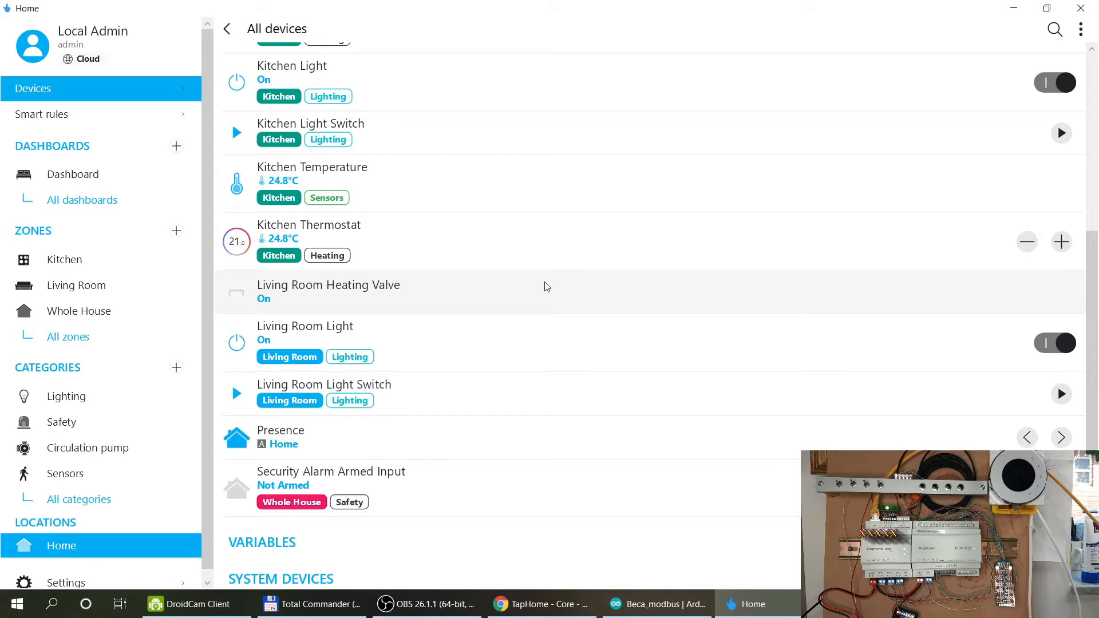
Scroll down the cloud-connected Home location's screen toward signing out.
scroll(546, 287, down, 2)
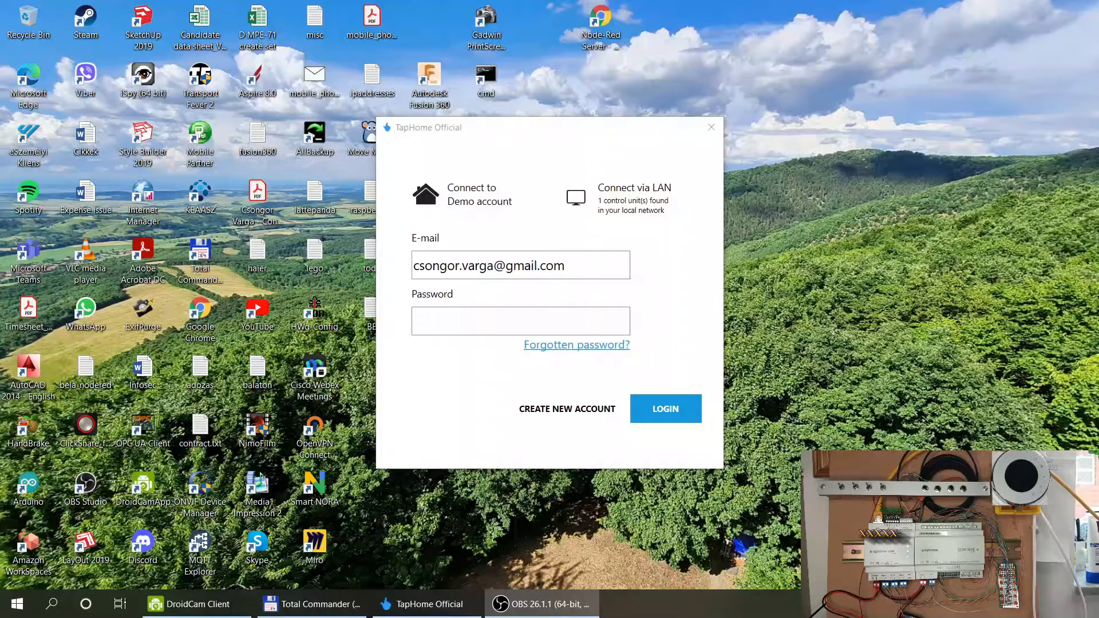
drag(496, 133, 464, 126)
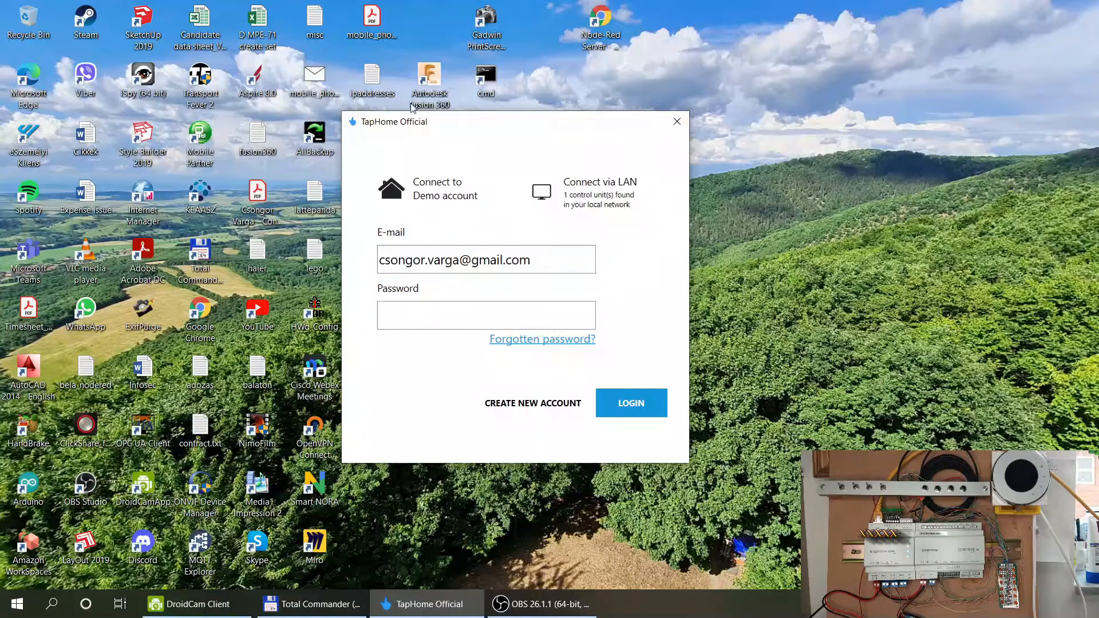
mouse_move(496, 121)
mouse_down()
mouse_move(484, 96)
mouse_move(497, 129)
mouse_up()
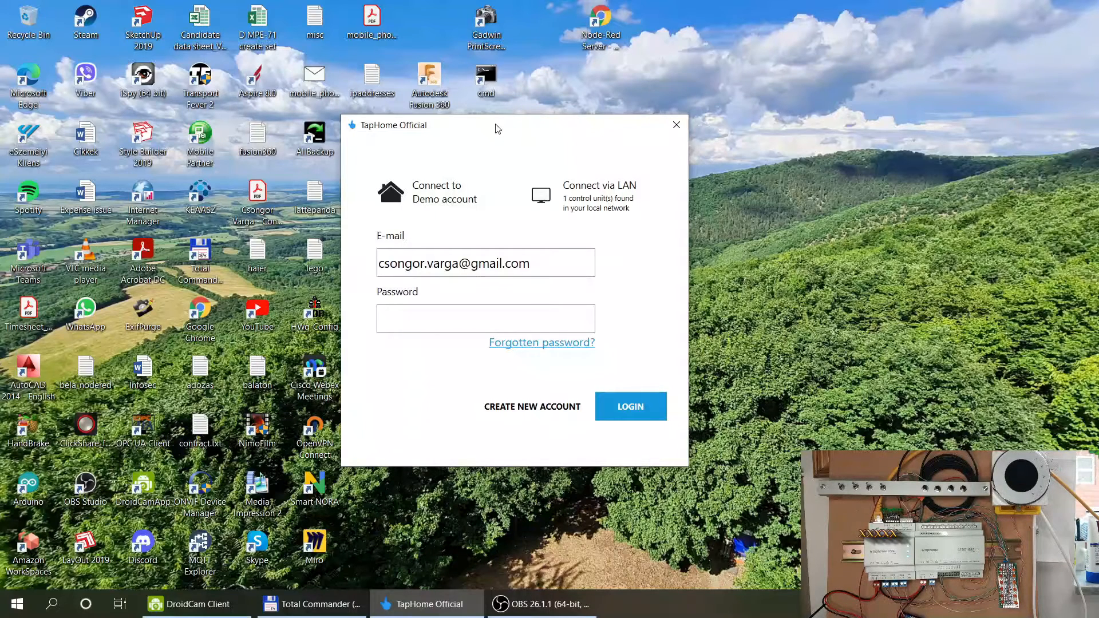
drag(379, 136, 356, 139)
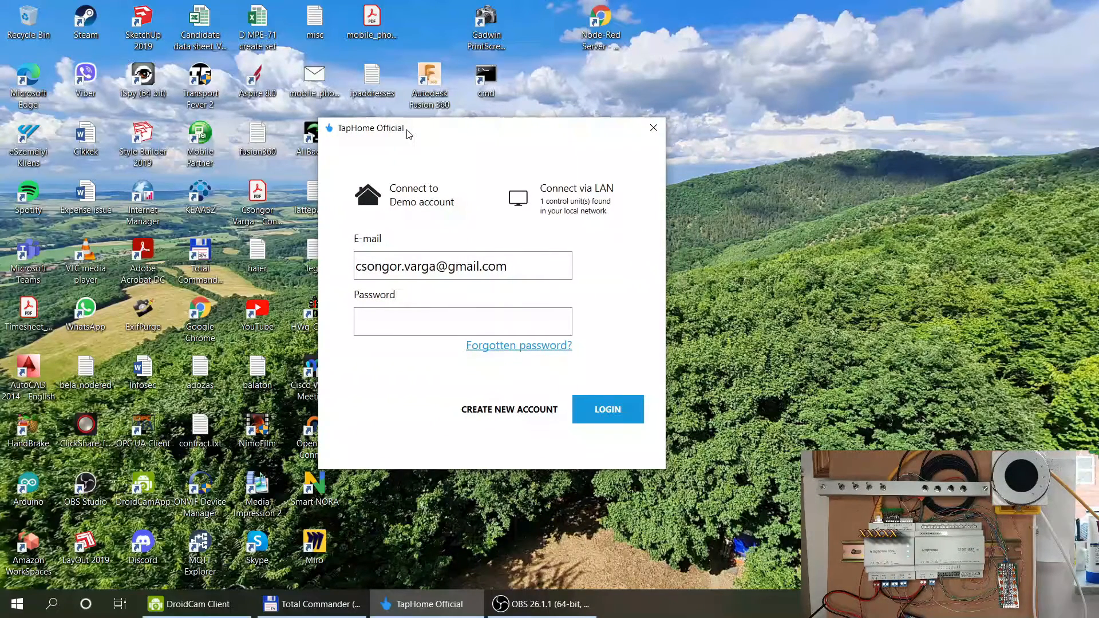
drag(409, 133, 407, 116)
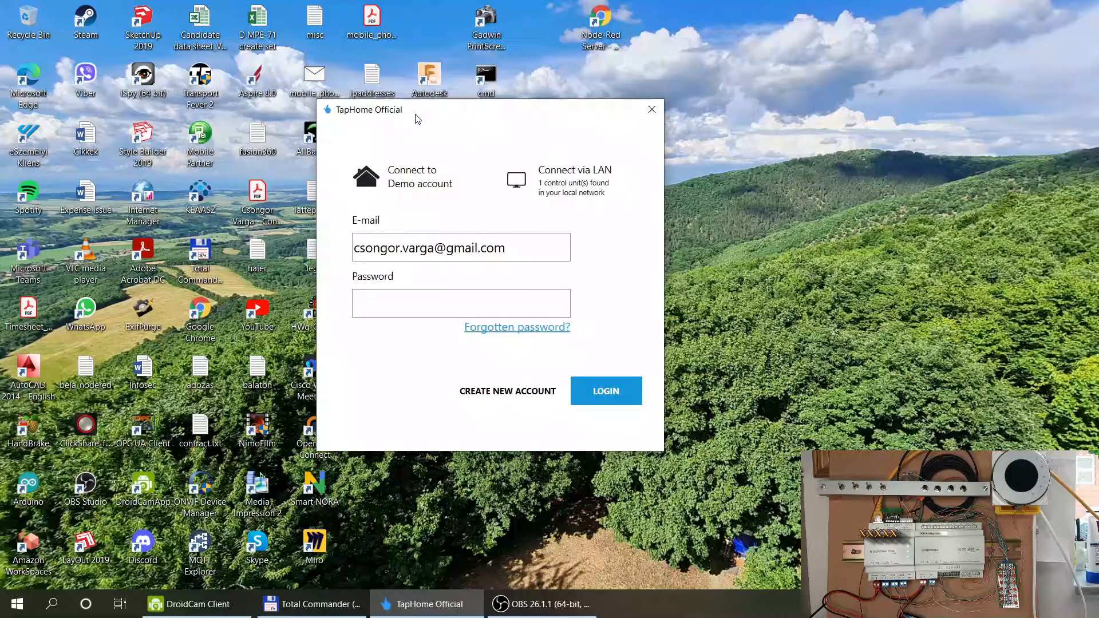
click(395, 182)
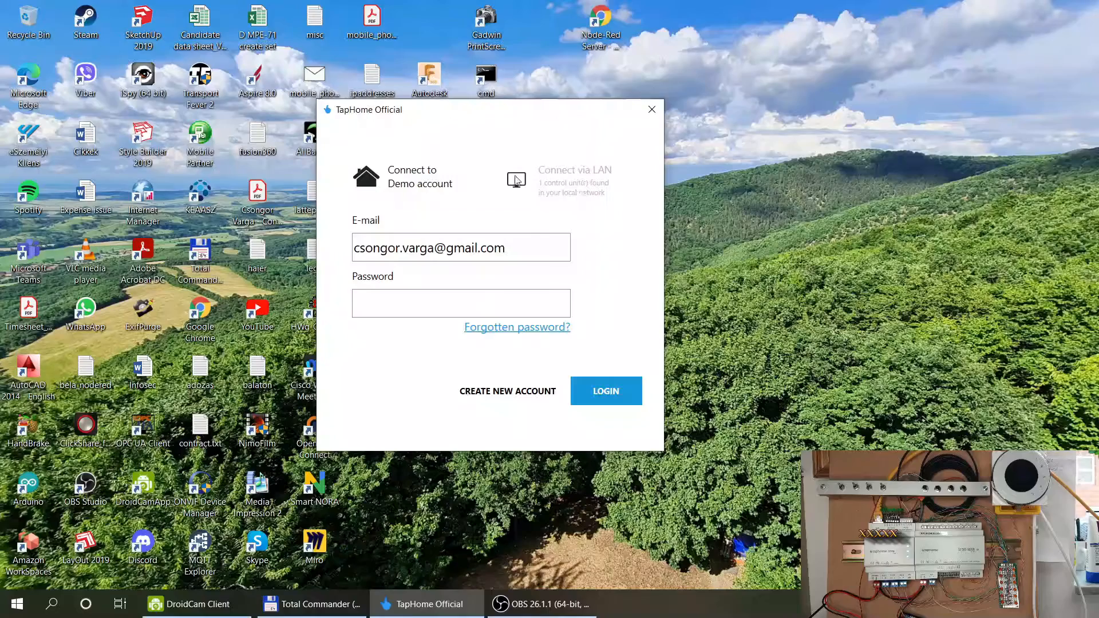
Log in over LAN to the Home control unit as admin with the local password.
click(578, 177)
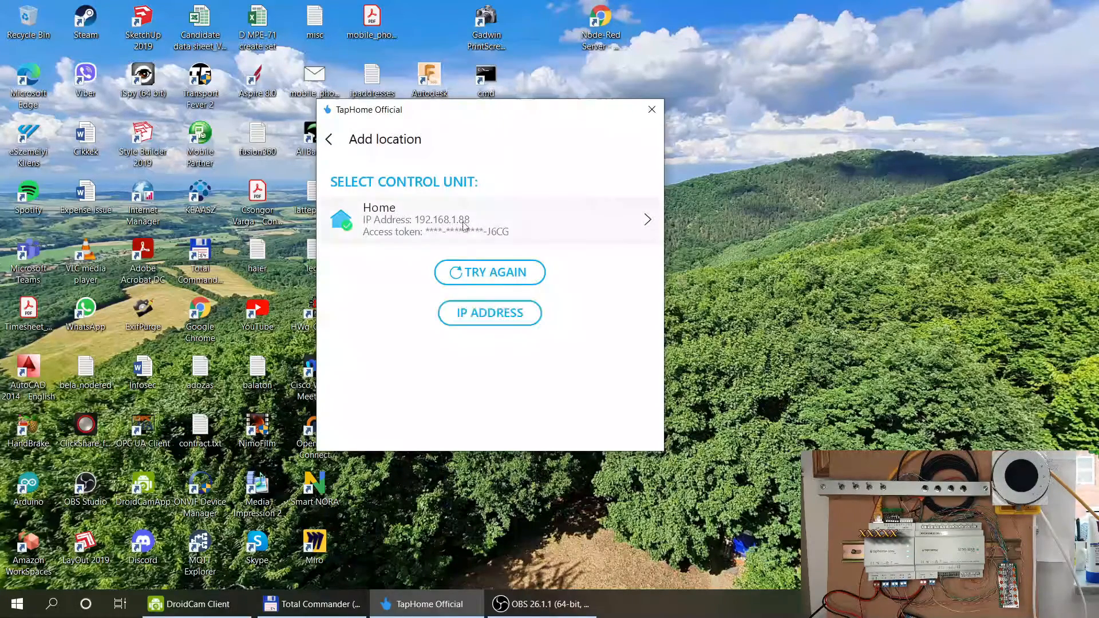
click(526, 225)
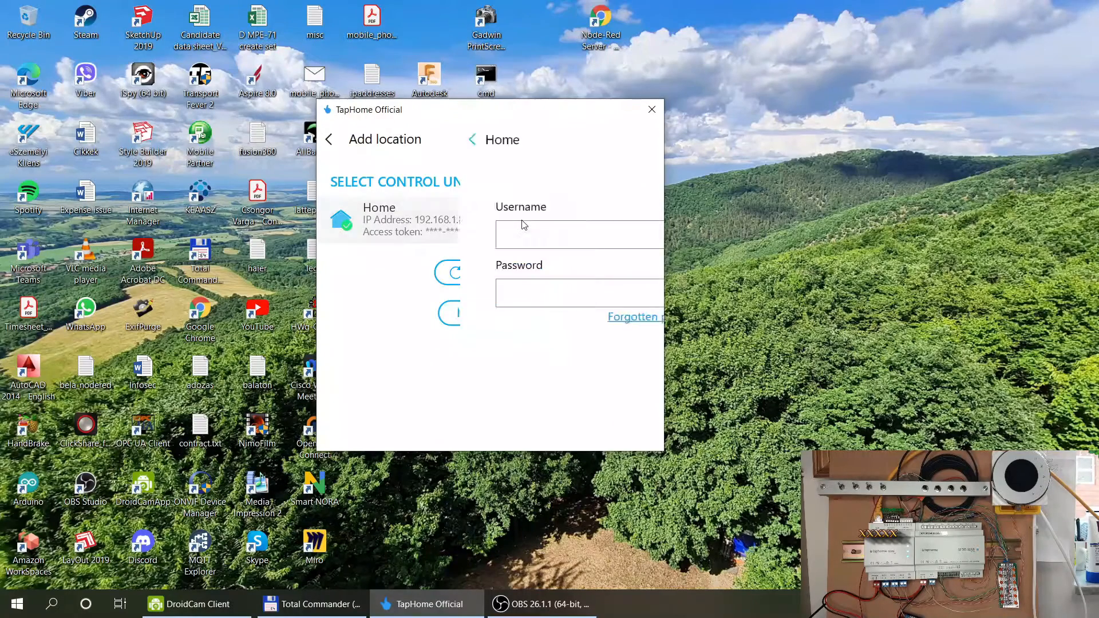
text(admin)
key(Tab)
text(•••••)
key(BackSpace)
key(BackSpace)
key(BackSpace)
key(BackSpace)
key(BackSpace)
text(•••••)
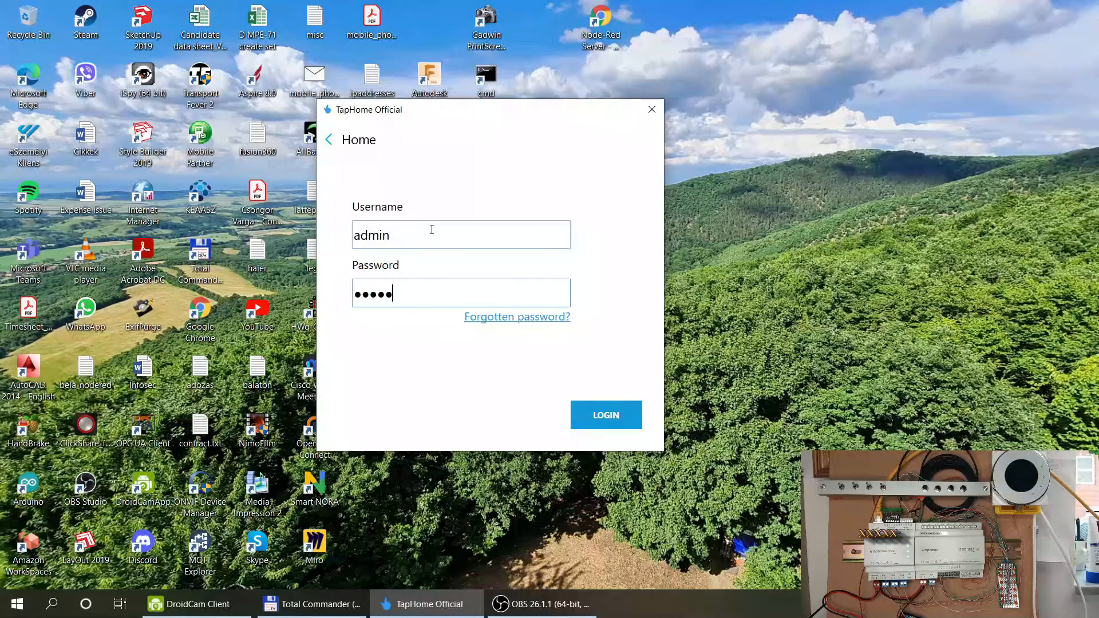
key(Return)
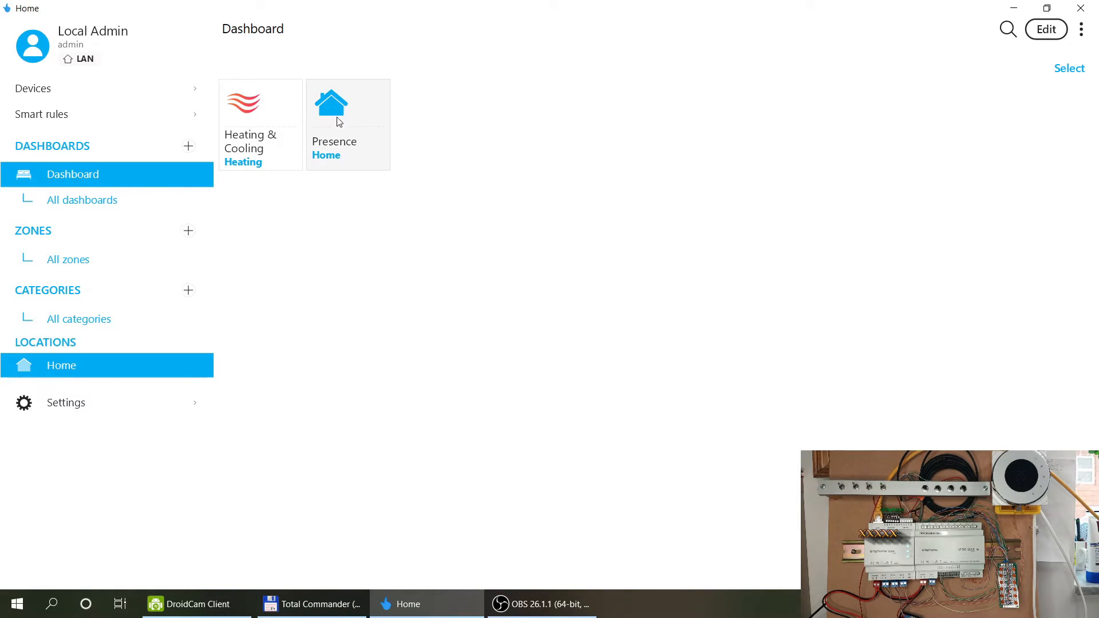
click(355, 98)
click(359, 114)
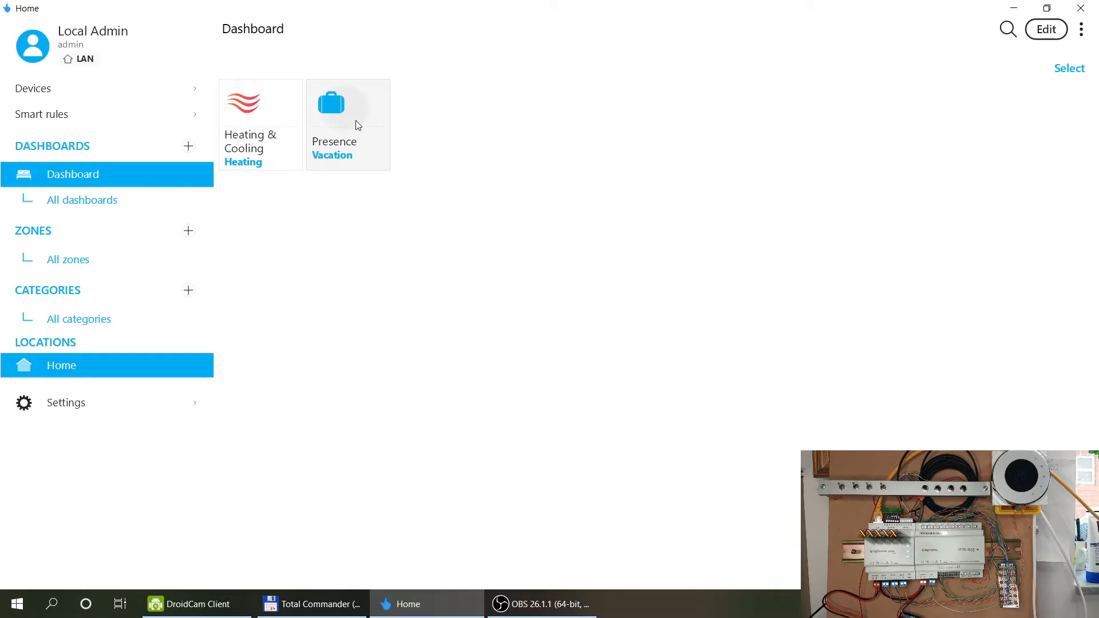
click(360, 115)
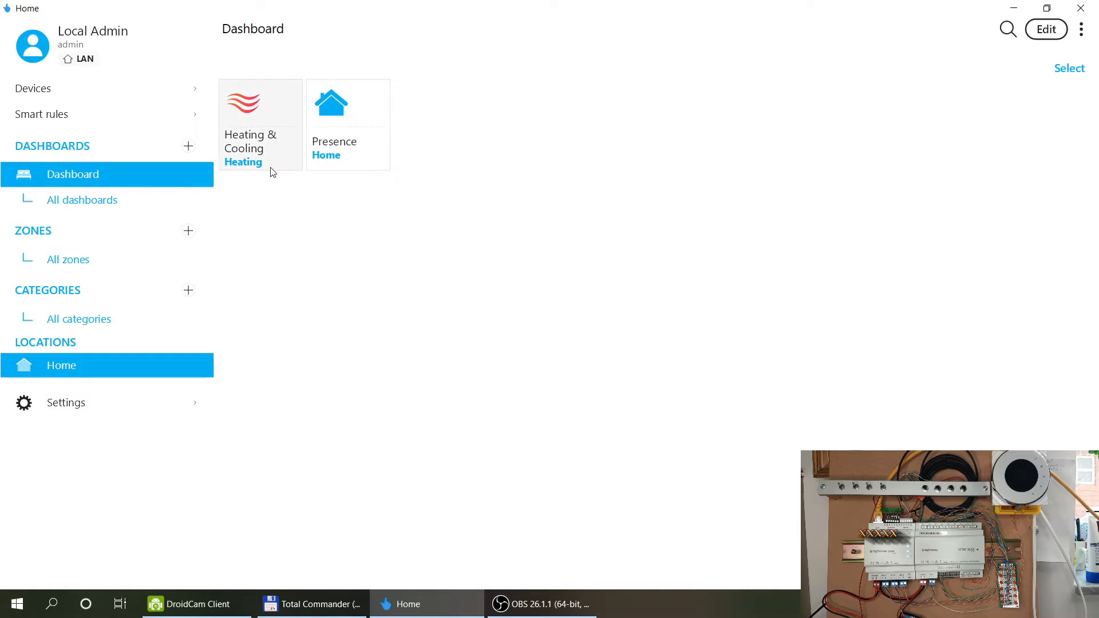
click(256, 103)
click(265, 104)
click(268, 107)
click(269, 106)
click(269, 106)
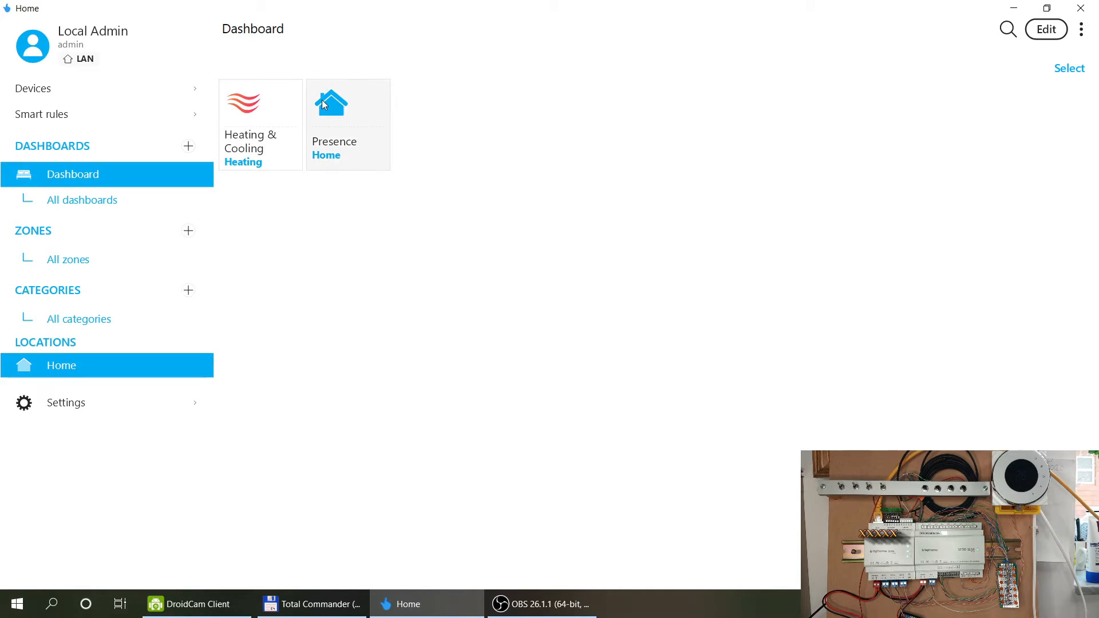
click(46, 91)
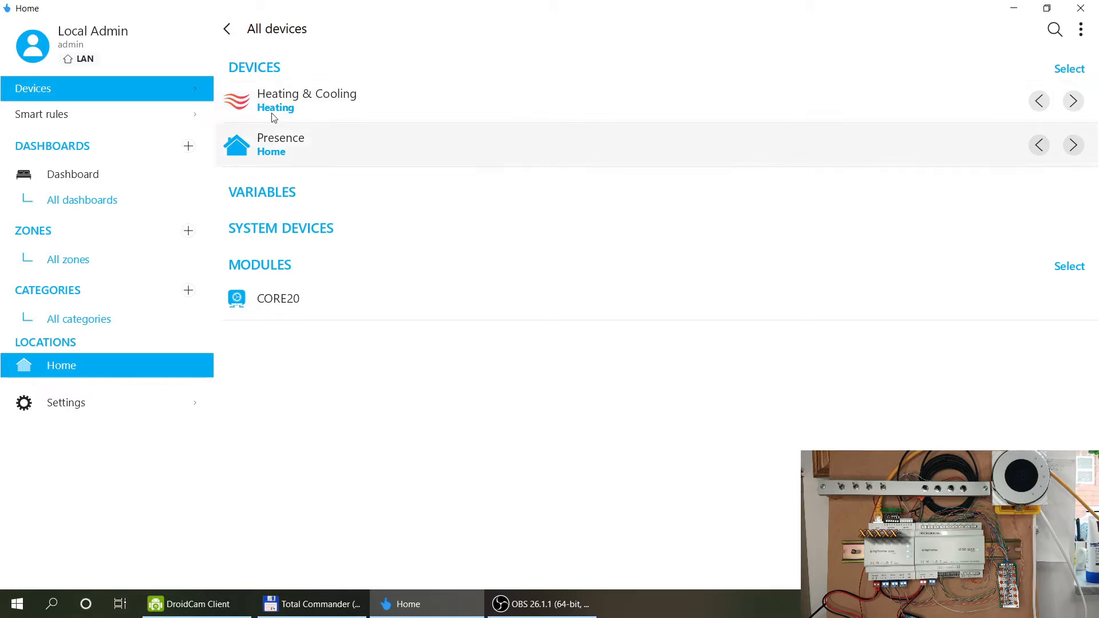
click(73, 117)
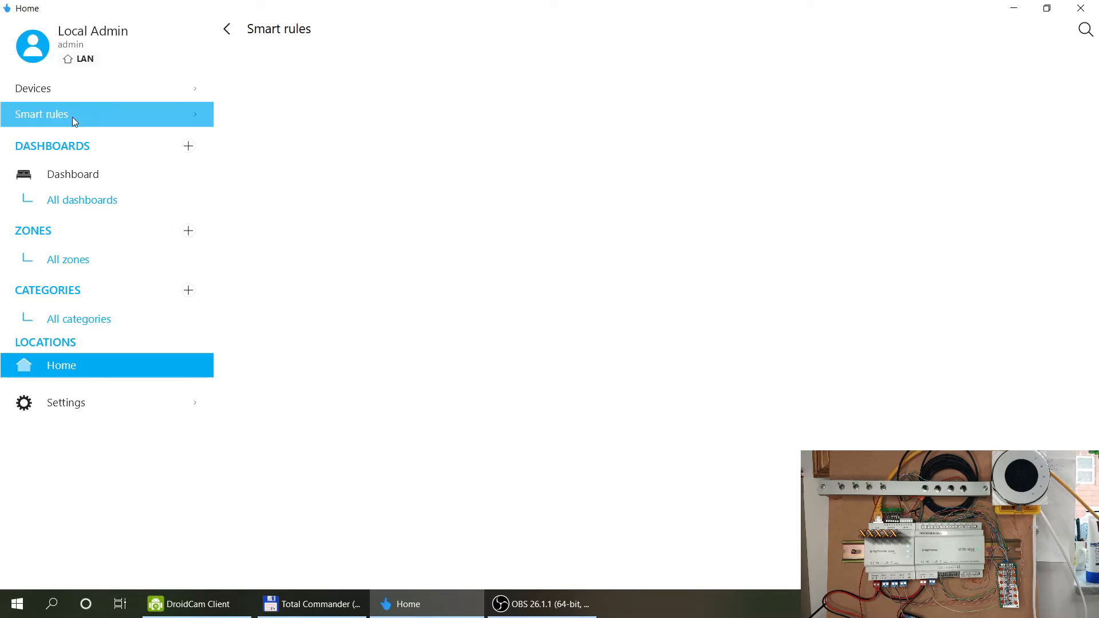
click(96, 178)
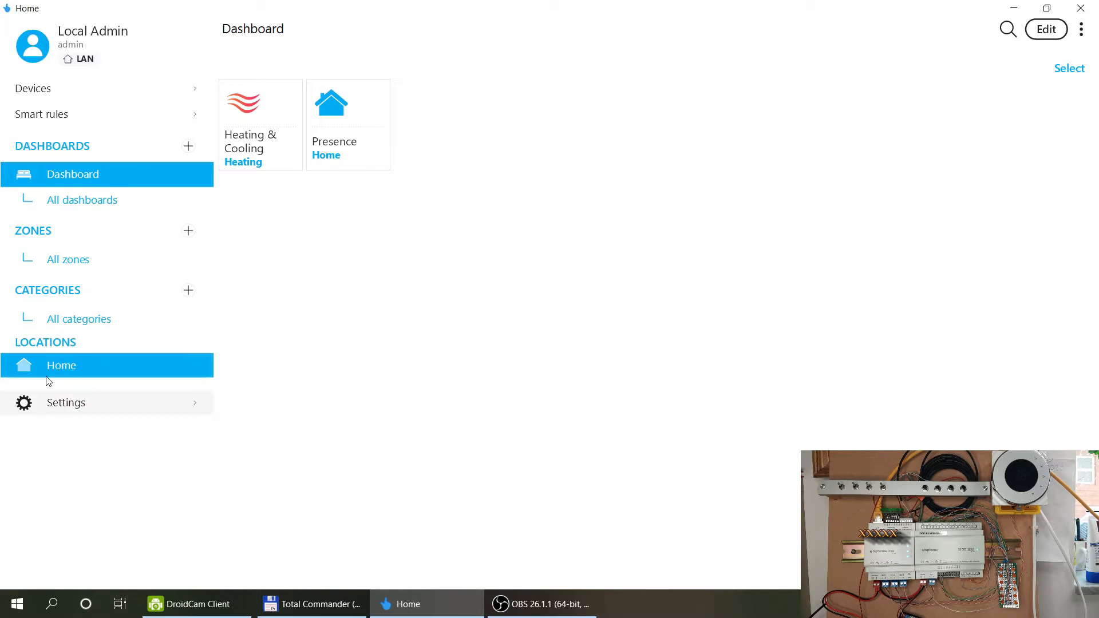
Open the location settings and review the control unit's software version and location information.
click(72, 403)
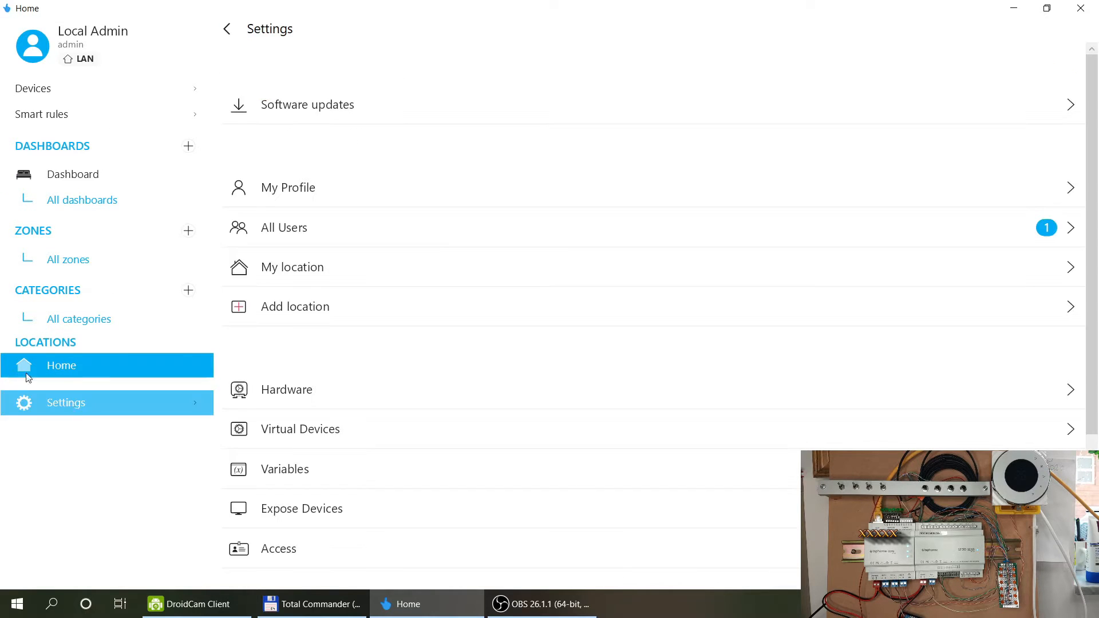
click(355, 104)
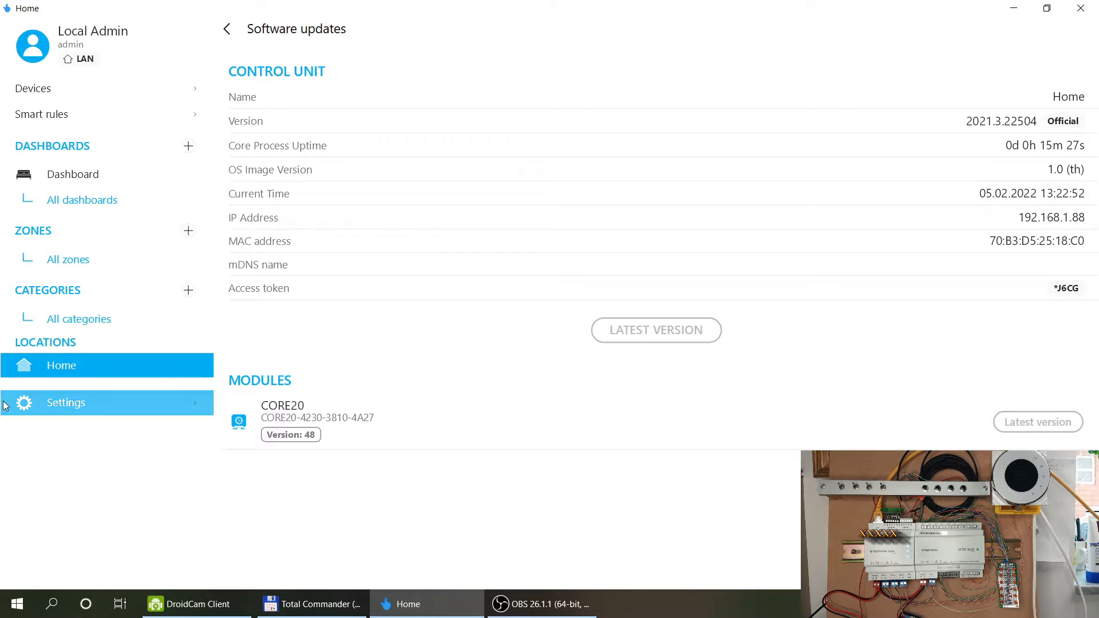
click(228, 38)
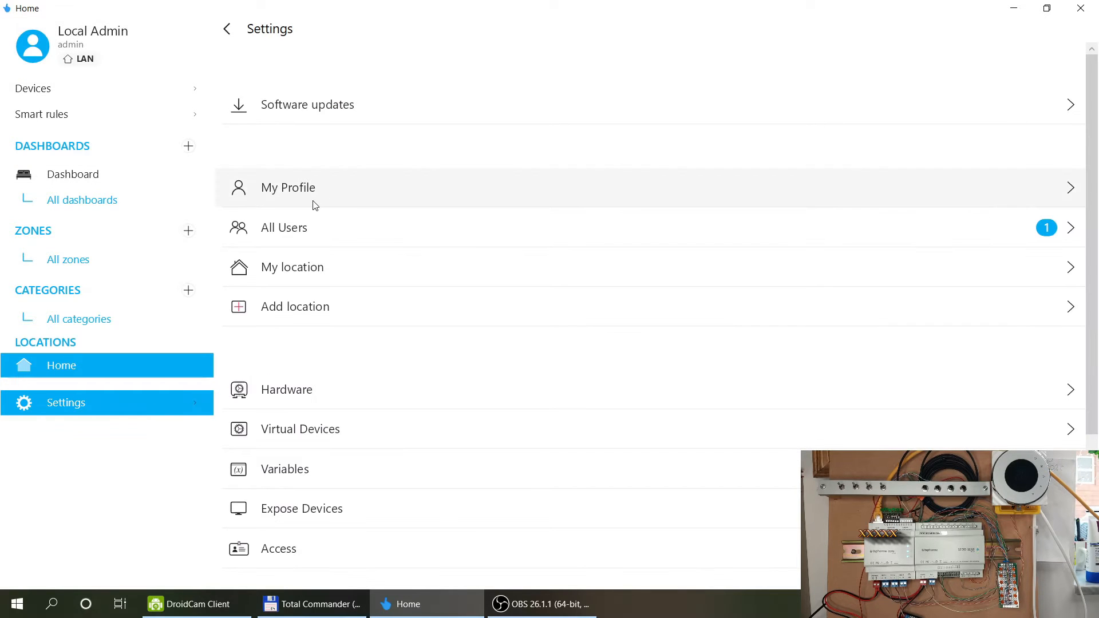
click(319, 274)
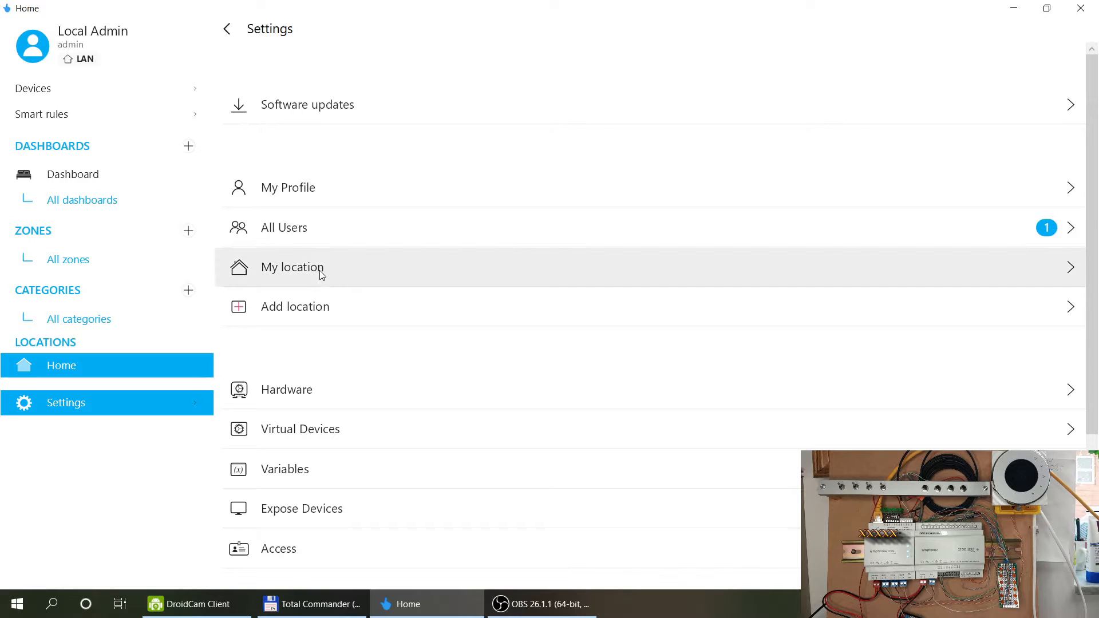
click(227, 30)
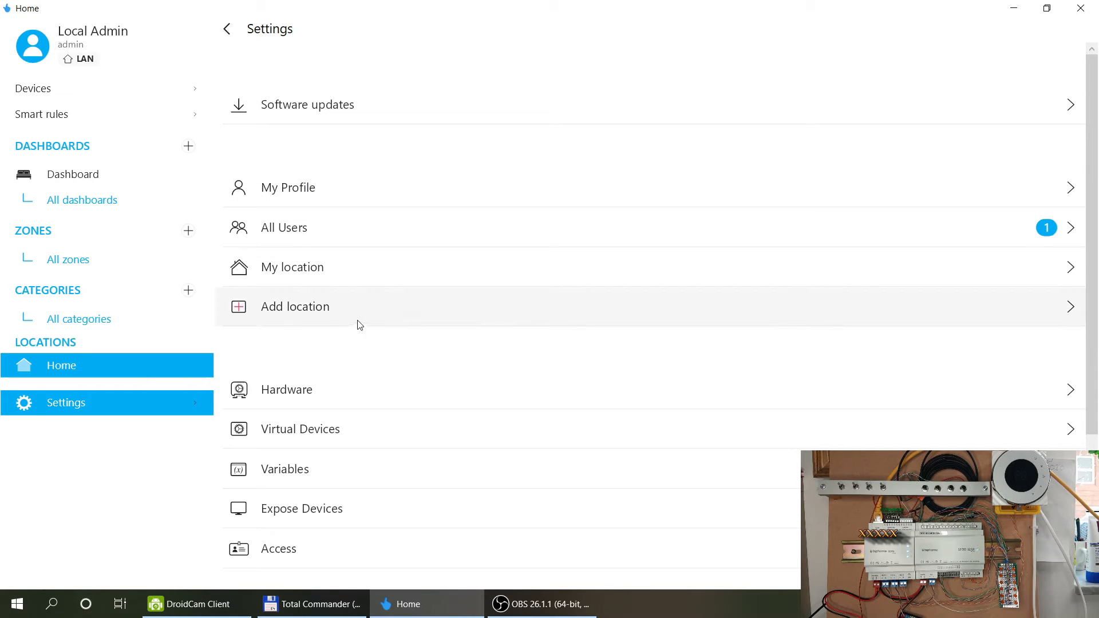
Review the virtual devices (Heating & Cooling, Presence) and the empty Variables list.
scroll(415, 274, down, 2)
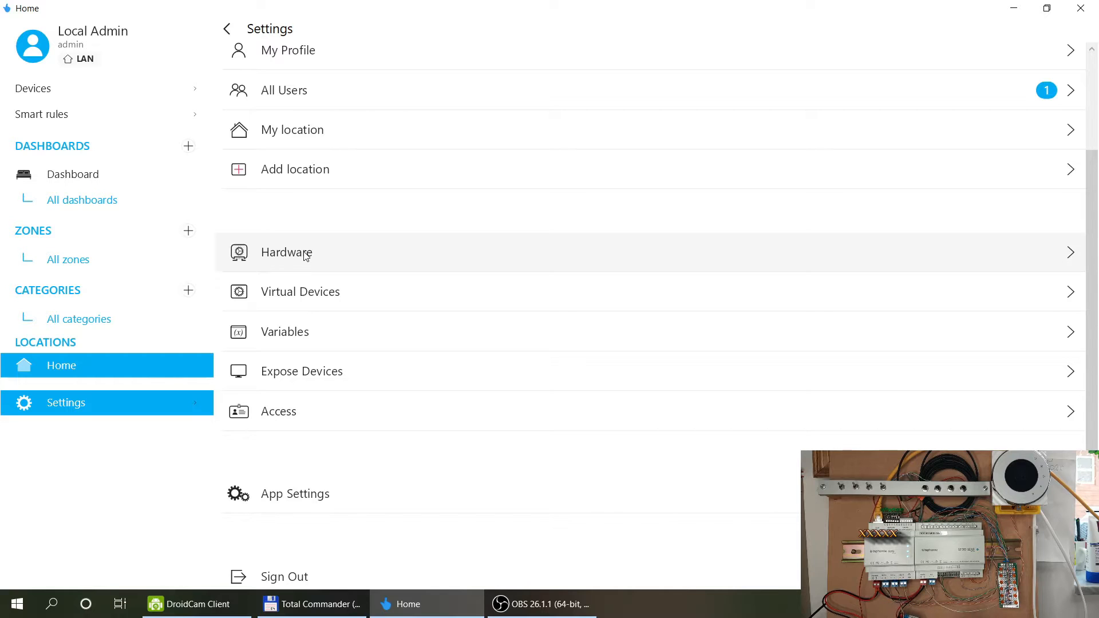
click(300, 292)
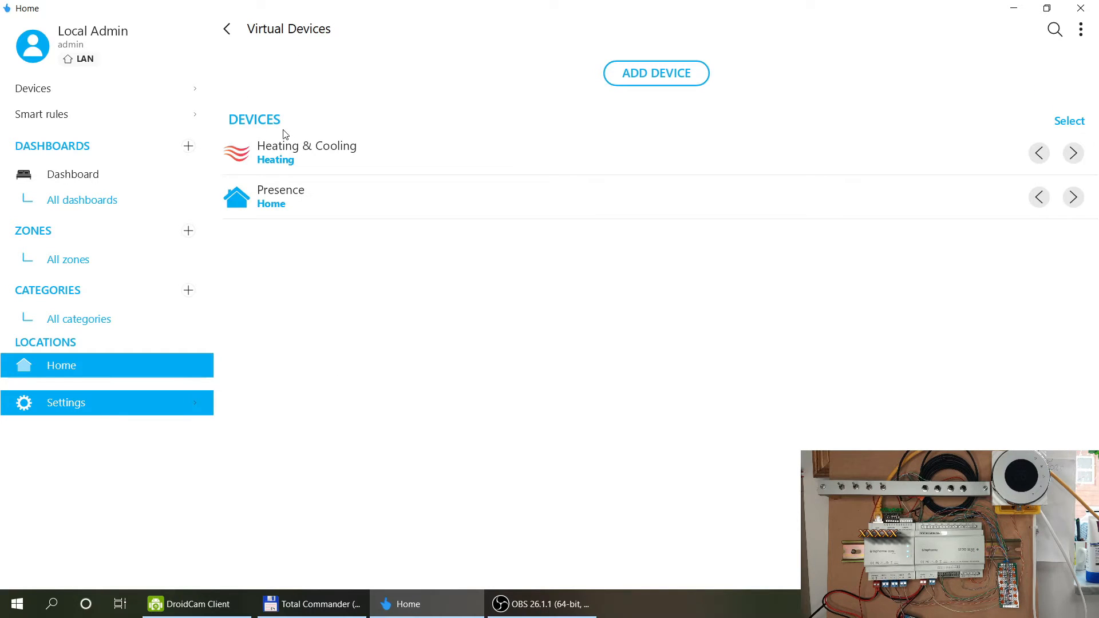
click(226, 30)
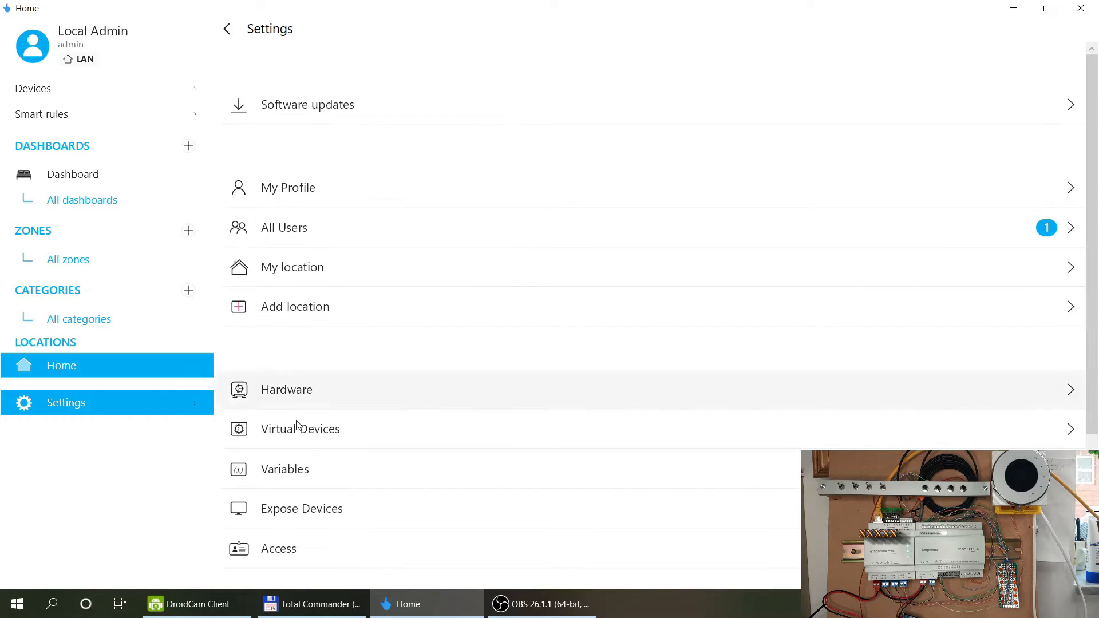
click(286, 467)
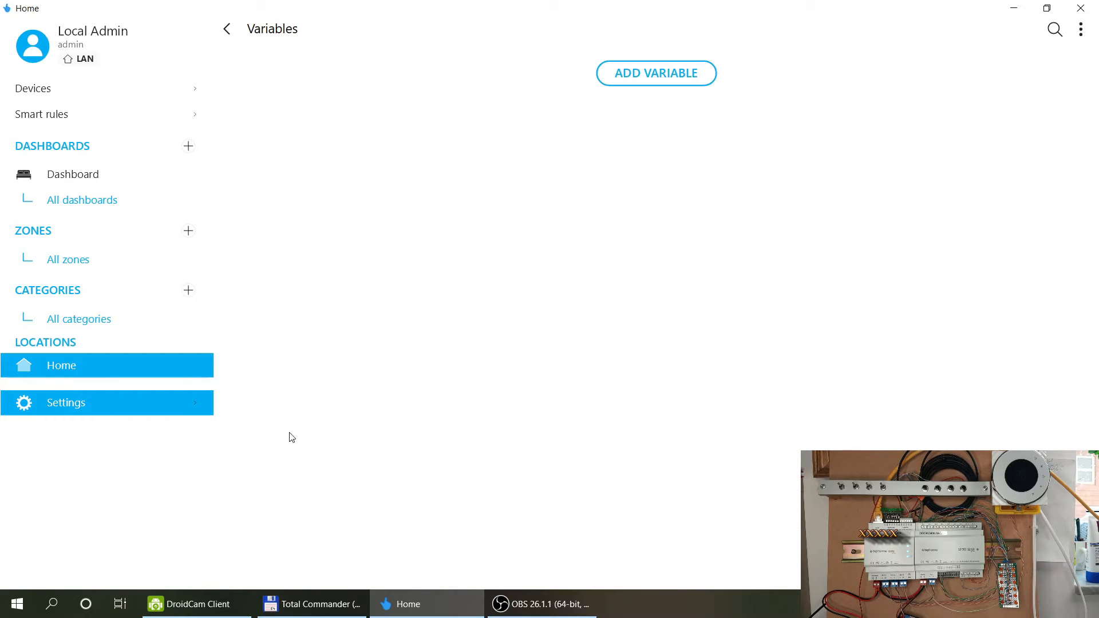
click(227, 29)
scroll(415, 250, down, 2)
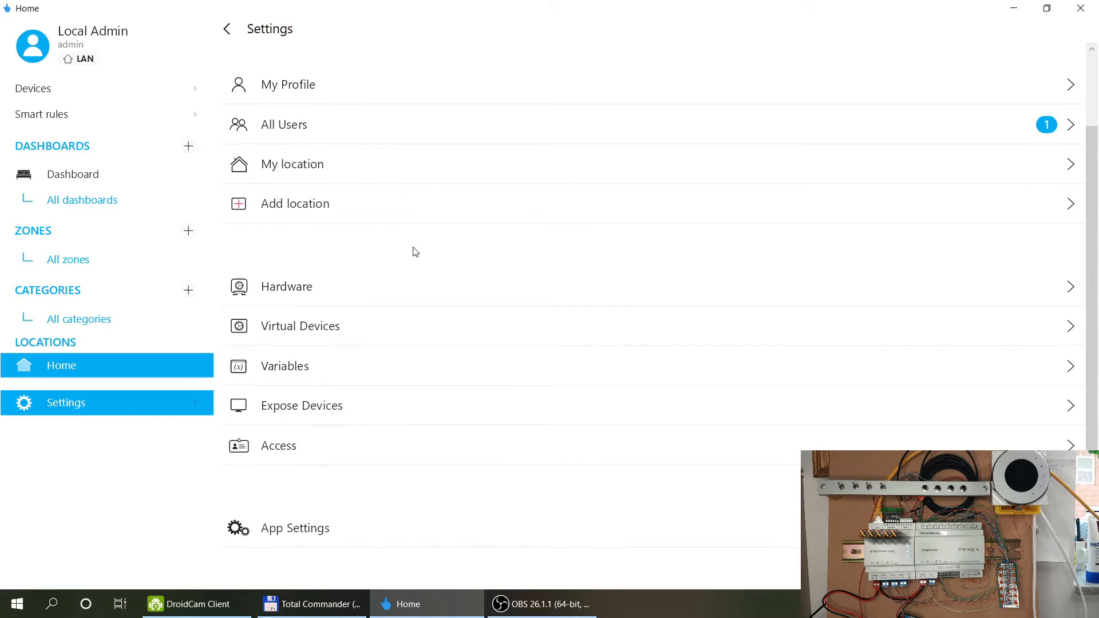
Look through Expose Devices' interface types (Amazon Alexa, KNX, Modbus) and cancel without adding one.
click(283, 411)
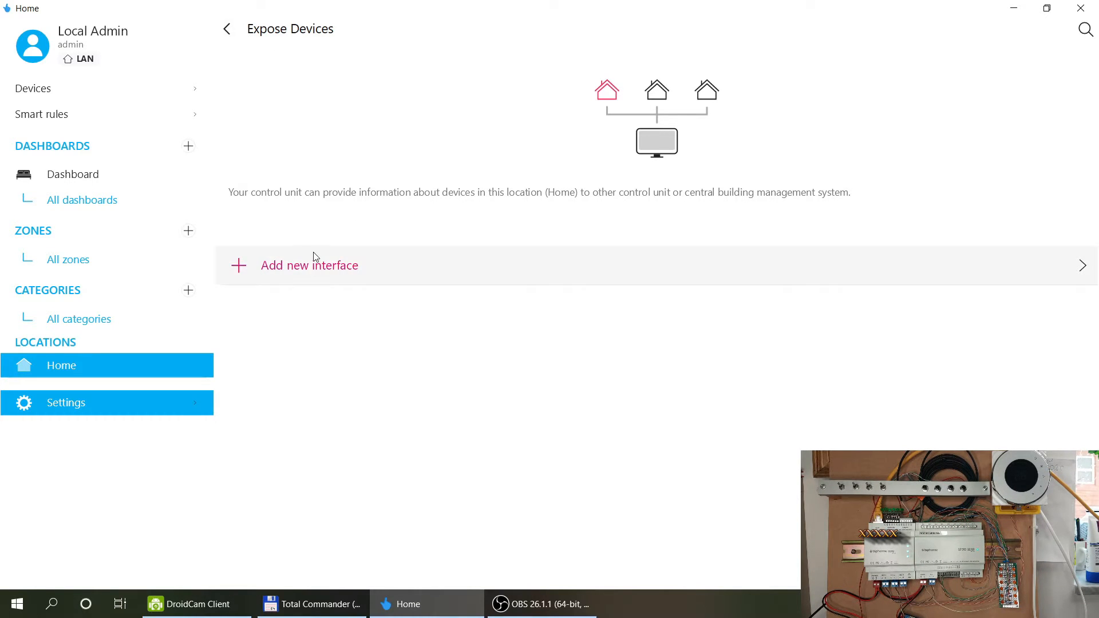
click(303, 275)
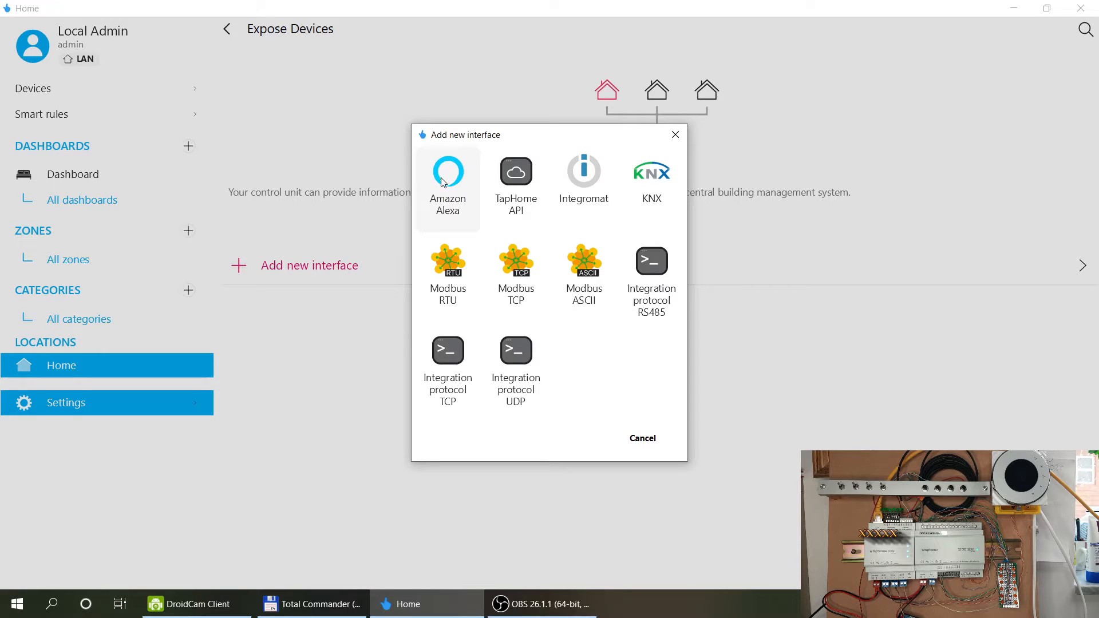
click(641, 439)
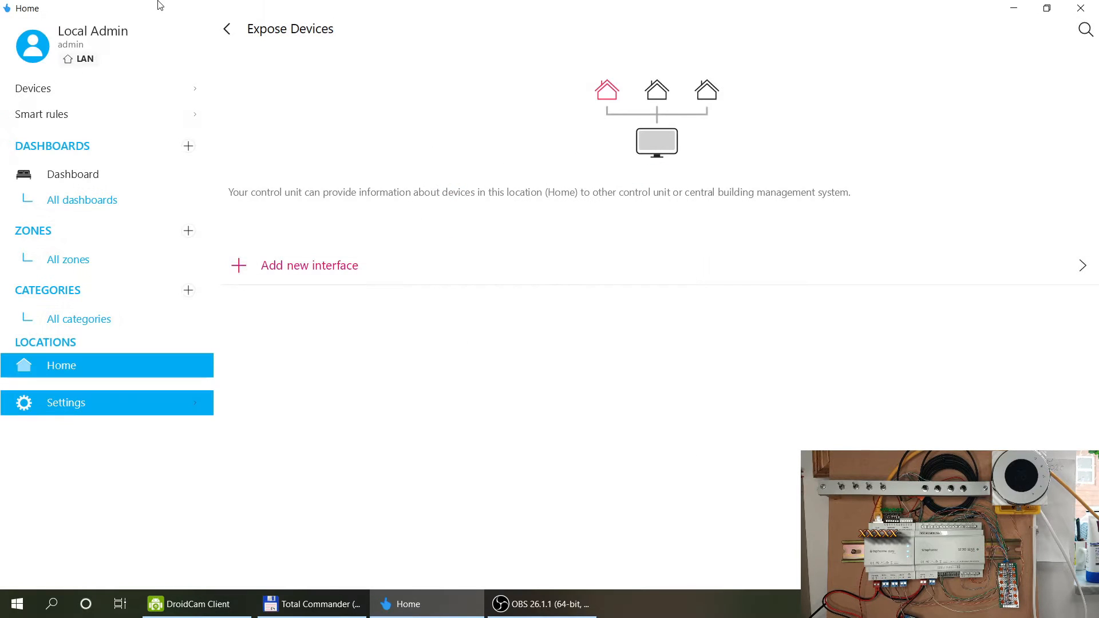
click(227, 30)
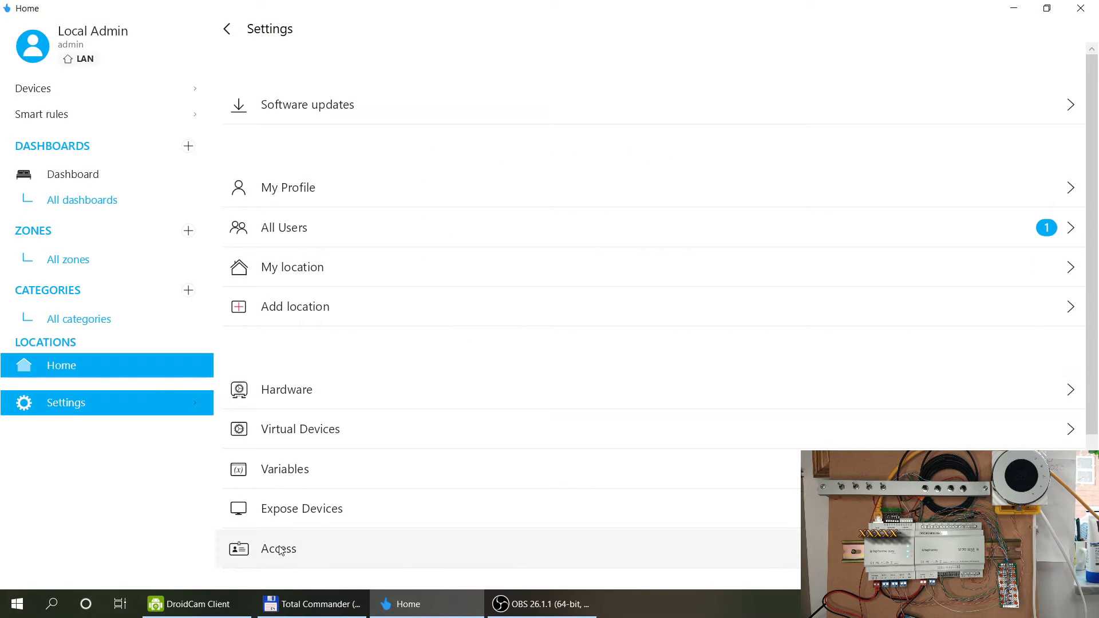
click(279, 550)
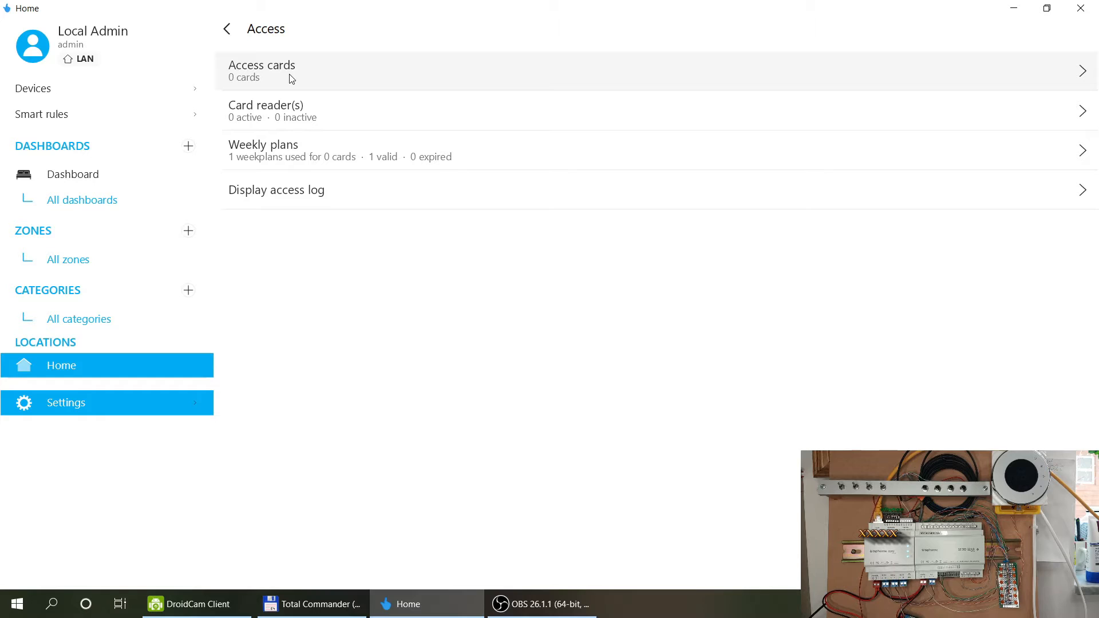
click(232, 31)
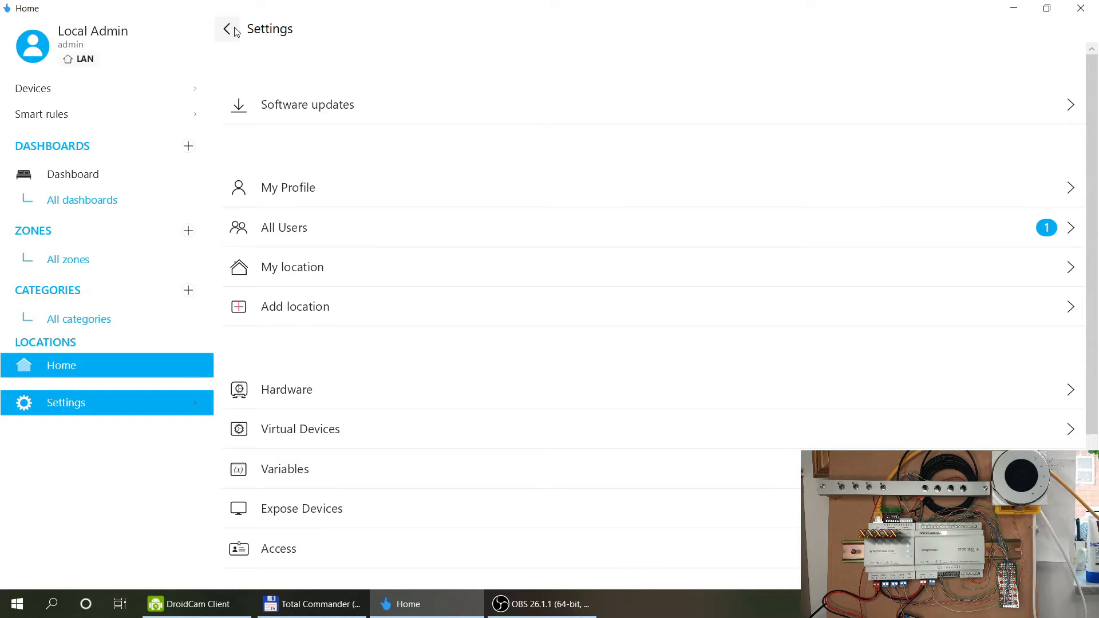
scroll(350, 232, down, 4)
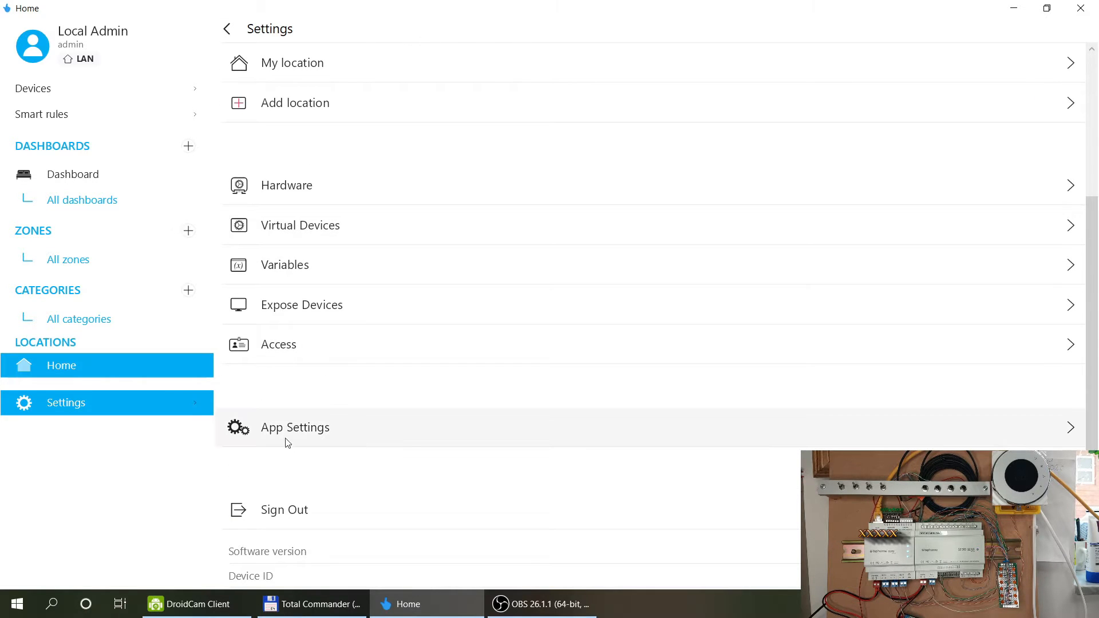
In App Settings, browse the language list and close it, keeping English.
click(287, 440)
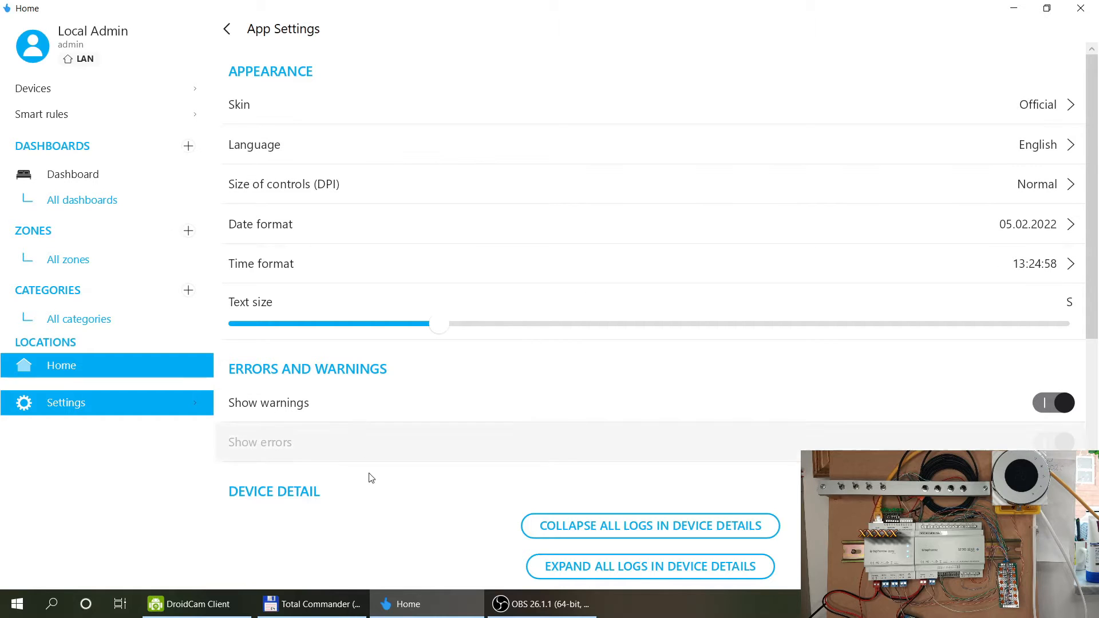
click(523, 153)
mouse_move(681, 111)
mouse_down()
mouse_move(688, 142)
mouse_move(684, 100)
mouse_up()
scroll(586, 167, down, 1)
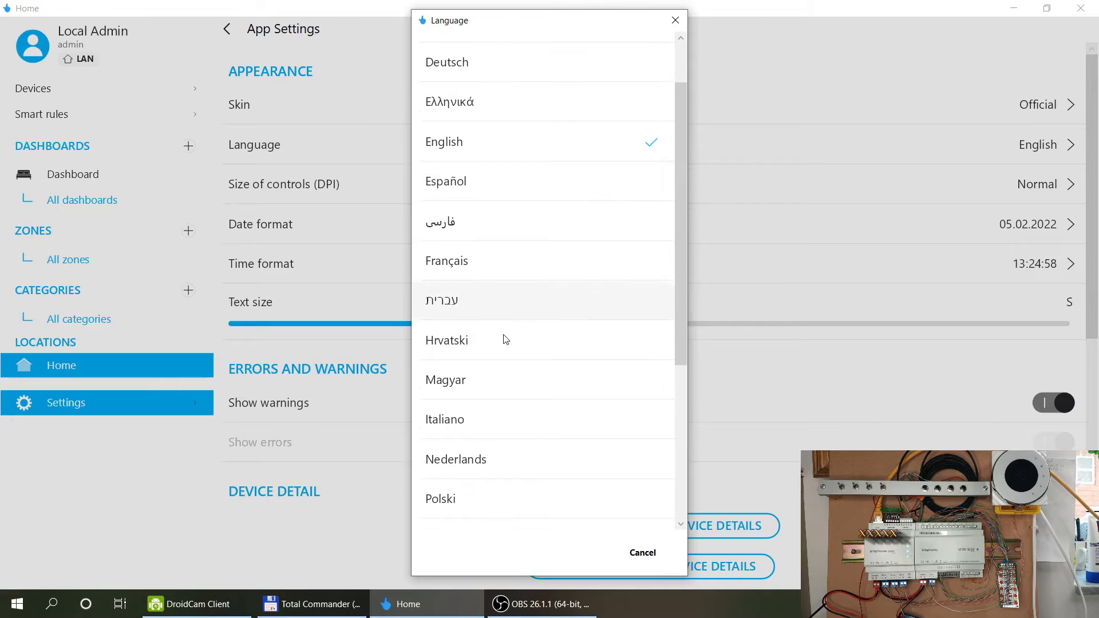
scroll(523, 261, down, 1)
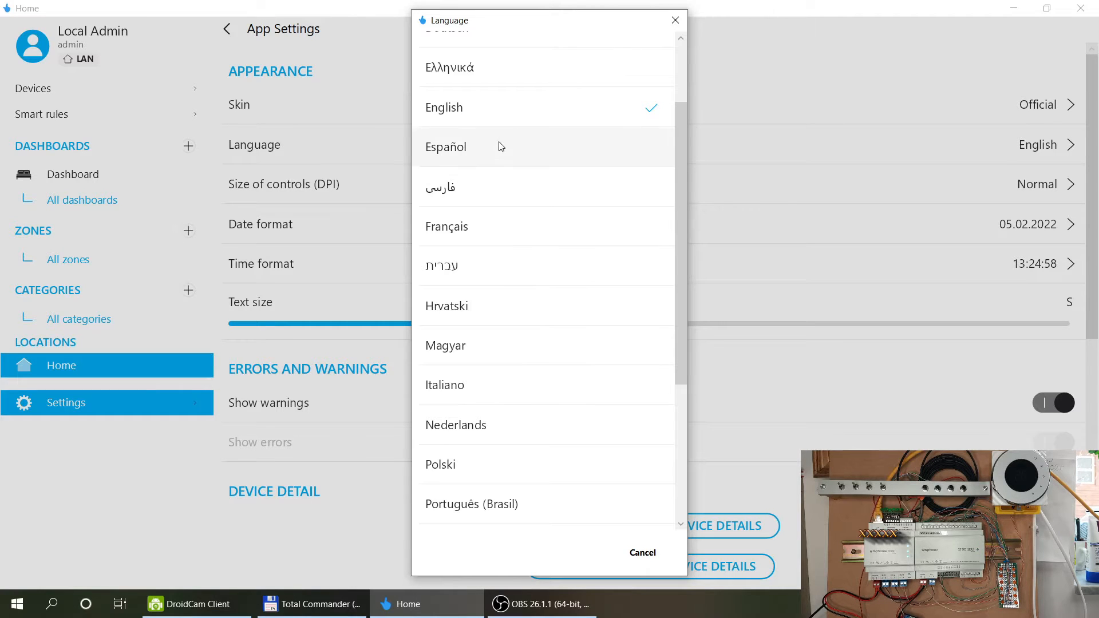
scroll(506, 247, down, 3)
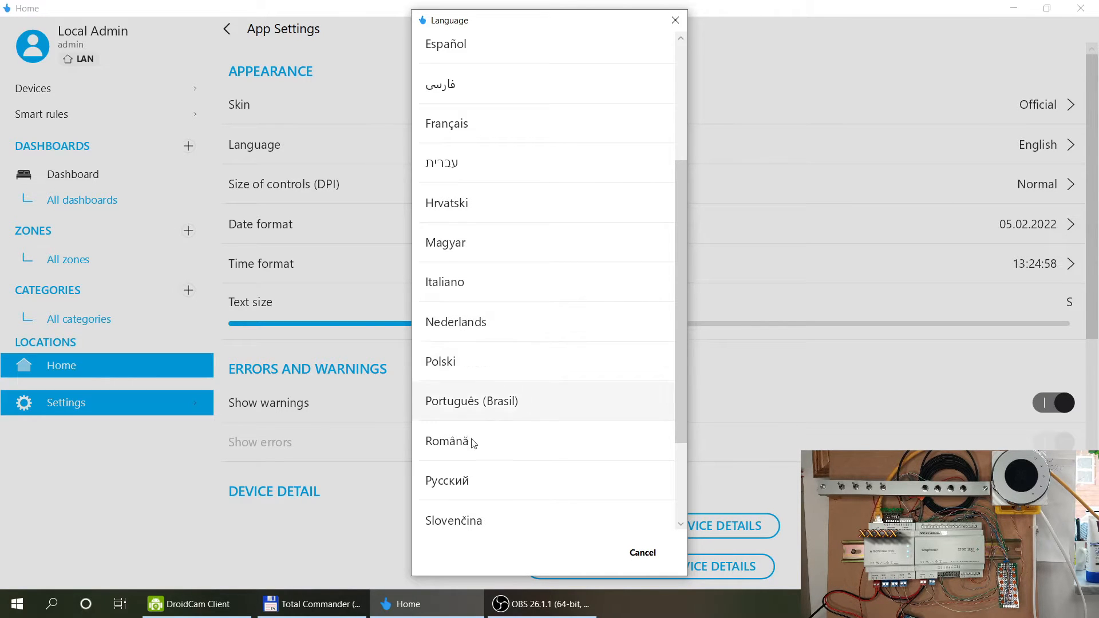
scroll(533, 427, down, 2)
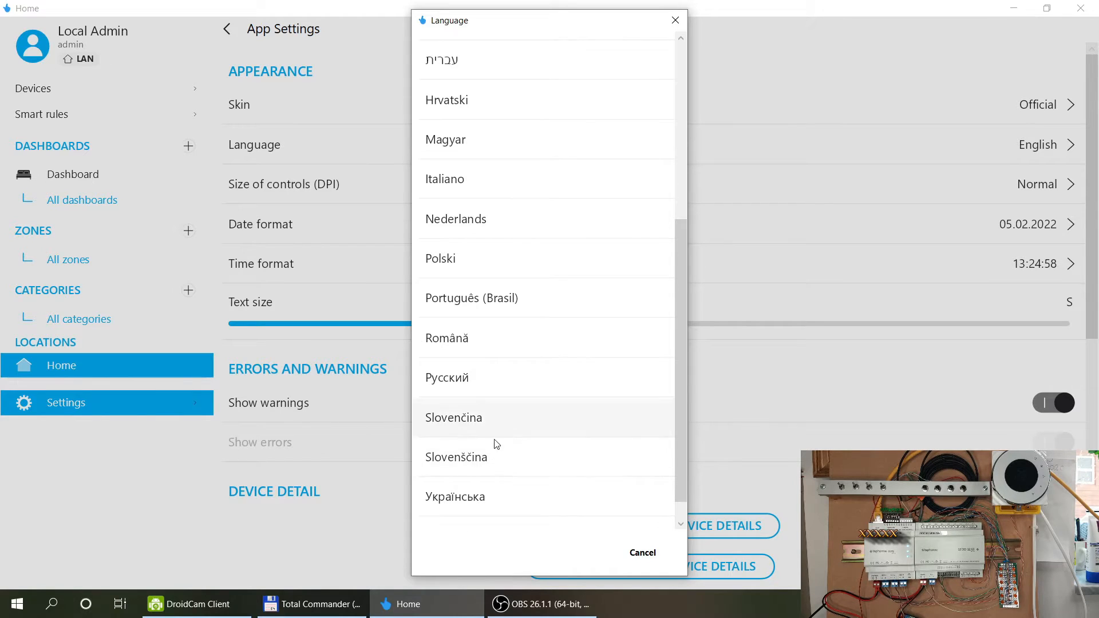
scroll(504, 497, down, 1)
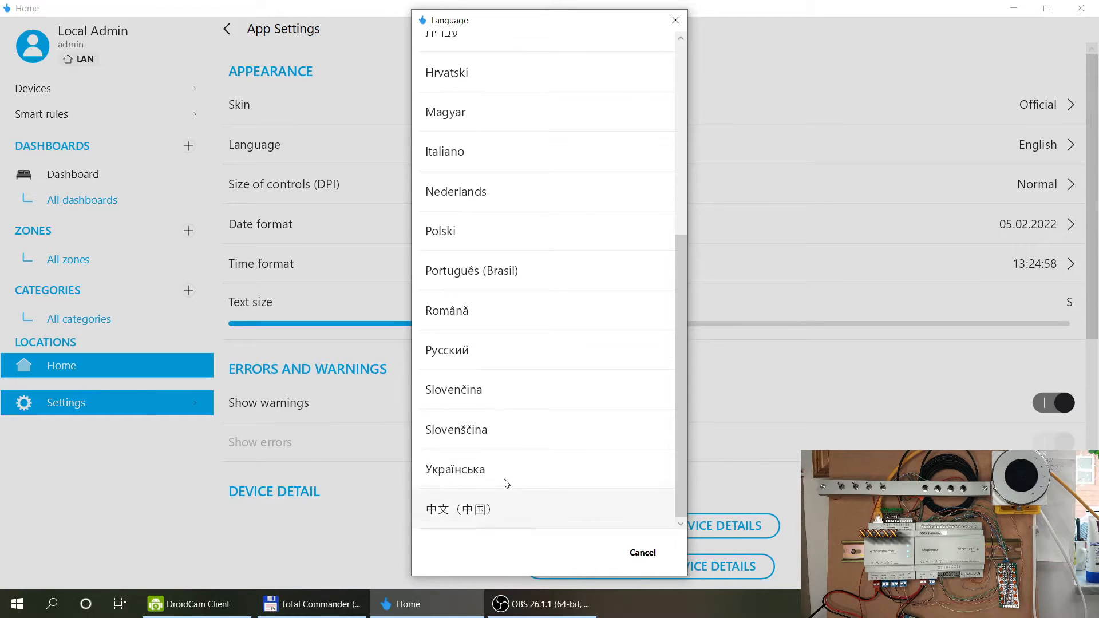
scroll(547, 315, up, 6)
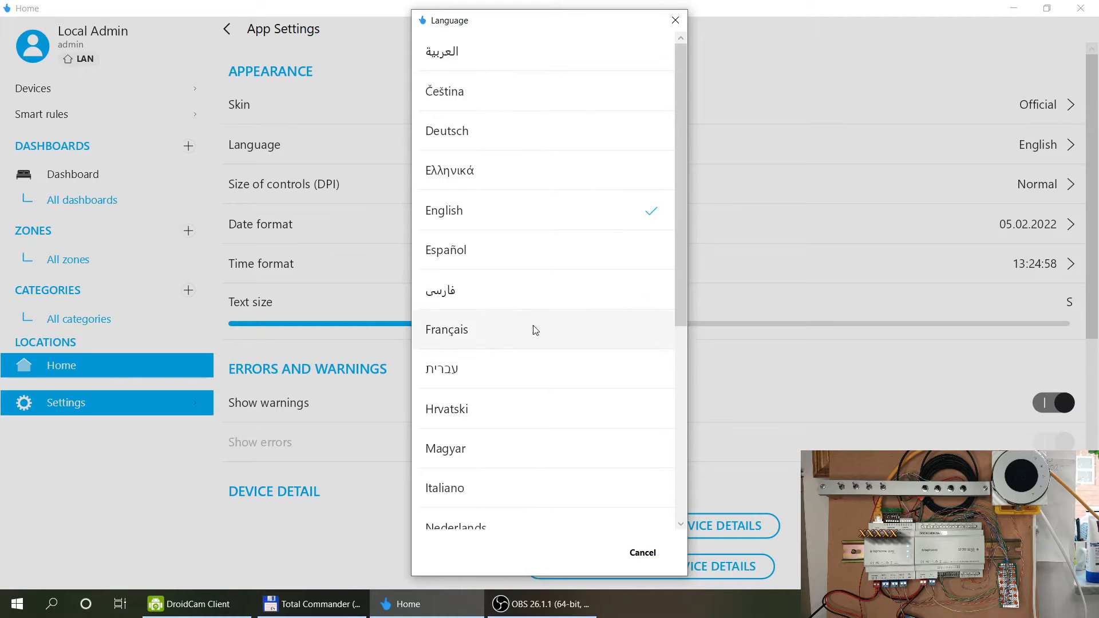
scroll(503, 252, down, 2)
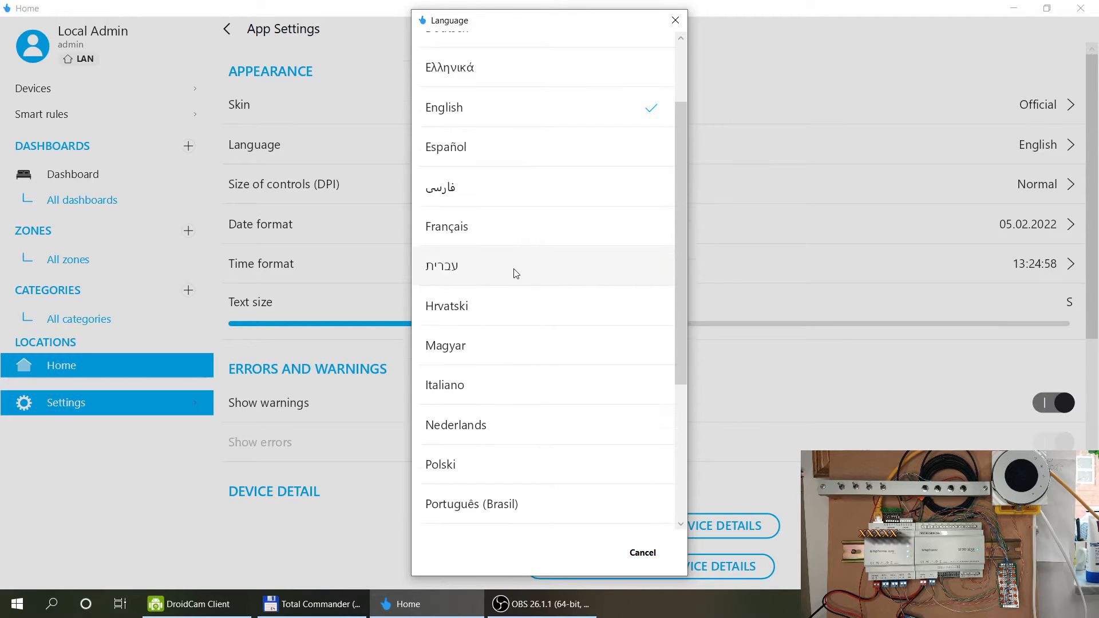
click(642, 552)
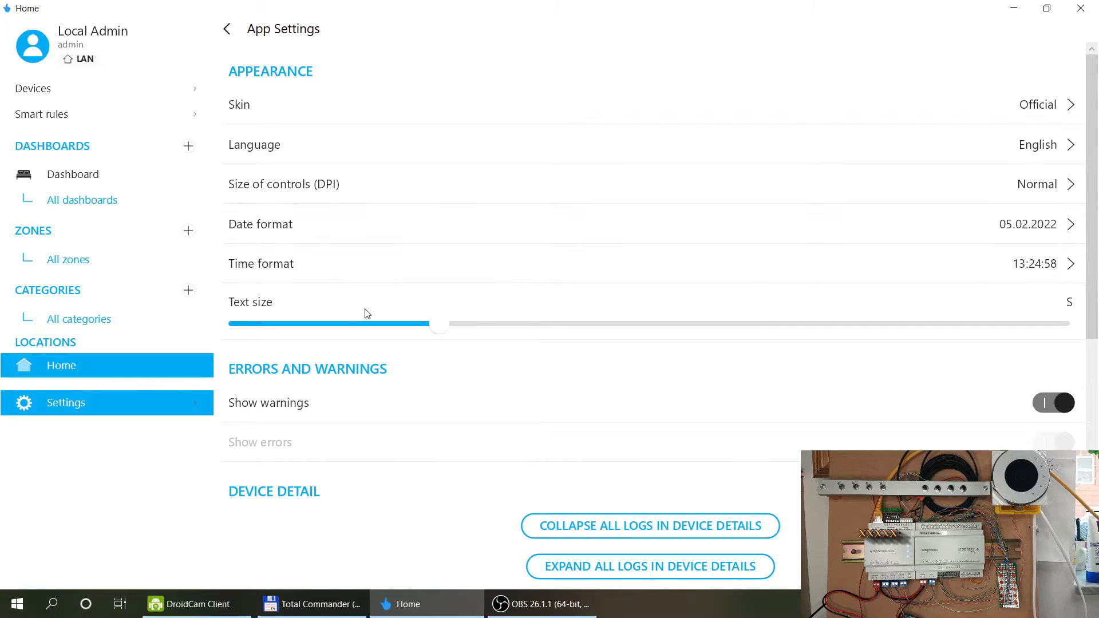
Scroll through the remaining App Settings, with View as Service set, and return to Settings.
scroll(448, 465, down, 3)
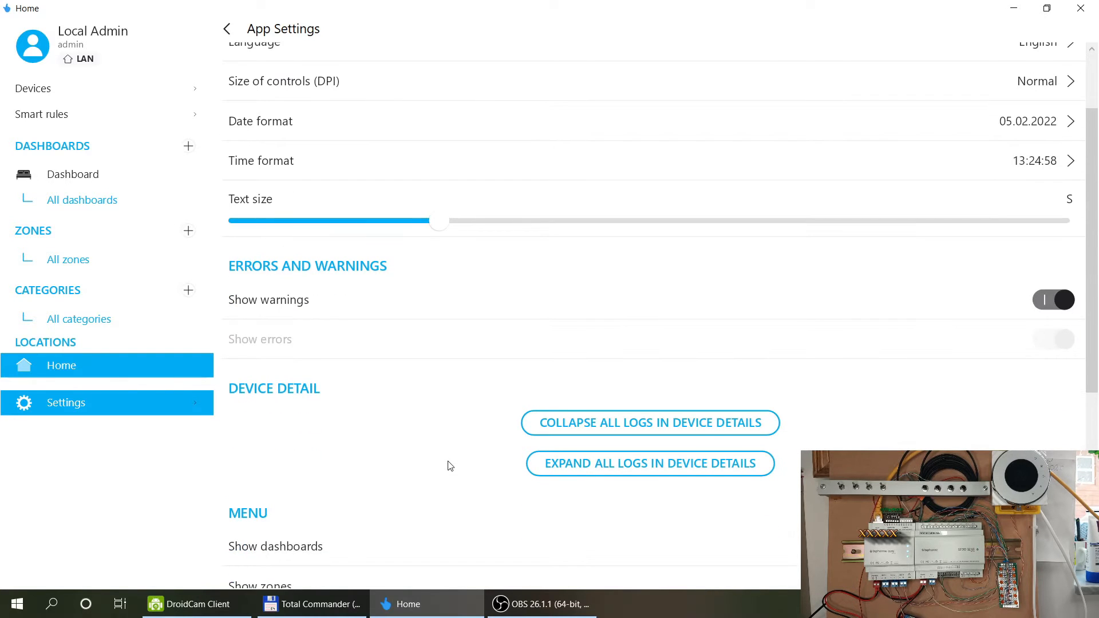
scroll(448, 464, down, 4)
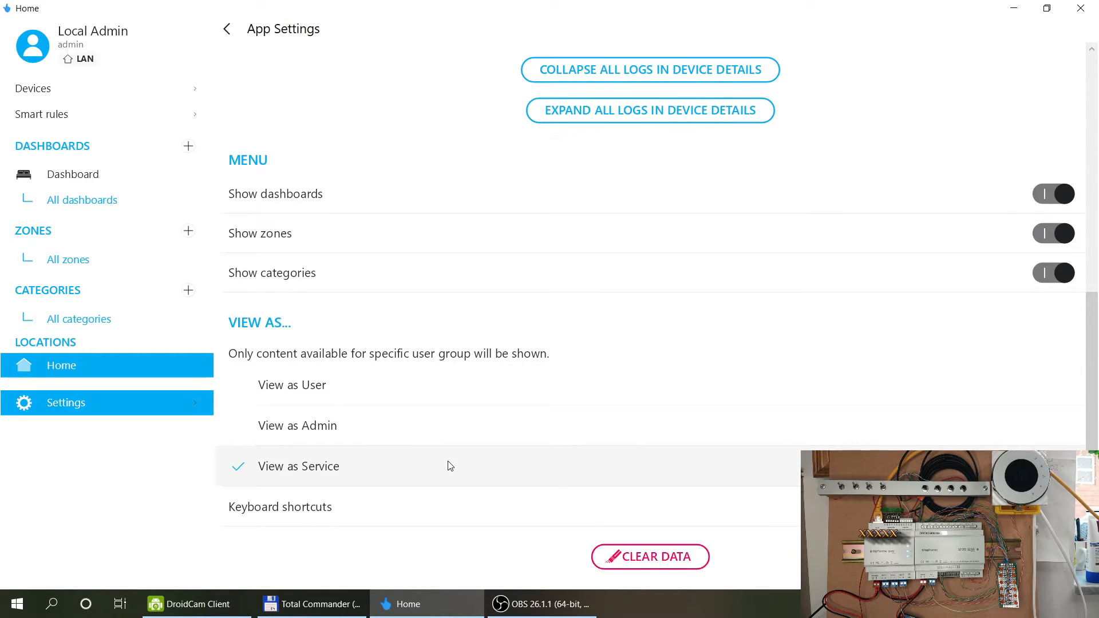
scroll(448, 462, up, 3)
click(227, 29)
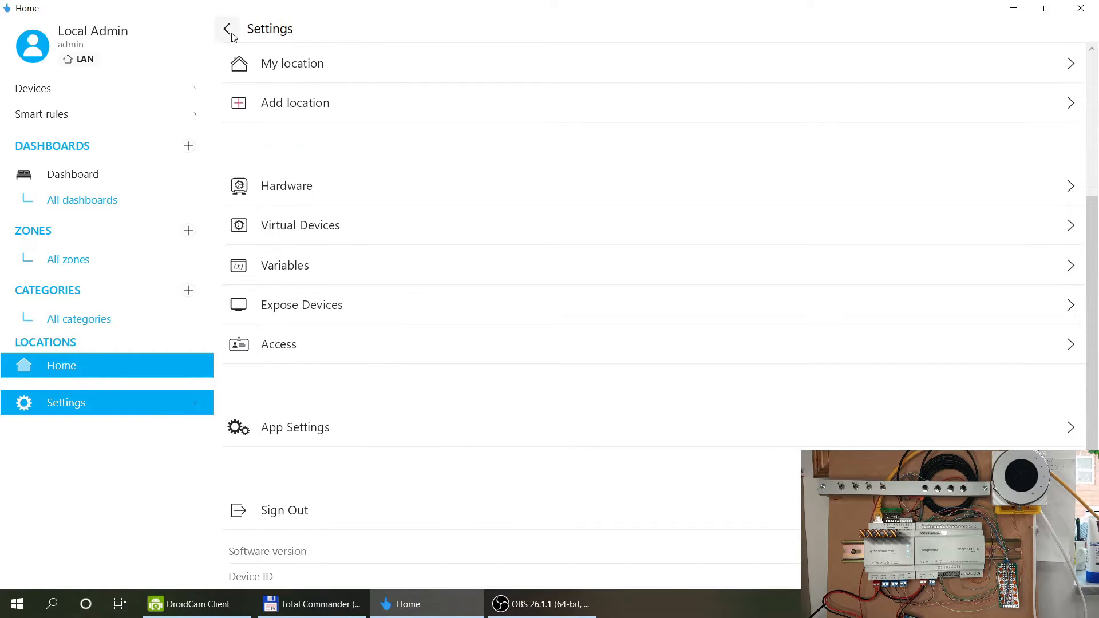
click(321, 194)
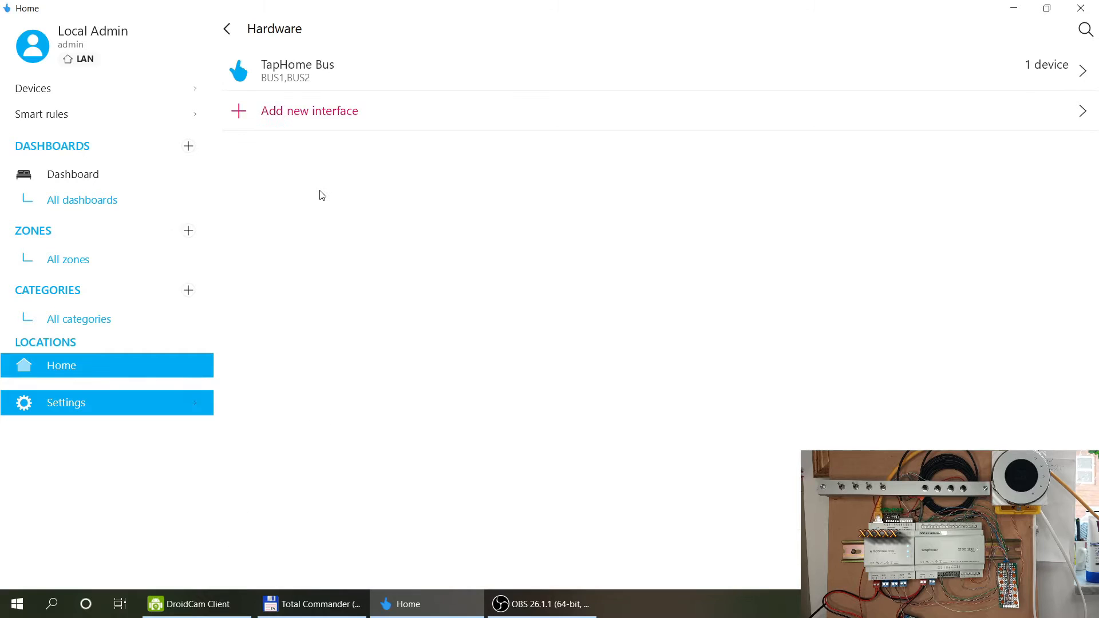
click(234, 31)
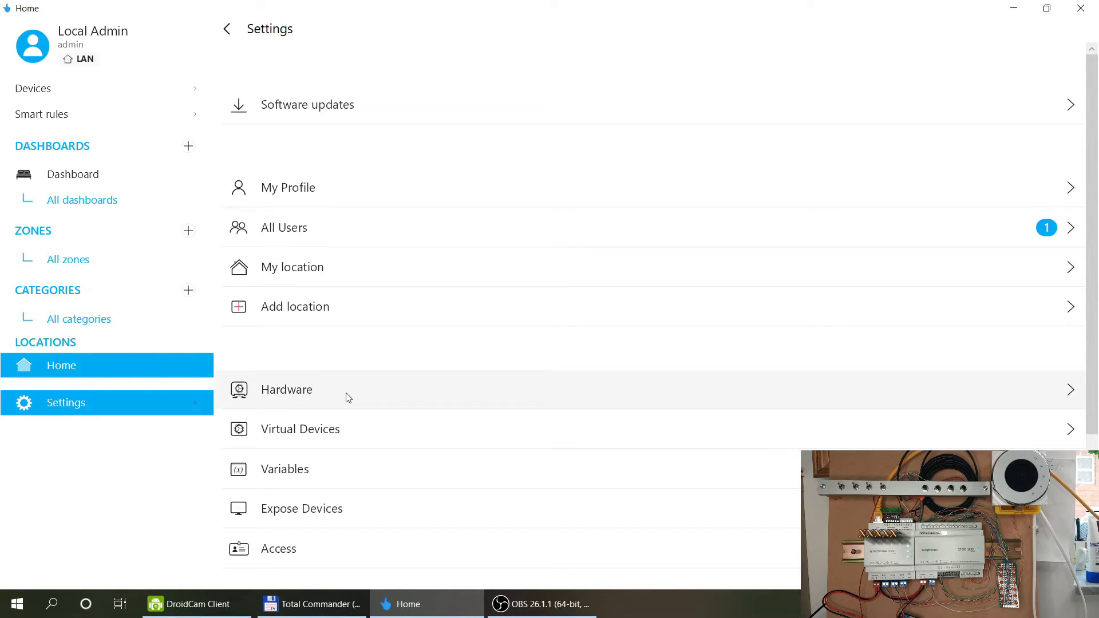
click(232, 31)
click(40, 90)
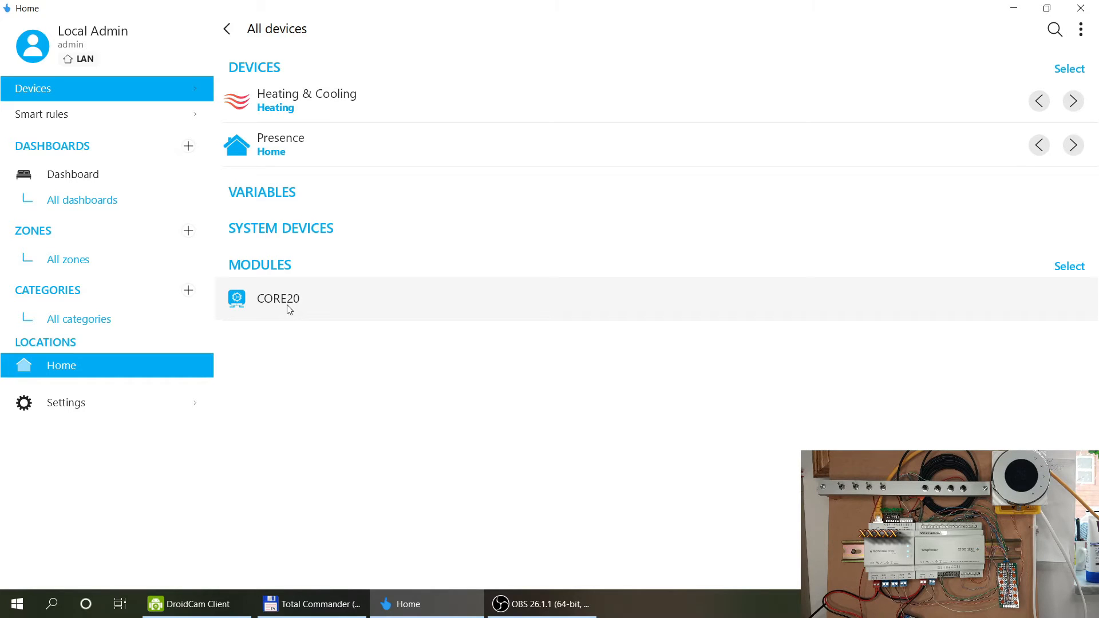
click(288, 306)
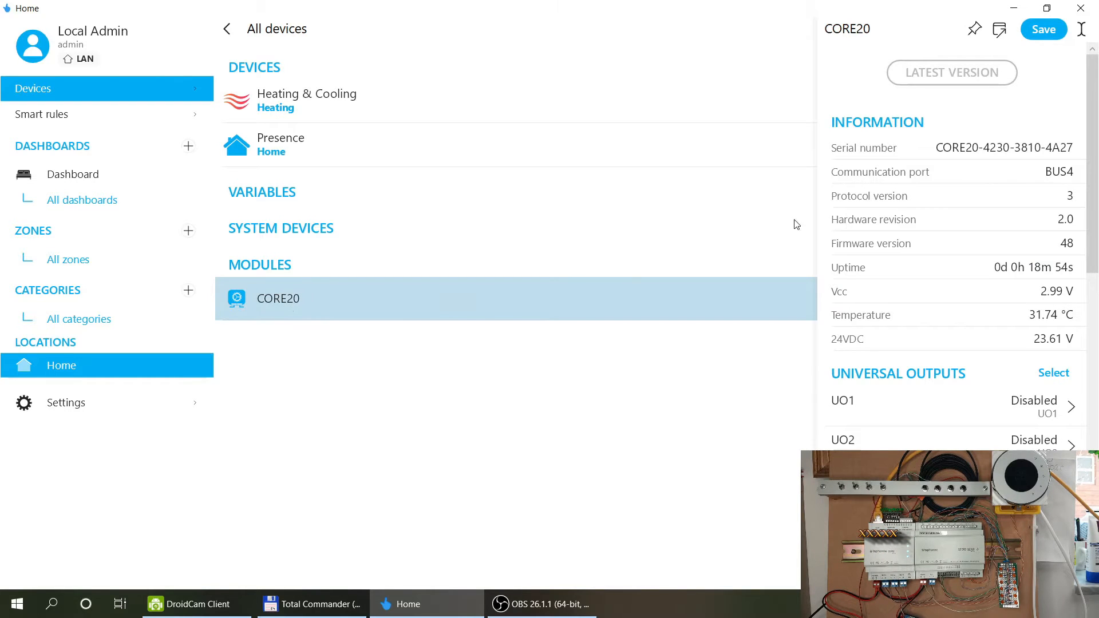
scroll(1005, 186, down, 10)
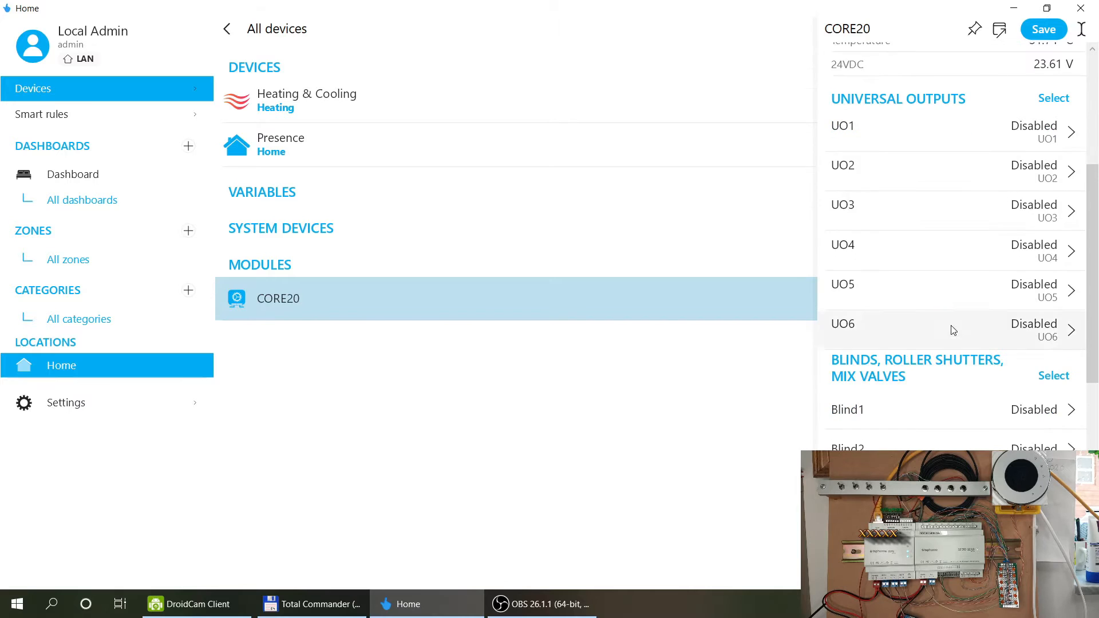
scroll(953, 330, down, 2)
scroll(953, 330, up, 2)
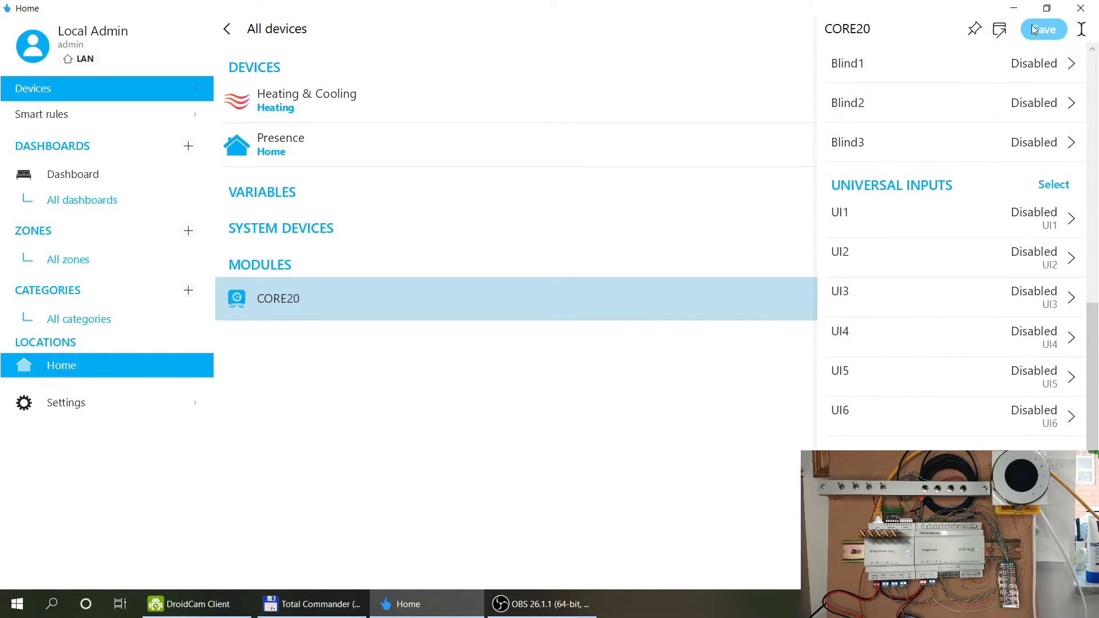
click(1038, 31)
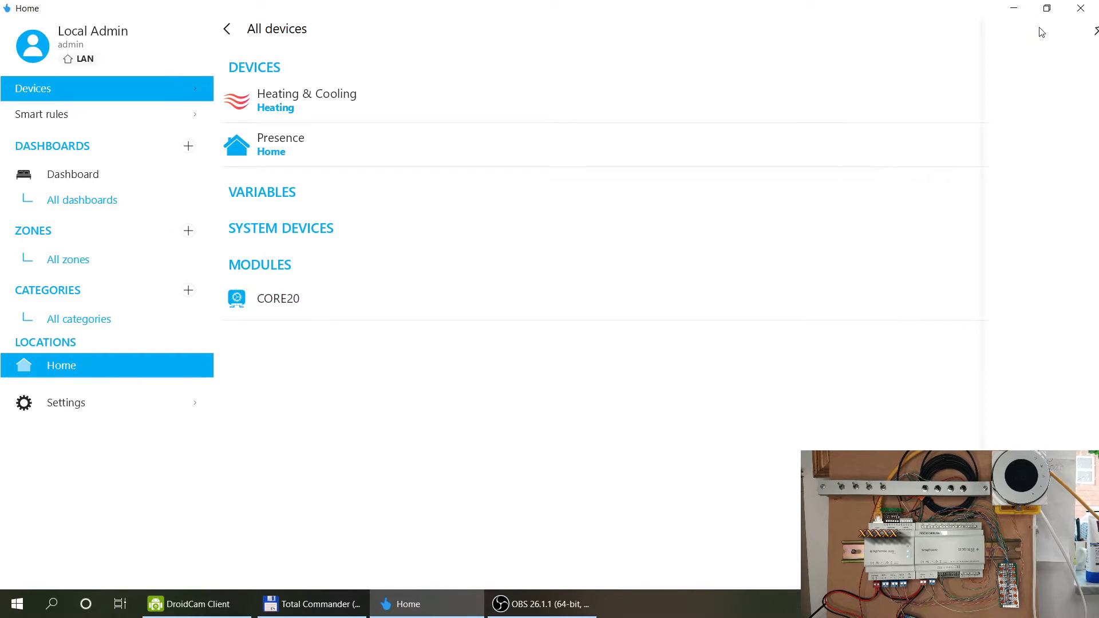
click(65, 407)
click(311, 400)
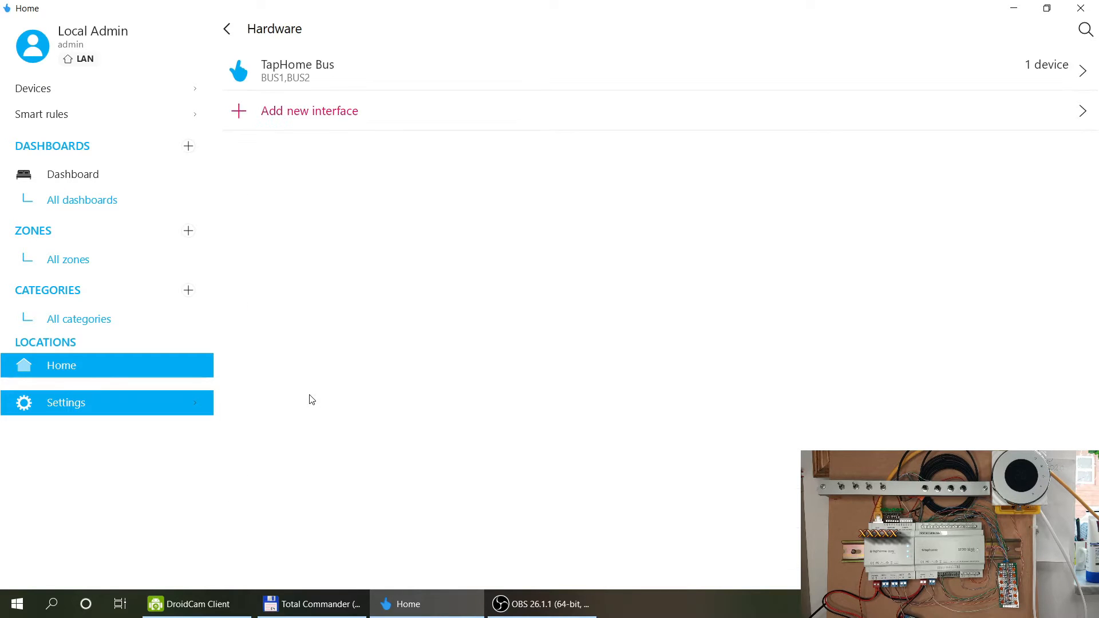
Open the TapHome Bus terminal selection, showing BUS1 and BUS2 ticked and BUS3 unticked.
click(284, 77)
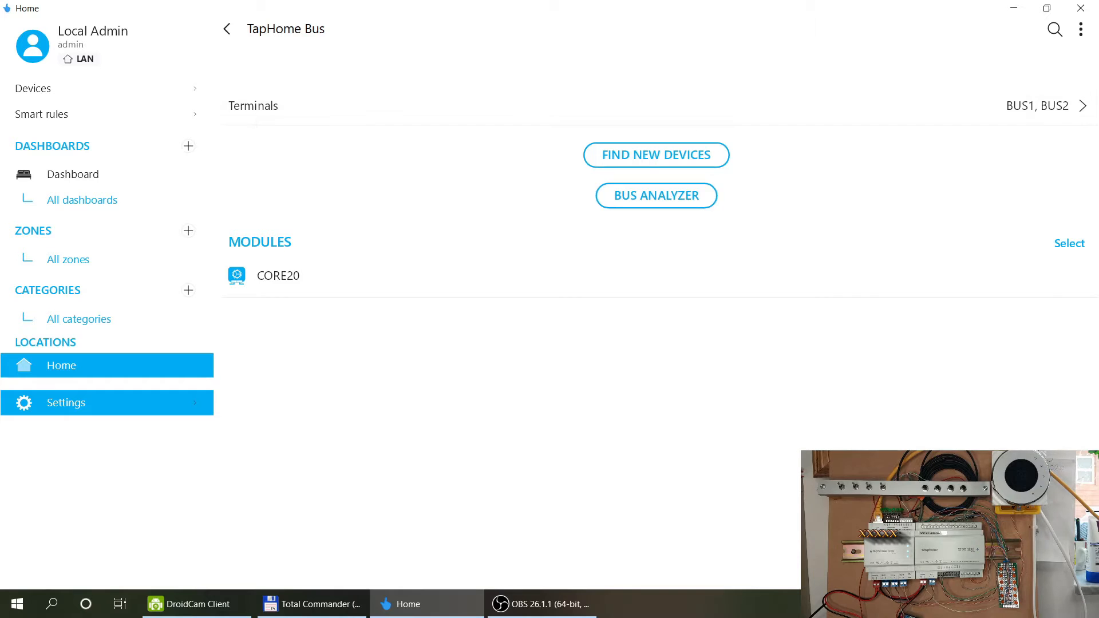
click(280, 112)
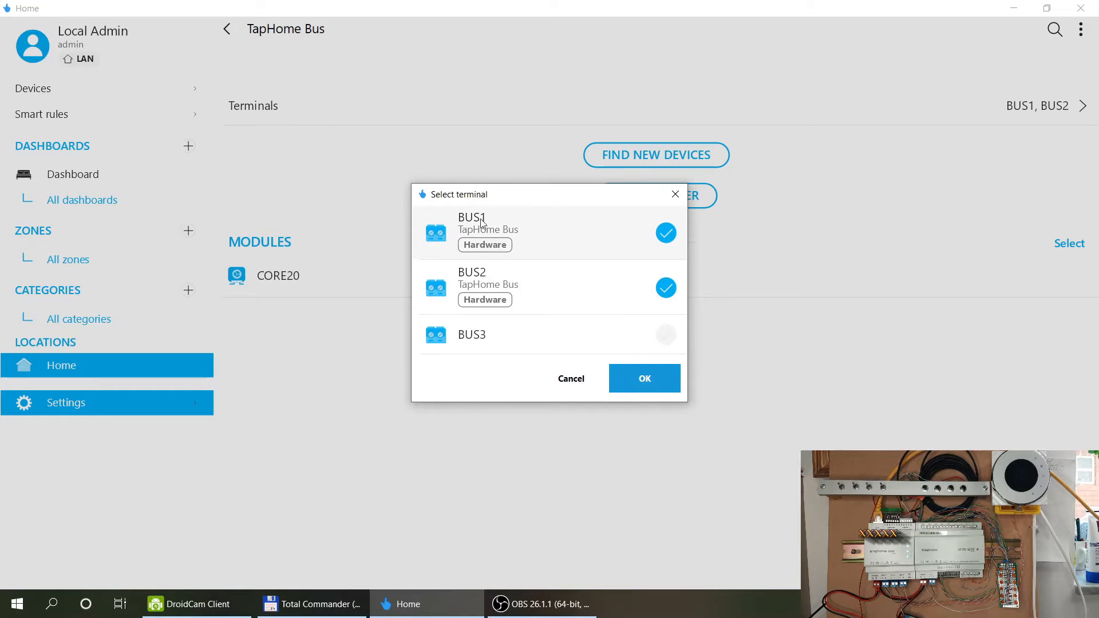
Confirm BUS1 and BUS2 as terminals and search the bus, finding the DO12UI12 module.
click(640, 375)
click(686, 157)
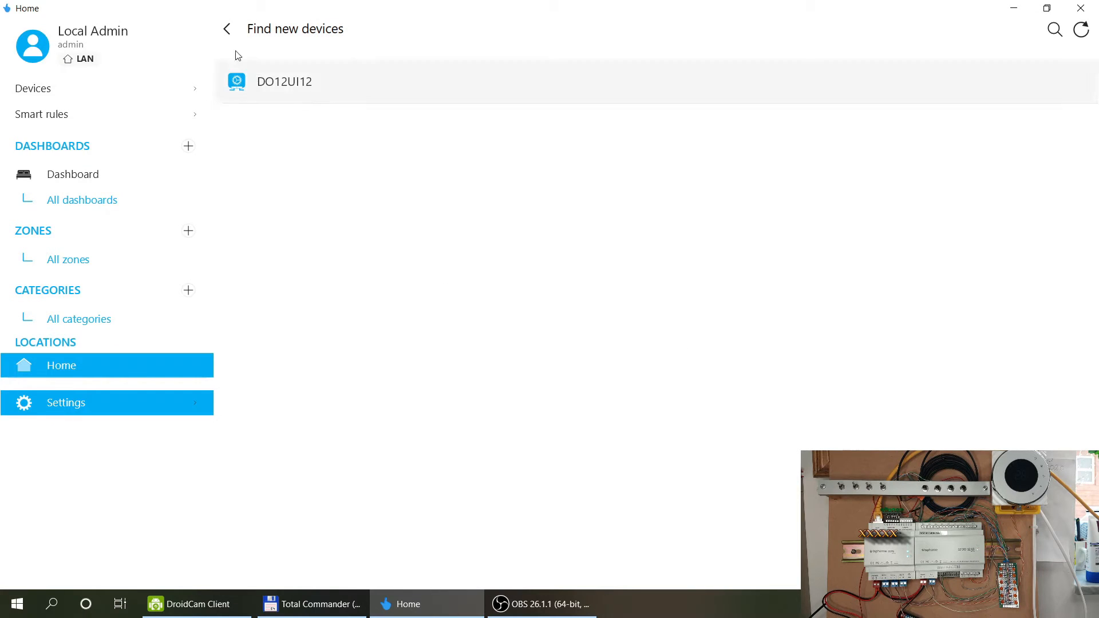
Rerun the TapHome Bus search so DO12UI12 joins CORE20, then go back to Settings.
click(227, 33)
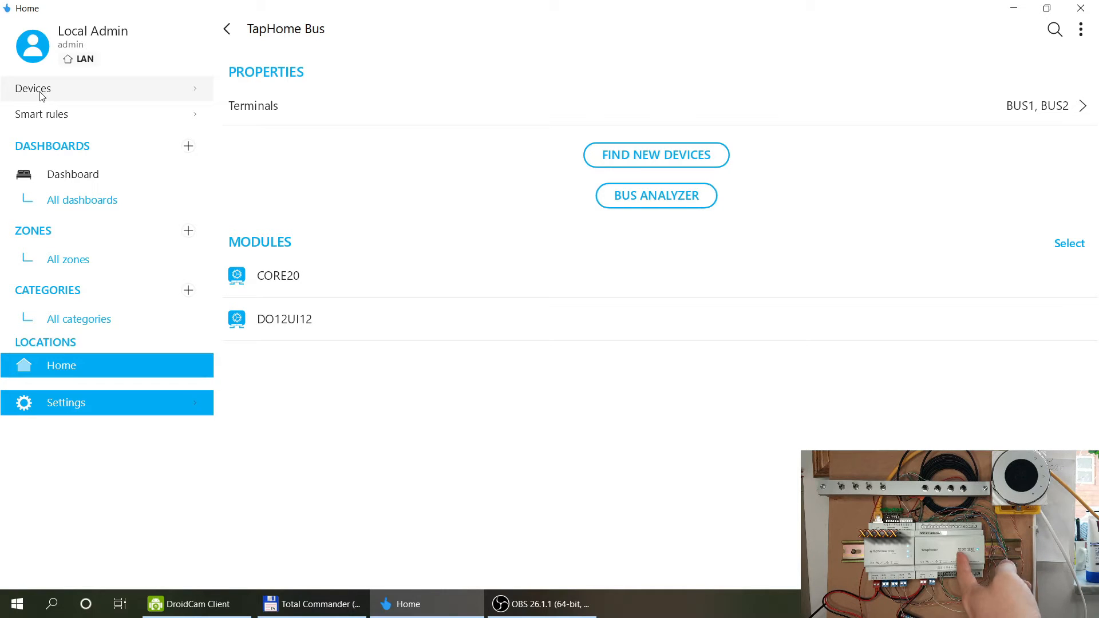
click(673, 164)
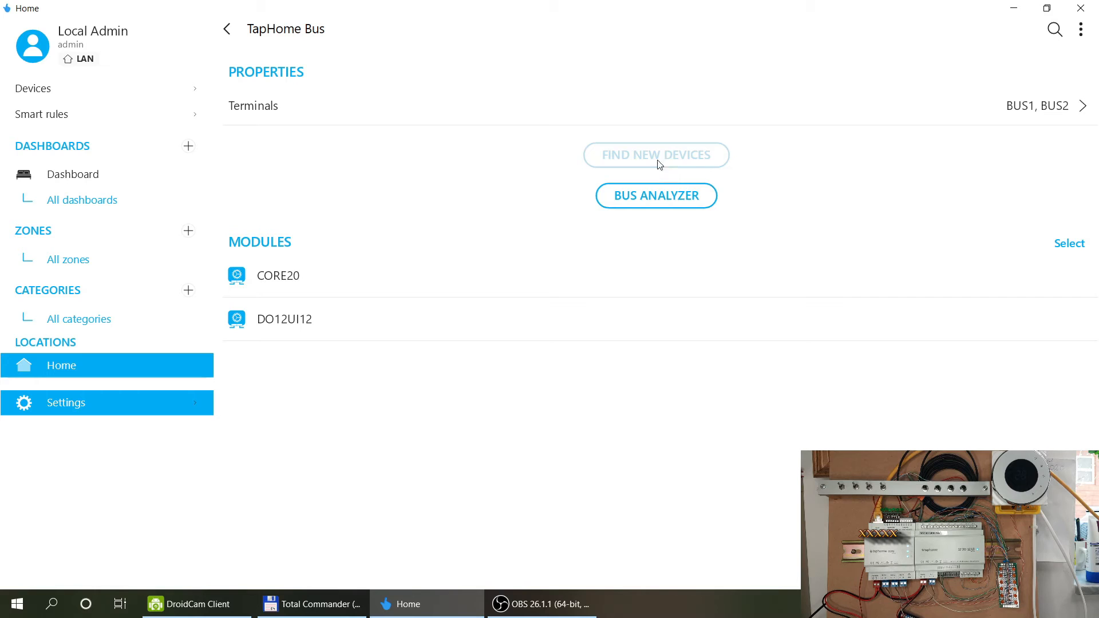
click(228, 32)
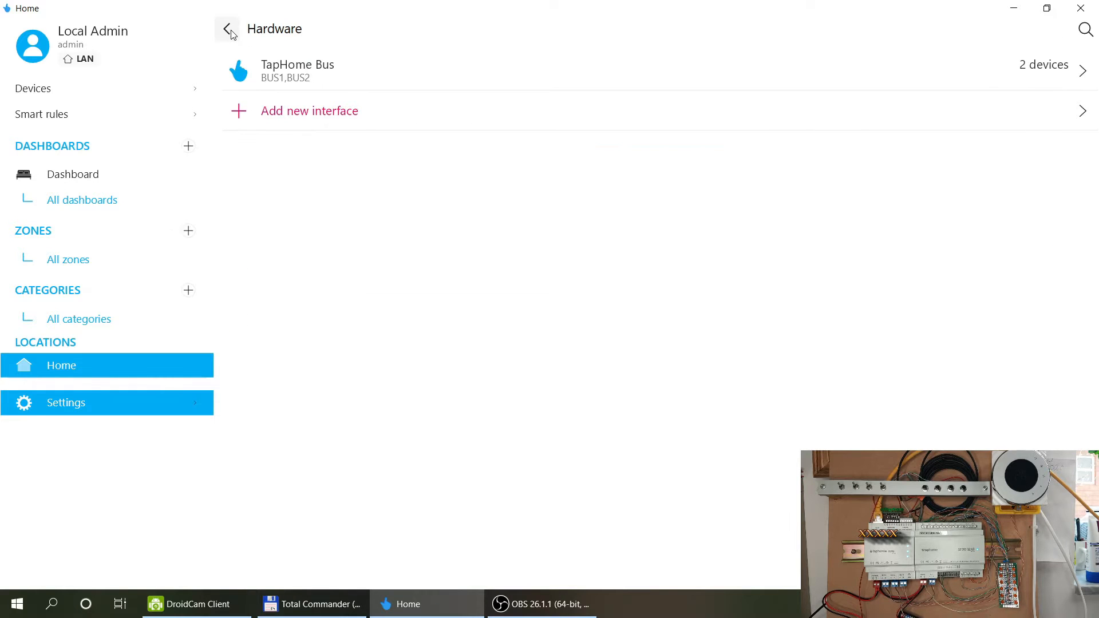
click(229, 30)
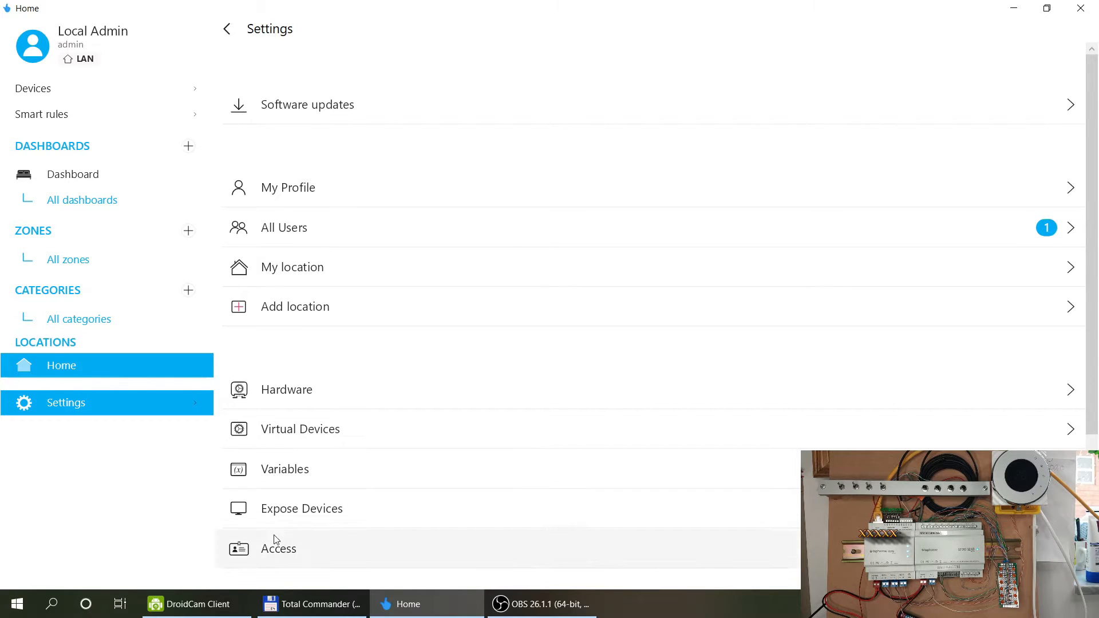
Open DO12UI12 from All devices and scroll to its Disabled digital outputs.
click(30, 90)
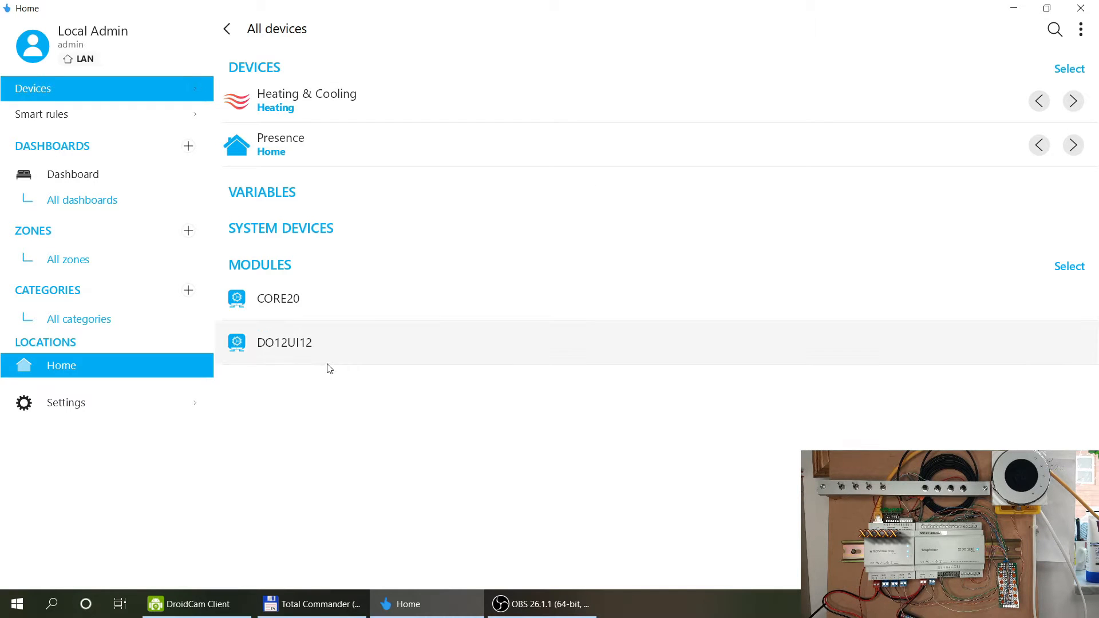
click(316, 345)
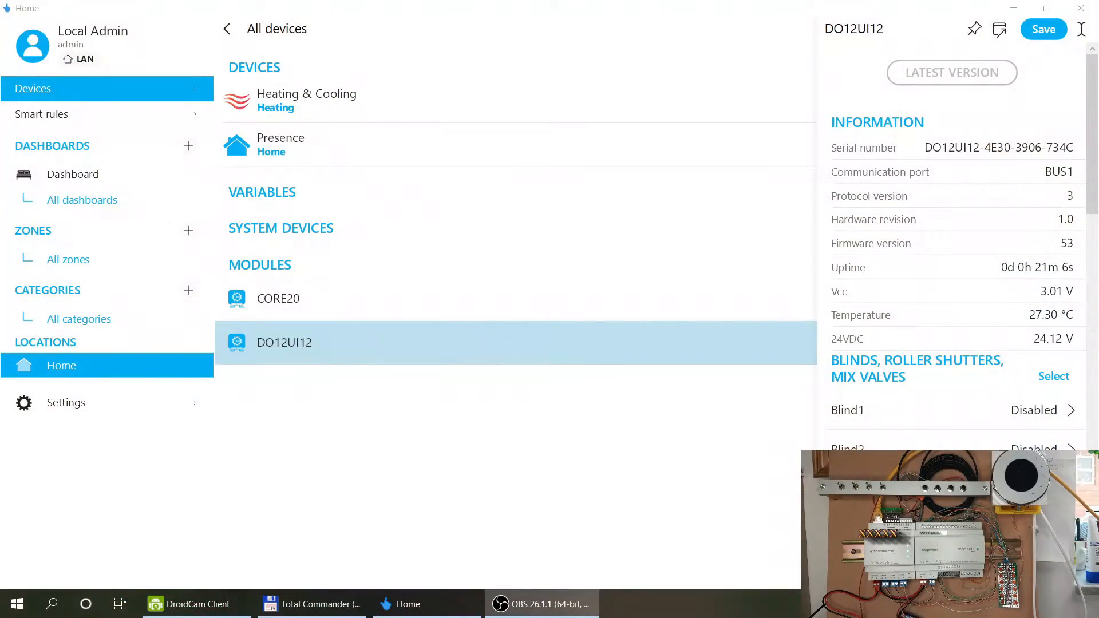
scroll(936, 217, down, 1)
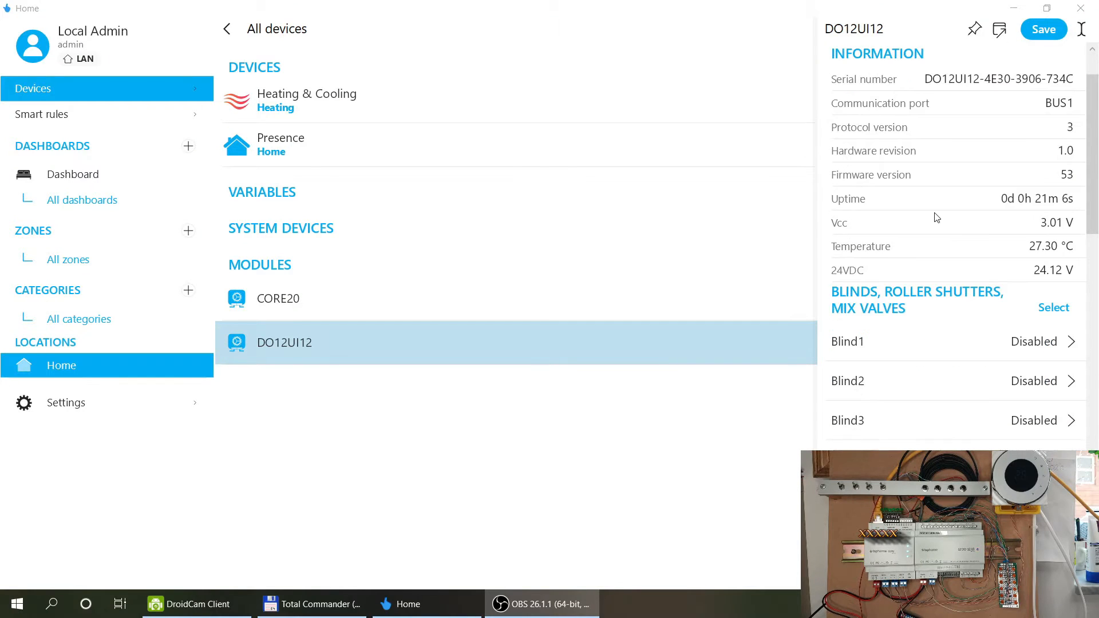
scroll(937, 217, down, 2)
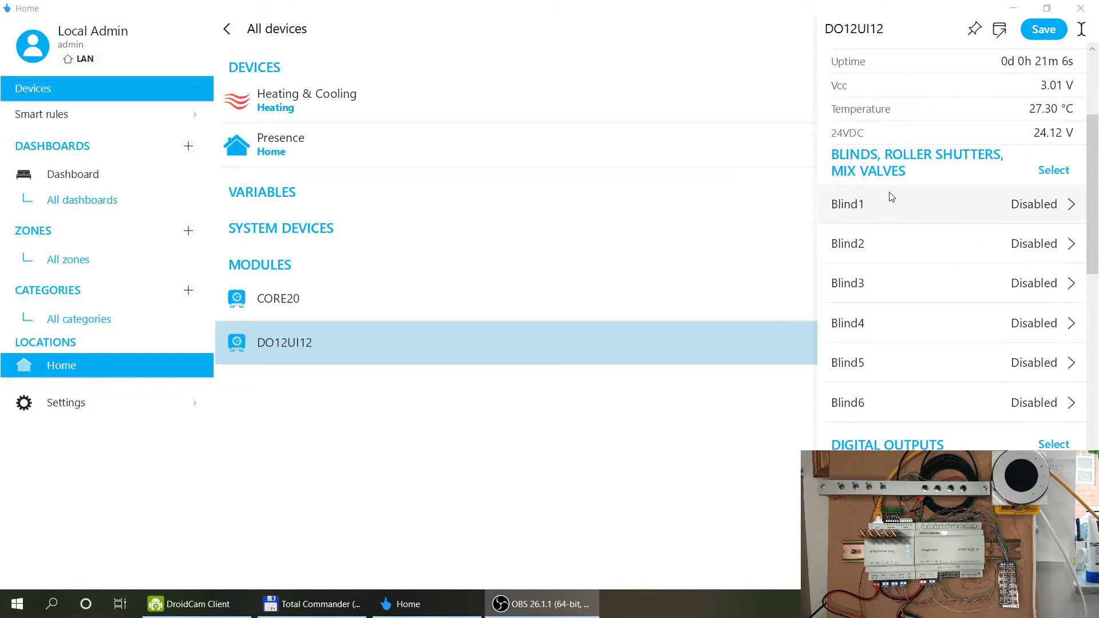
scroll(890, 198, up, 3)
scroll(890, 196, down, 6)
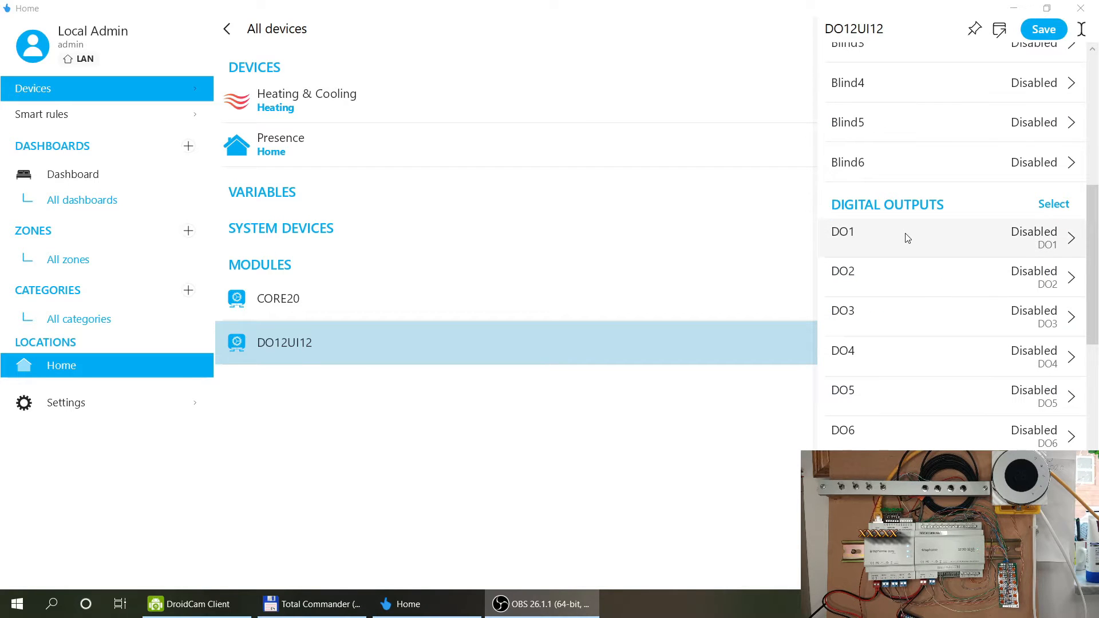
Make DO1 a digital output in a new Kitchen zone and Lighting category.
click(907, 237)
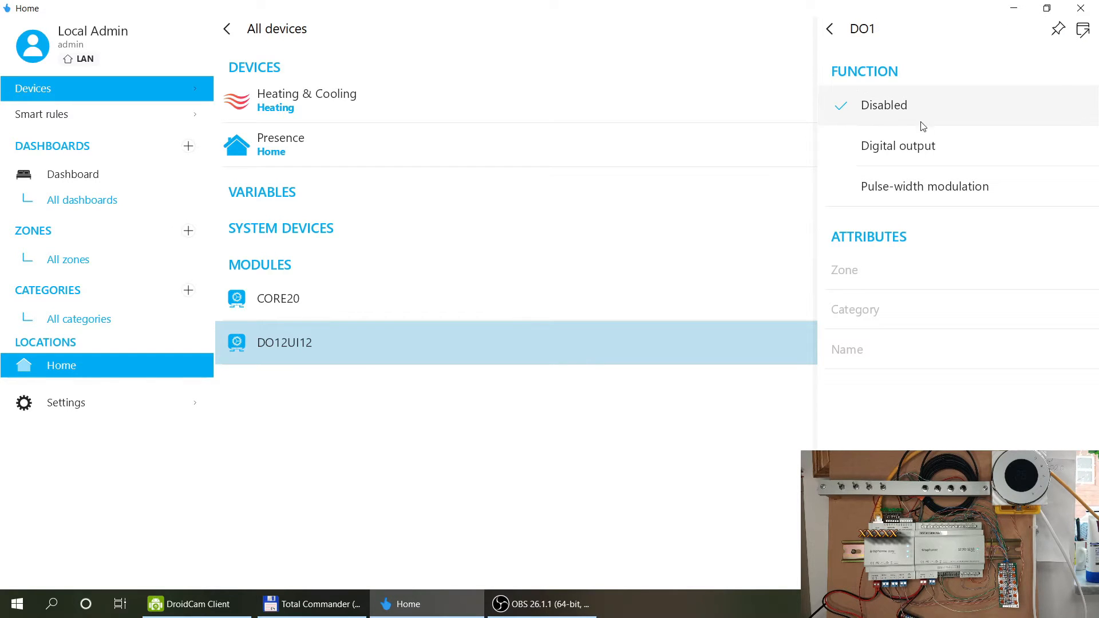
click(897, 150)
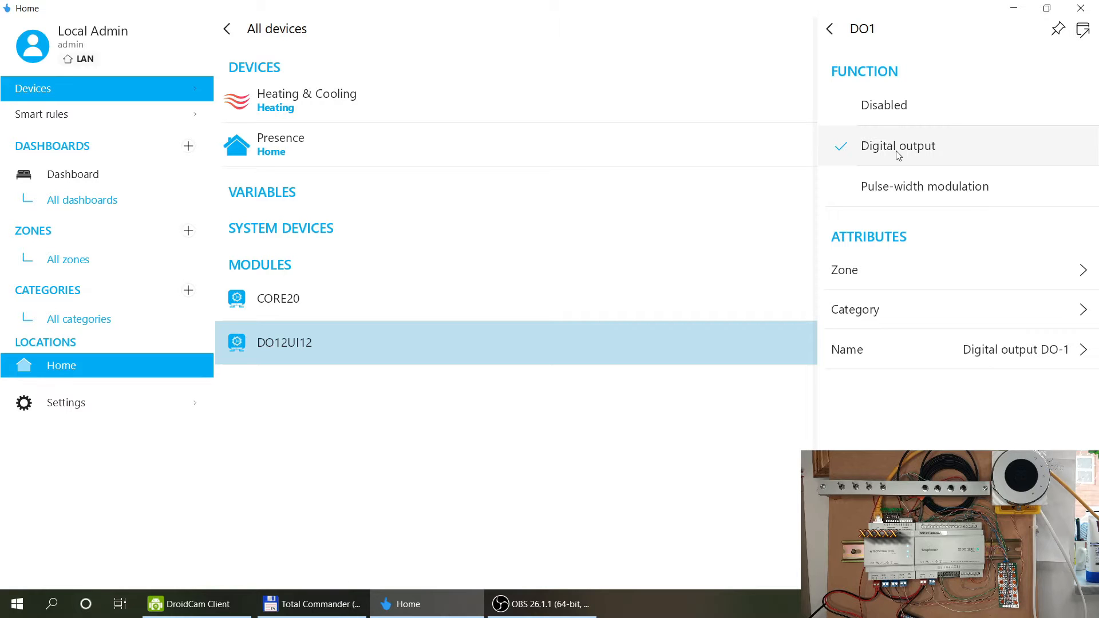
click(983, 272)
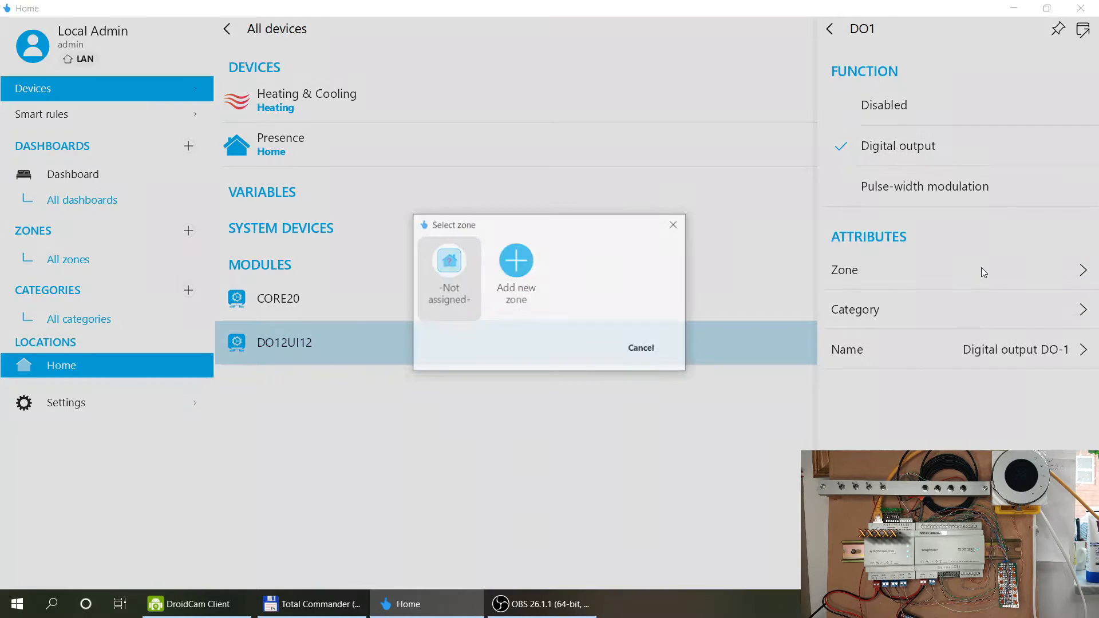
click(502, 281)
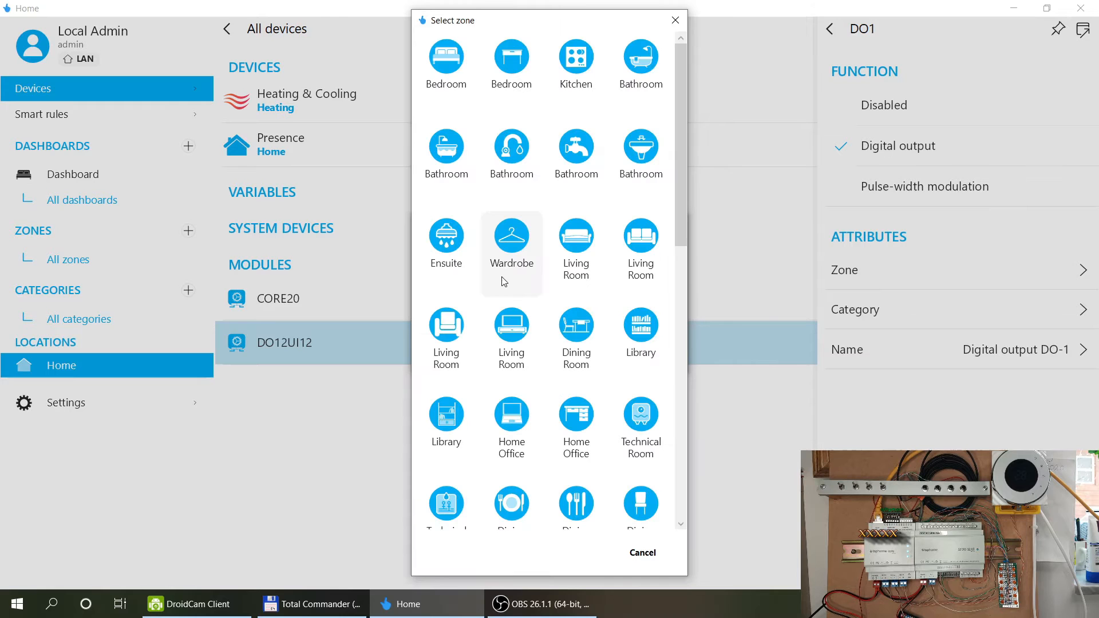
click(566, 66)
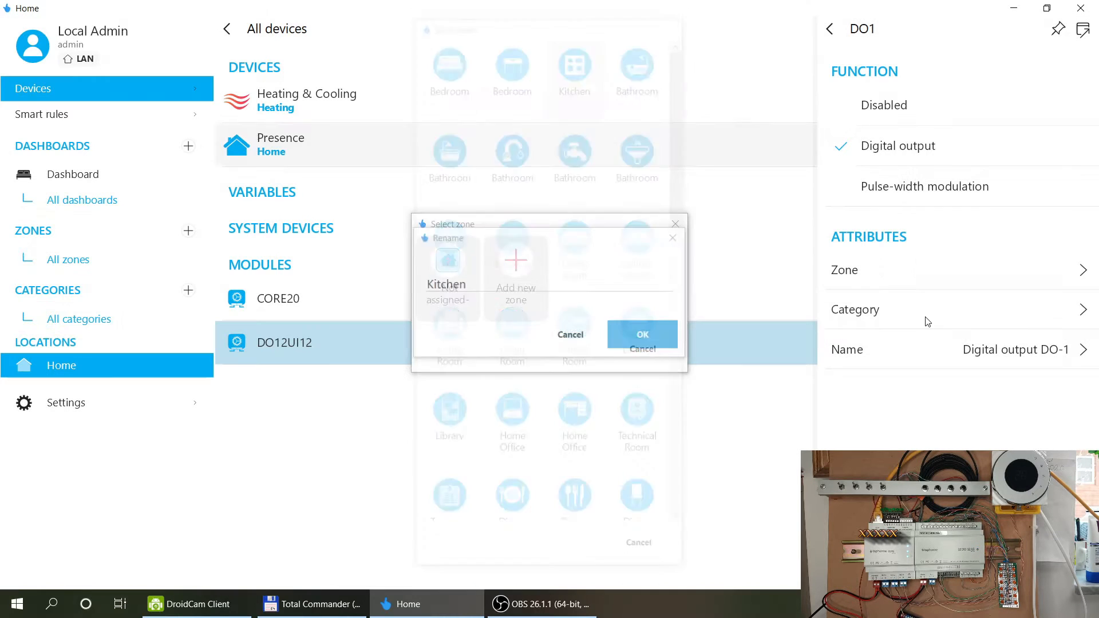
click(643, 334)
click(877, 318)
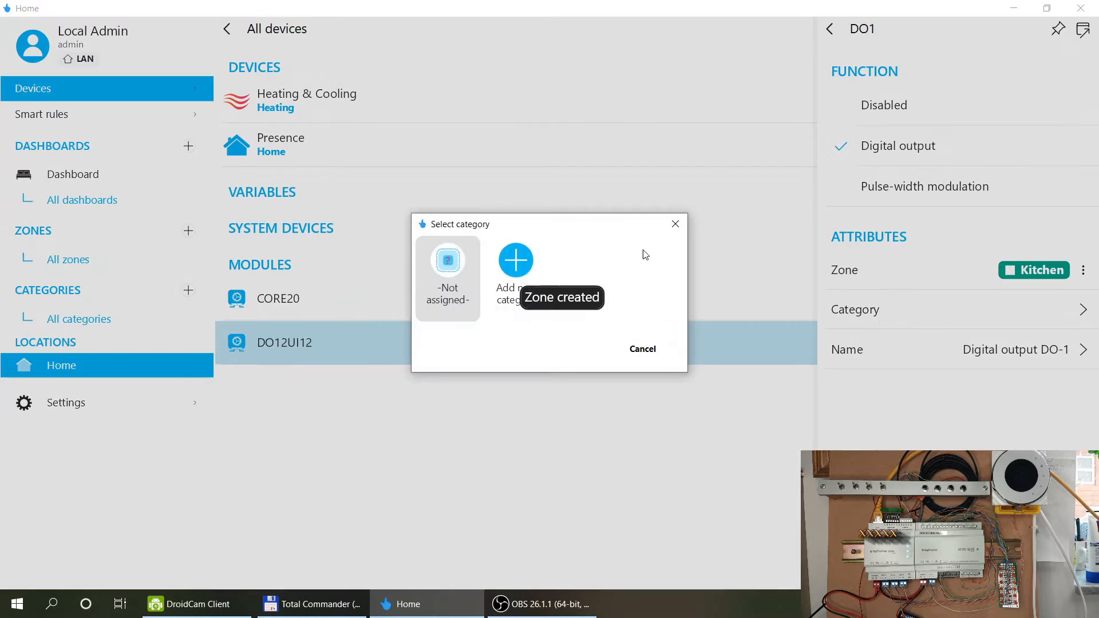
click(516, 258)
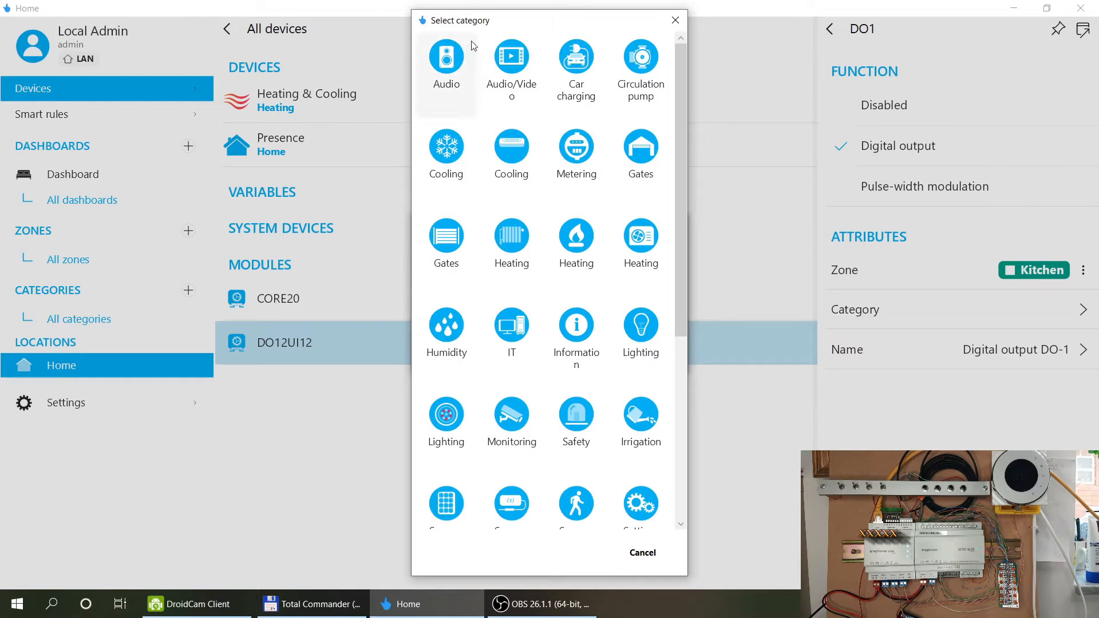
click(641, 326)
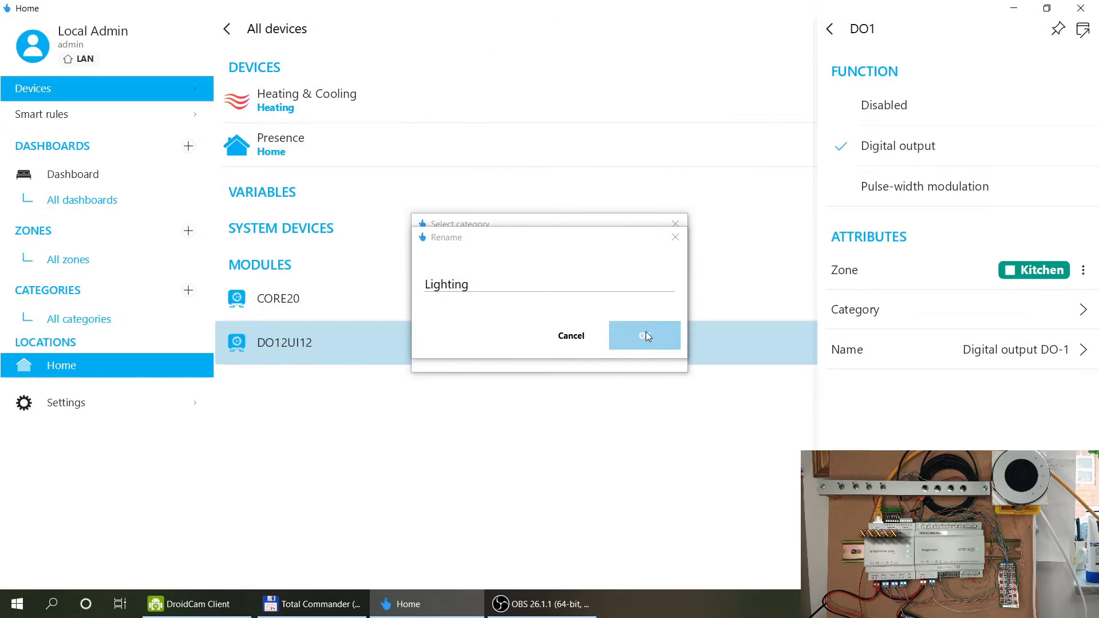
click(649, 335)
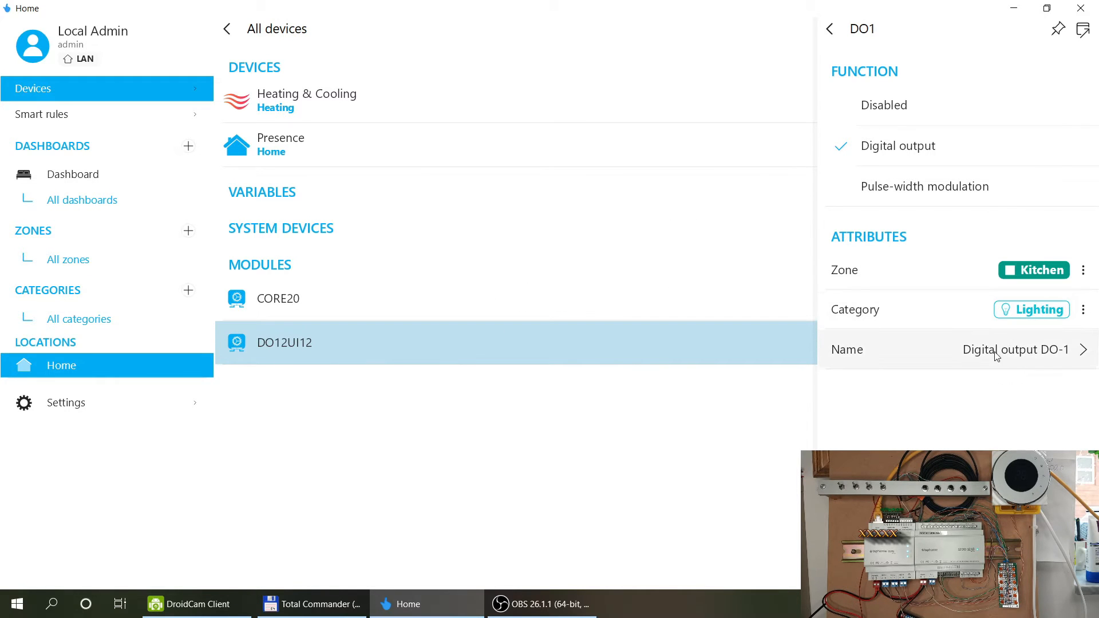
Rename the DO1 output to 'Kitchen Light'.
click(916, 344)
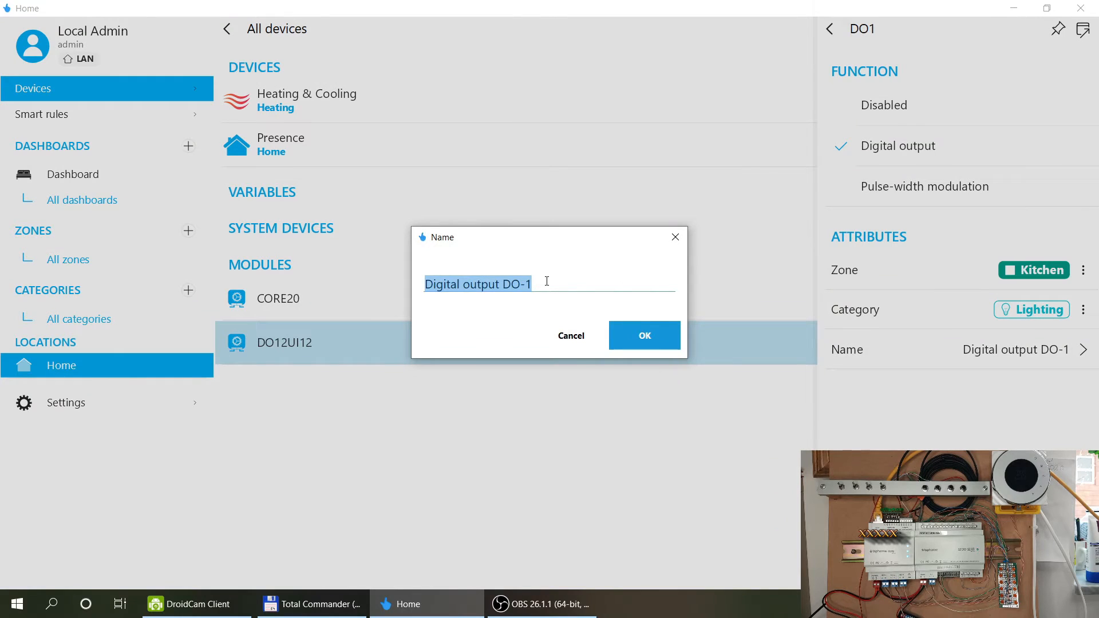
text(Kitchen)
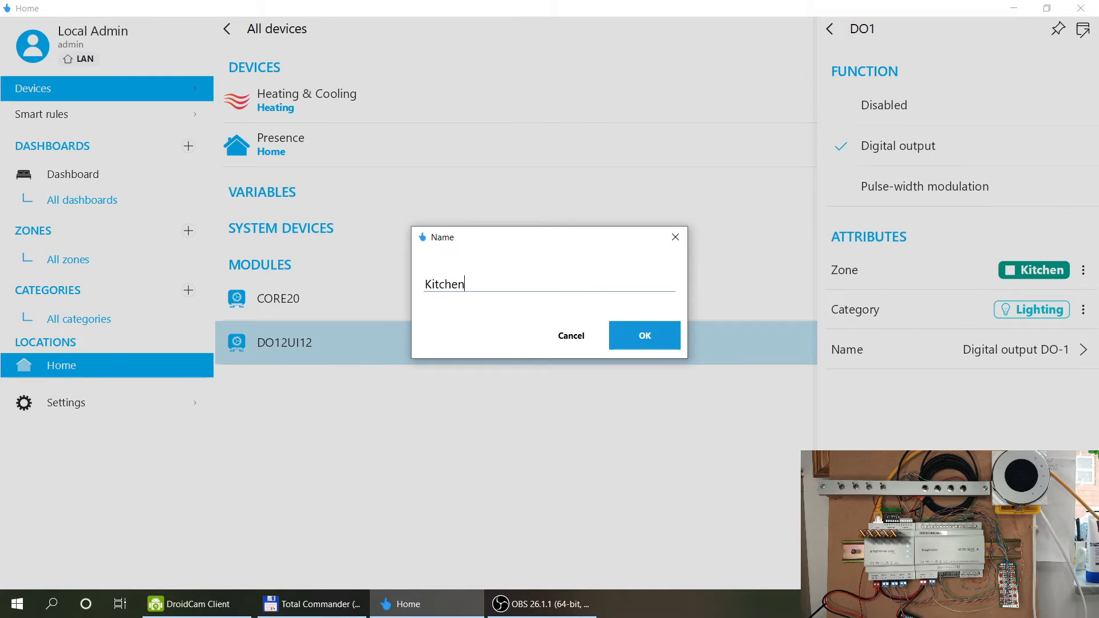
text( Light)
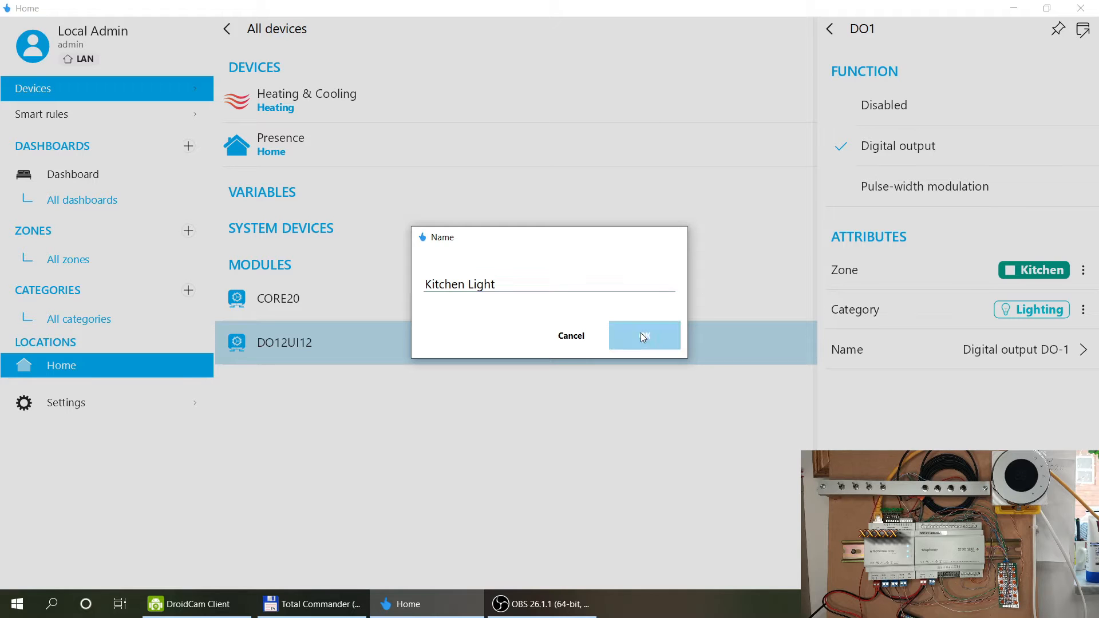
click(643, 336)
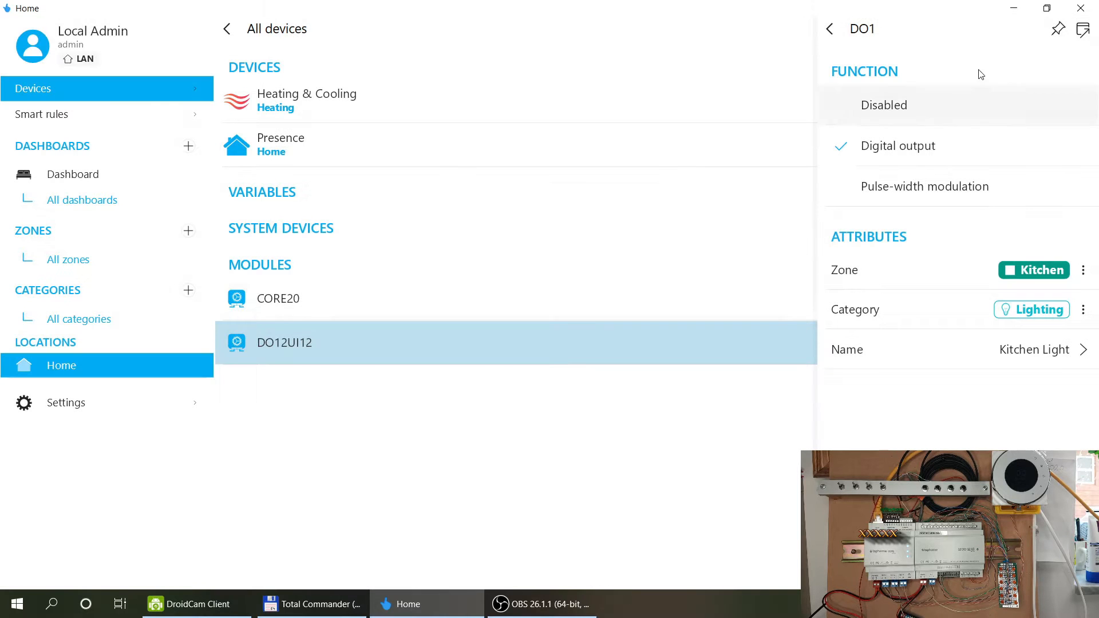
click(830, 30)
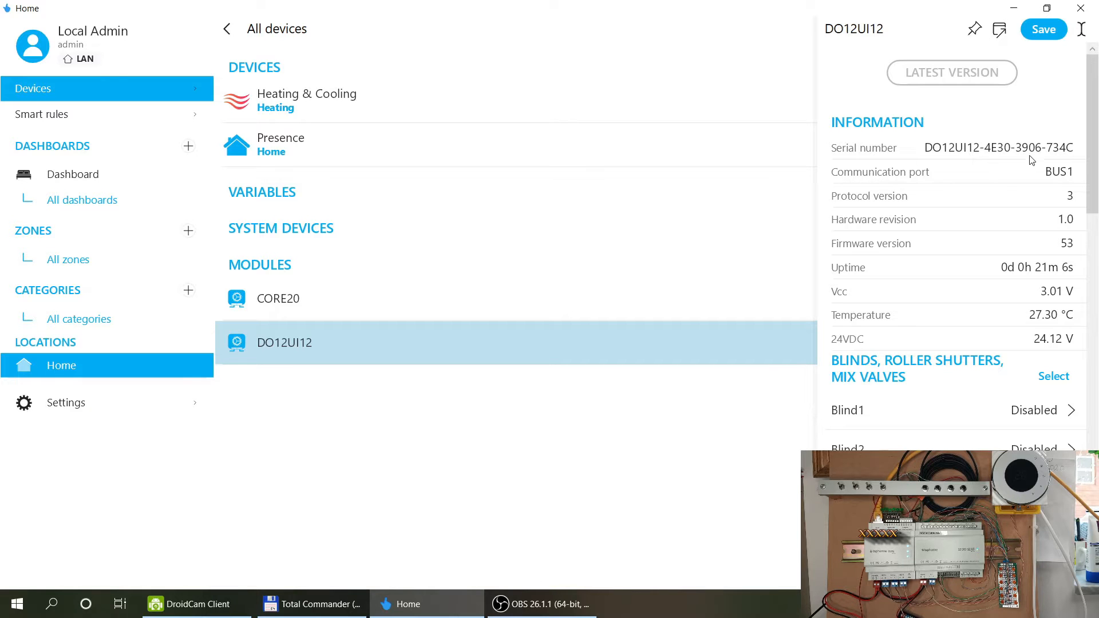
Set input UI1 to work as a push button in the Kitchen zone.
scroll(1003, 189, down, 1)
scroll(1002, 189, down, 7)
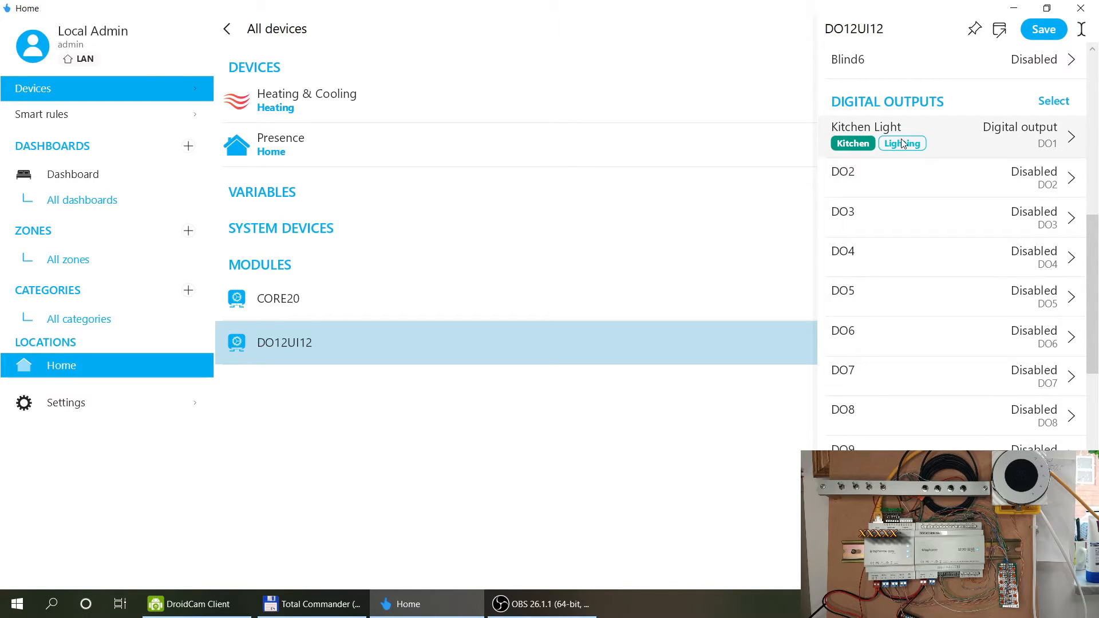
scroll(902, 144, down, 6)
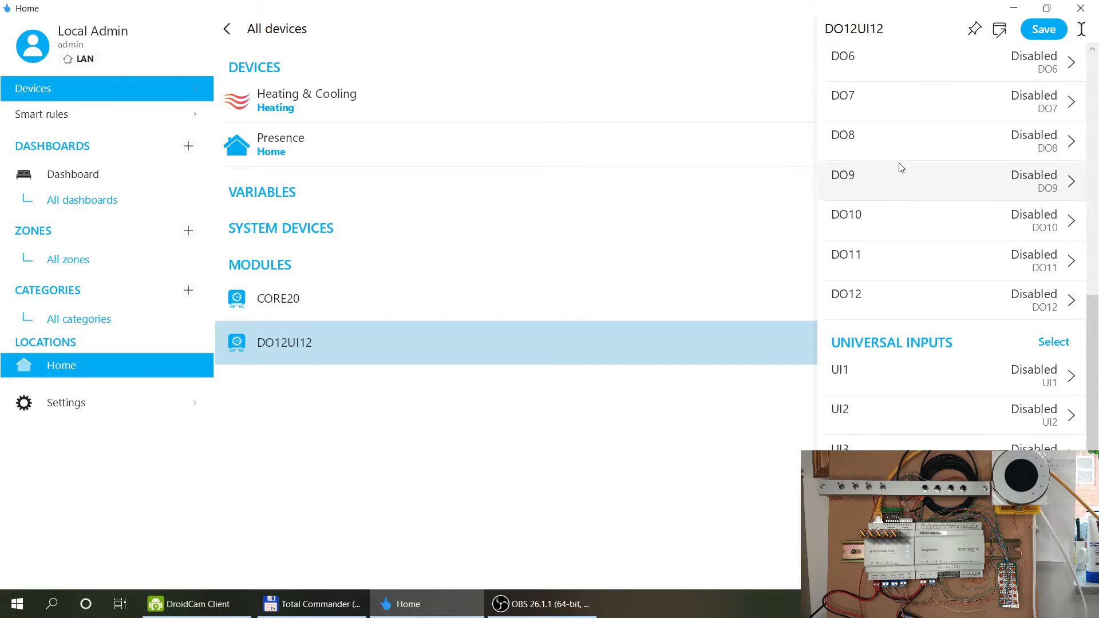
click(925, 247)
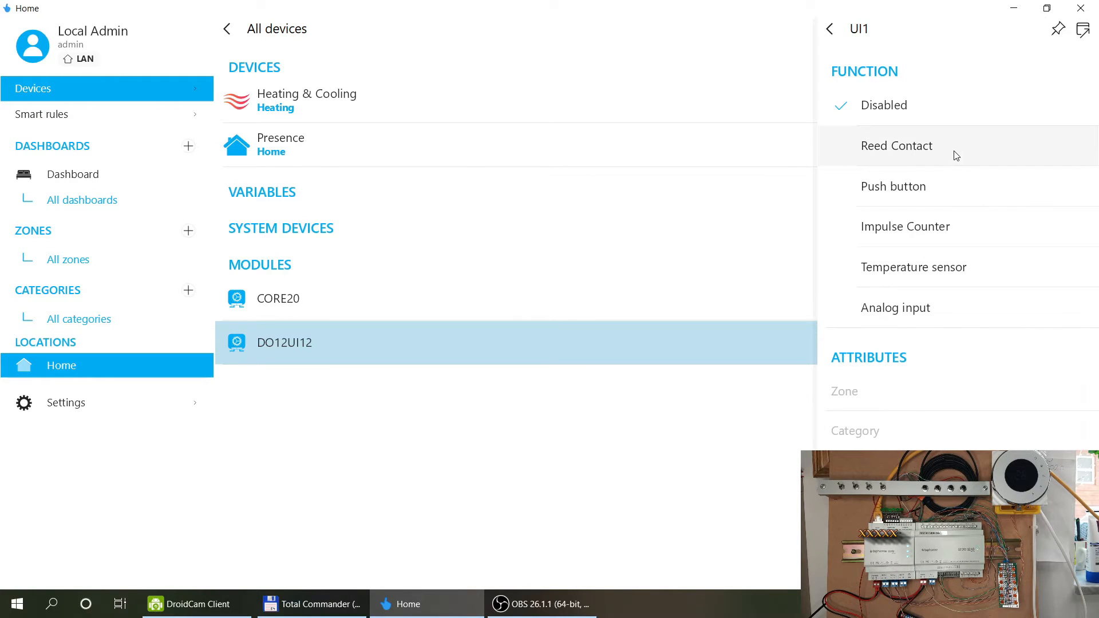
click(929, 189)
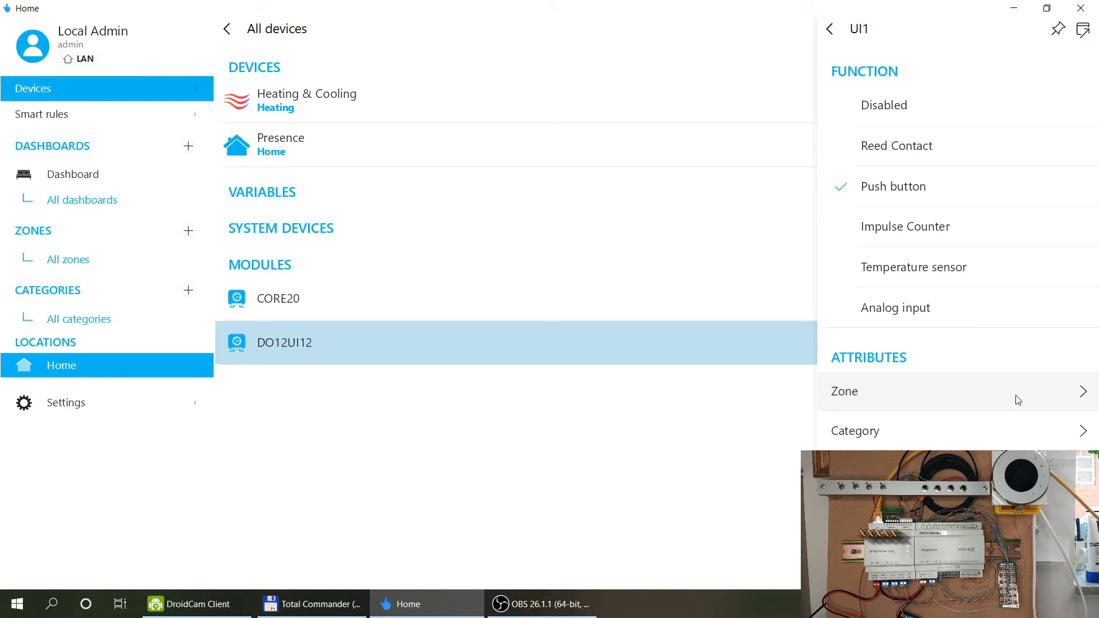
click(1017, 398)
click(517, 266)
Give UI1 the Lighting category and the name 'Kitchen Light Switch'.
click(1008, 445)
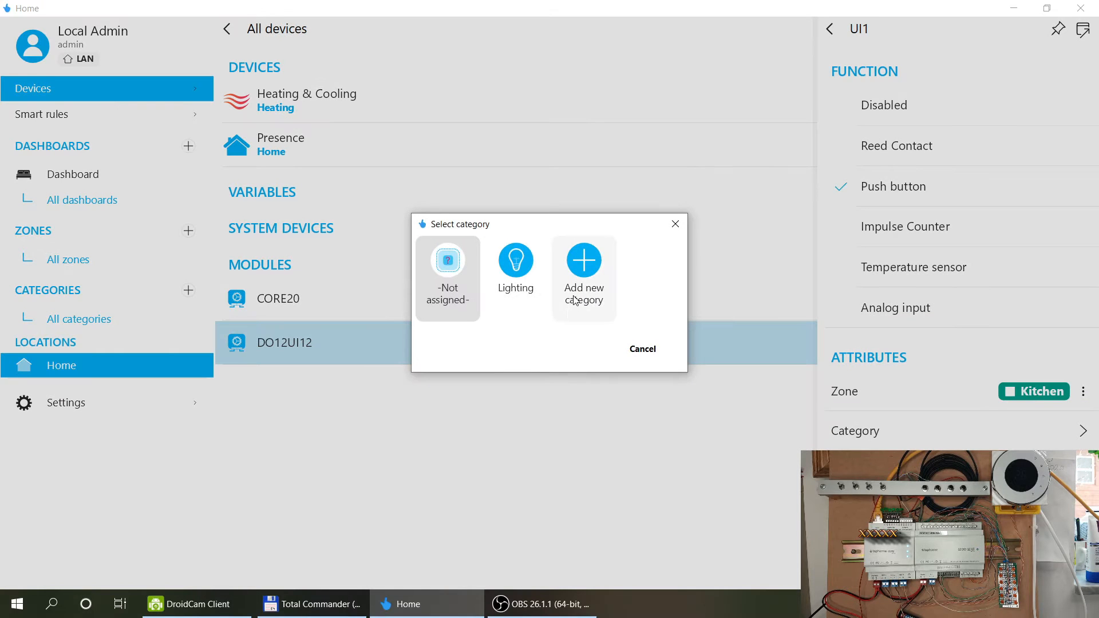
click(575, 301)
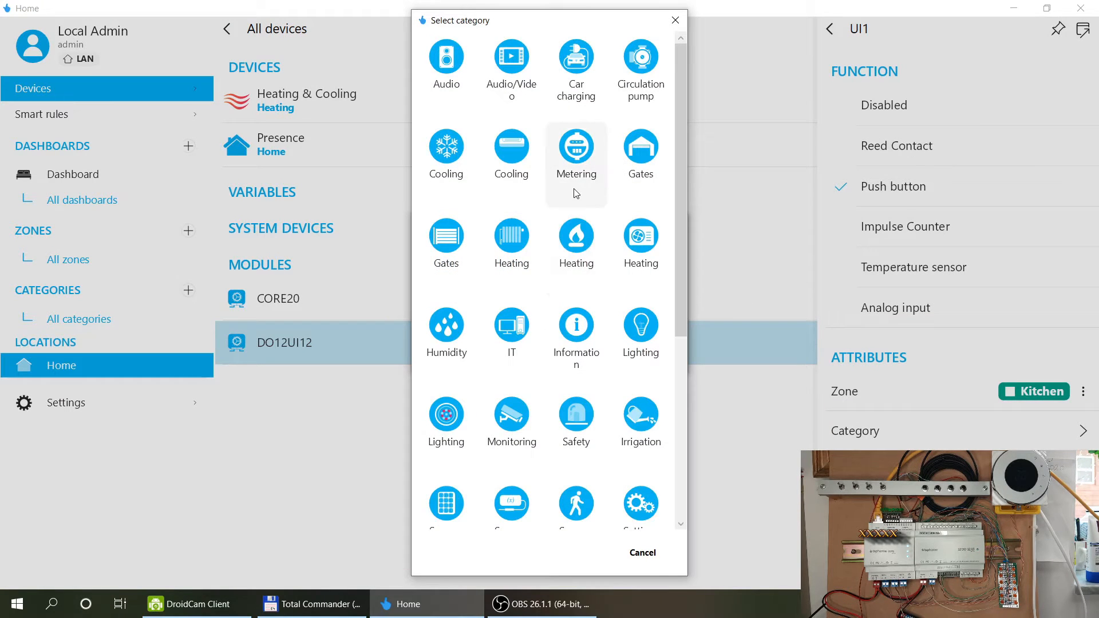
scroll(575, 194, down, 5)
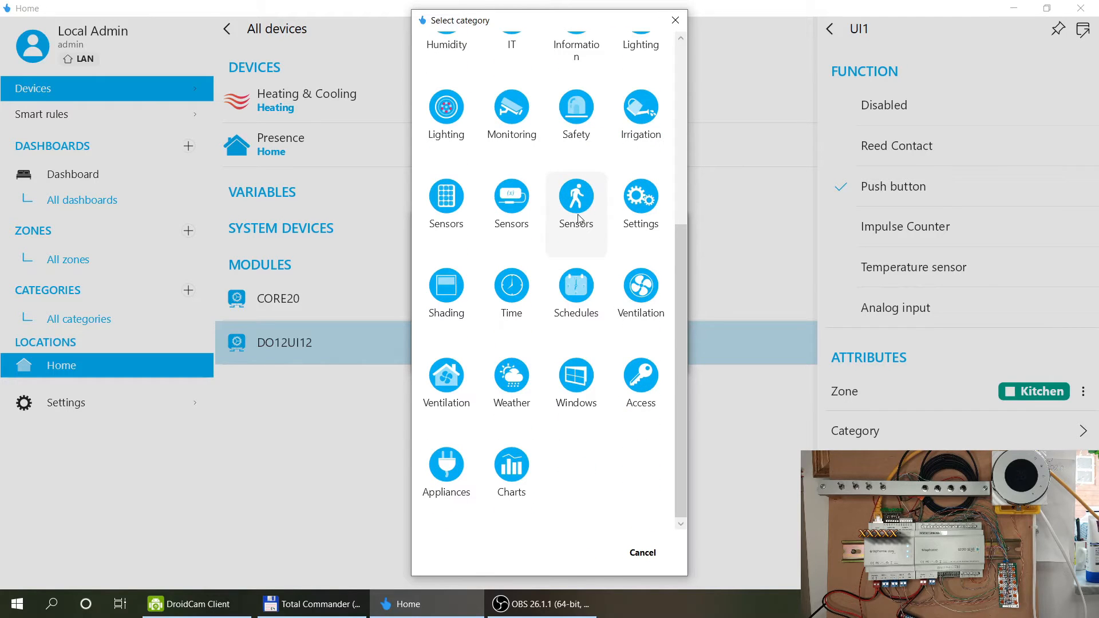
click(642, 553)
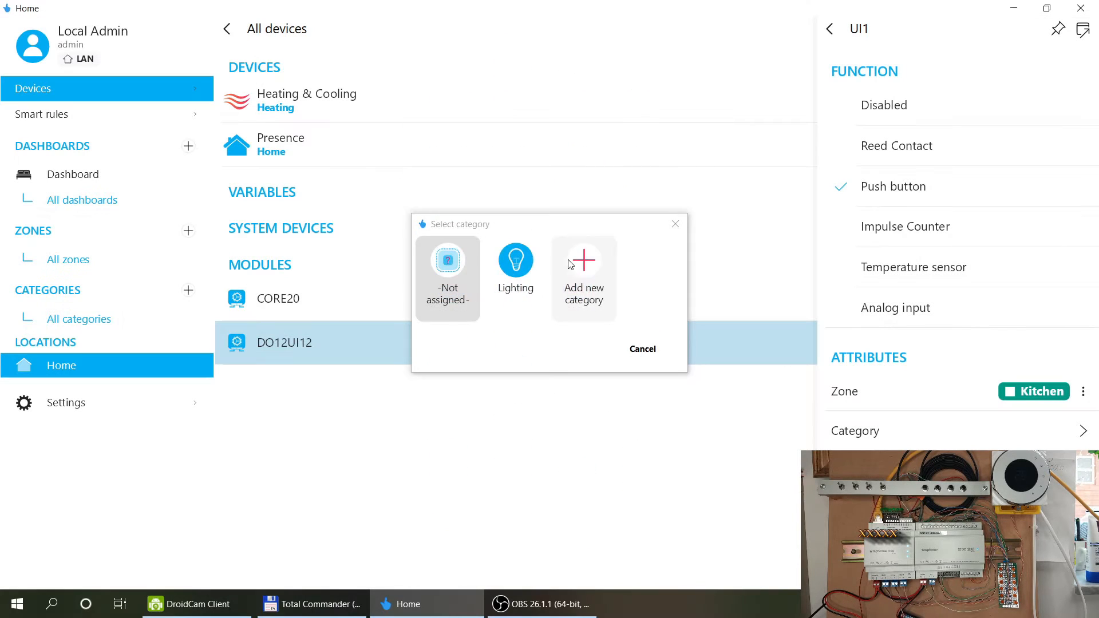
click(526, 263)
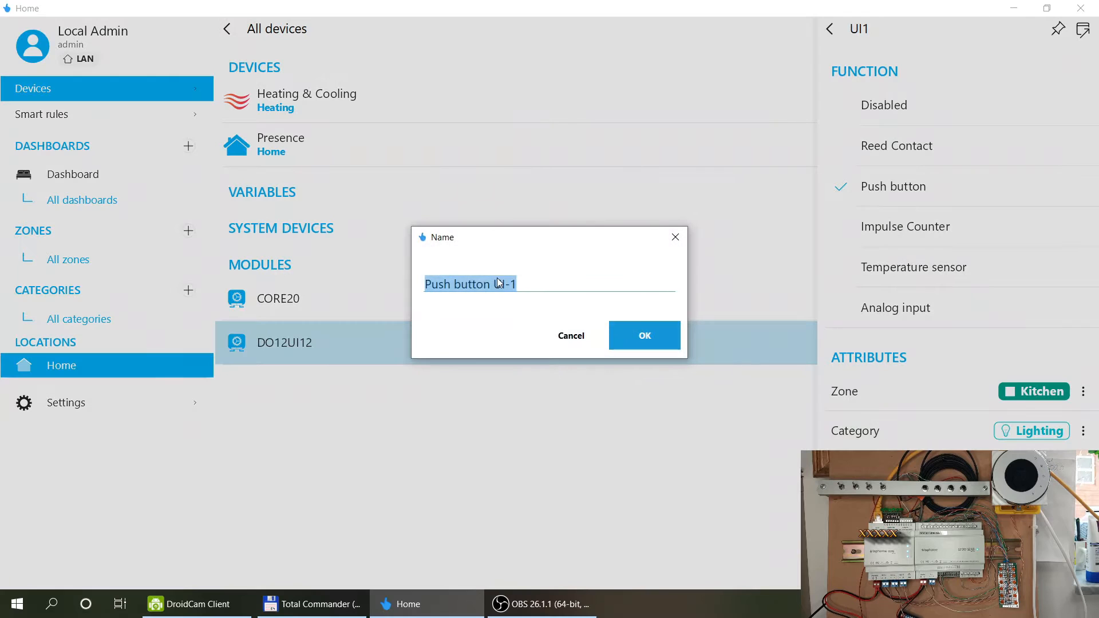
text(Kitchen Light)
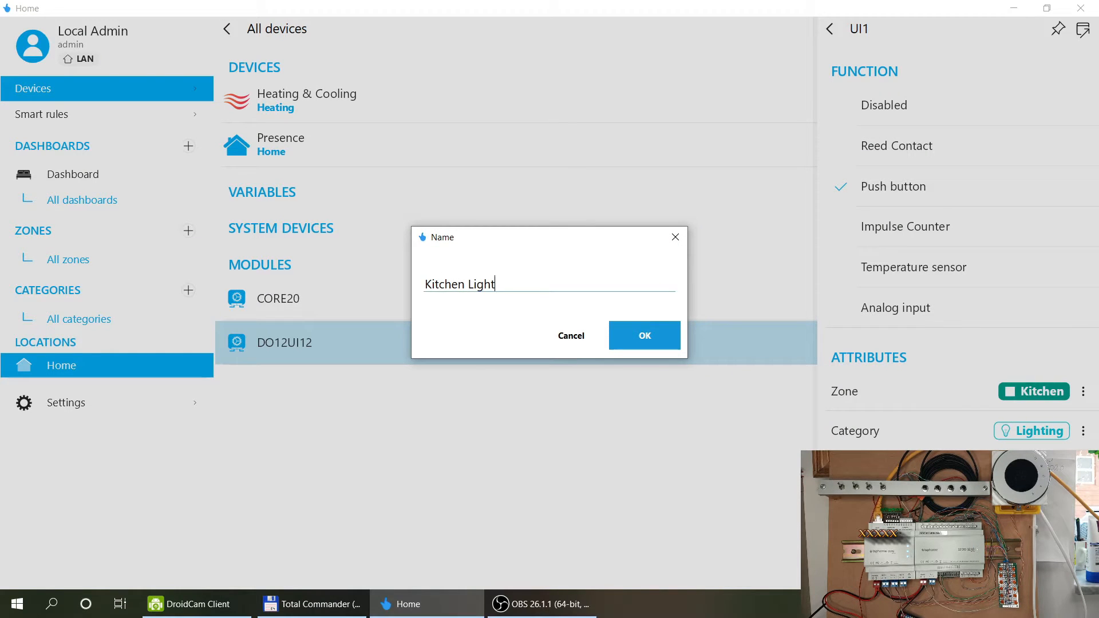
text( Switch)
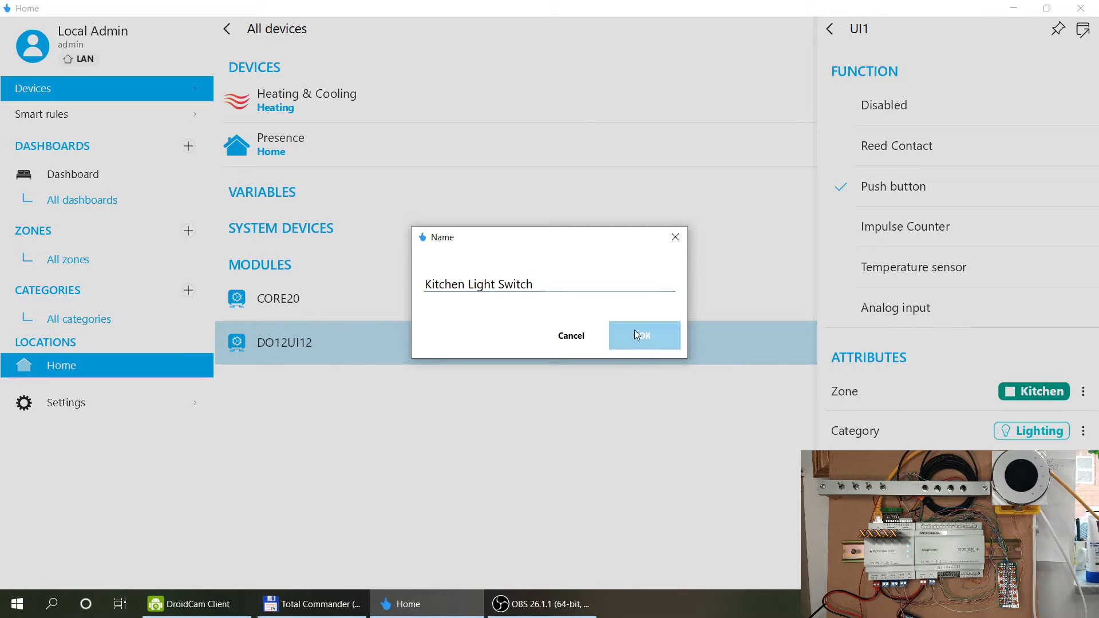
click(643, 334)
click(828, 29)
Save DO12UI12, test Kitchen Light on and off, and open the Kitchen Light Switch details.
click(1042, 31)
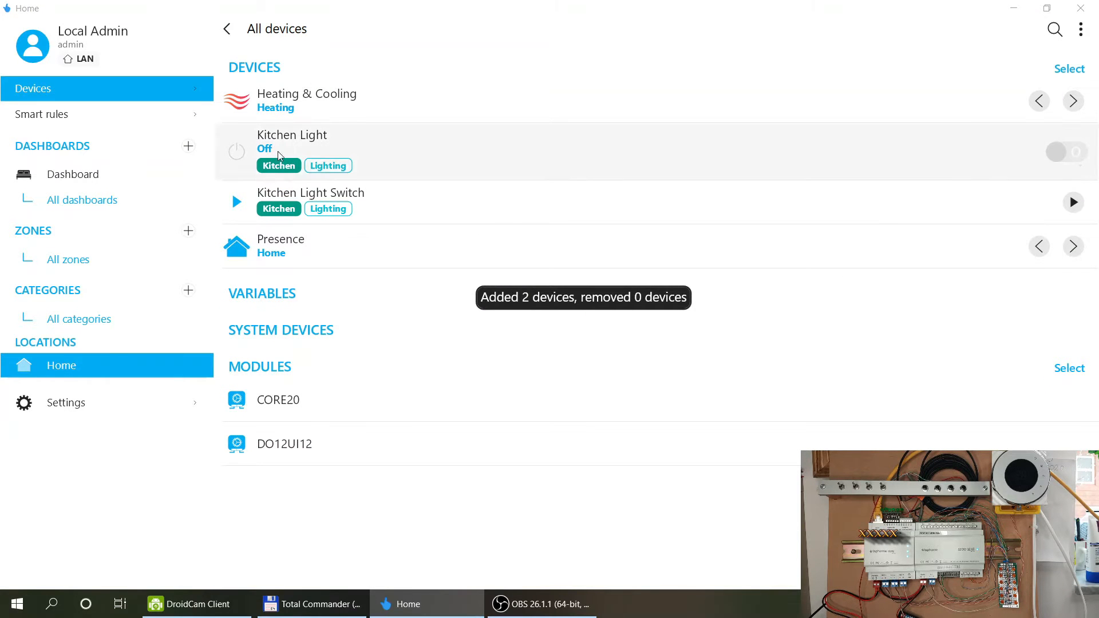
click(1060, 154)
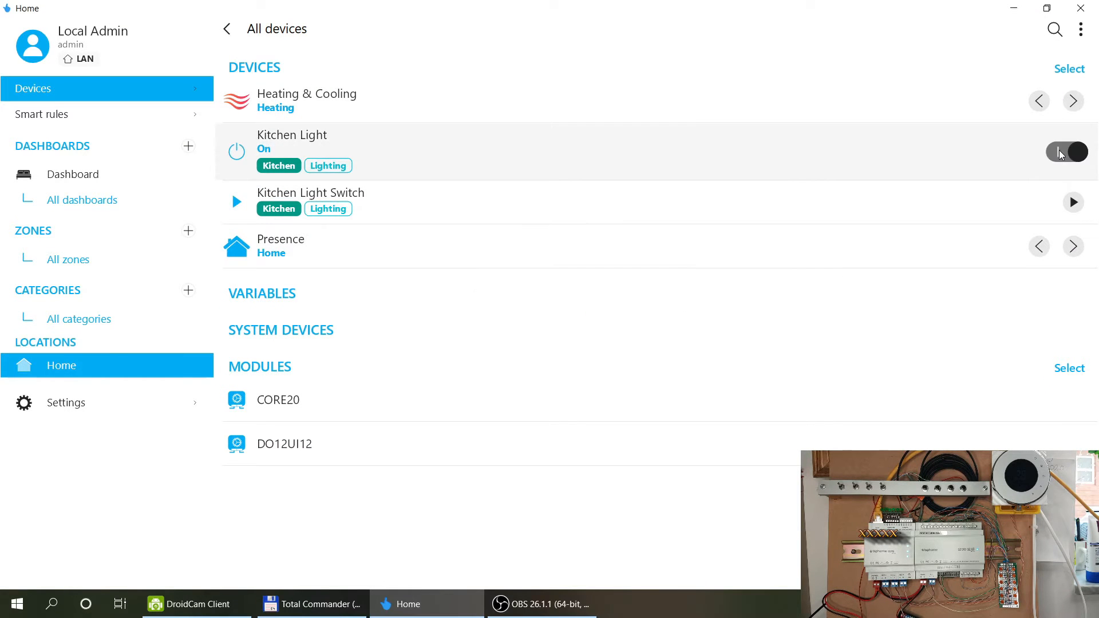
click(1060, 153)
click(1061, 154)
click(1060, 153)
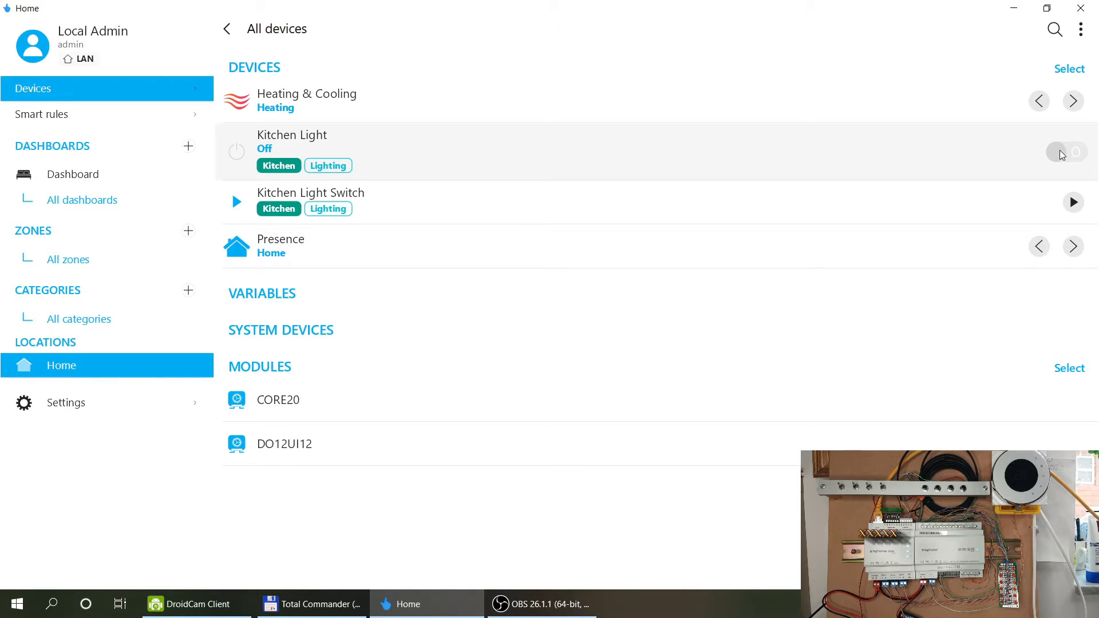
click(372, 198)
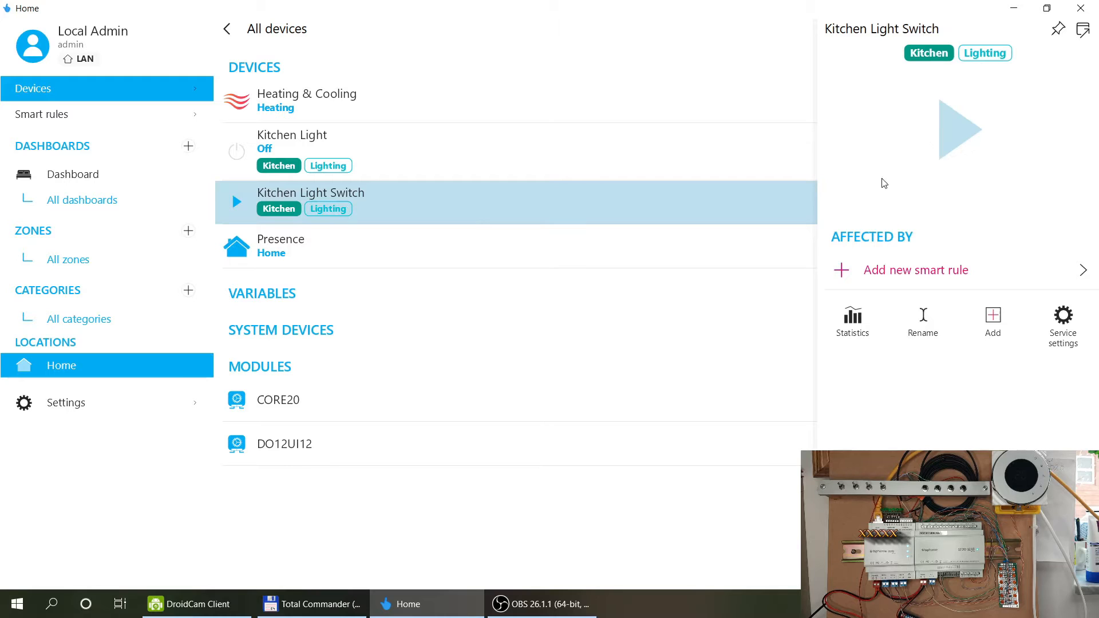
click(956, 127)
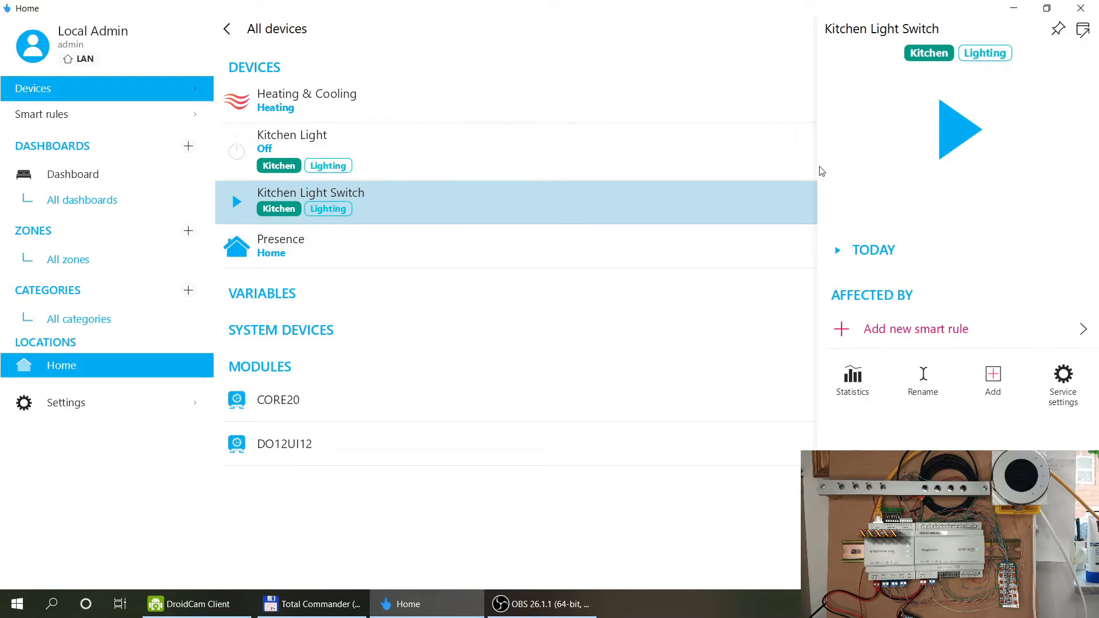
Start a new smart rule for Kitchen Light Switch and show all rule types.
click(843, 330)
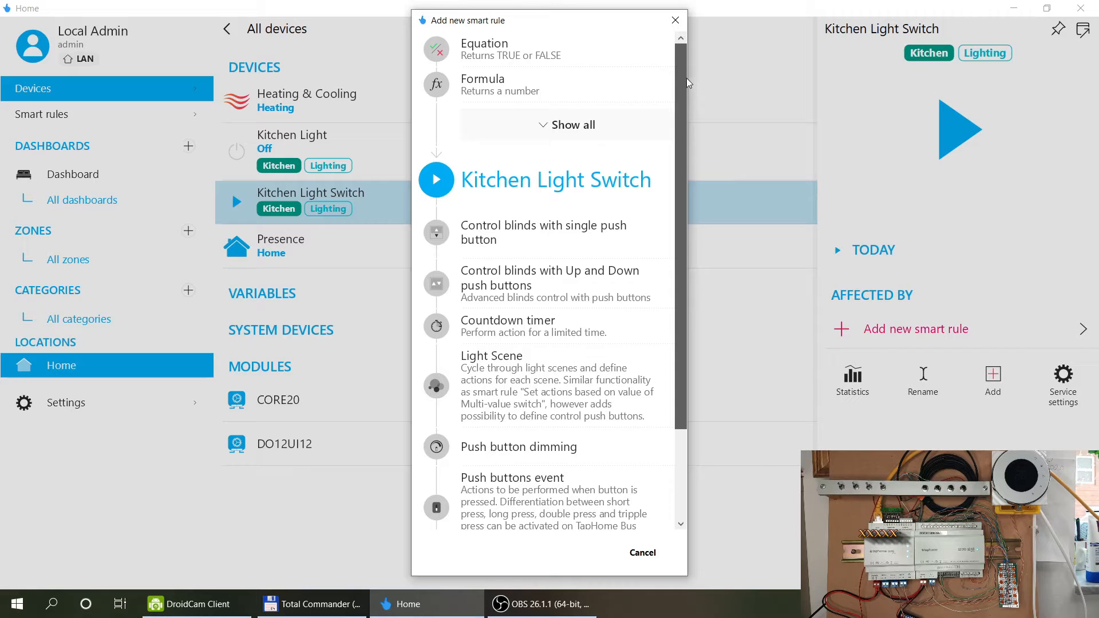
drag(681, 100, 689, 218)
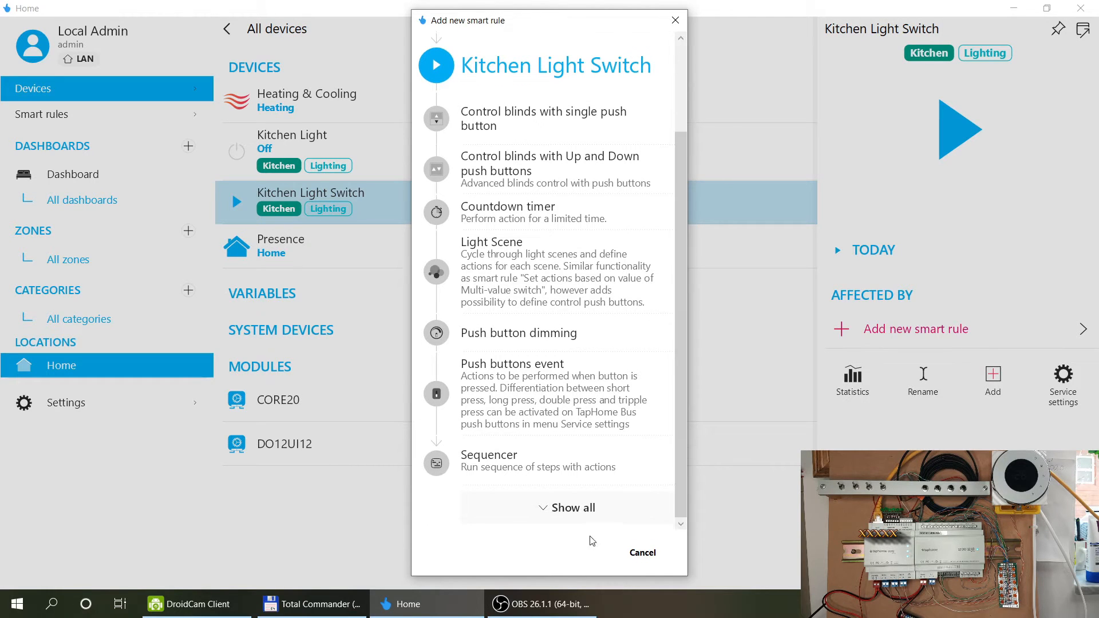
scroll(567, 314, up, 2)
click(568, 127)
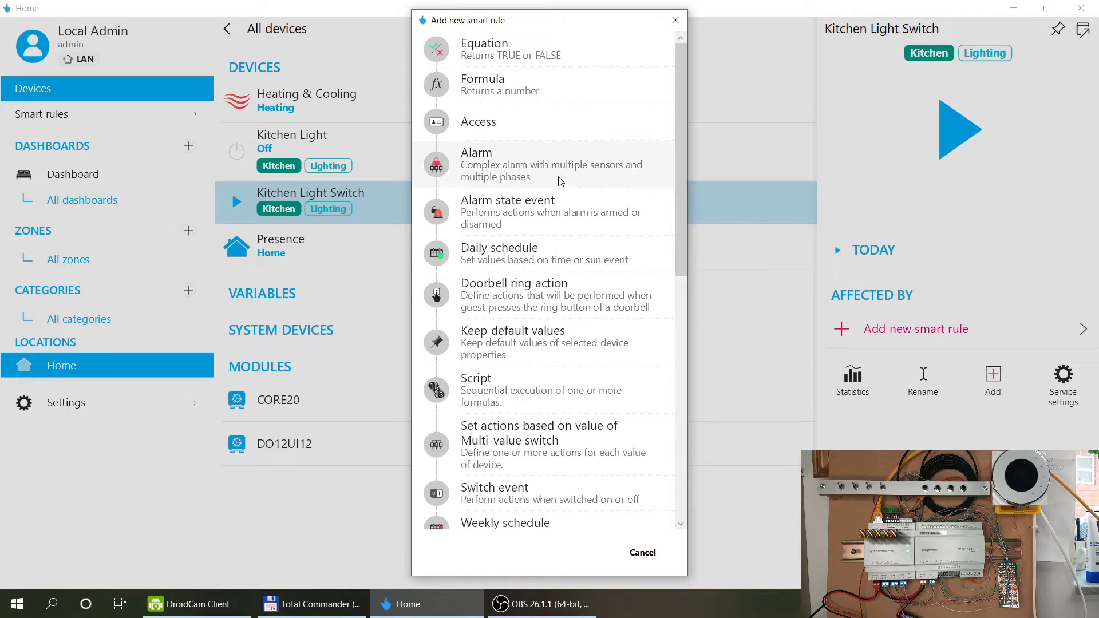
Browse the full smart rule list, including Push buttons event and Countdown timer.
scroll(560, 185, down, 1)
scroll(559, 185, down, 1)
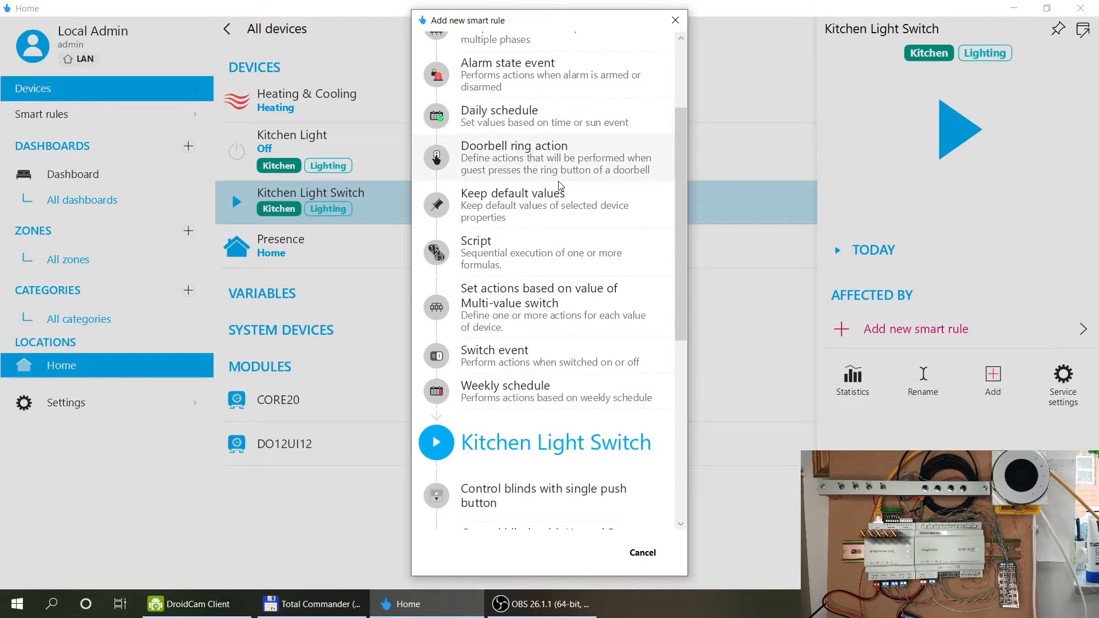
scroll(560, 185, down, 4)
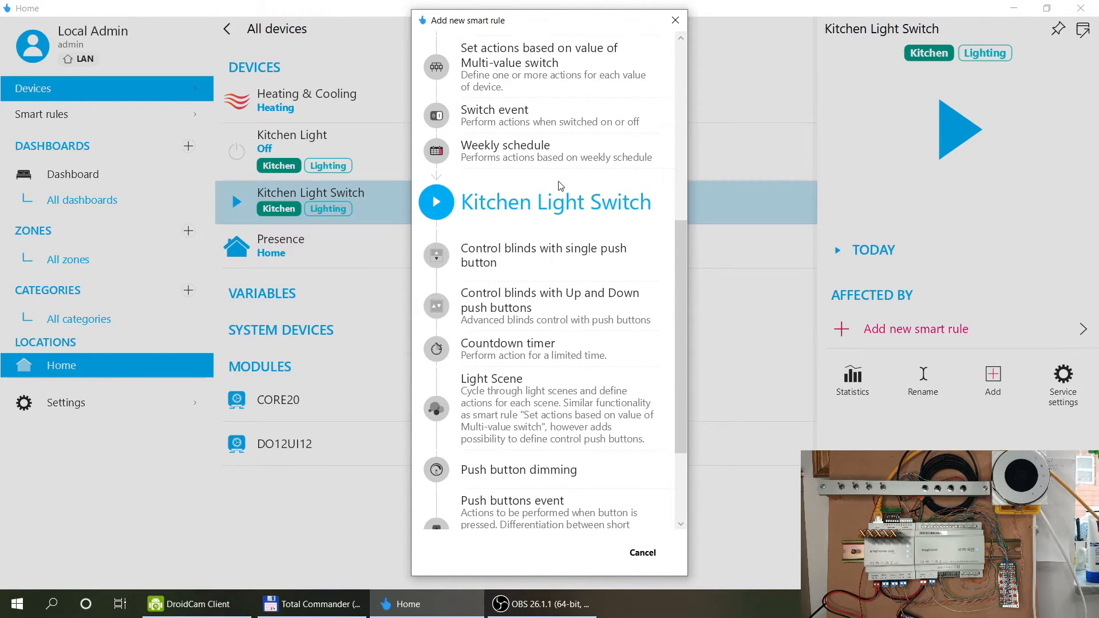
scroll(560, 185, down, 1)
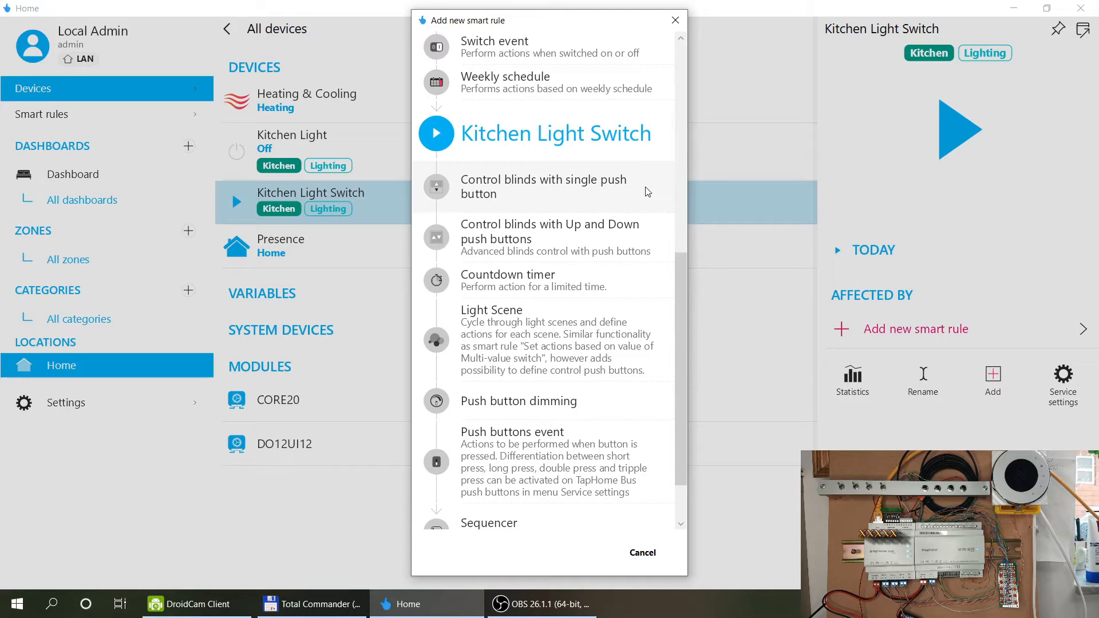
scroll(646, 190, down, 1)
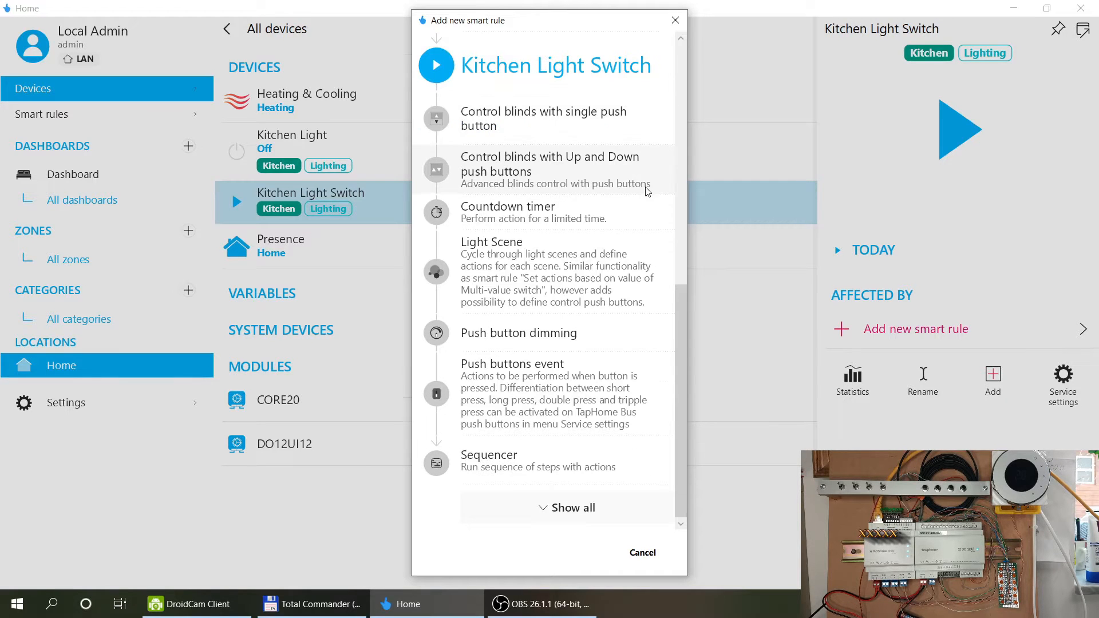
click(547, 512)
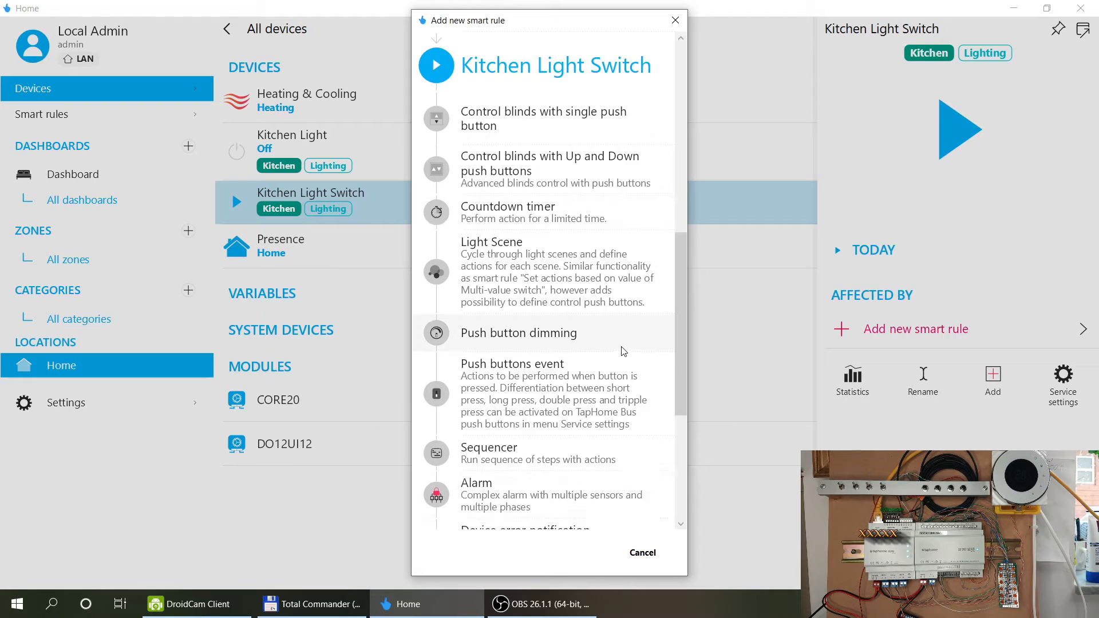
scroll(615, 372, down, 2)
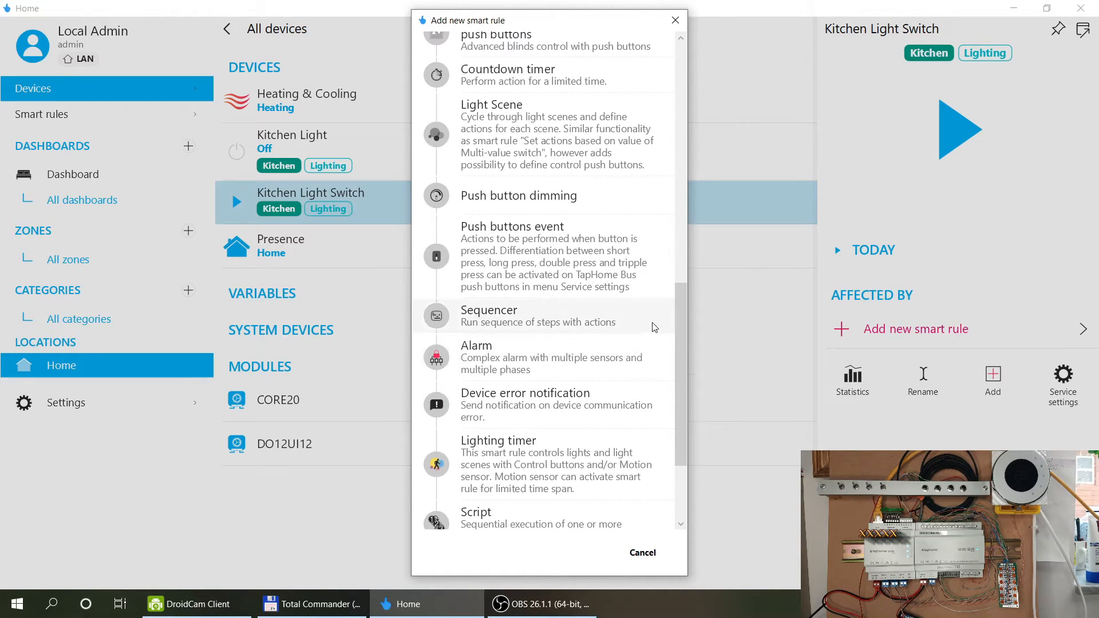
scroll(654, 327, down, 1)
scroll(654, 327, down, 1)
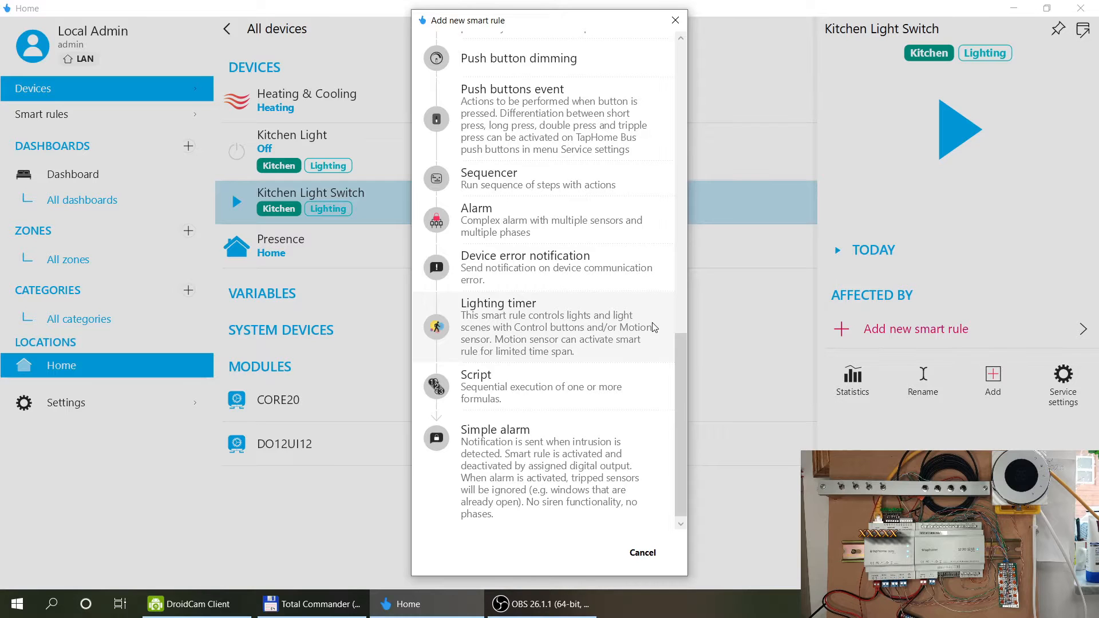
scroll(654, 328, up, 4)
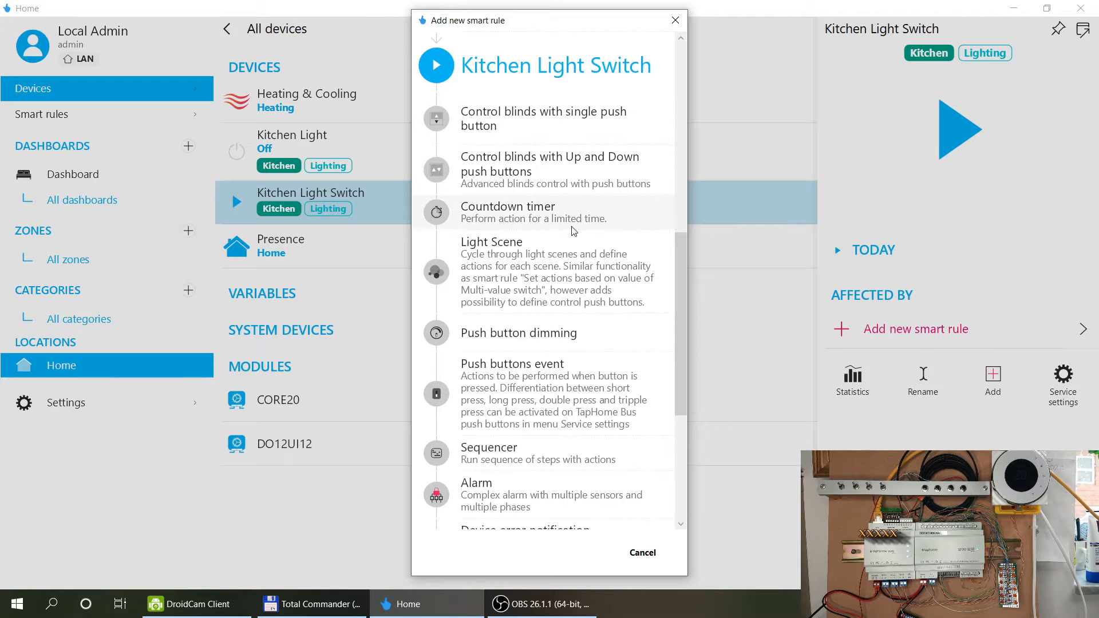
scroll(563, 247, up, 3)
scroll(563, 248, up, 5)
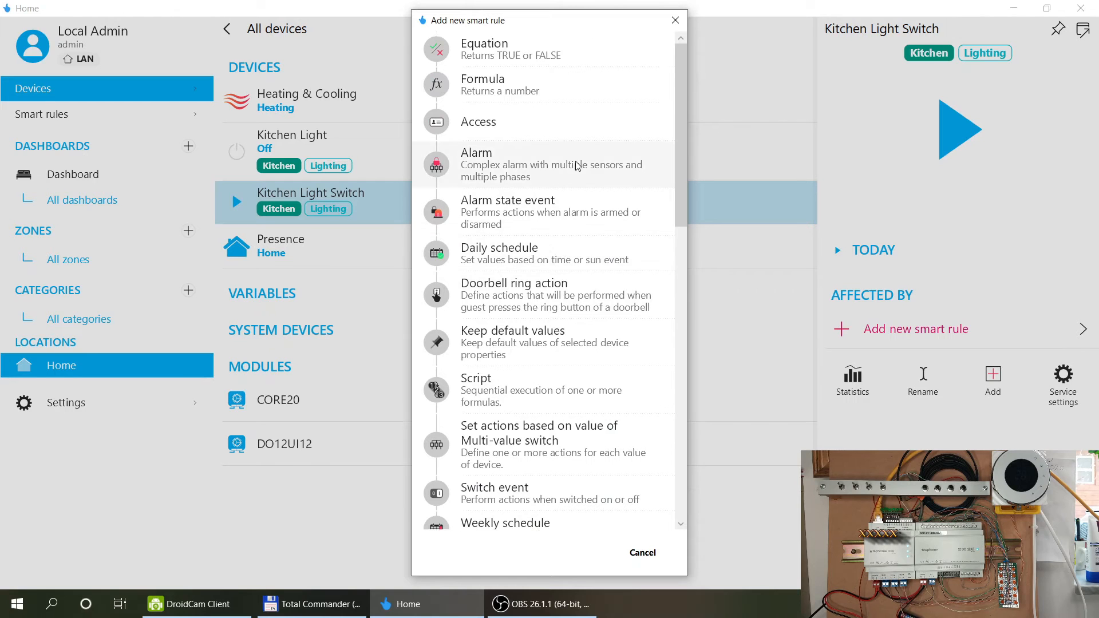
scroll(578, 189, down, 3)
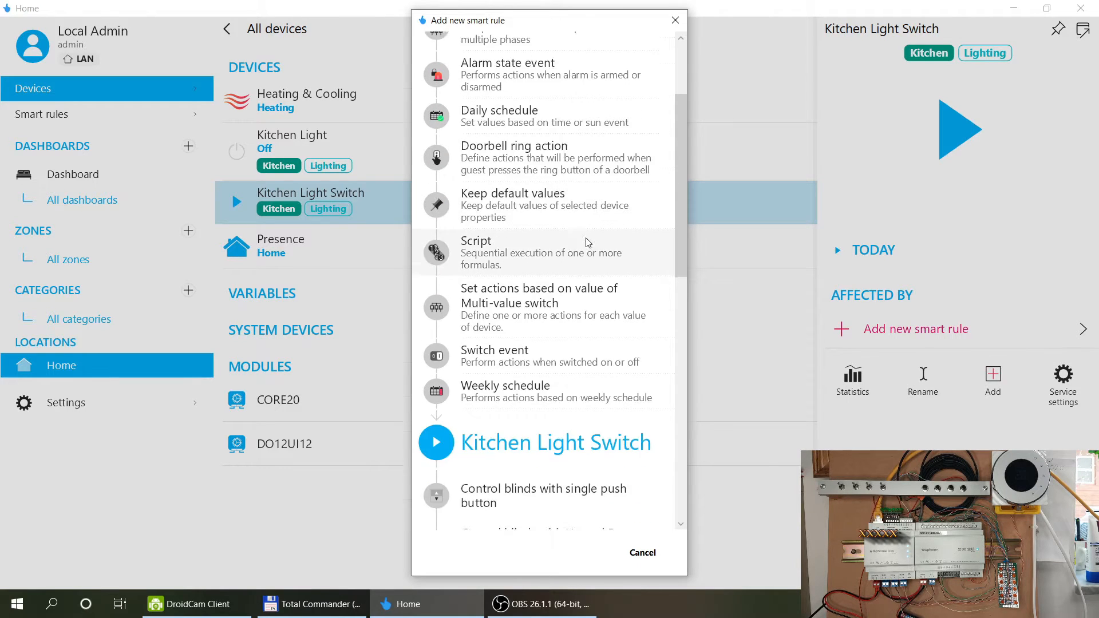
scroll(587, 241, down, 3)
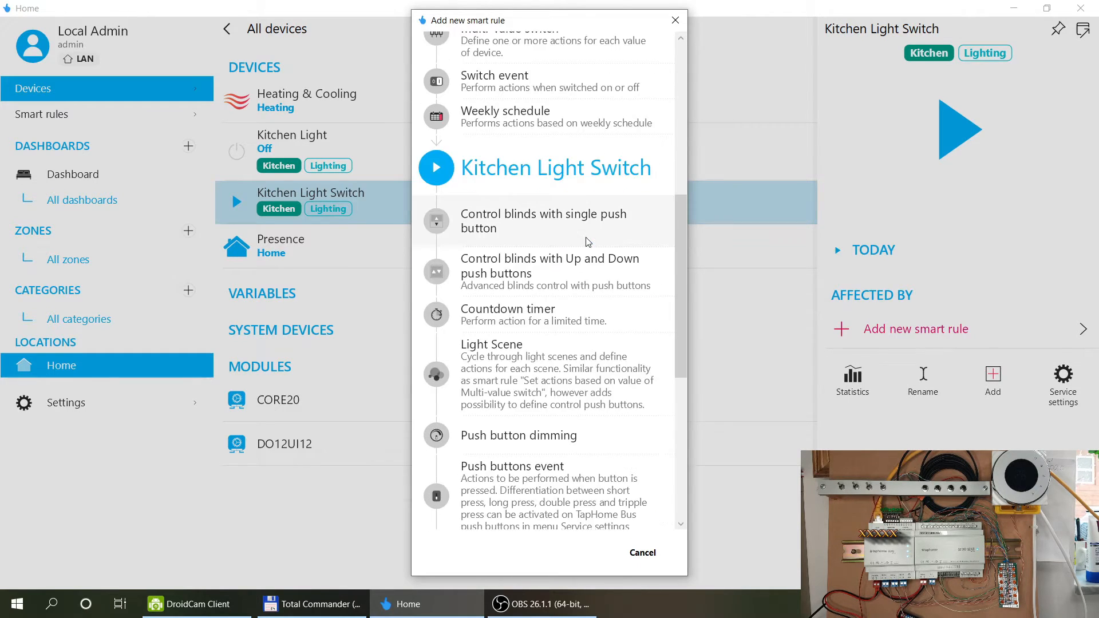
scroll(591, 232, down, 1)
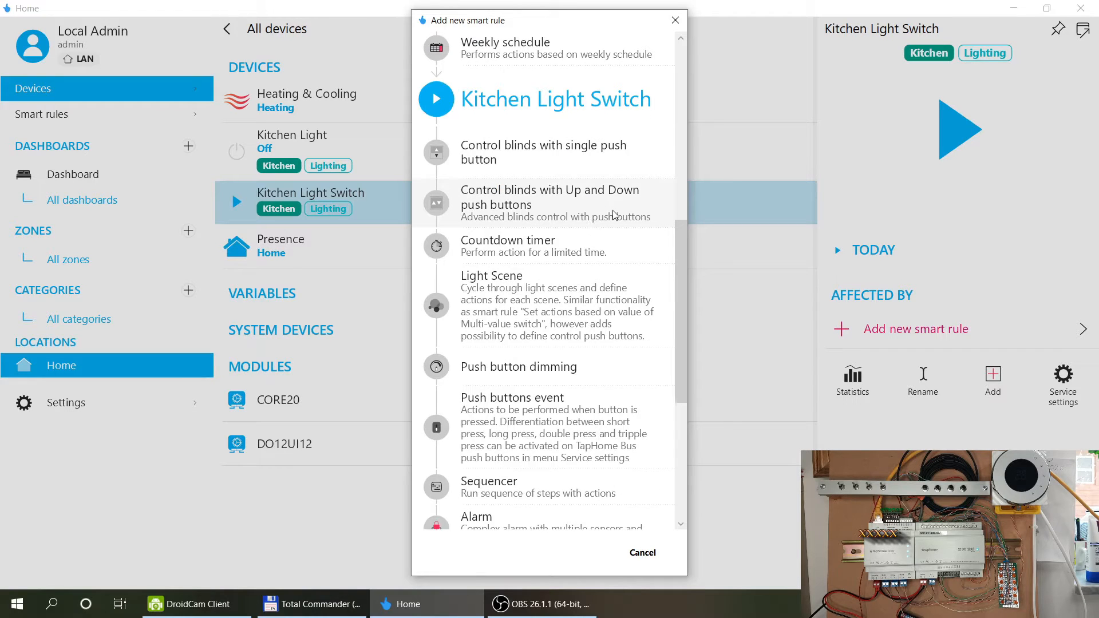
scroll(614, 216, down, 1)
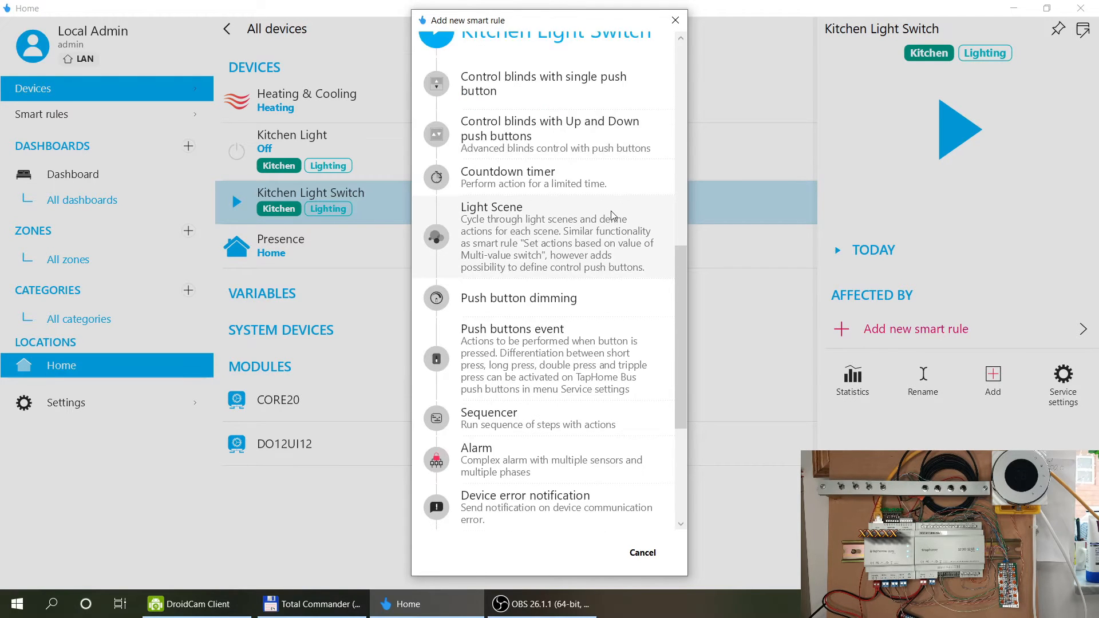
scroll(611, 215, down, 1)
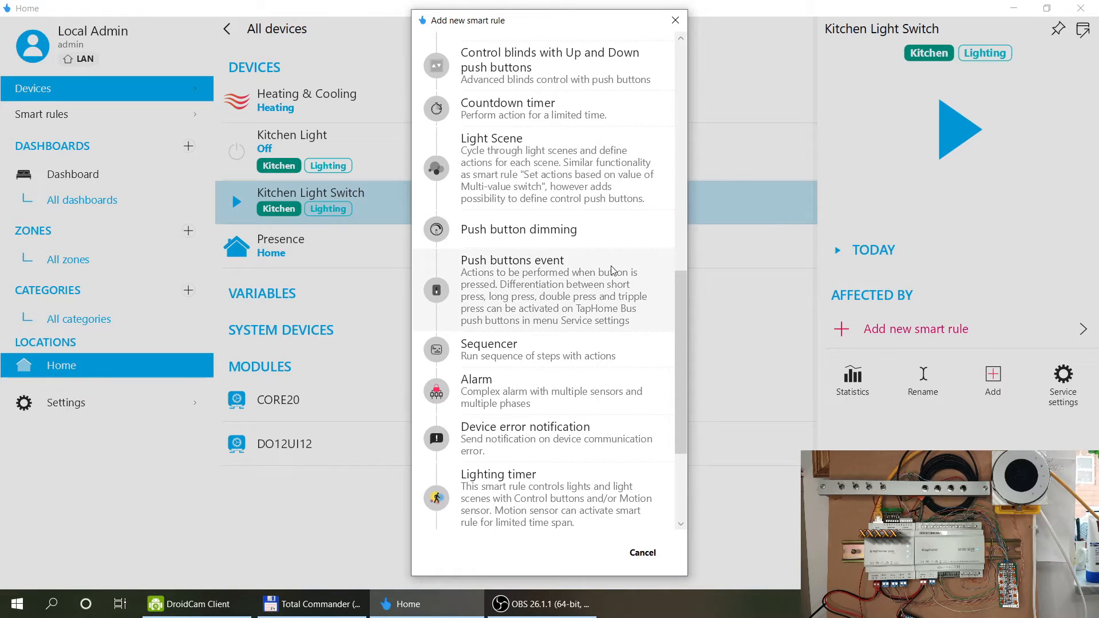
Create a Push buttons event rule with Kitchen Light Switch as its control button.
click(509, 289)
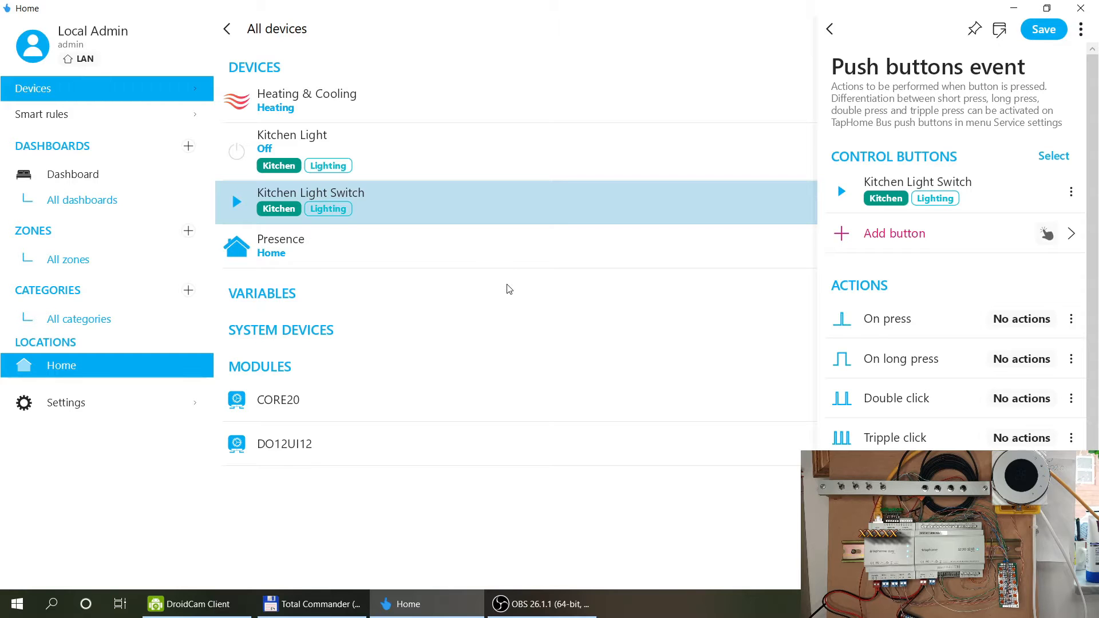
click(967, 191)
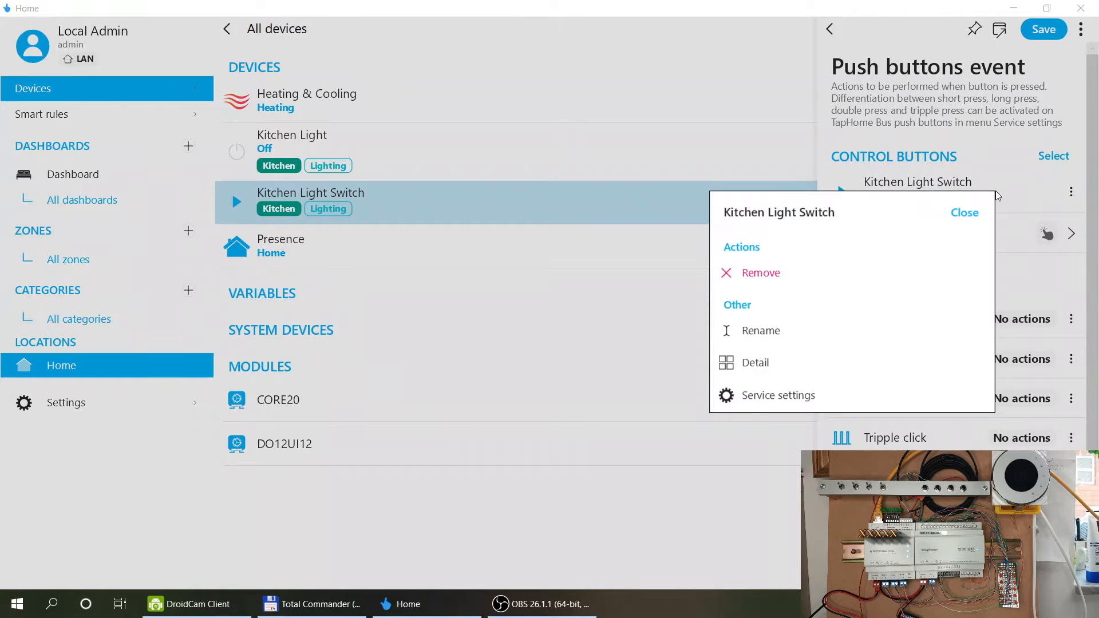
click(967, 210)
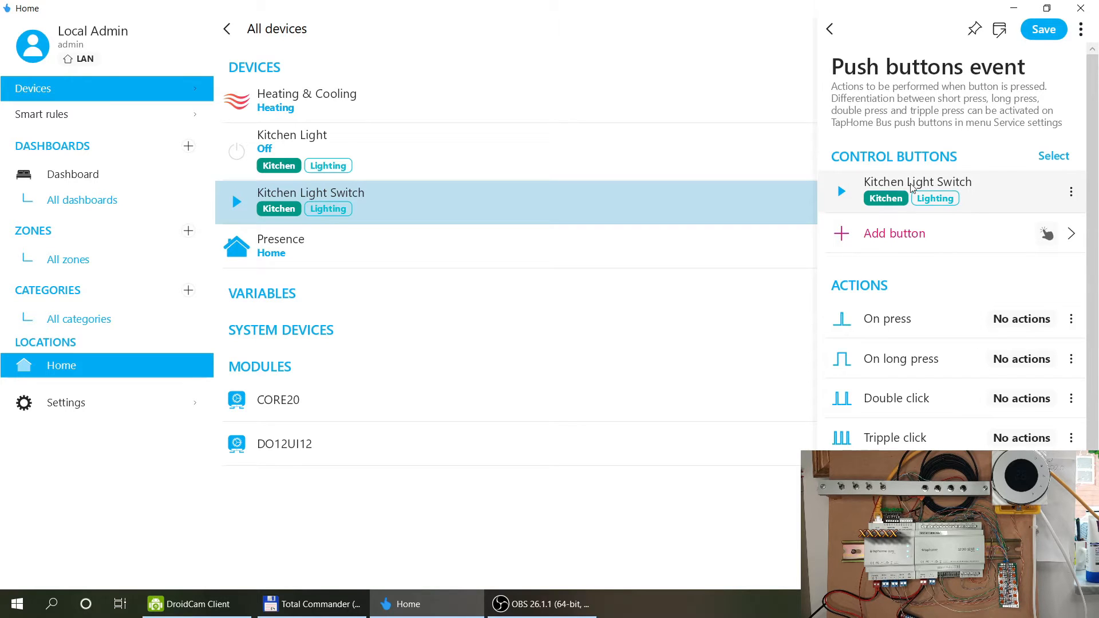
scroll(986, 210, down, 1)
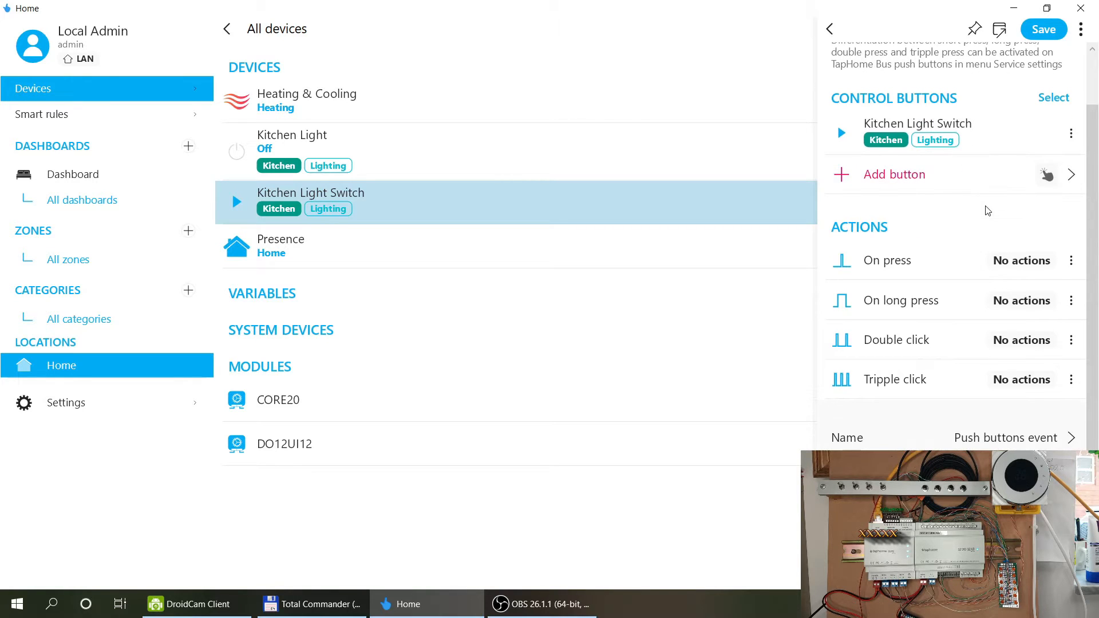
Add an On press action that toggles Kitchen Light, leaving the timer type at None.
click(1027, 265)
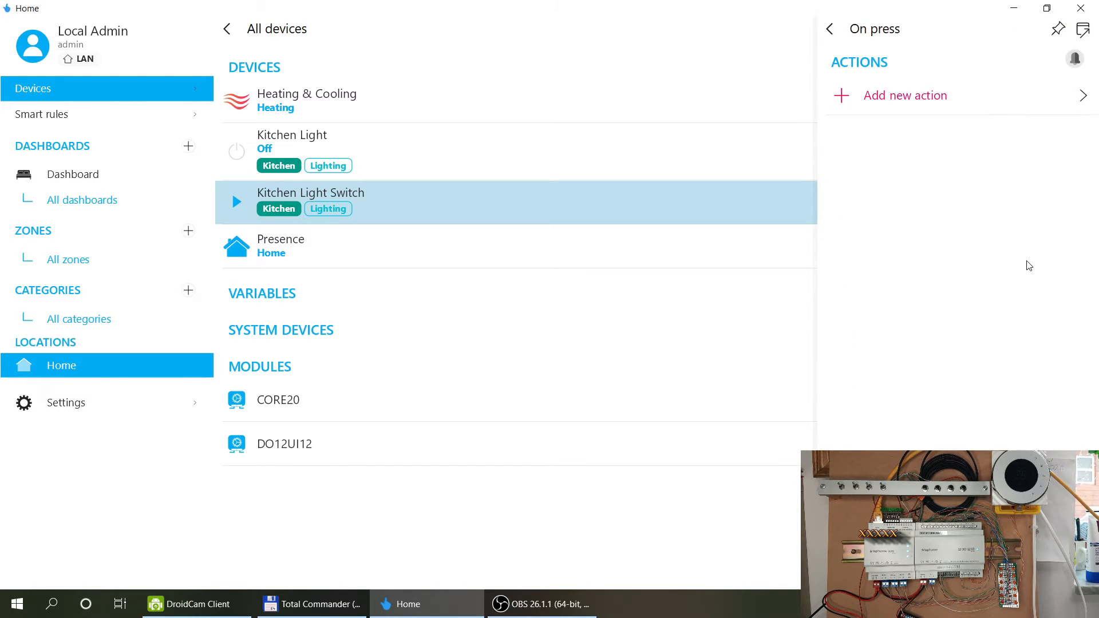
click(900, 165)
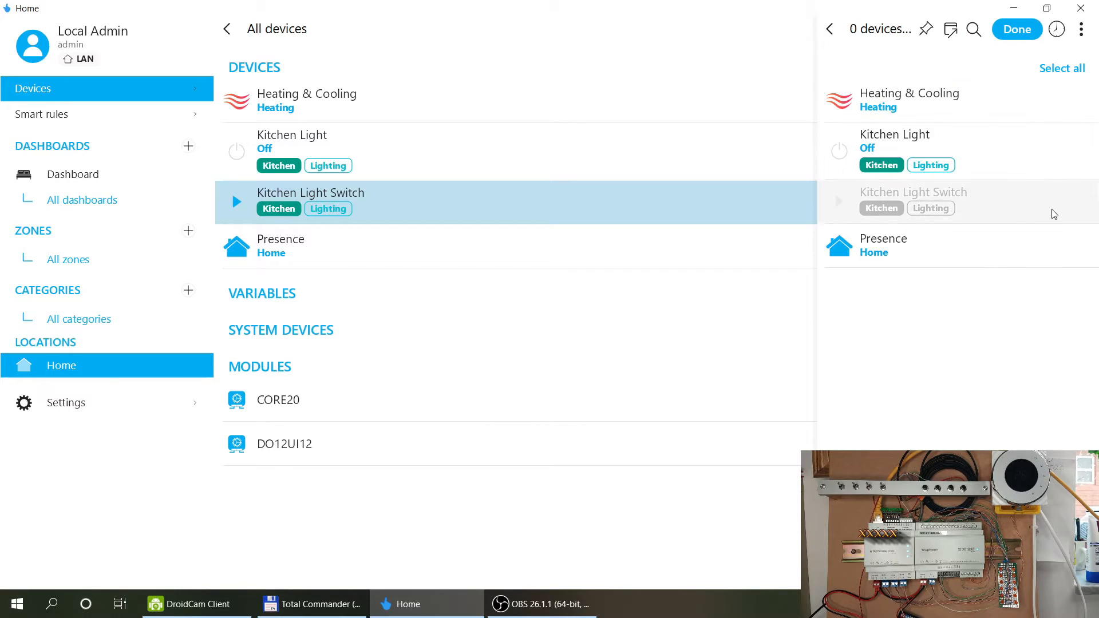
click(991, 149)
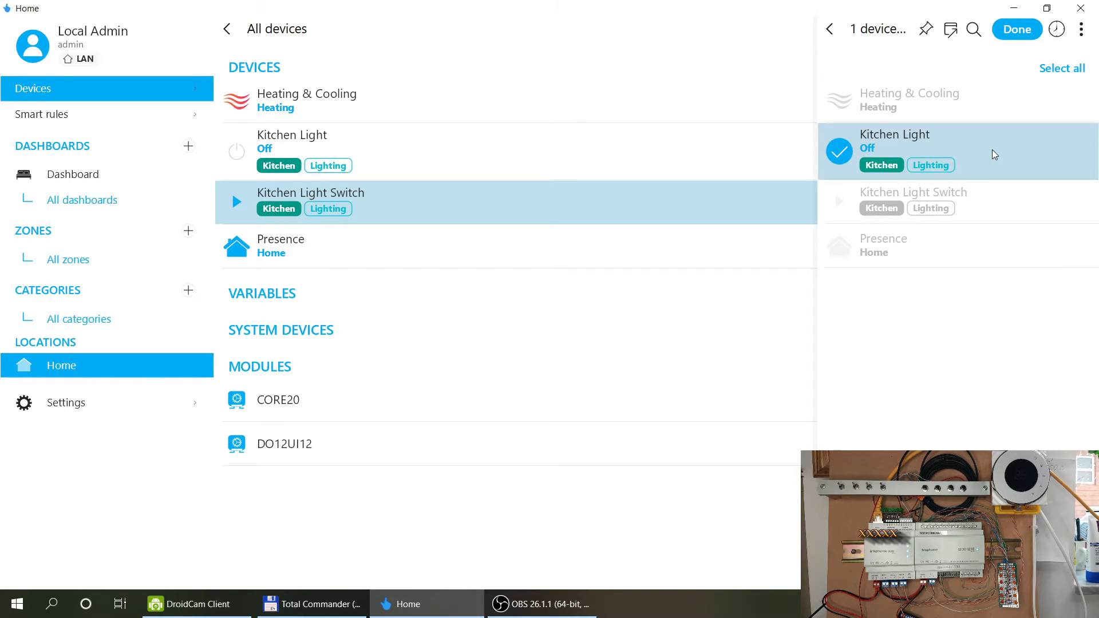
click(1021, 33)
click(945, 141)
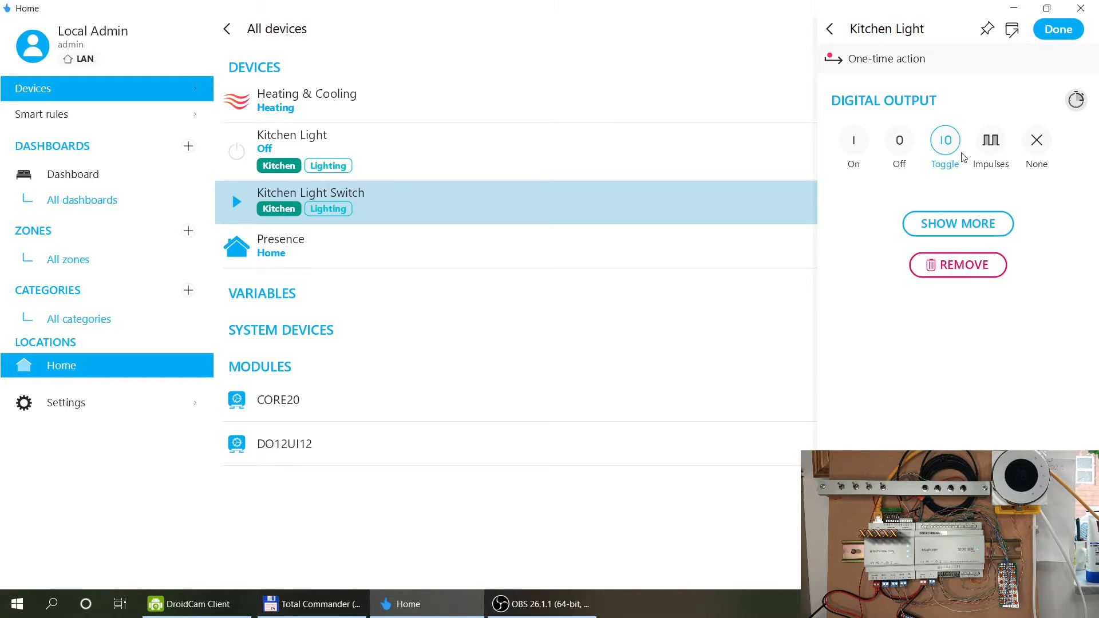
click(1078, 101)
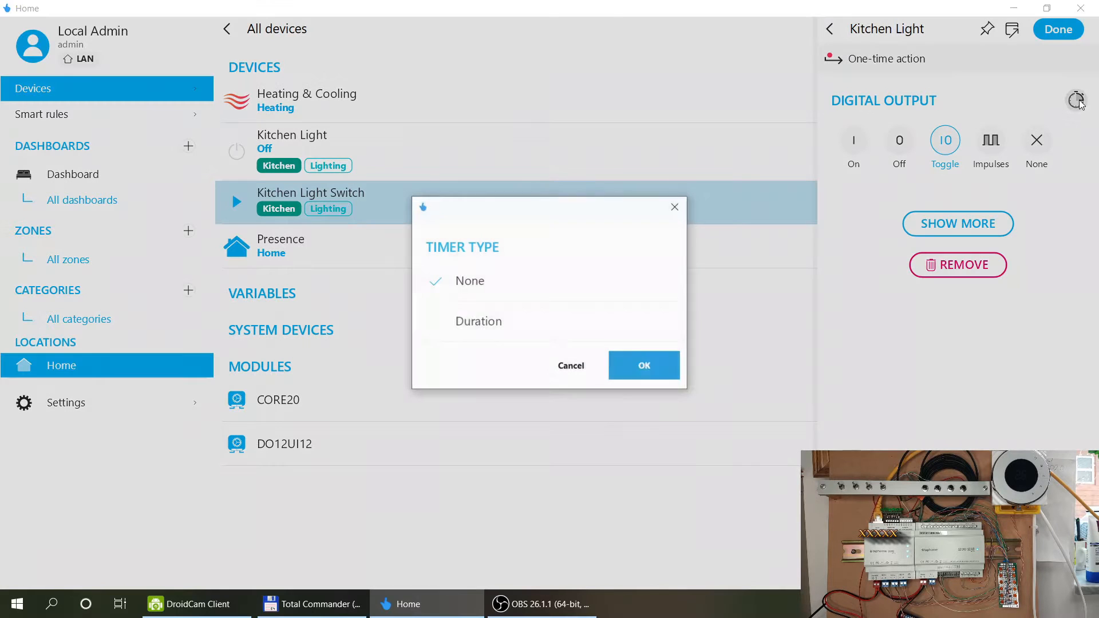
click(484, 331)
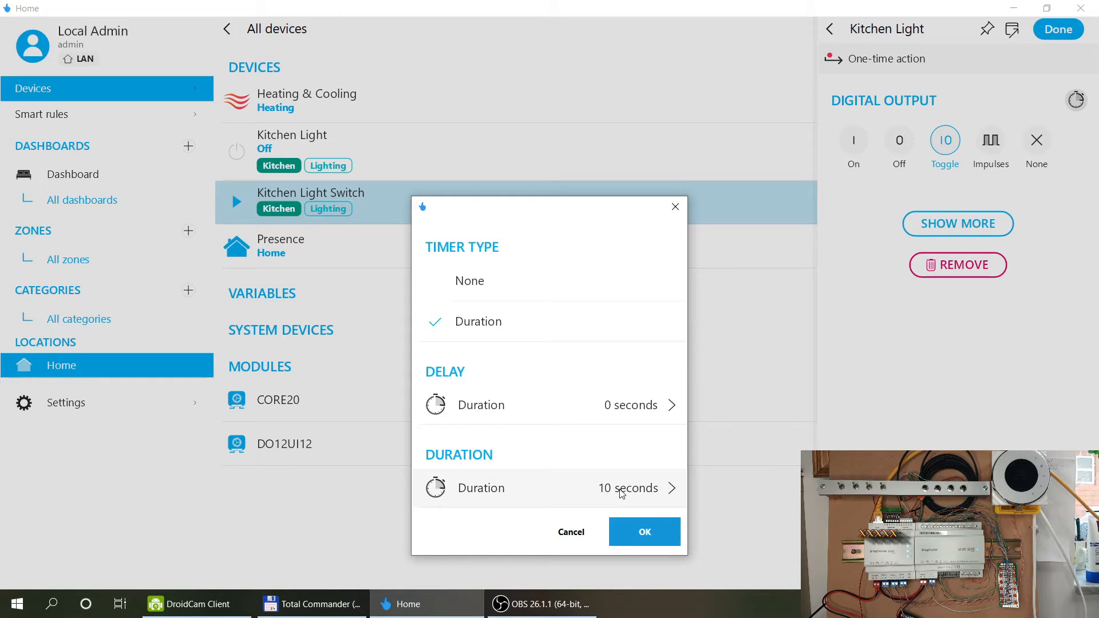
click(467, 280)
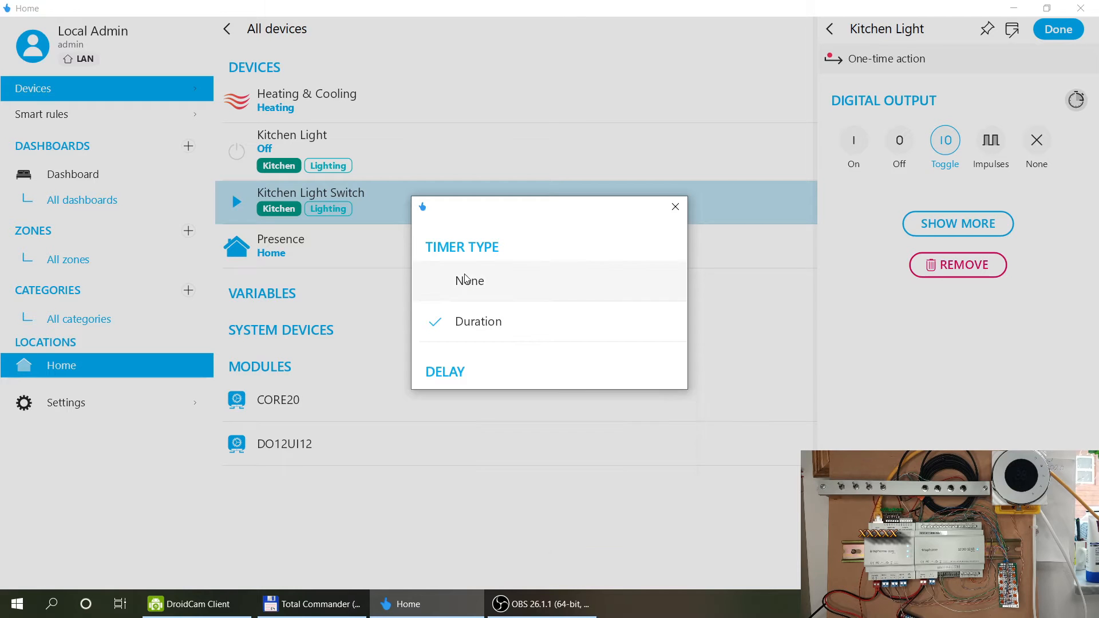
click(571, 369)
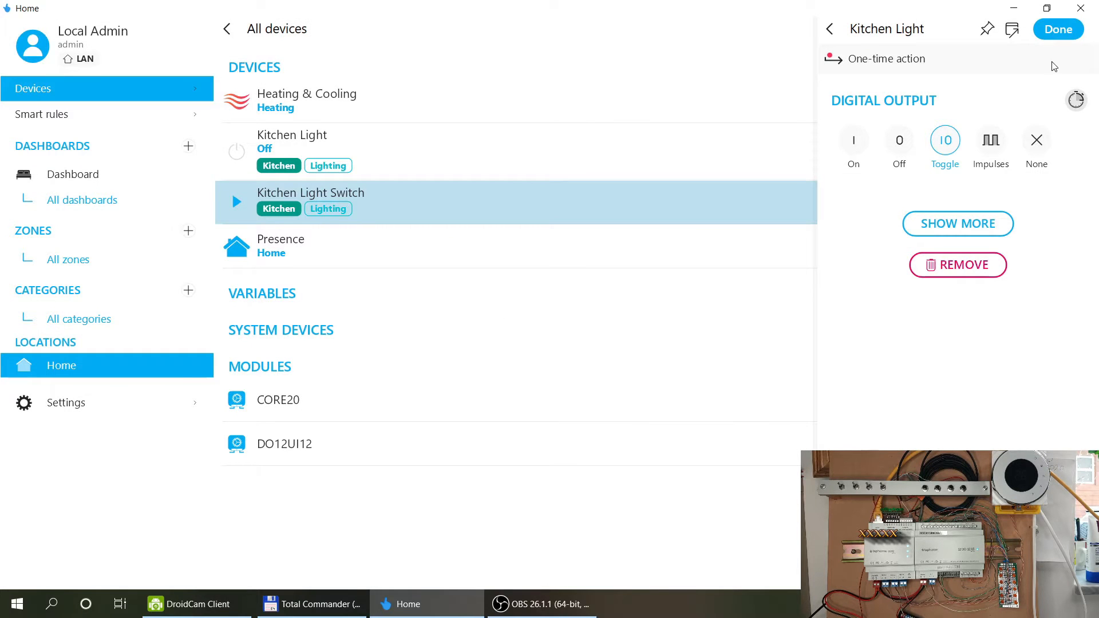
click(1060, 32)
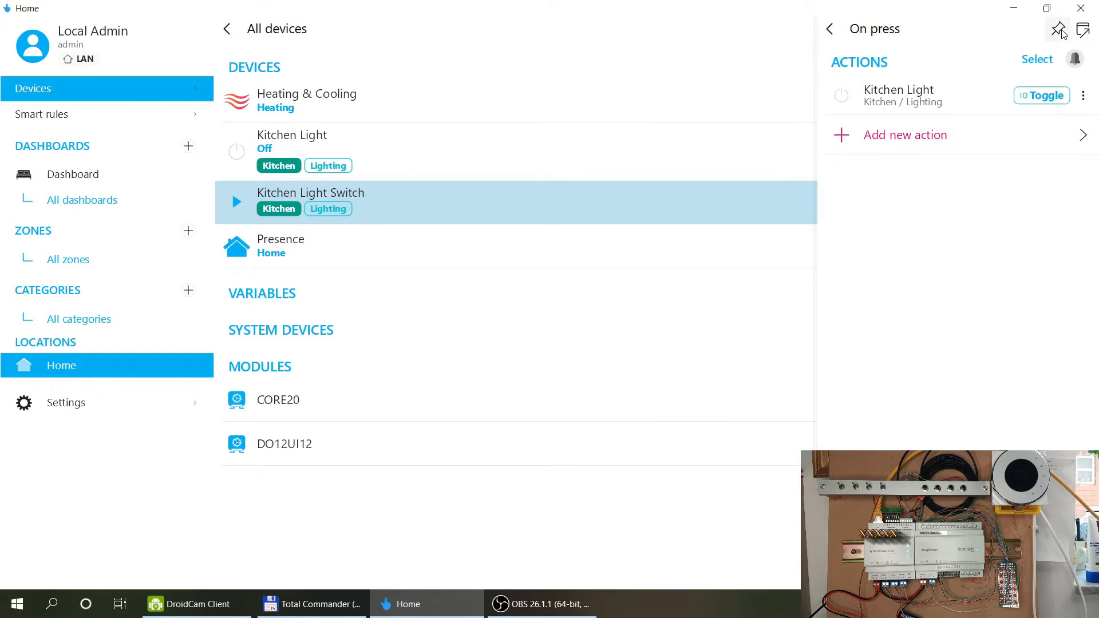
Rename the Push buttons event rule to 'Kitchen Light Switch Rules' and open its attributes.
click(830, 31)
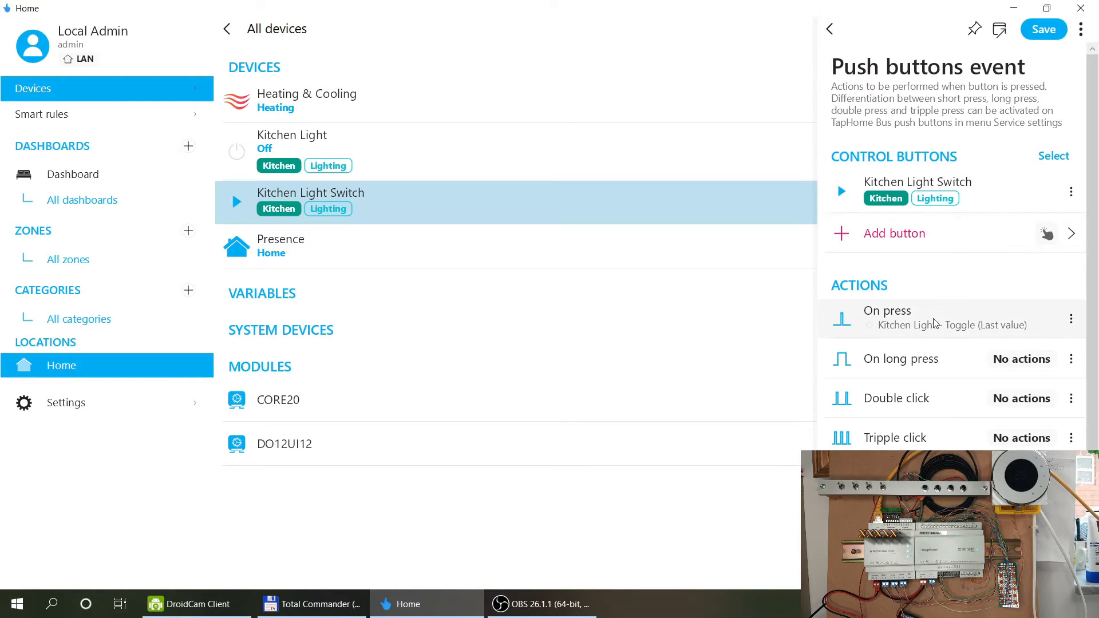
scroll(913, 389, down, 1)
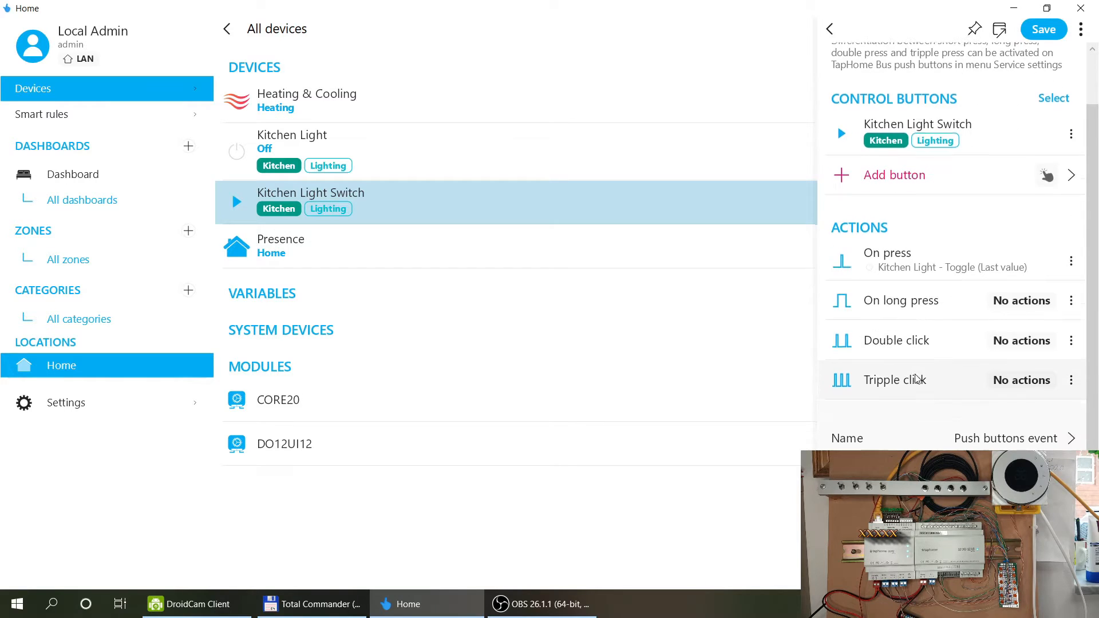
click(961, 446)
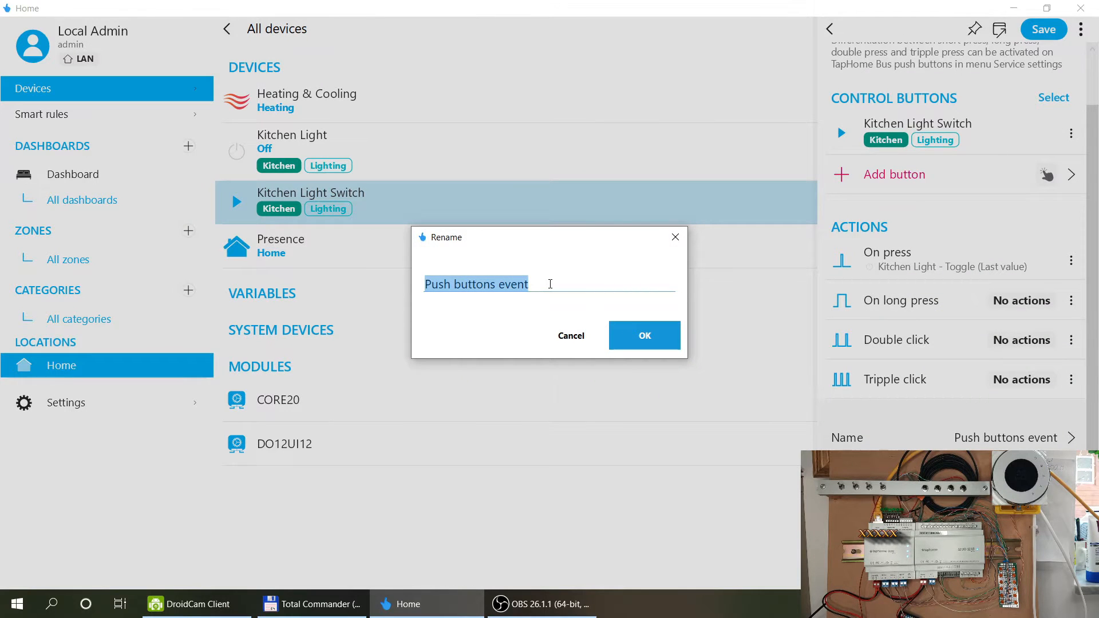
text(Kitchen Light Swithc)
key(BackSpace)
key(BackSpace)
text(ch Ac)
key(BackSpace)
key(BackSpace)
text(Rules)
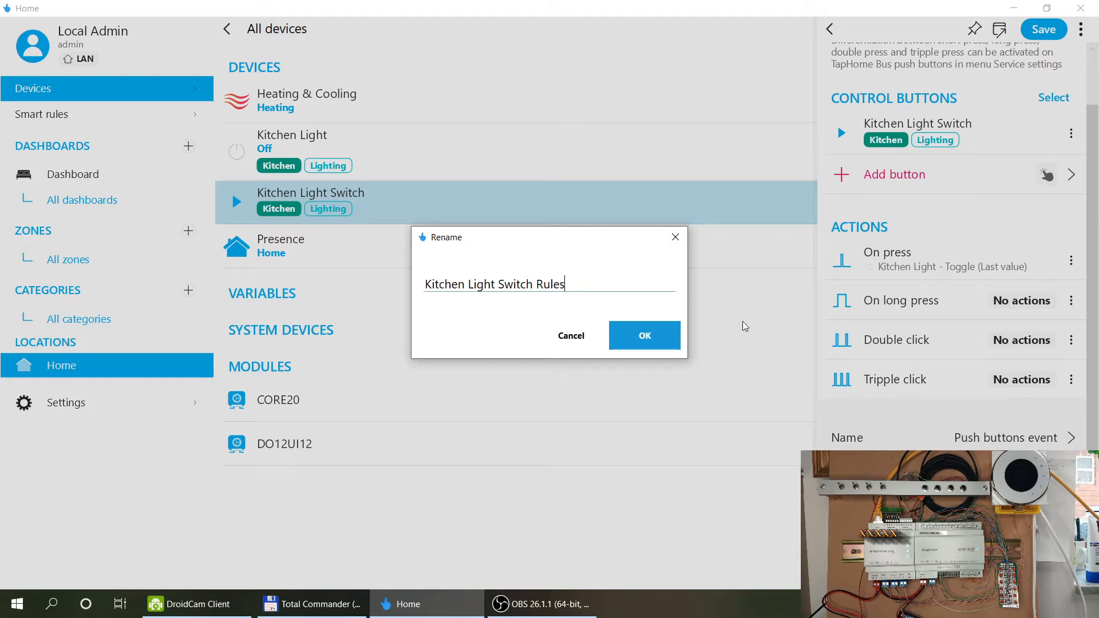
click(674, 341)
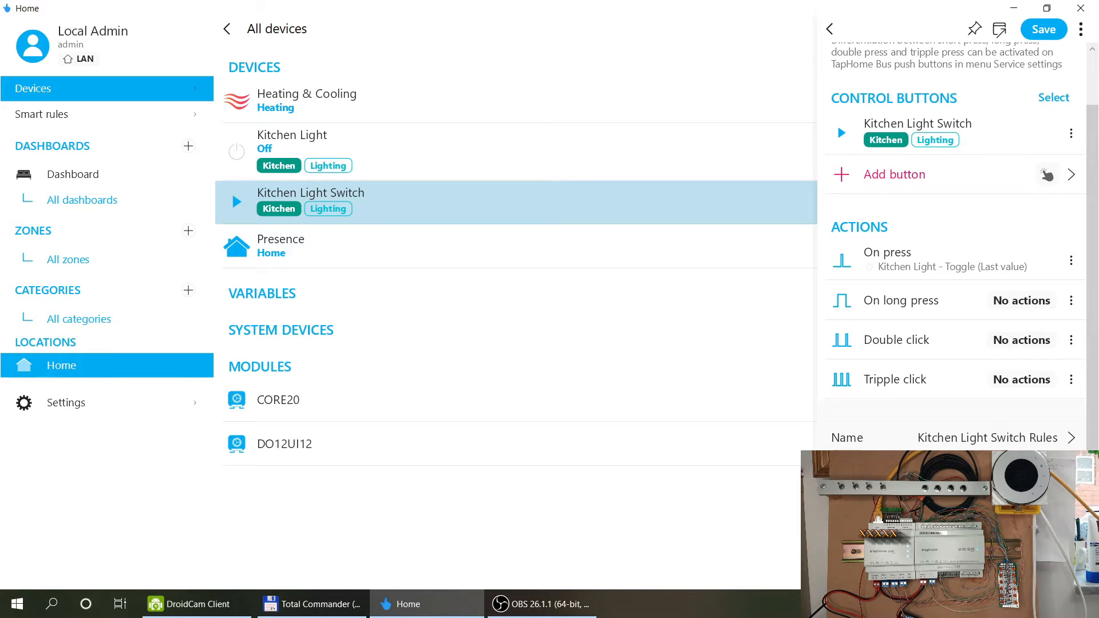
click(968, 477)
Enable the rule, preview the other condition types, and leave the type set to None.
click(1054, 109)
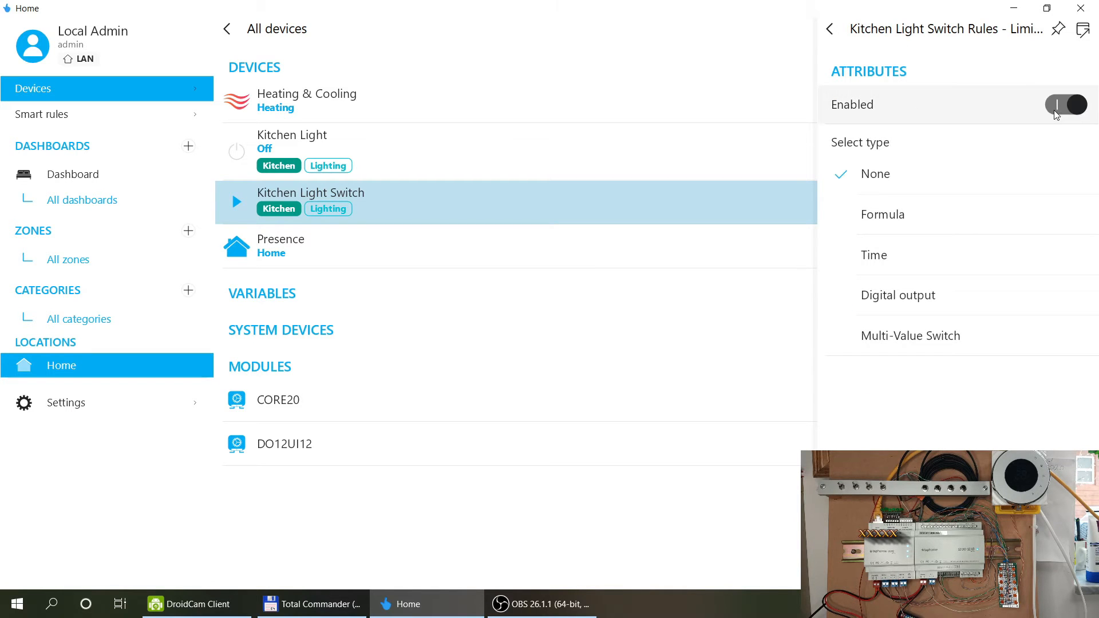
click(903, 257)
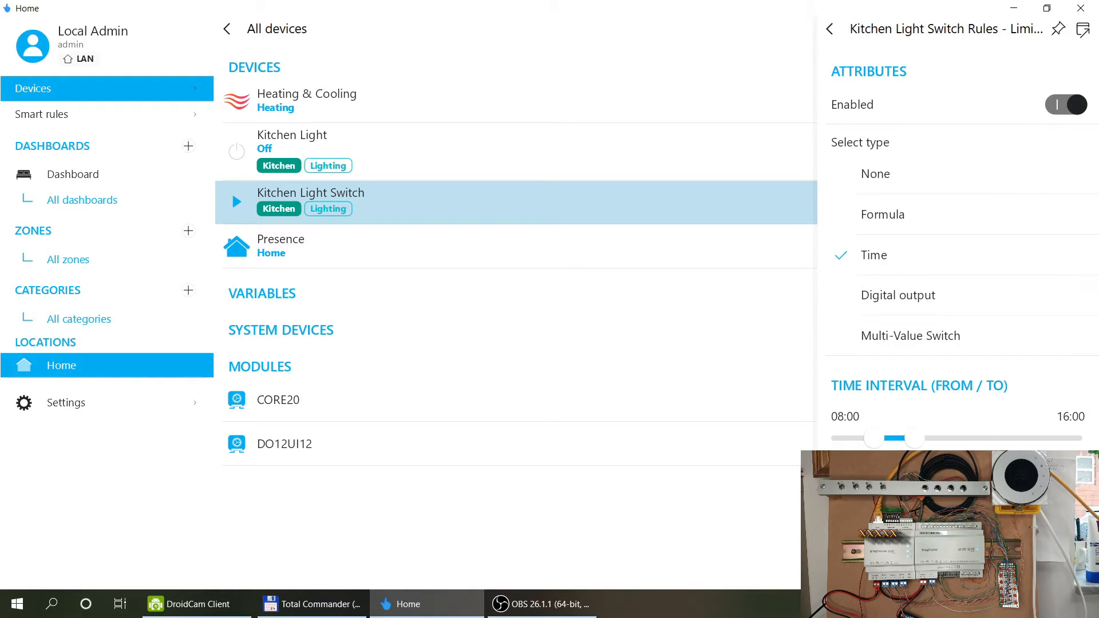
click(922, 214)
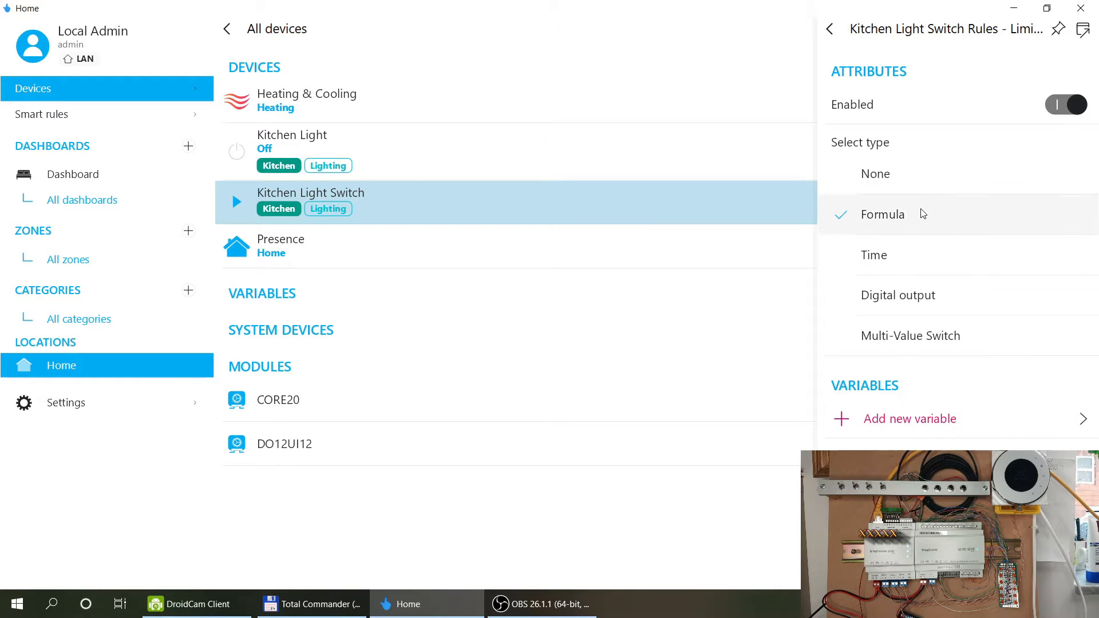
click(943, 304)
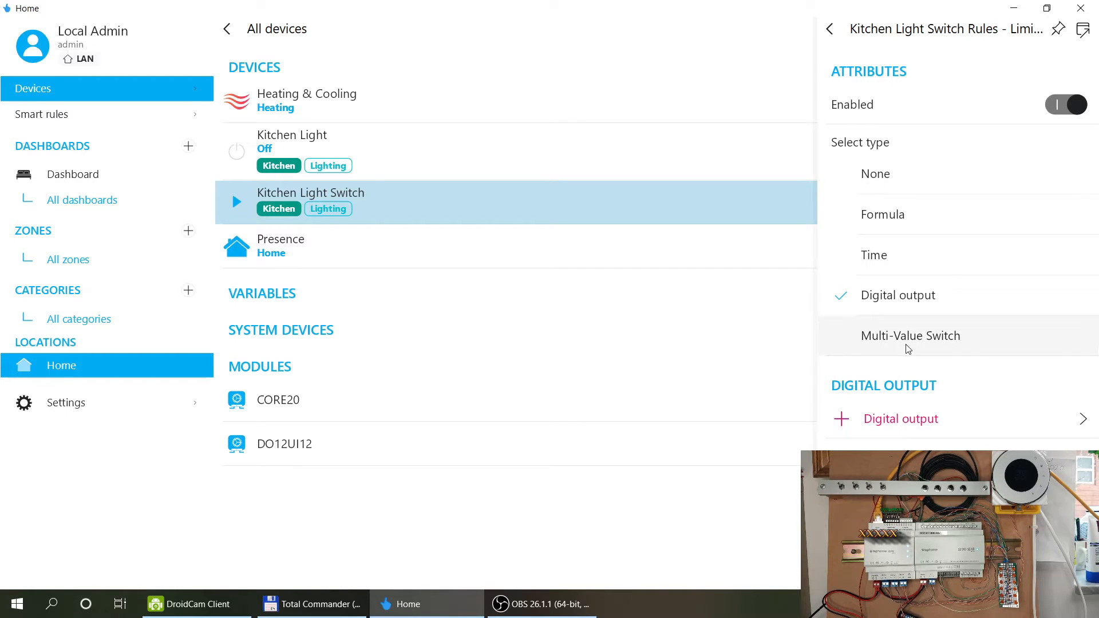
click(927, 349)
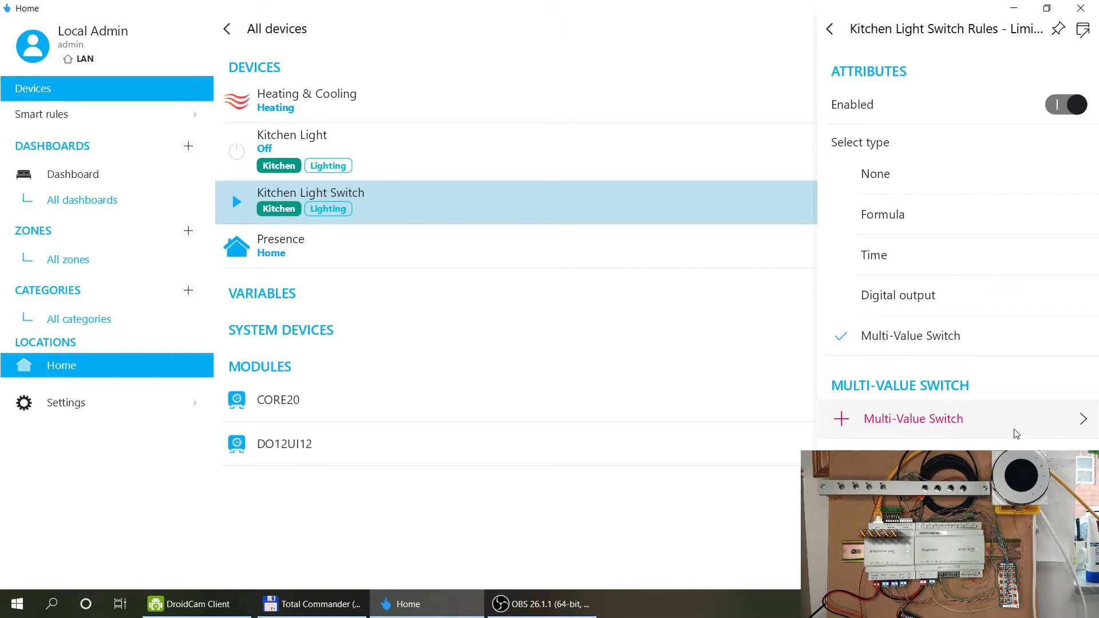
click(917, 171)
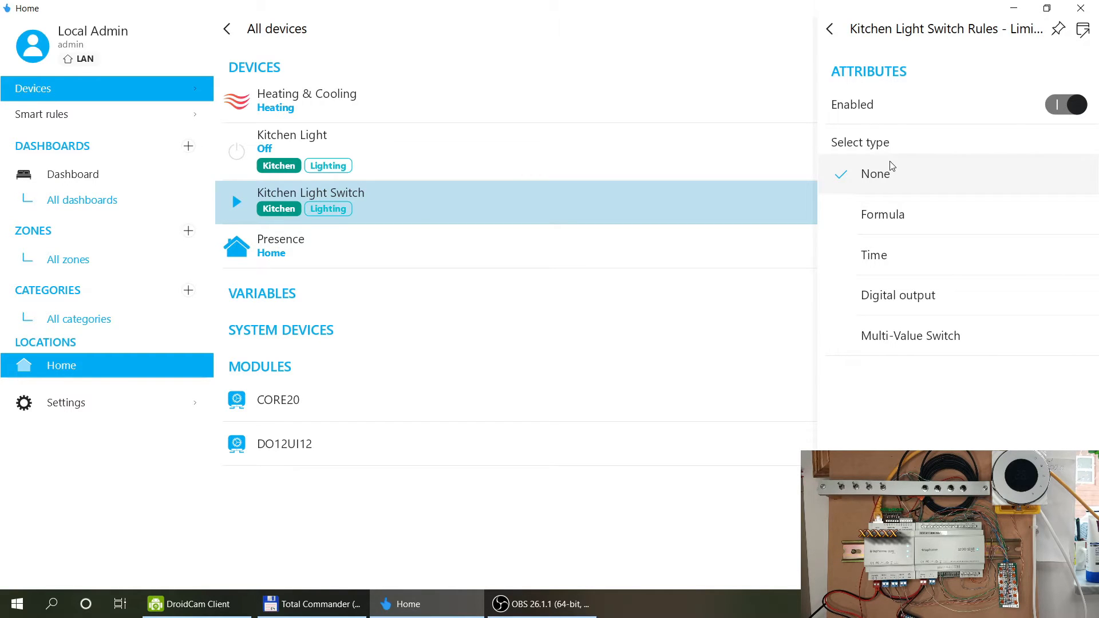
click(829, 29)
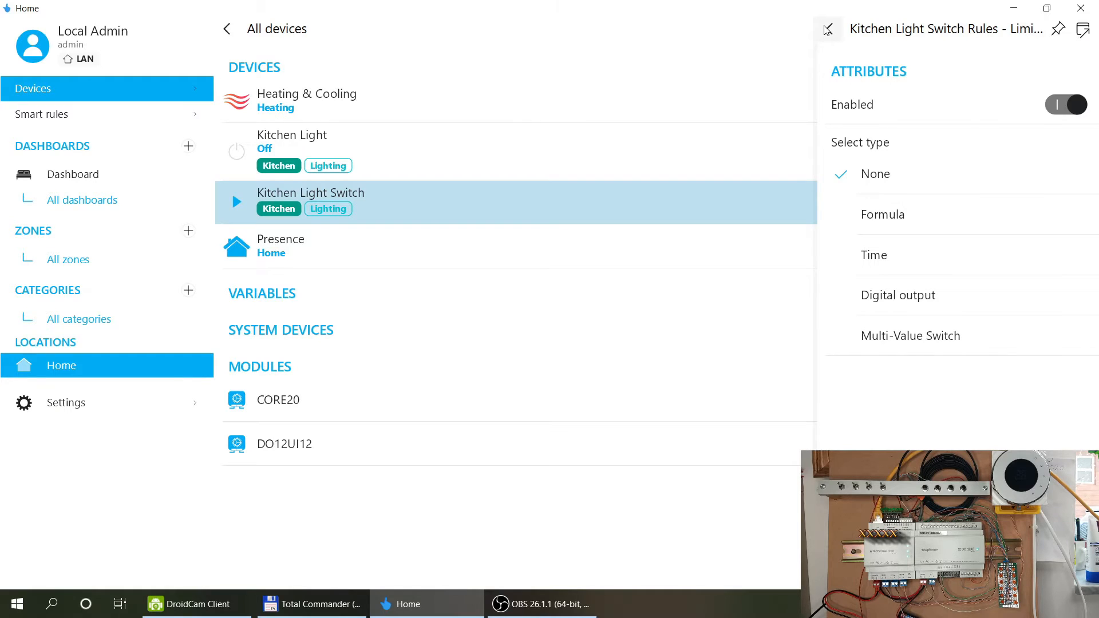
scroll(955, 280, down, 1)
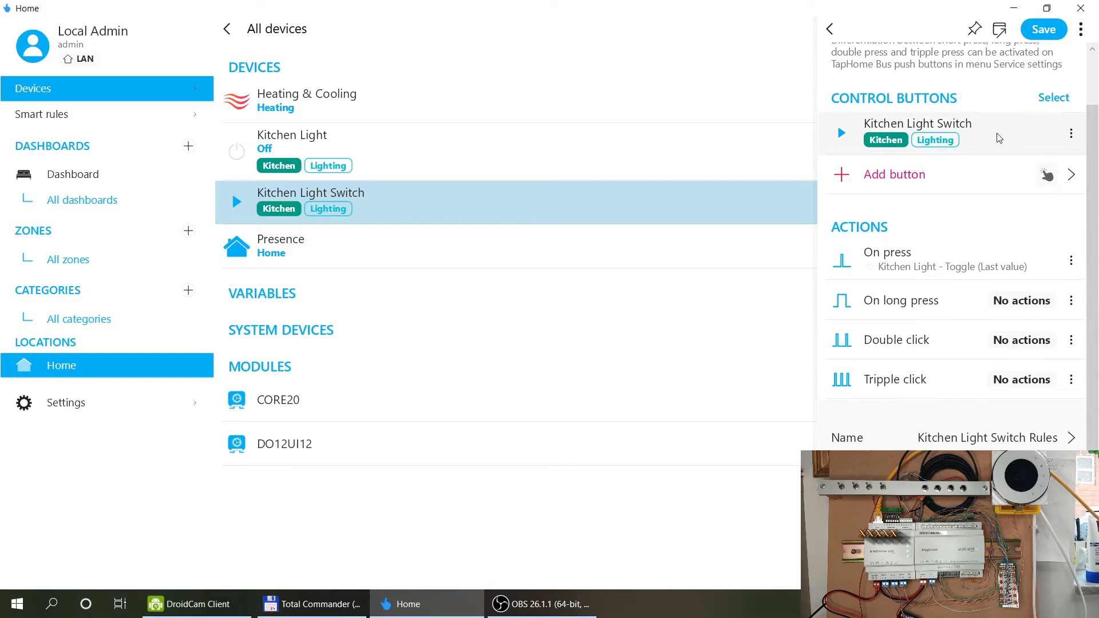
scroll(999, 137, up, 1)
Save Kitchen Light Switch Rules, check it under Smart rules, and return to All devices.
click(1042, 30)
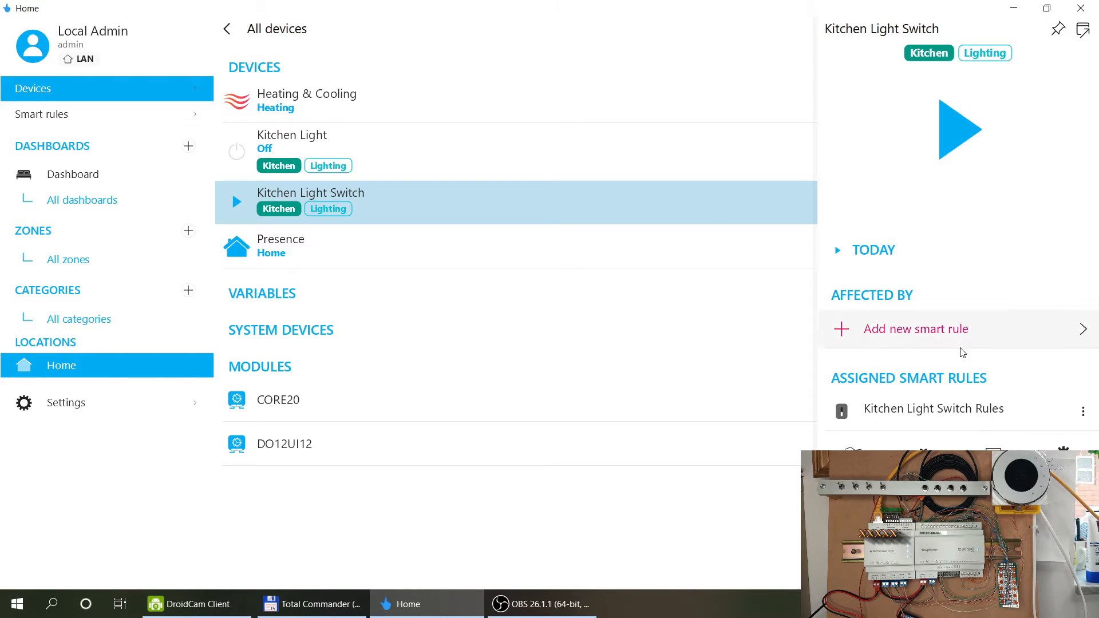
click(50, 121)
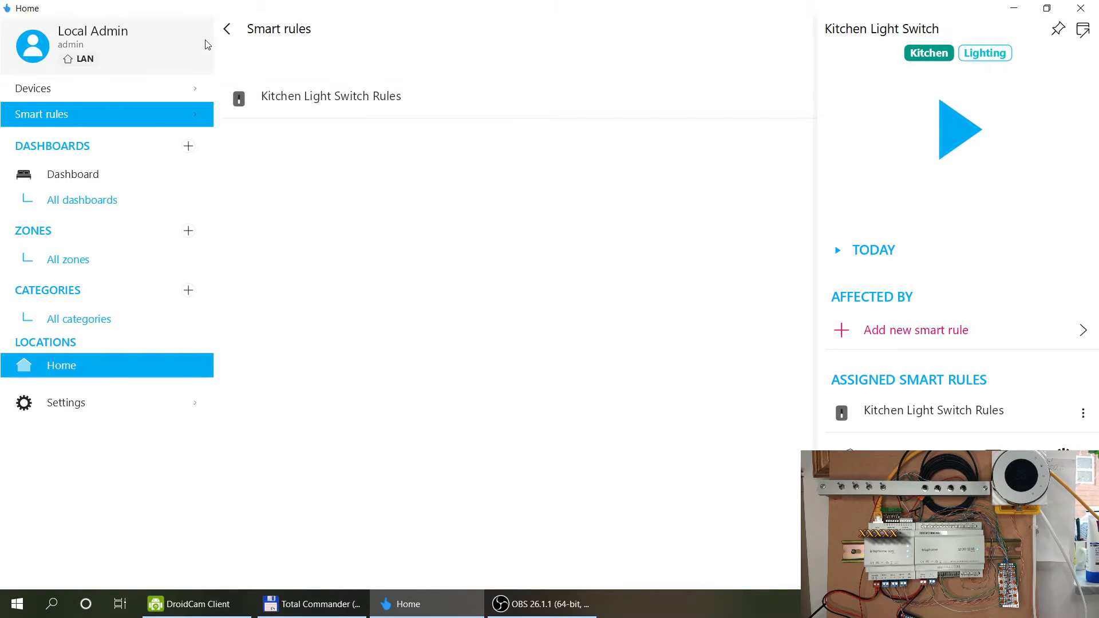
click(226, 29)
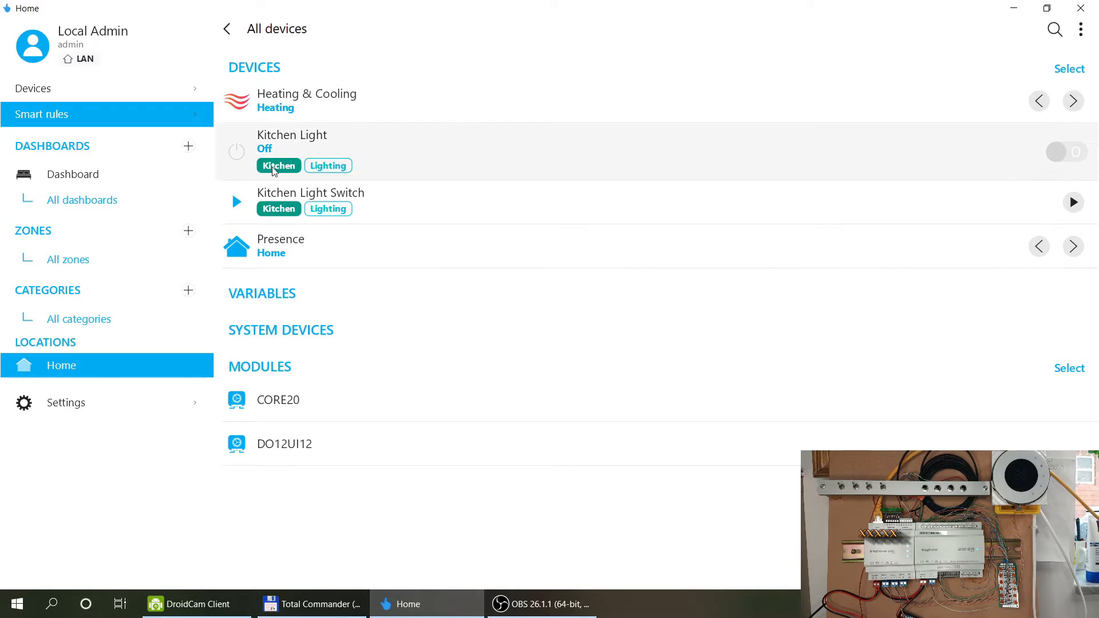
Enable DO2 on DO12UI12 as a digital output in a new Living Room zone.
click(309, 438)
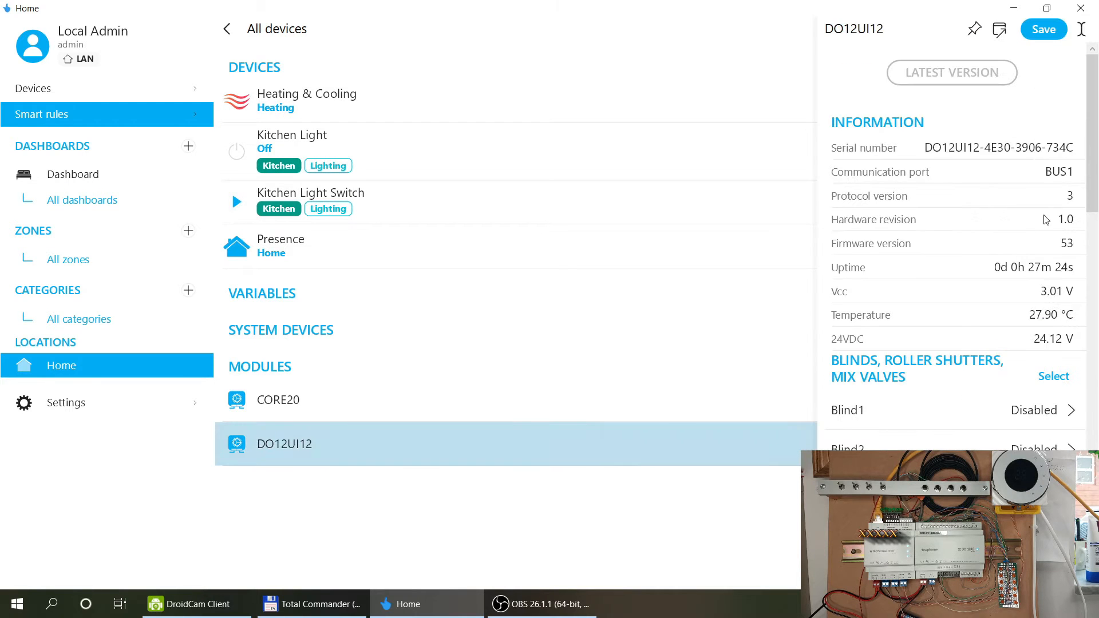
scroll(1046, 219, down, 15)
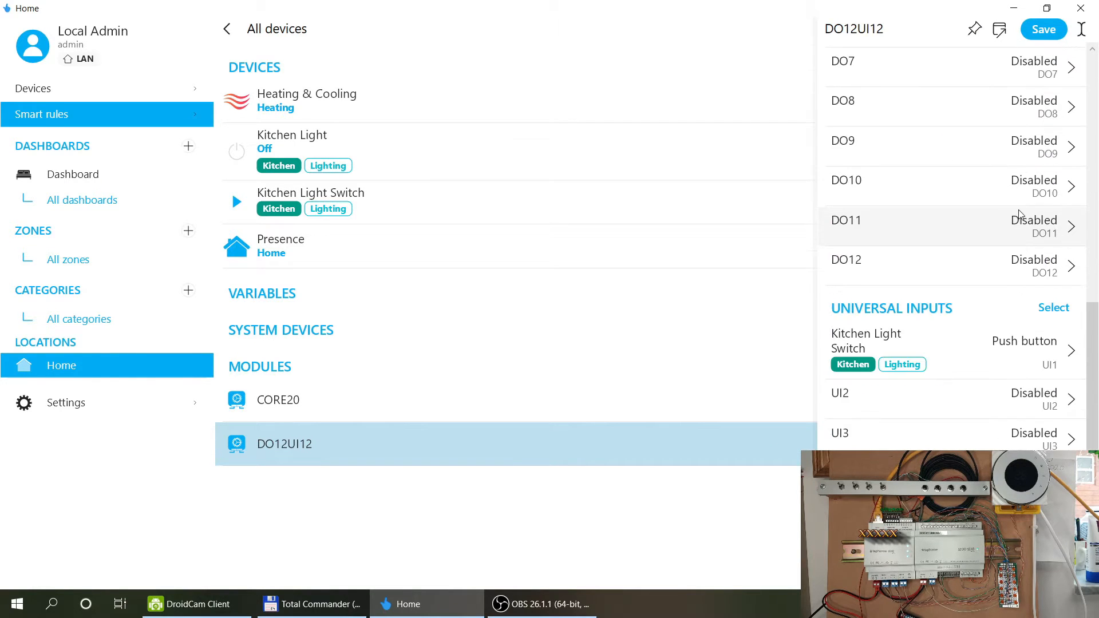
scroll(1018, 215, down, 3)
click(933, 231)
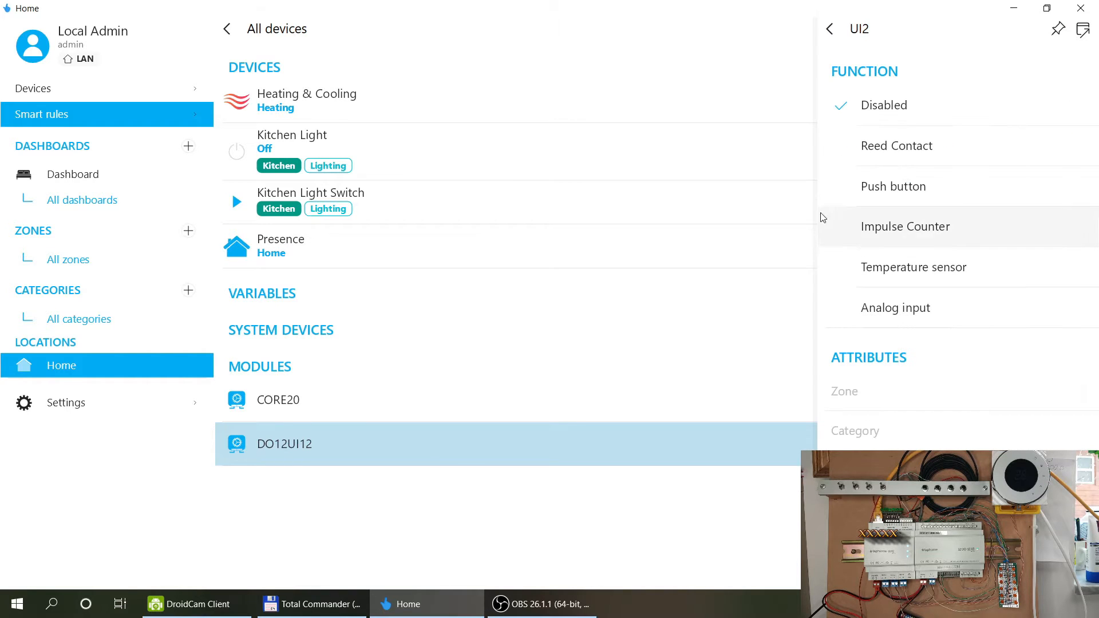
click(829, 29)
scroll(954, 239, down, 8)
click(895, 260)
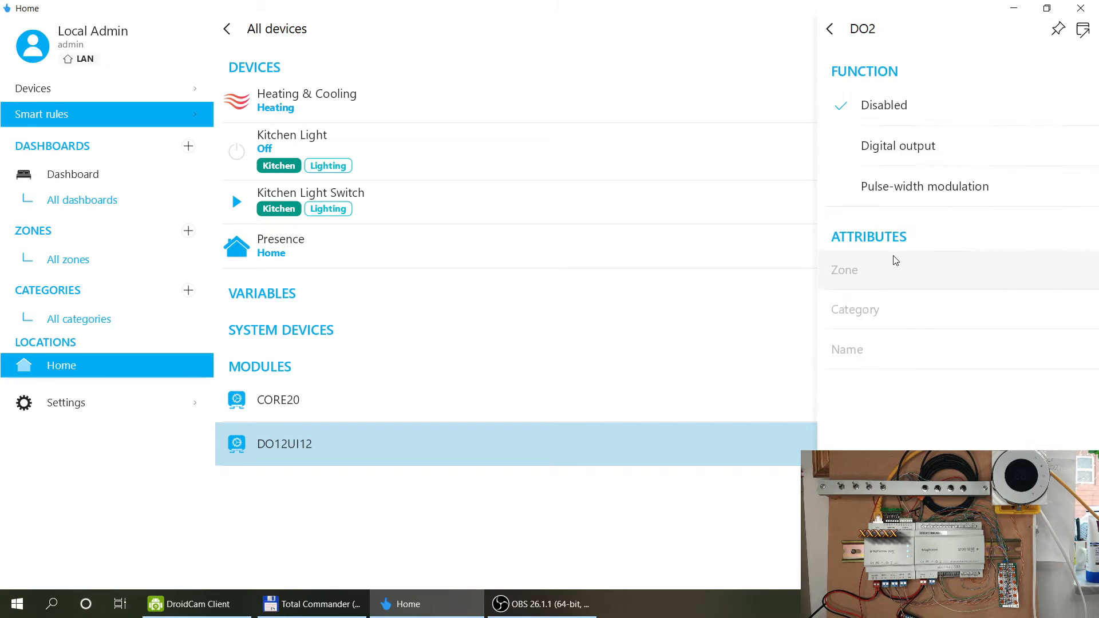
click(898, 148)
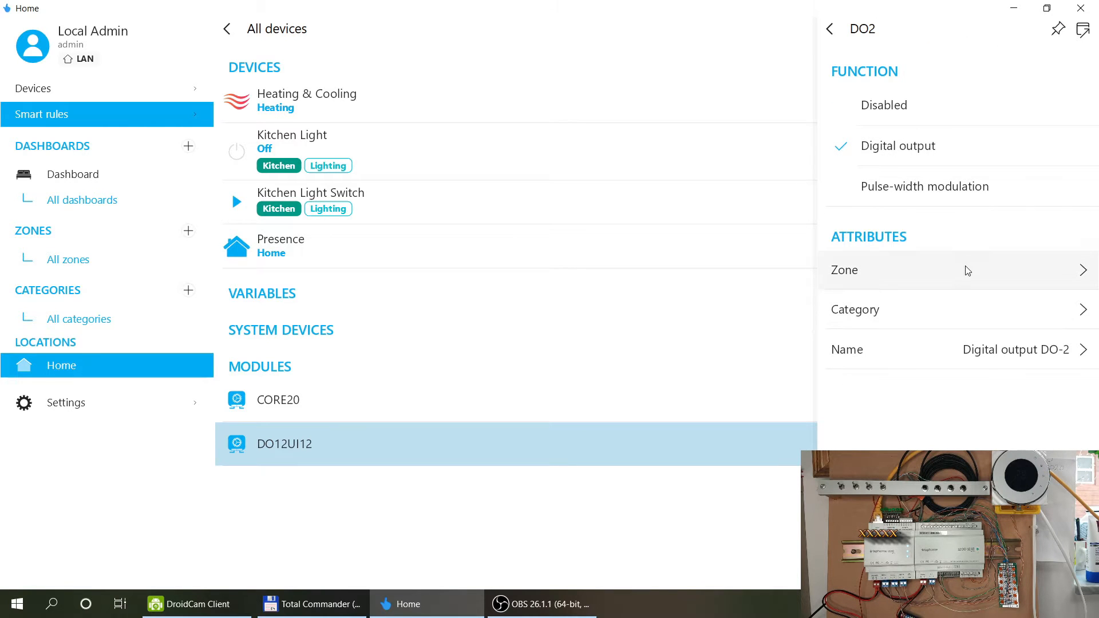
click(967, 270)
click(599, 275)
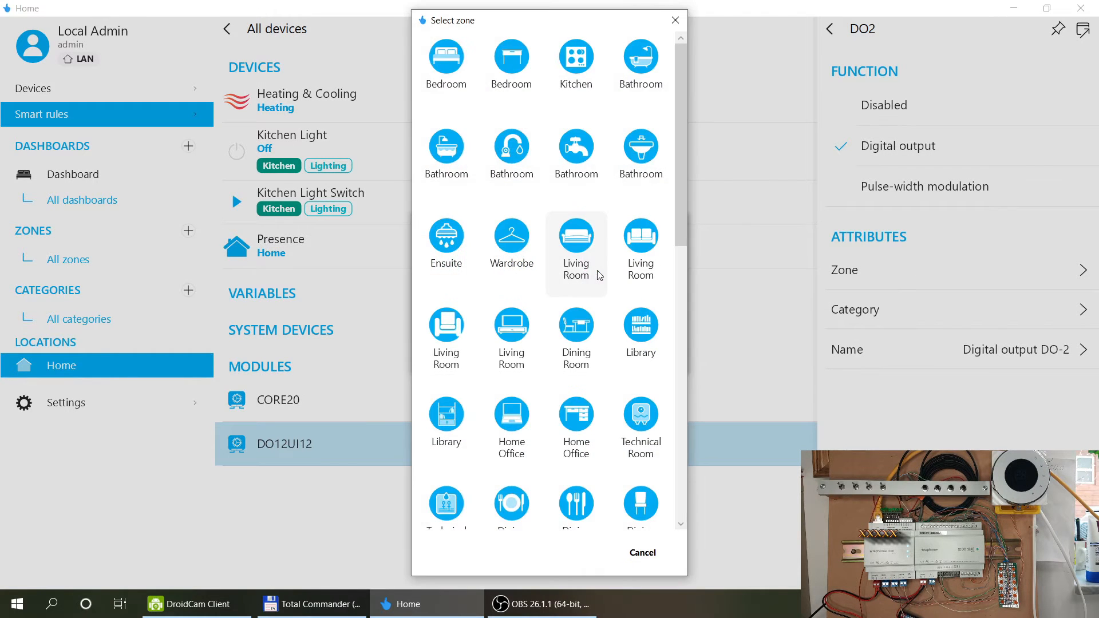
click(580, 245)
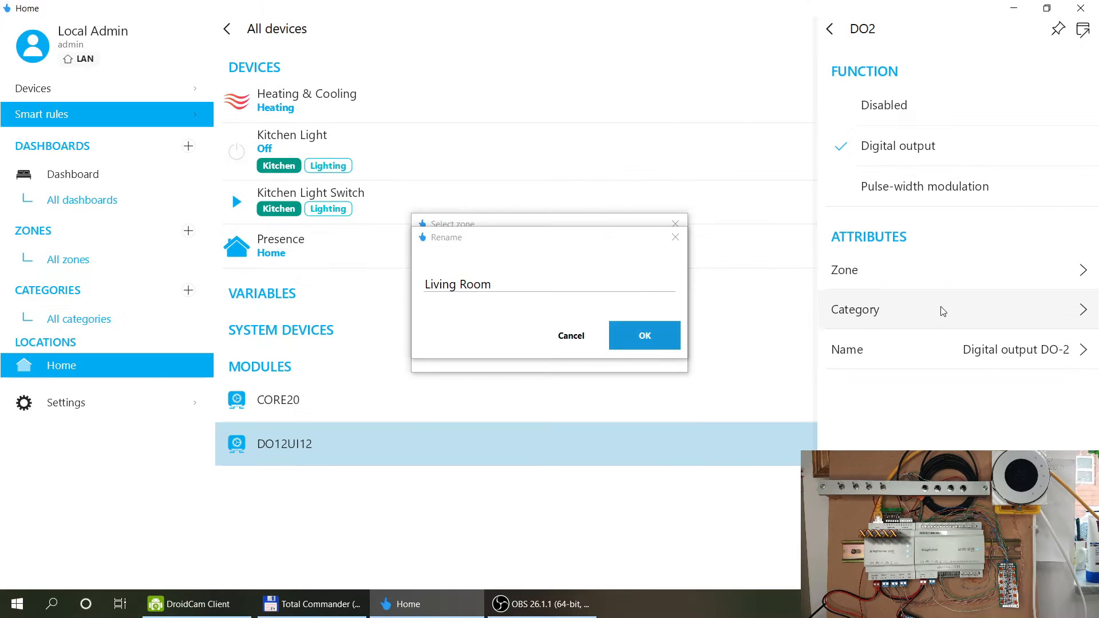
click(644, 335)
Give DO2 the Lighting category and name it 'Living Room Light'.
click(889, 311)
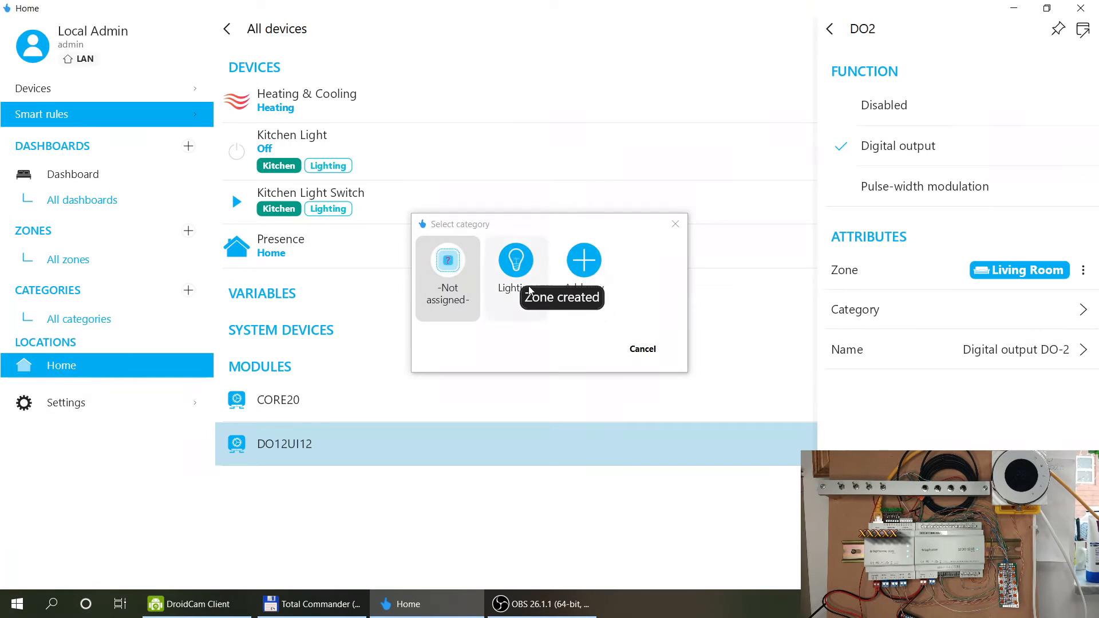
click(529, 291)
click(980, 350)
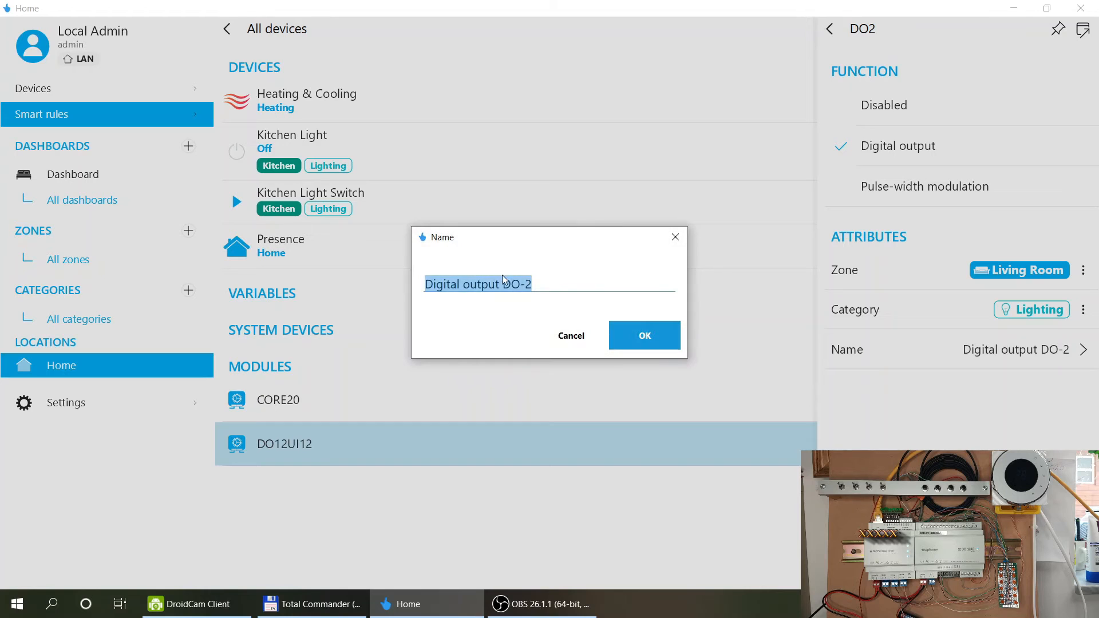
text(Living ROom)
key(BackSpace)
key(BackSpace)
key(BackSpace)
key(BackSpace)
text(omROom)
key(BackSpace)
text(oom Ligh)
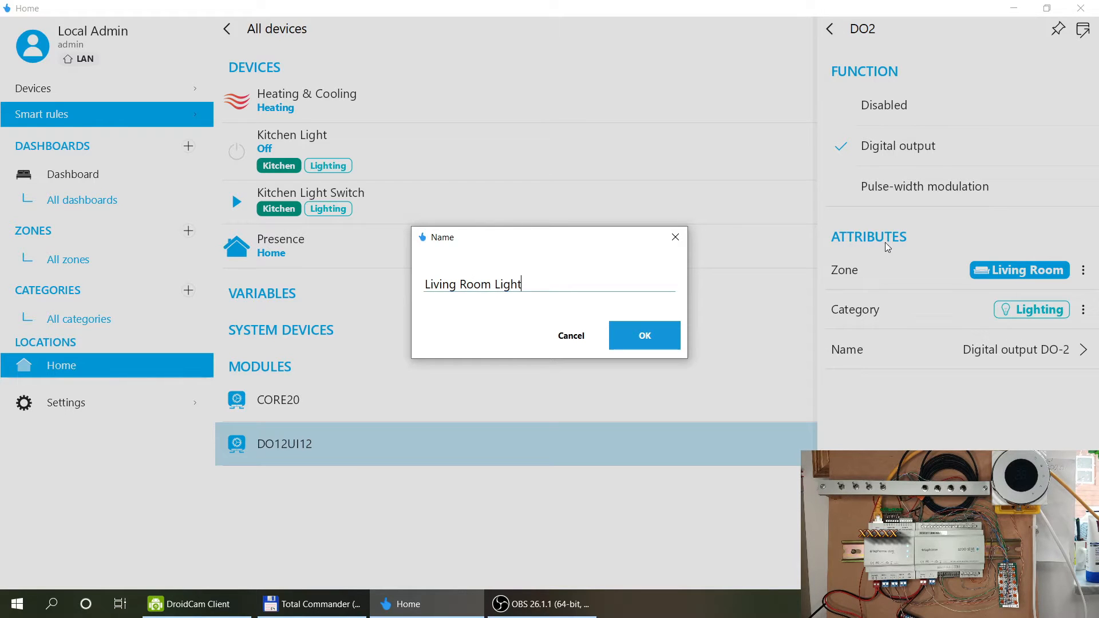
click(646, 341)
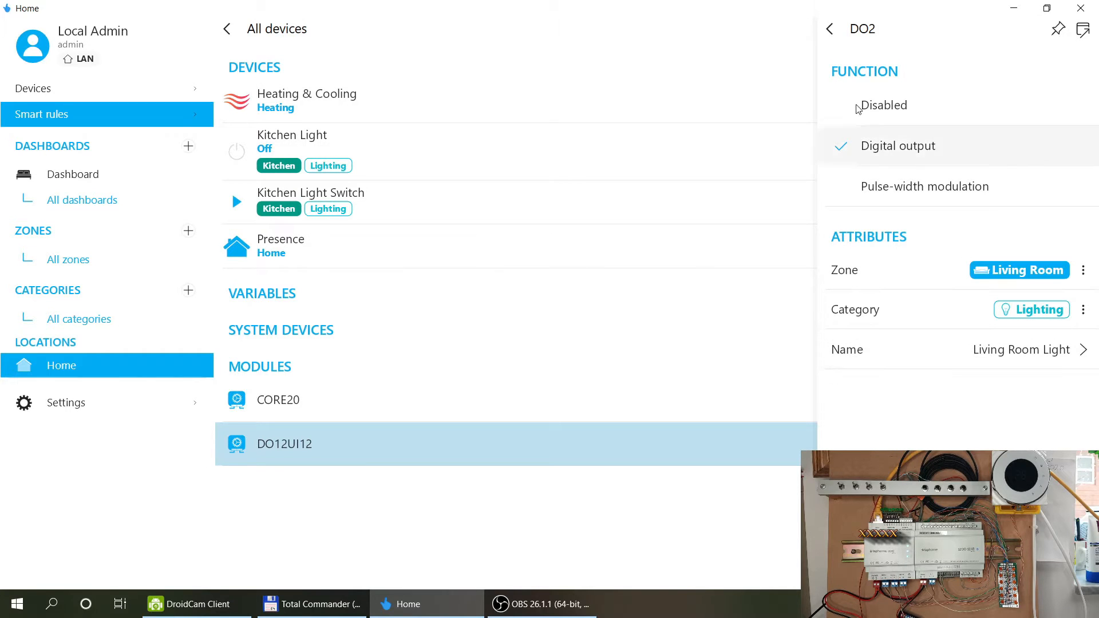
click(830, 30)
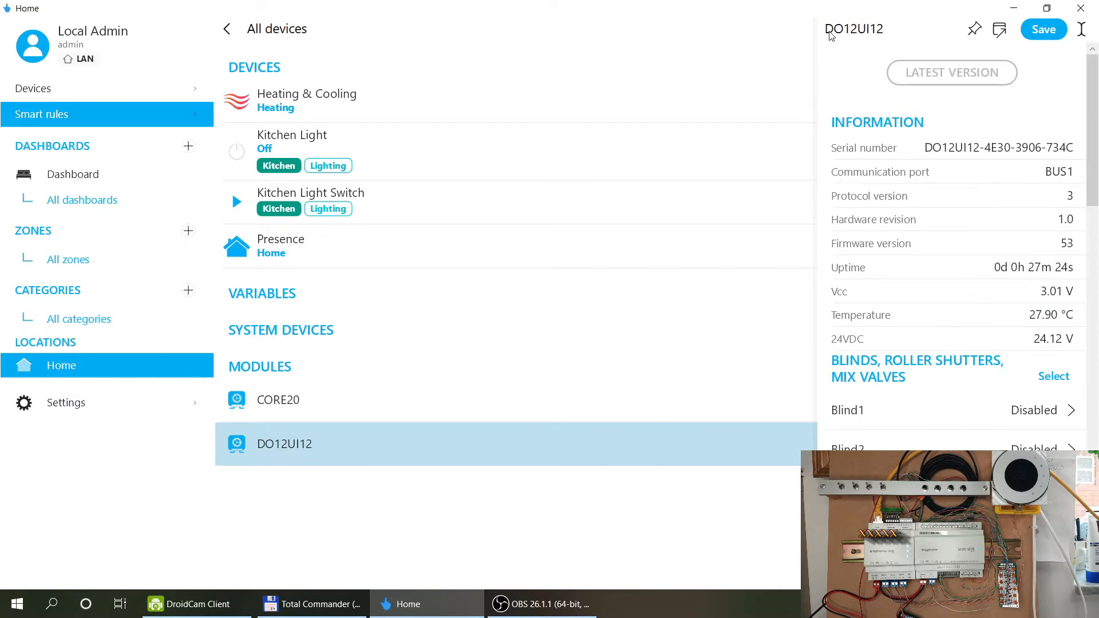
Keep UI2 as a push button and name it 'Living Room Light Switch'.
scroll(976, 311, down, 8)
scroll(976, 309, down, 8)
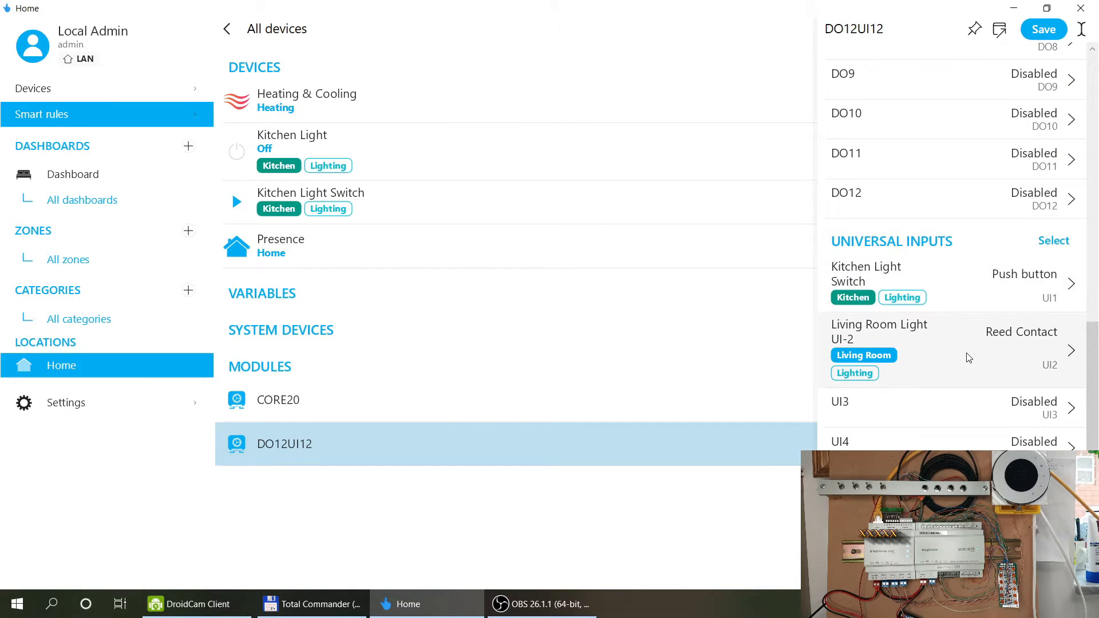
scroll(968, 358, up, 8)
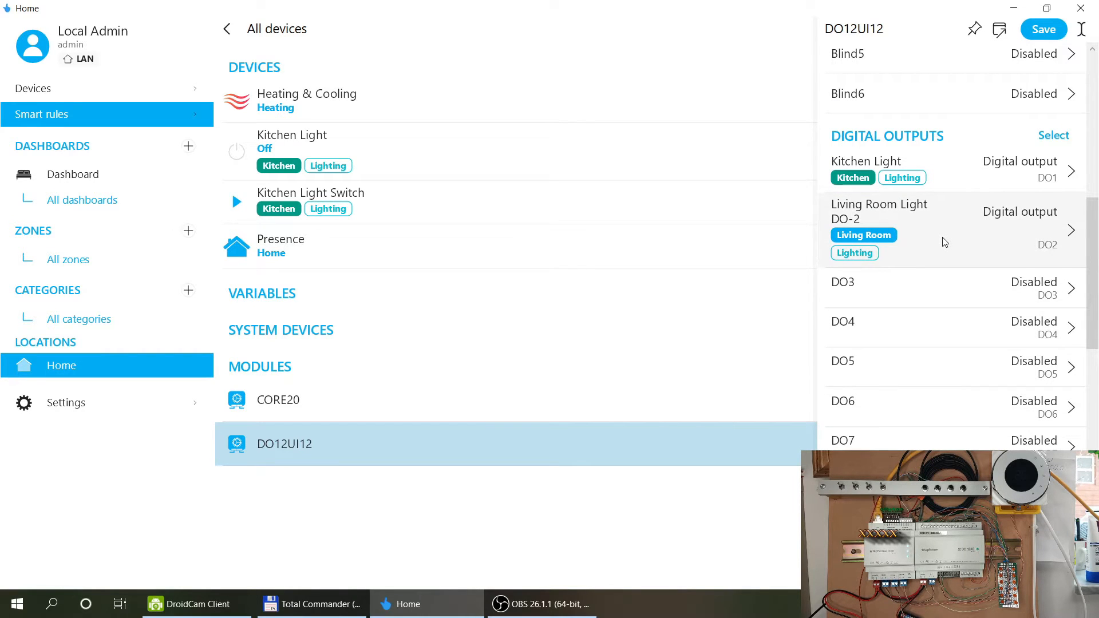
scroll(944, 242, up, 6)
scroll(944, 242, down, 6)
scroll(967, 232, down, 6)
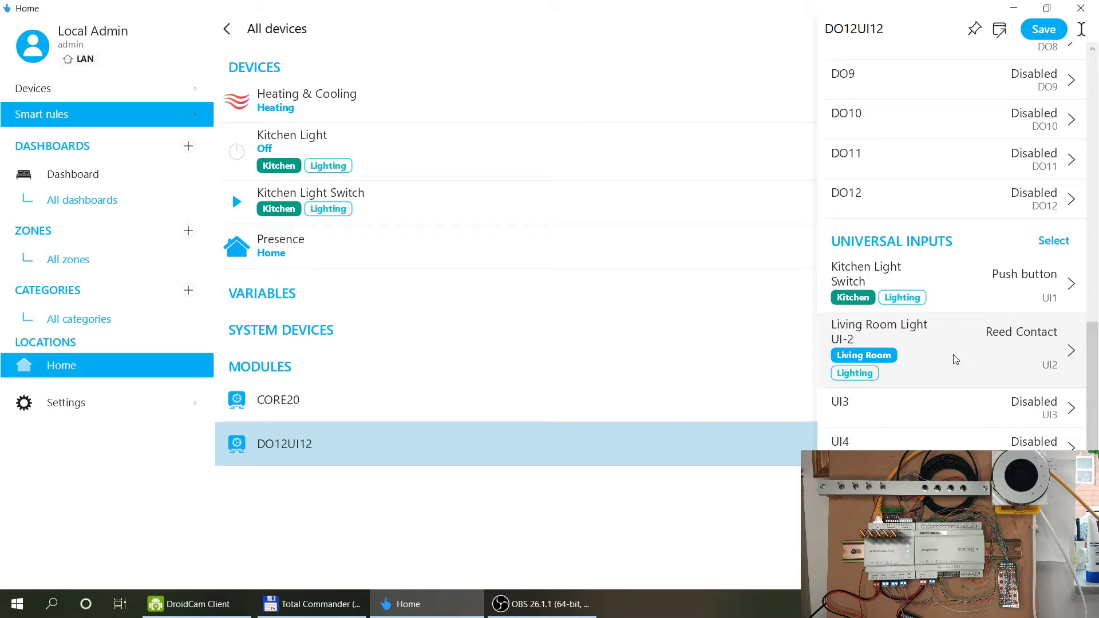
click(955, 359)
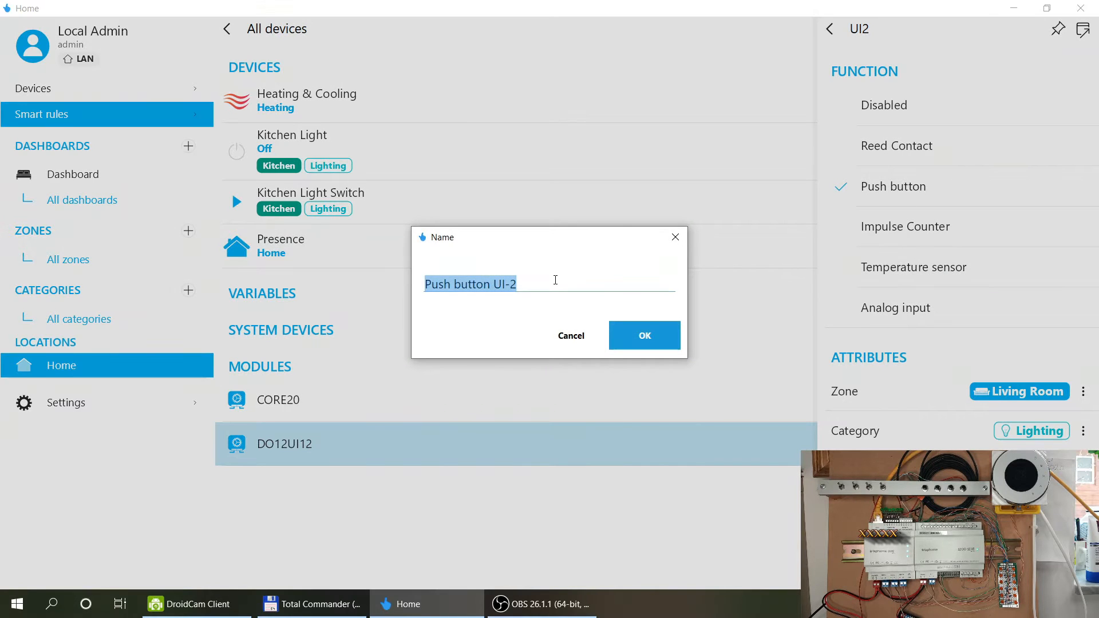
text(Living)
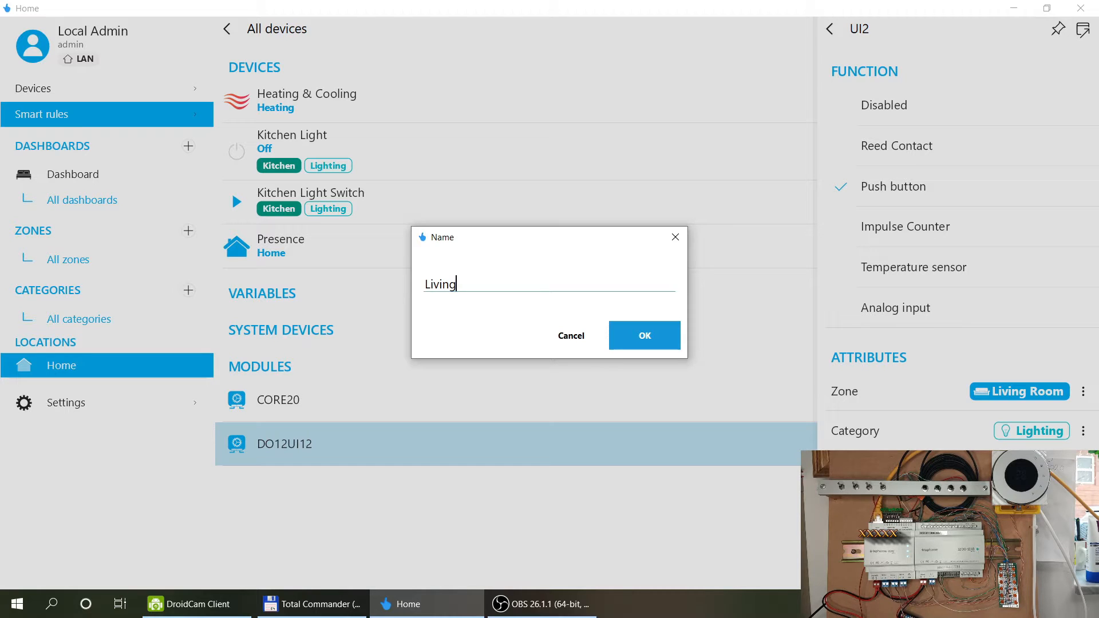
text( ROom)
key(BackSpace)
key(BackSpace)
key(BackSpace)
text(oom)
text(ight Swith)
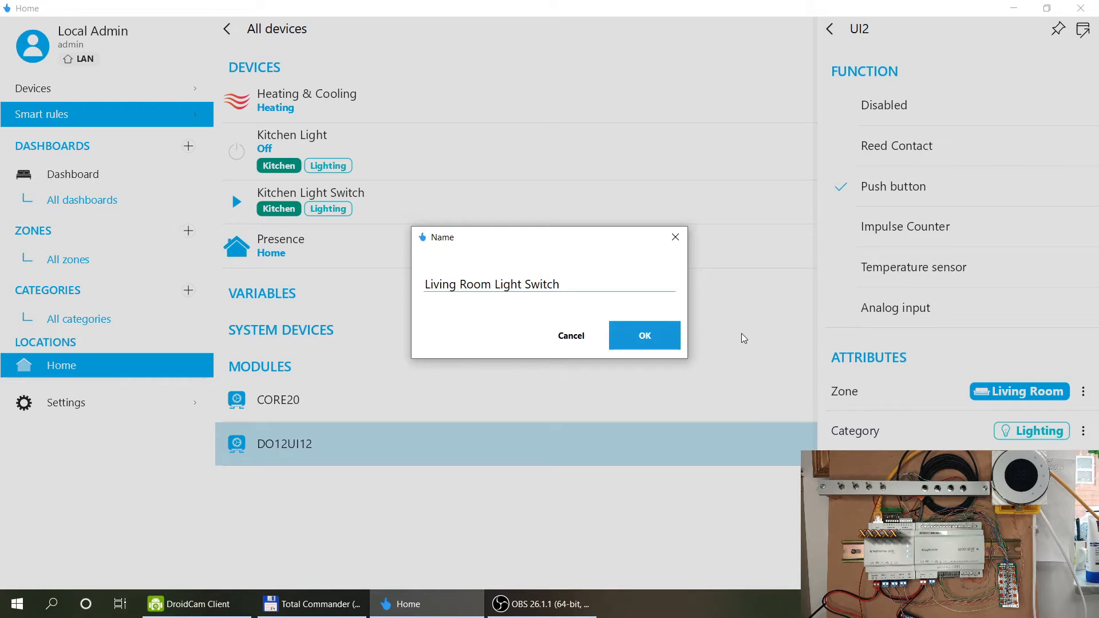
click(653, 338)
click(833, 32)
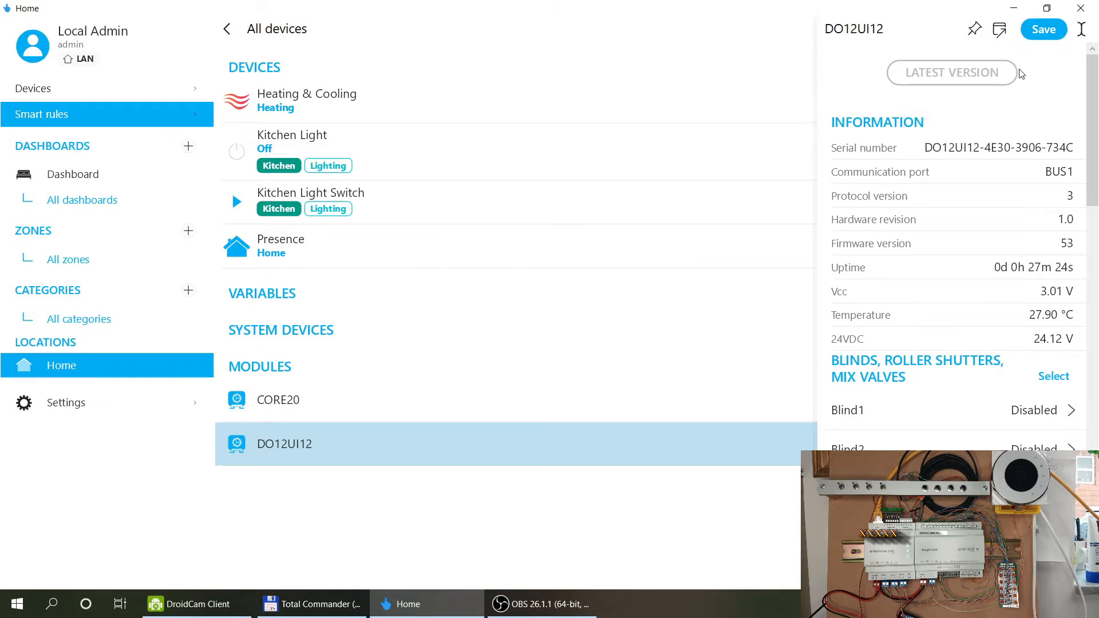
Save the module and test Living Room Light DO-2 by switching it on and off.
click(1043, 30)
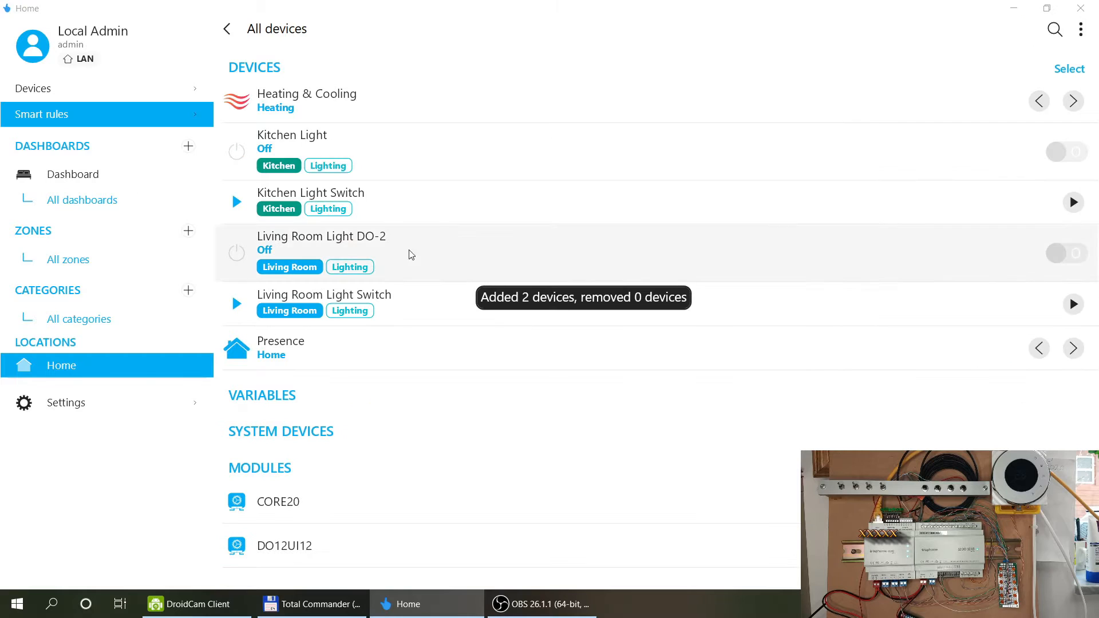
click(1071, 255)
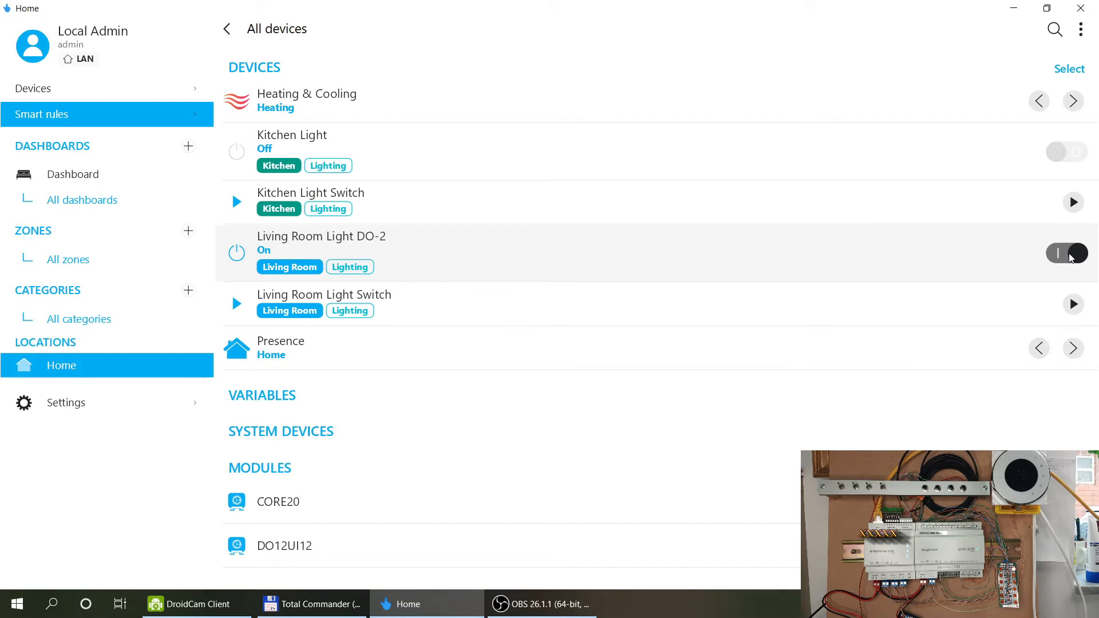
click(1071, 255)
Start a new smart rule for Living Room Light Switch.
click(433, 309)
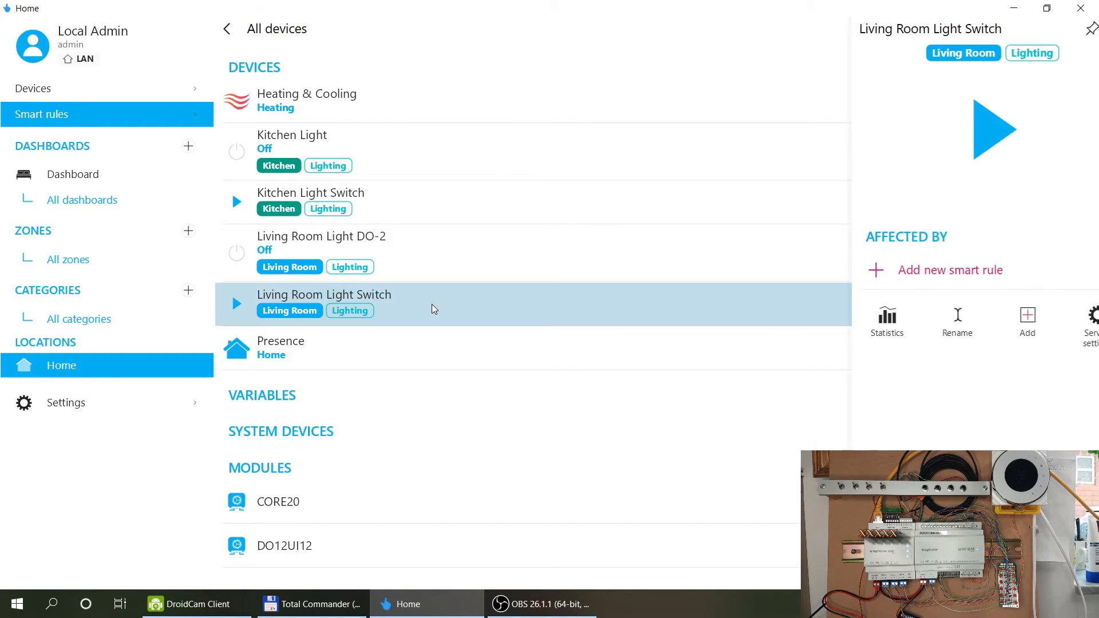
click(884, 270)
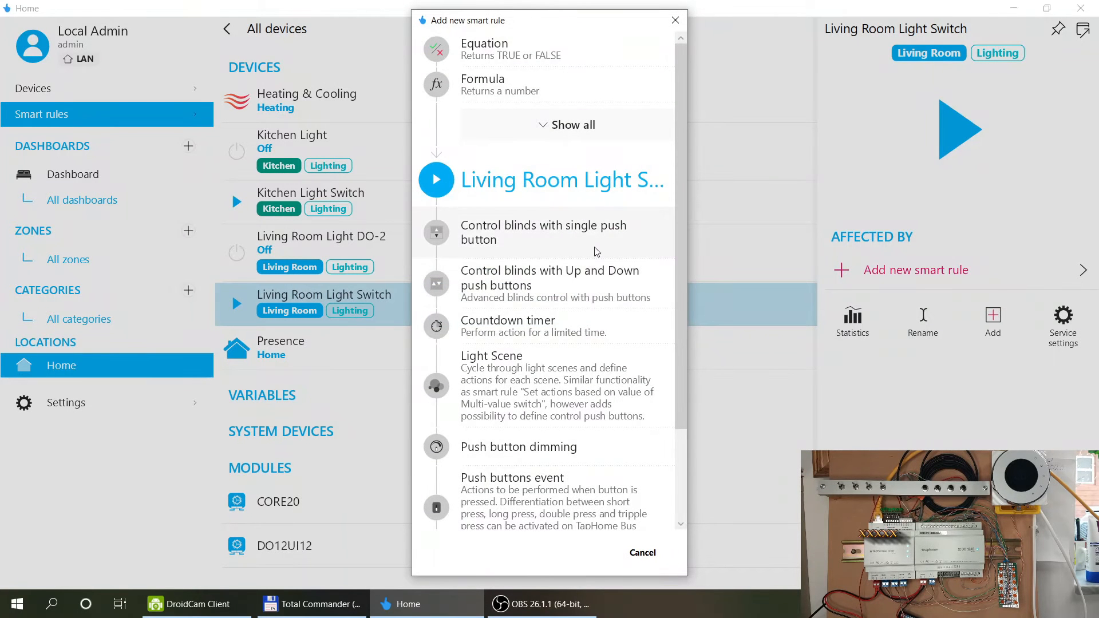
scroll(570, 217, down, 2)
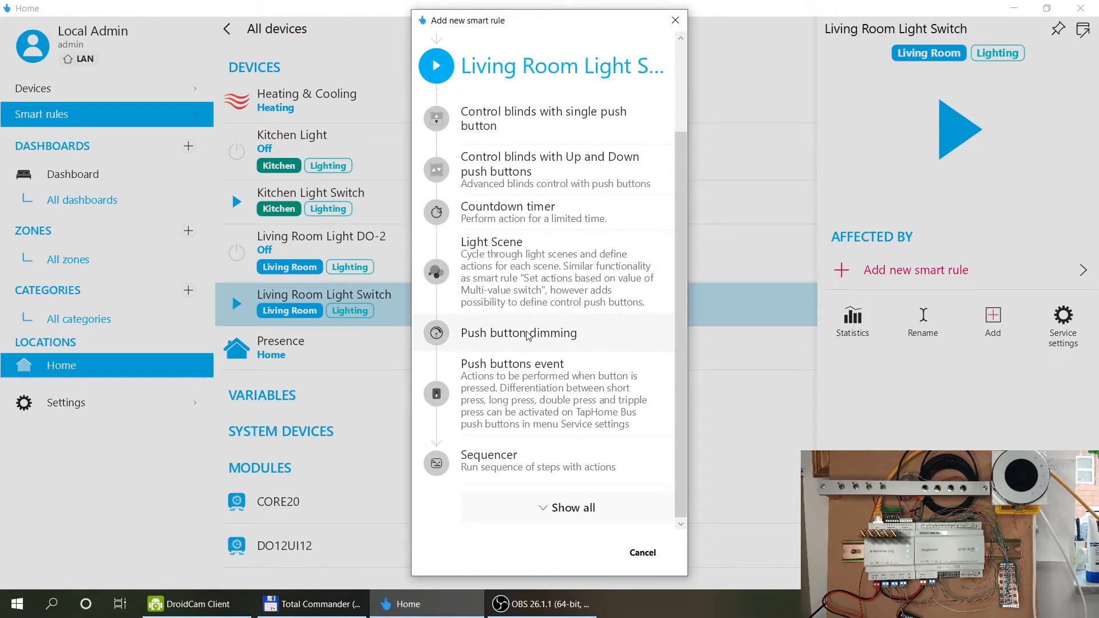
Create a Push buttons event rule where a single press toggles Living Room Light DO-2.
click(538, 388)
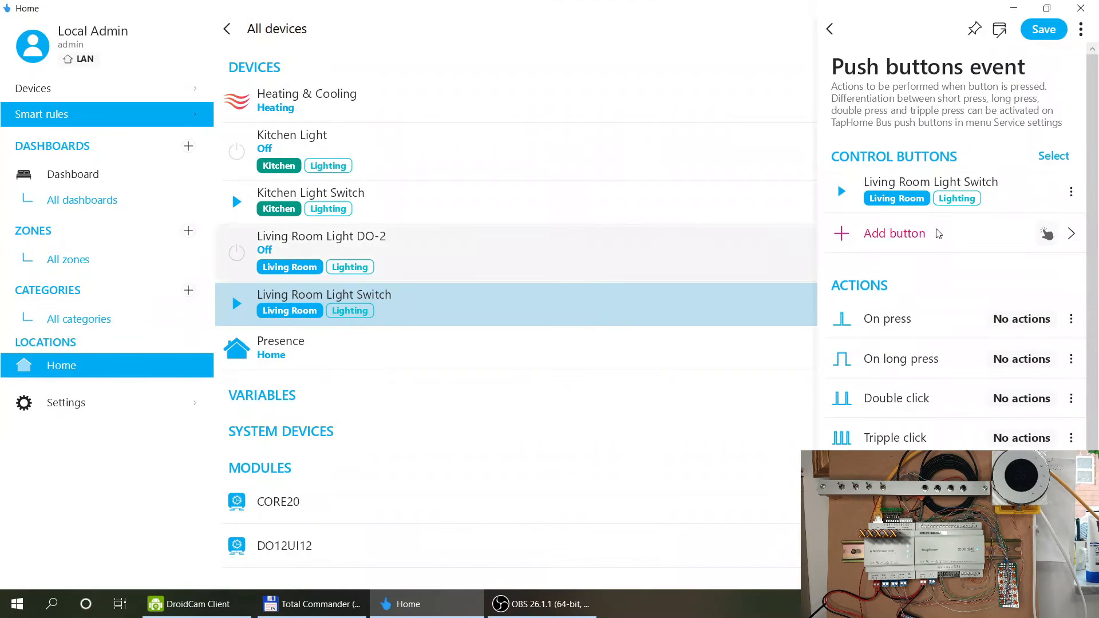
click(910, 316)
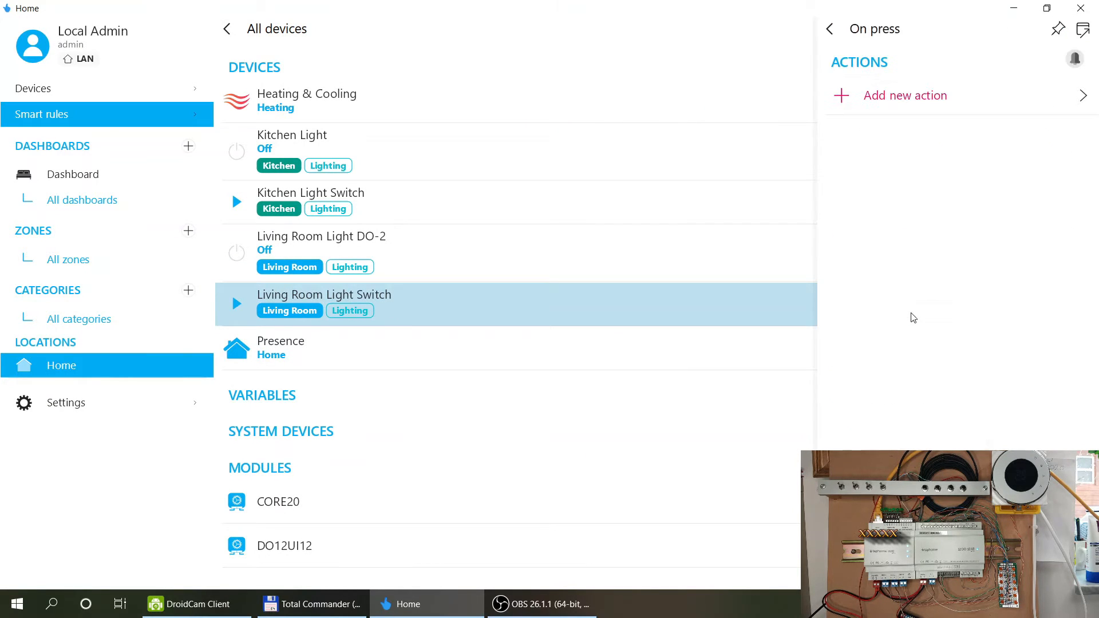
click(887, 112)
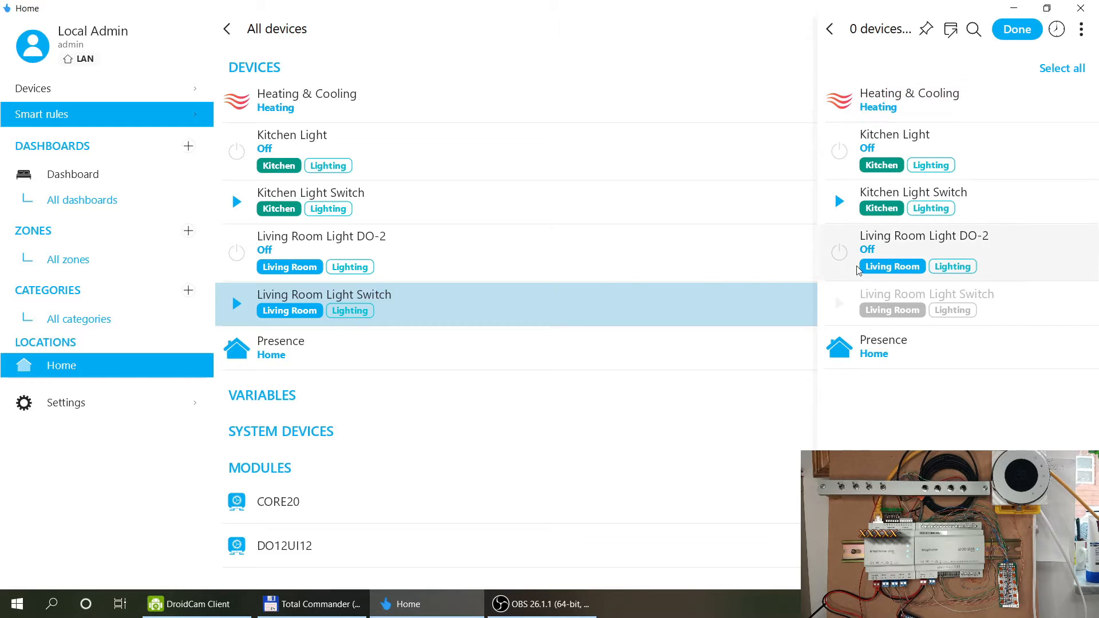
click(931, 240)
click(1030, 35)
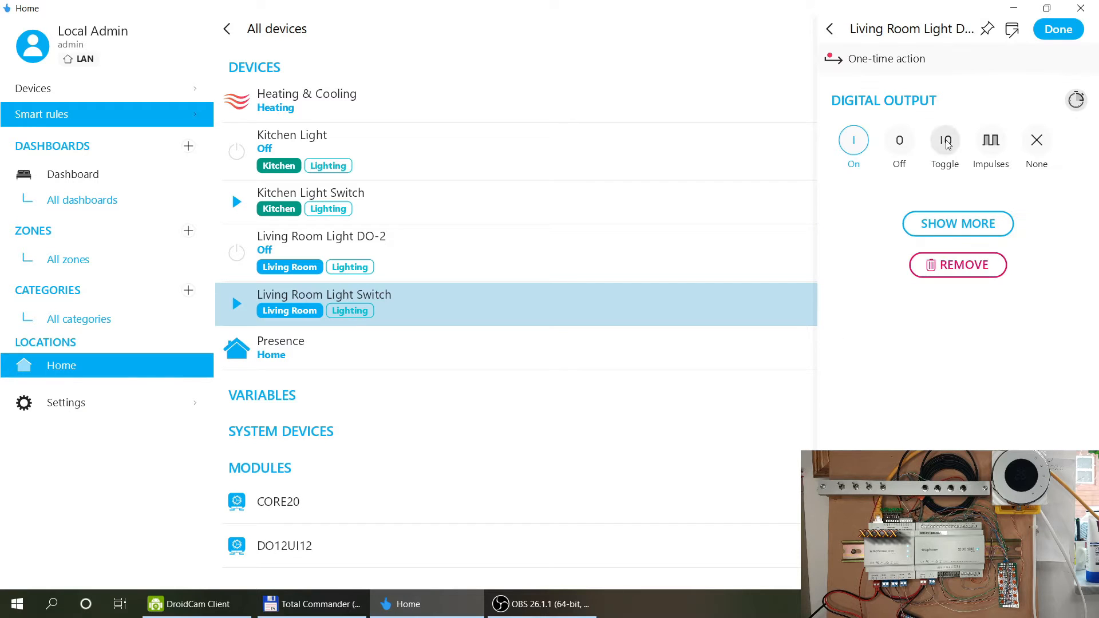
click(945, 140)
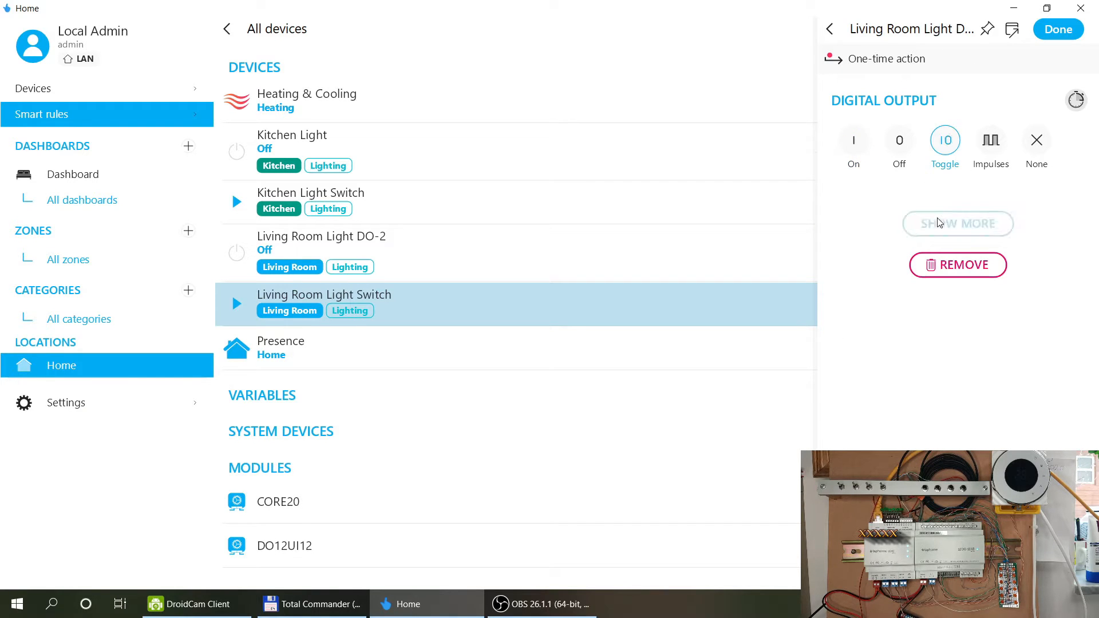
click(1059, 30)
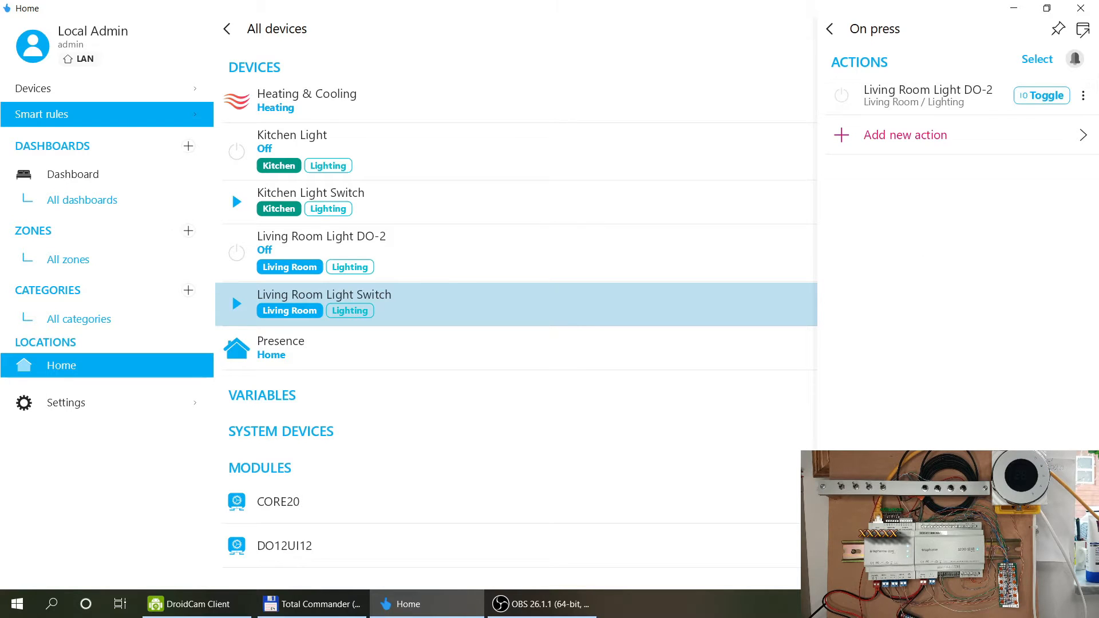
Rename the rule to 'Living Room Light Switch Rule' and save it.
click(829, 29)
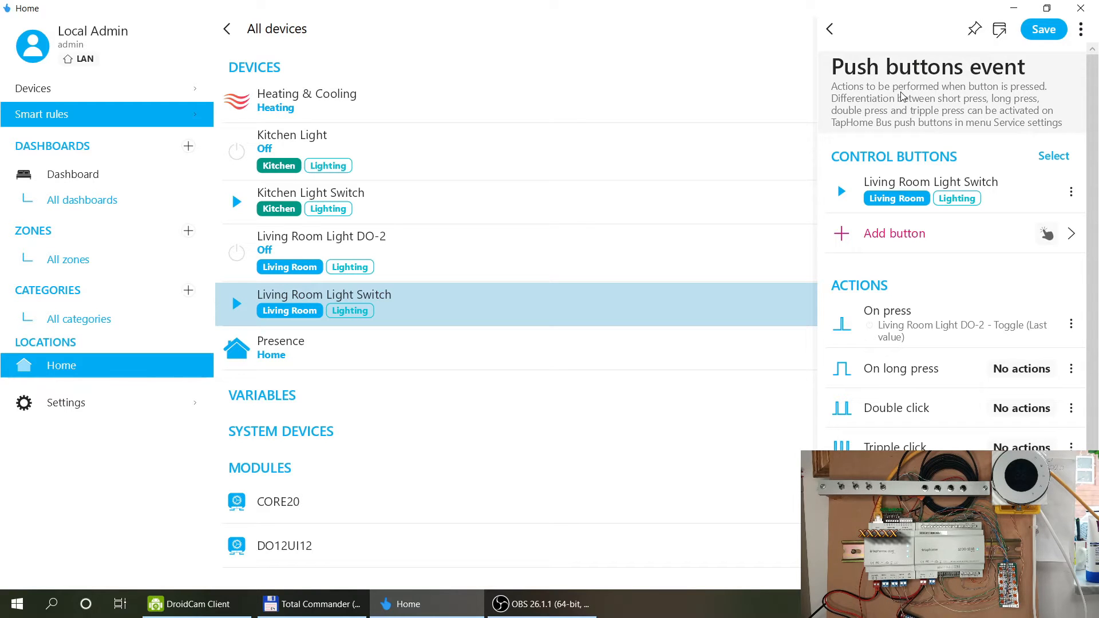
scroll(925, 151, down, 1)
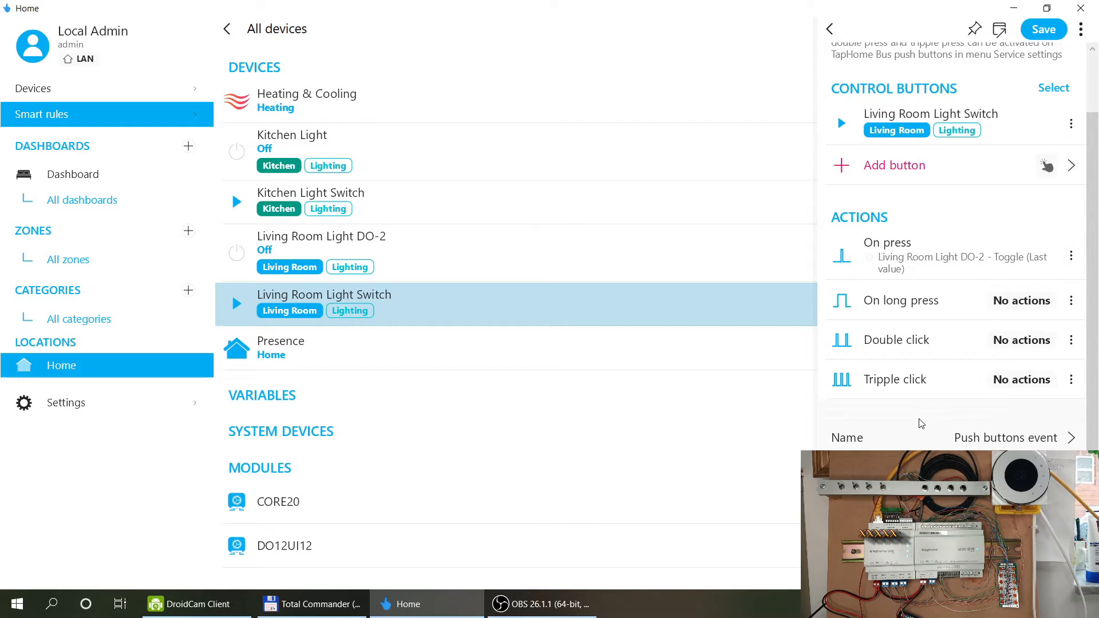
click(973, 440)
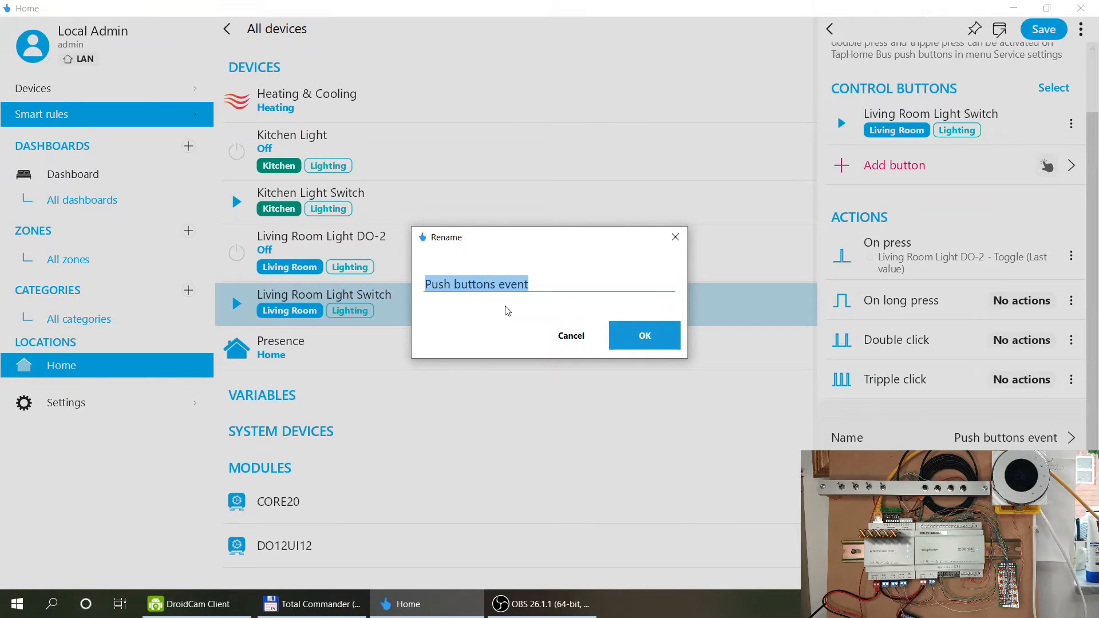
text(Living Room Lih)
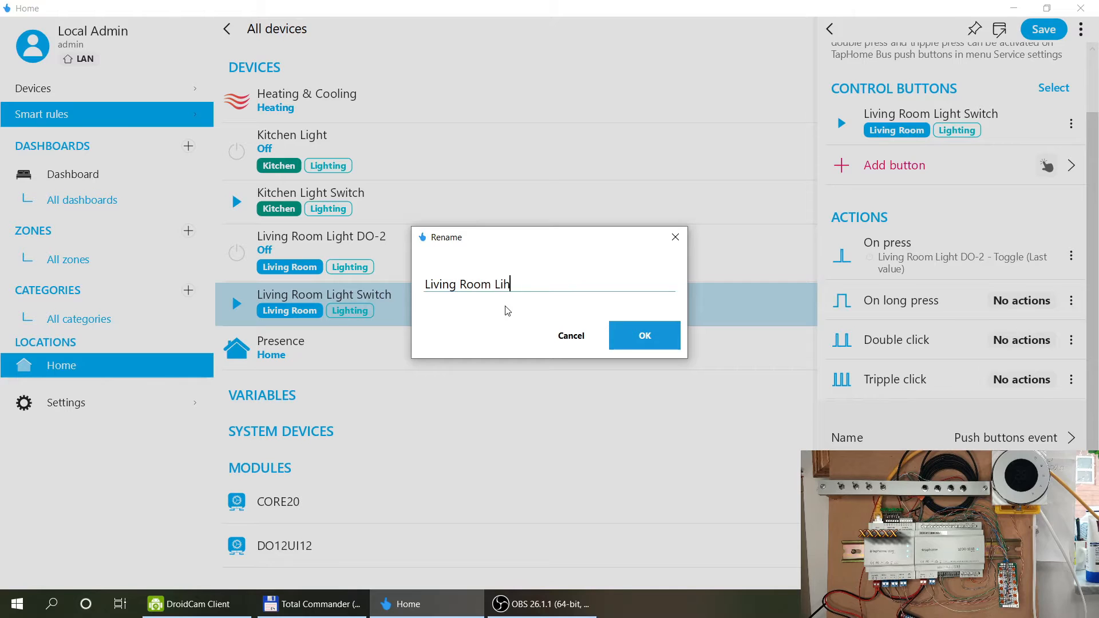
text(Switch RUl)
key(BackSpace)
key(BackSpace)
text(u)
click(650, 332)
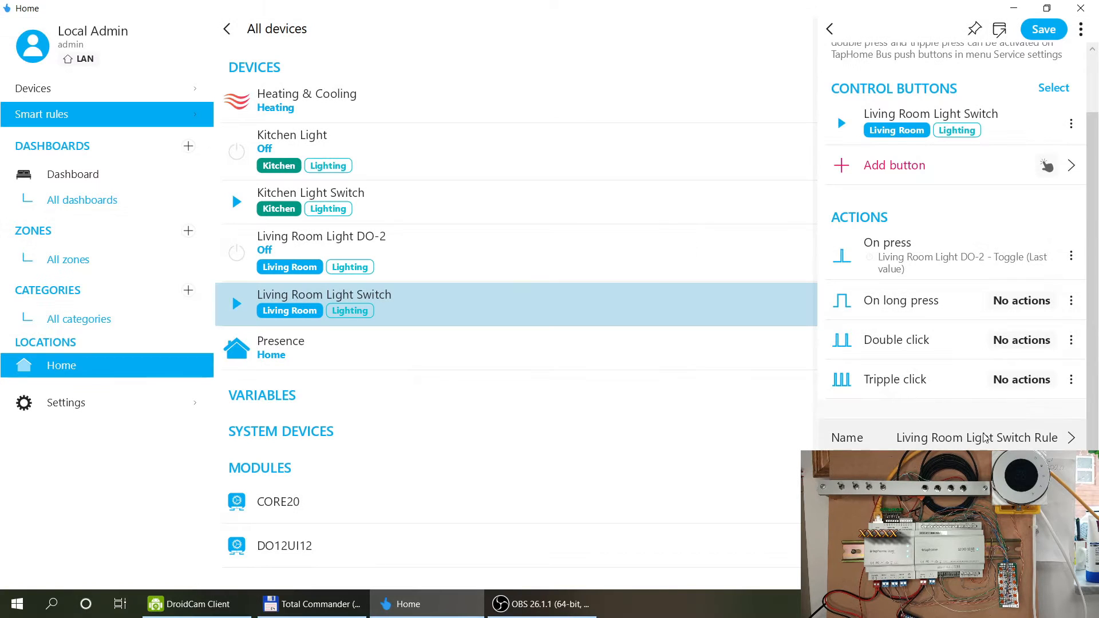
click(1042, 30)
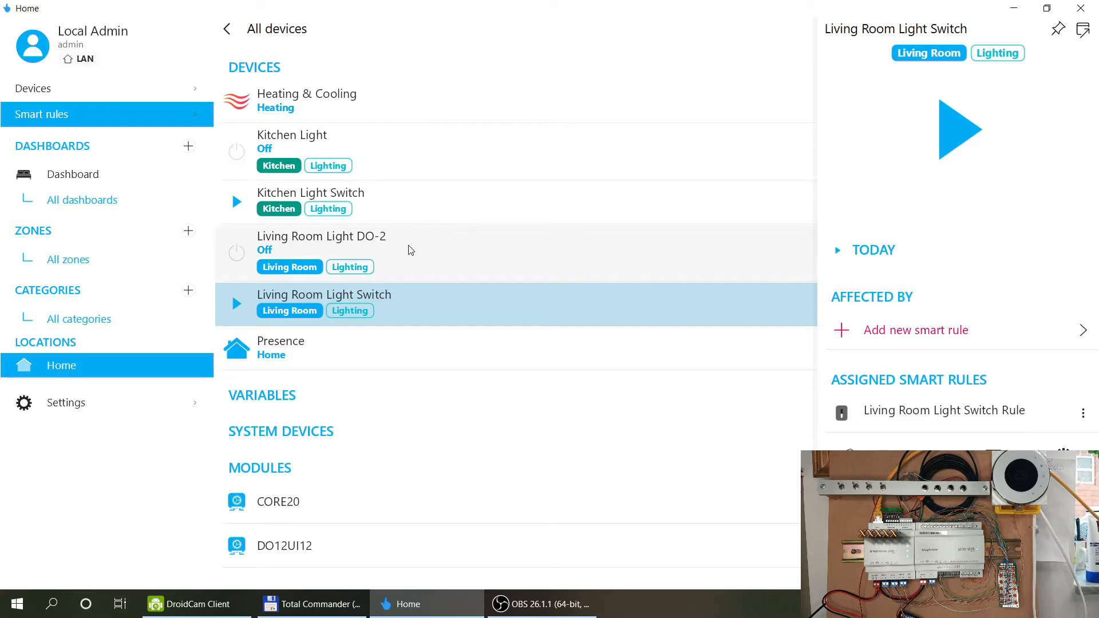
Rename the DO12UI12 output 'Living Room Light DO-2' to 'Living Room Light' and save the module.
click(280, 547)
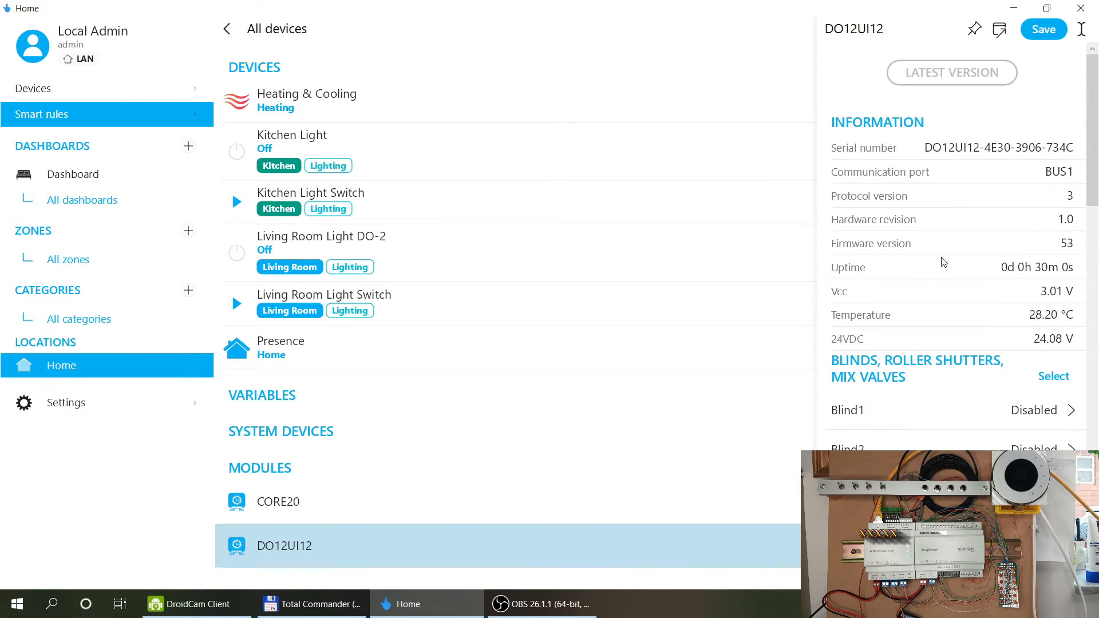
scroll(986, 221, down, 3)
scroll(986, 220, down, 4)
click(948, 362)
click(1024, 356)
click(564, 282)
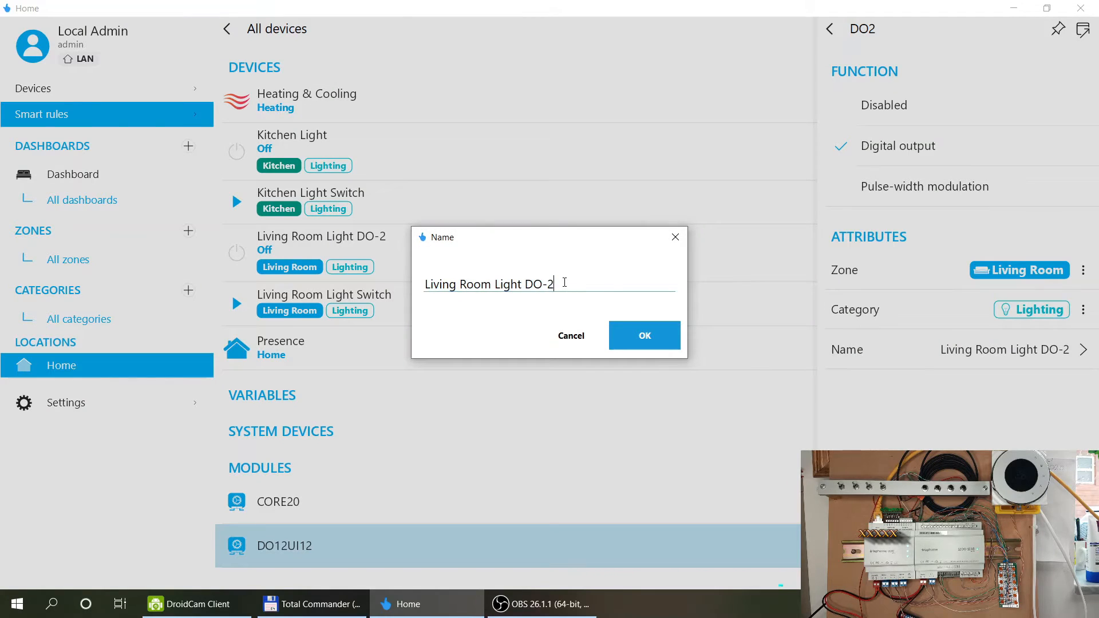
key(BackSpace)
key(BackSpace)
key(BackSpace)
click(642, 337)
click(831, 33)
click(1051, 32)
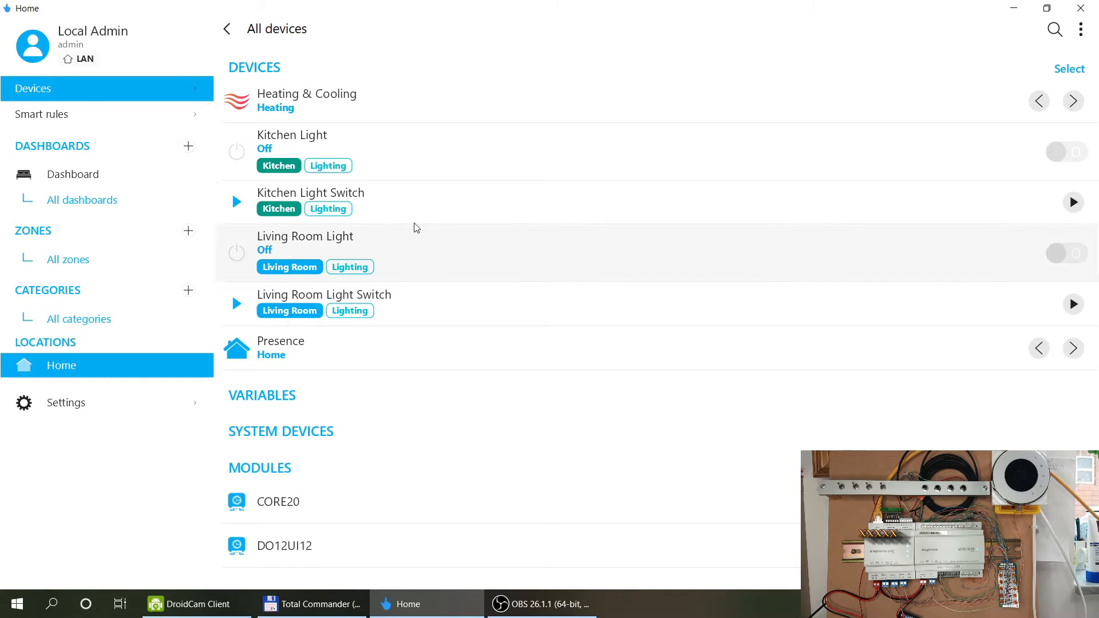
Give Kitchen Light Switch Rules a long-press action turning Kitchen Light and Living Room Light off, and save.
click(143, 116)
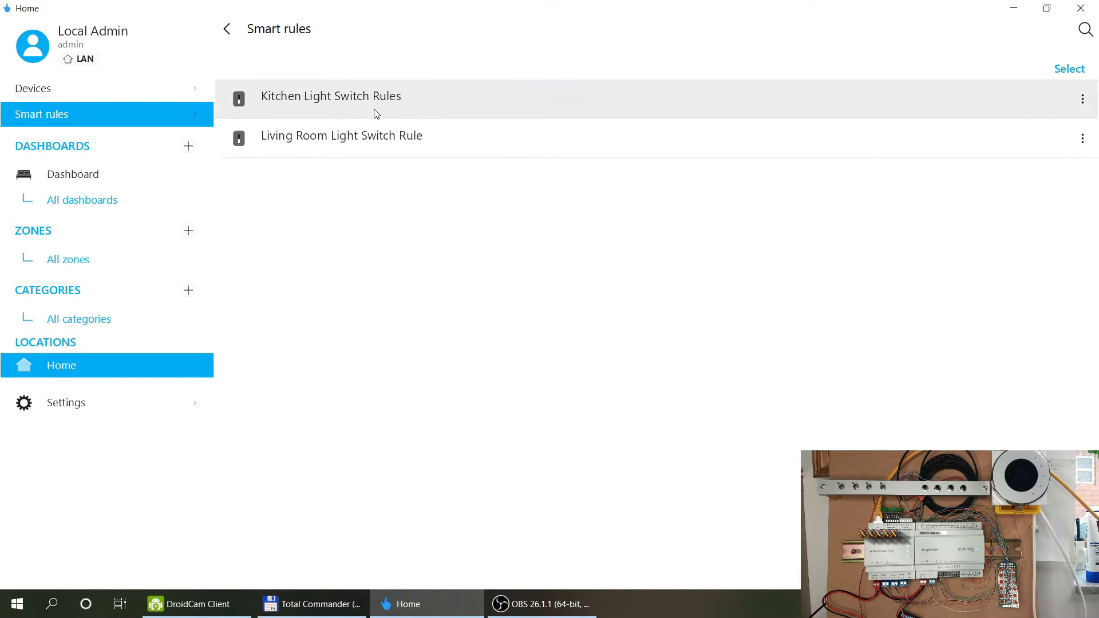
click(437, 108)
scroll(945, 217, down, 1)
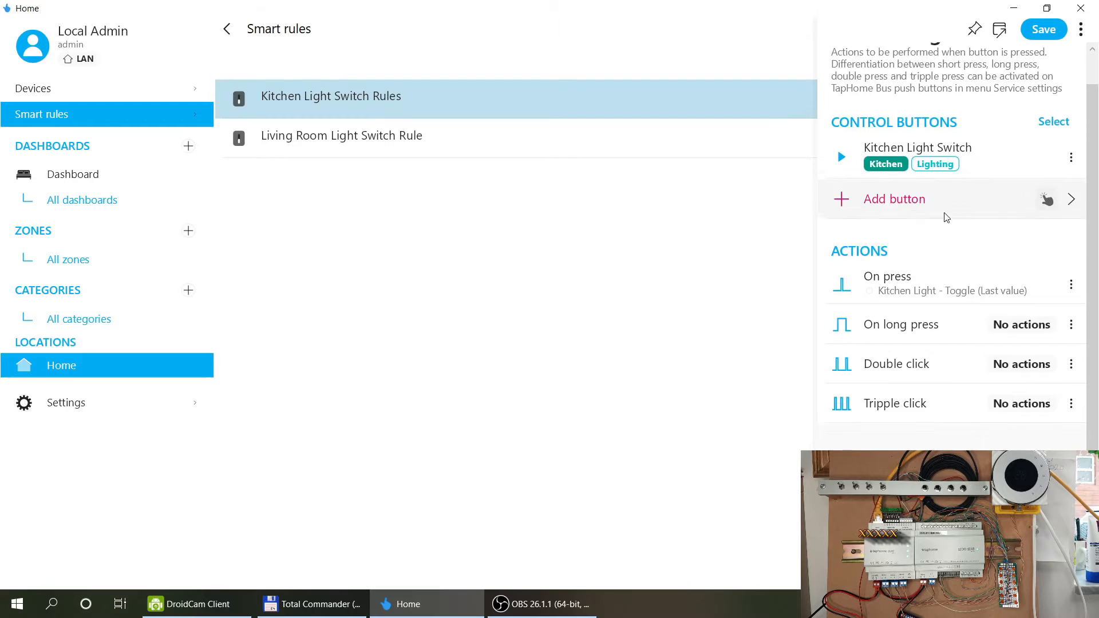
click(896, 323)
click(916, 95)
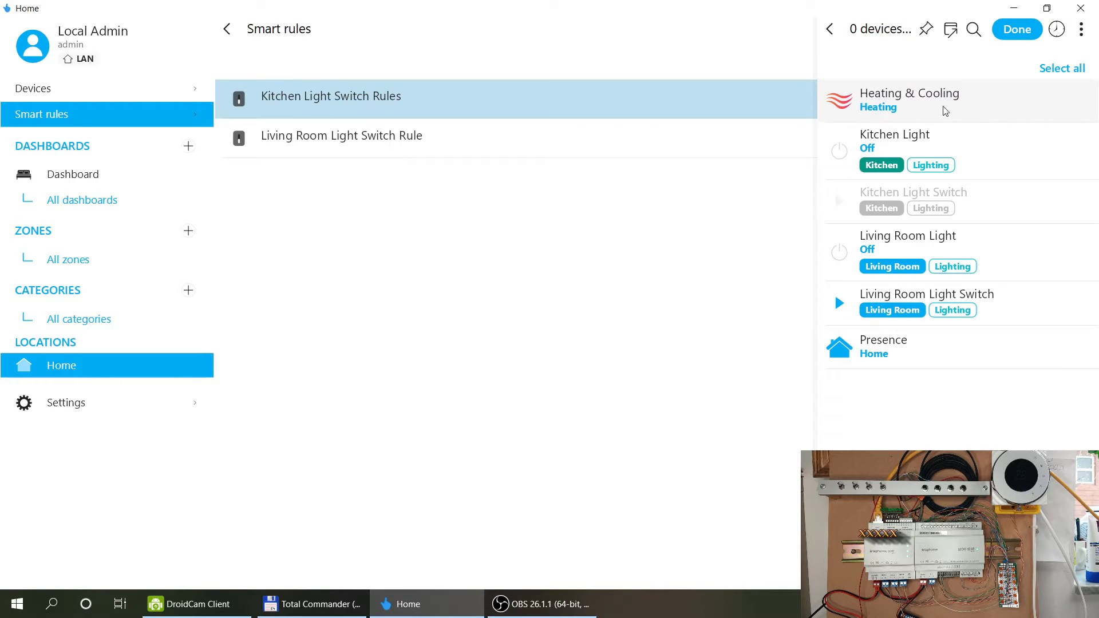
click(918, 138)
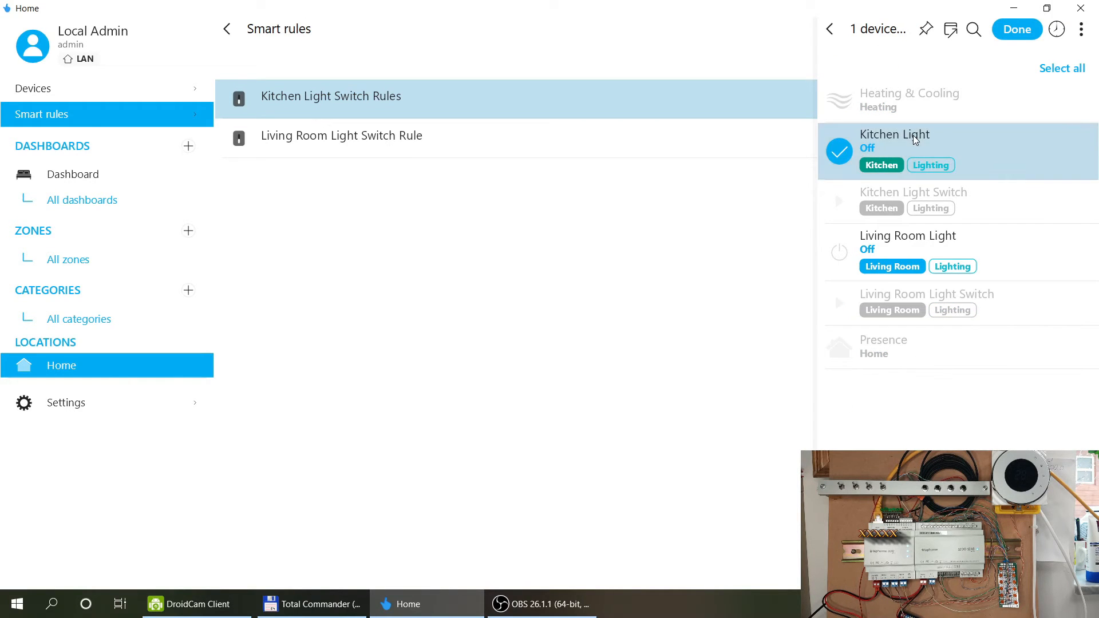
click(899, 243)
click(1024, 29)
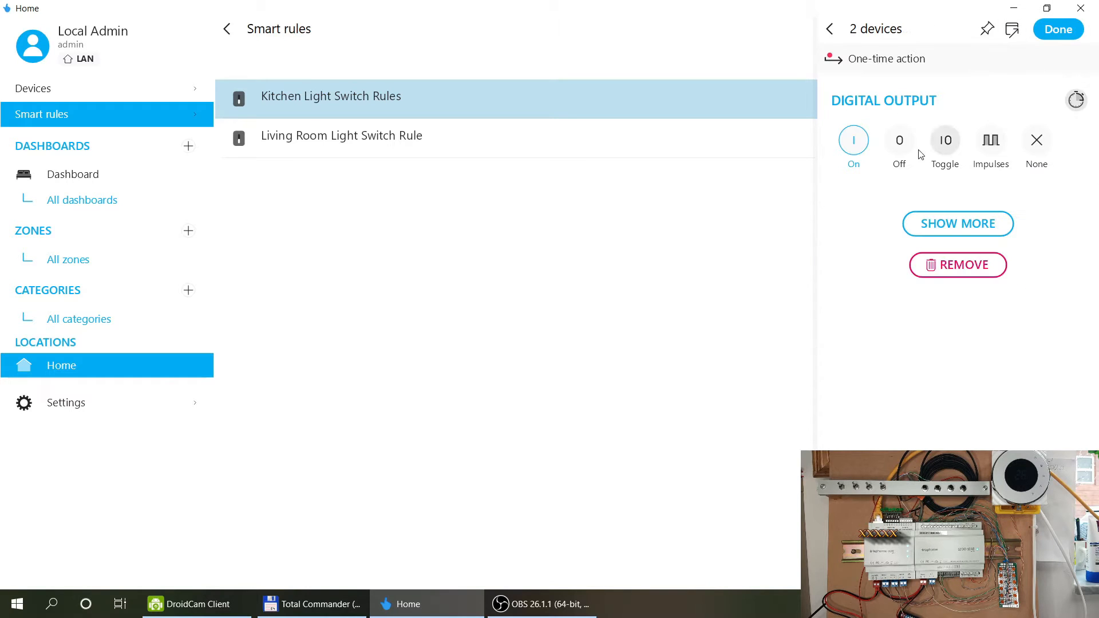
click(1048, 36)
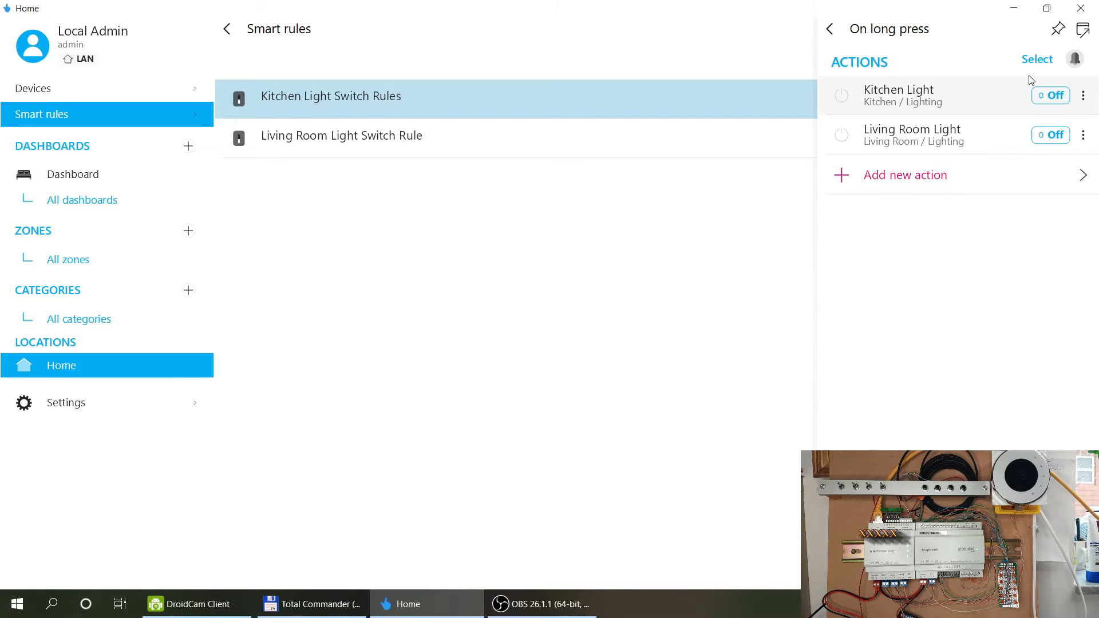
click(828, 30)
click(1043, 29)
click(308, 142)
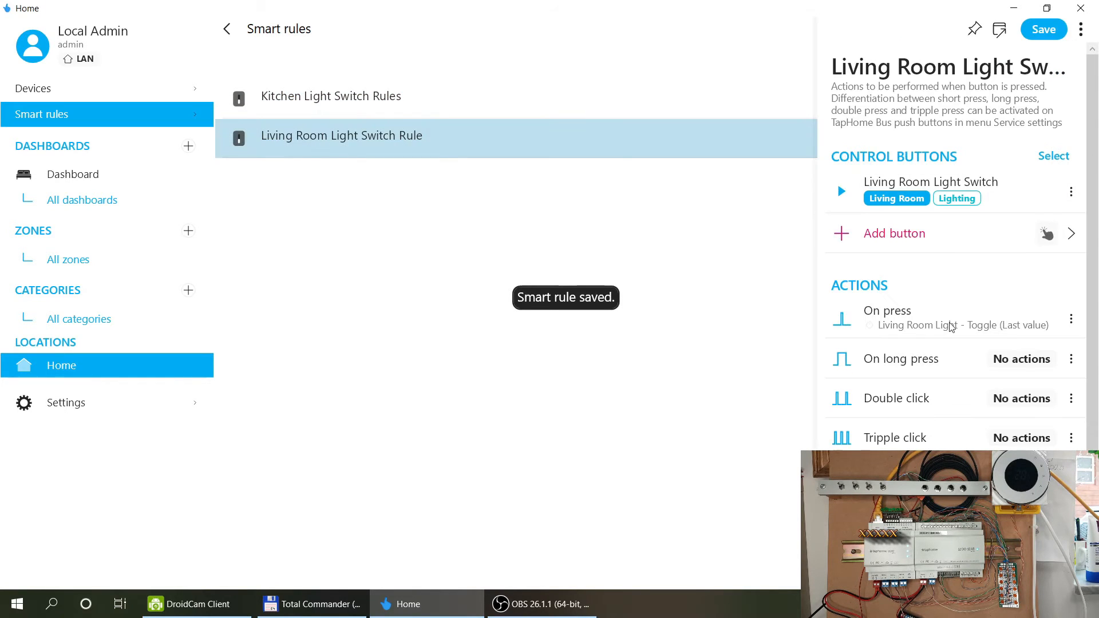
Add a long-press action that switches Kitchen Light and Living Room Light off.
click(921, 357)
click(898, 102)
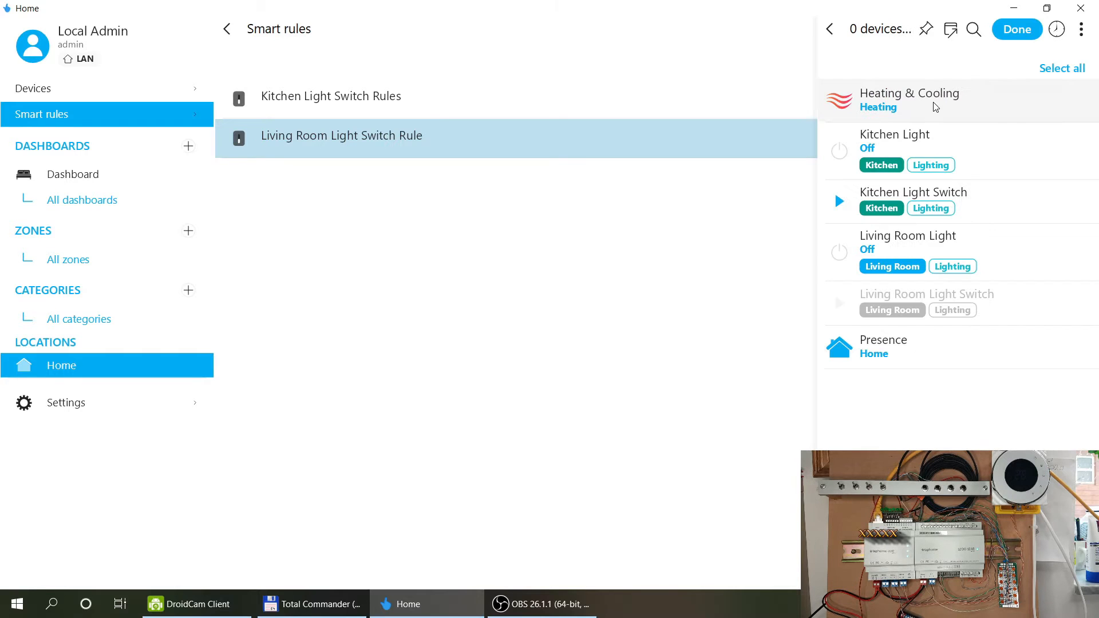
click(930, 136)
click(954, 232)
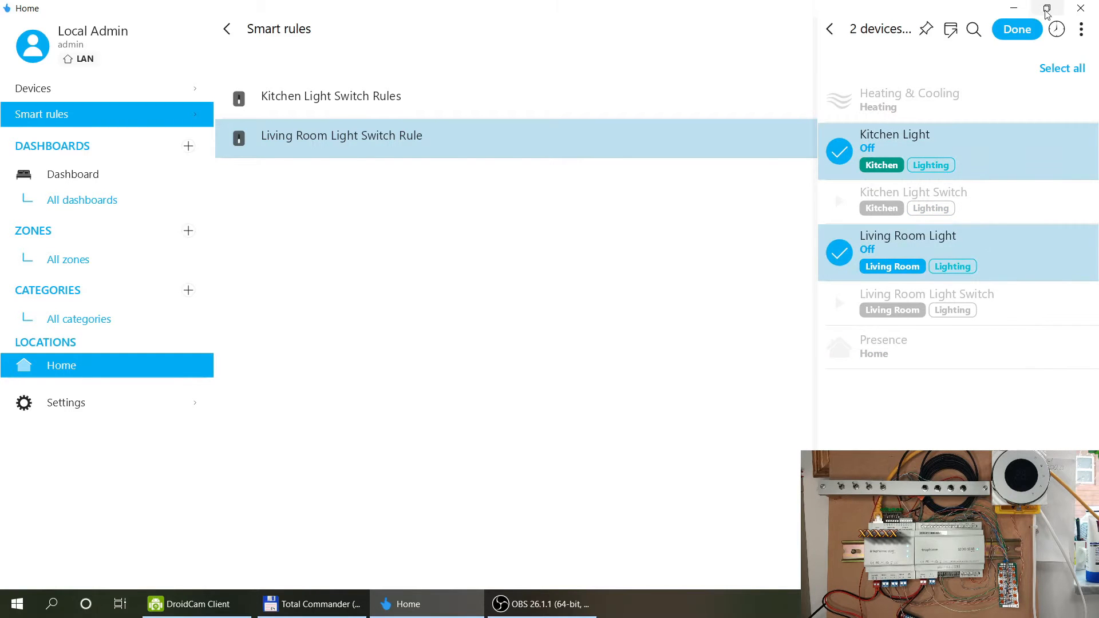
click(1017, 29)
click(1067, 33)
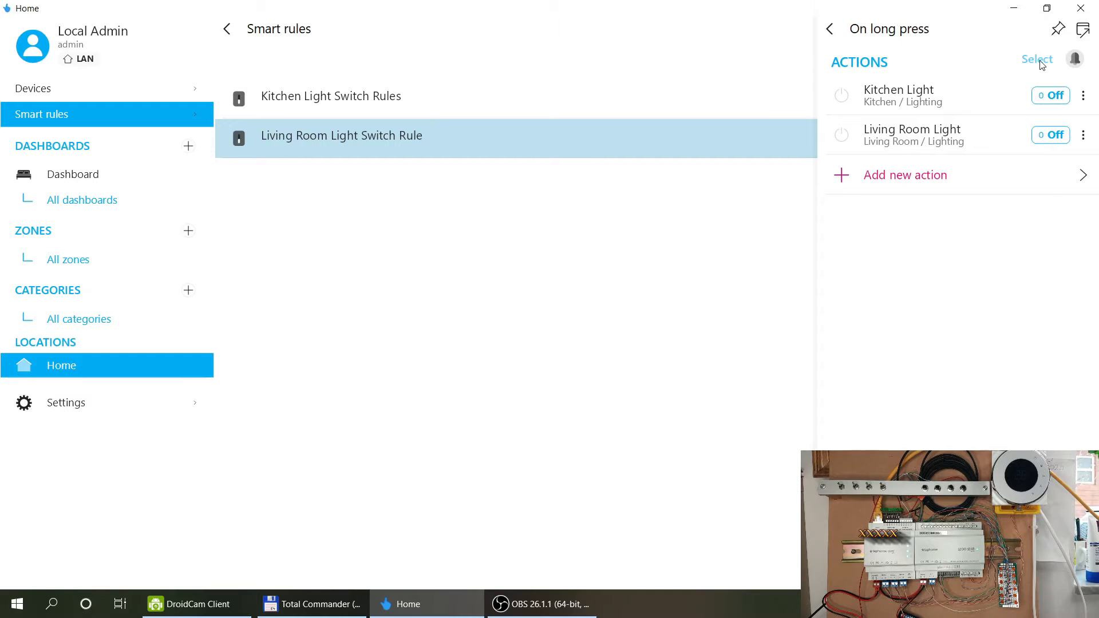
Add and then remove a notification action, and save the Living Room Light Switch Rule.
click(1075, 61)
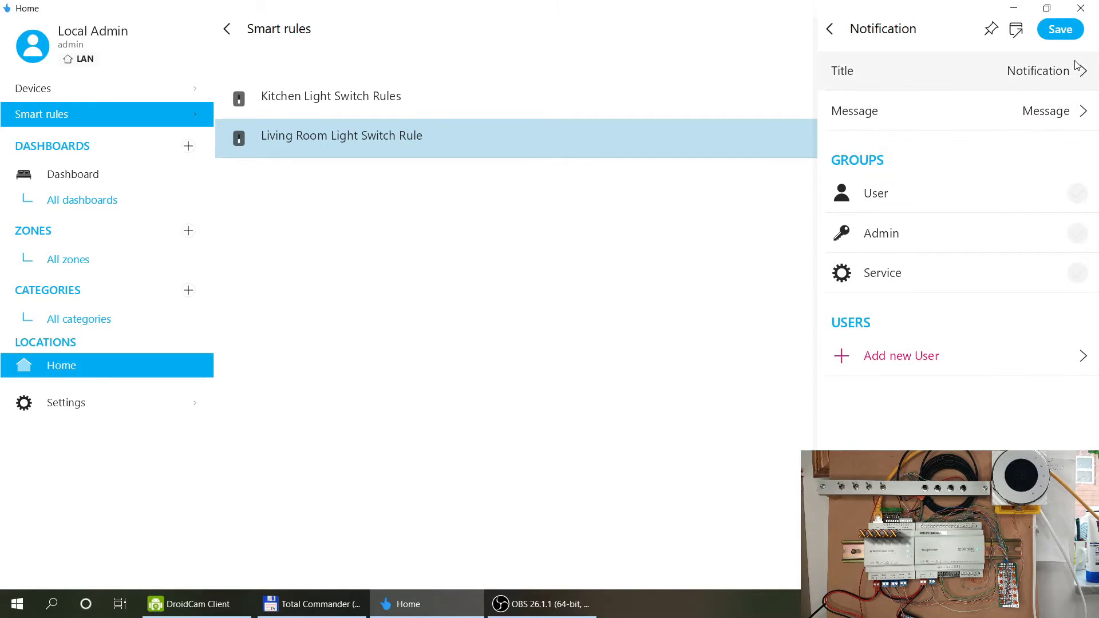
click(831, 29)
click(633, 324)
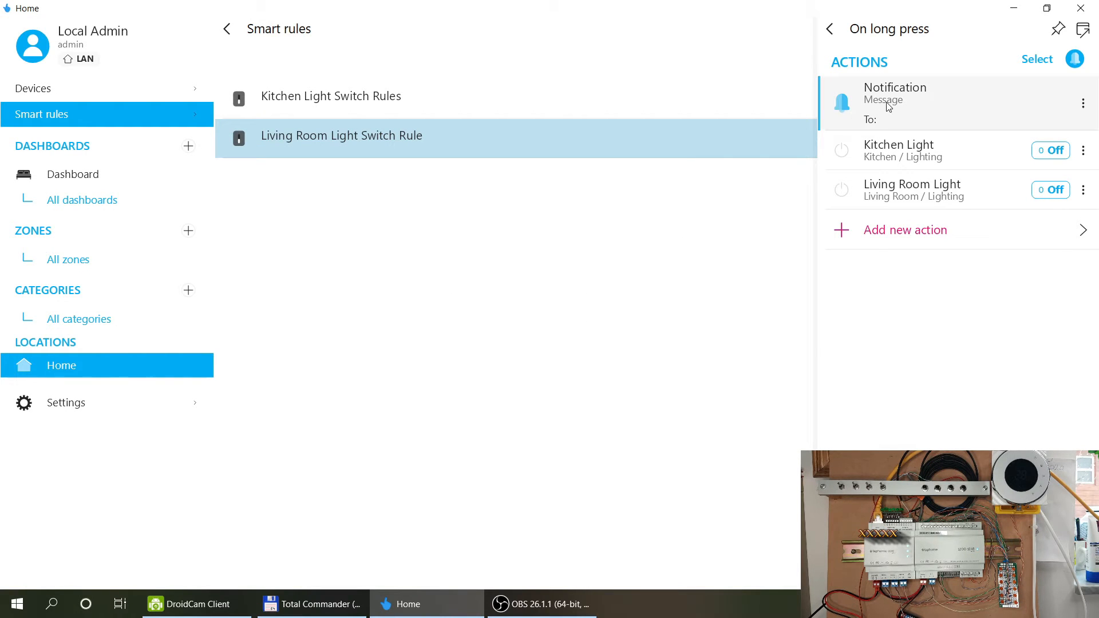
click(1074, 59)
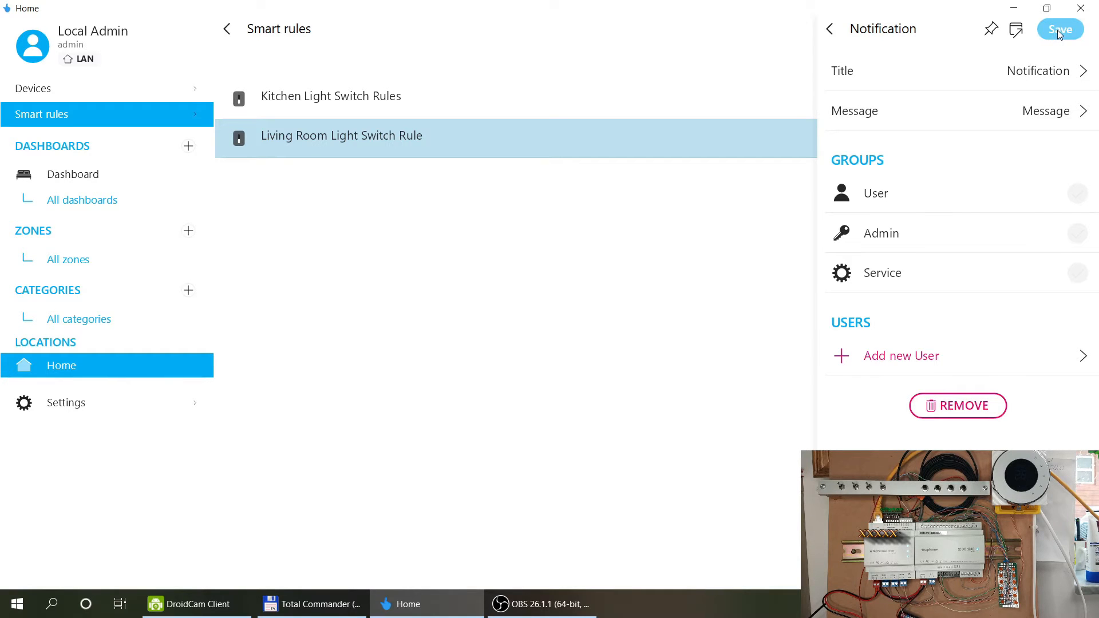
click(970, 407)
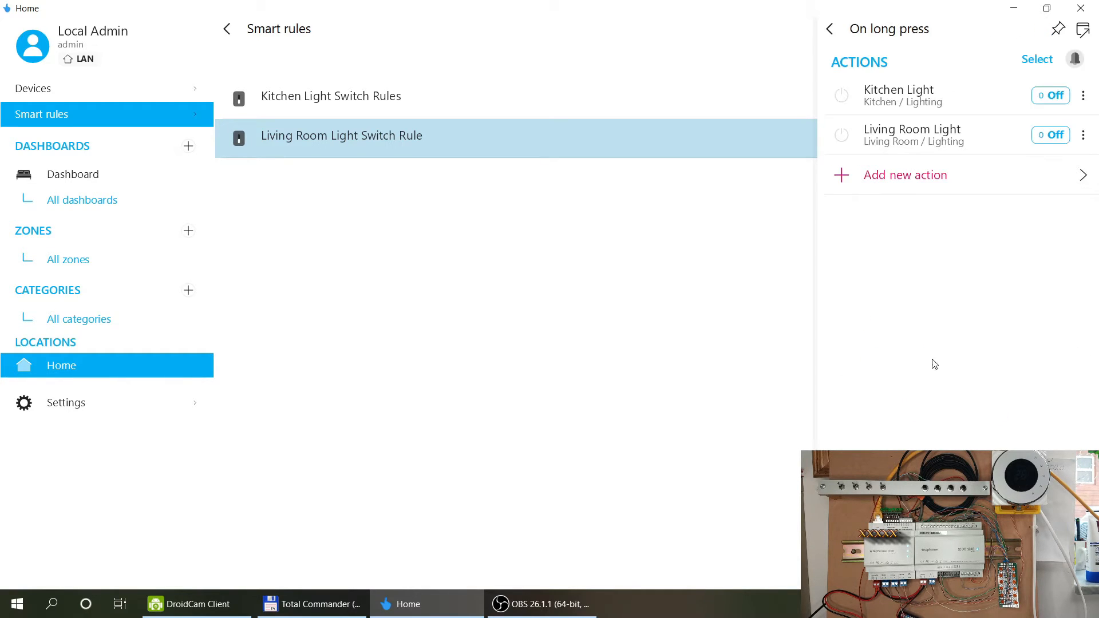
click(829, 29)
click(1042, 29)
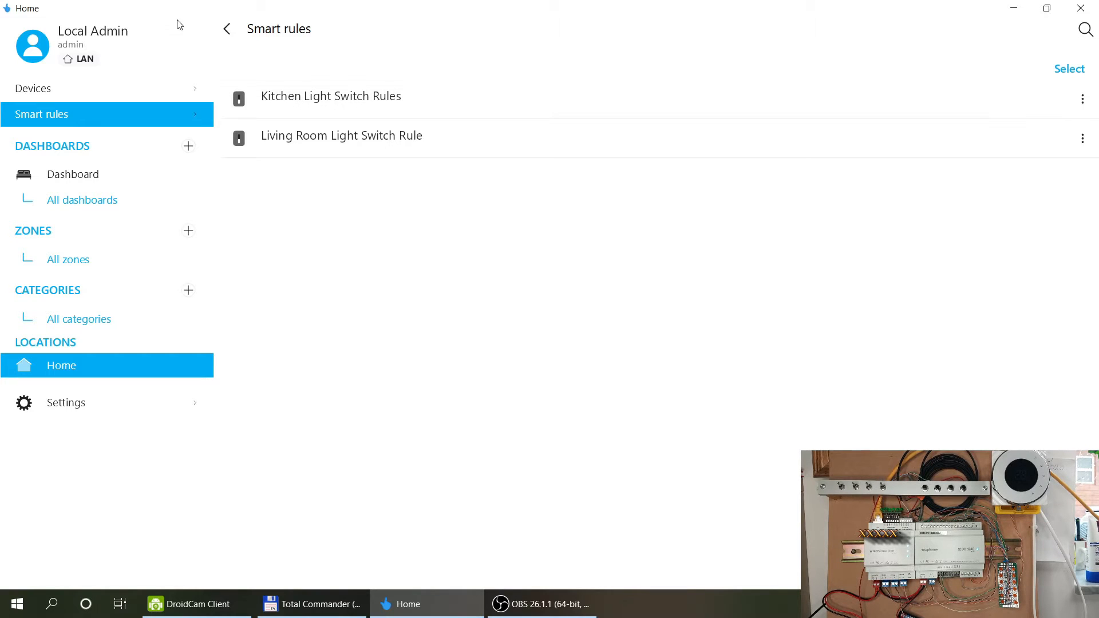
Open Kitchen Light's details, check today's activity log, and show its statistics.
click(226, 29)
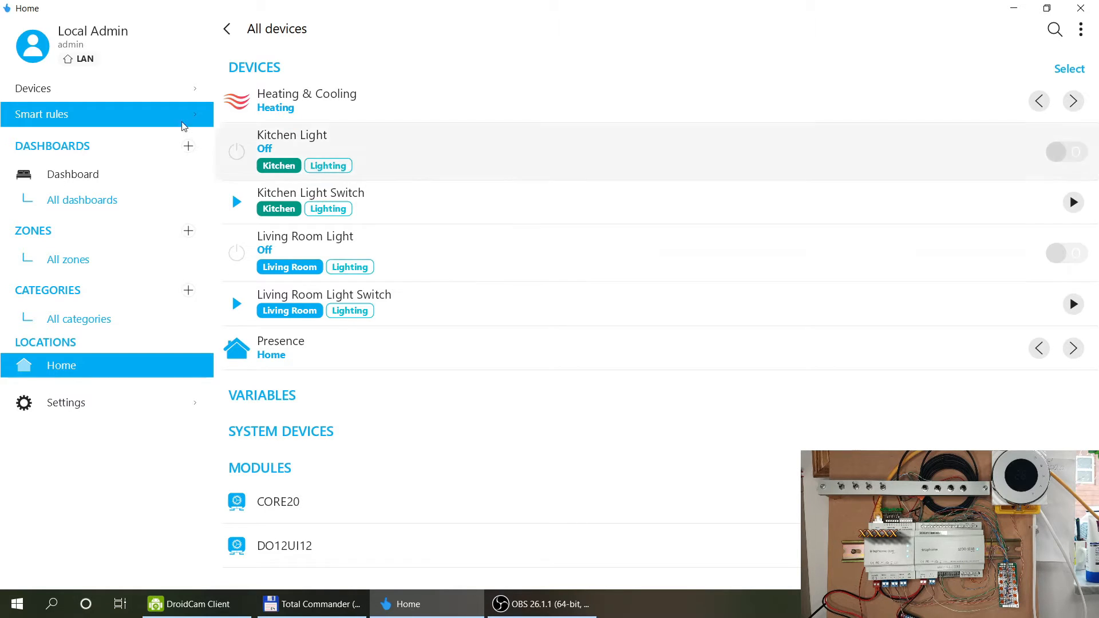
click(78, 115)
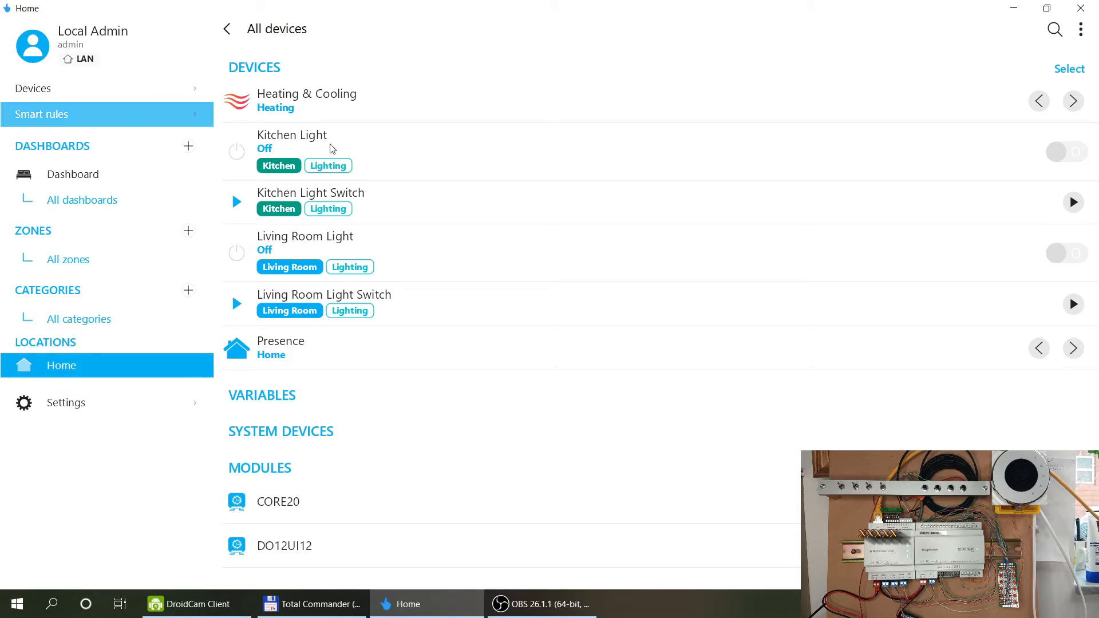
click(410, 149)
click(410, 210)
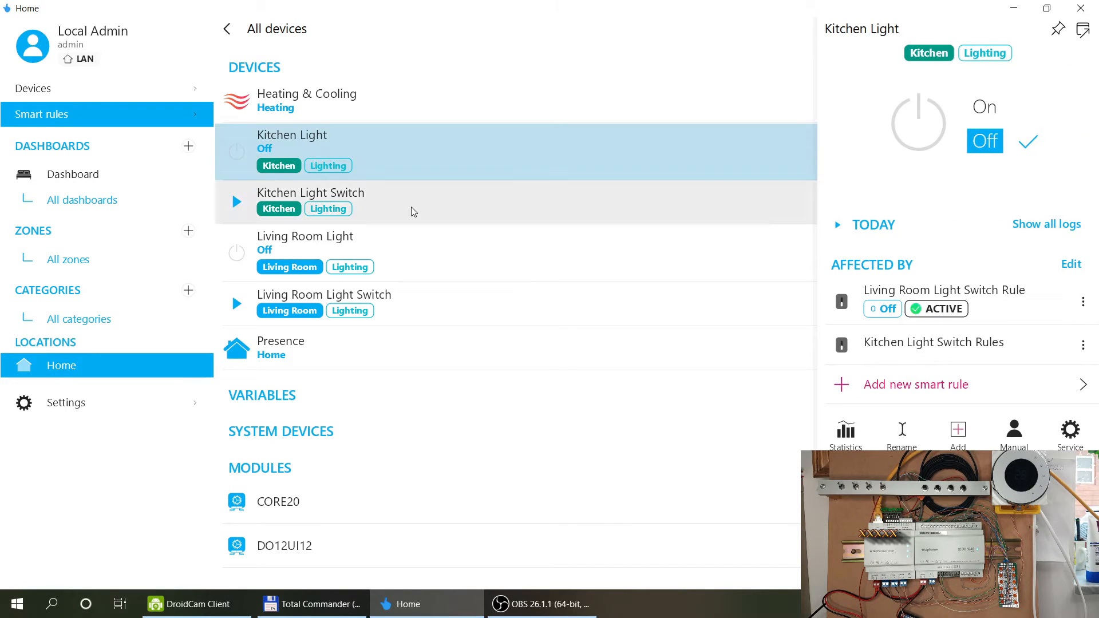
click(543, 166)
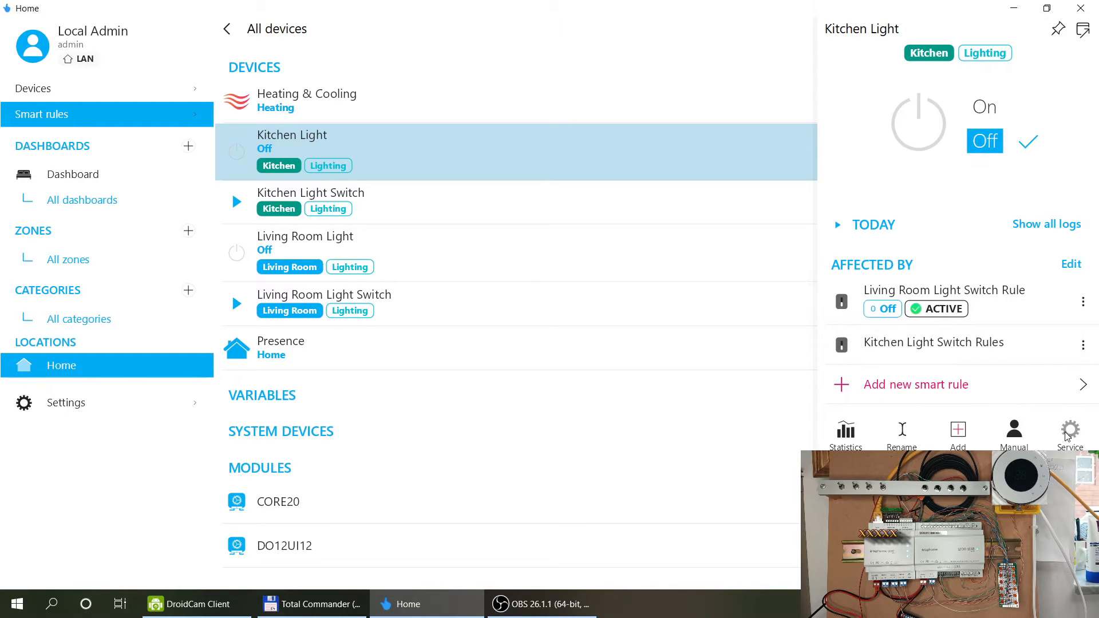
click(836, 225)
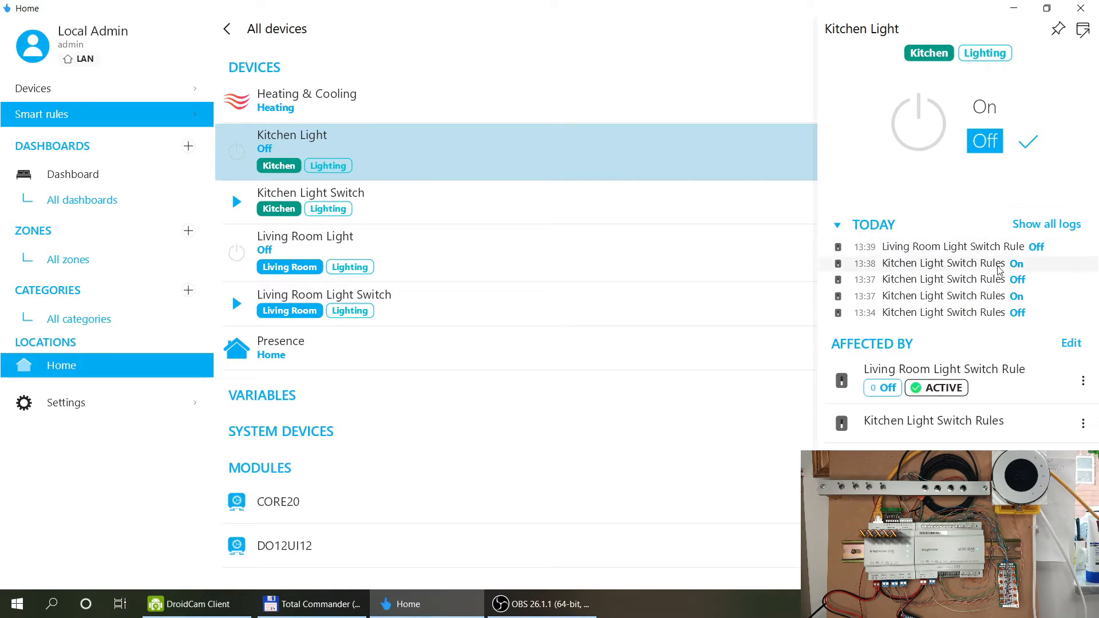
click(837, 226)
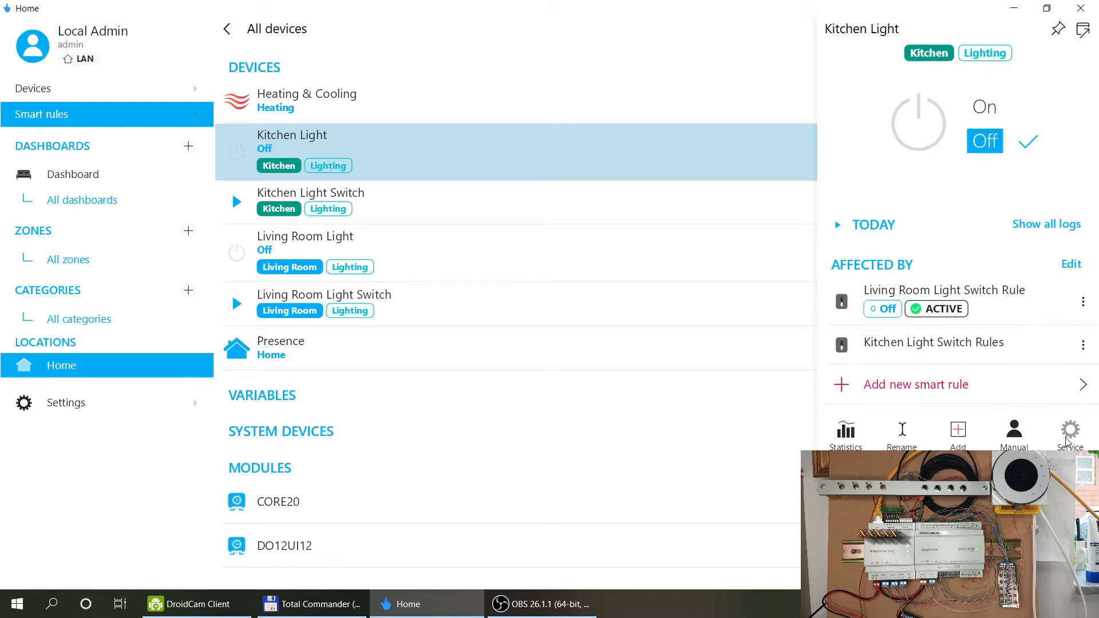
click(846, 438)
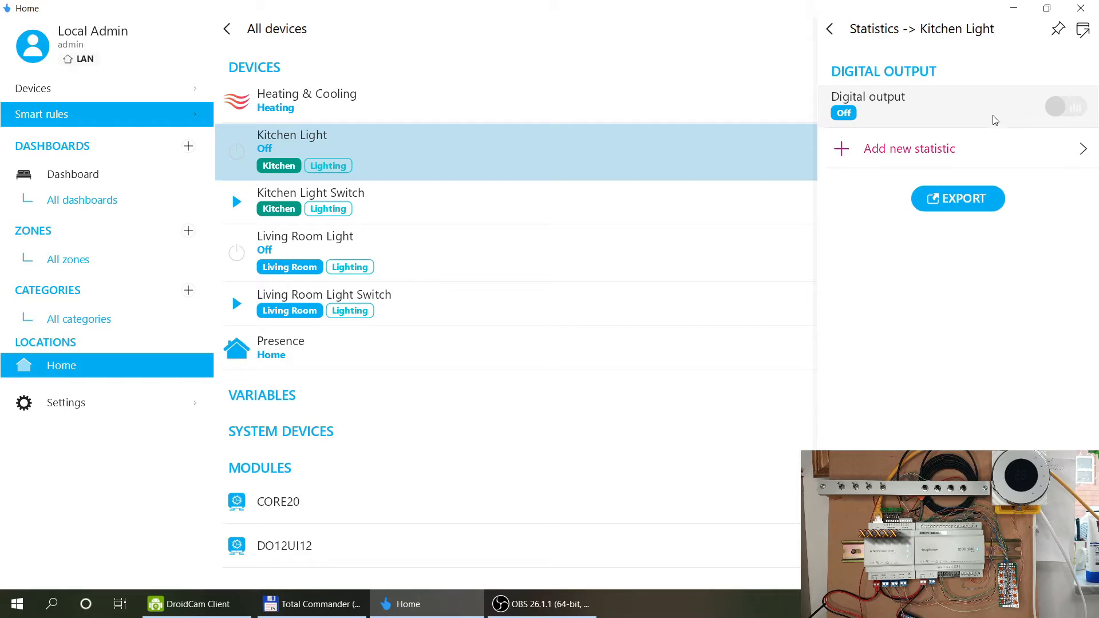
Leave Kitchen Light's statistics, review its service settings, then return to the Devices section.
click(830, 27)
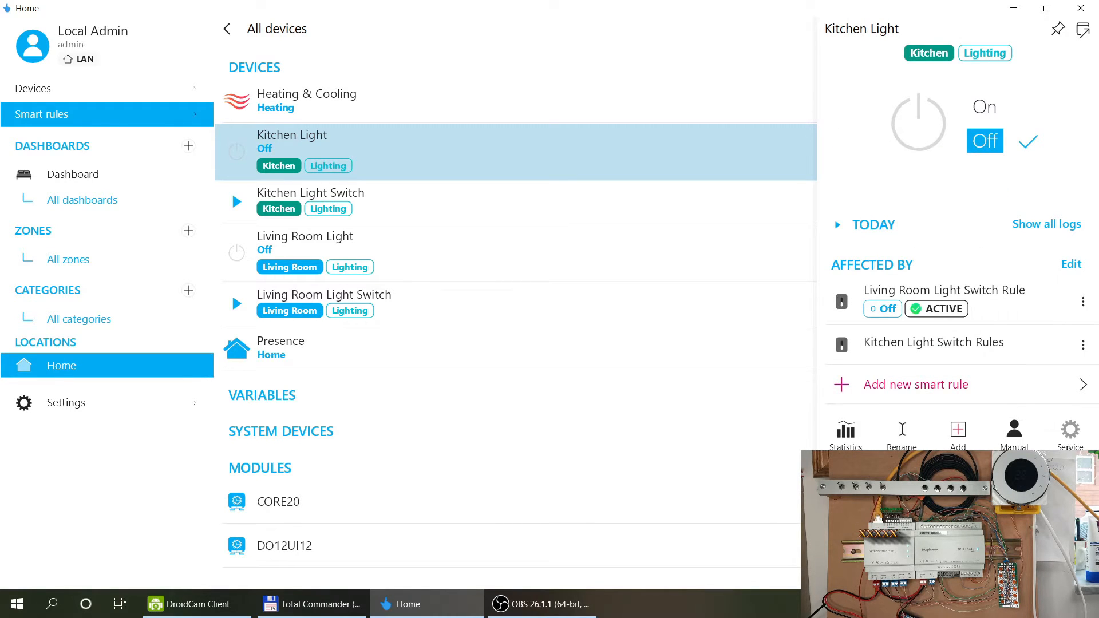
click(1068, 438)
drag(1095, 282, 1091, 404)
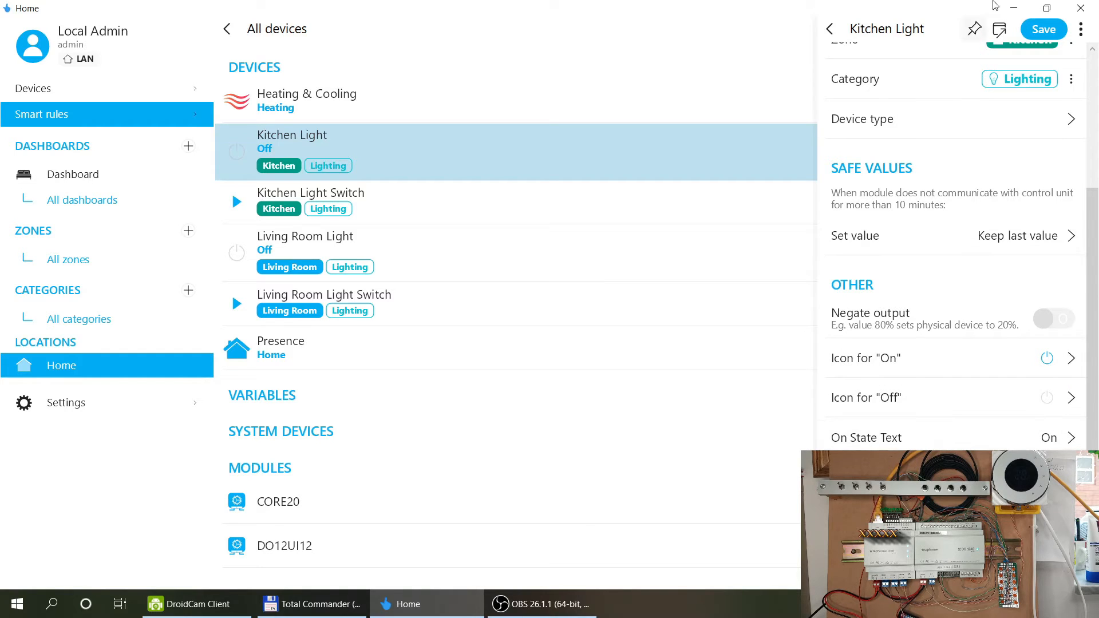
click(830, 29)
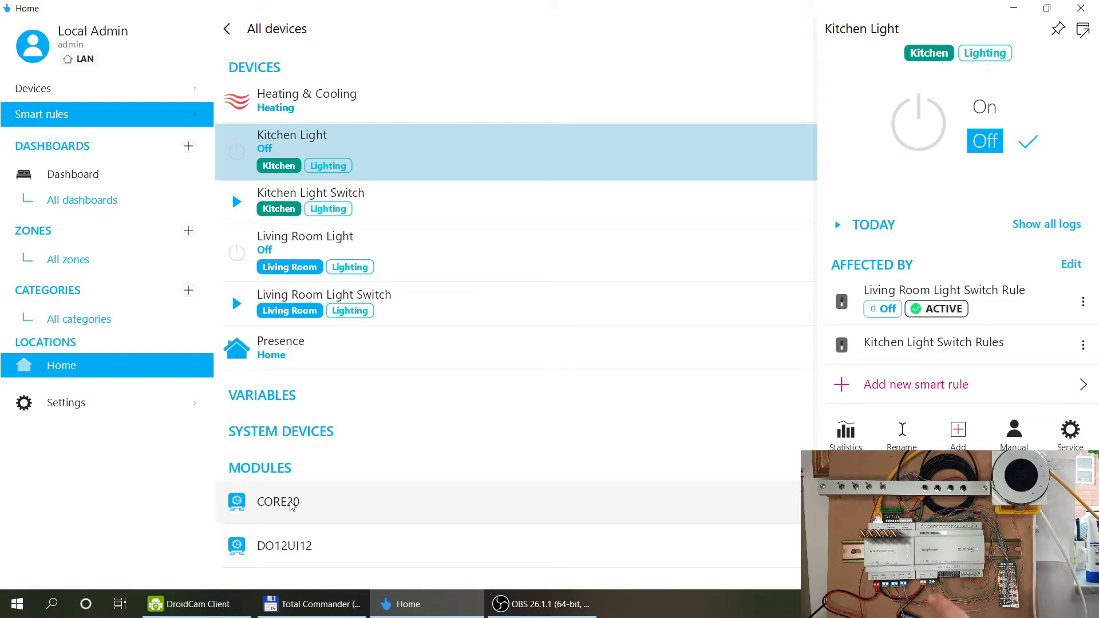
click(77, 96)
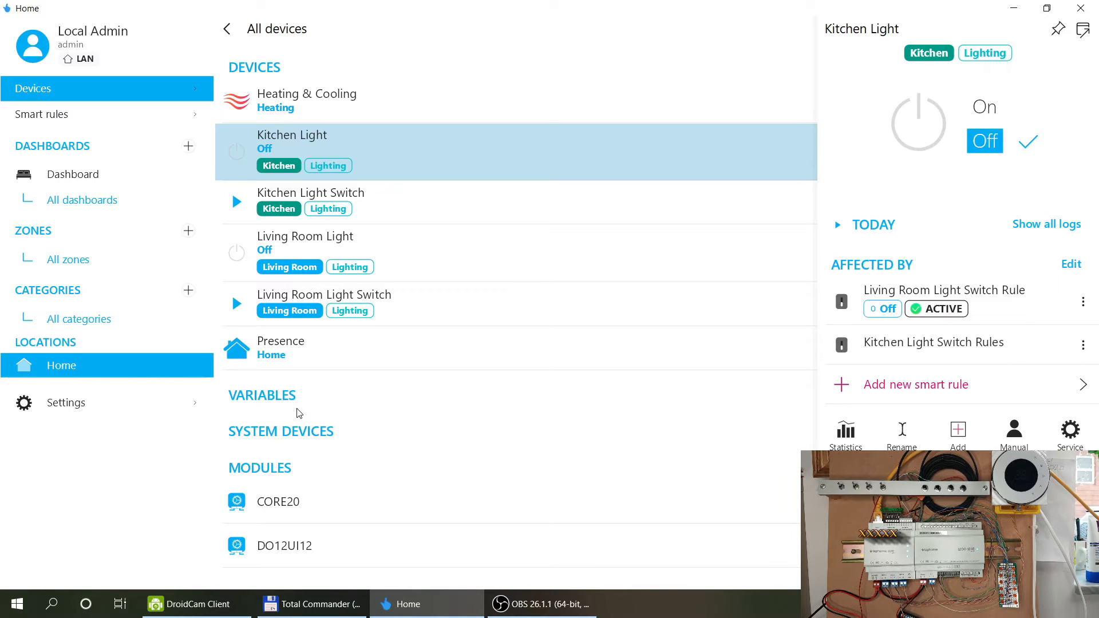
Set CORE20's input UI1 to work as a Reed Contact.
click(270, 507)
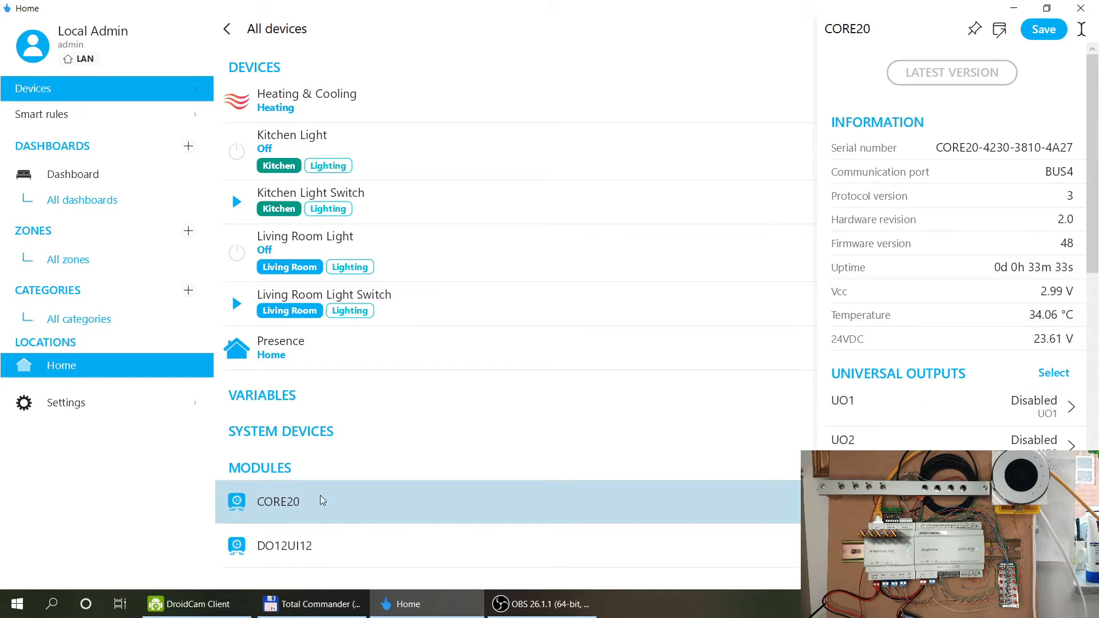
scroll(974, 309, down, 10)
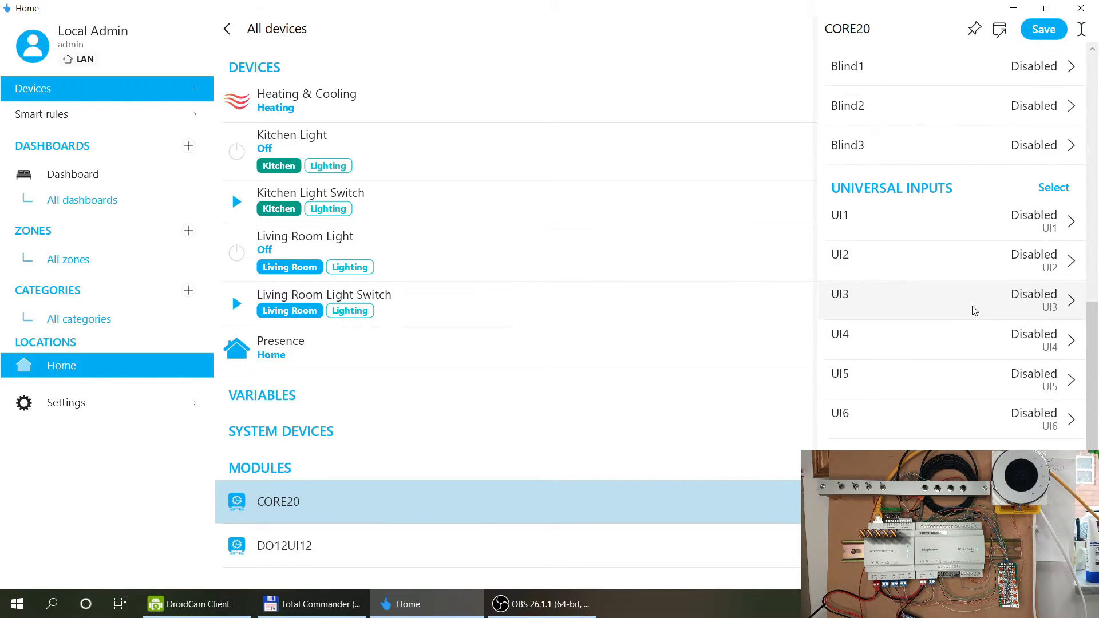
click(914, 226)
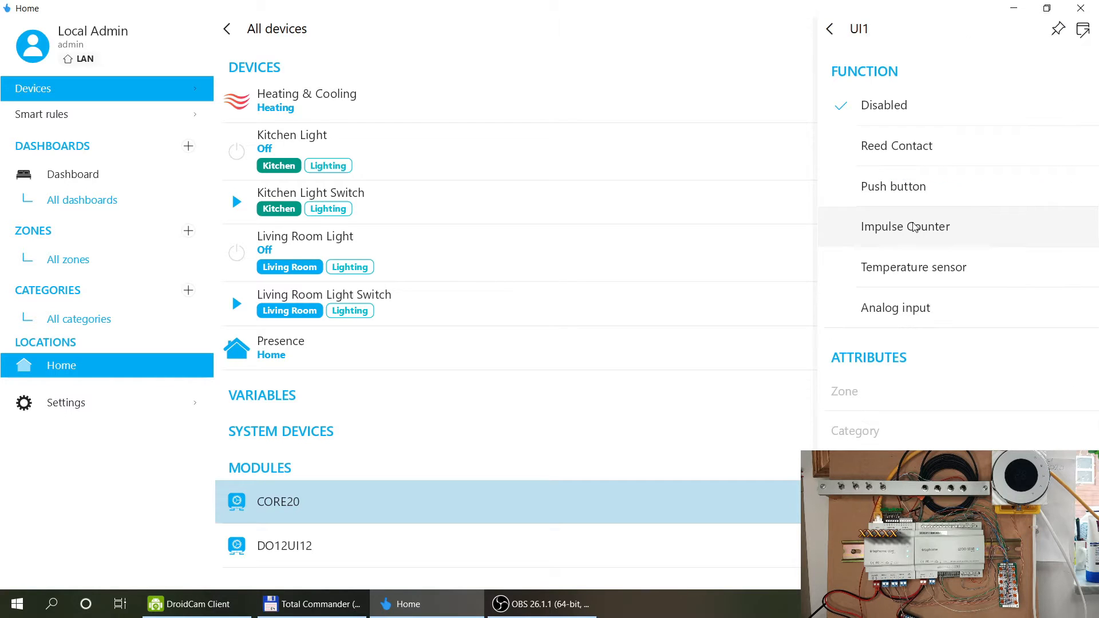
click(922, 151)
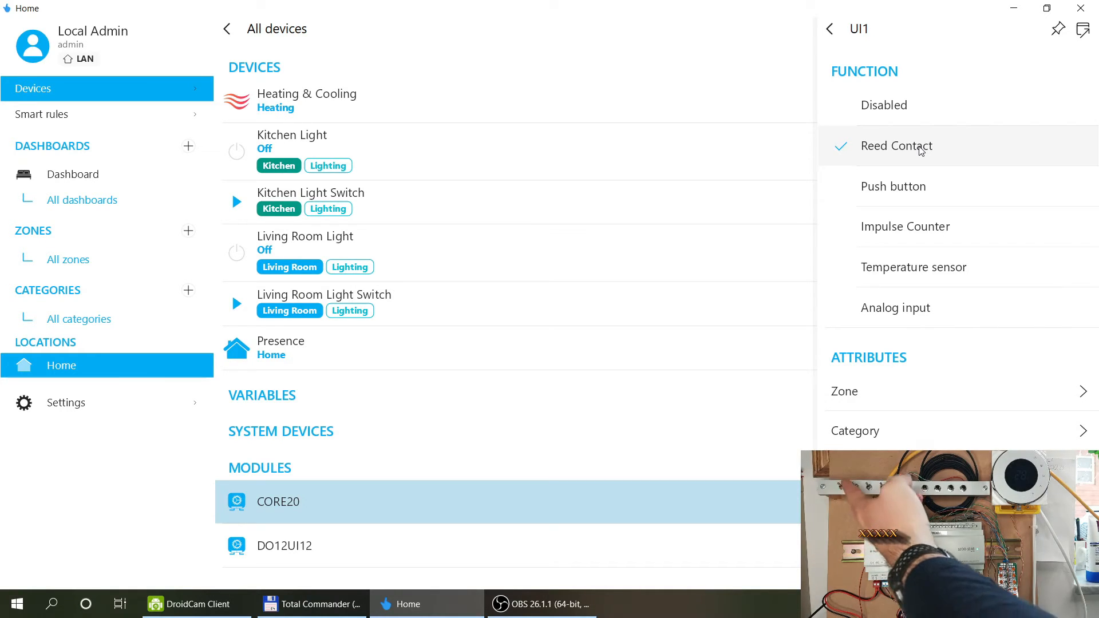
Assign UI1 to a new Whole House zone and the Safety category.
click(933, 389)
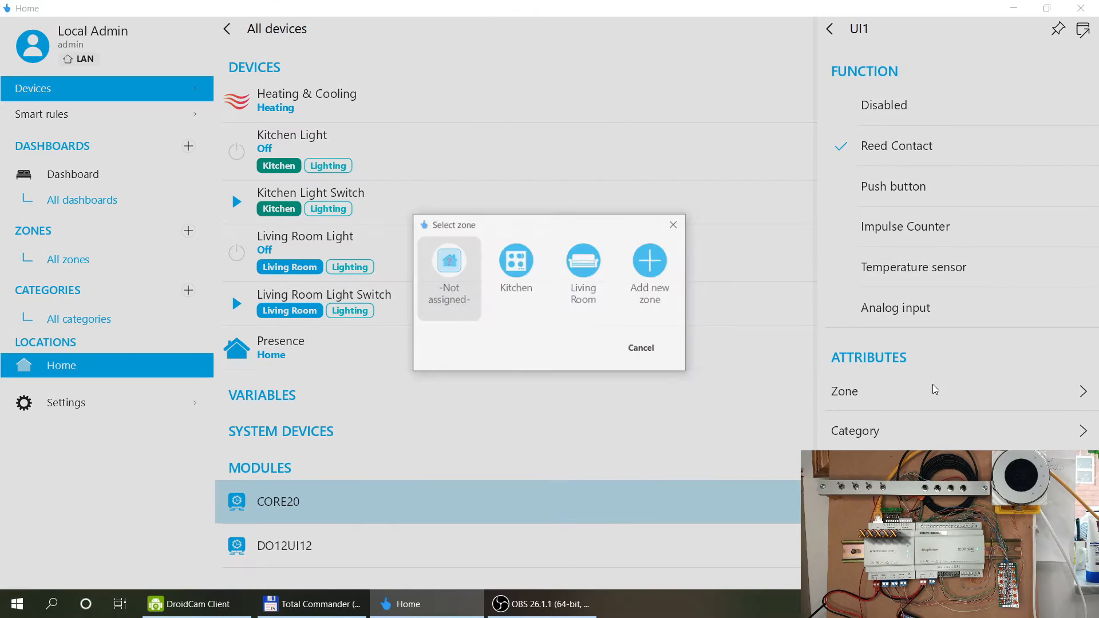
click(646, 261)
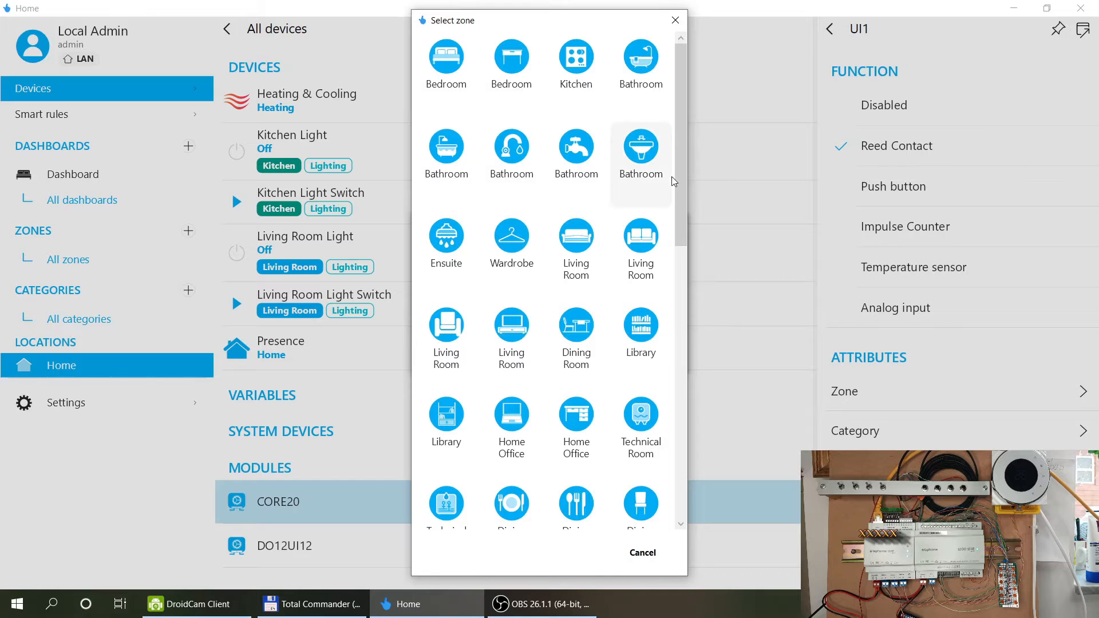
drag(681, 174, 682, 463)
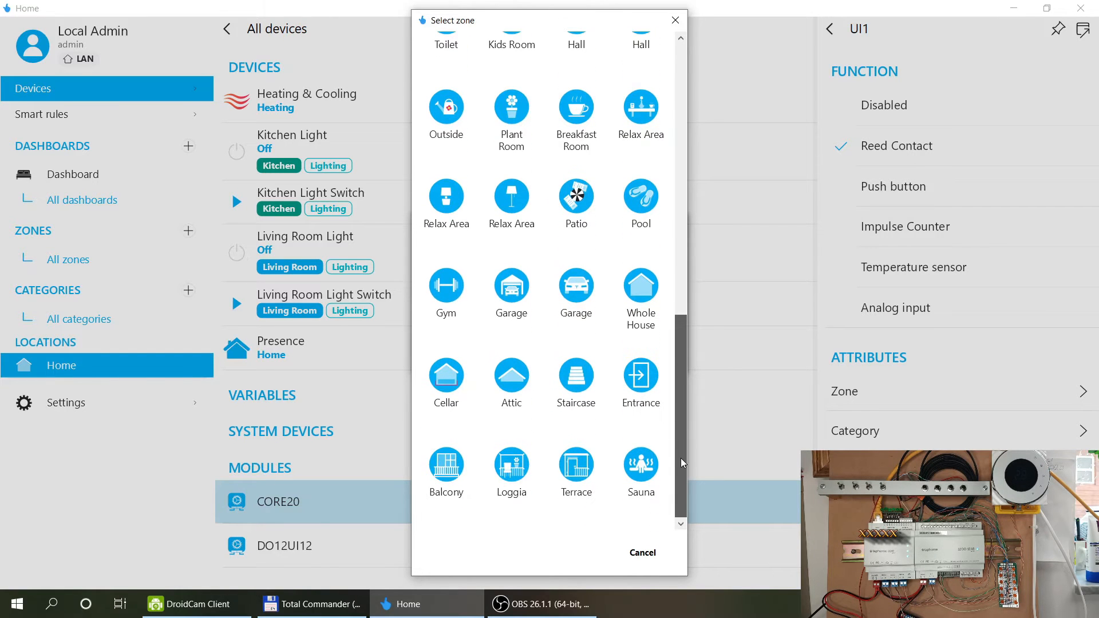
click(660, 306)
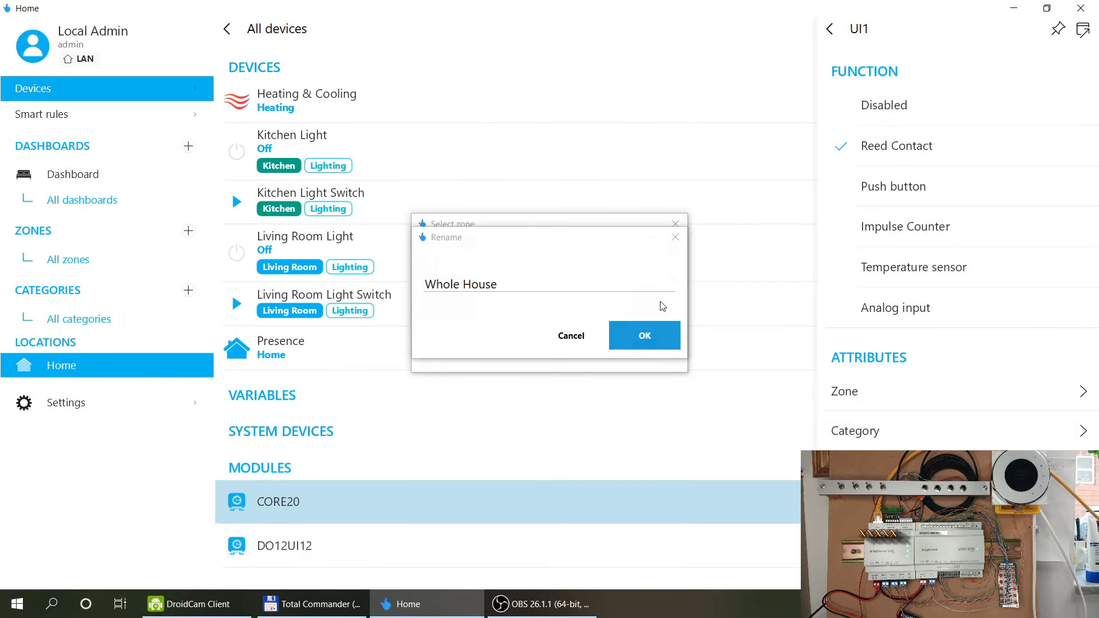
click(656, 330)
click(889, 440)
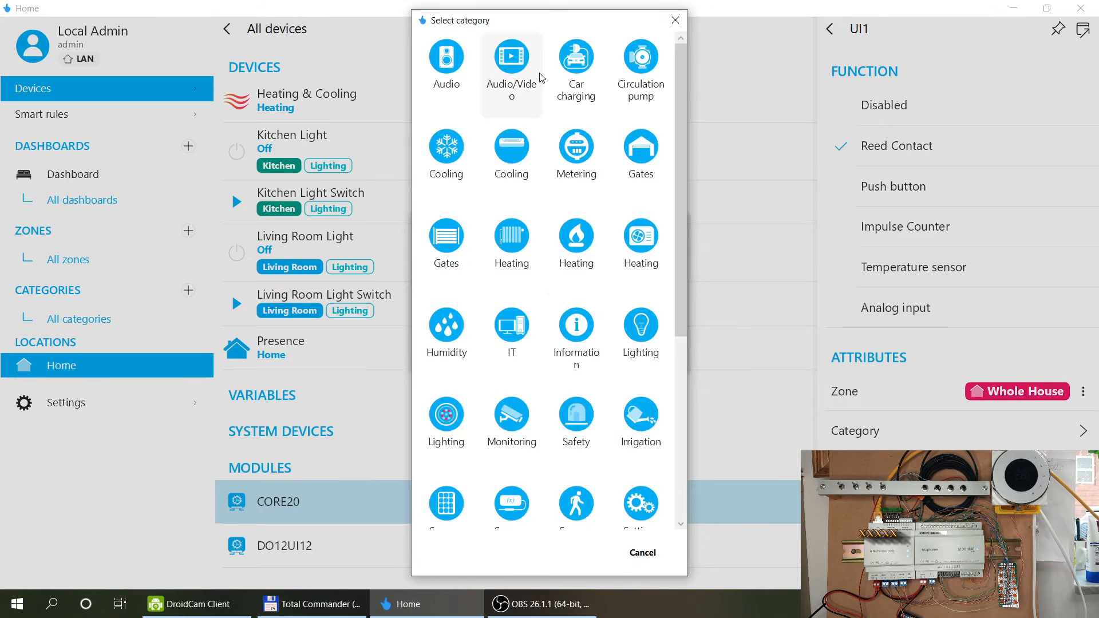
drag(682, 102, 674, 243)
click(575, 176)
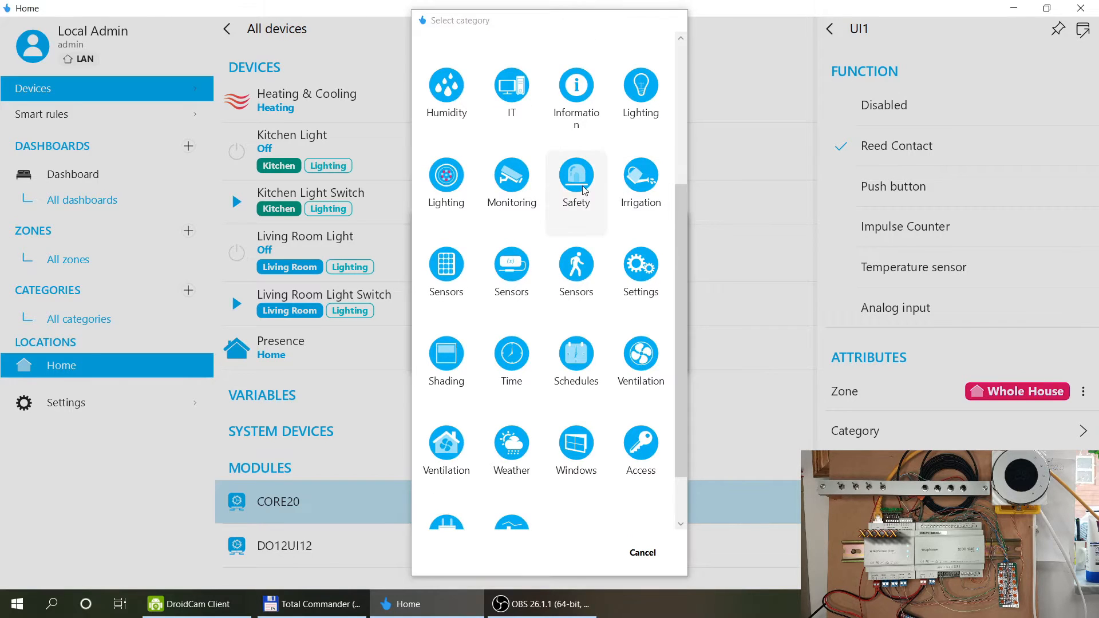
click(645, 336)
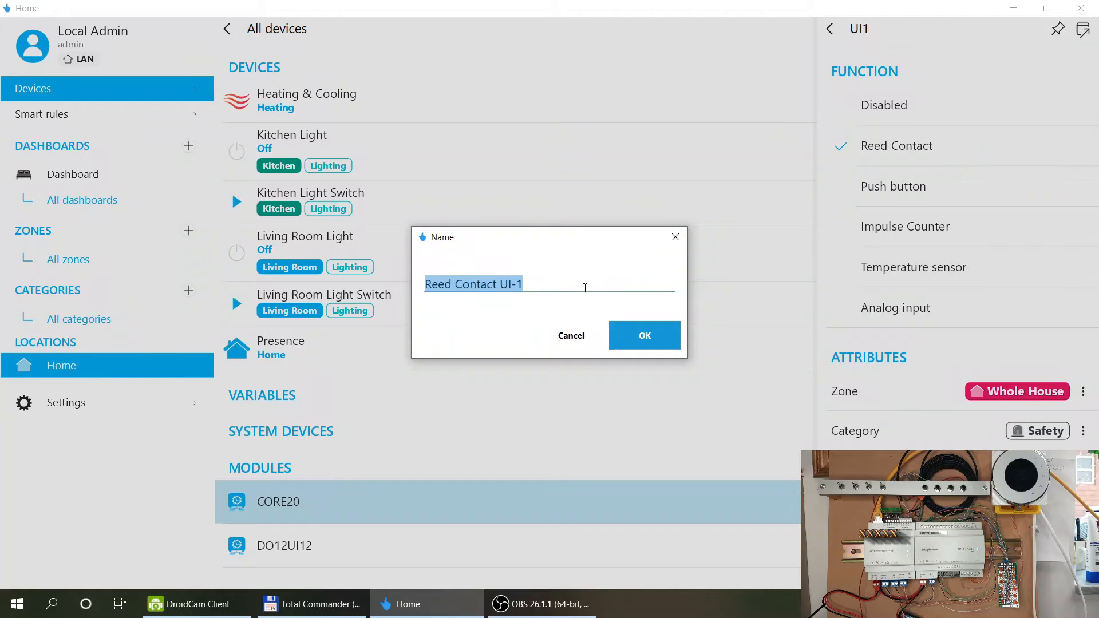
Replace the name 'Reed Contact UI-1' with 'Security Alarm Armed Input'.
text(Se)
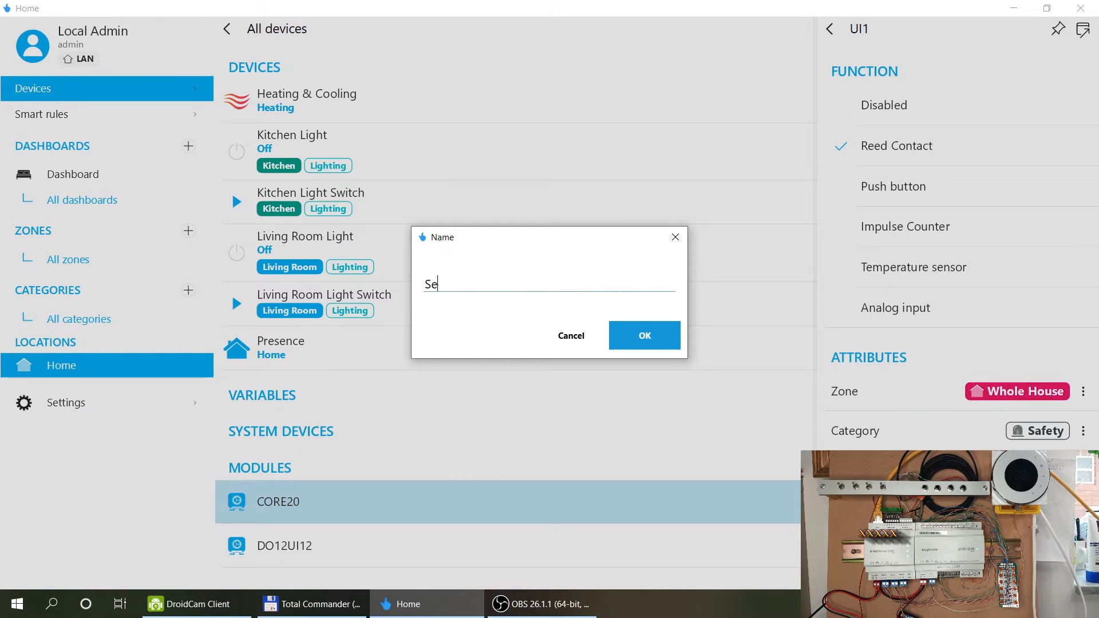
text(curity Alarm Armed Input)
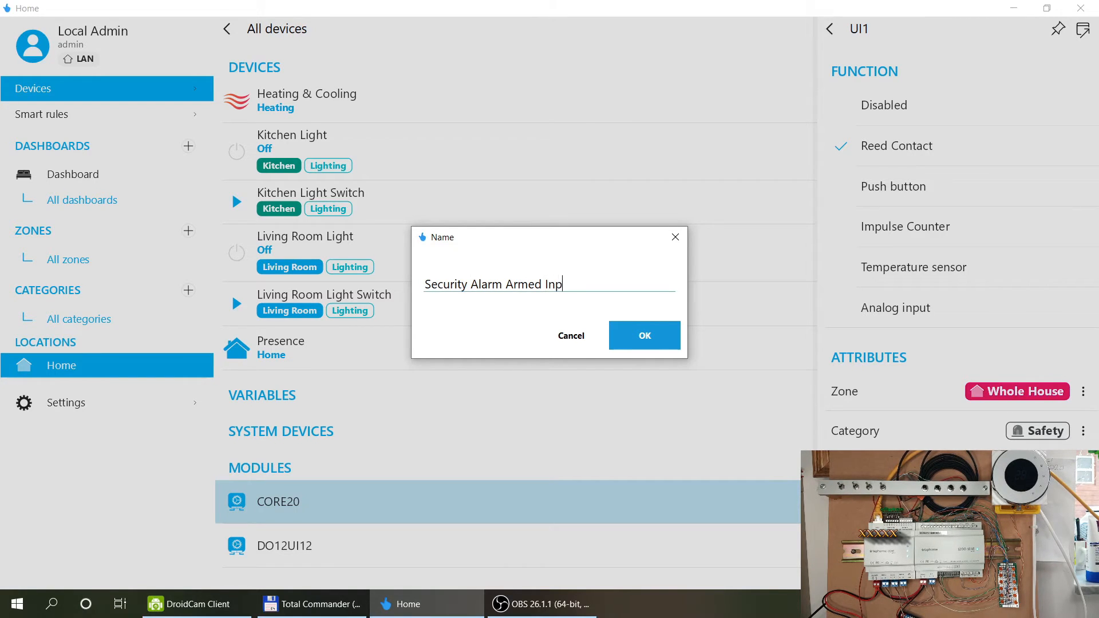
click(669, 338)
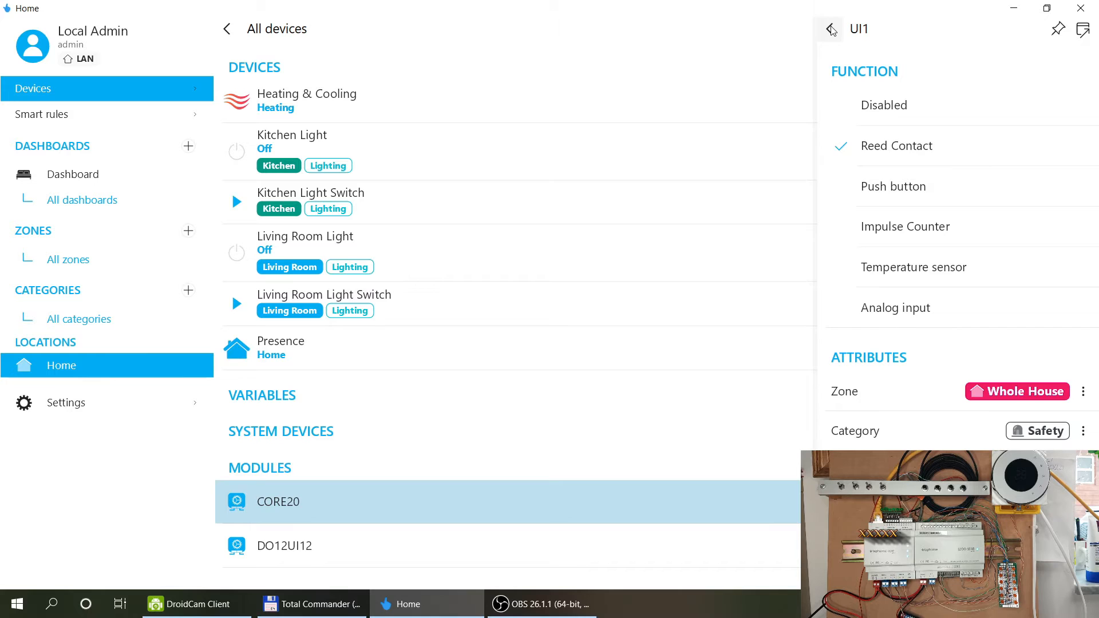
Add the input as a device and use a grey house icon for on, red alarm icon for off.
click(831, 30)
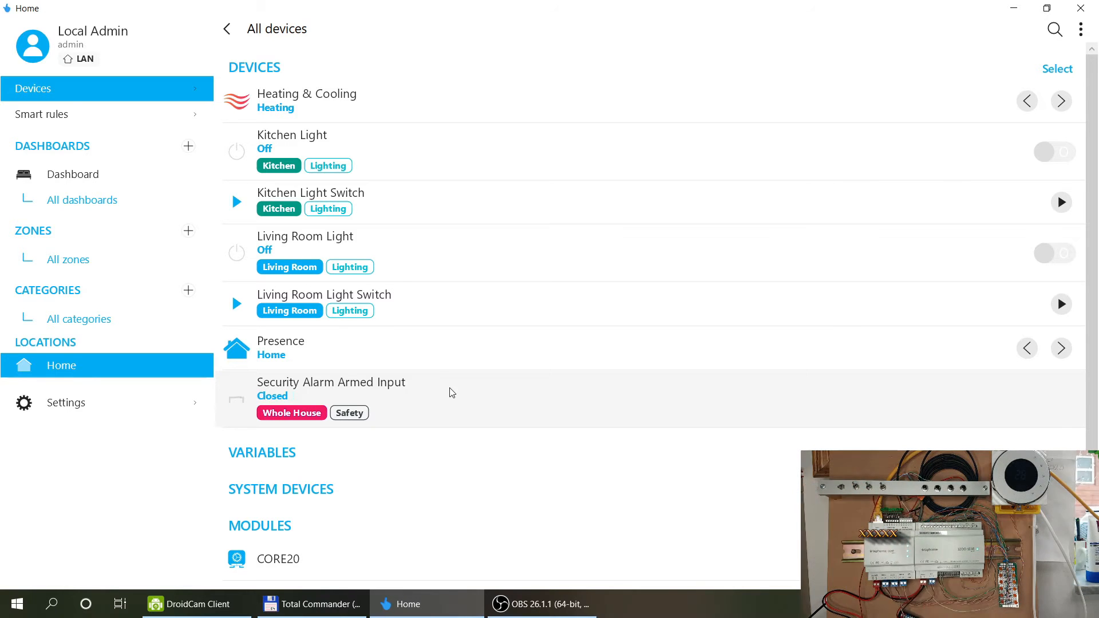
click(506, 392)
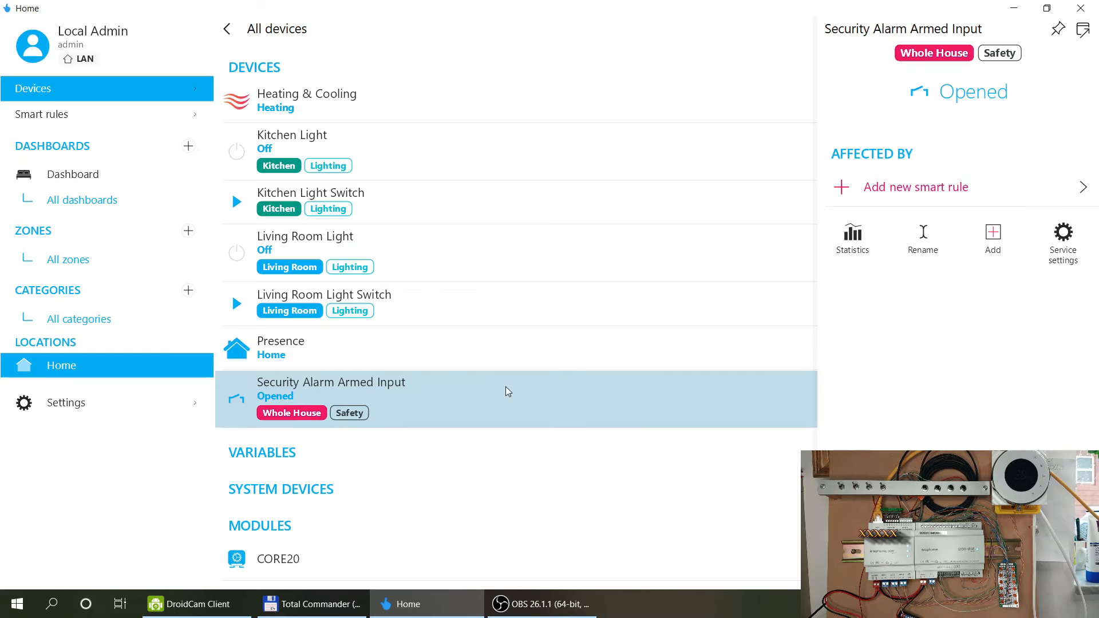
click(1063, 235)
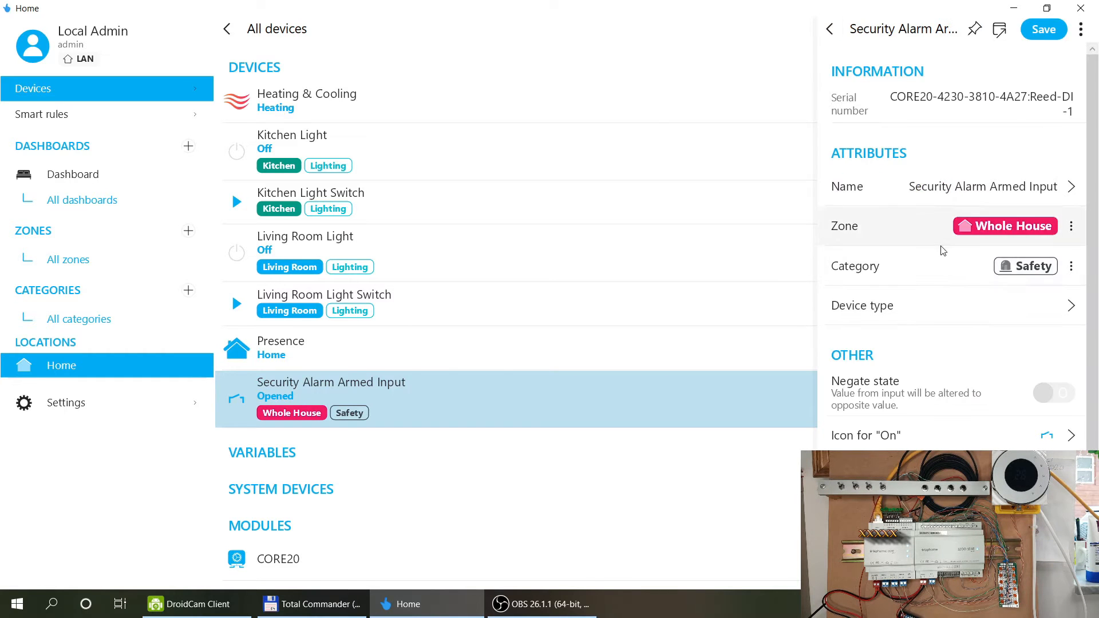
scroll(941, 255, down, 1)
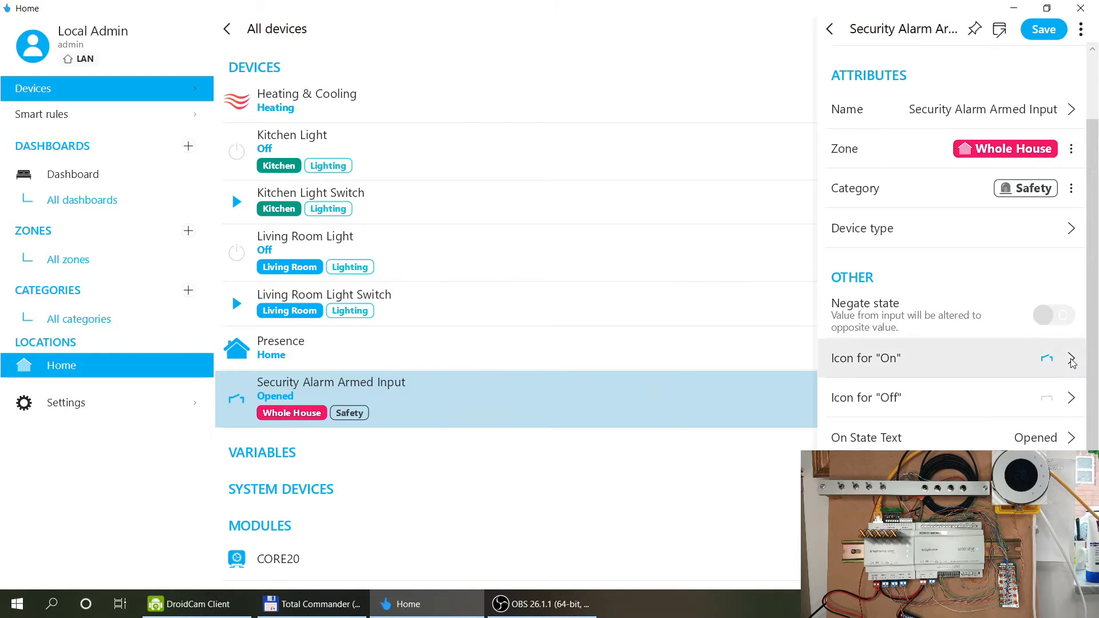
click(1071, 362)
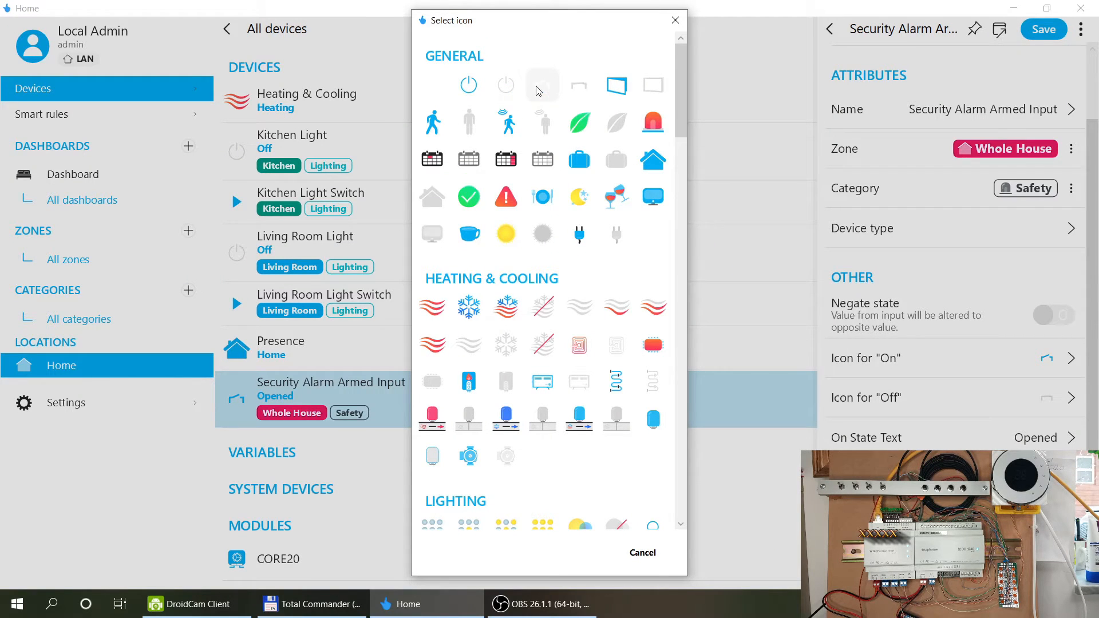
click(432, 196)
click(1051, 399)
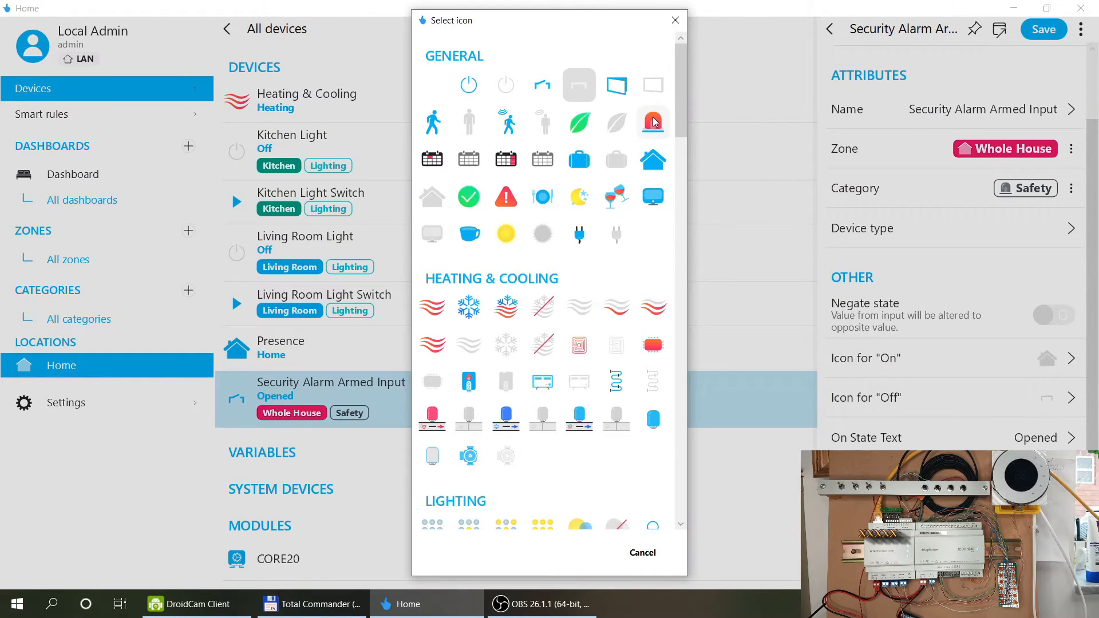
click(653, 122)
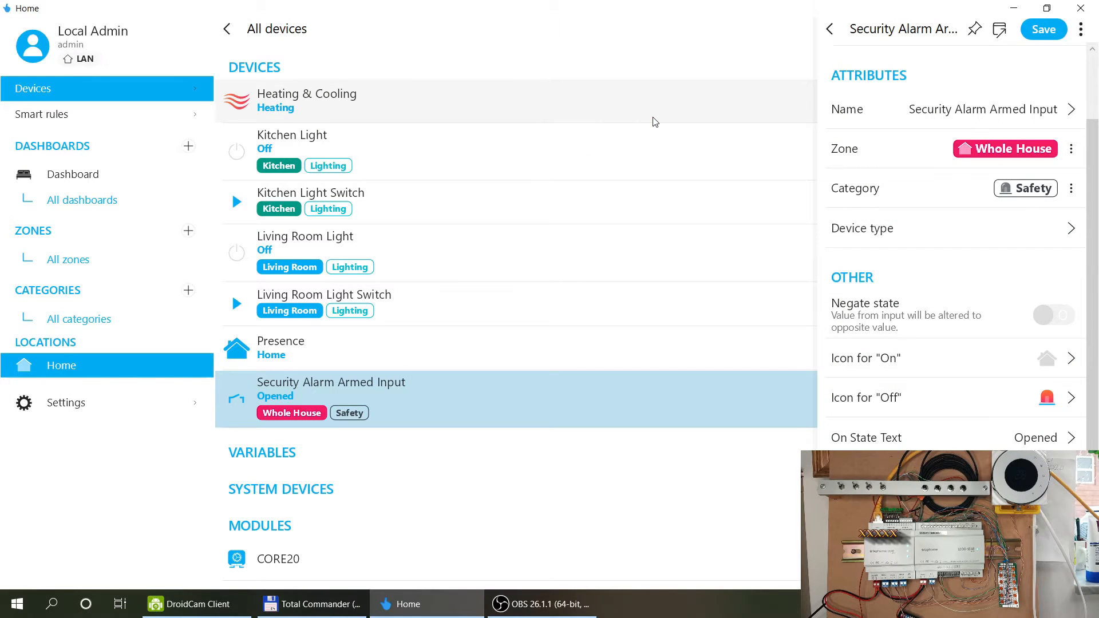
Set the on-state text to 'Not Armed' and off-state text to 'Armed', then save.
click(1045, 441)
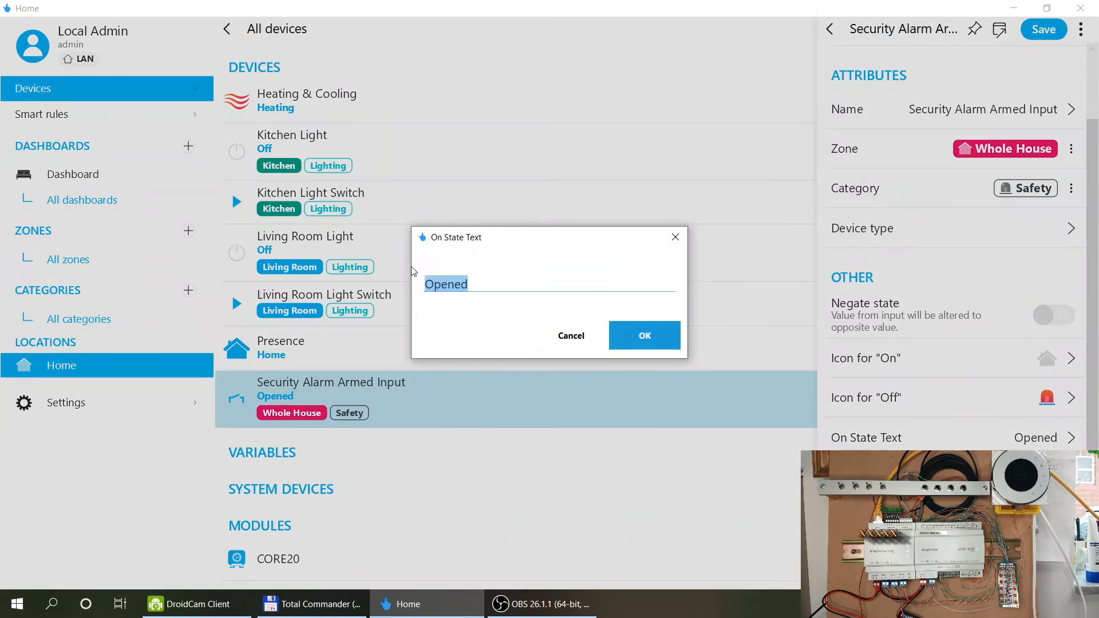
text(Not Arme)
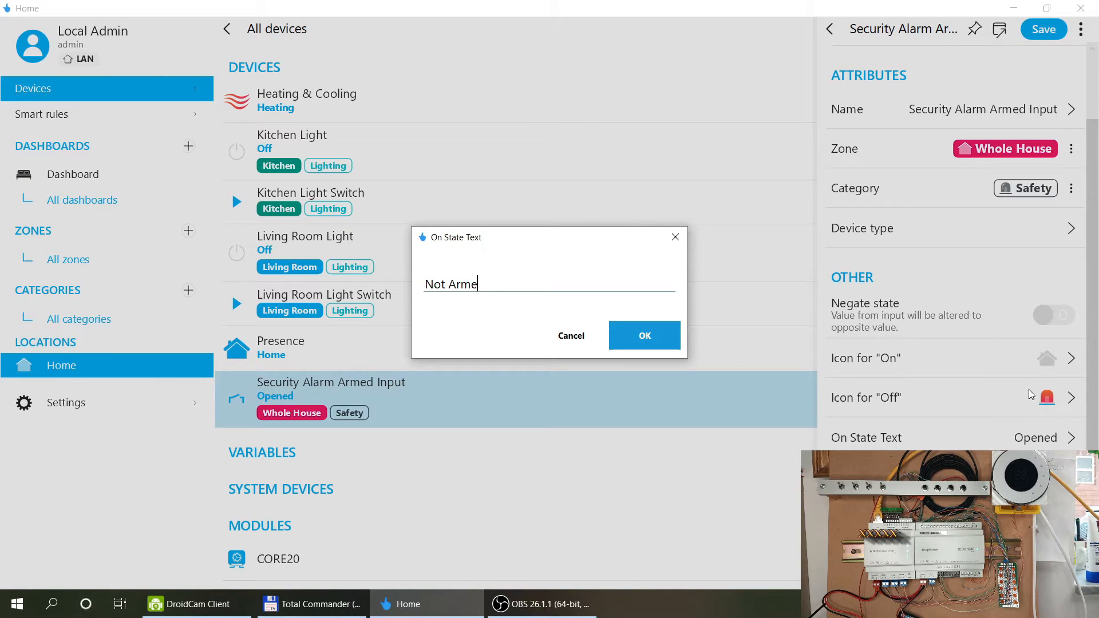
text(d)
click(639, 335)
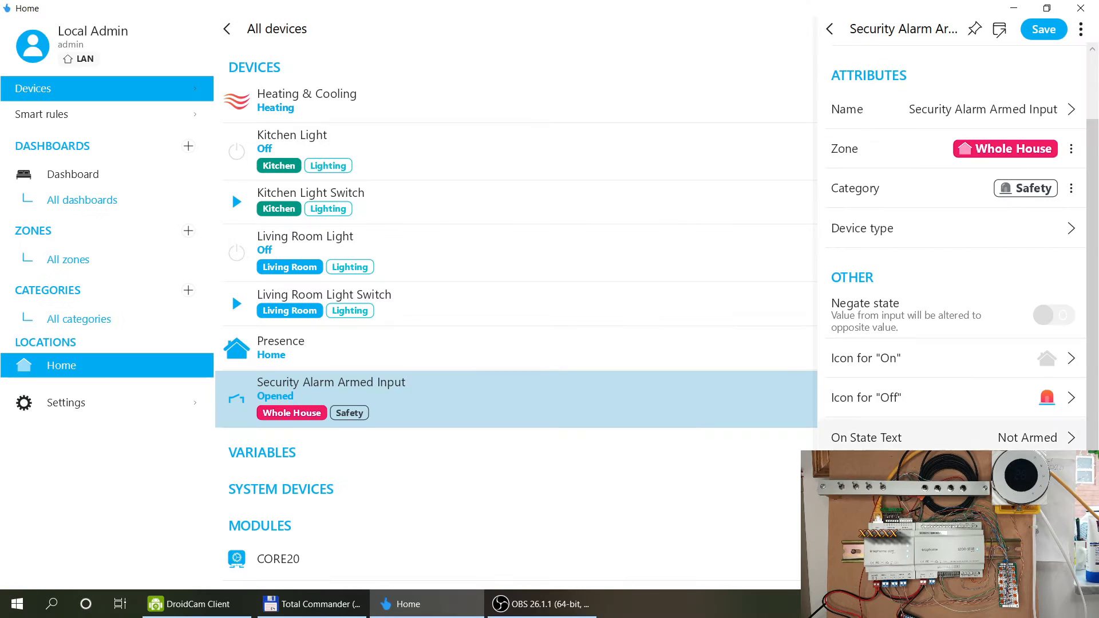
click(1045, 477)
text(Arme)
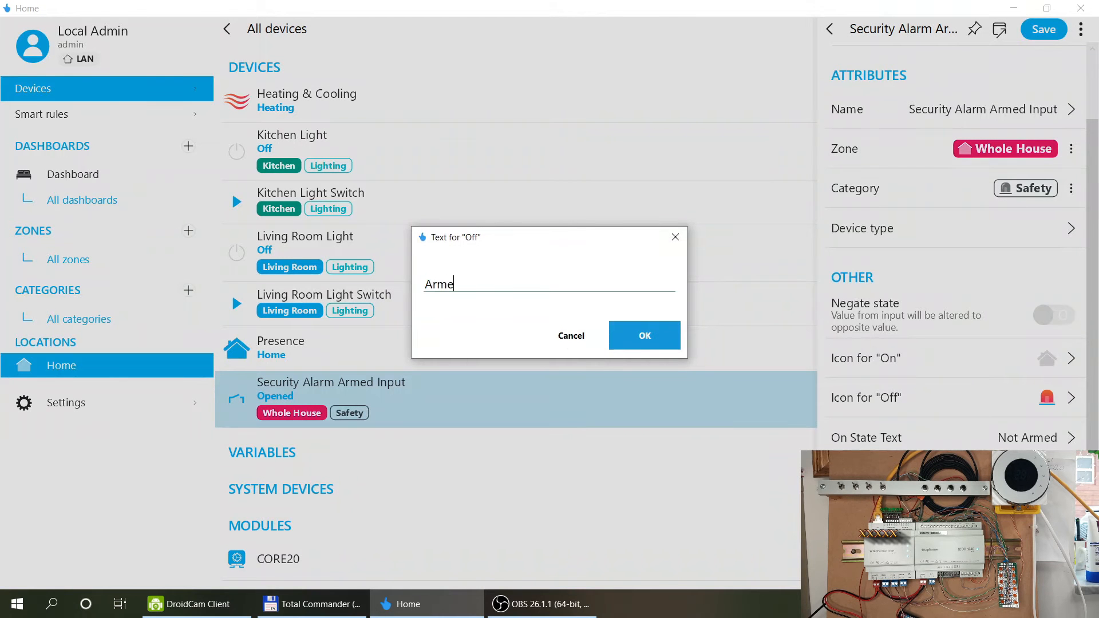
text(d)
click(635, 335)
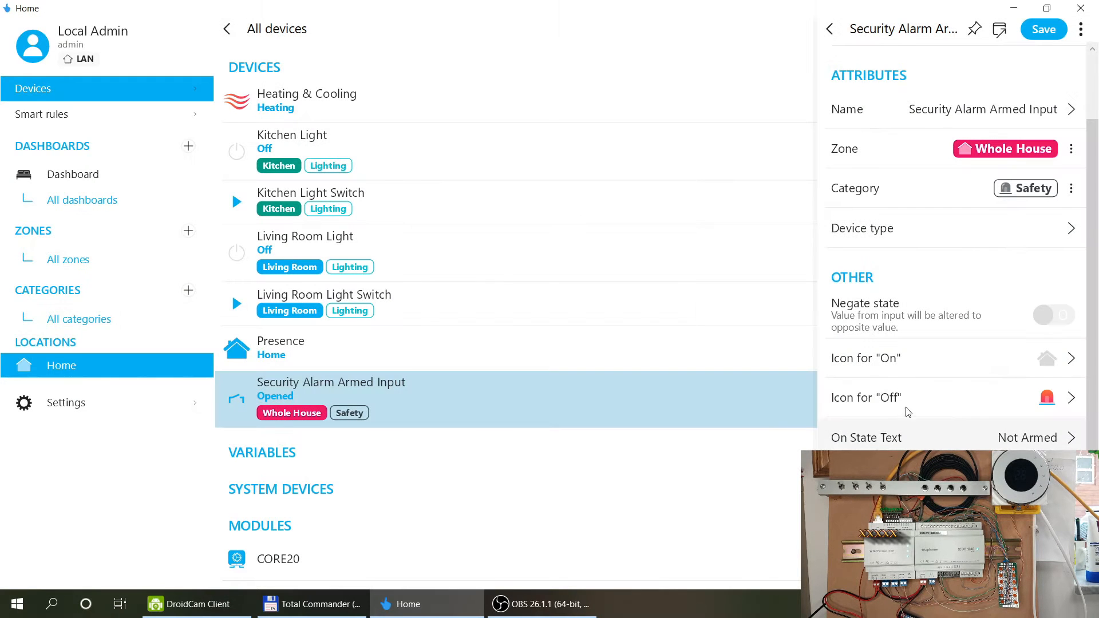
click(1044, 30)
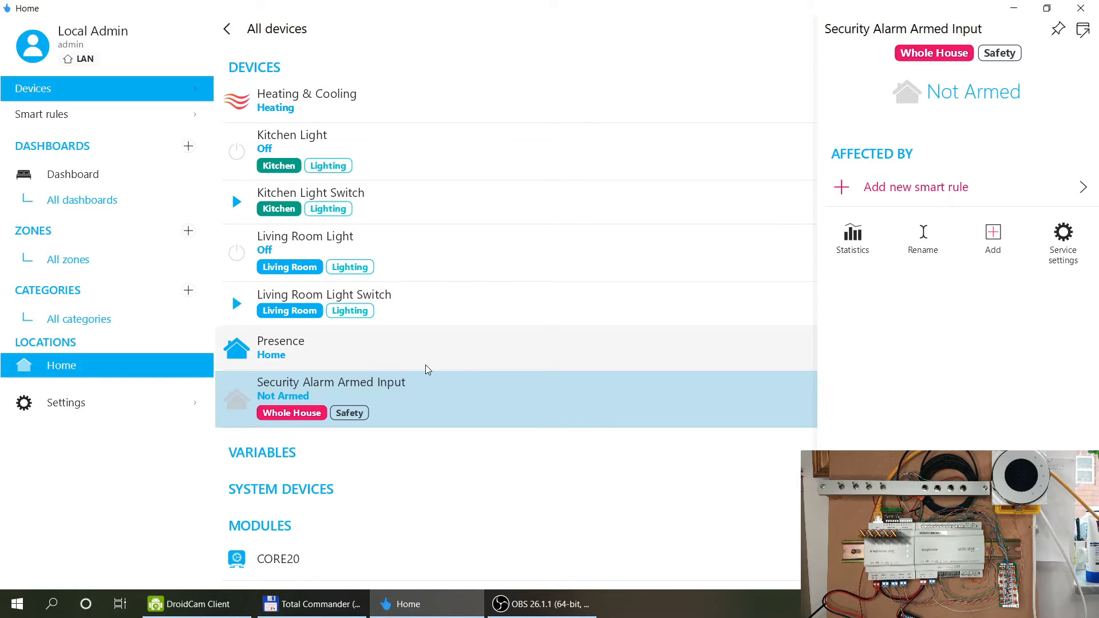
click(492, 476)
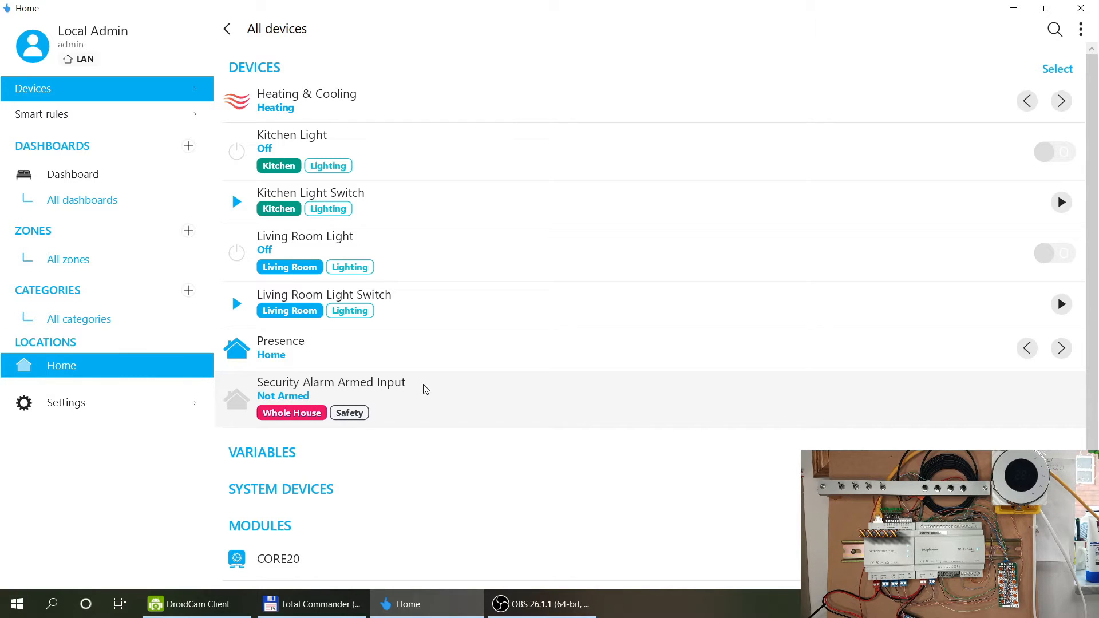
click(69, 174)
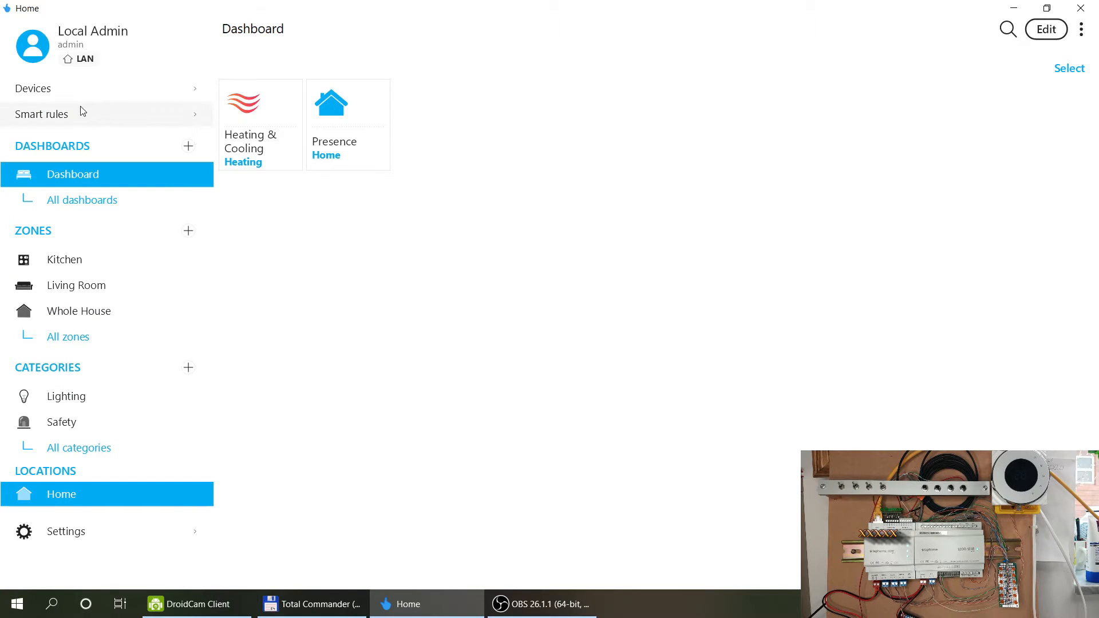
click(77, 89)
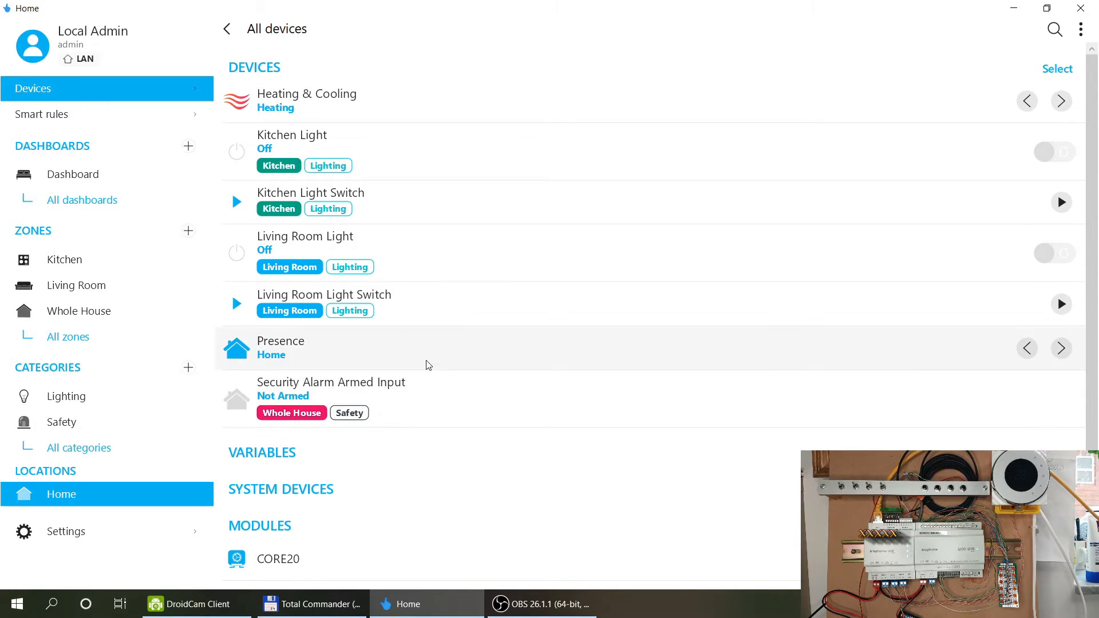
Create a Switch event rule on the alarm input that sets Presence to Home when Not Armed.
click(414, 395)
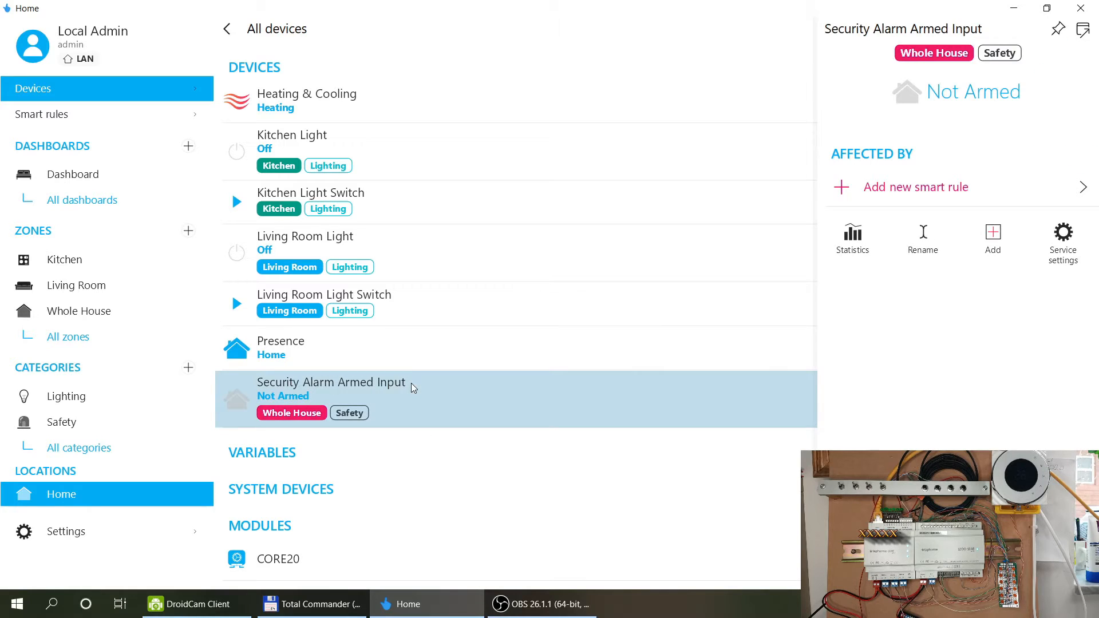
click(873, 190)
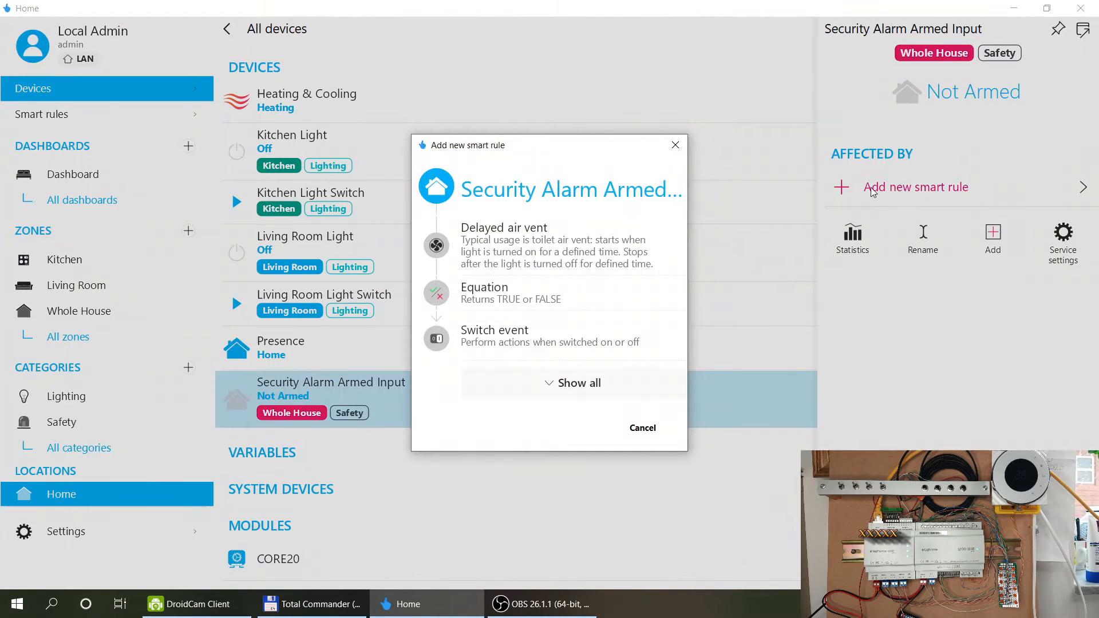
click(524, 342)
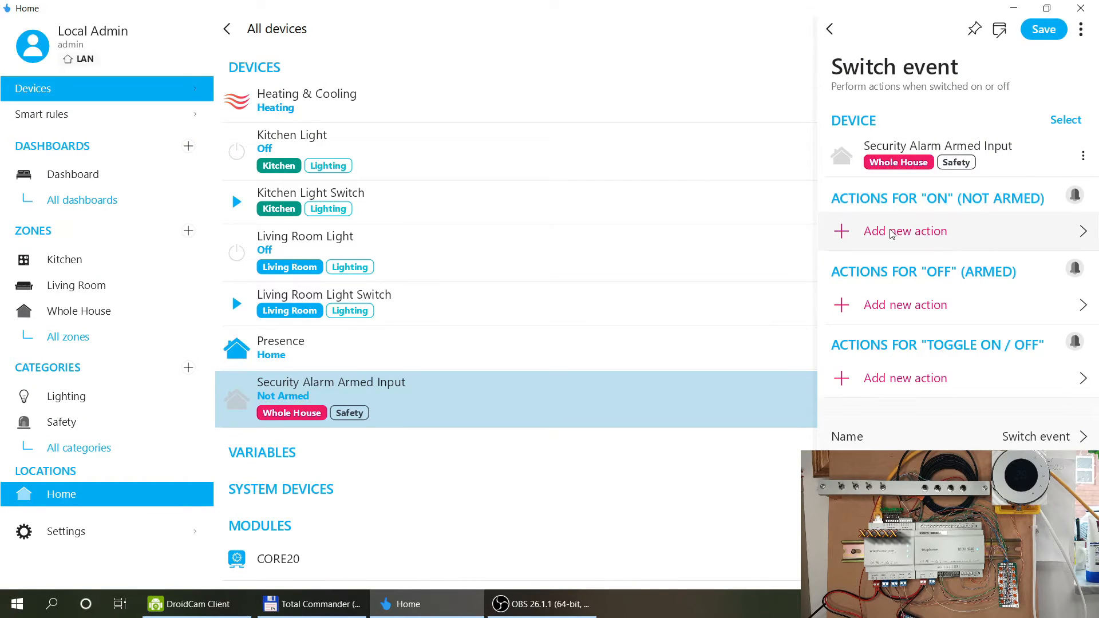
click(931, 232)
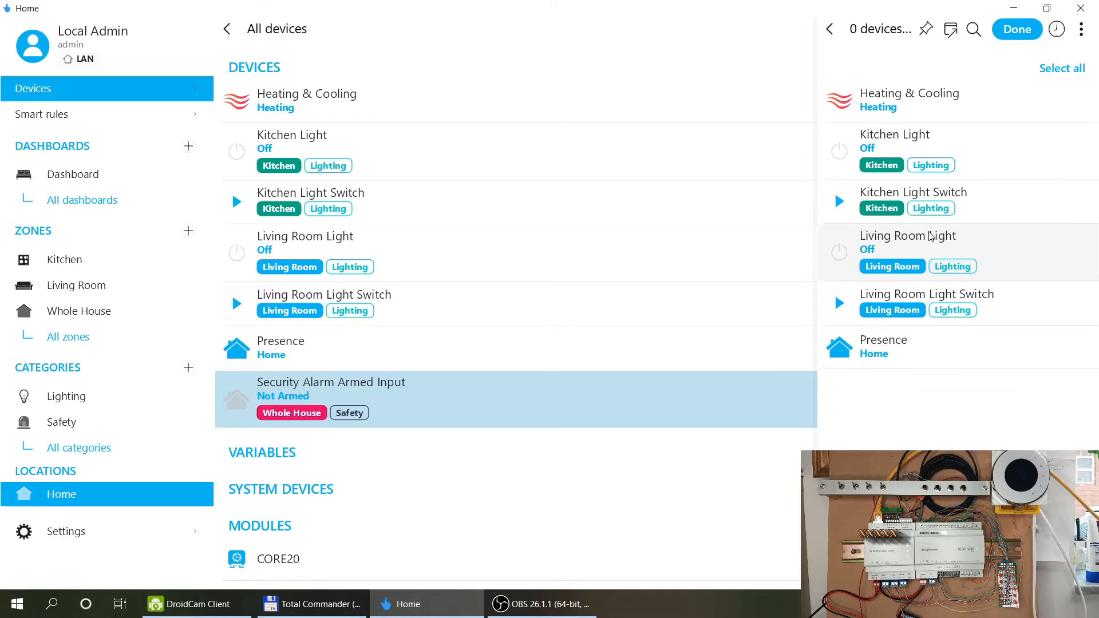
click(905, 354)
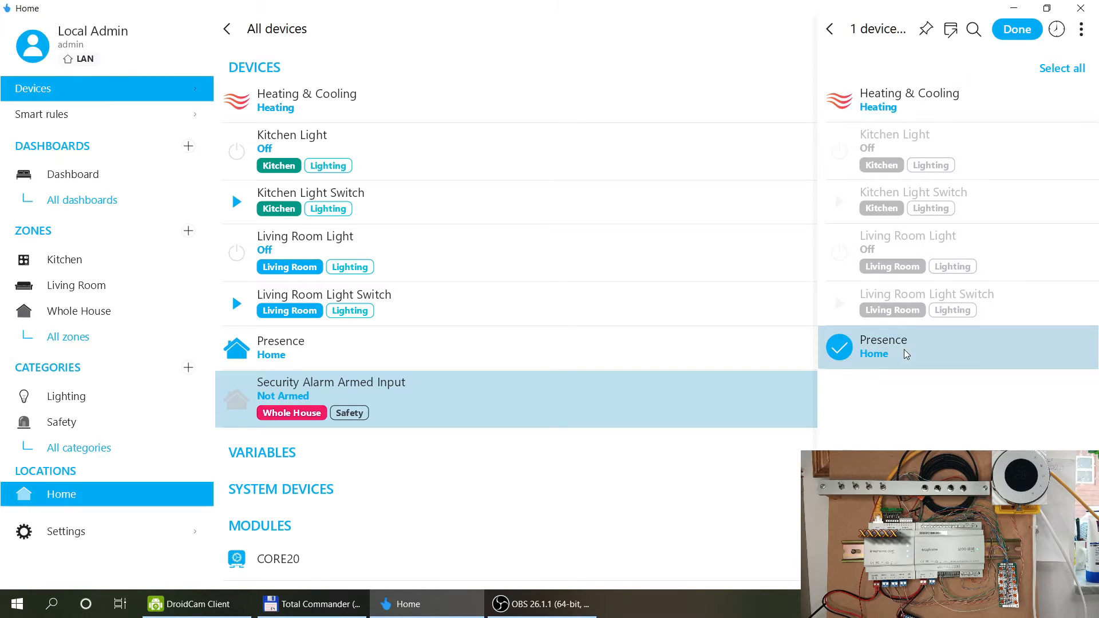
click(1027, 32)
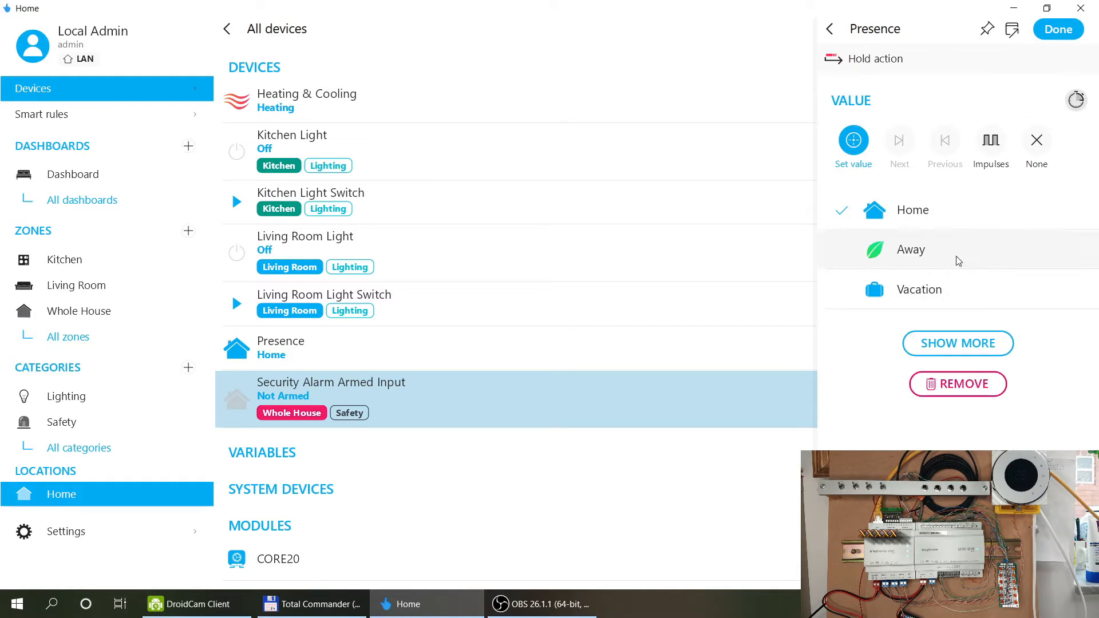
click(944, 219)
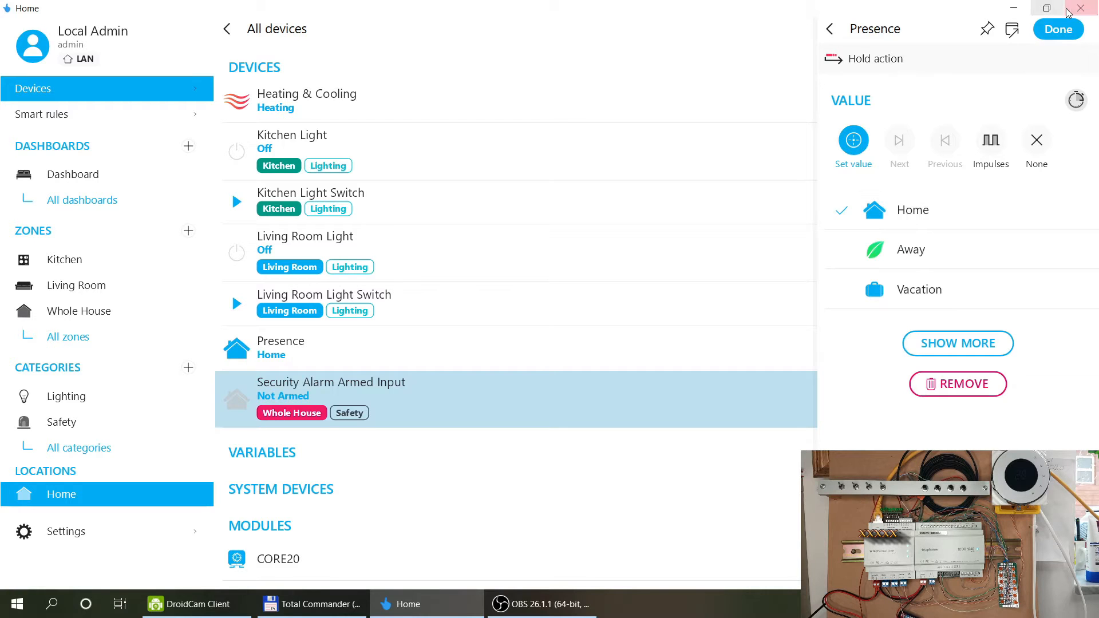
click(1058, 32)
Add a Presence=Away action for the Armed state and save the rule.
click(941, 364)
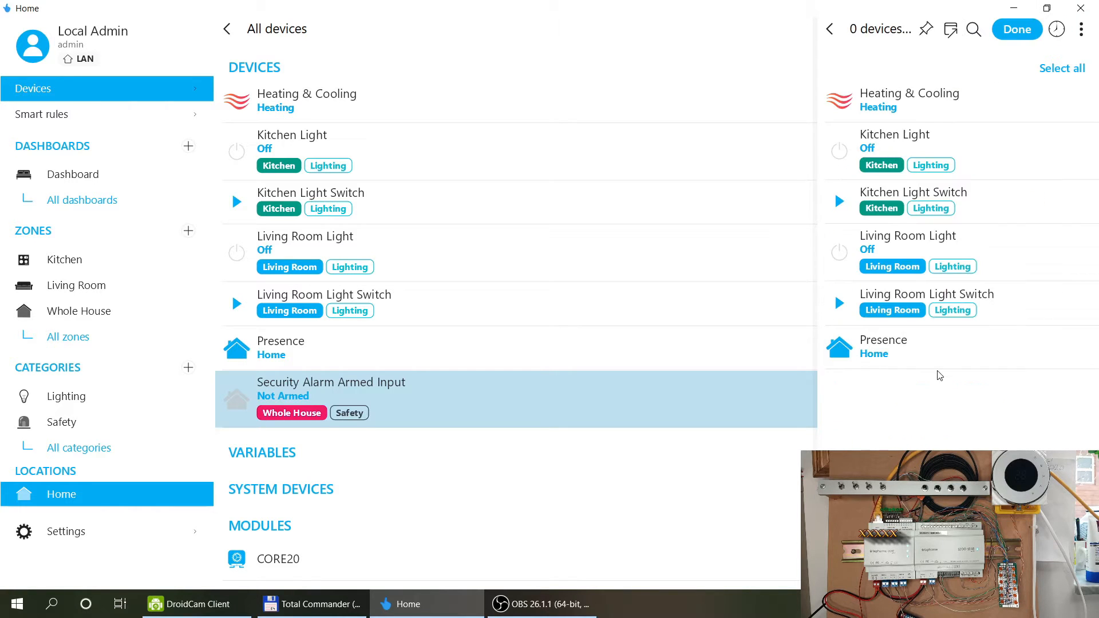
click(898, 351)
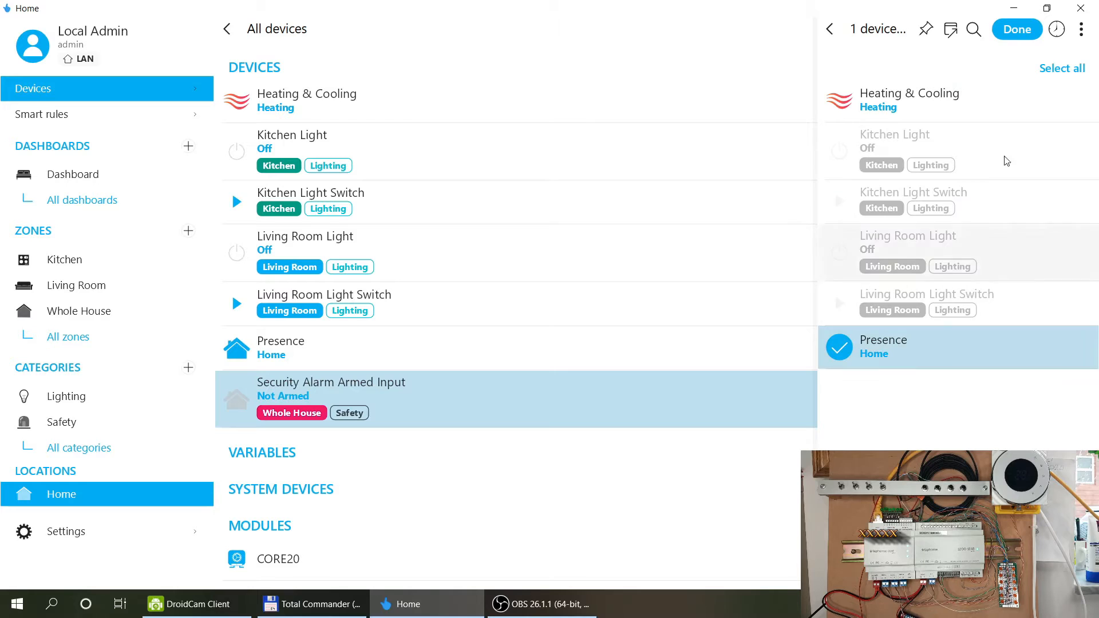
click(1029, 33)
click(938, 249)
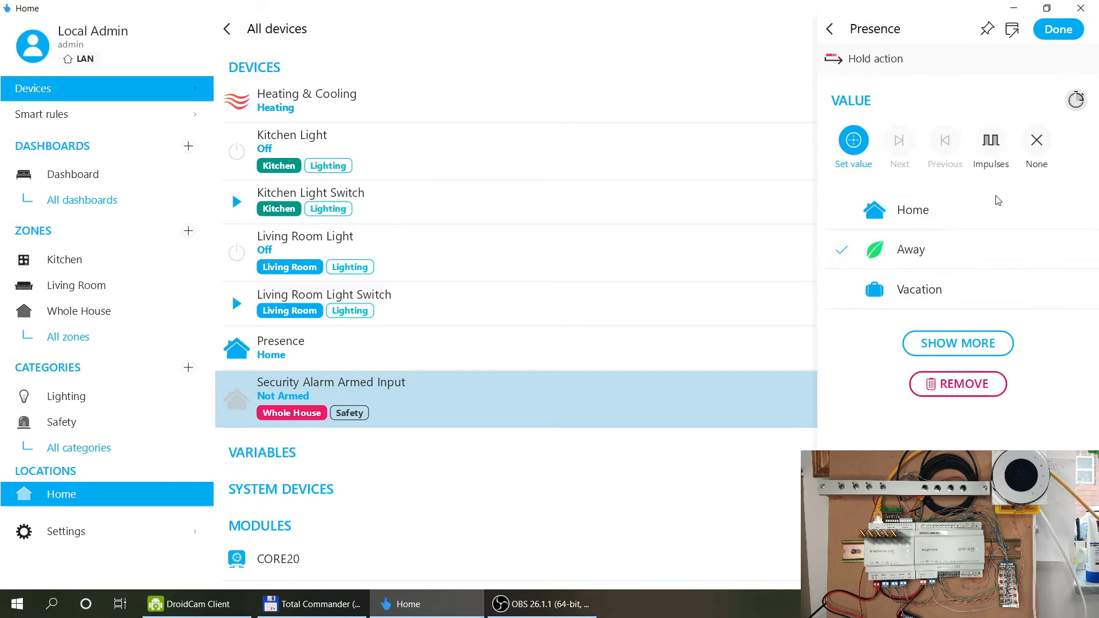
click(1064, 30)
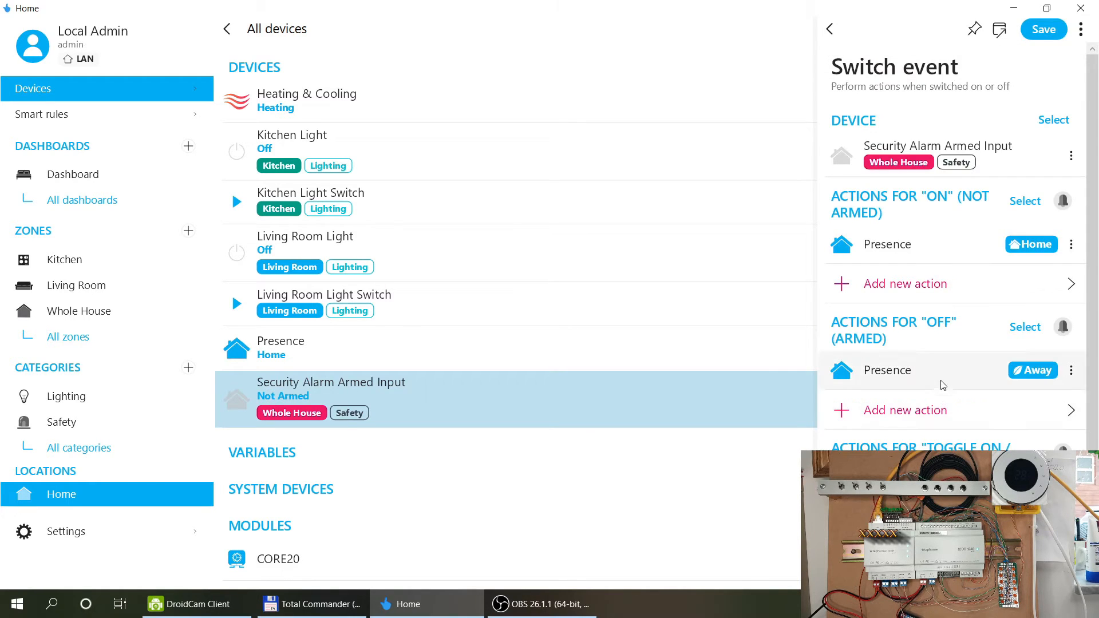
scroll(941, 384, down, 2)
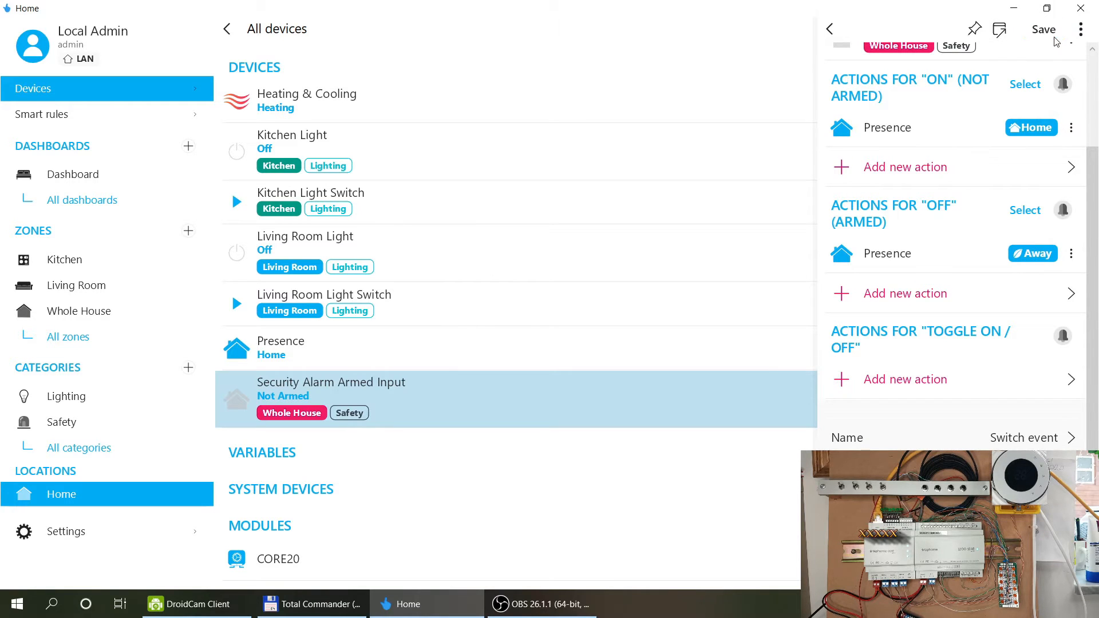
click(1036, 28)
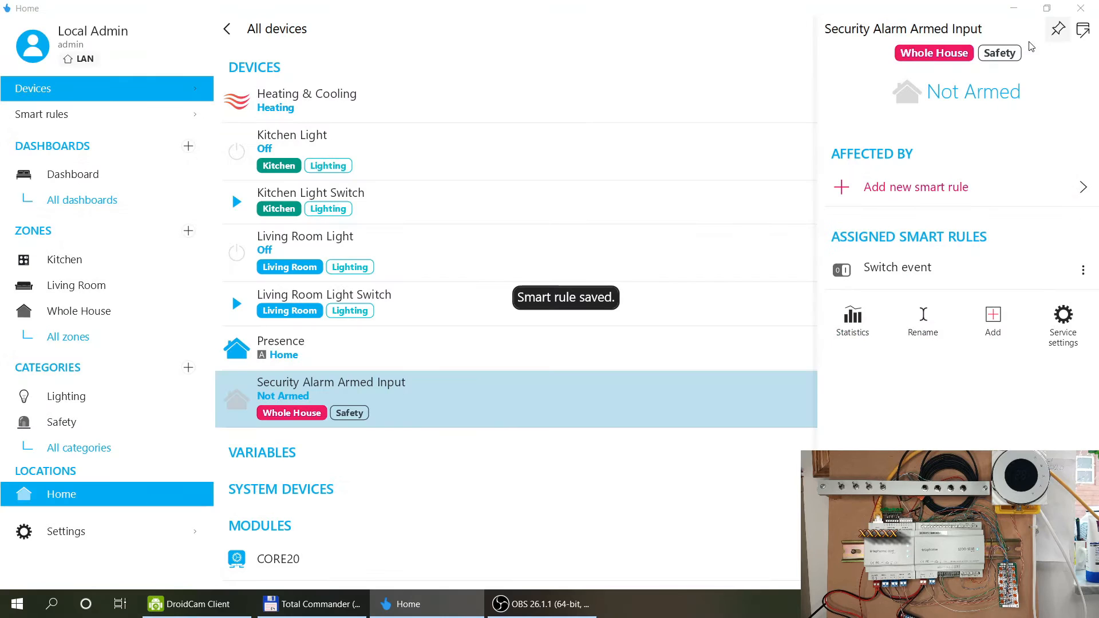
Close the alarm input's details and cycle Presence through Home, Away and Vacation, ending on Vacation.
click(542, 503)
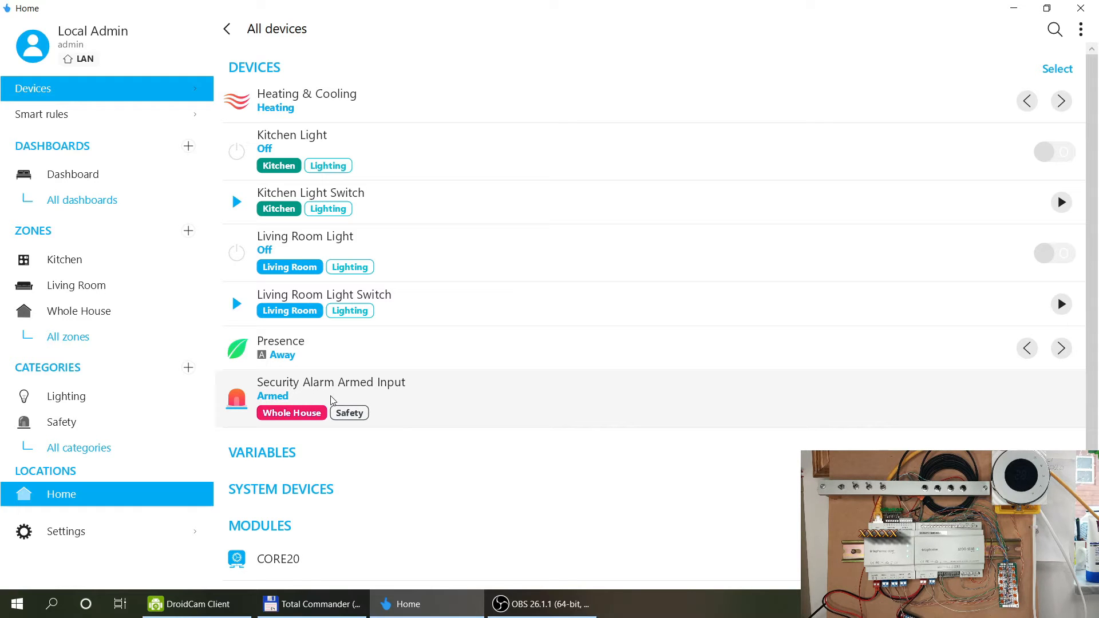
click(1059, 347)
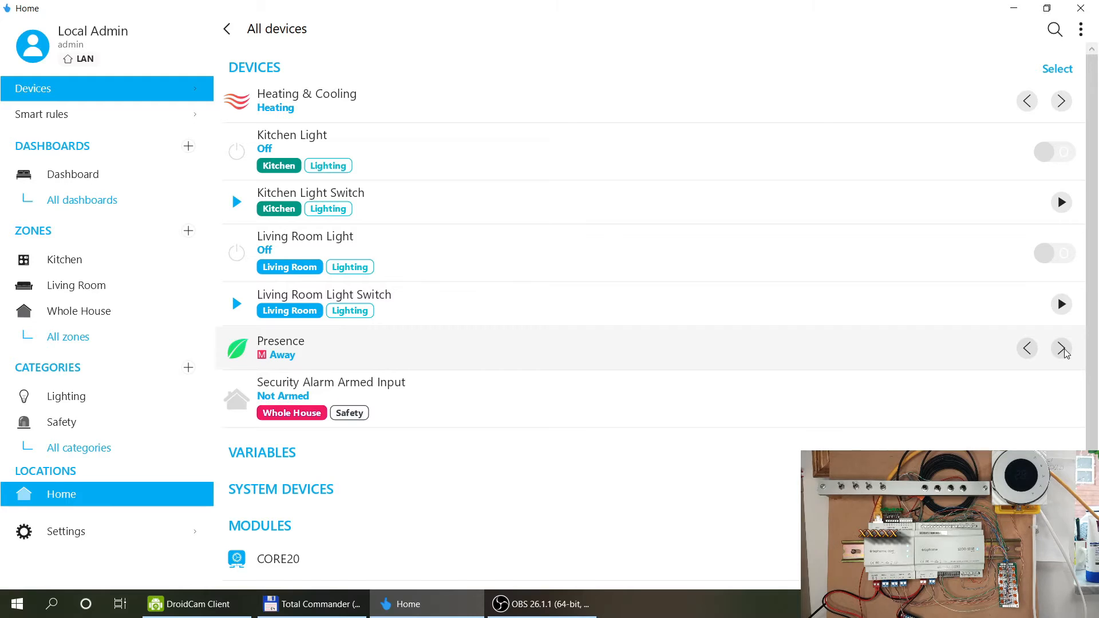
click(1064, 350)
click(1026, 350)
click(1027, 351)
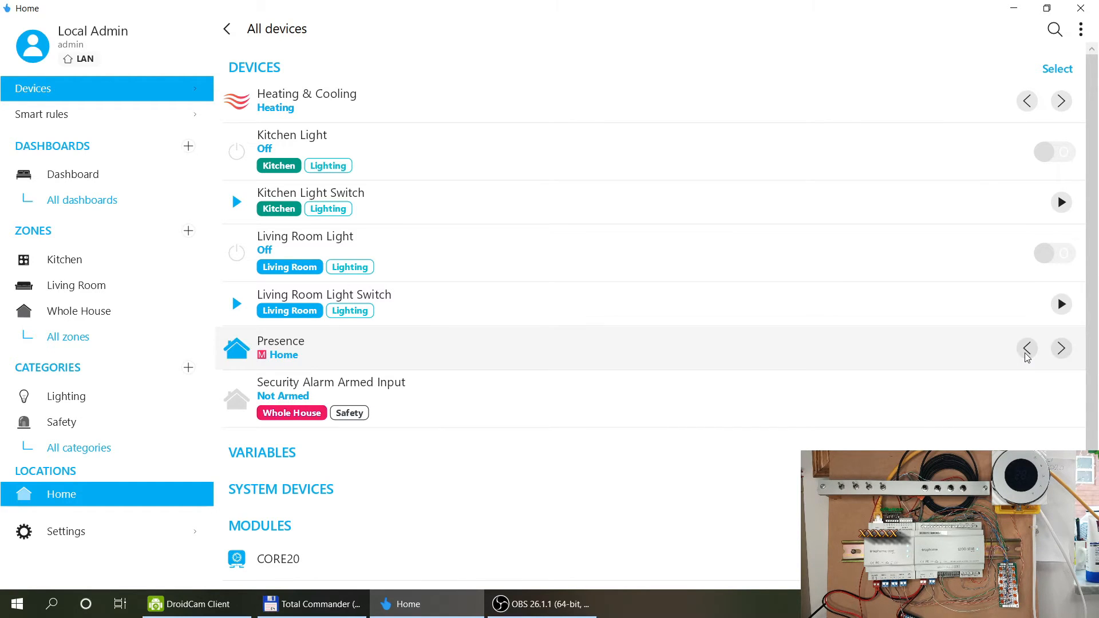
click(1060, 349)
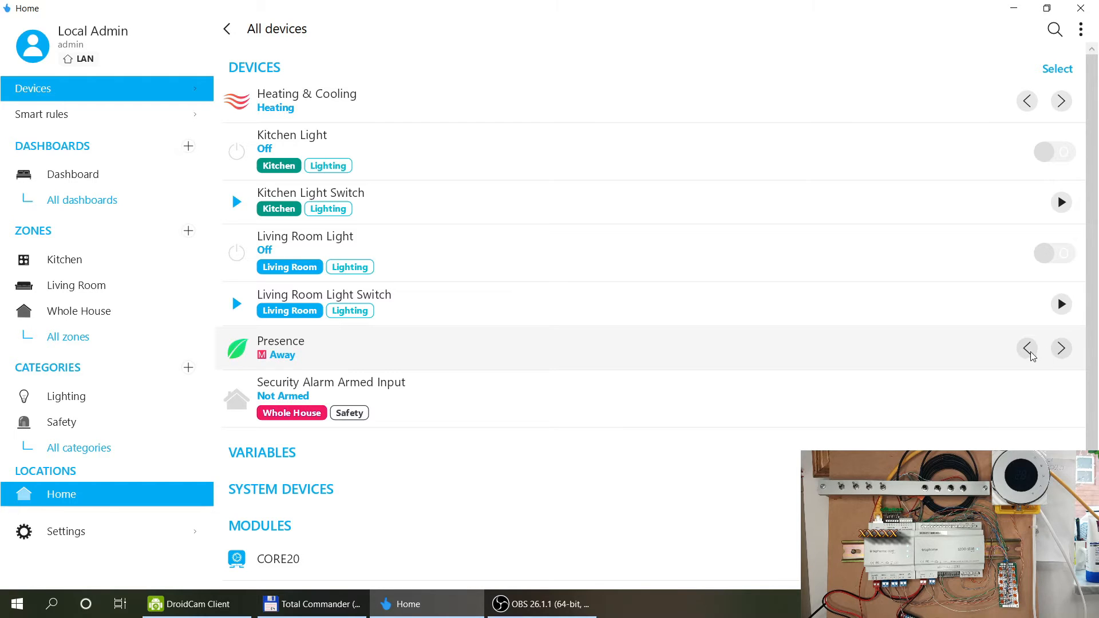
click(1028, 352)
click(1065, 353)
click(1060, 351)
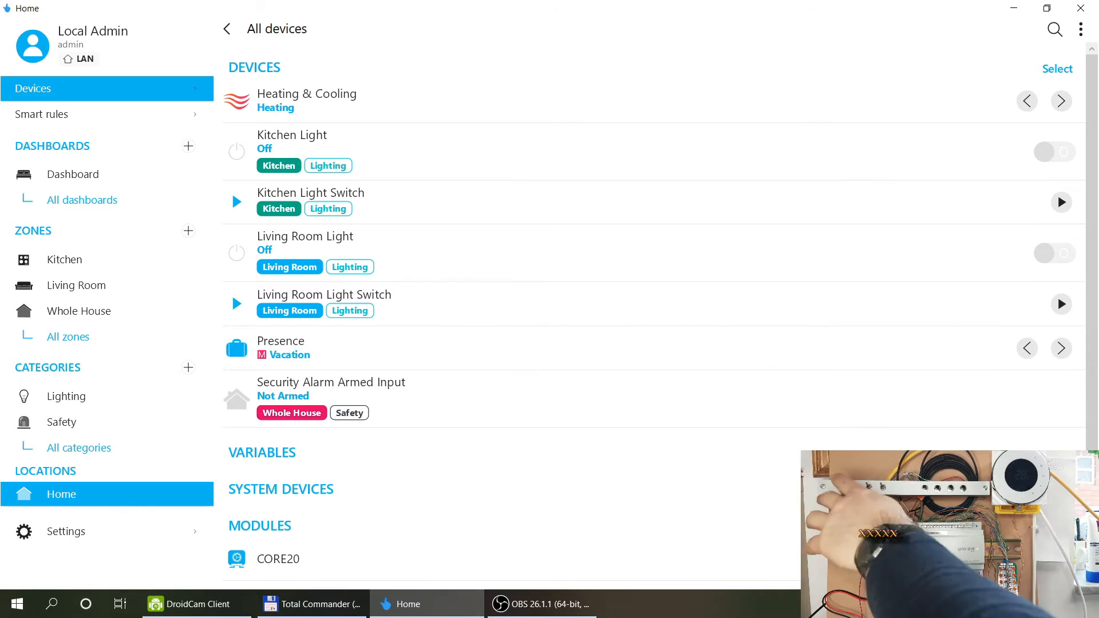
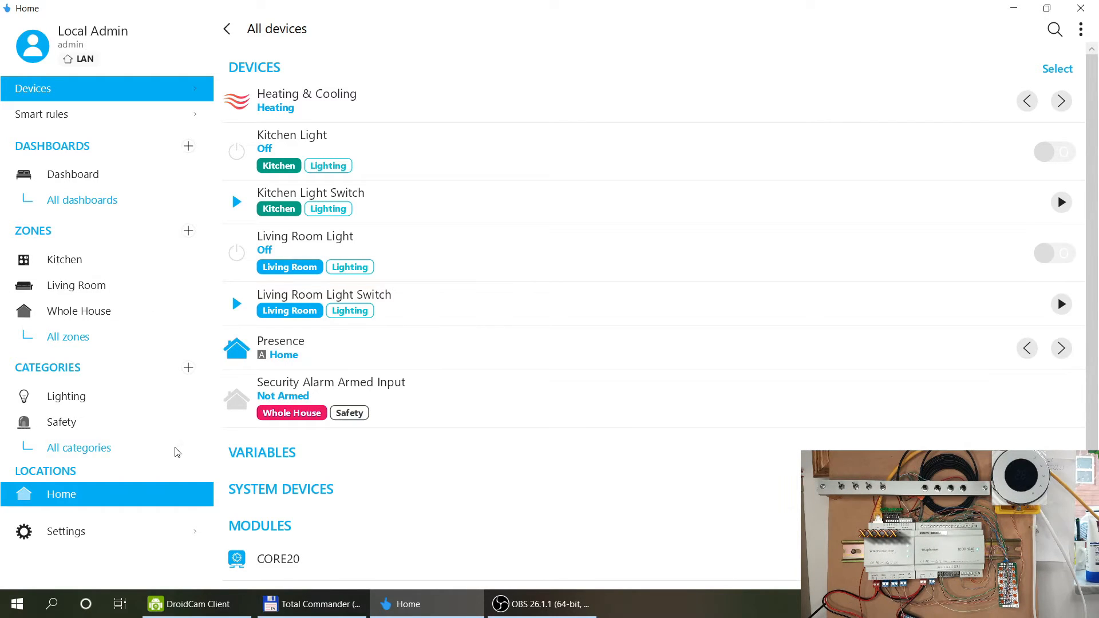
Configure CORE20 output UO1 as a digital output in the Whole House zone.
click(270, 552)
scroll(868, 308, down, 3)
click(865, 225)
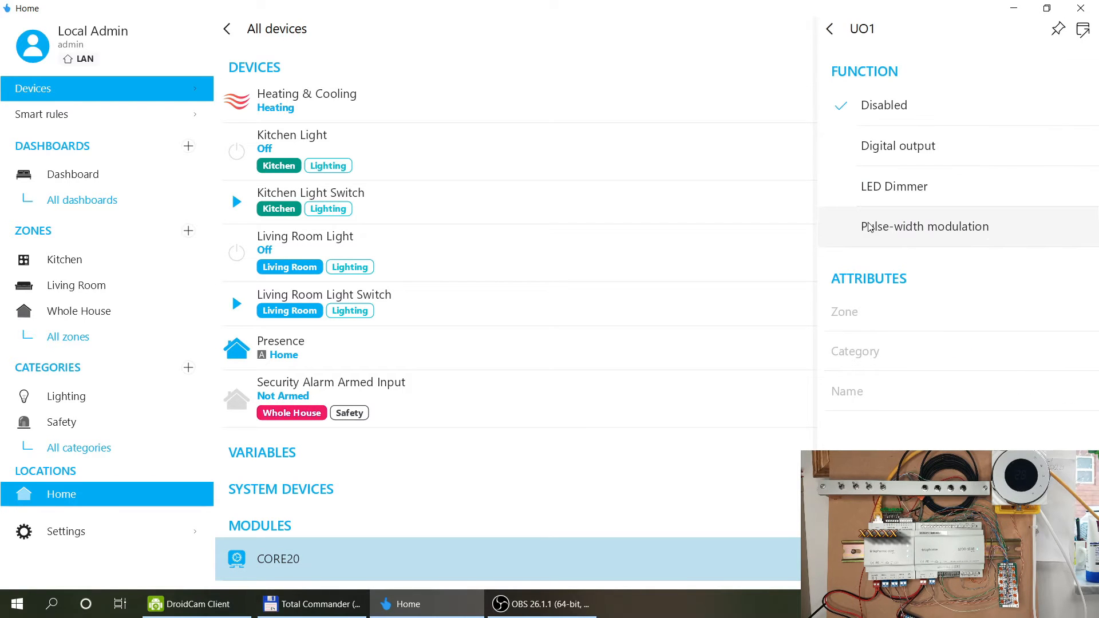
click(949, 157)
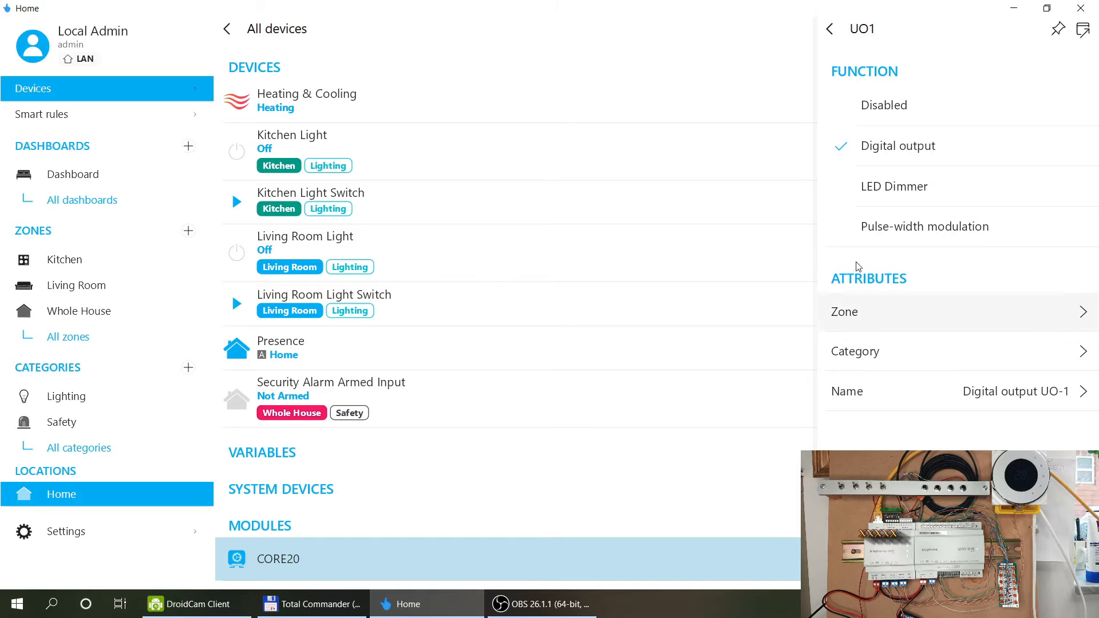
click(948, 318)
click(651, 223)
Create a new Circulation pump category and assign it to the output.
click(892, 357)
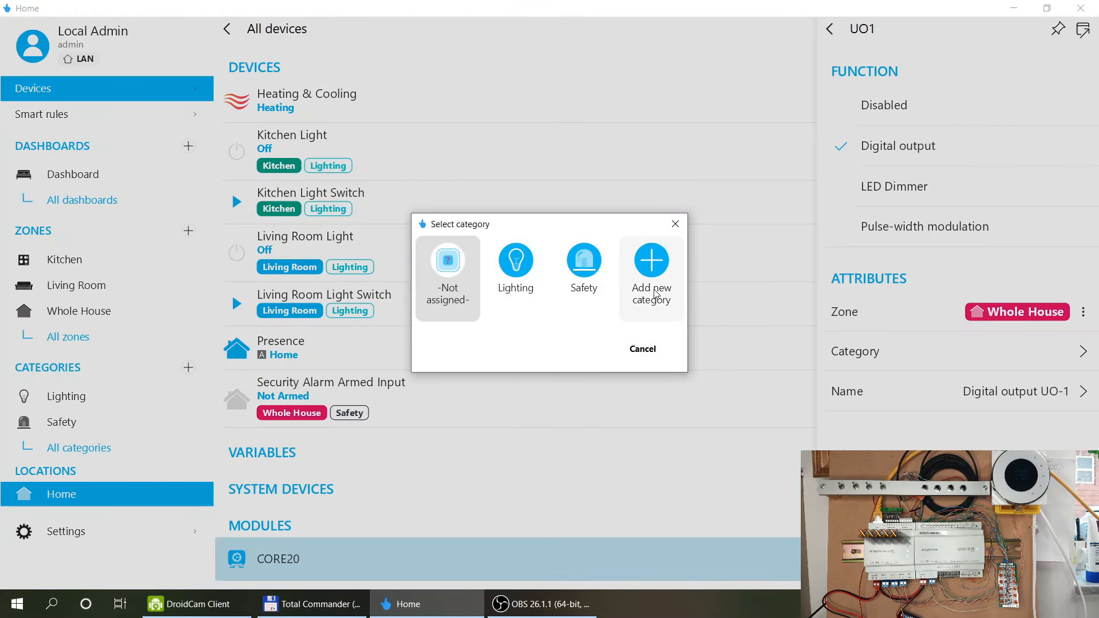
click(656, 295)
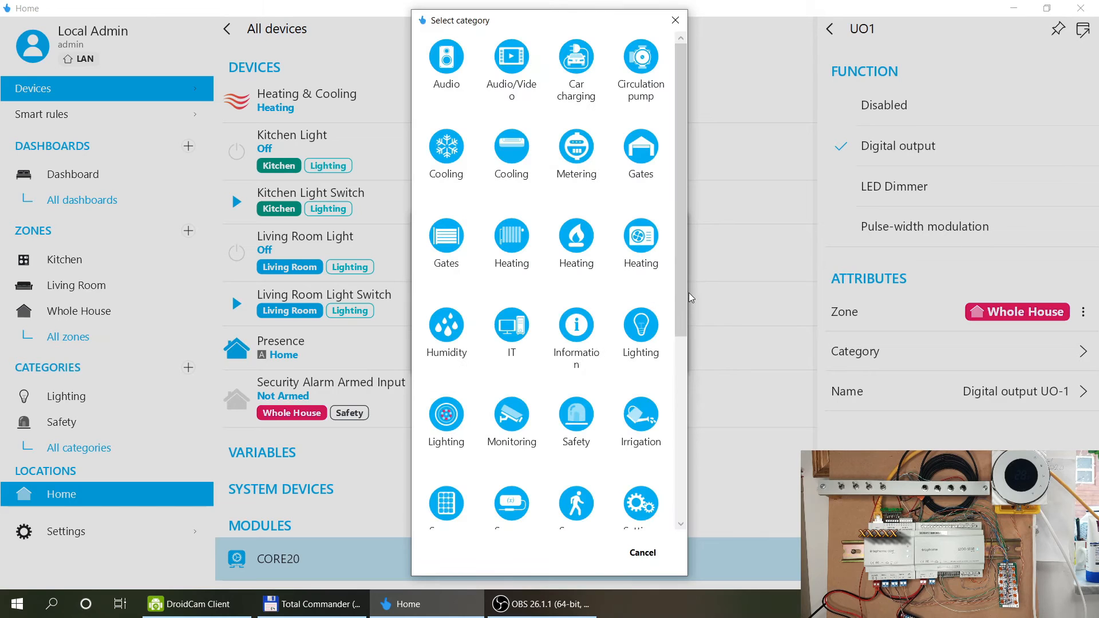
drag(683, 286, 684, 291)
click(641, 57)
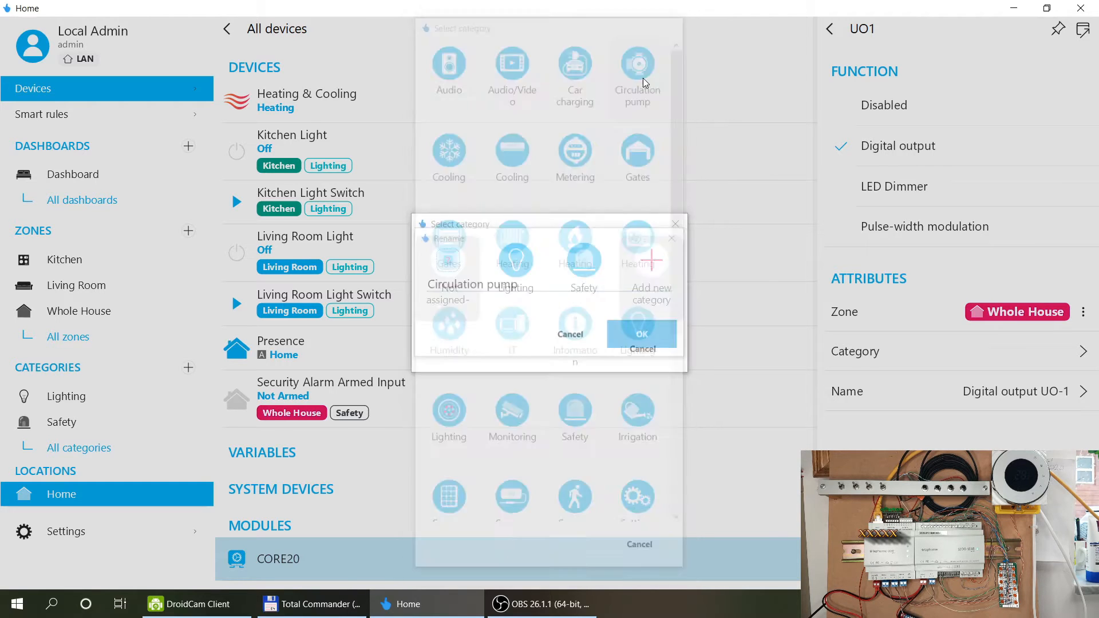
click(647, 339)
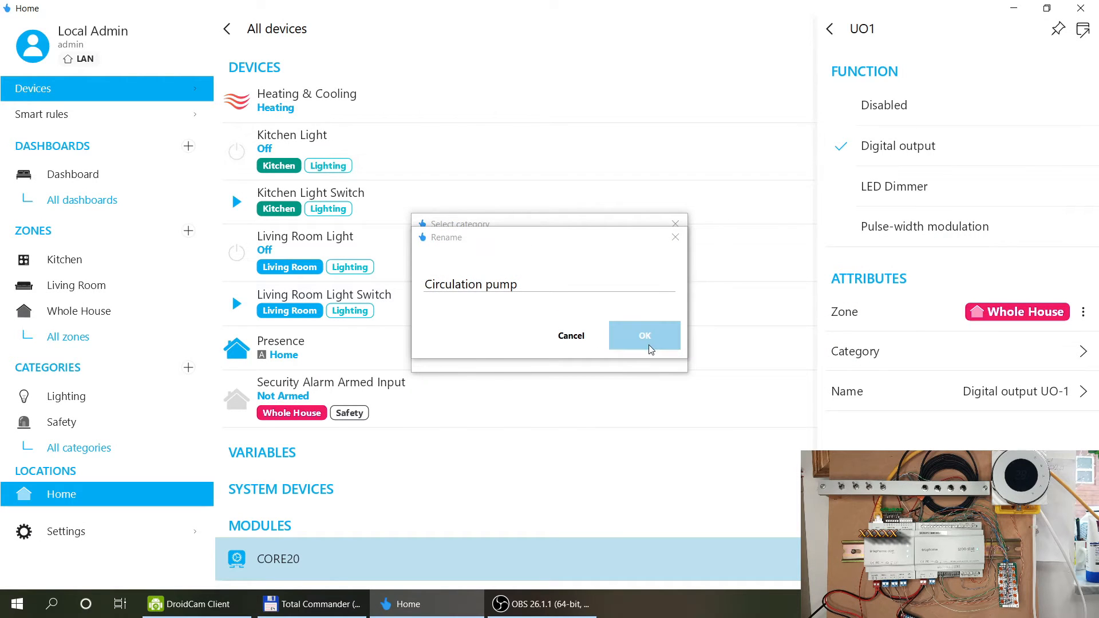
Rename the output to 'Circulation Pump', return to the module page and switch it on.
click(968, 400)
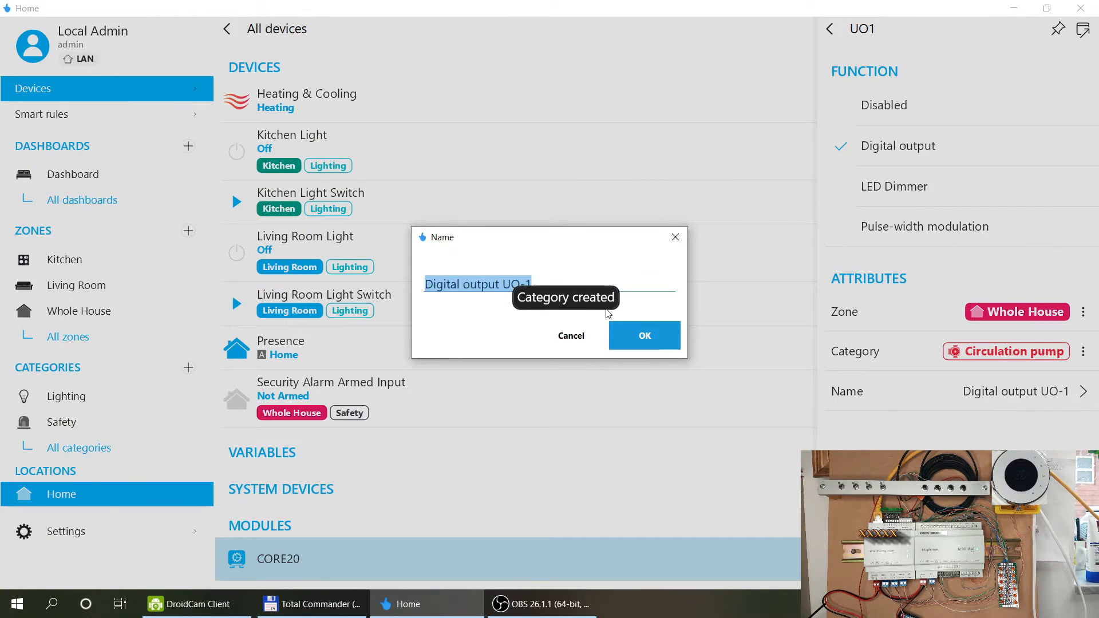
text(Circulation Pump)
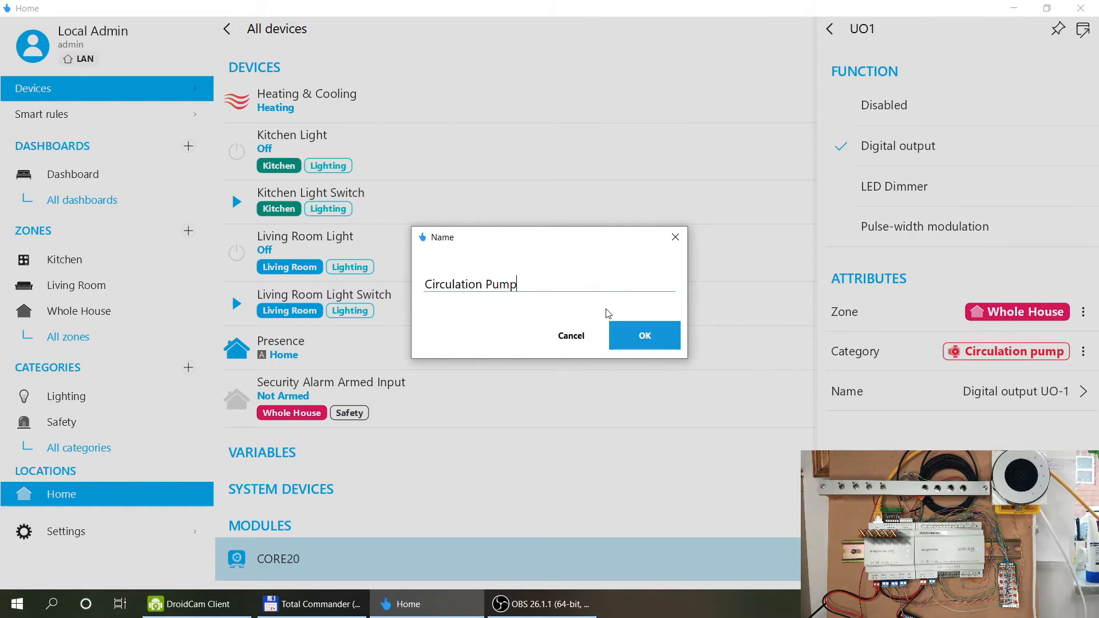
click(637, 330)
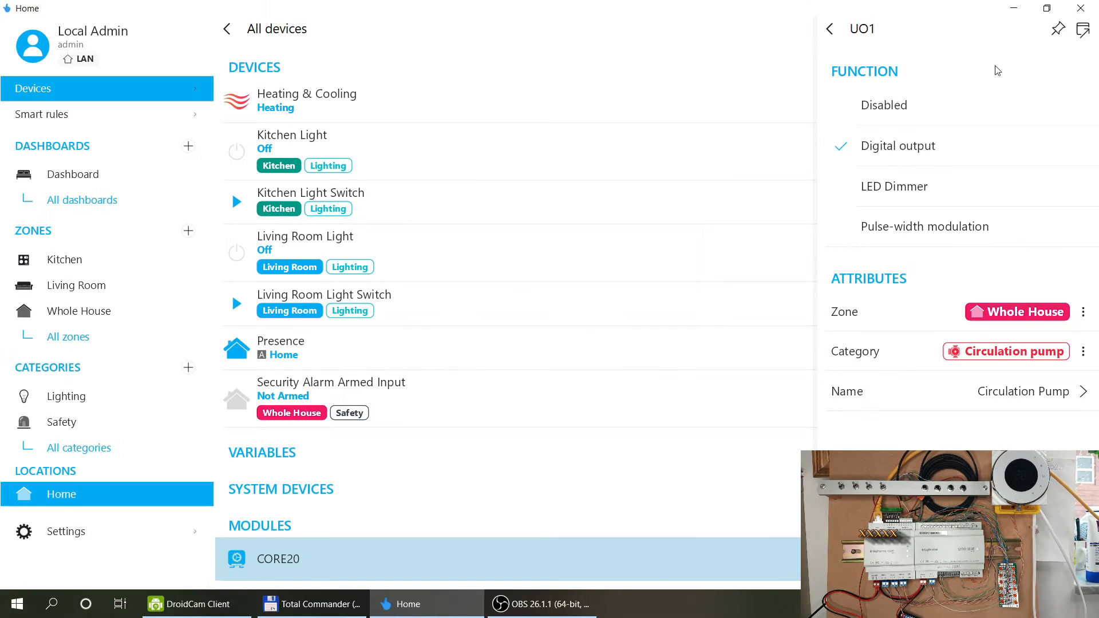
click(829, 30)
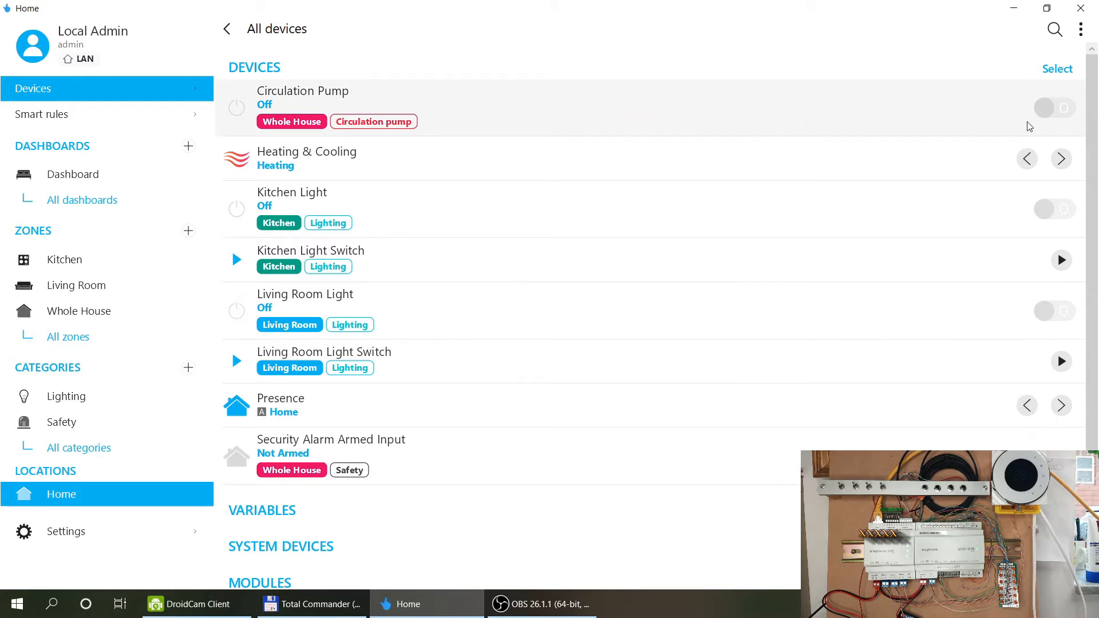
click(1045, 109)
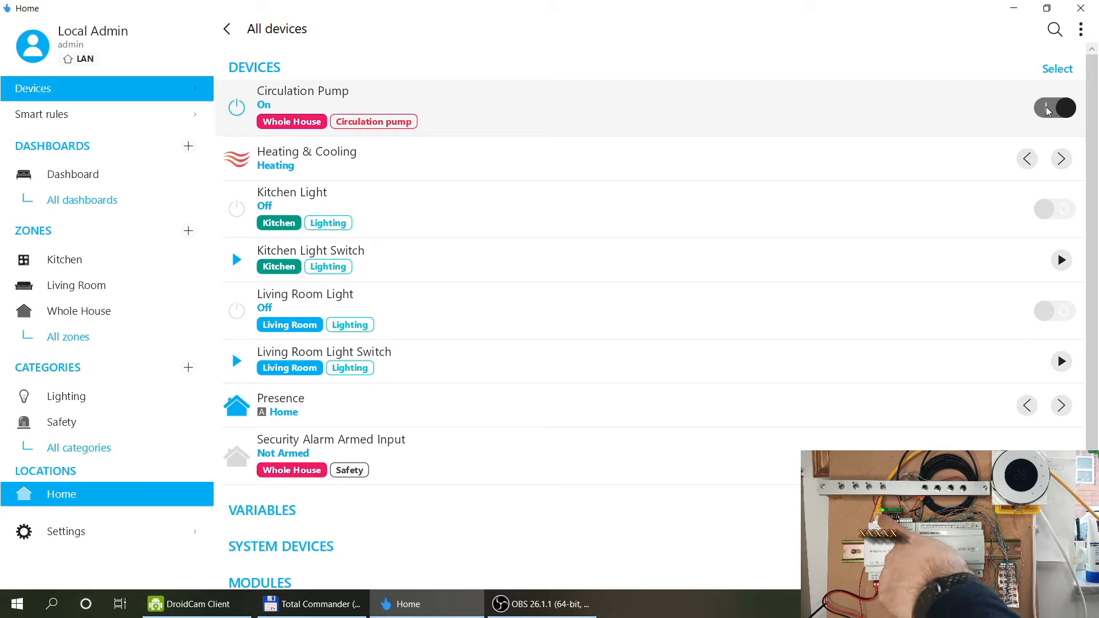
Switch the Circulation Pump back off and open its device details.
click(1048, 110)
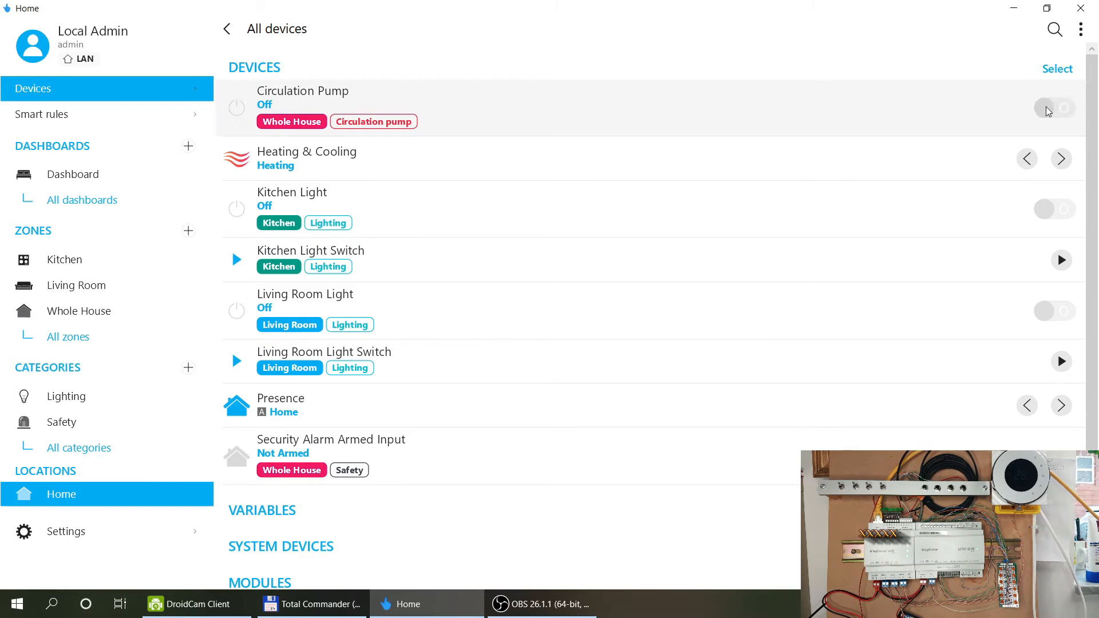
click(651, 120)
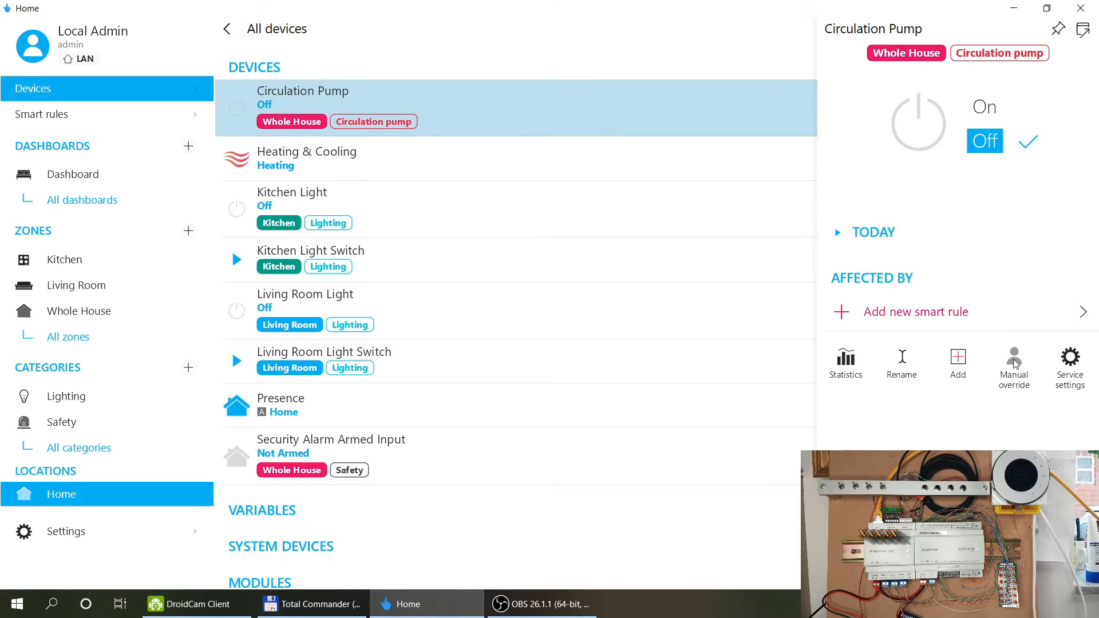
Start a new smart rule for the pump and browse the full list of rule types.
click(911, 314)
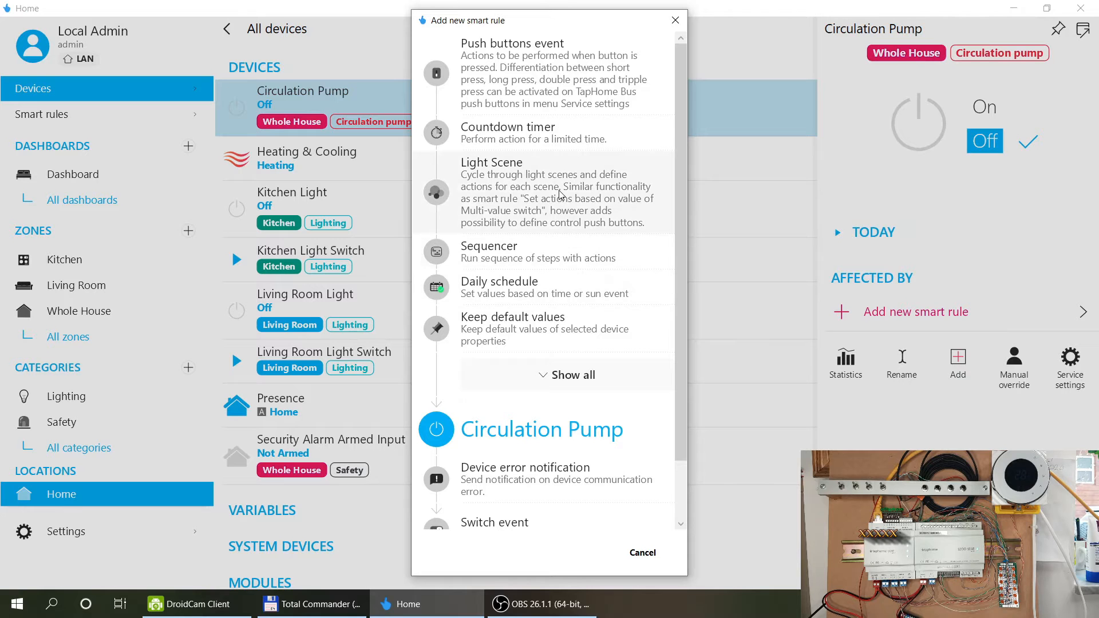
click(576, 374)
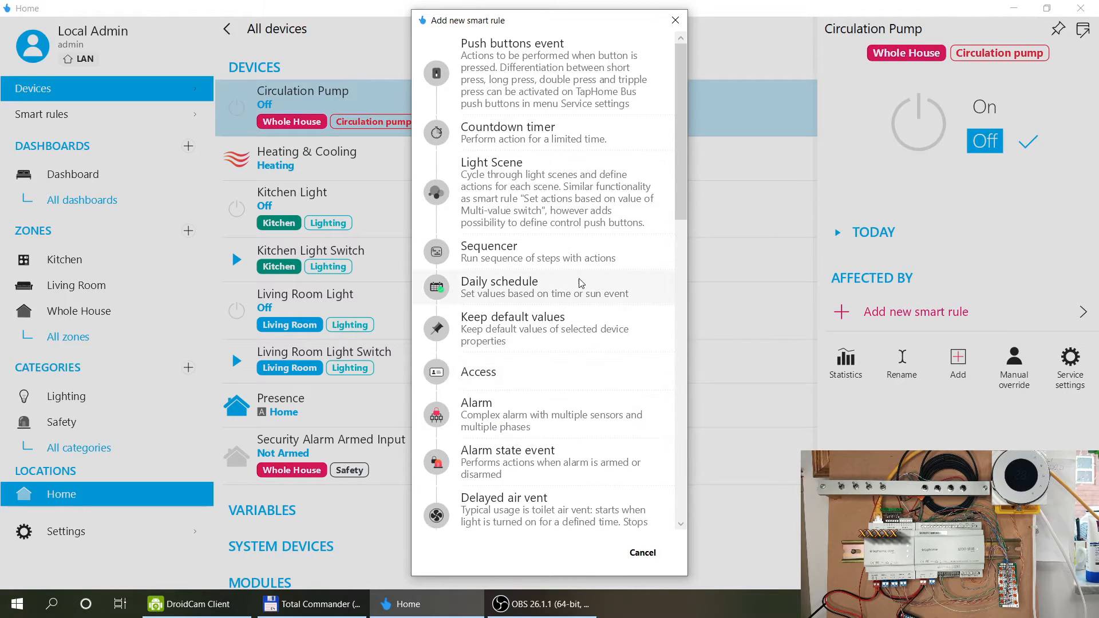
scroll(581, 281, down, 3)
scroll(580, 281, down, 1)
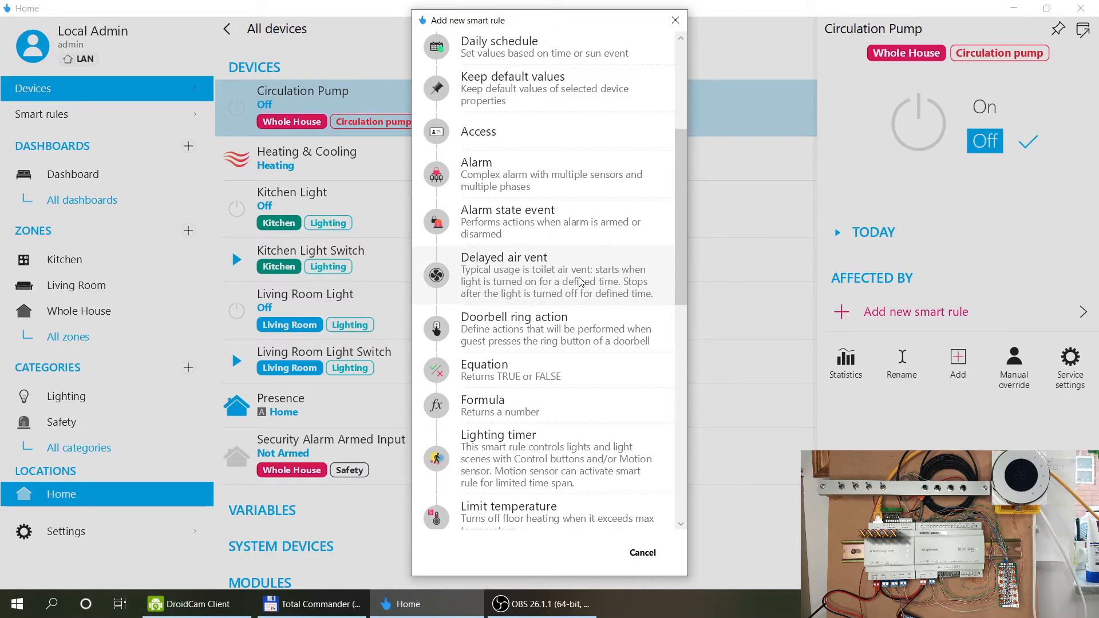
scroll(576, 299, down, 1)
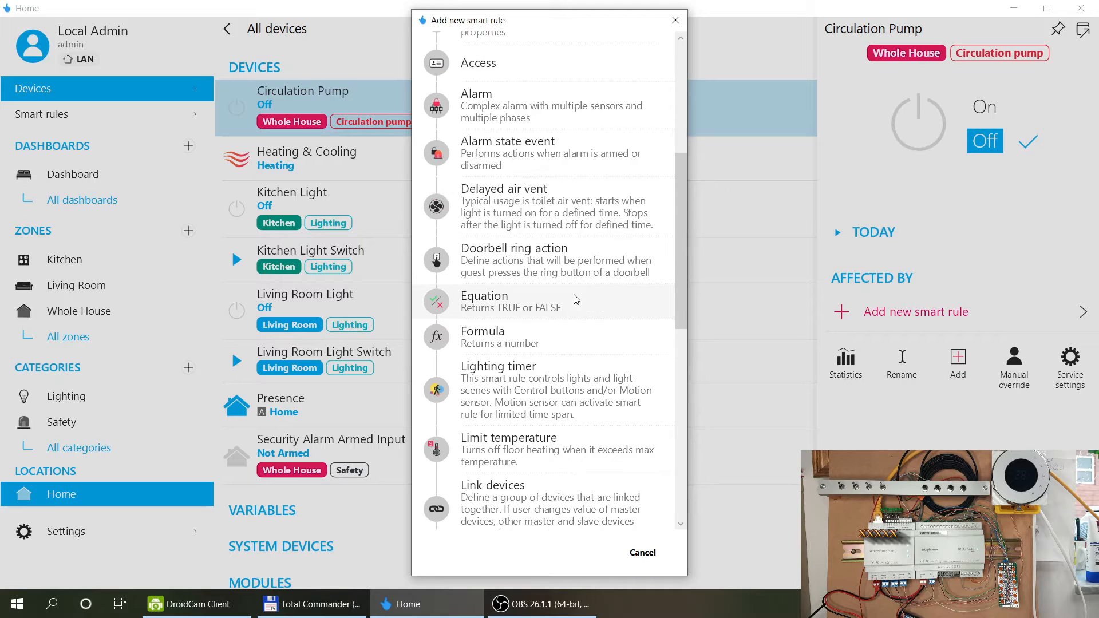
scroll(576, 300, down, 1)
scroll(576, 300, down, 1)
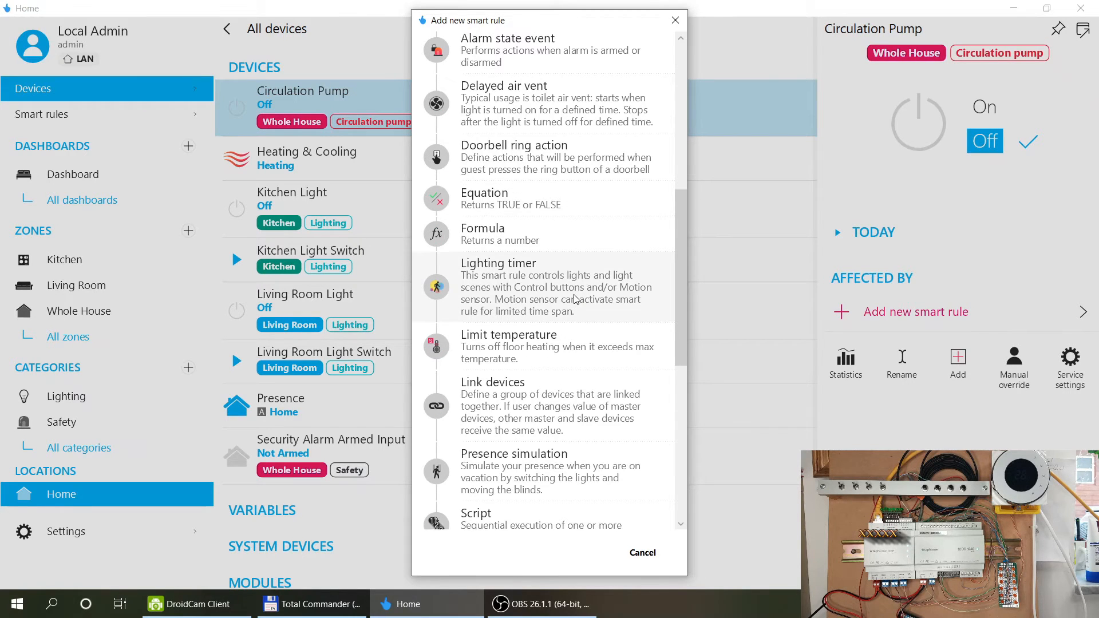
scroll(576, 299, up, 6)
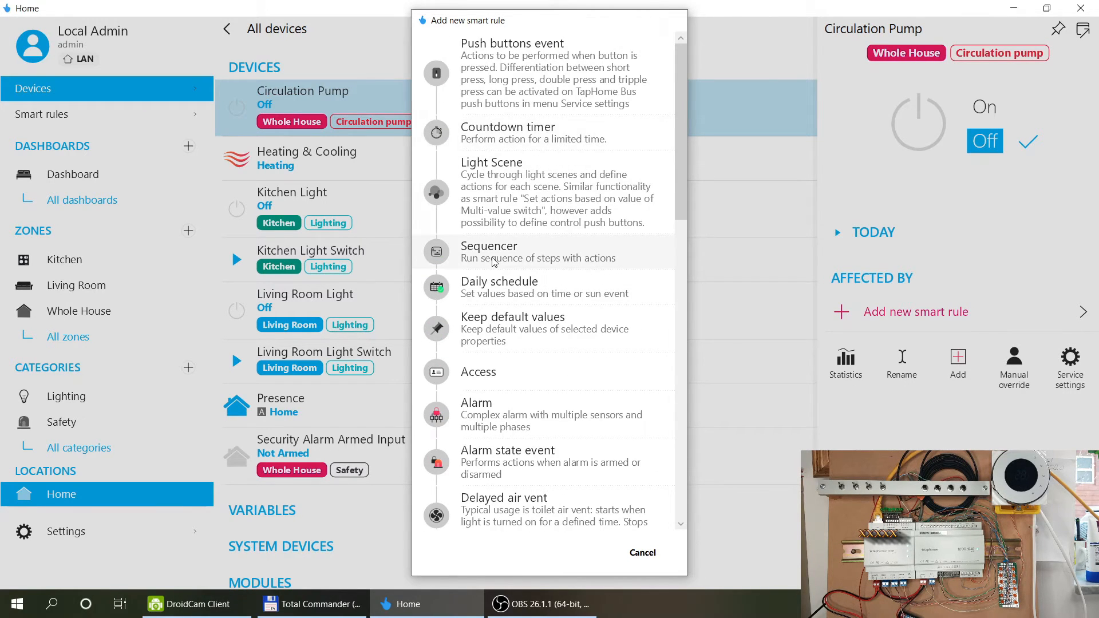
Try a Sequencer rule for the pump, then leave and discard it unsaved.
click(493, 262)
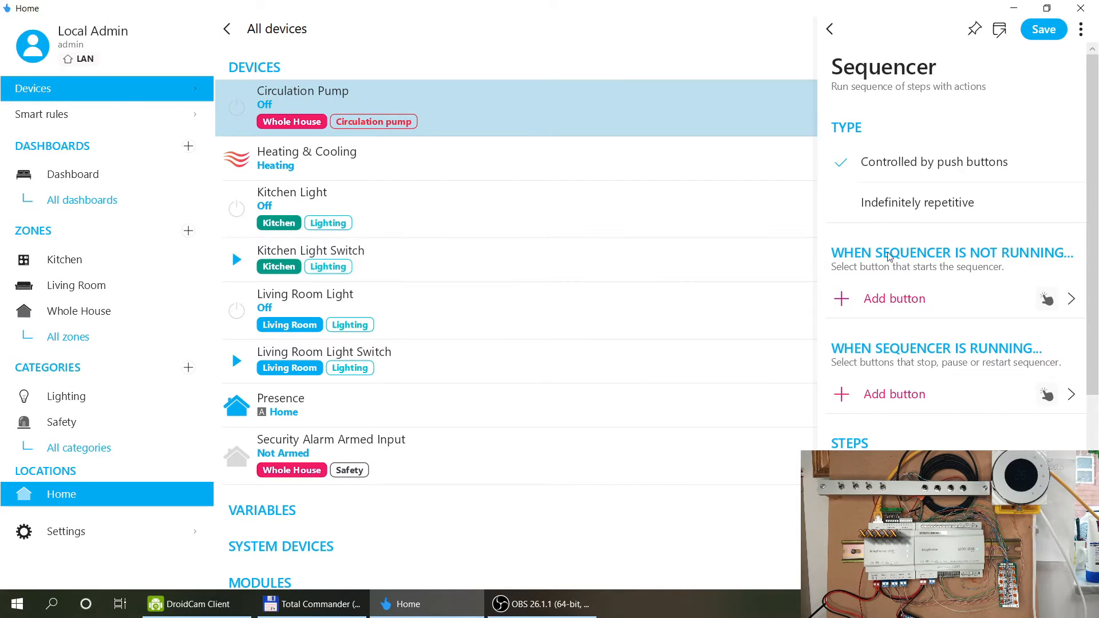
scroll(953, 375, down, 3)
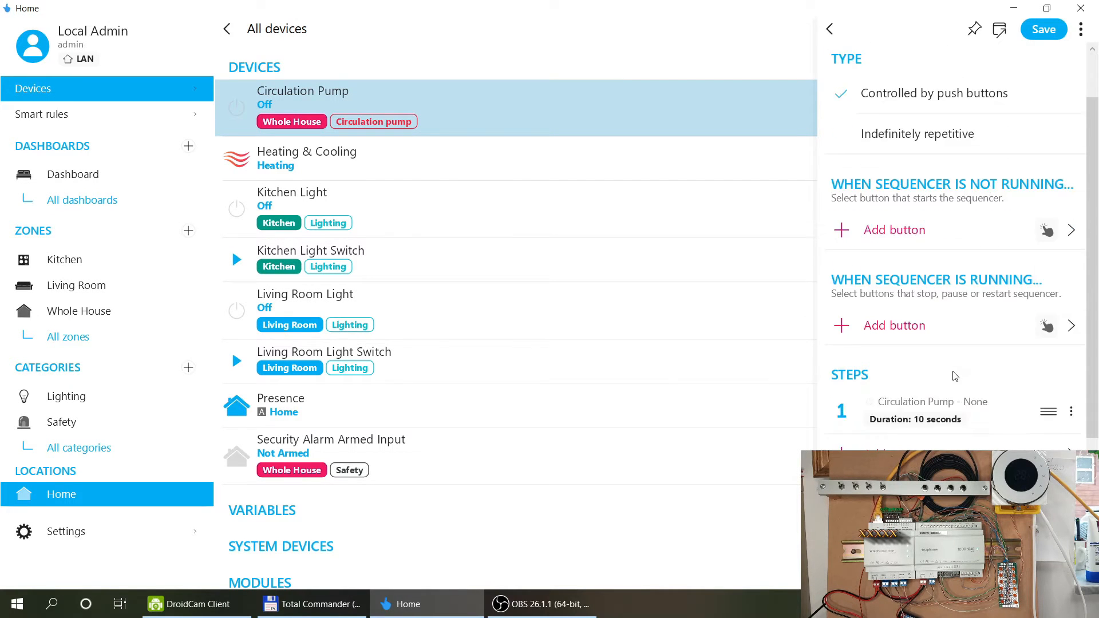
scroll(954, 375, down, 2)
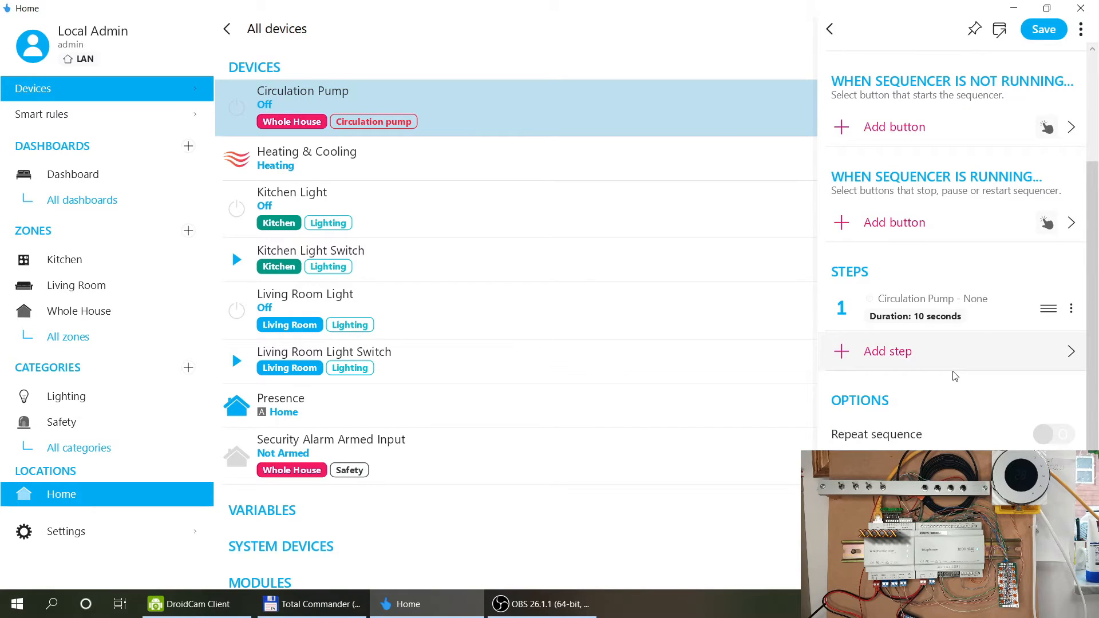
scroll(953, 376, down, 4)
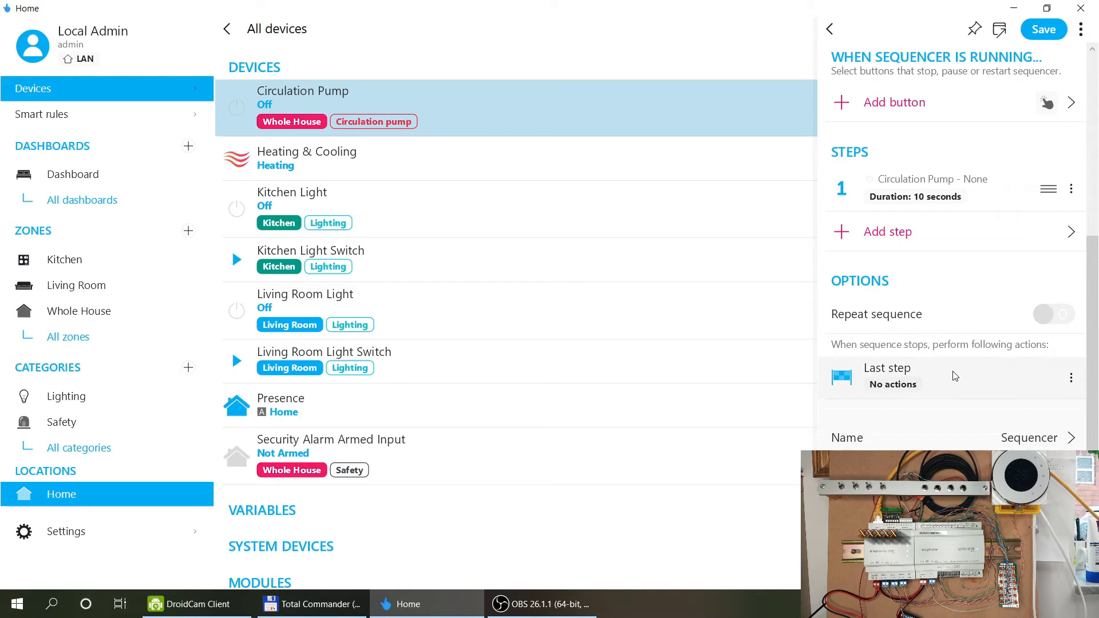
scroll(954, 376, up, 9)
click(829, 30)
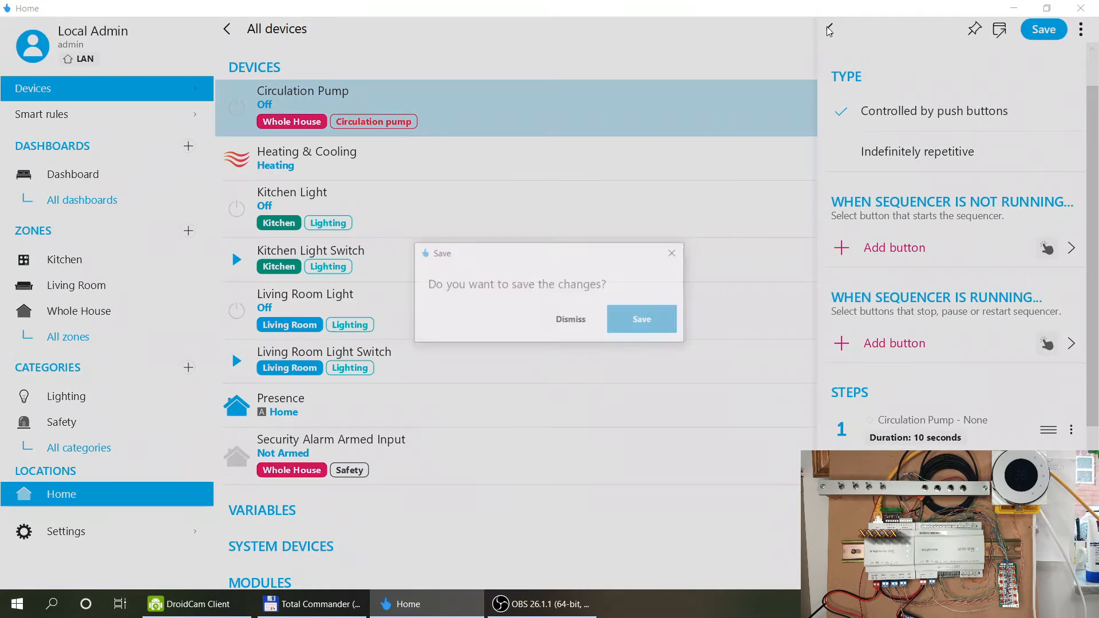
click(555, 320)
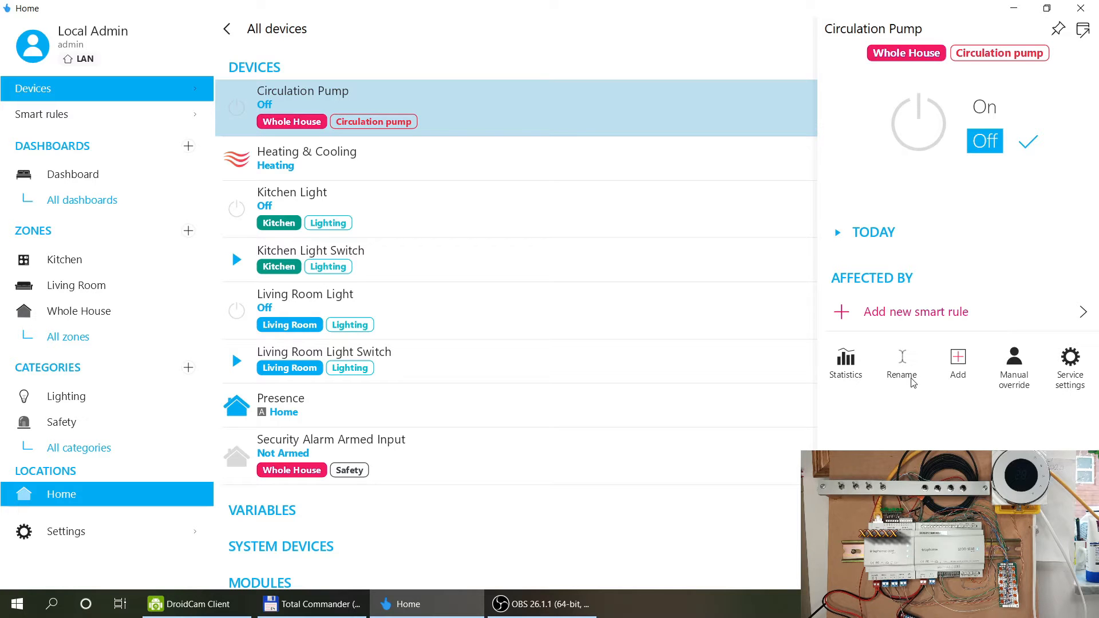
Reopen the smart rule type list and scroll through it to find Daily schedule.
click(967, 320)
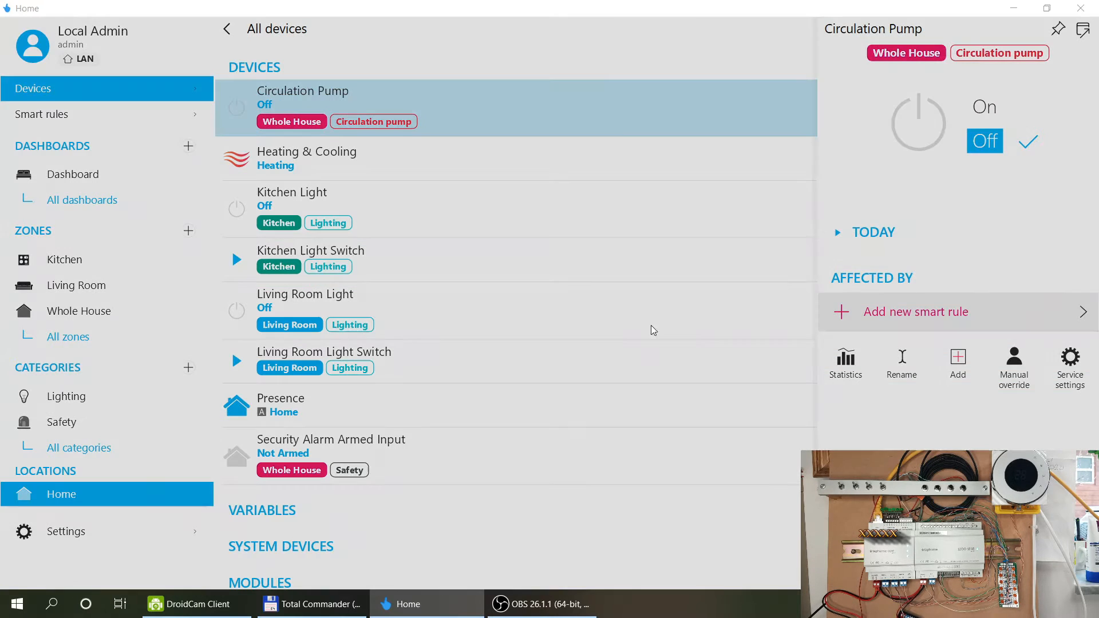
scroll(513, 391, down, 1)
click(561, 504)
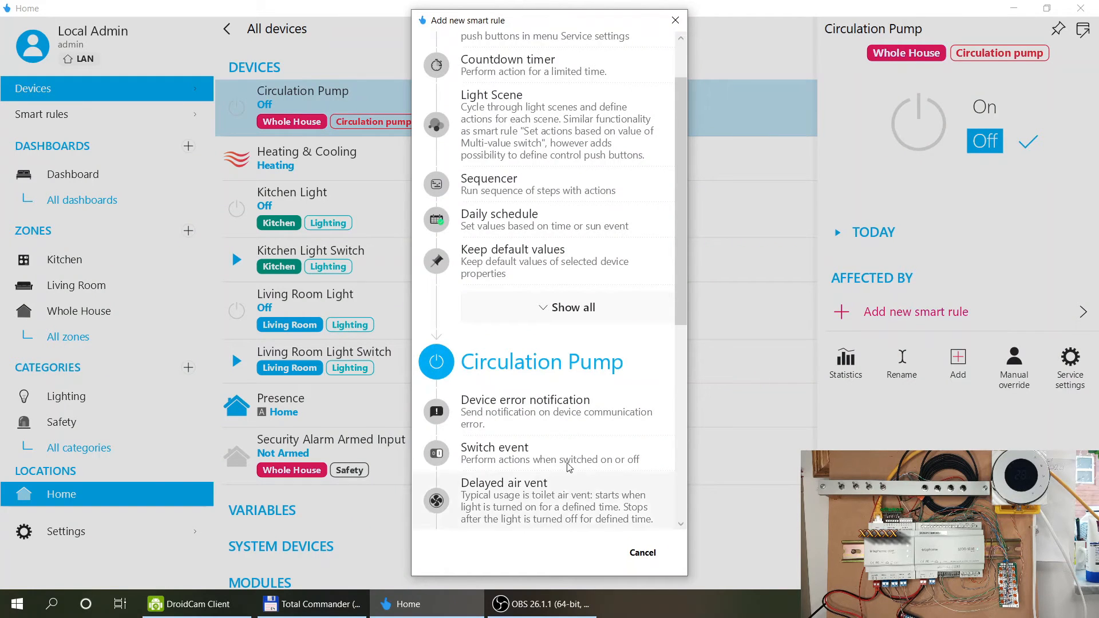
scroll(574, 380, down, 3)
scroll(574, 379, down, 3)
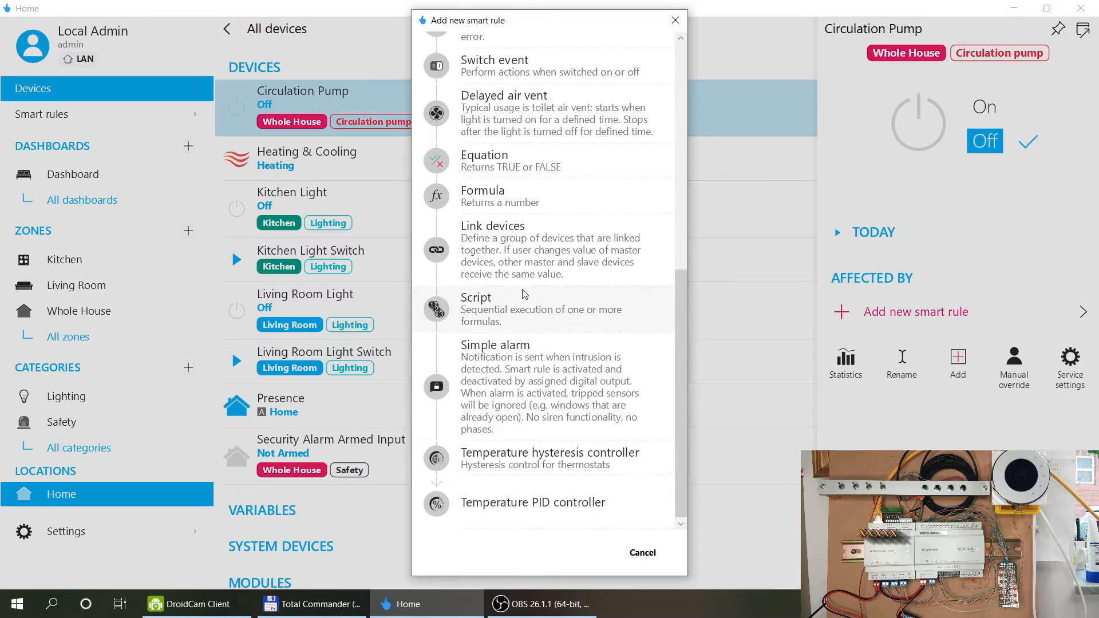
scroll(530, 201, up, 1)
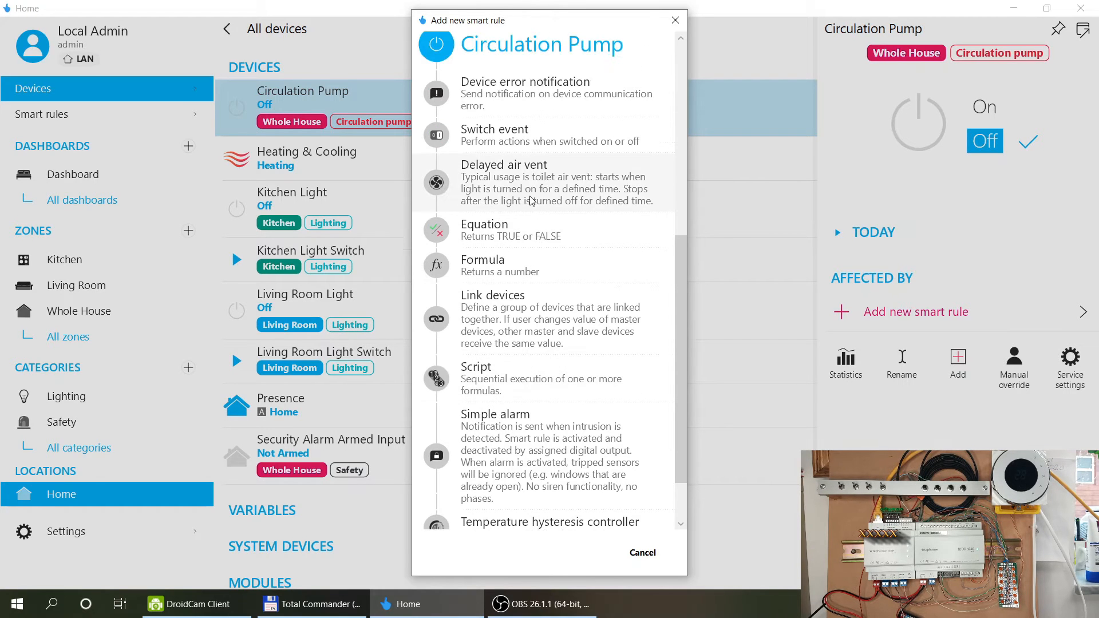
scroll(579, 208, up, 2)
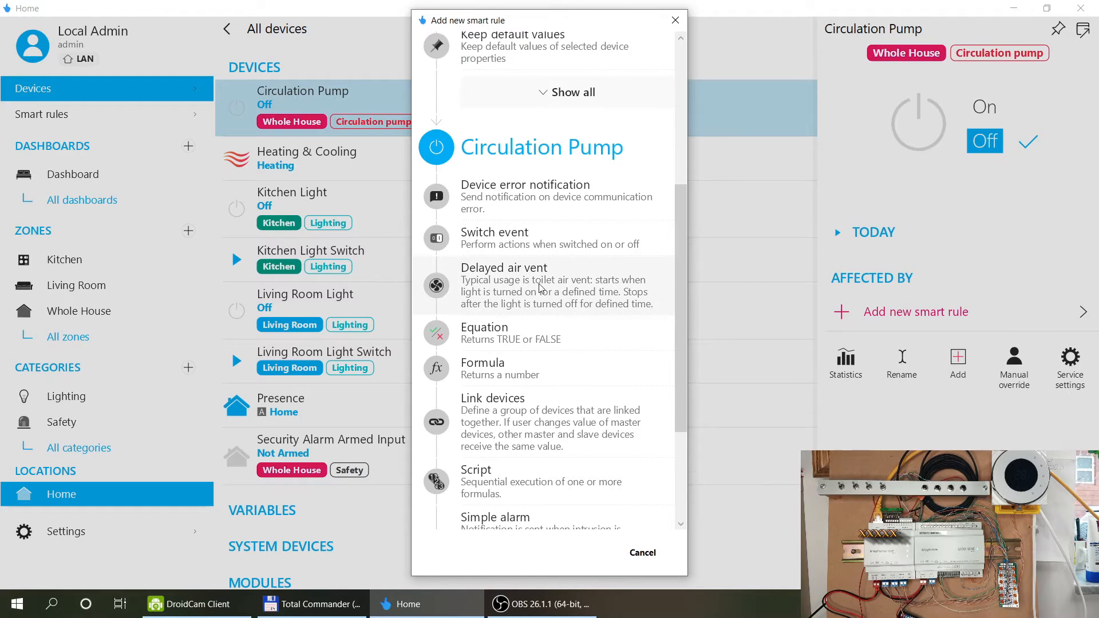
scroll(568, 242, up, 1)
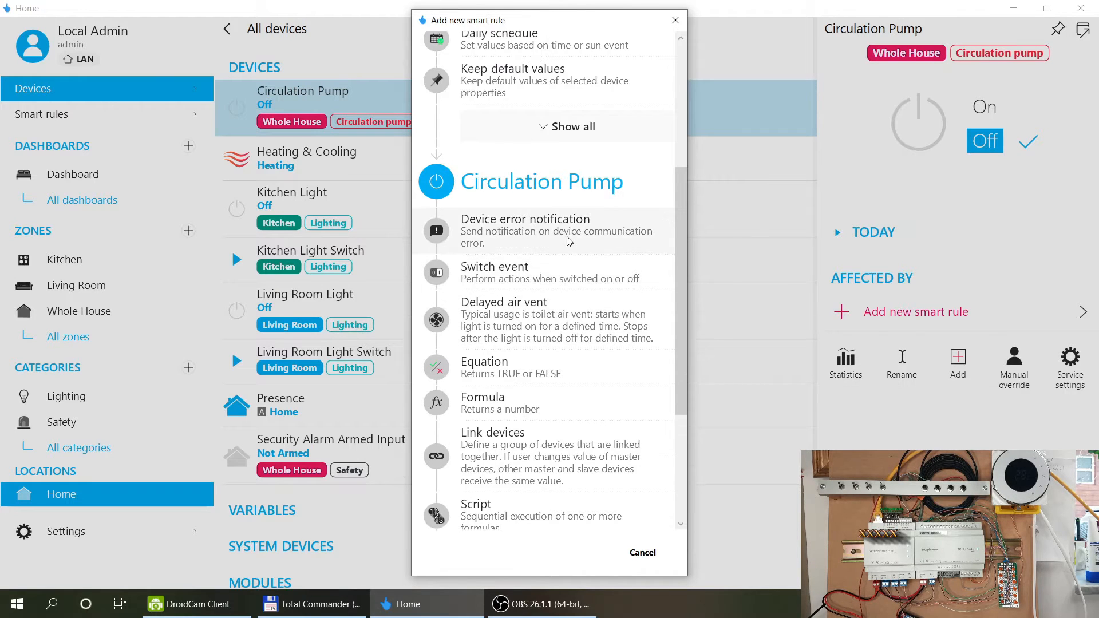
scroll(569, 241, up, 3)
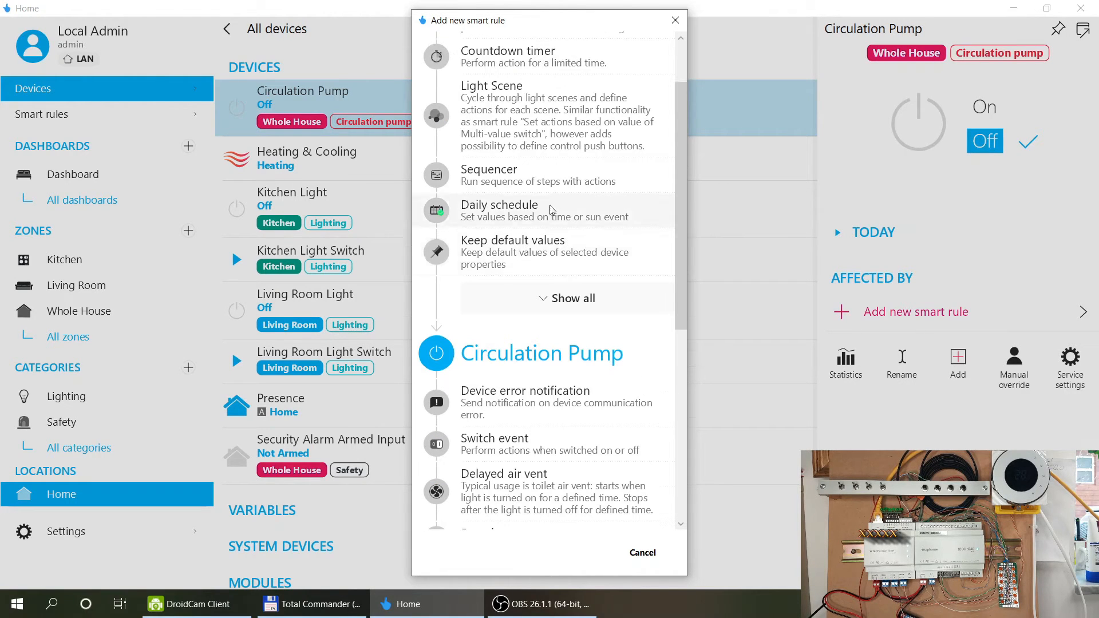
Create a Daily schedule rule starting at 07:00 with the pump pulsing during the period.
click(551, 210)
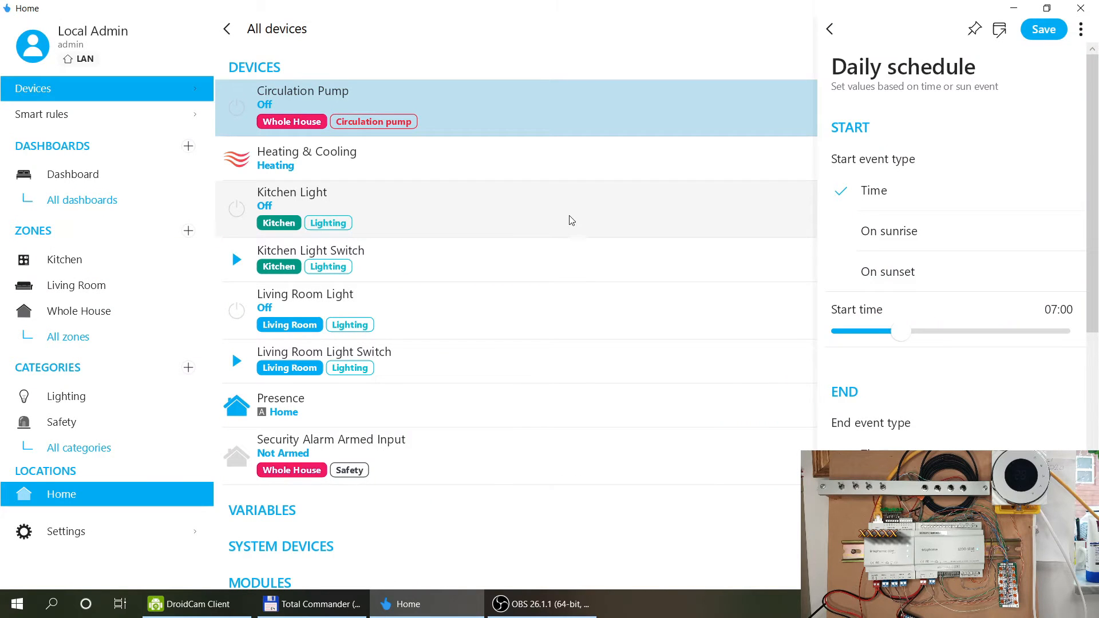
scroll(1091, 263, down, 1)
scroll(1091, 315, down, 3)
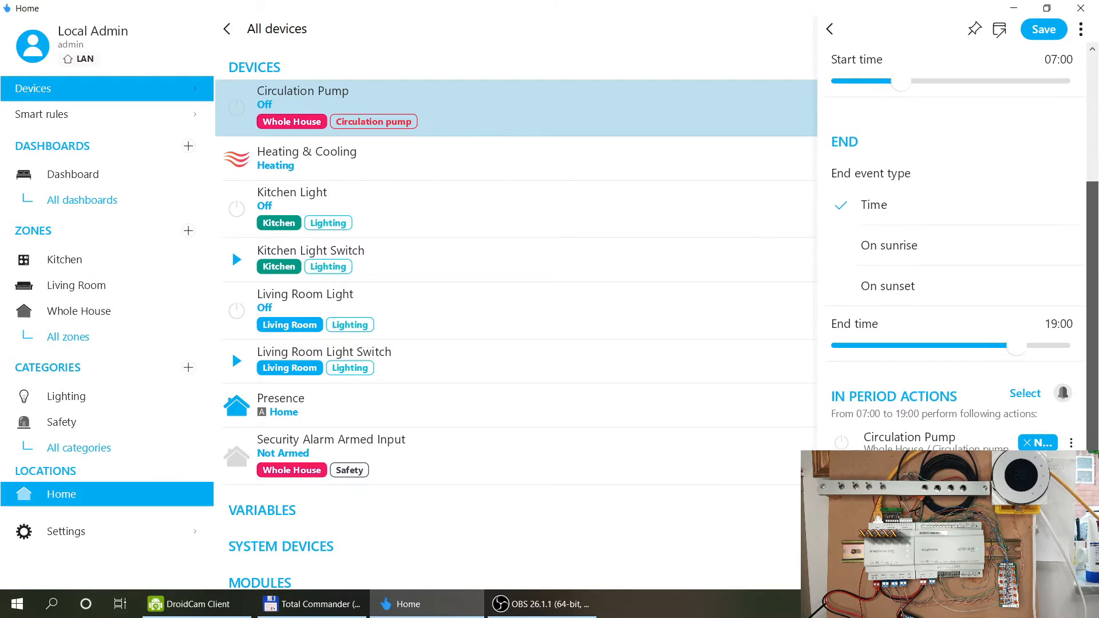
scroll(963, 252, down, 3)
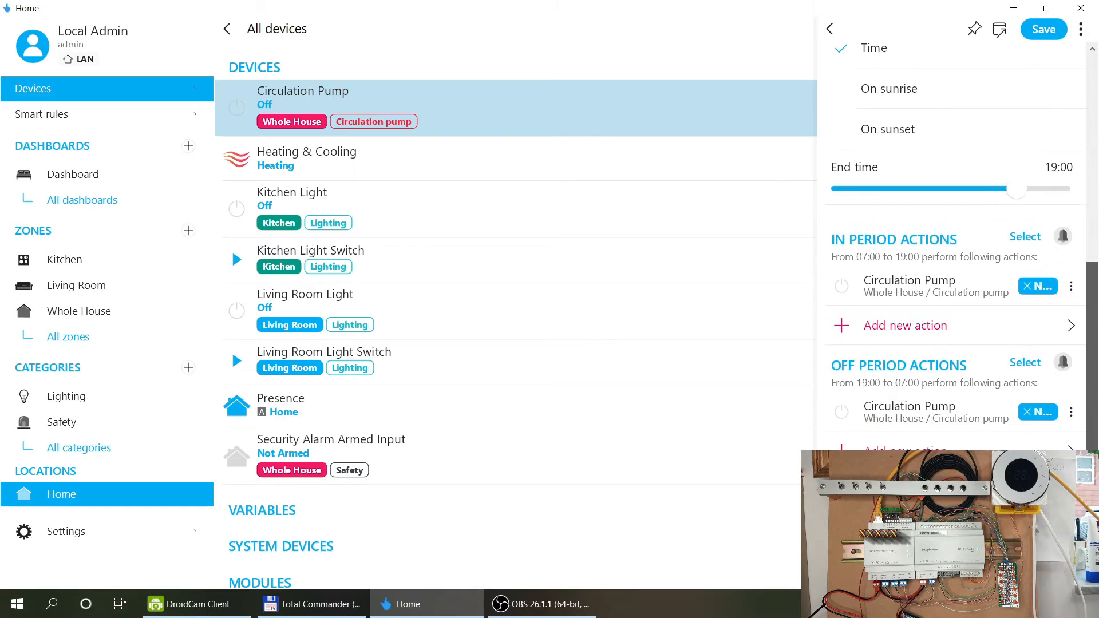
drag(1092, 469, 1092, 504)
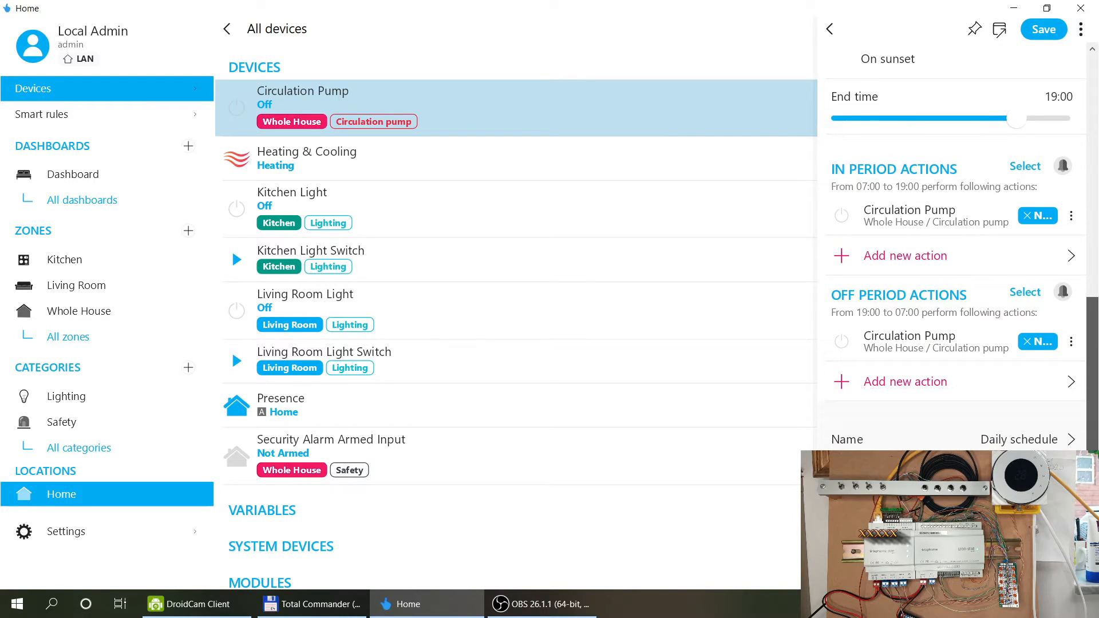
drag(1091, 504, 1092, 268)
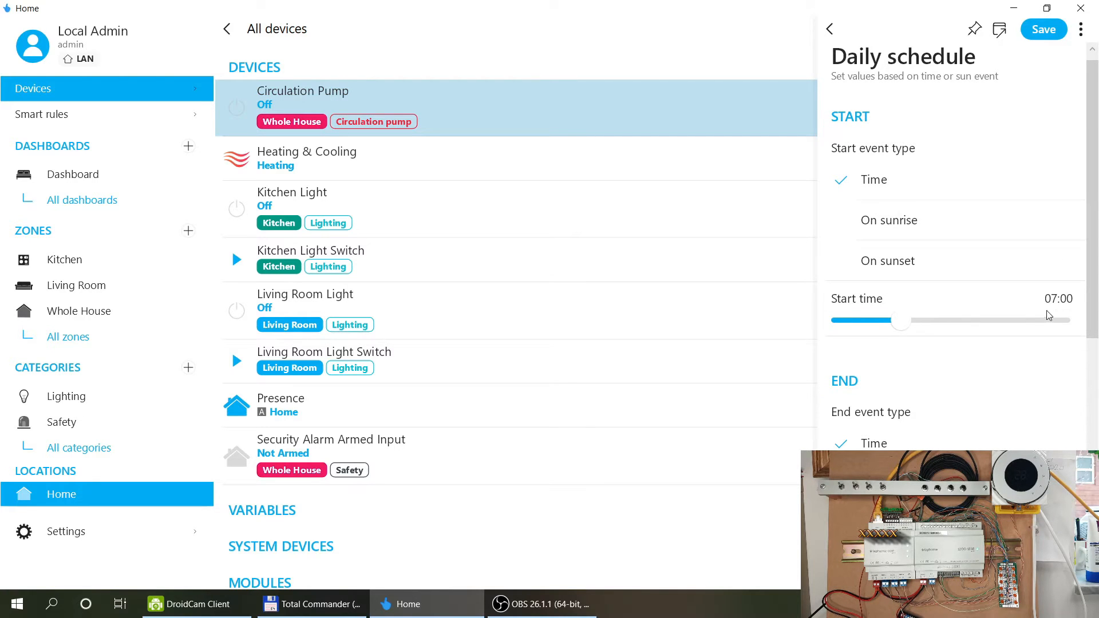
scroll(949, 258, down, 5)
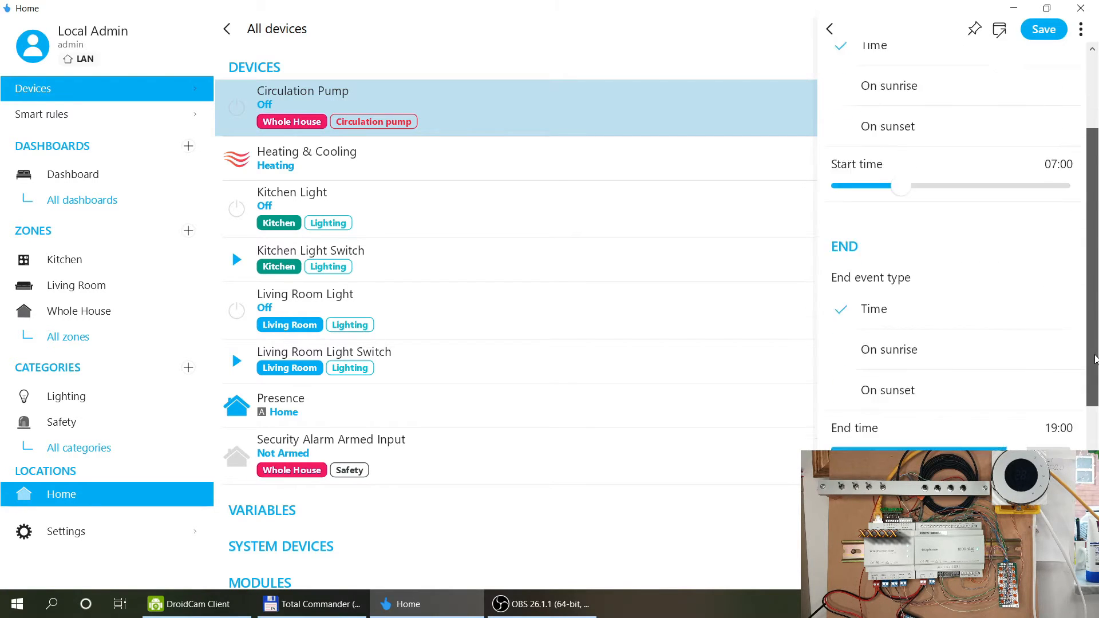
scroll(933, 211, down, 2)
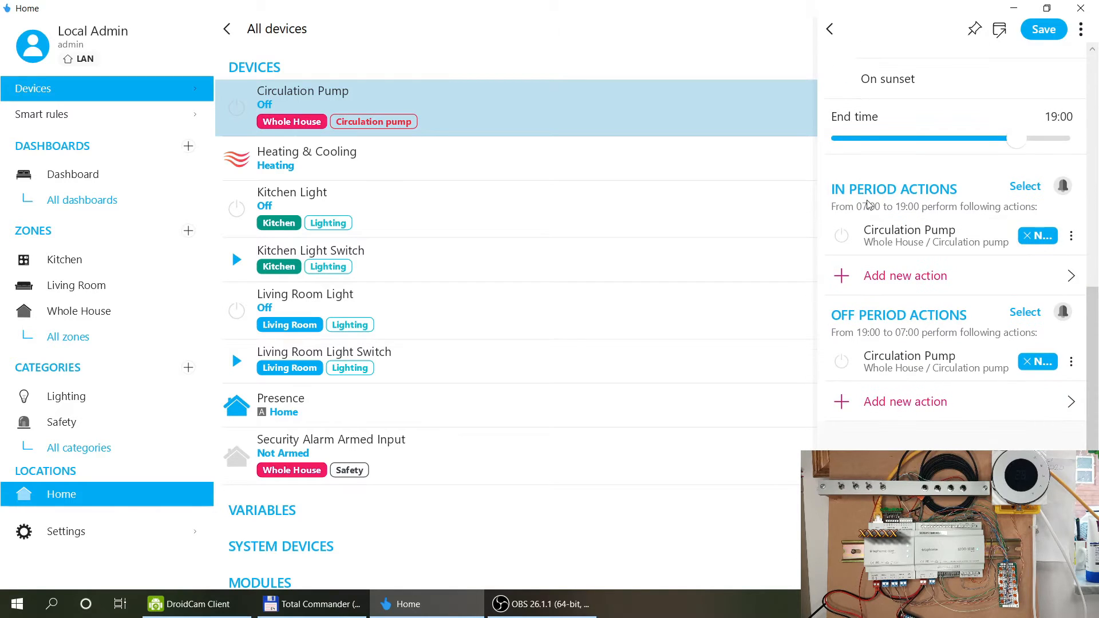
click(900, 246)
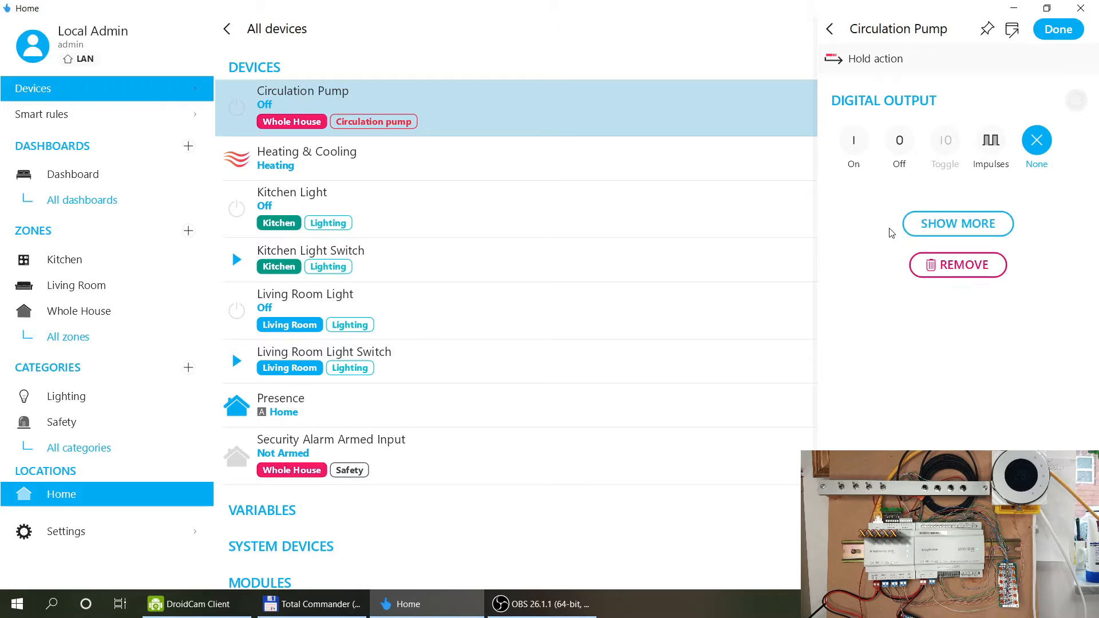
click(993, 141)
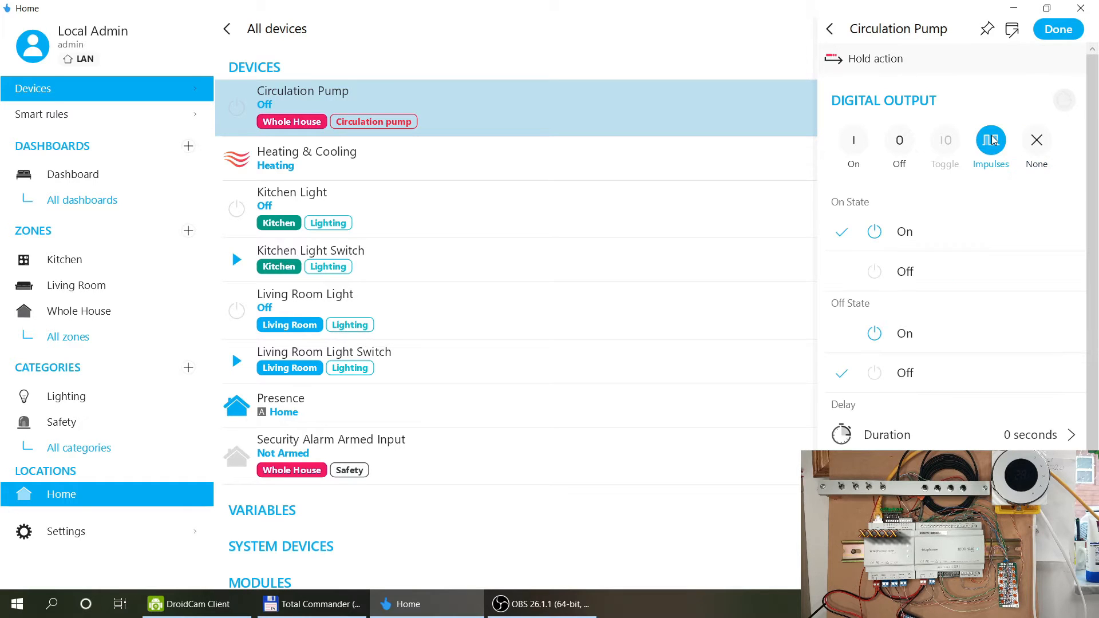
click(829, 29)
Extend the schedule's end time to Next day 00:00 and reopen the in-period action.
scroll(955, 246, down, 1)
scroll(954, 238, down, 2)
scroll(954, 238, up, 5)
scroll(967, 80, down, 4)
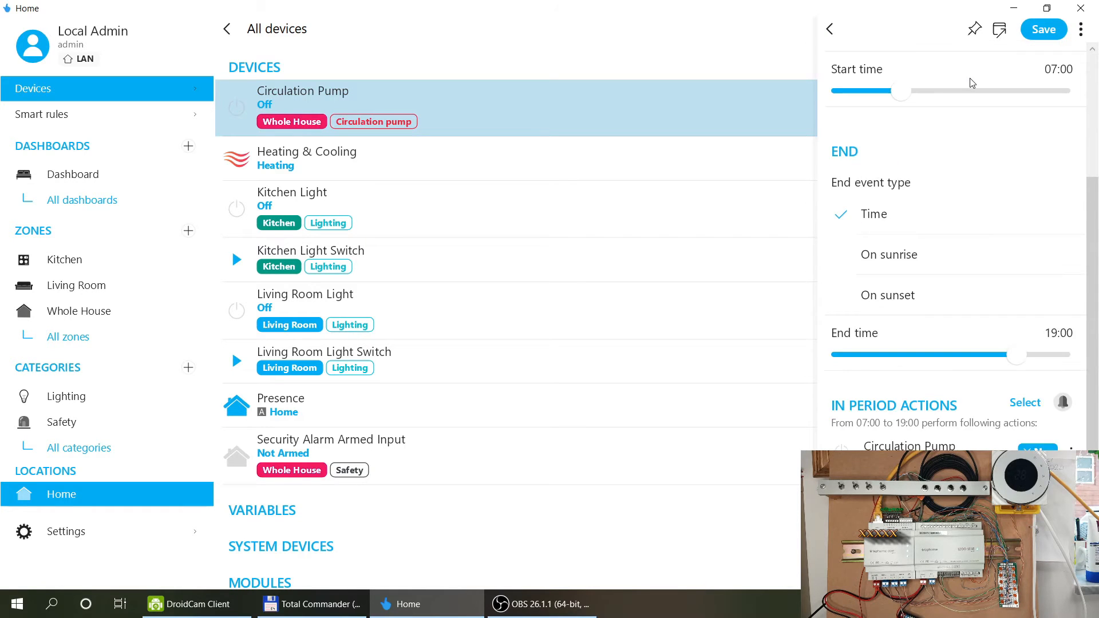
scroll(967, 80, up, 3)
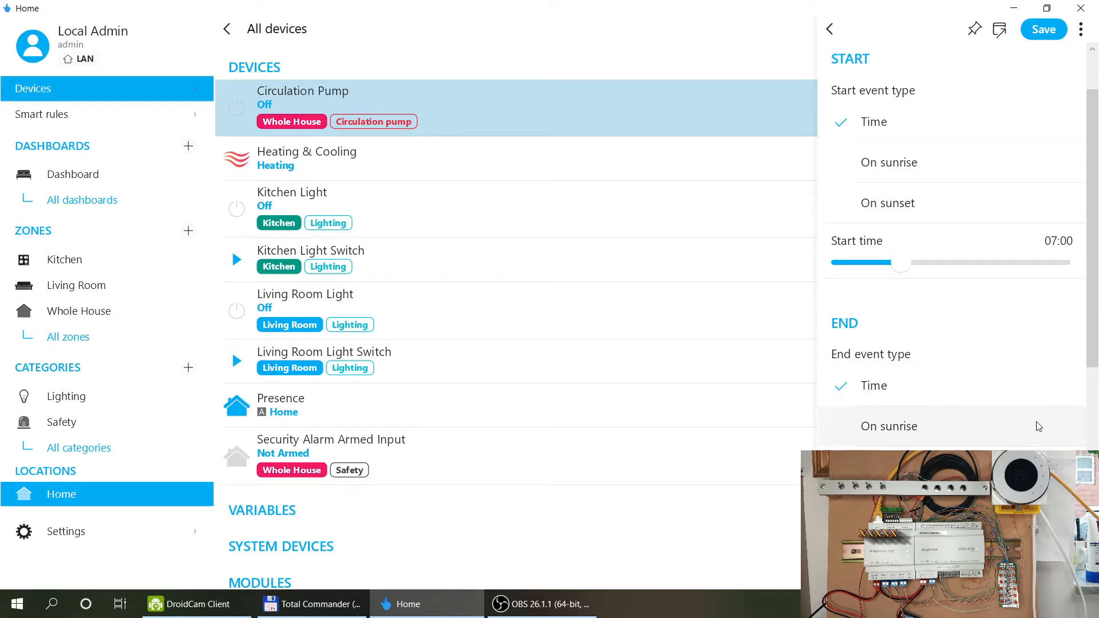
scroll(1033, 409, down, 2)
drag(1012, 388, 1074, 394)
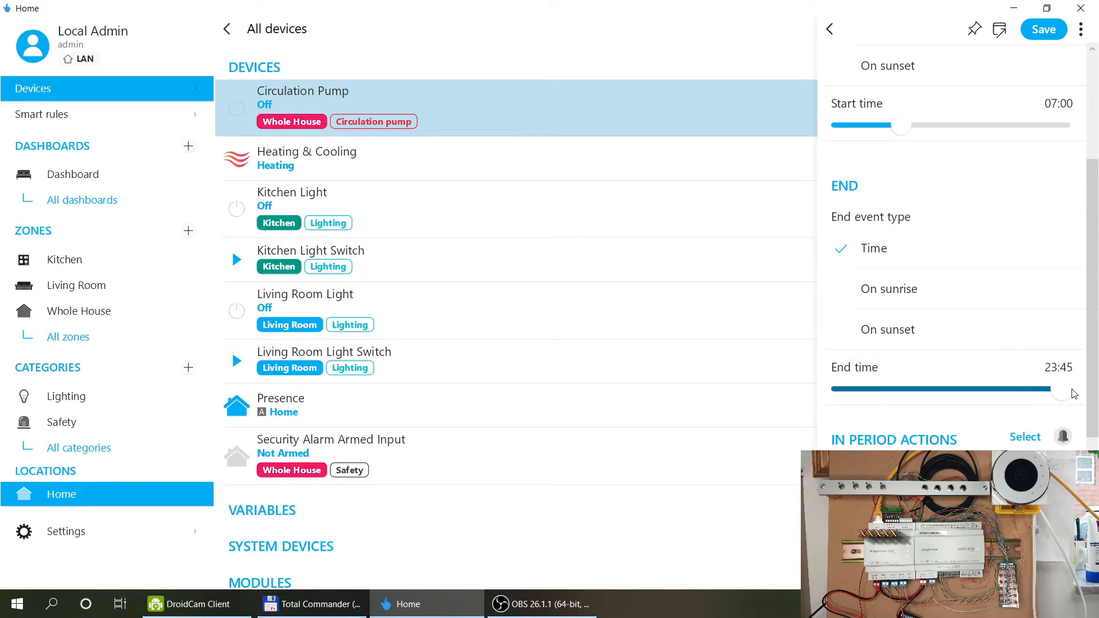
scroll(996, 252, down, 5)
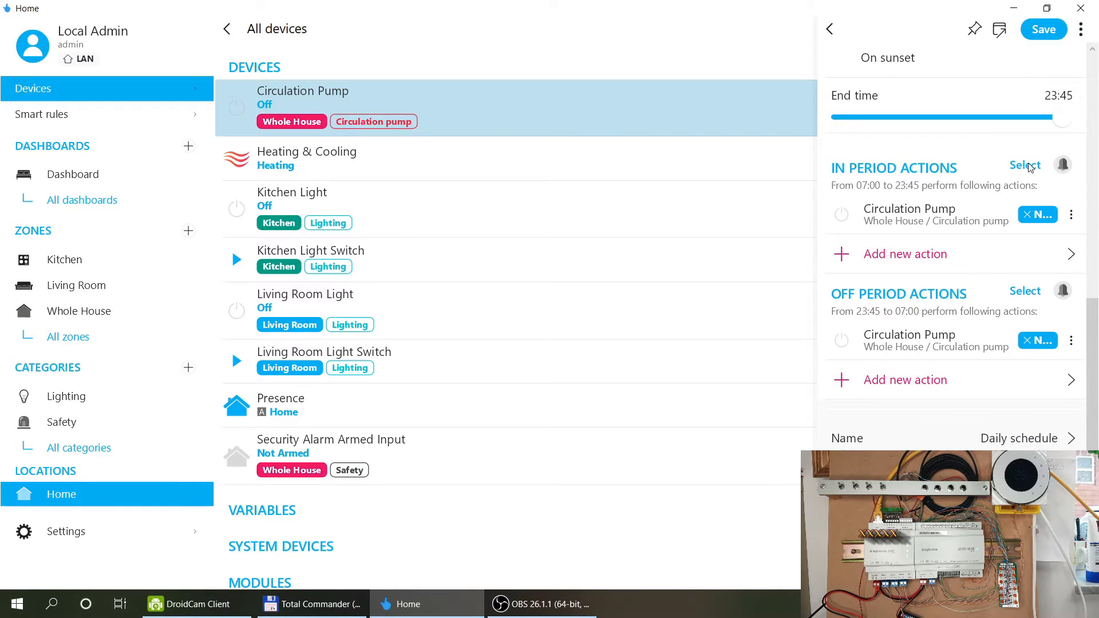
drag(1065, 121, 1070, 121)
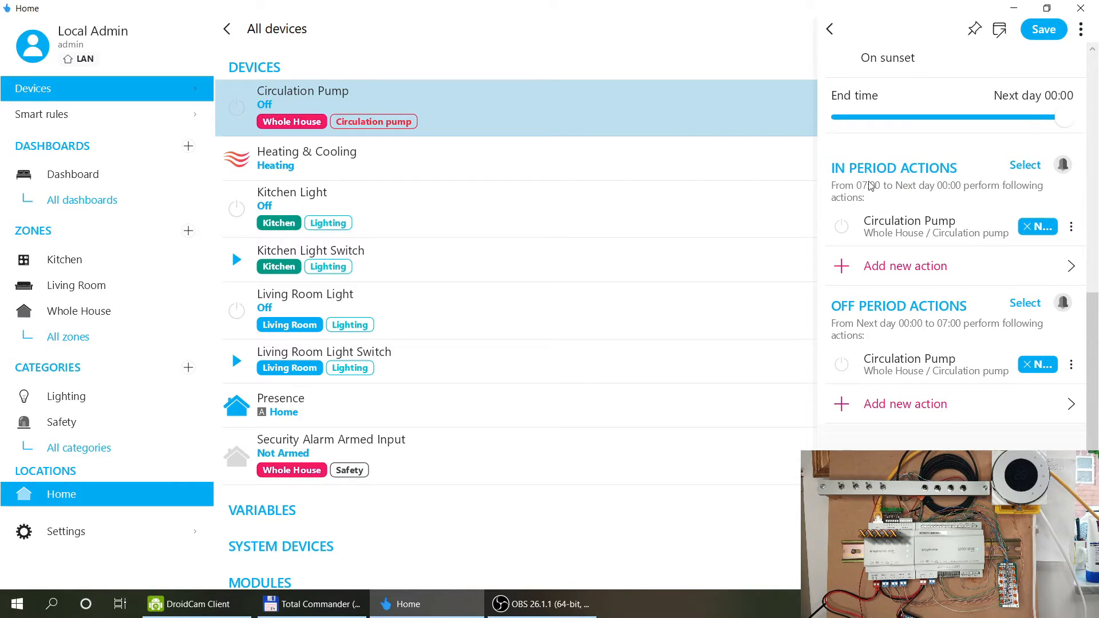
scroll(922, 131, down, 1)
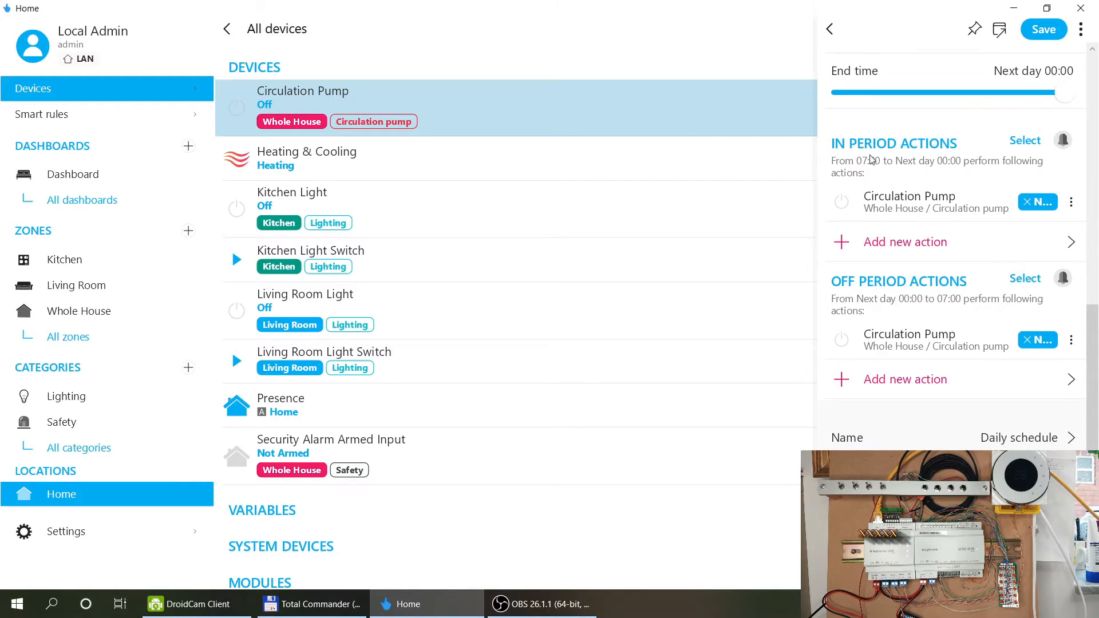
click(902, 217)
Set the in-period action to Impulses with 5-second on/off durations and save the rule.
click(994, 140)
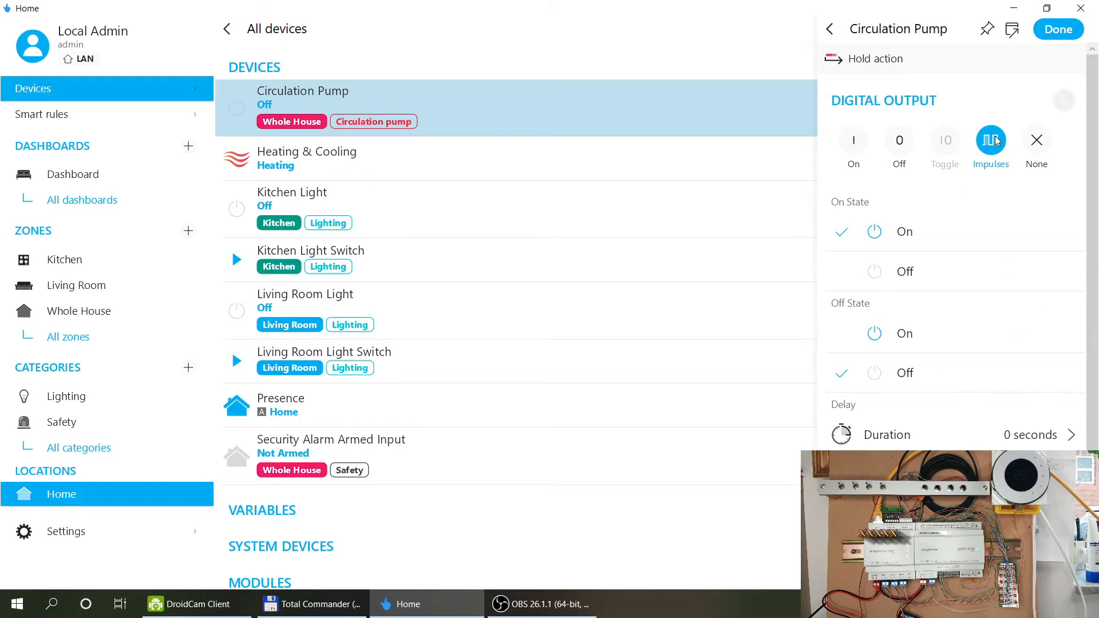
scroll(971, 228, down, 5)
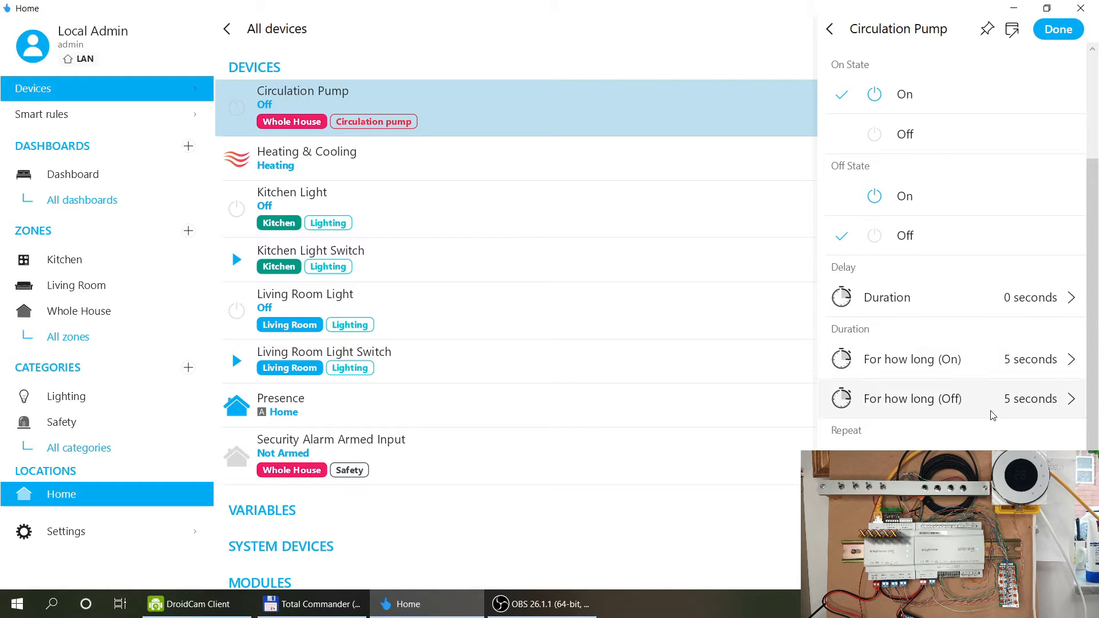
click(994, 360)
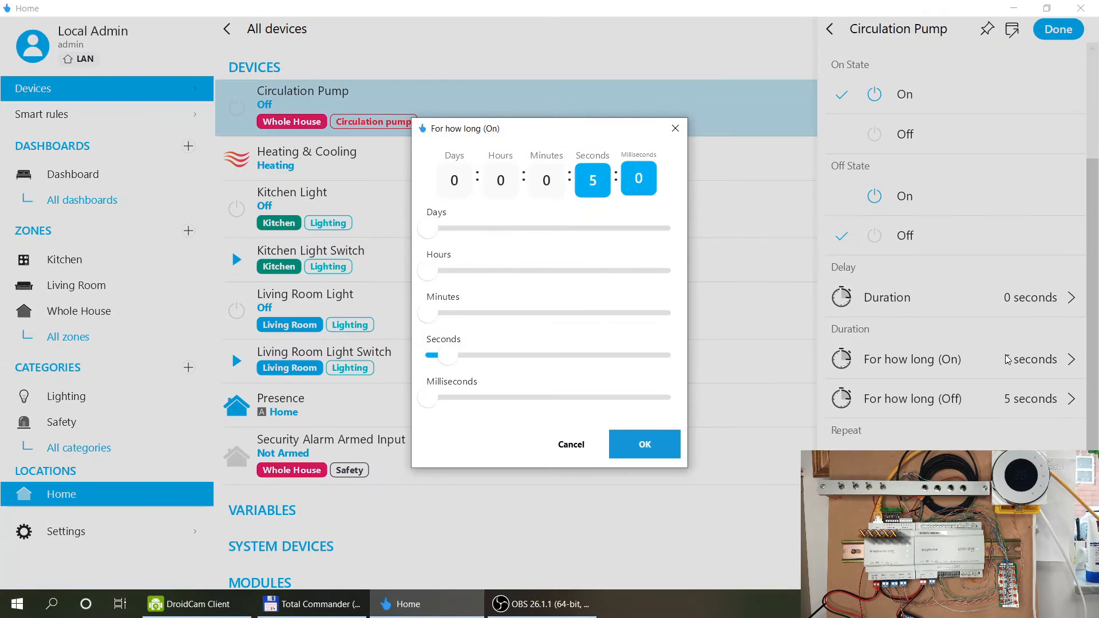
click(645, 448)
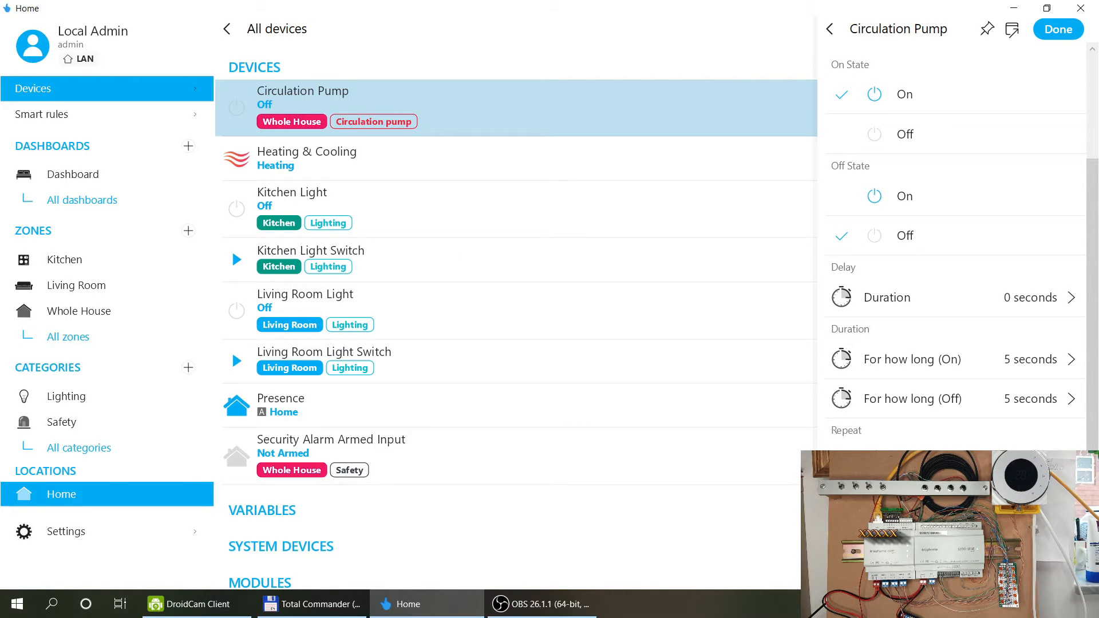
scroll(969, 417, up, 3)
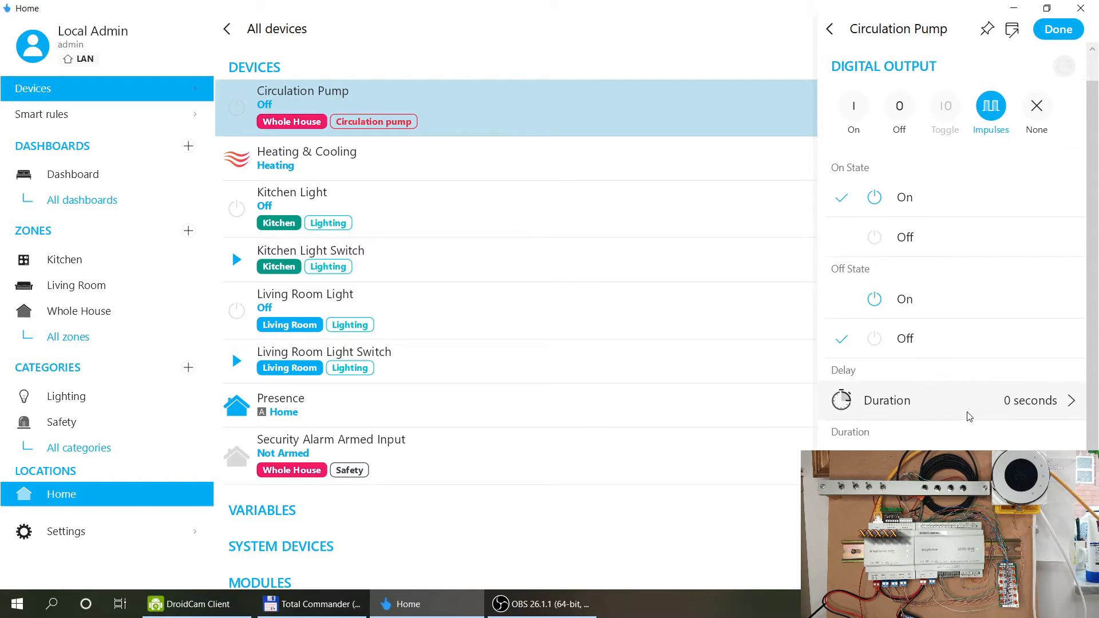
click(1055, 29)
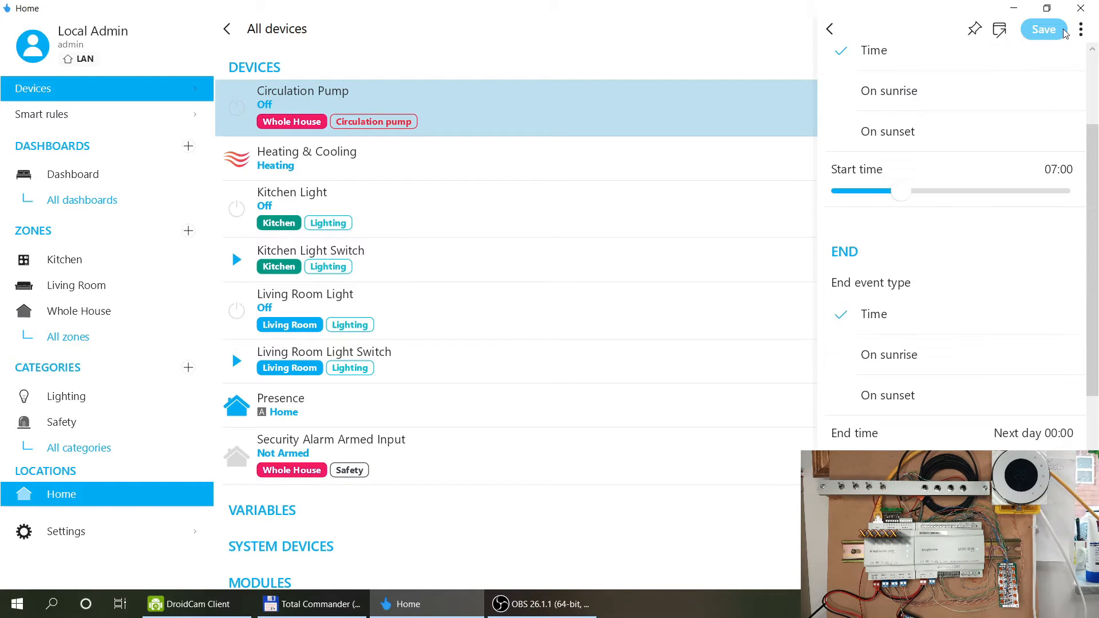
scroll(973, 300, down, 5)
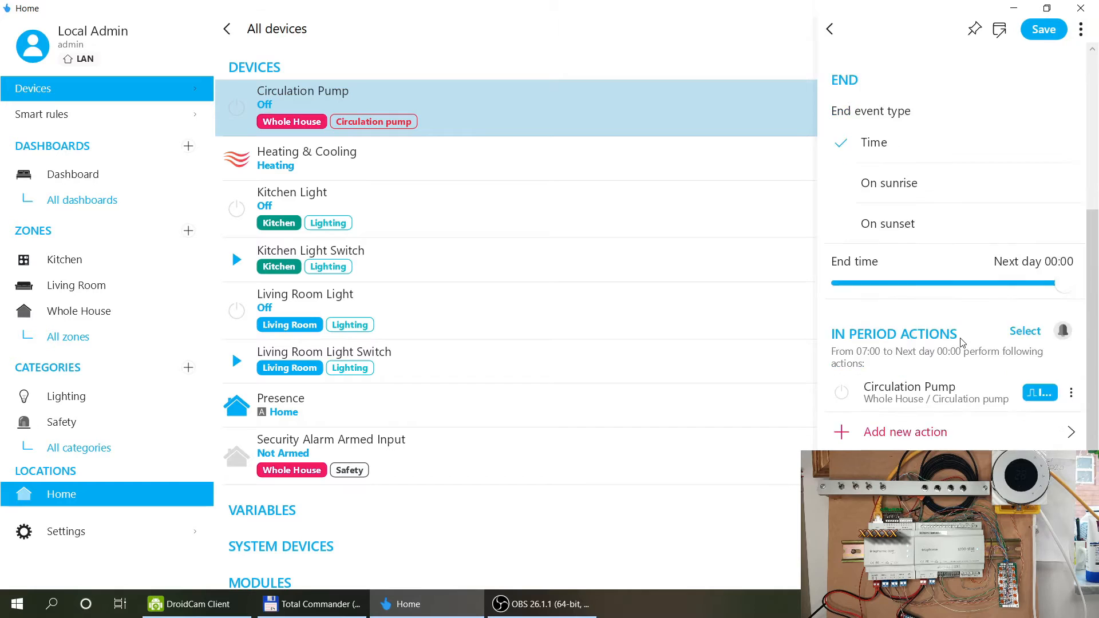
scroll(939, 338, down, 2)
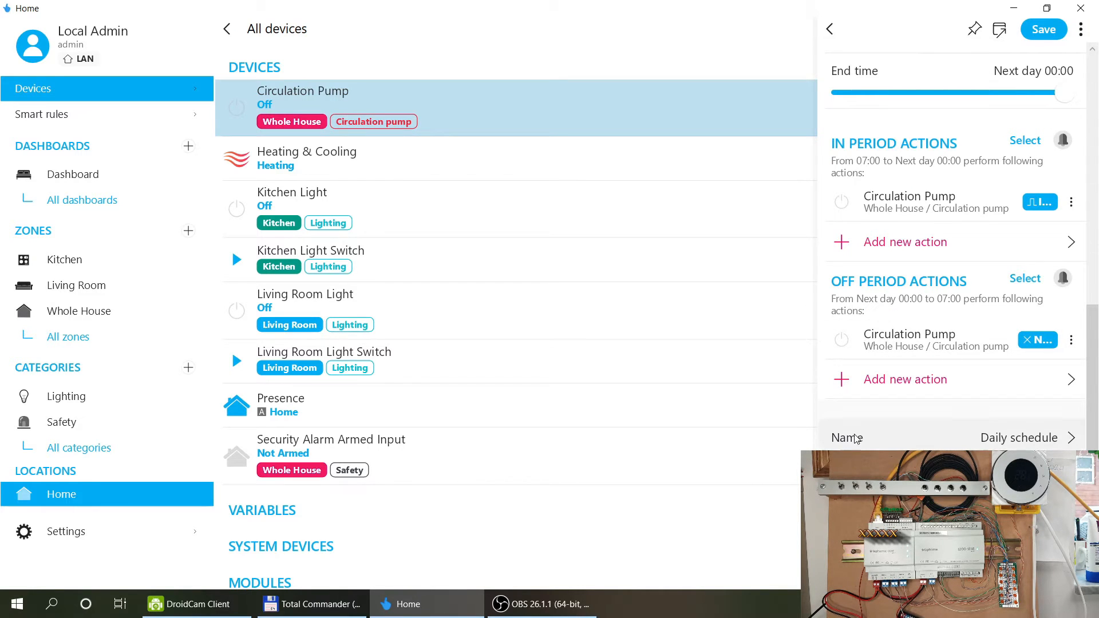
click(1039, 31)
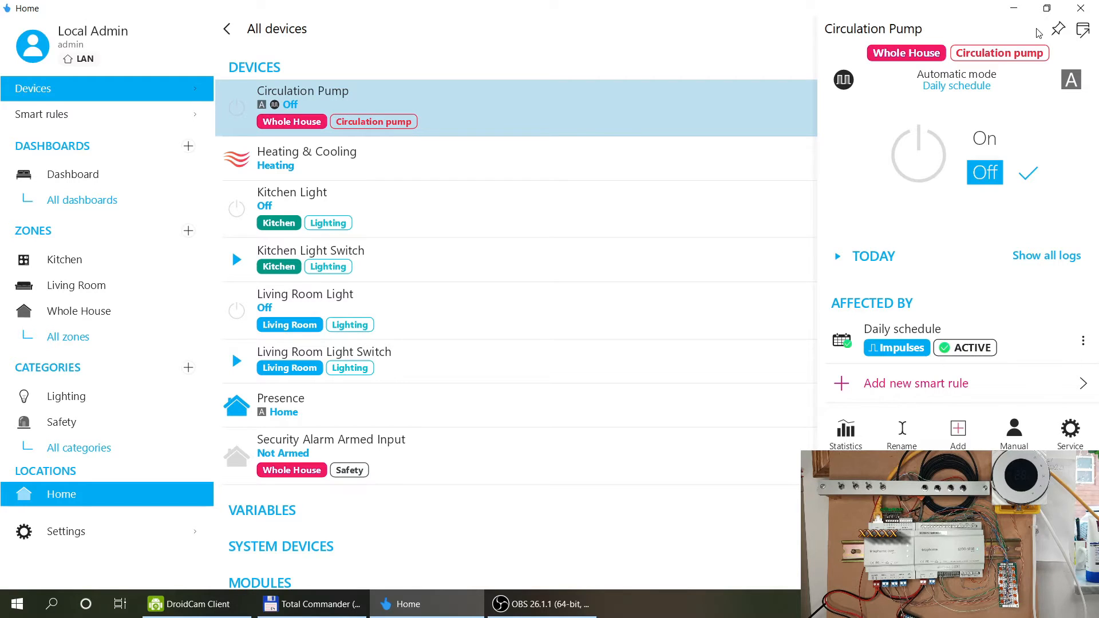
Rename the Daily schedule rule to 'Circulation pump rule' and save it.
click(949, 341)
scroll(1019, 343, down, 3)
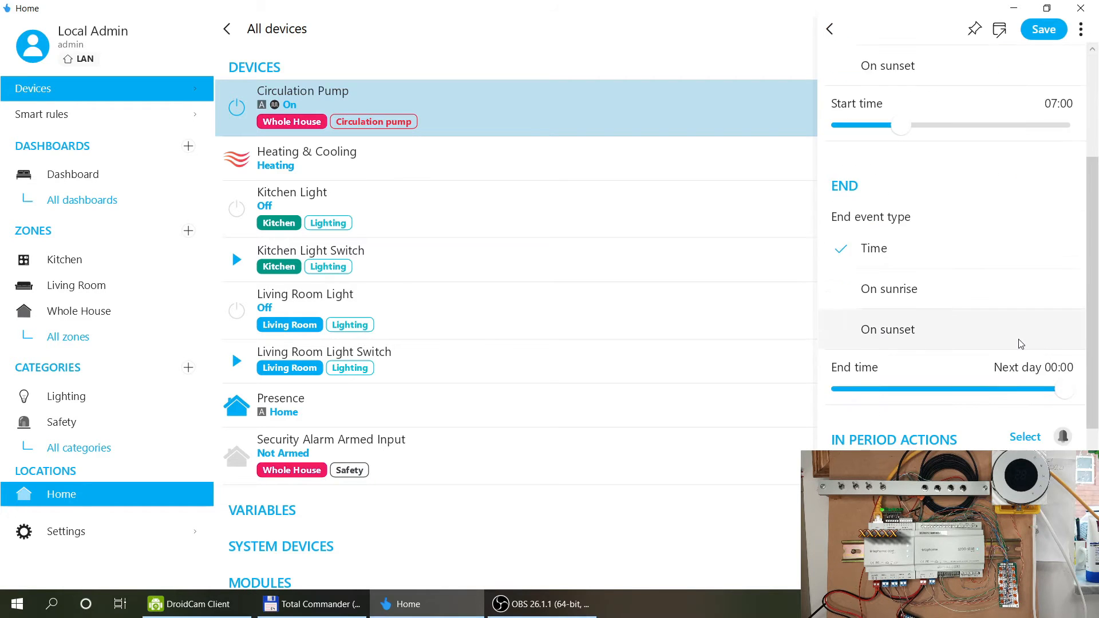
scroll(1021, 344, down, 5)
click(1003, 437)
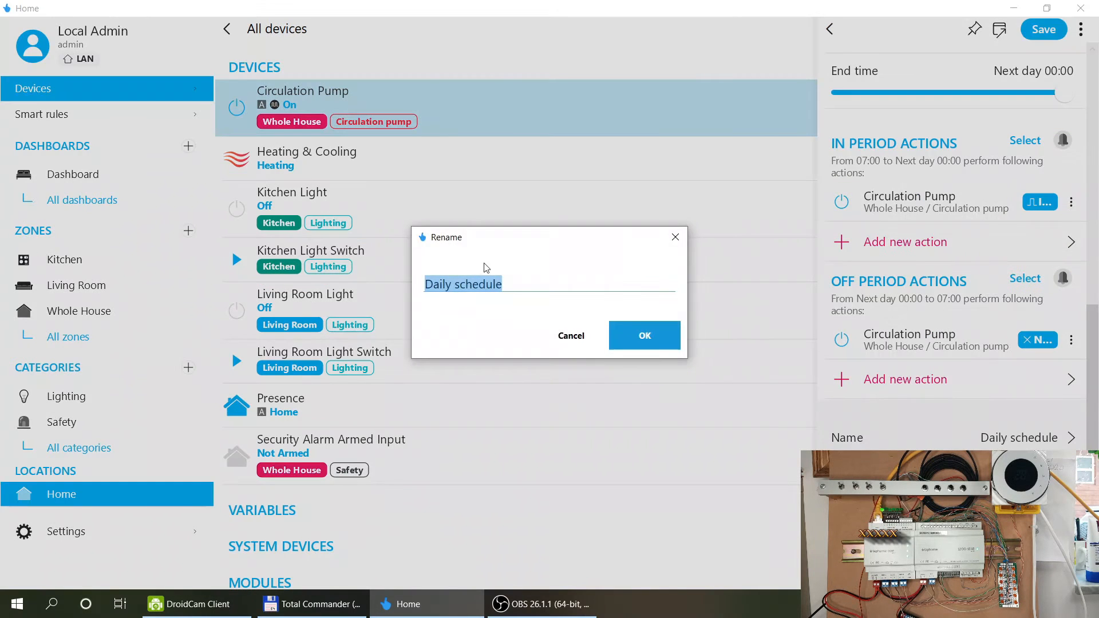
text(Circu)
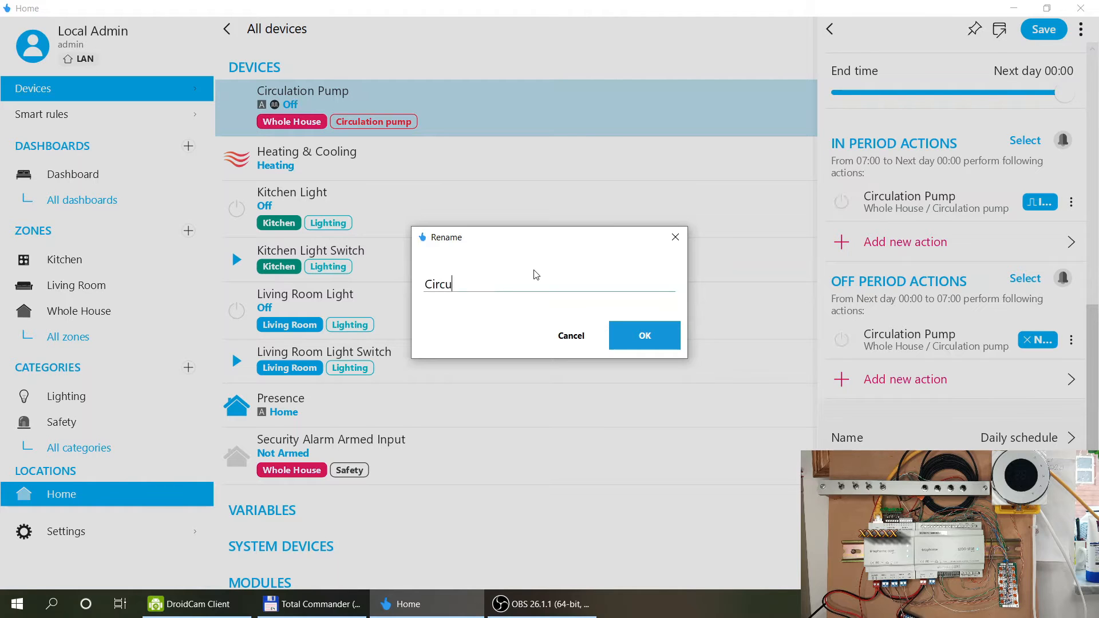
text(lation pump rule)
click(655, 335)
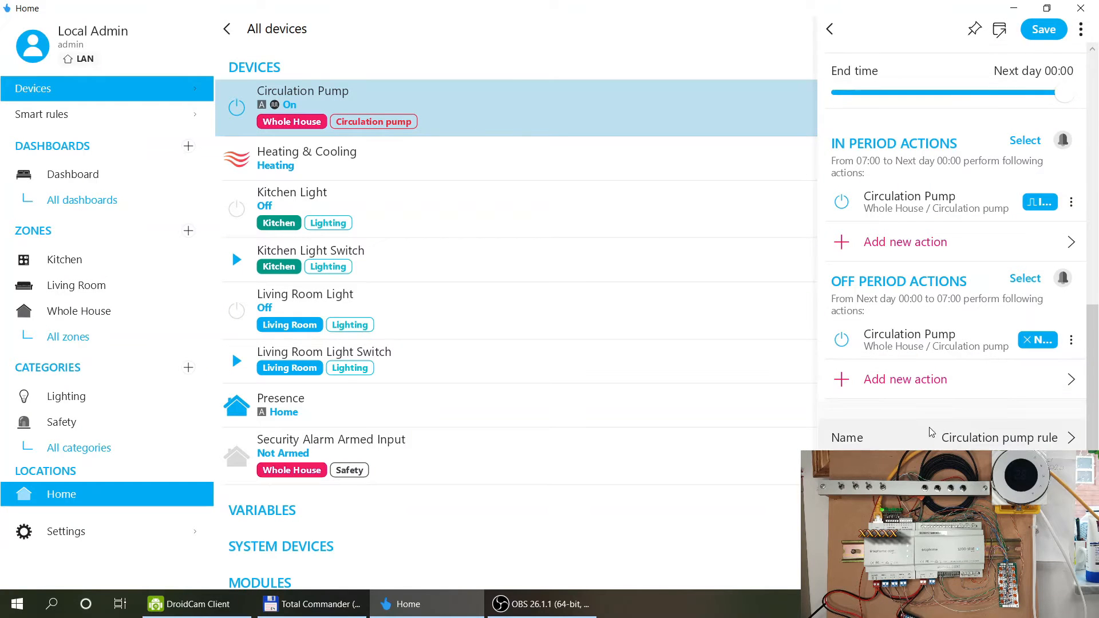
click(1045, 32)
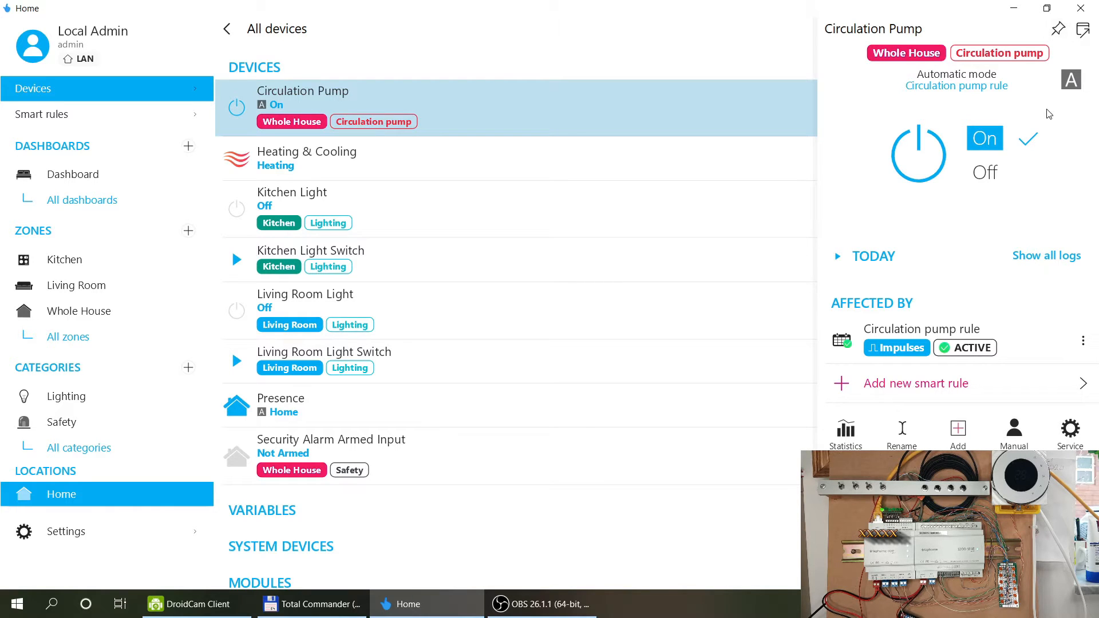
Reopen the Circulation pump rule and bring up its limiting conditions.
click(1010, 339)
scroll(999, 240, down, 8)
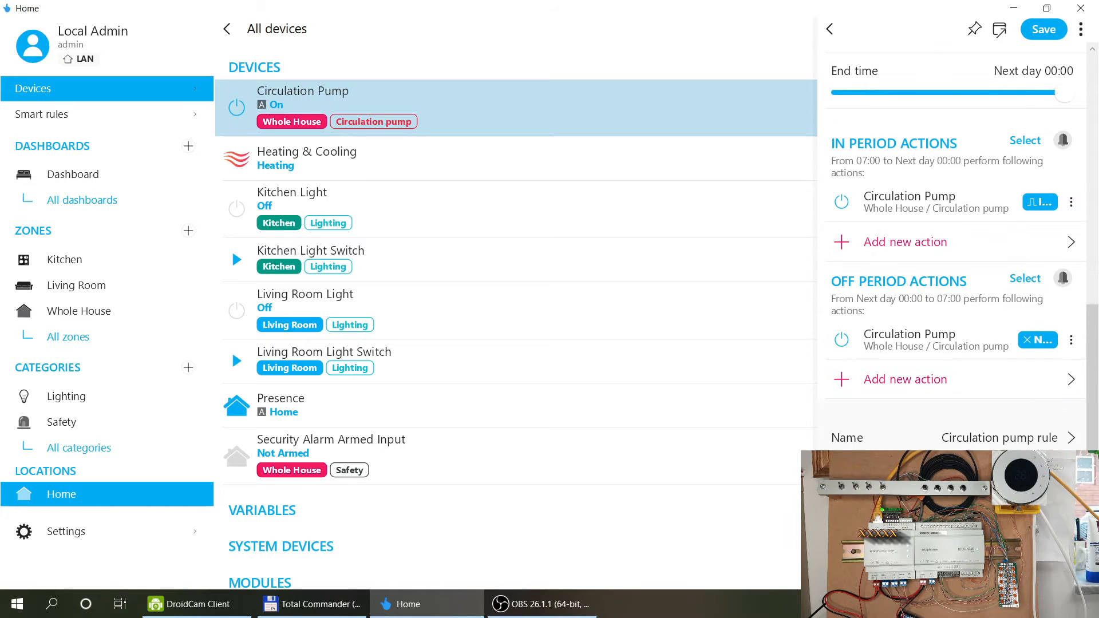
click(927, 481)
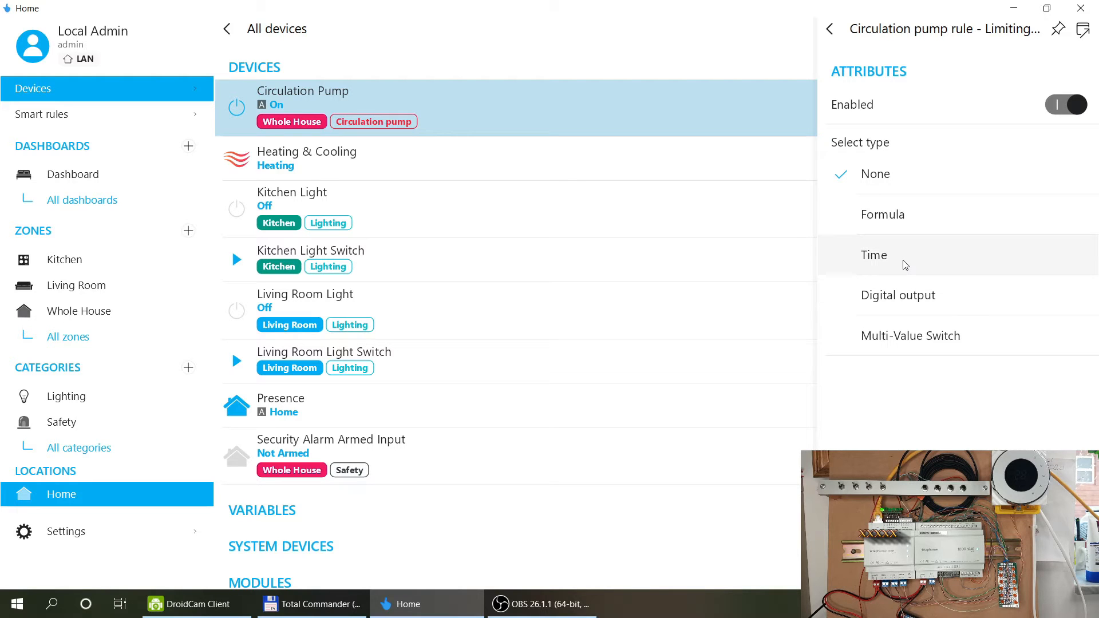
Limit the rule with a Multi-Value Switch condition on Presence and save it.
click(906, 342)
click(911, 419)
click(896, 121)
scroll(1002, 196, down, 1)
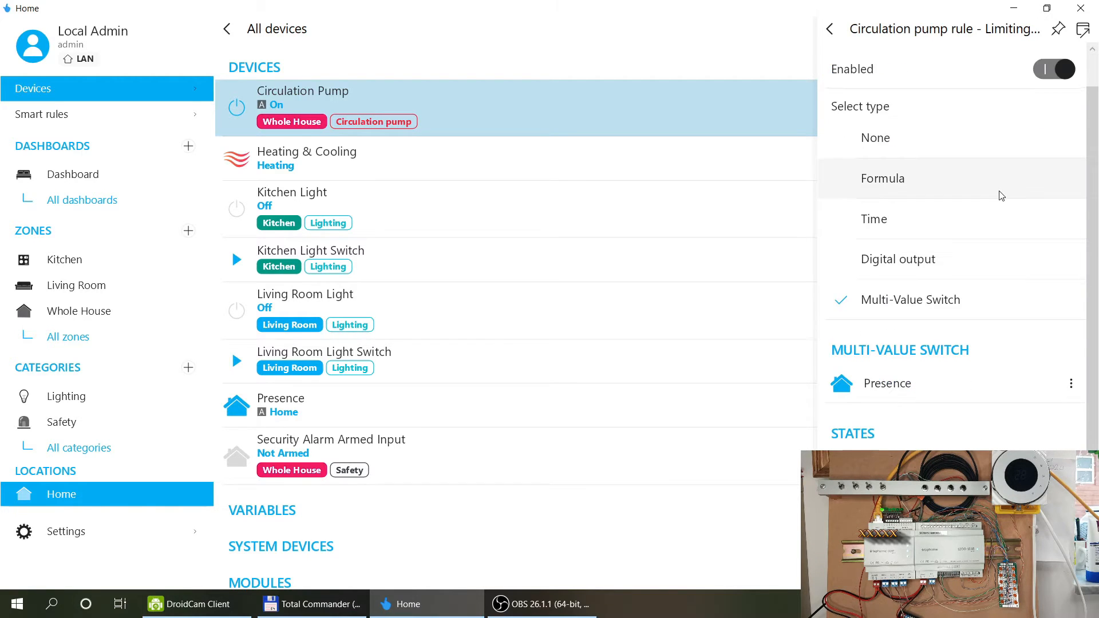
scroll(1001, 196, up, 1)
scroll(1001, 196, down, 1)
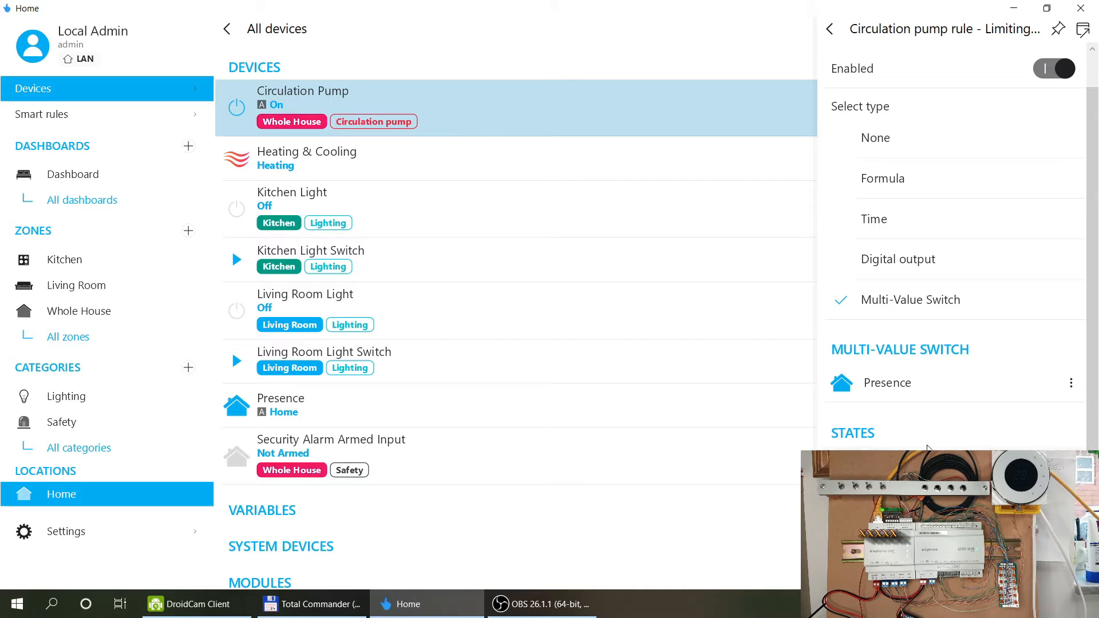
scroll(933, 410, up, 1)
scroll(932, 409, down, 1)
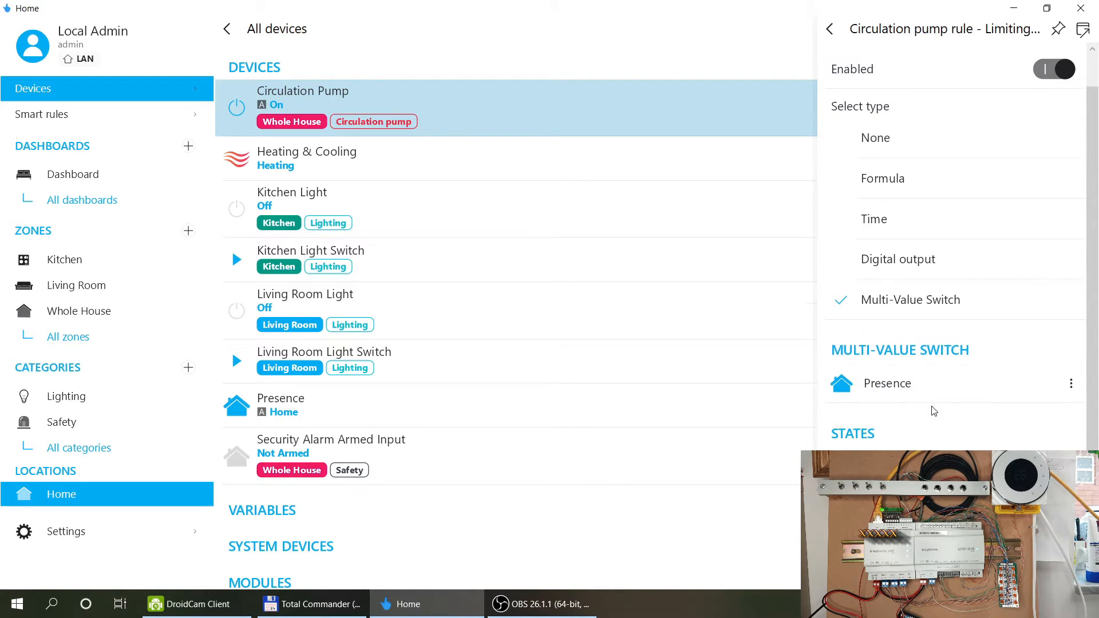
click(831, 31)
click(1045, 33)
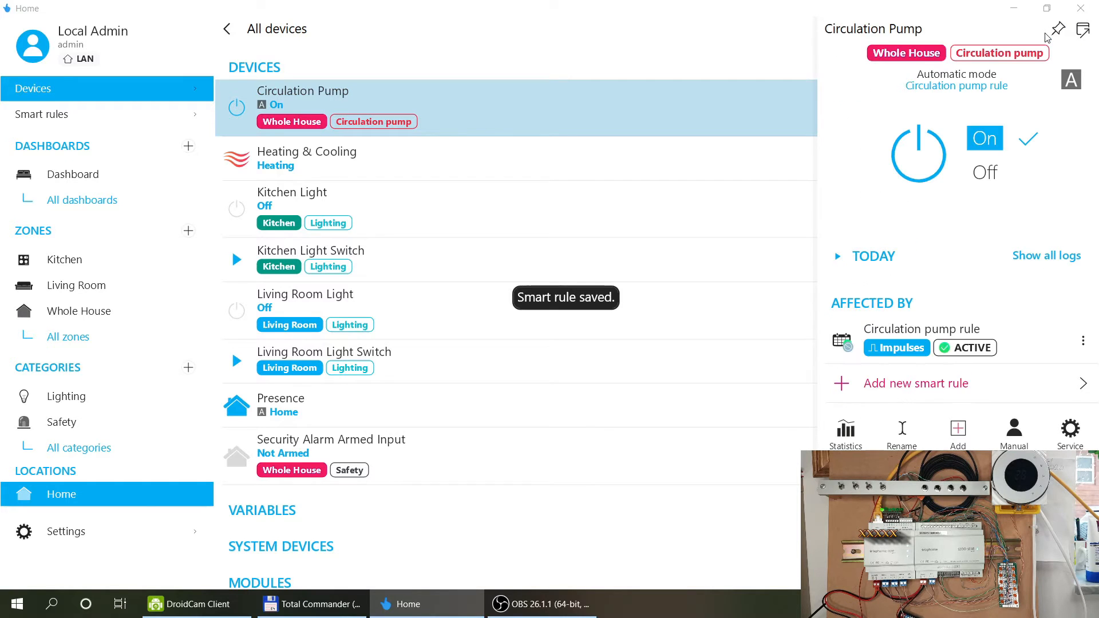
Close the pump's details and switch the Circulation Pump off from the device list.
click(634, 535)
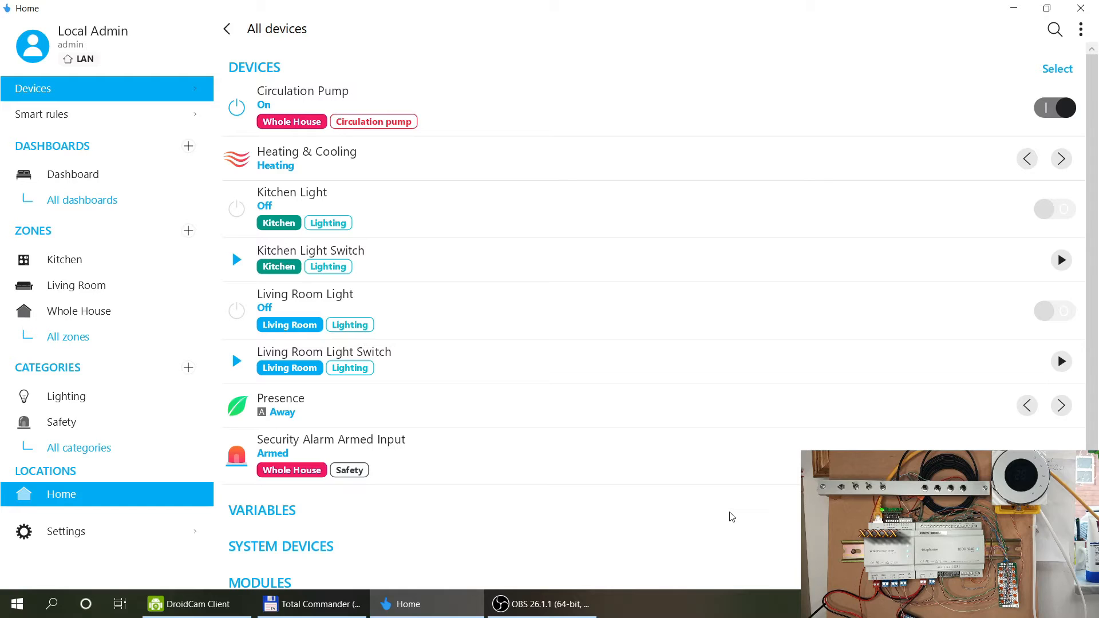
click(1056, 107)
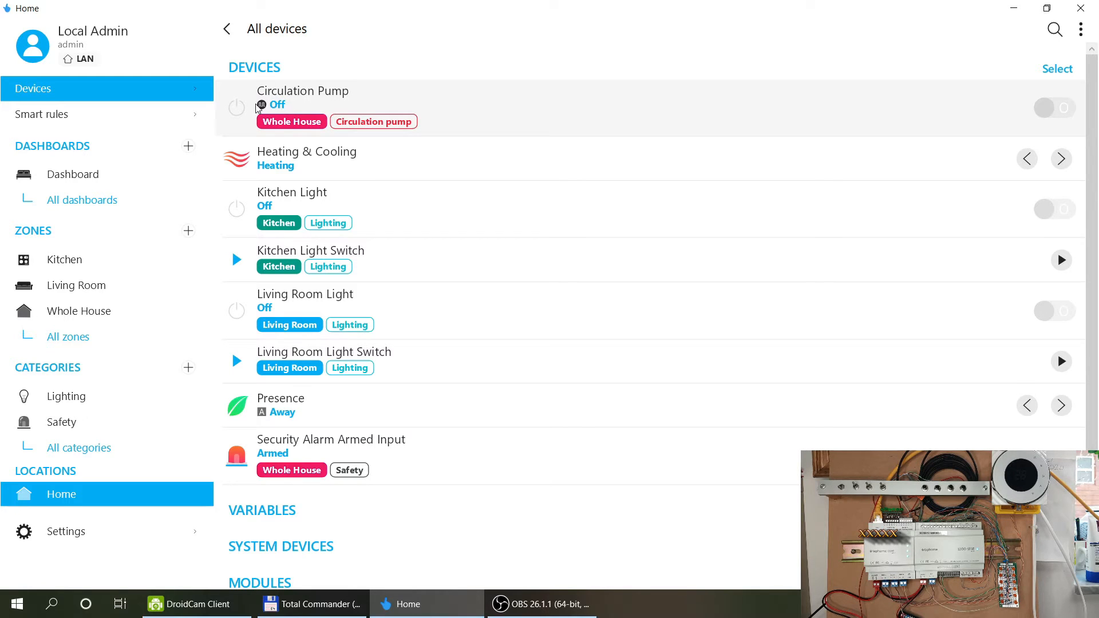
Reopen the Circulation pump rule from the pump's details and review its limiting conditions.
click(320, 96)
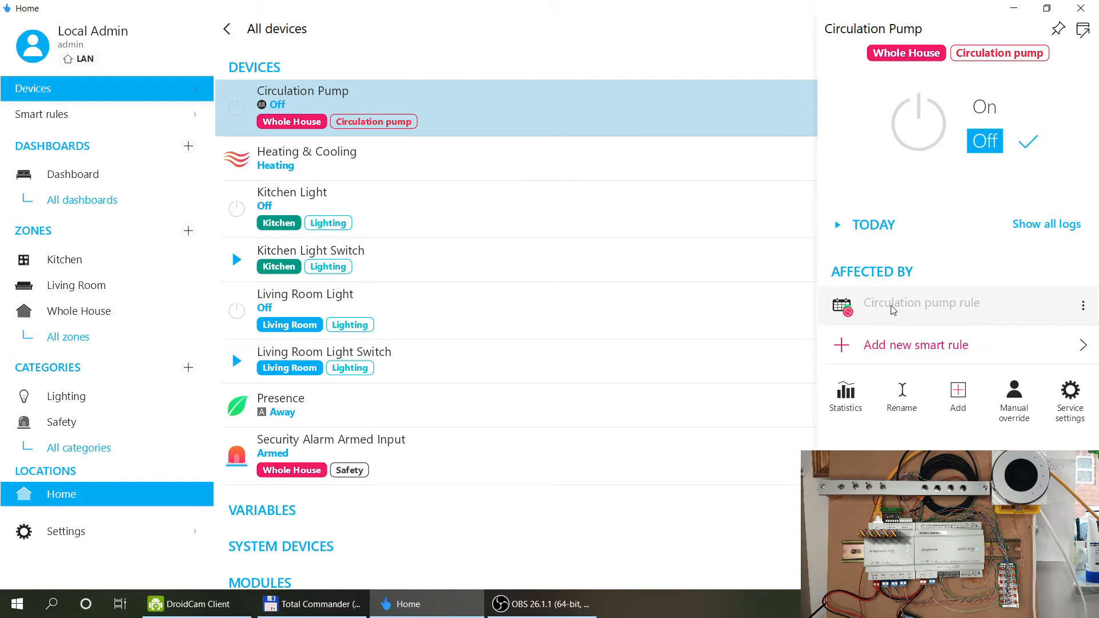
click(893, 310)
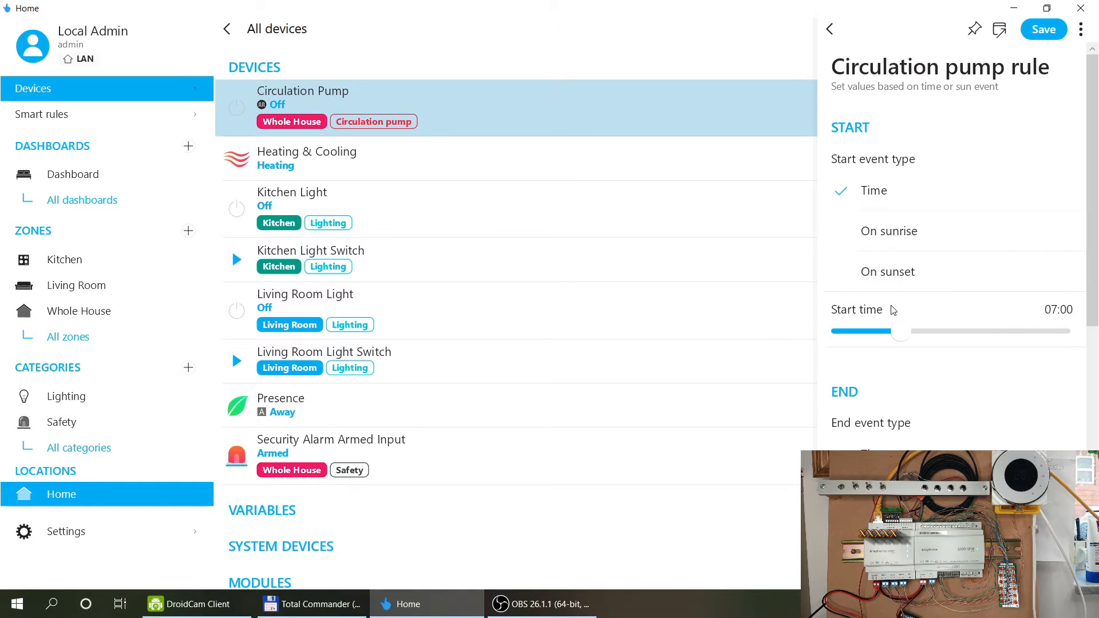
scroll(939, 204, down, 9)
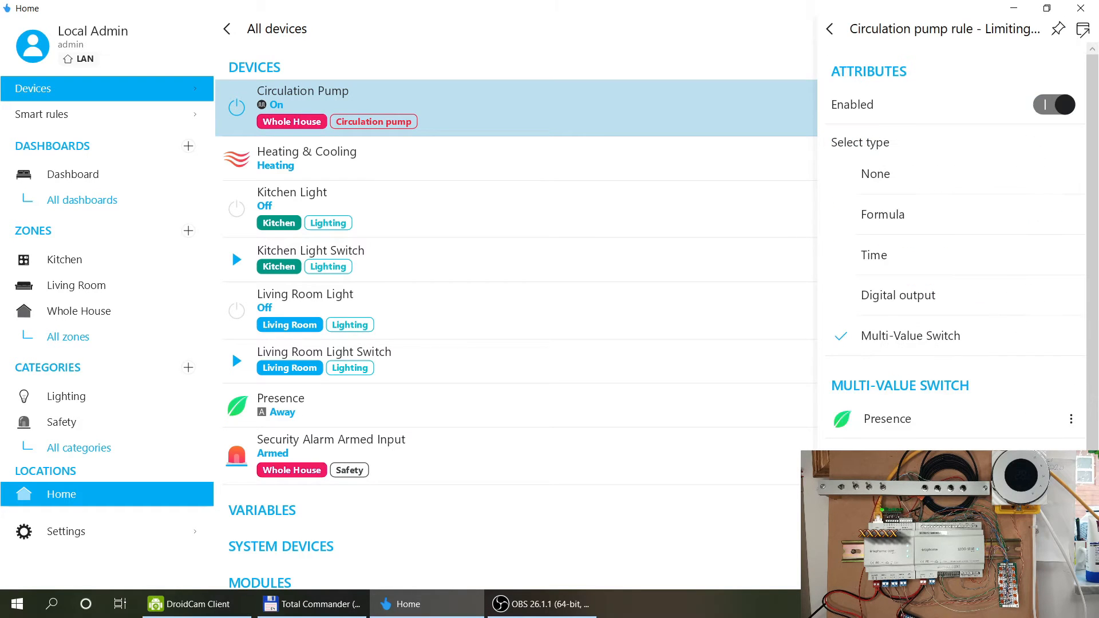
scroll(911, 320, down, 1)
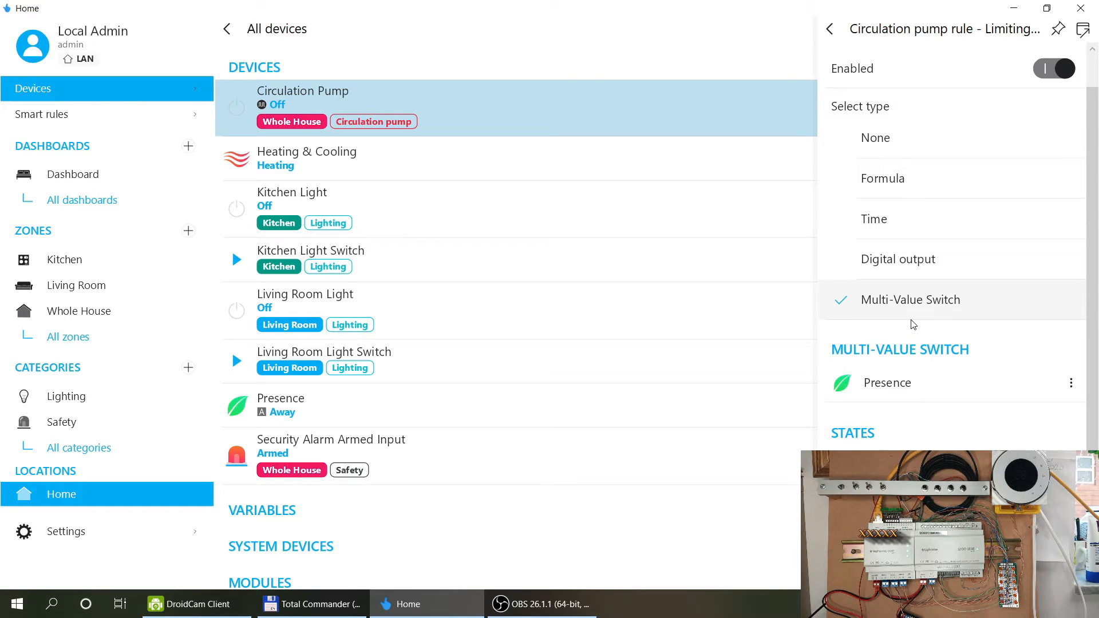
click(830, 30)
Set the rule's off-period action to Off and save the rule.
scroll(945, 238, down, 7)
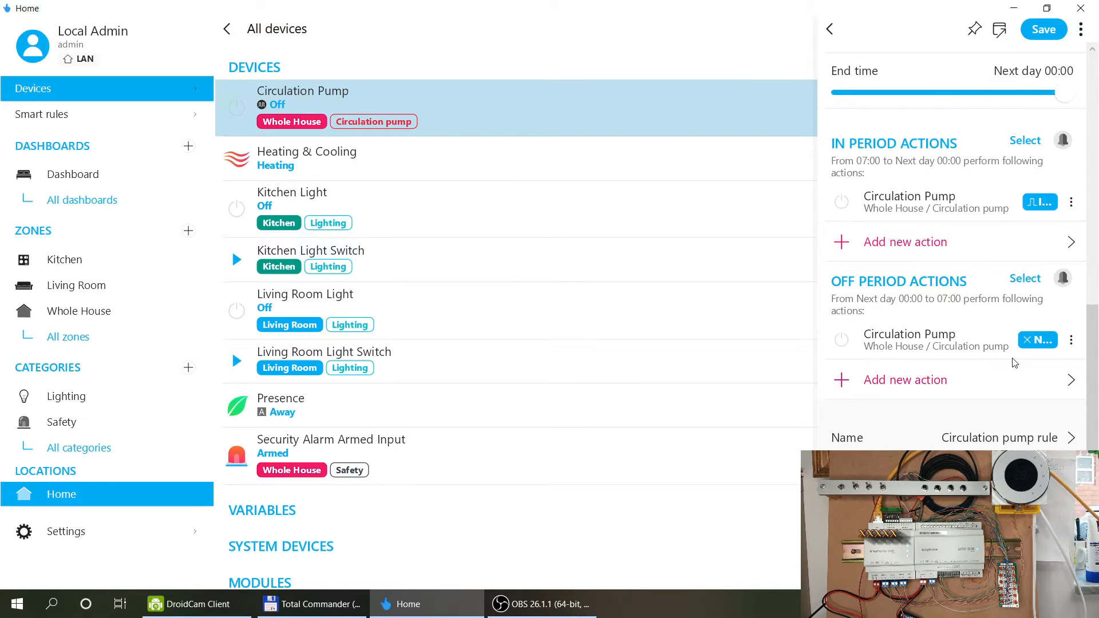
click(981, 343)
click(902, 161)
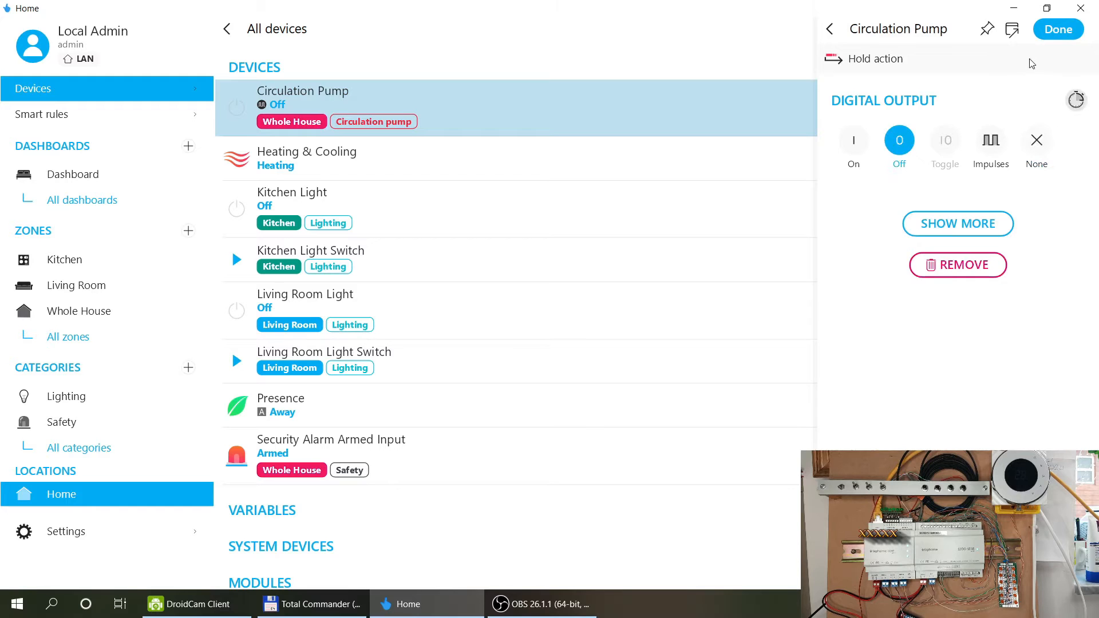
click(1056, 30)
scroll(1006, 270, down, 2)
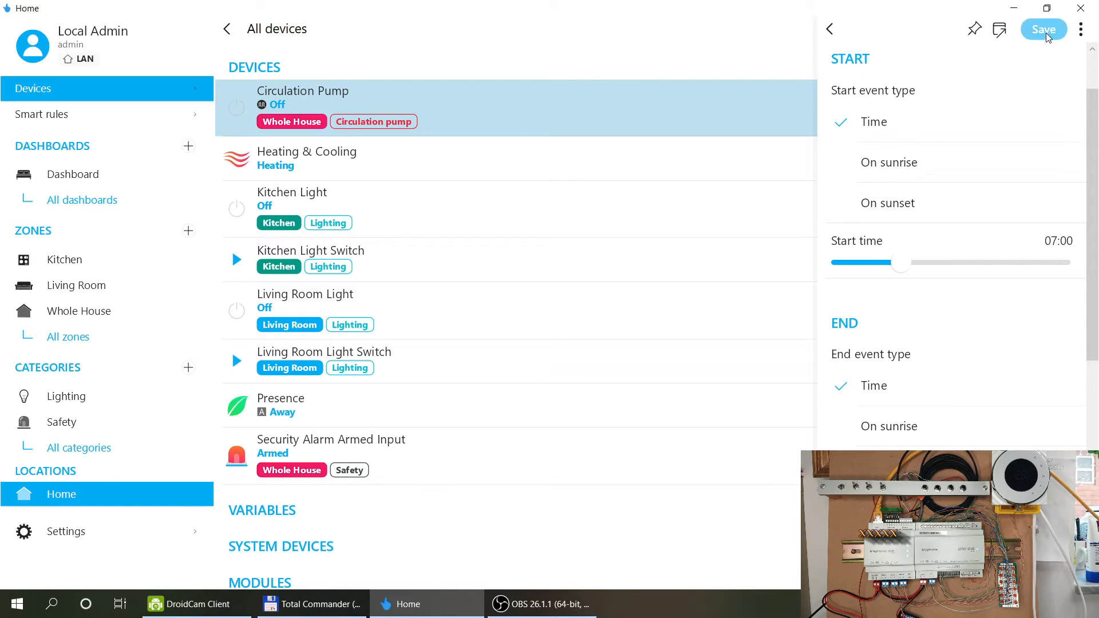
click(1044, 29)
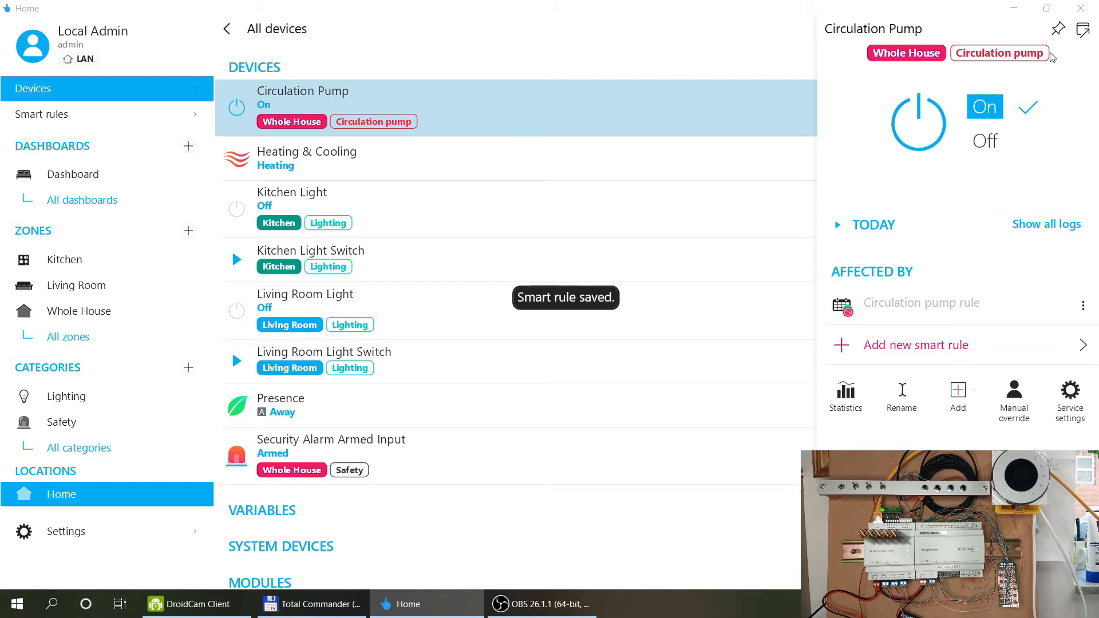
Reopen the Circulation Pump, glance at its rule, and show its full On/Off log.
click(540, 527)
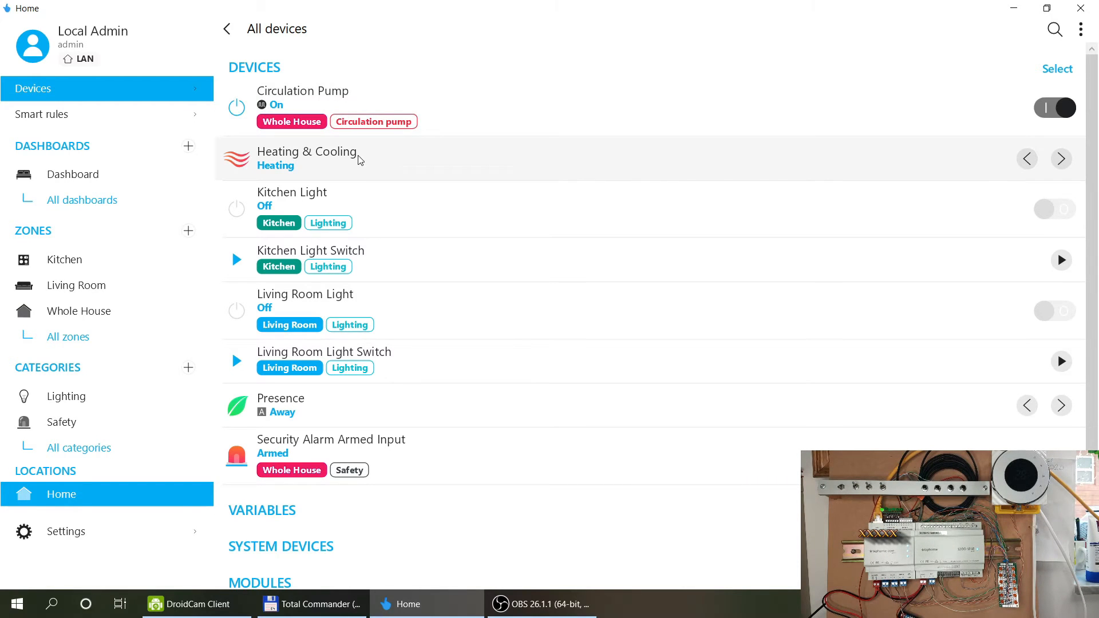
click(352, 103)
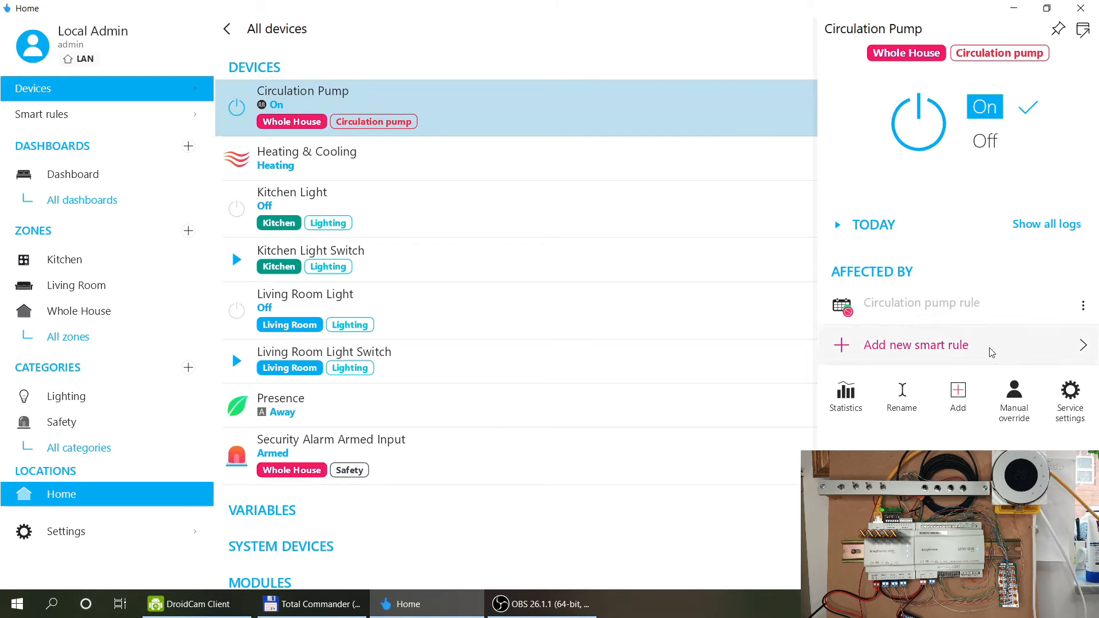
click(969, 311)
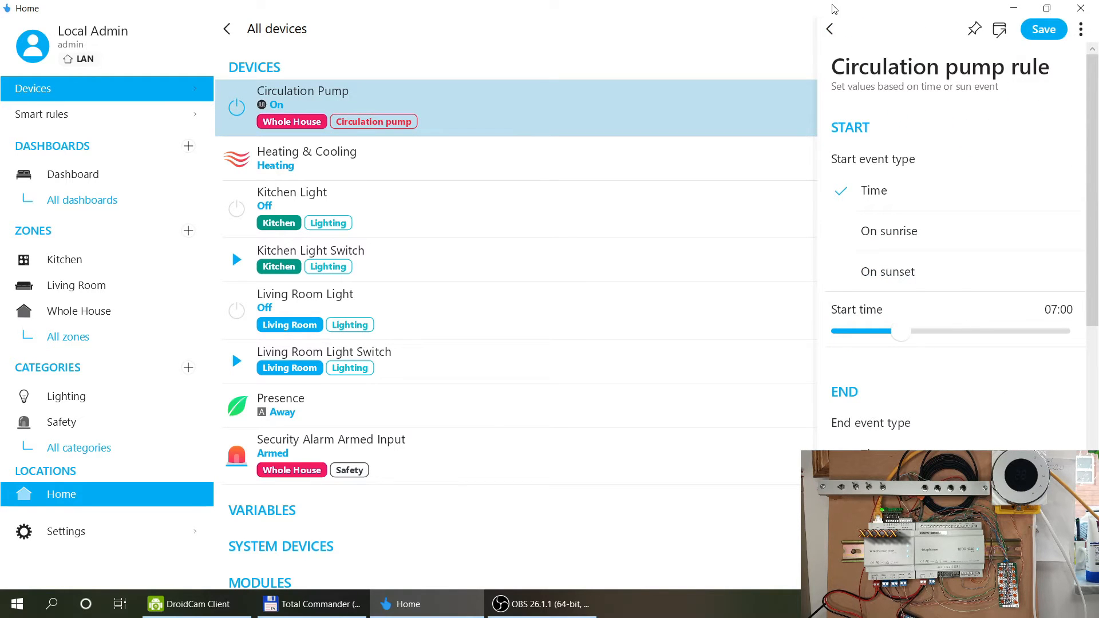
click(830, 28)
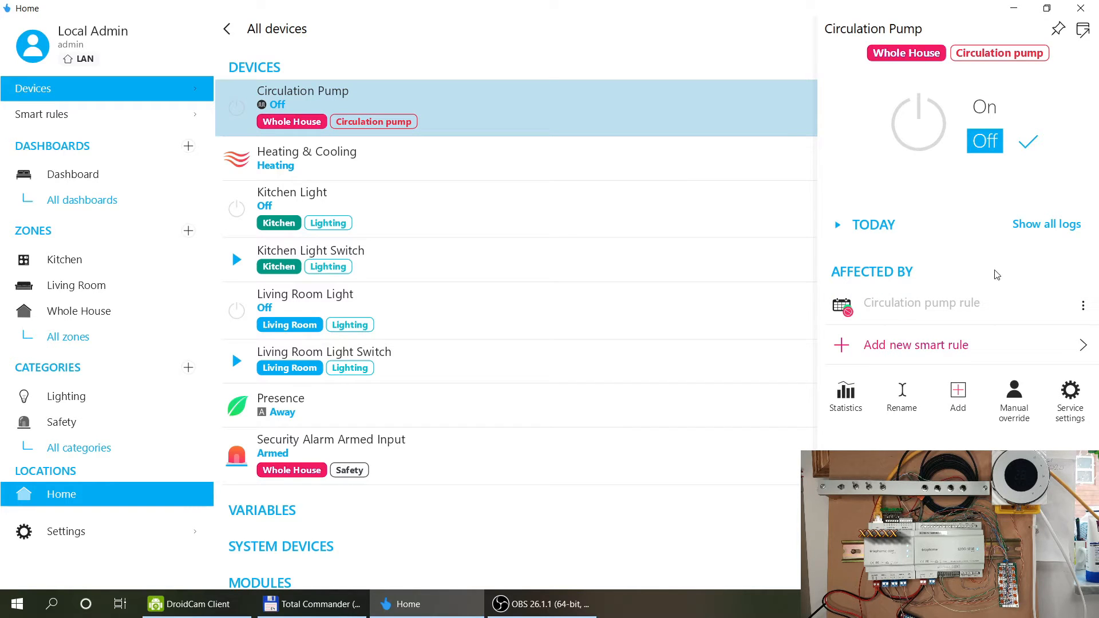
click(1042, 224)
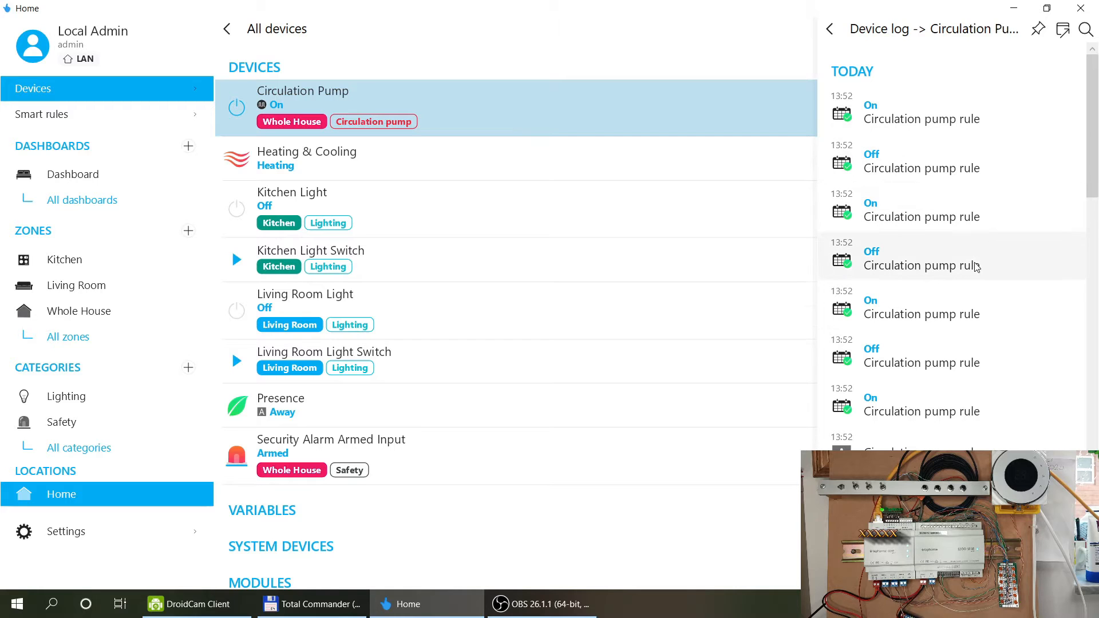
Reopen the Circulation pump rule, check its Presence limiting conditions, and save it.
scroll(896, 62, down, 2)
click(829, 28)
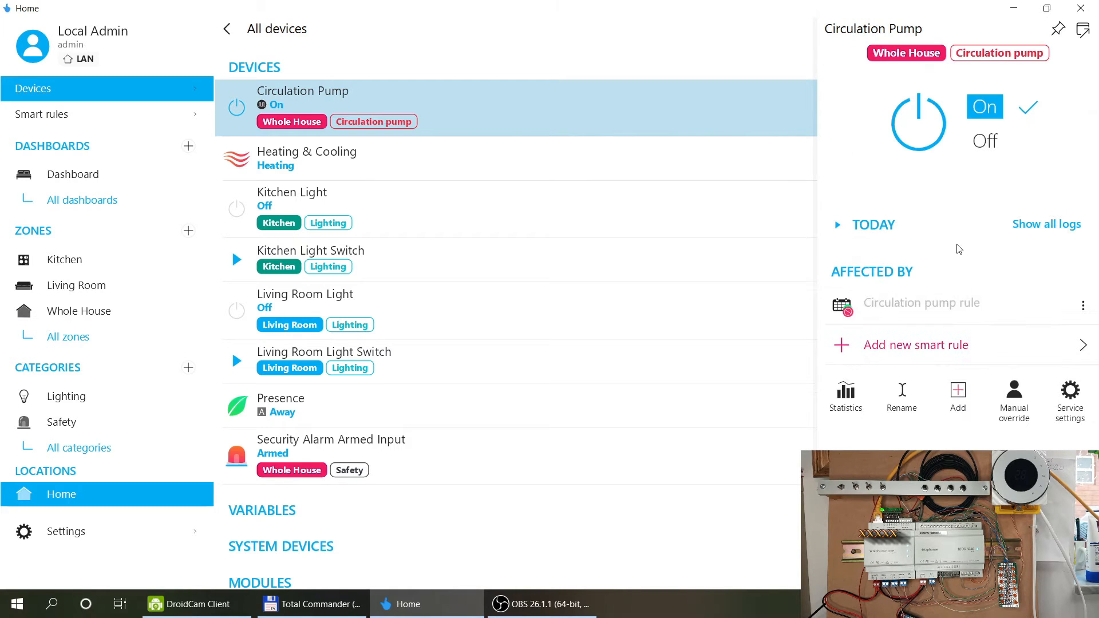
click(891, 307)
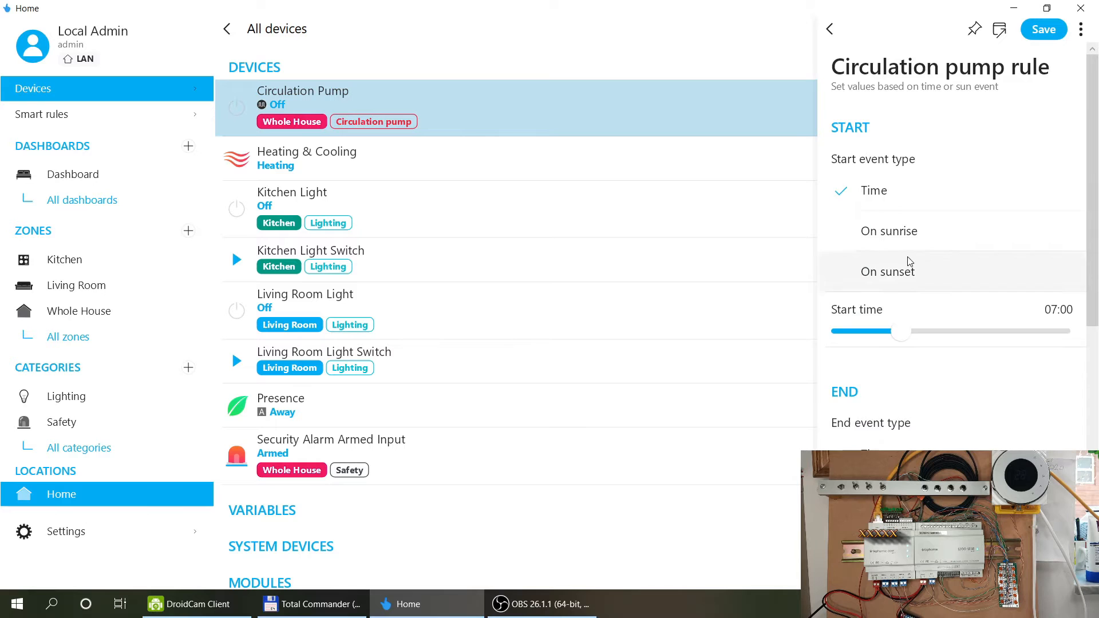
scroll(937, 211, down, 7)
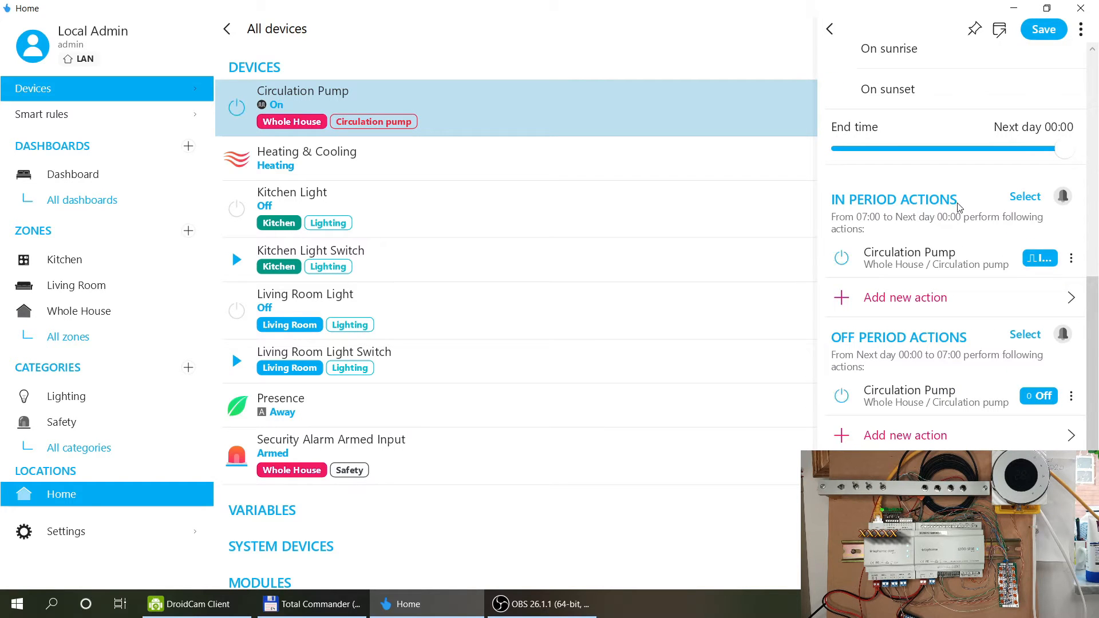
scroll(959, 206, down, 1)
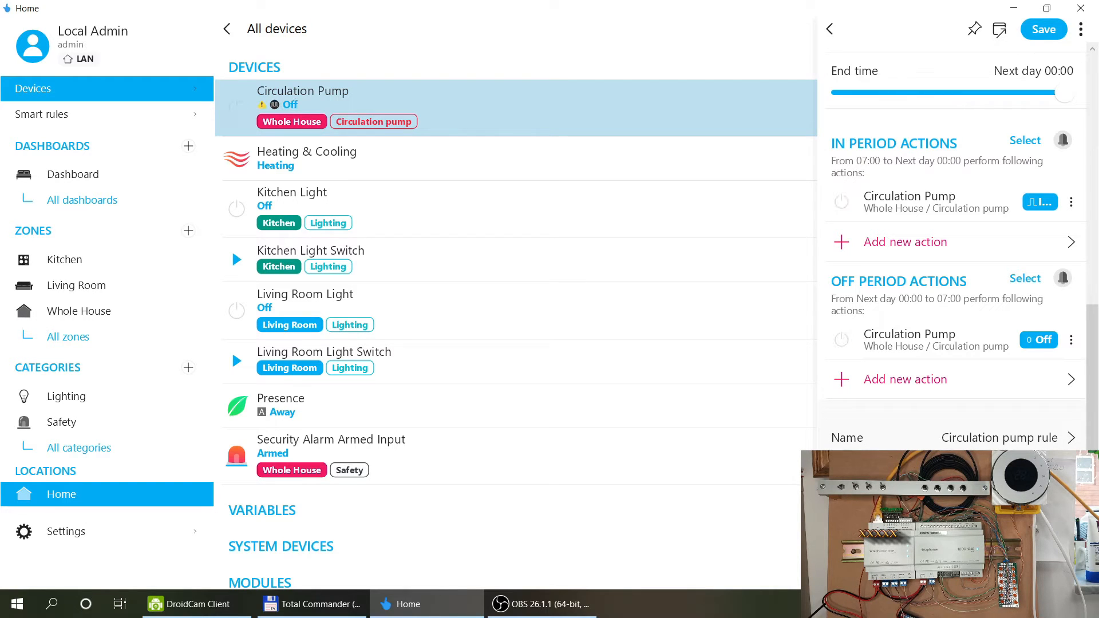
click(950, 479)
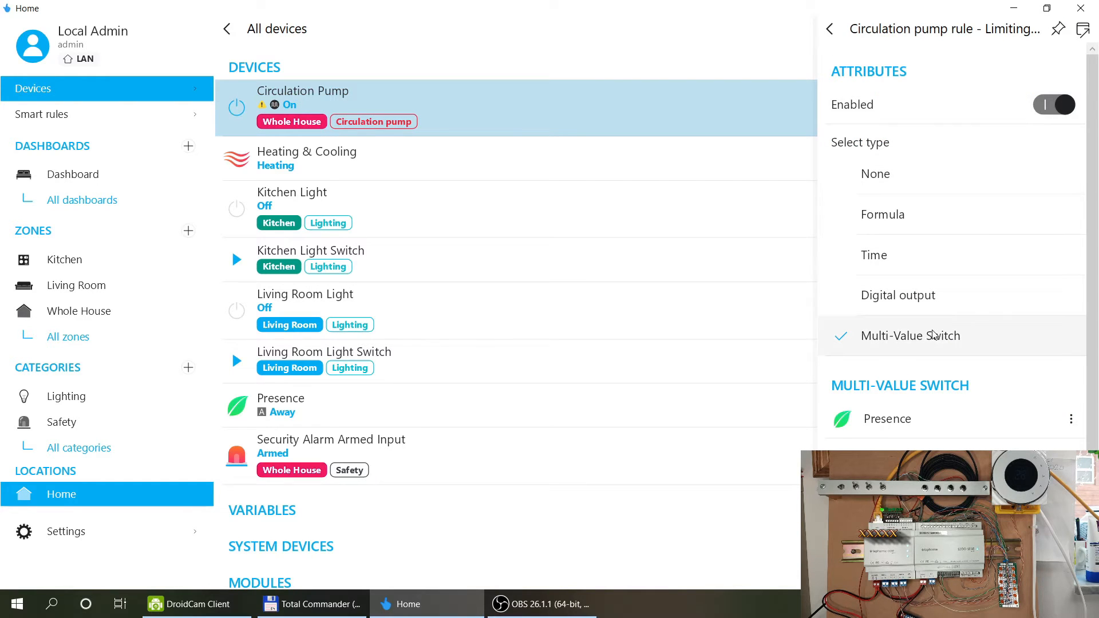
scroll(986, 323, down, 1)
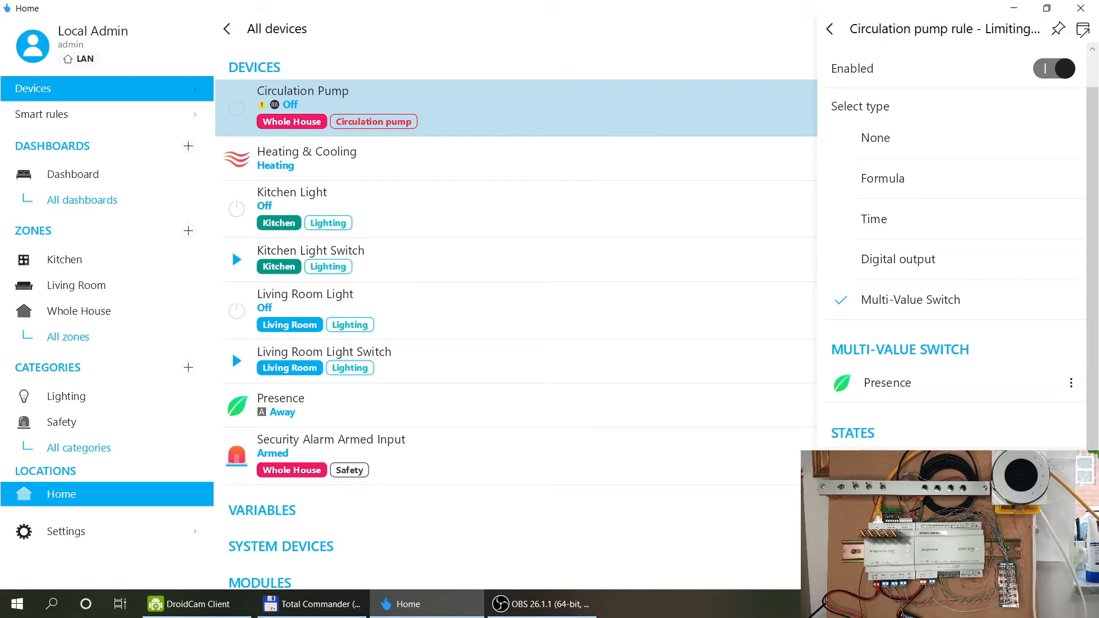
click(829, 28)
click(1051, 32)
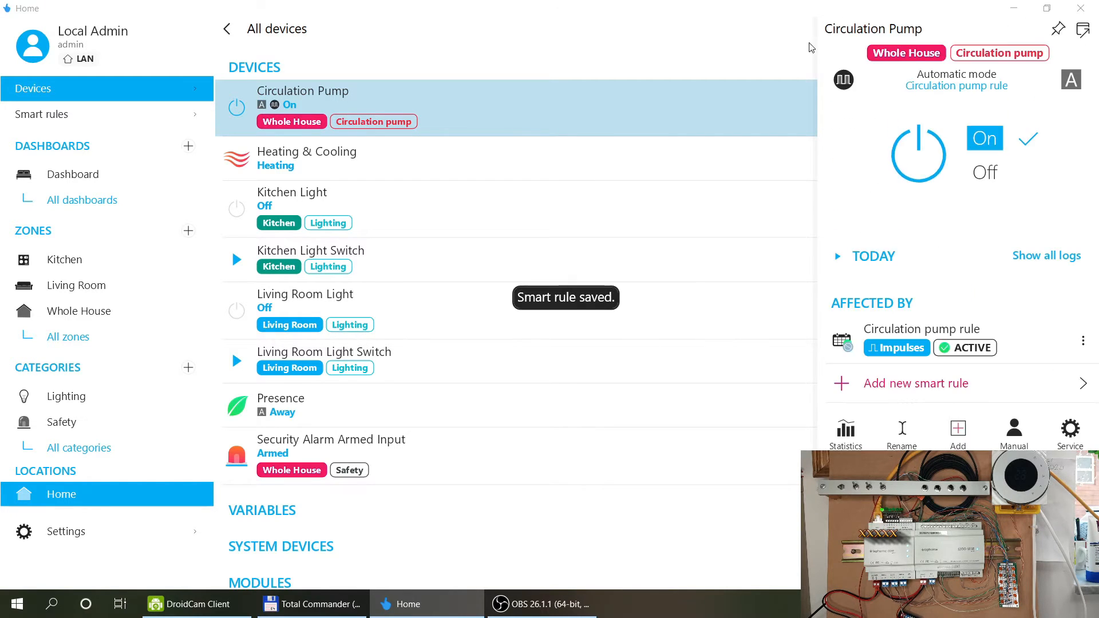
Close the Circulation Pump details to return to the All devices list.
click(730, 47)
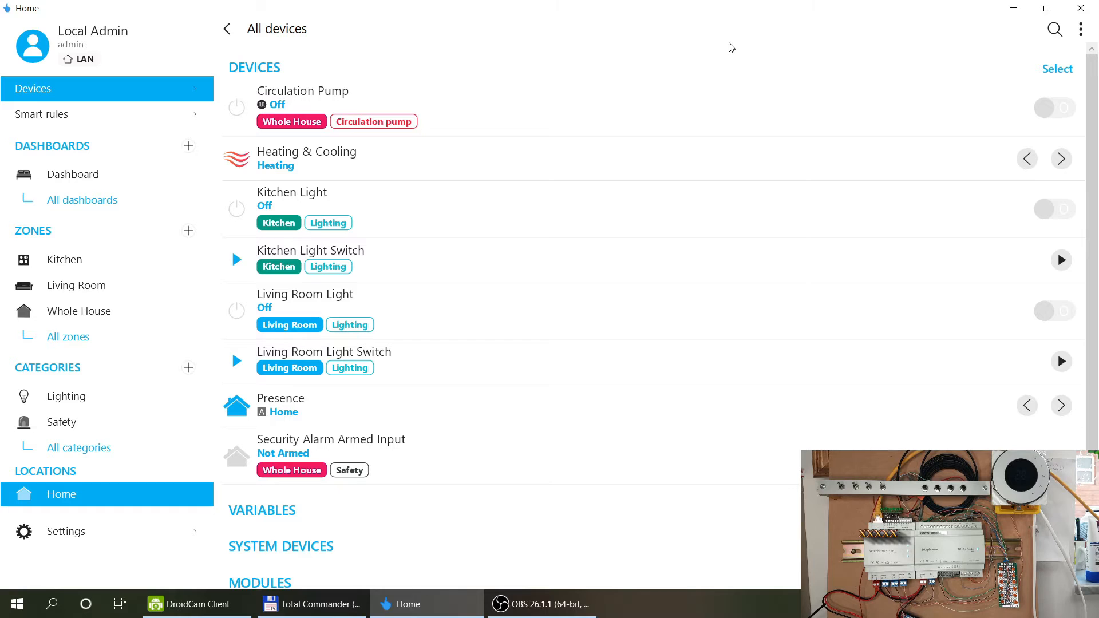
Uninstall the Circulation pump rule from Smart rules, then show the Presence device's details.
click(70, 118)
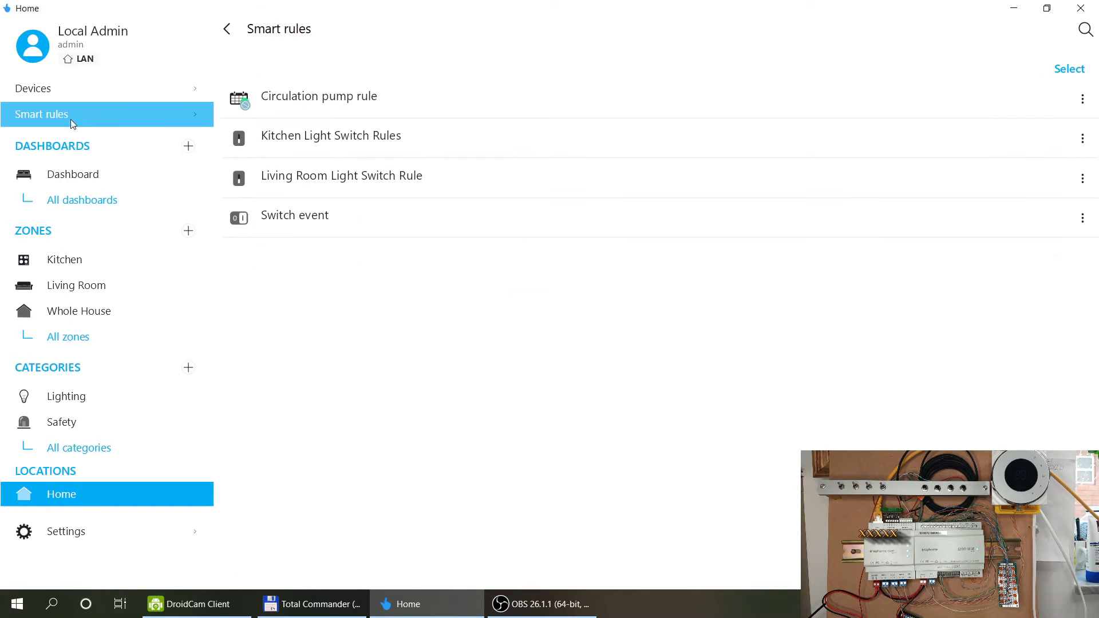
click(308, 104)
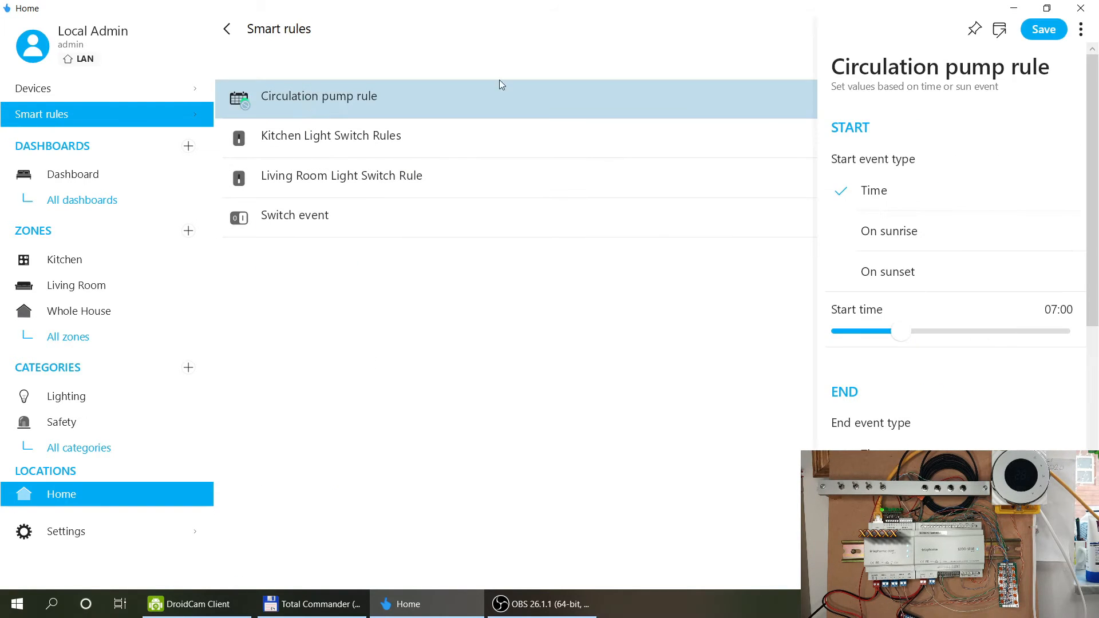
scroll(1023, 188, down, 9)
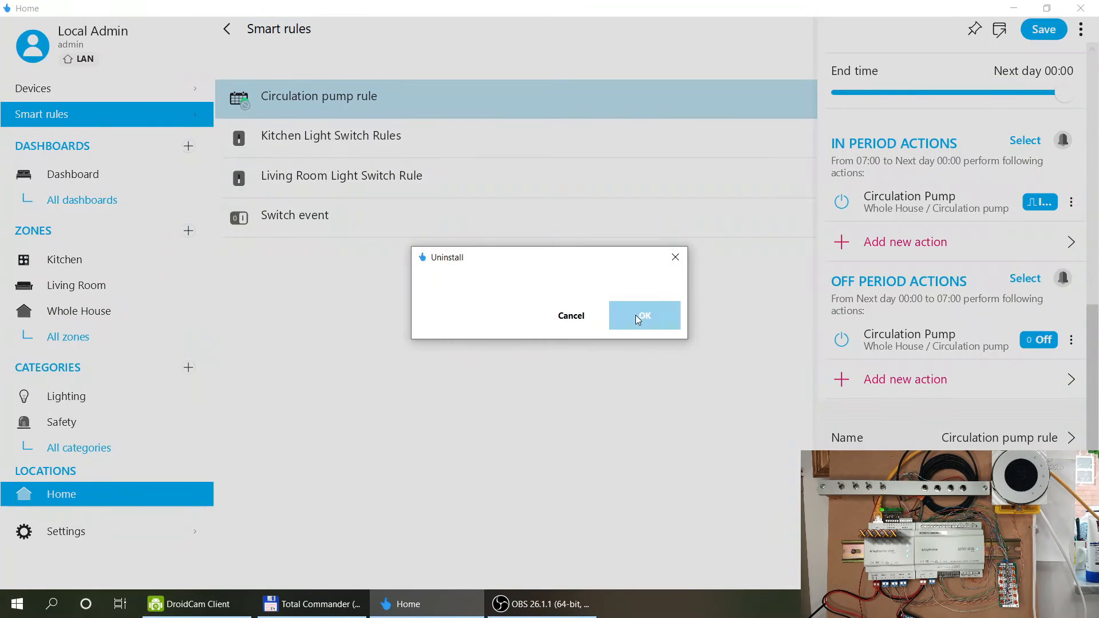
click(636, 316)
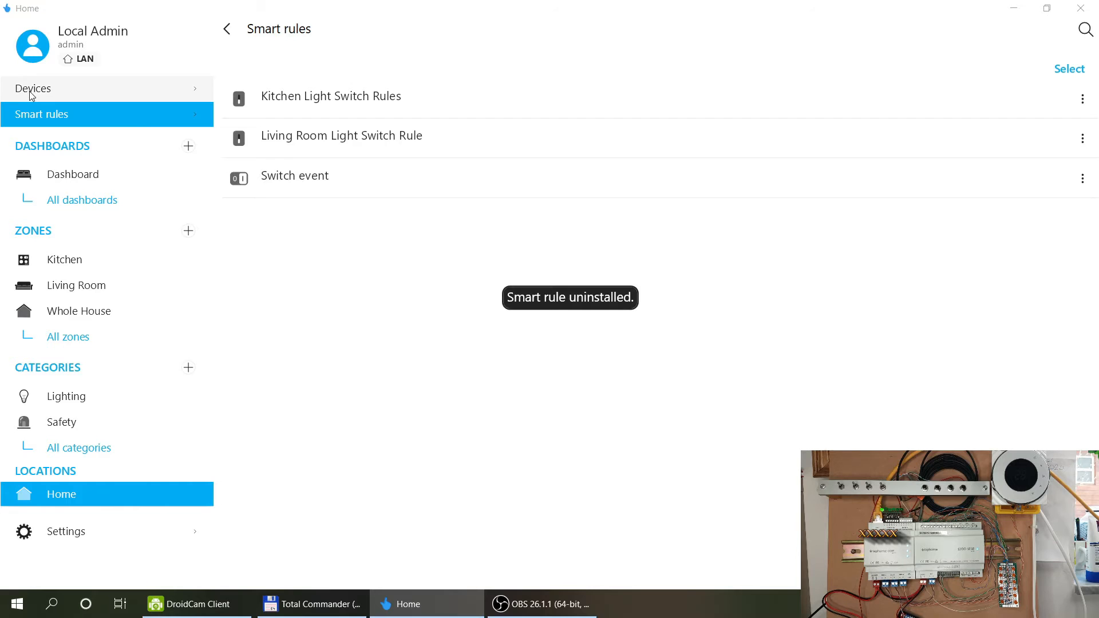
click(31, 92)
click(276, 410)
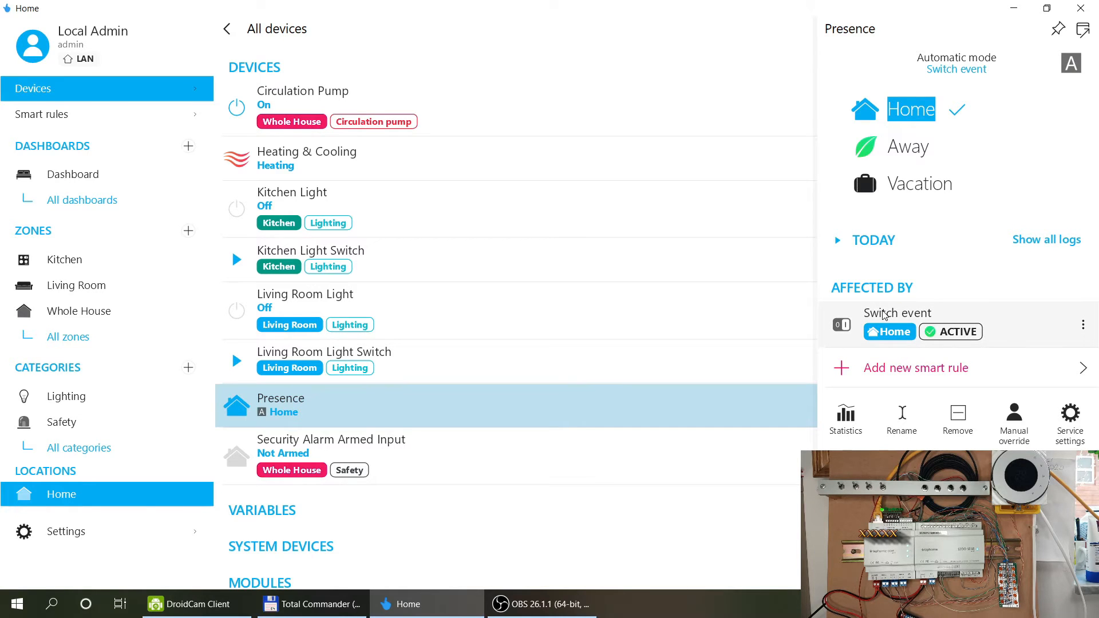
Review the Presence Switch event rule, then begin adding a new smart rule for Presence.
click(884, 315)
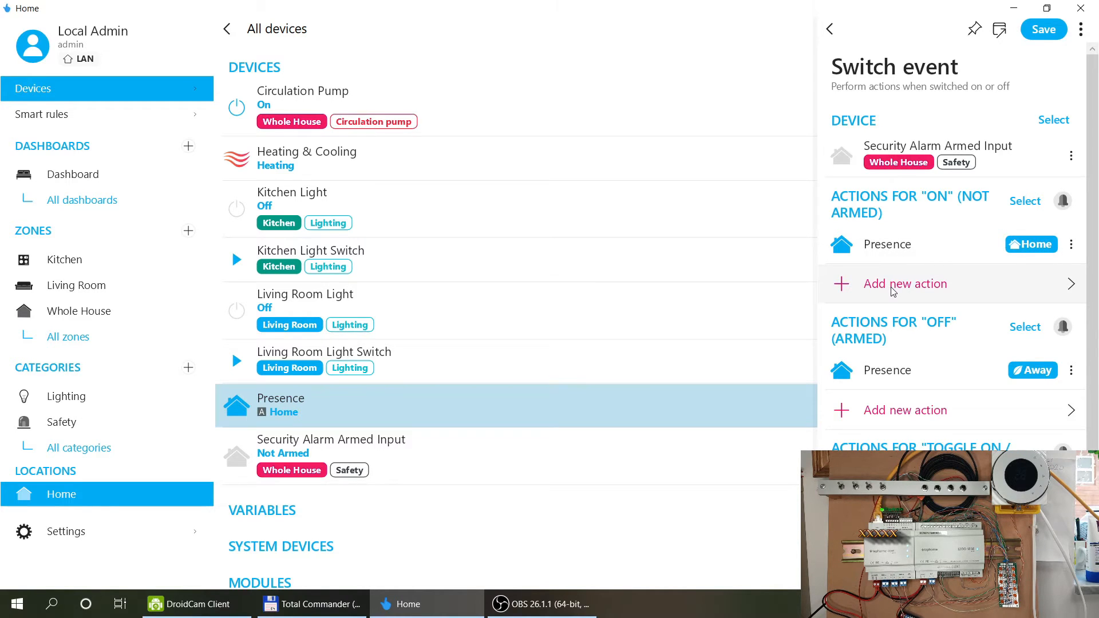
click(830, 30)
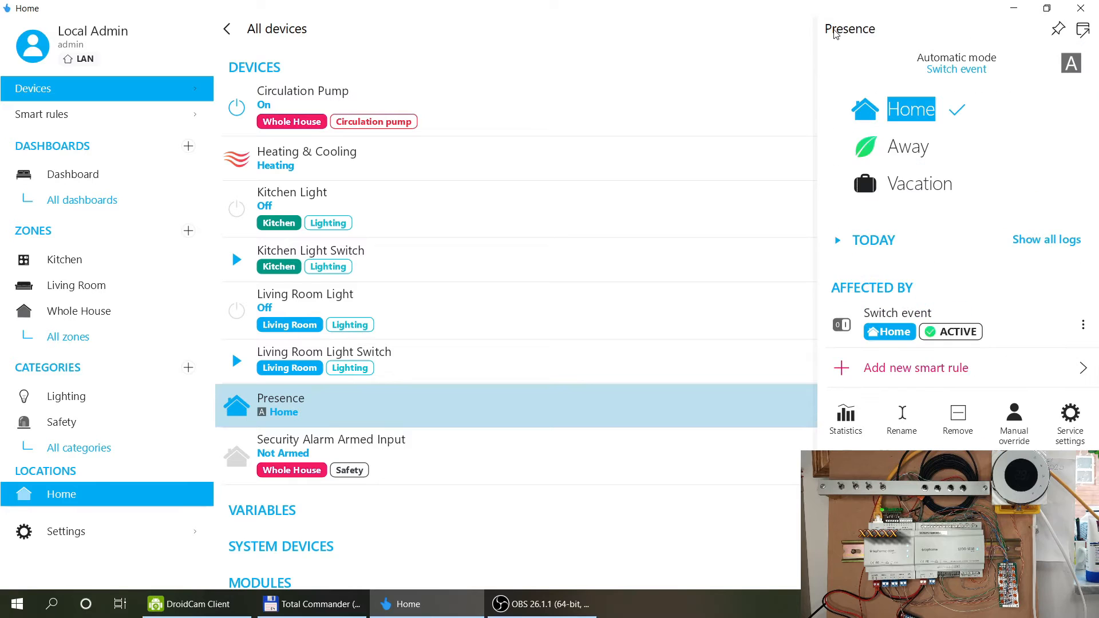
click(873, 368)
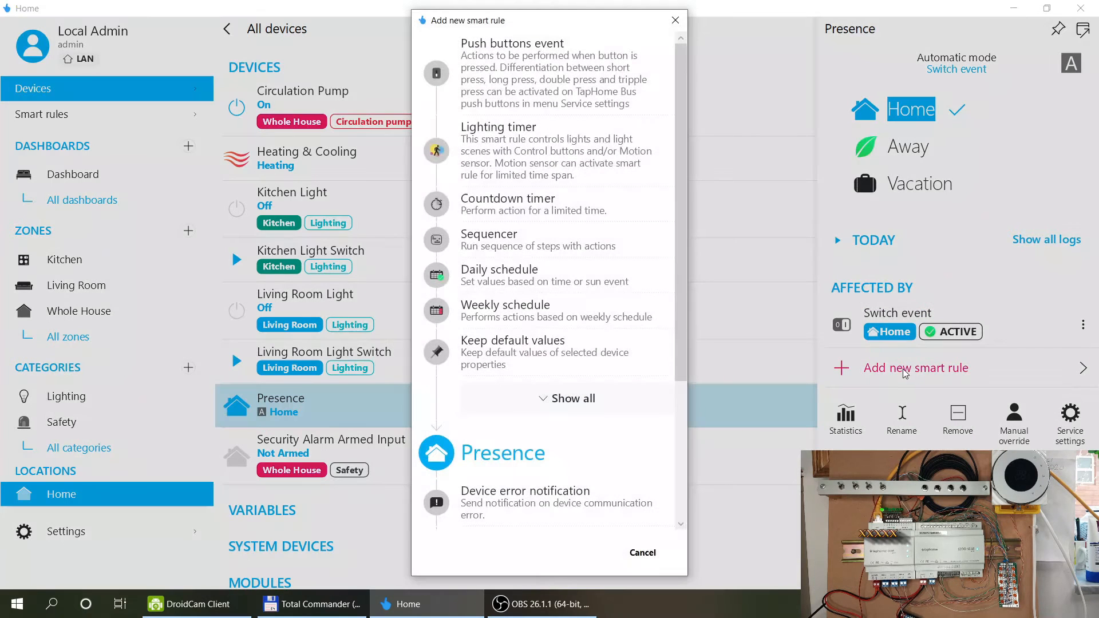
Pick a Push buttons event rule for Presence, review it, and dismiss the unsaved draft.
scroll(585, 207, down, 1)
scroll(585, 208, up, 1)
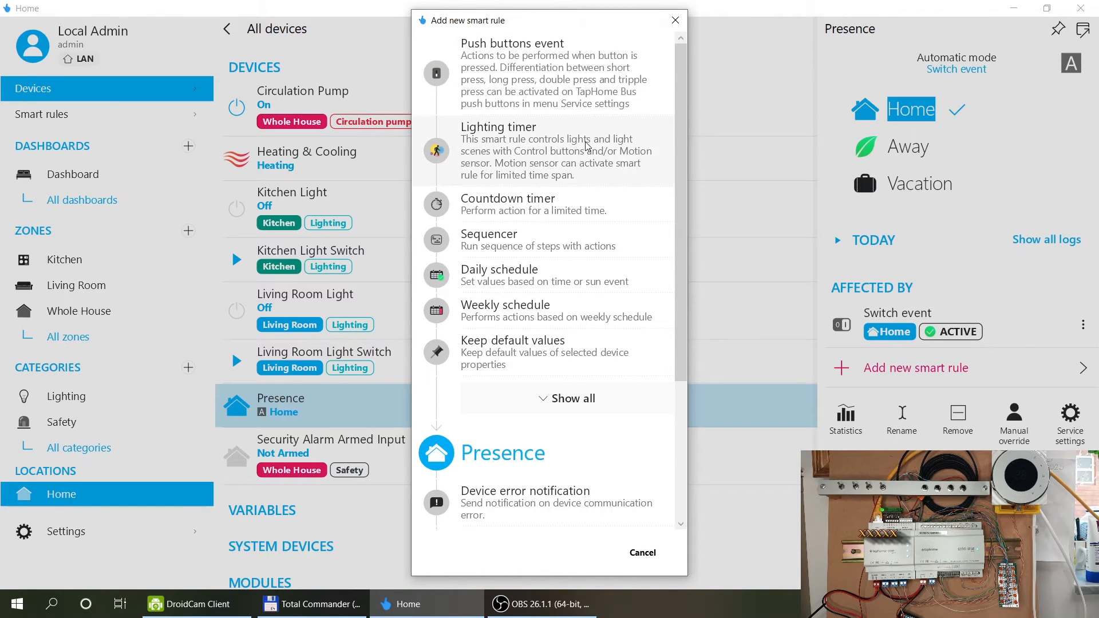
scroll(585, 146, down, 5)
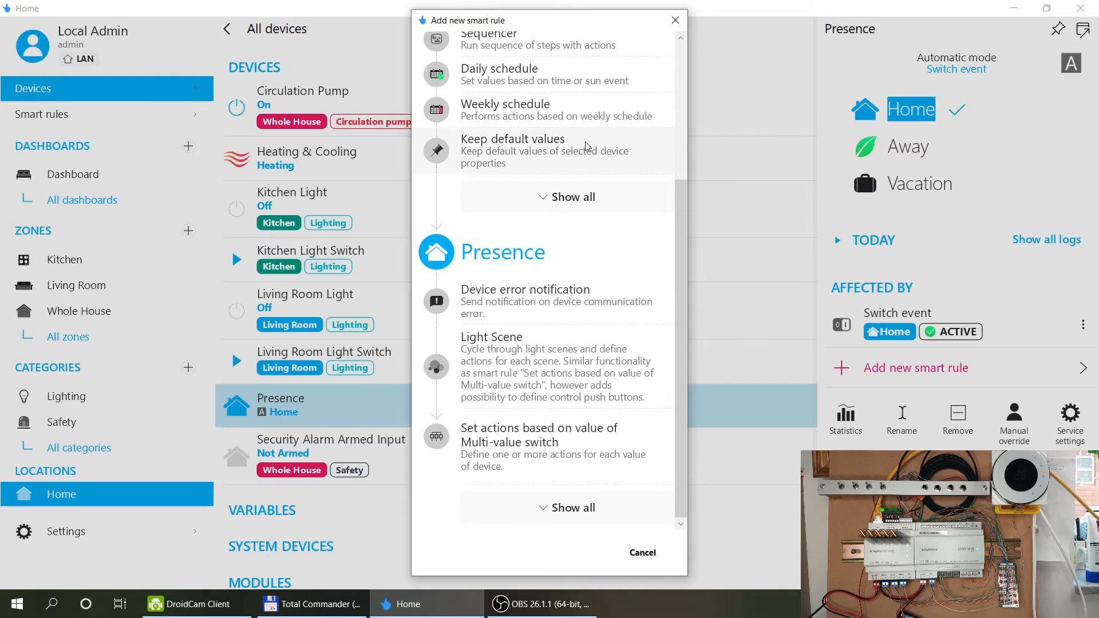
scroll(585, 145, up, 3)
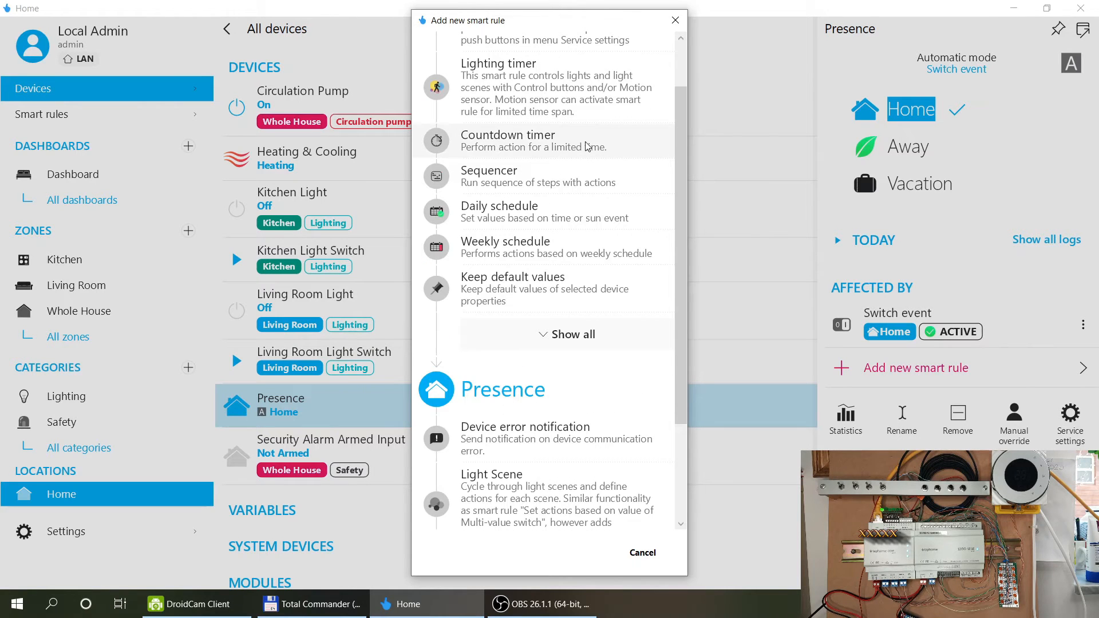
scroll(588, 146, up, 1)
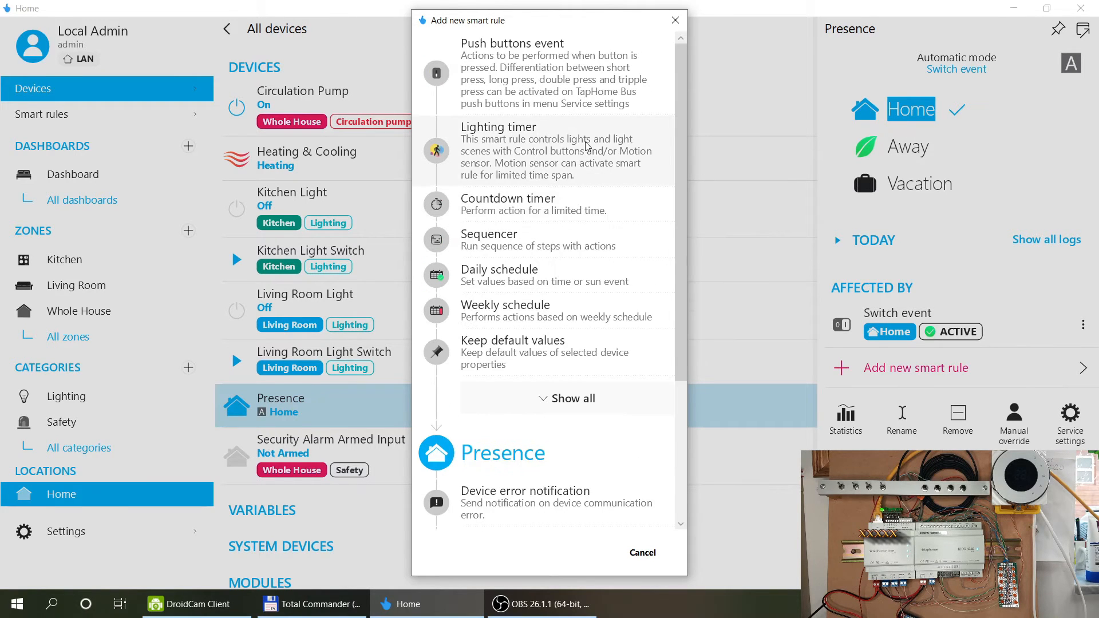
click(542, 75)
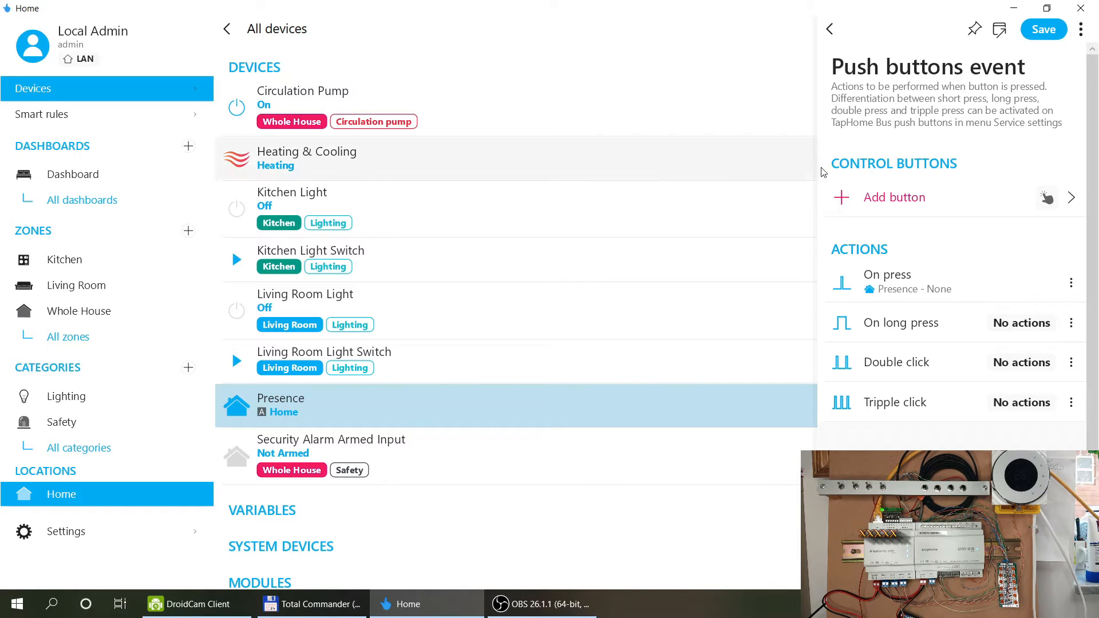
scroll(931, 410, down, 1)
scroll(931, 410, up, 1)
click(831, 30)
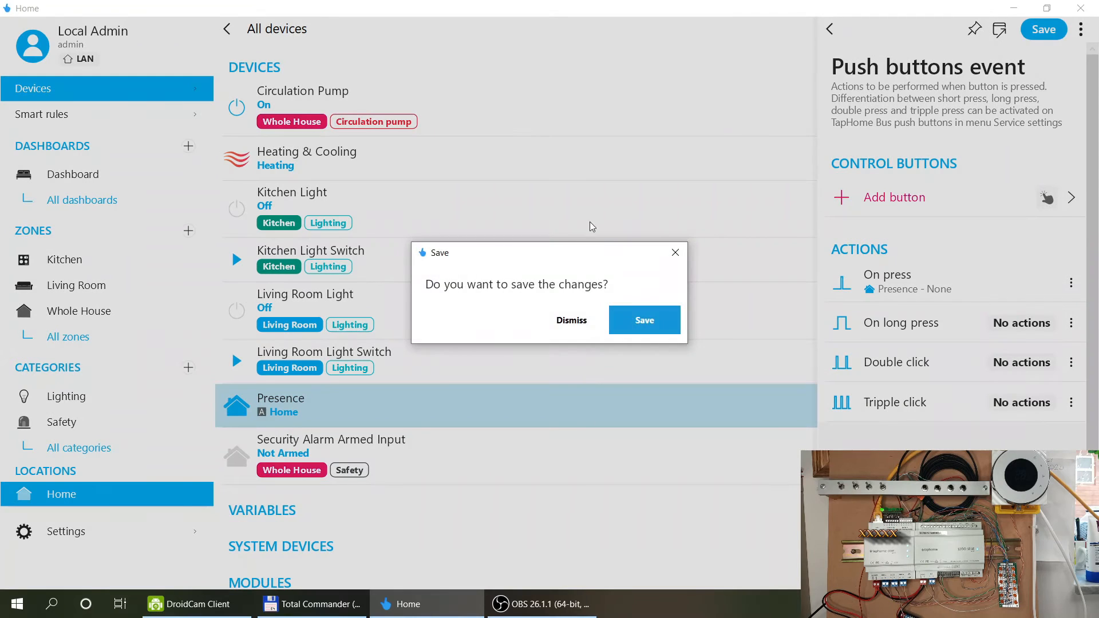
click(570, 318)
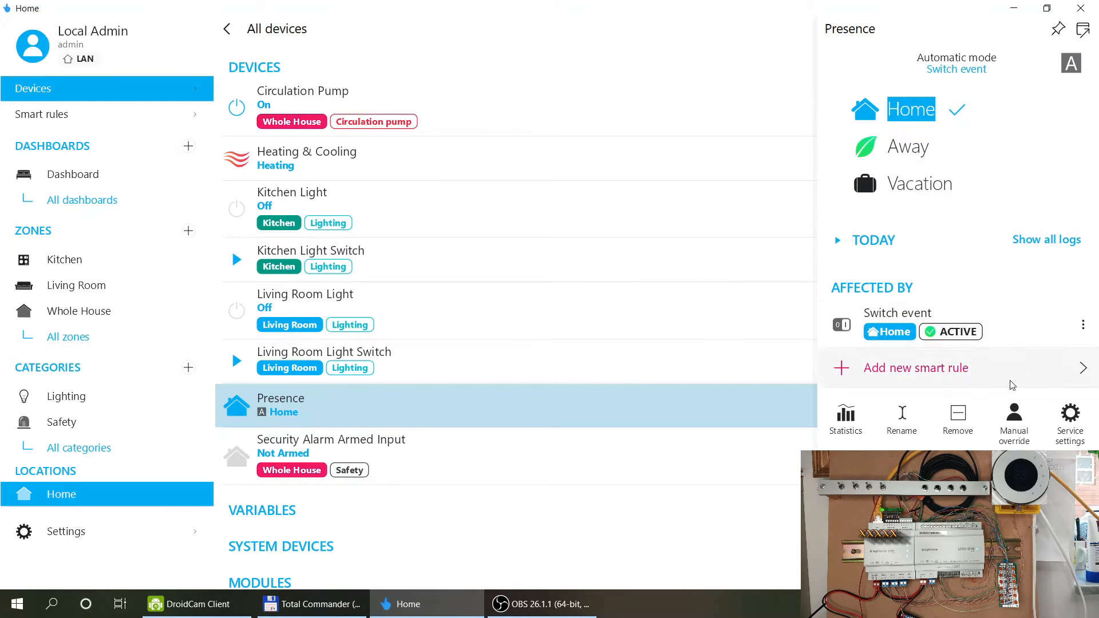
Show all rule types for Presence and choose Switch event.
click(933, 373)
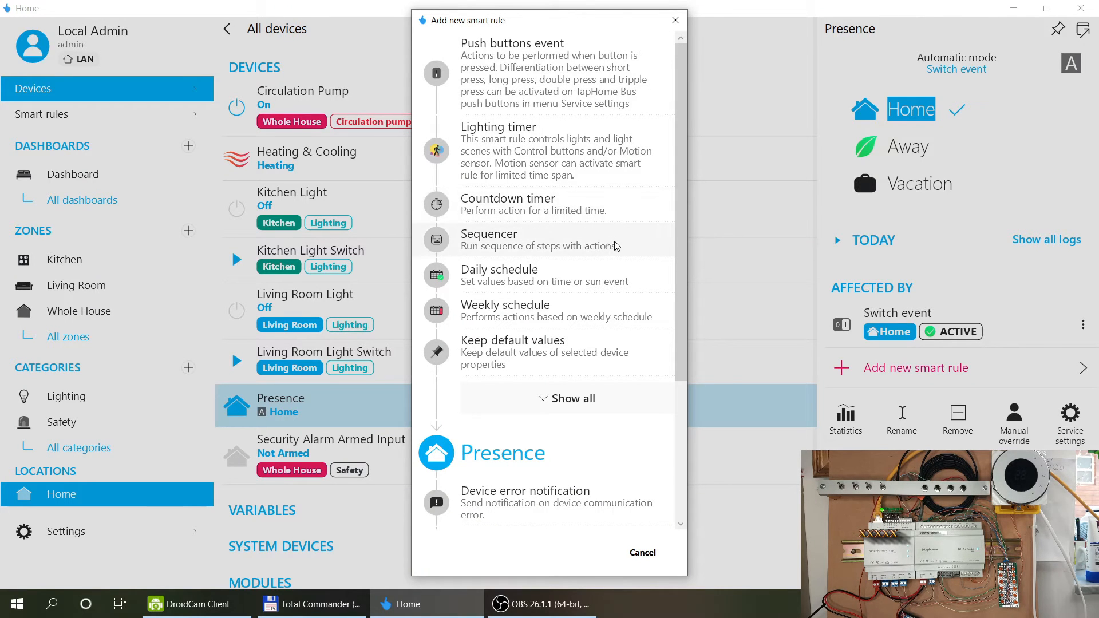
scroll(627, 263, down, 3)
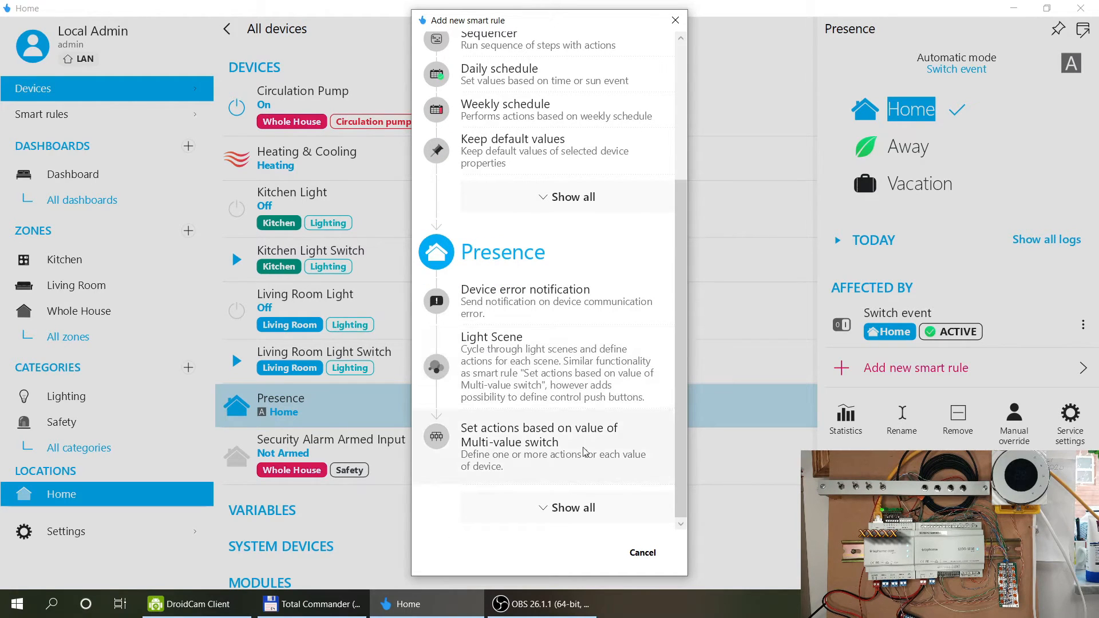
click(588, 516)
scroll(602, 391, down, 2)
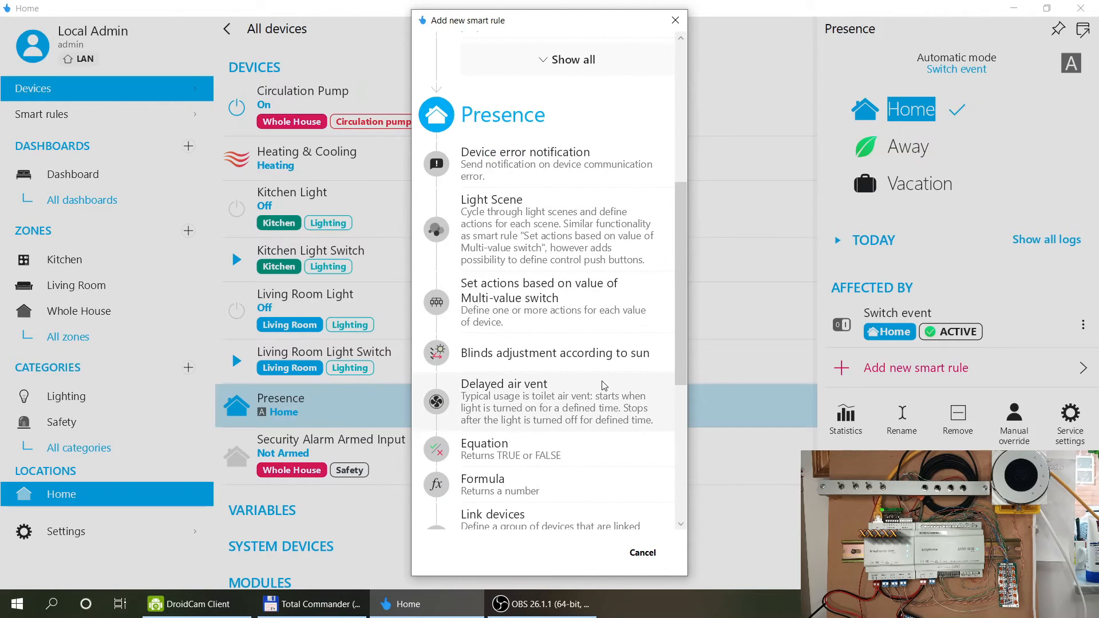
scroll(603, 382, down, 1)
scroll(604, 372, down, 2)
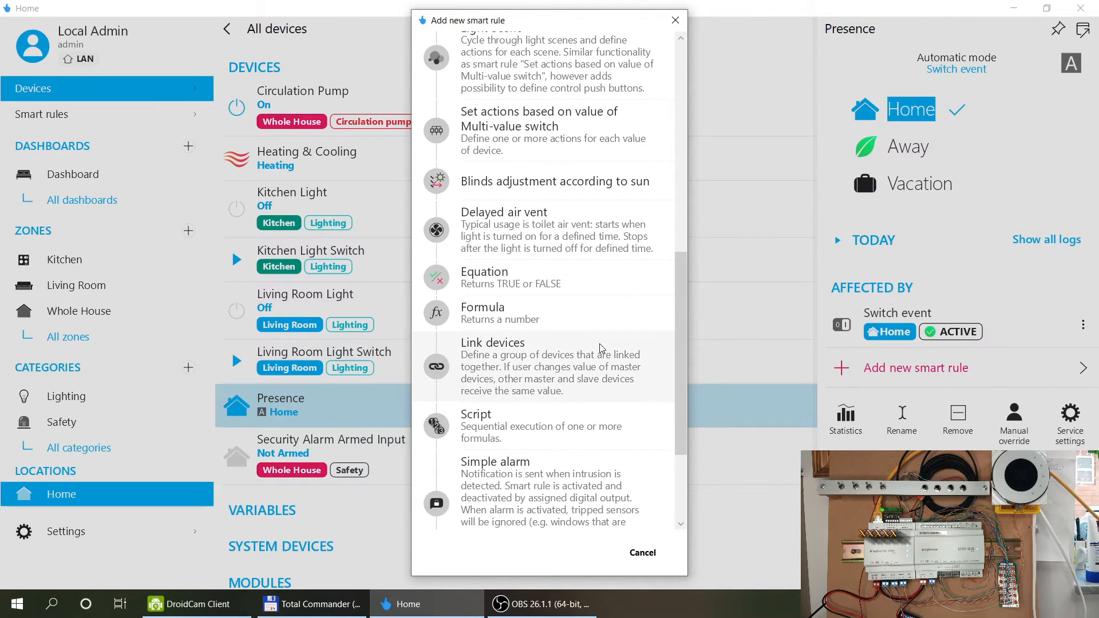
scroll(601, 346, down, 1)
scroll(602, 346, down, 1)
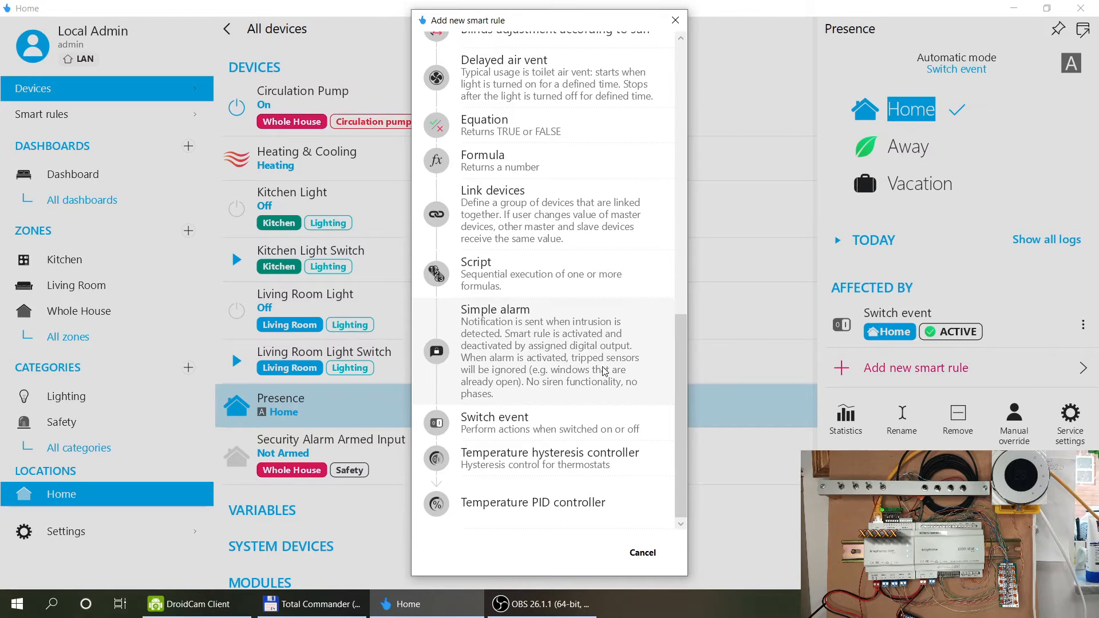
click(531, 423)
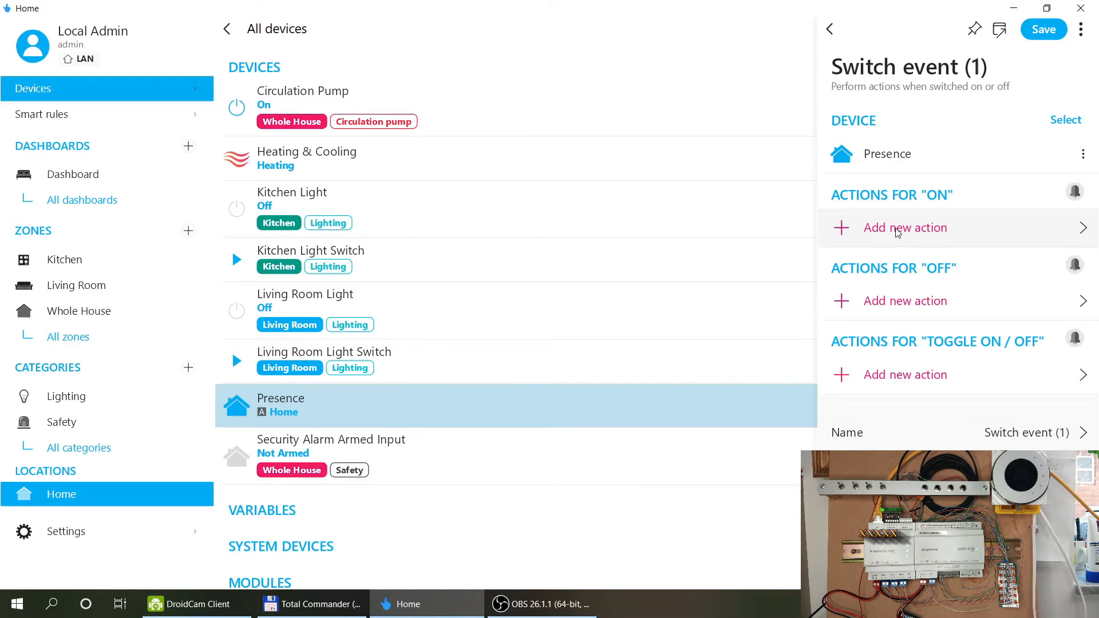
Glance at the Presence trigger options, then dismiss the unsaved Switch event (1) draft.
click(881, 169)
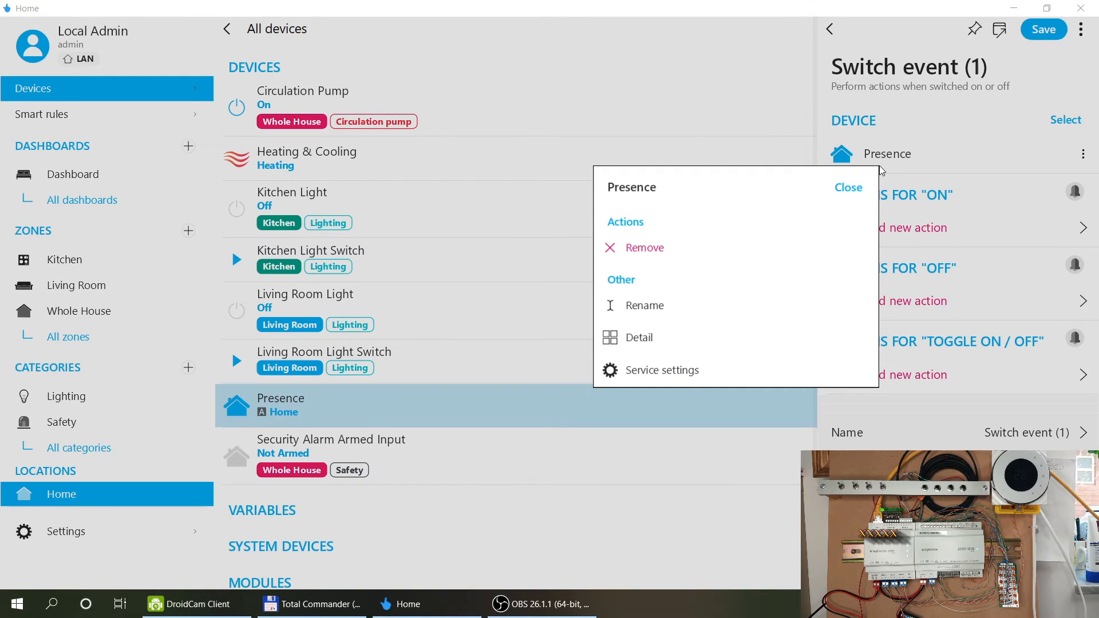
click(848, 187)
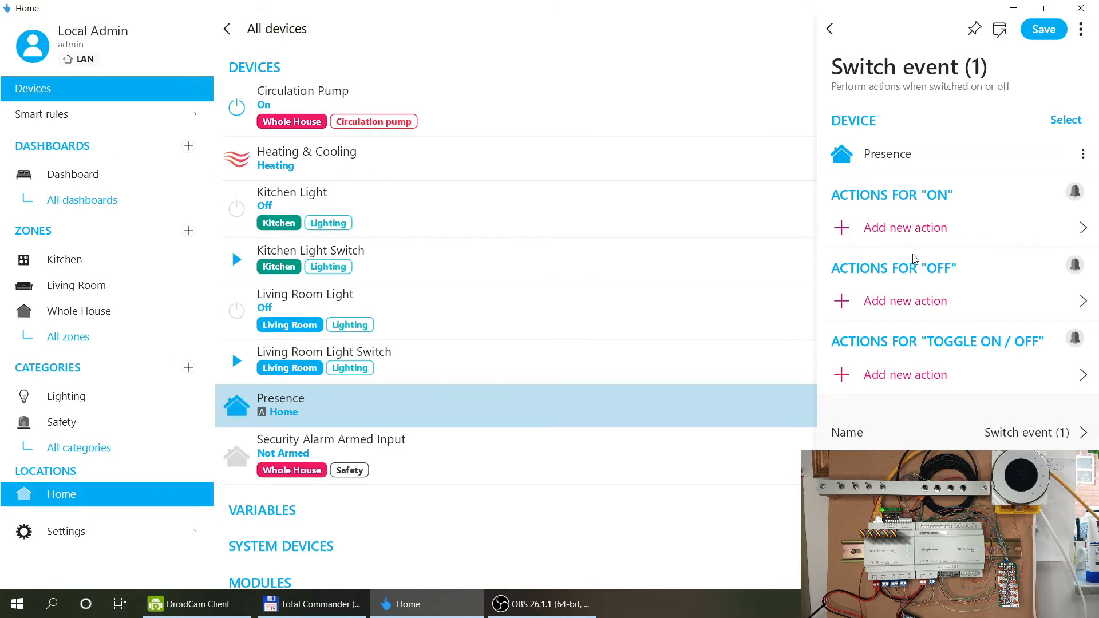
click(830, 29)
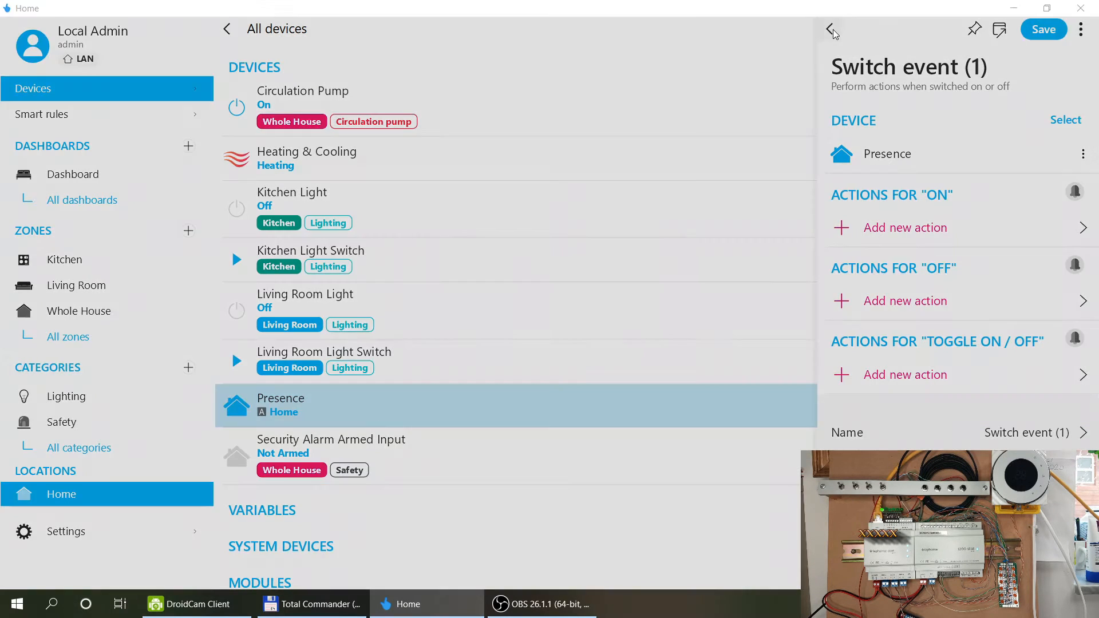
click(573, 321)
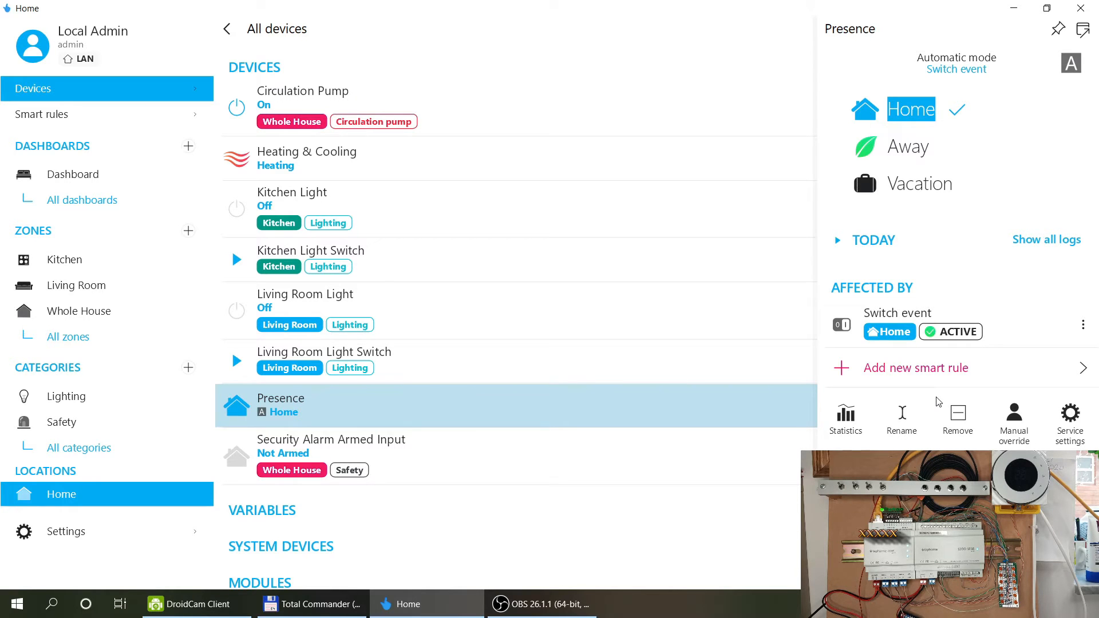
Create a Push buttons event rule for Presence and look through its On press actions.
click(930, 376)
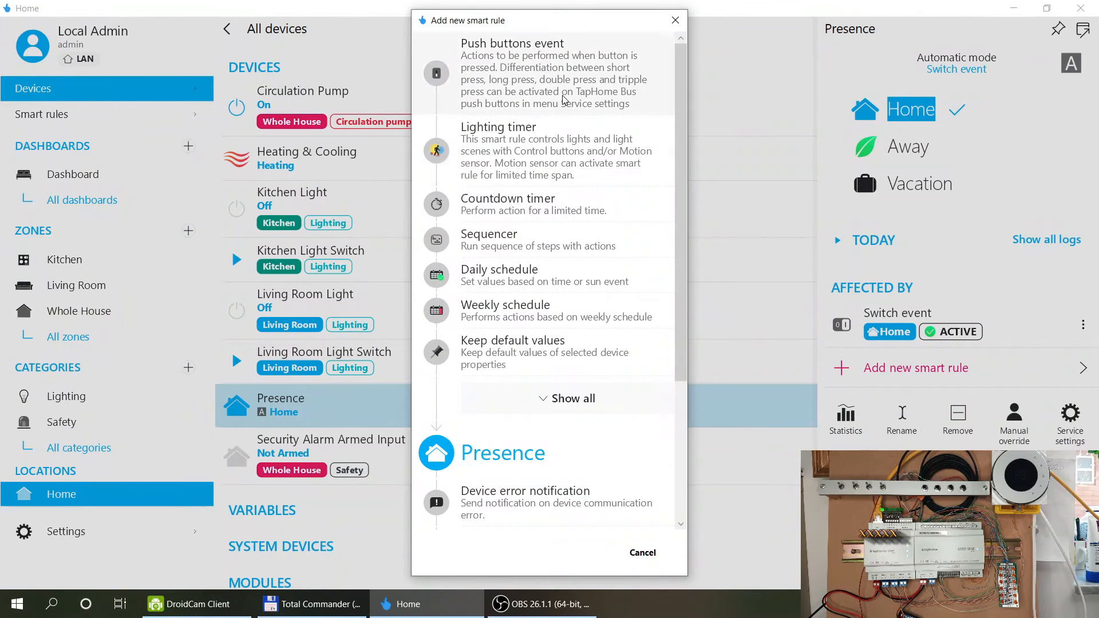
click(554, 75)
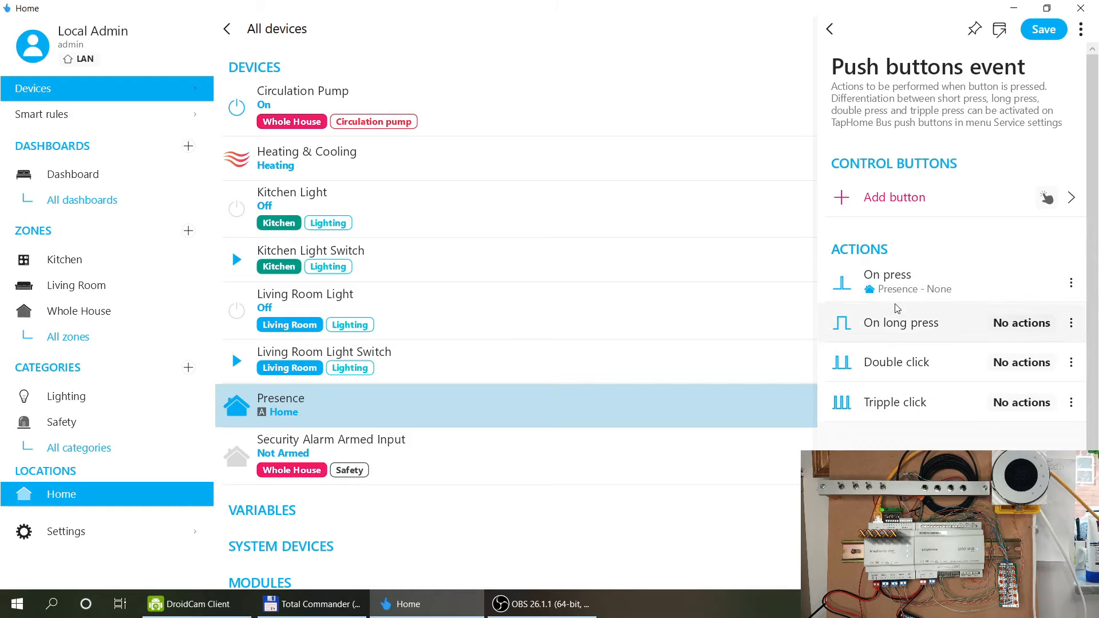
click(899, 286)
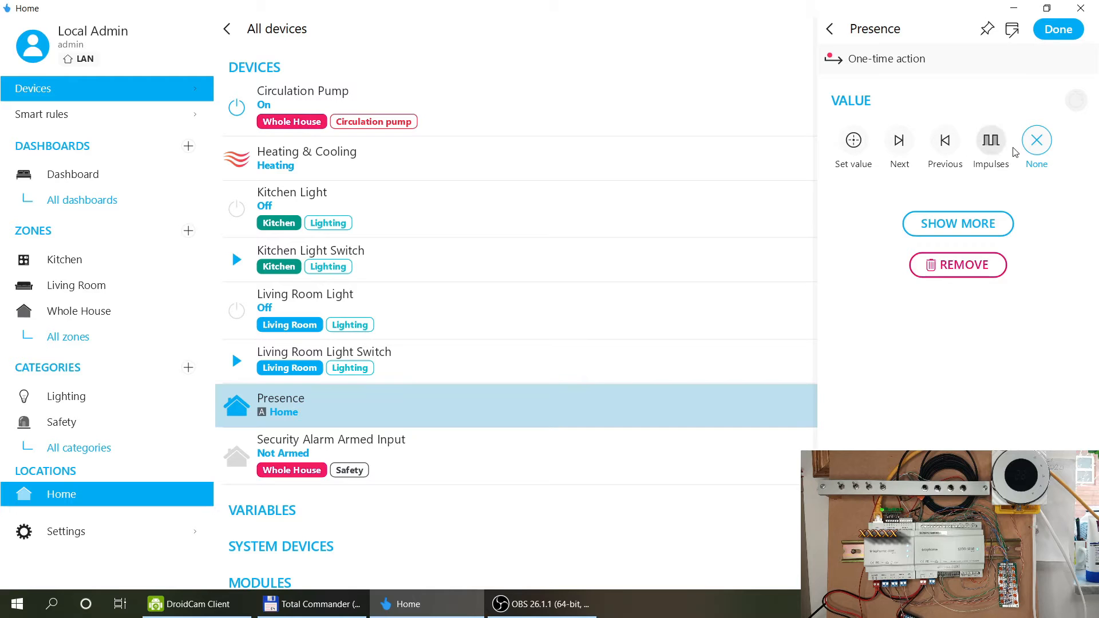
click(829, 39)
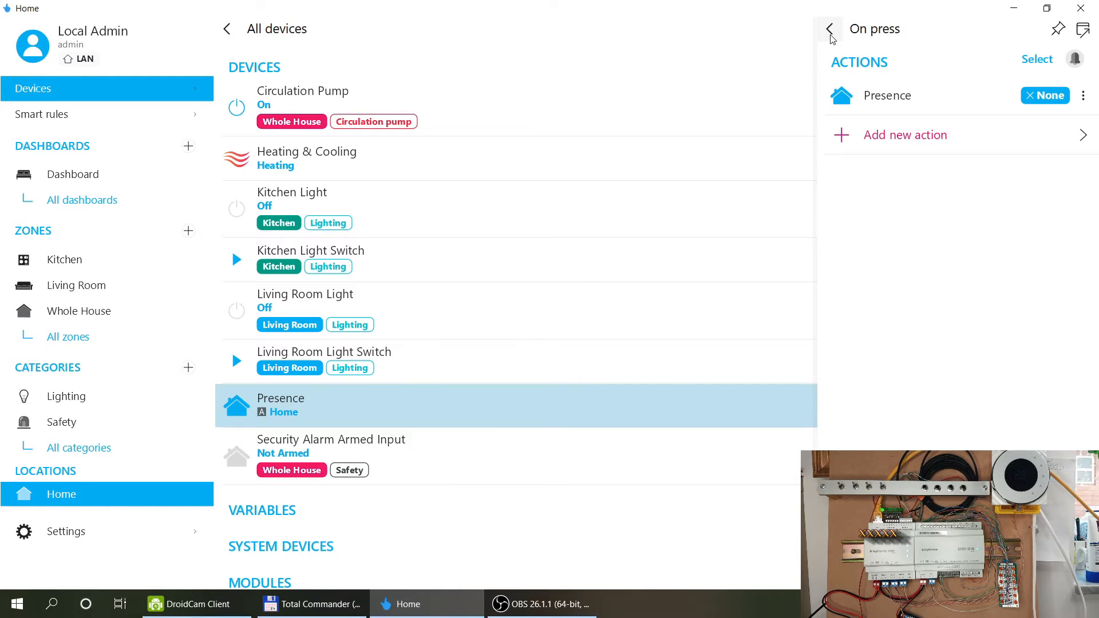
click(830, 34)
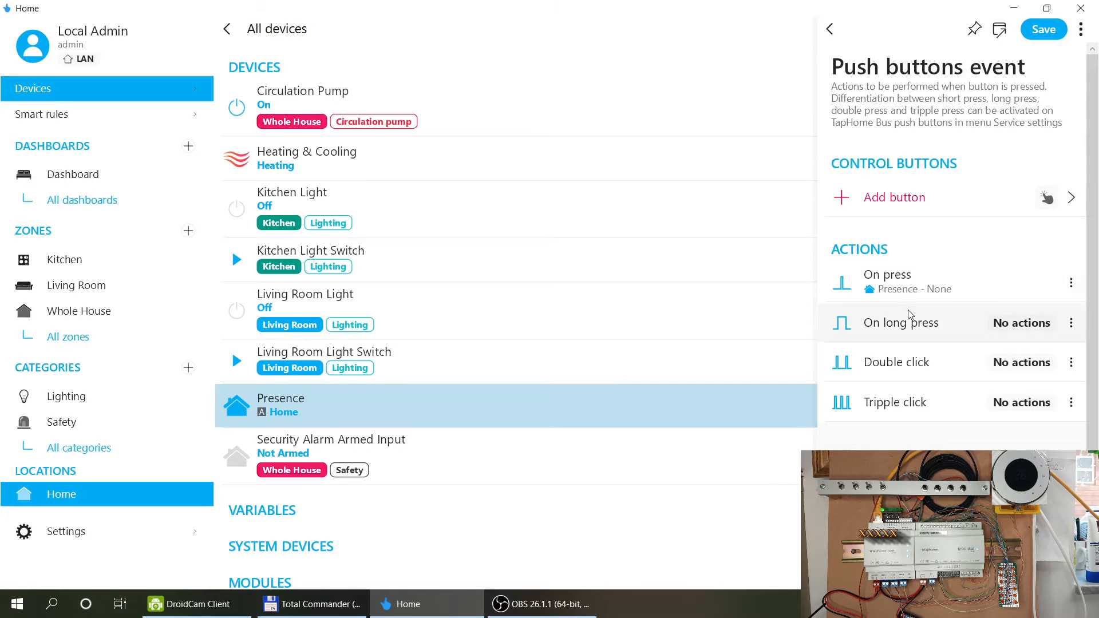
click(964, 287)
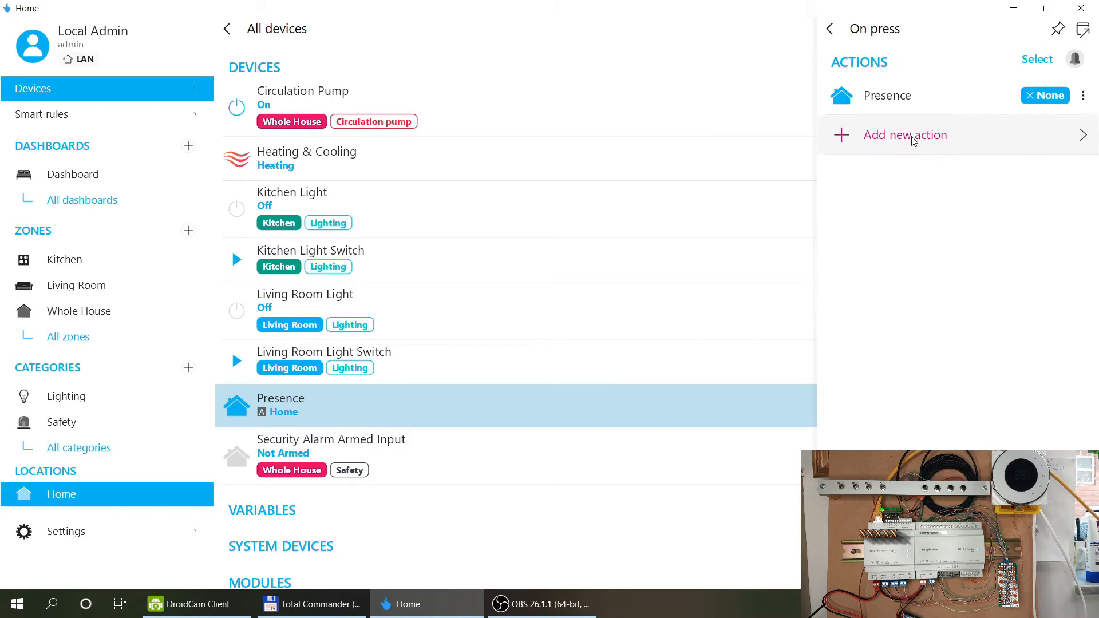
click(829, 29)
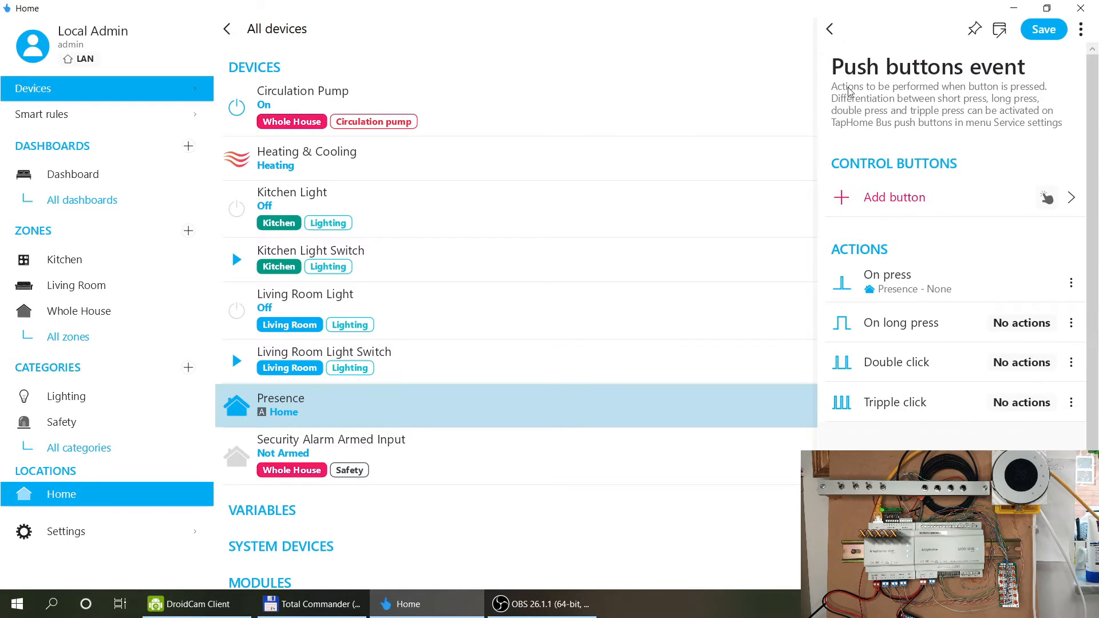
Add an On press Circulation Pump Impulses action, save the rule, and set Presence to Away.
click(924, 292)
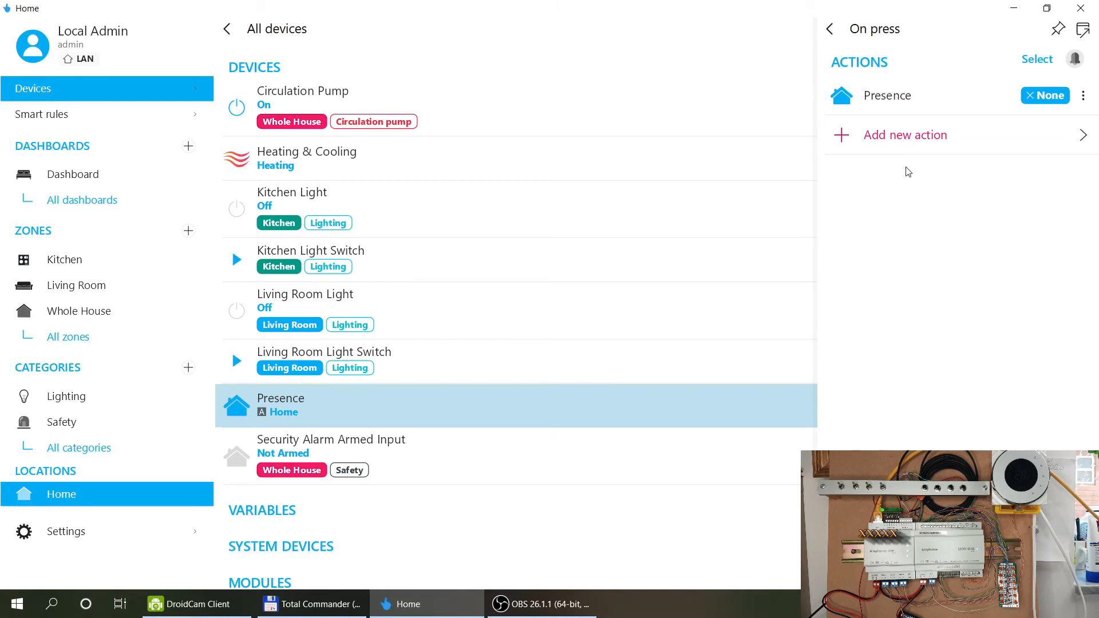
click(907, 137)
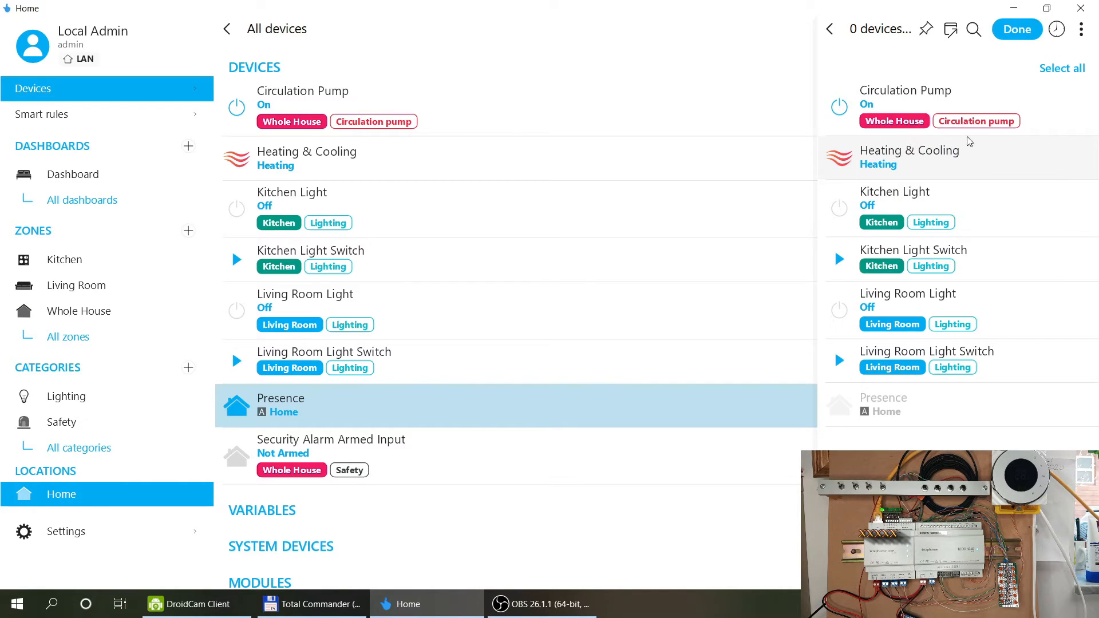
click(927, 95)
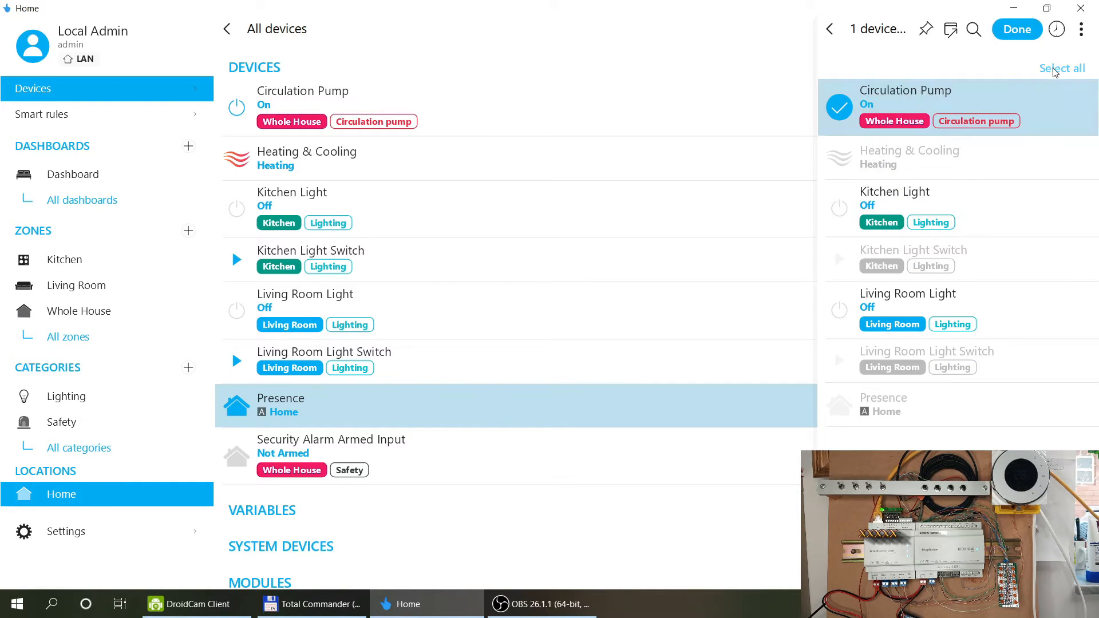
click(1017, 30)
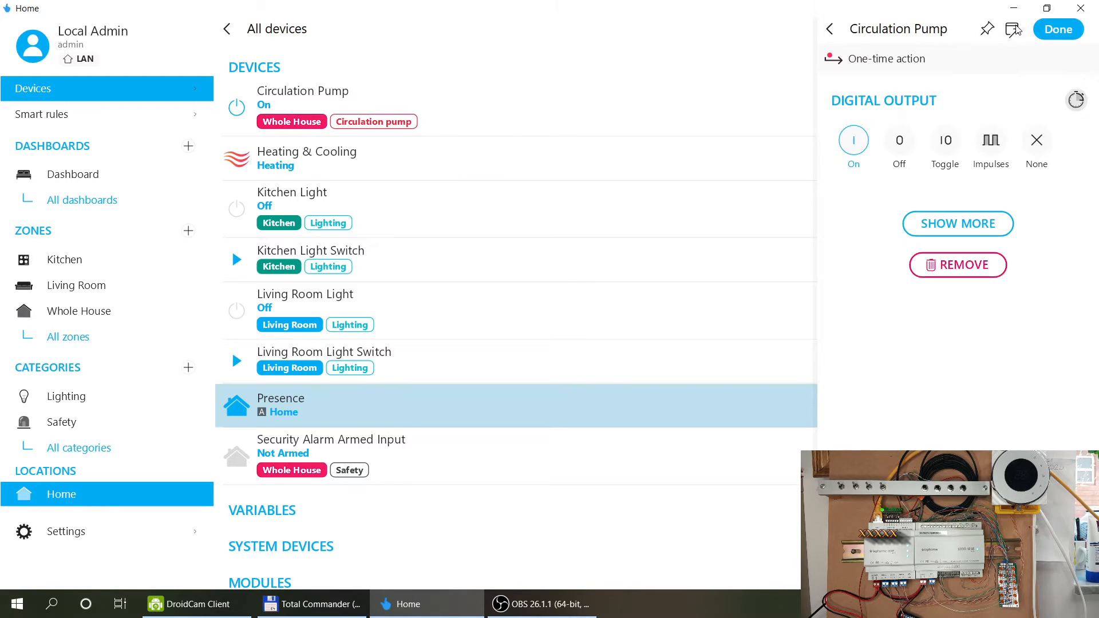
click(987, 139)
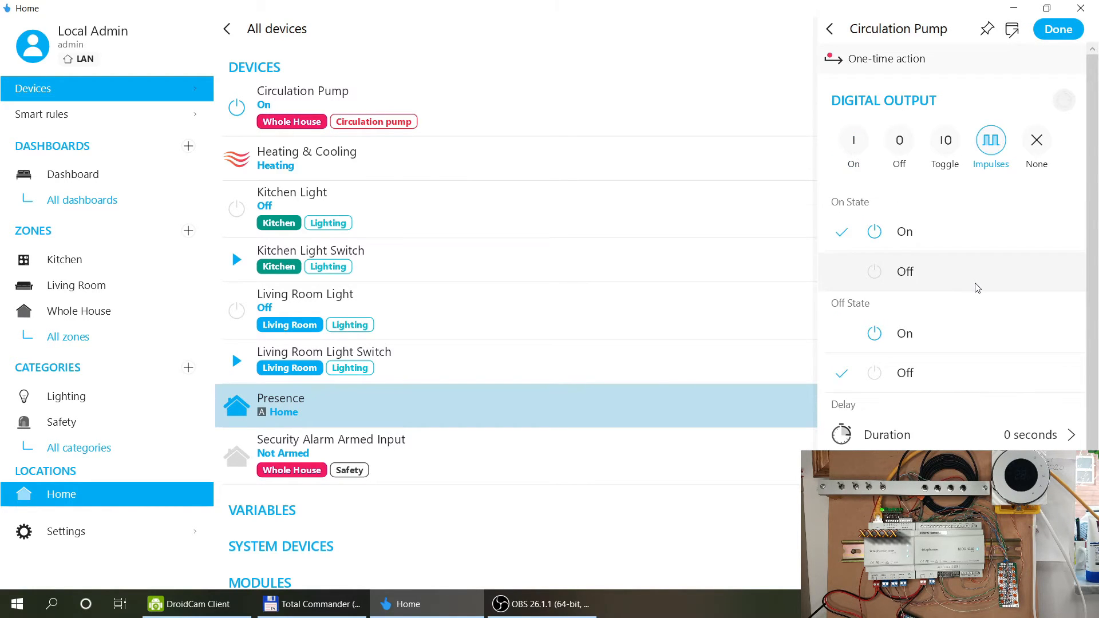
scroll(981, 286, down, 3)
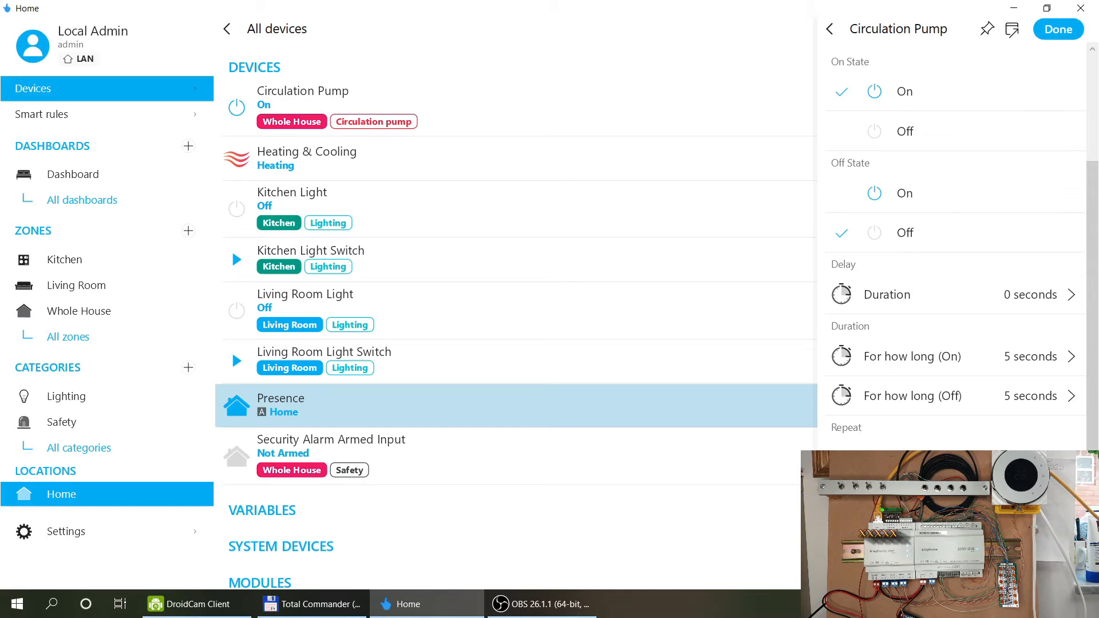
scroll(1054, 273, up, 3)
scroll(1054, 272, down, 3)
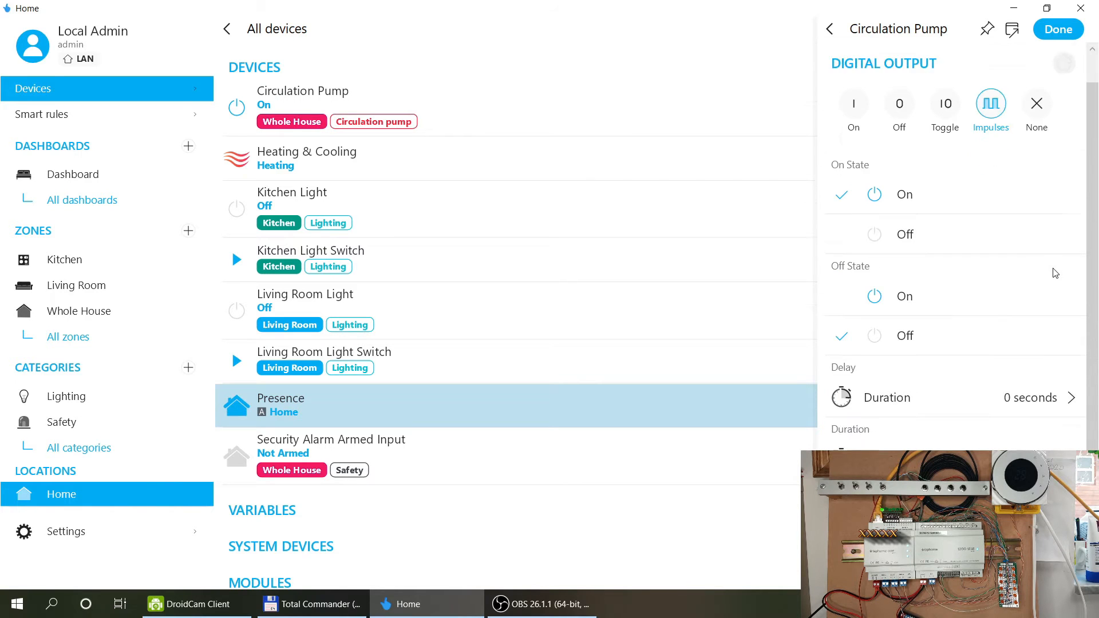
click(1057, 30)
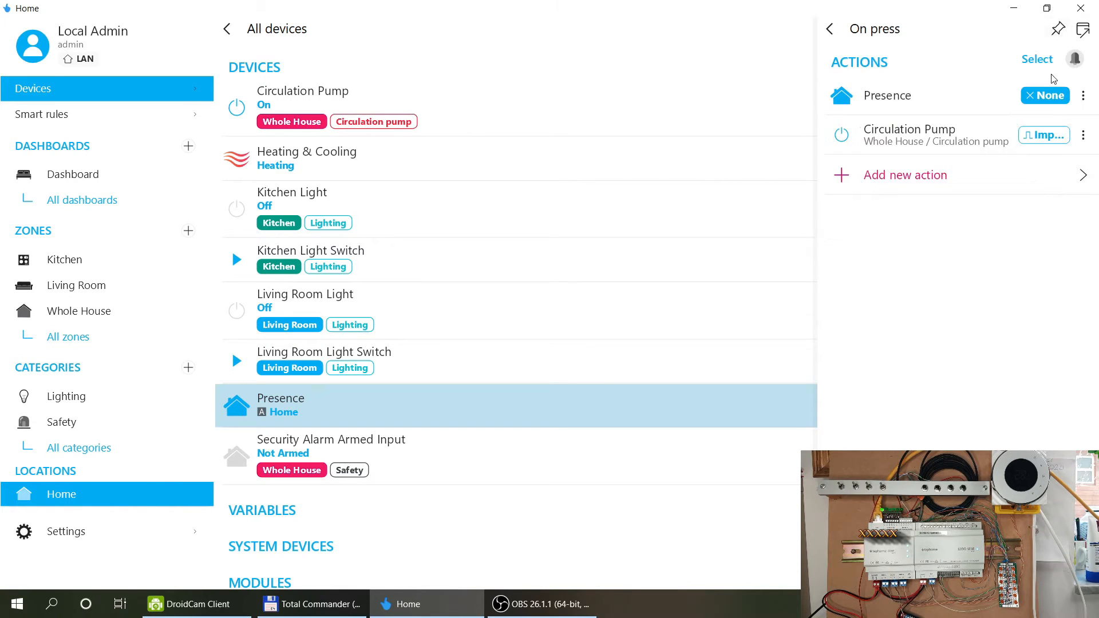
click(830, 32)
click(1041, 32)
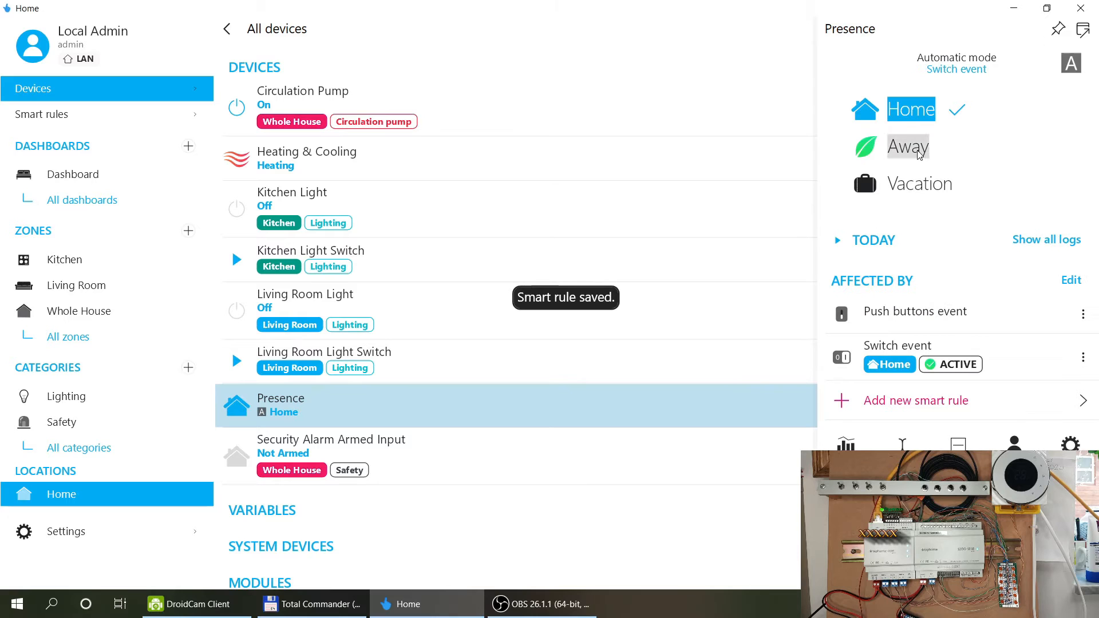
click(919, 152)
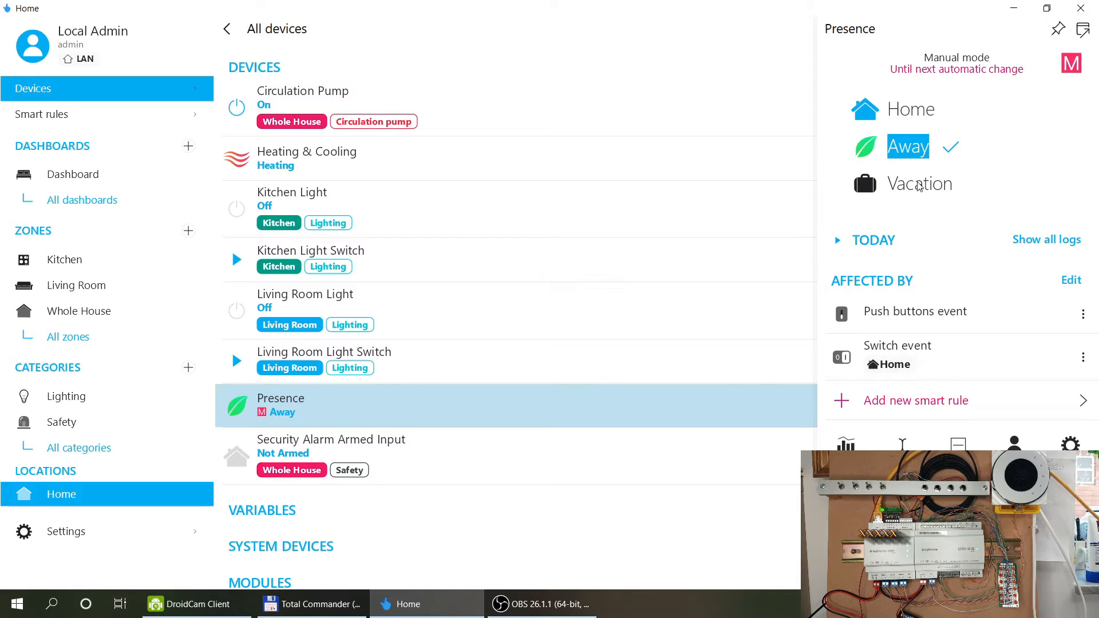
click(909, 403)
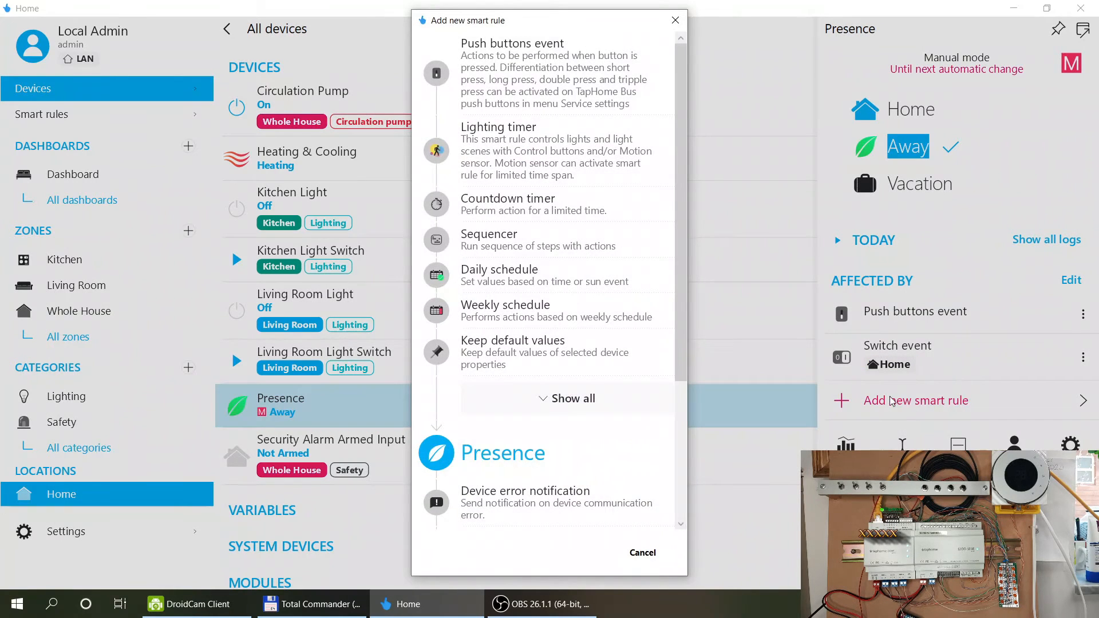
Create and save Push buttons event (1), switching the Circulation Pump Off on press.
click(550, 79)
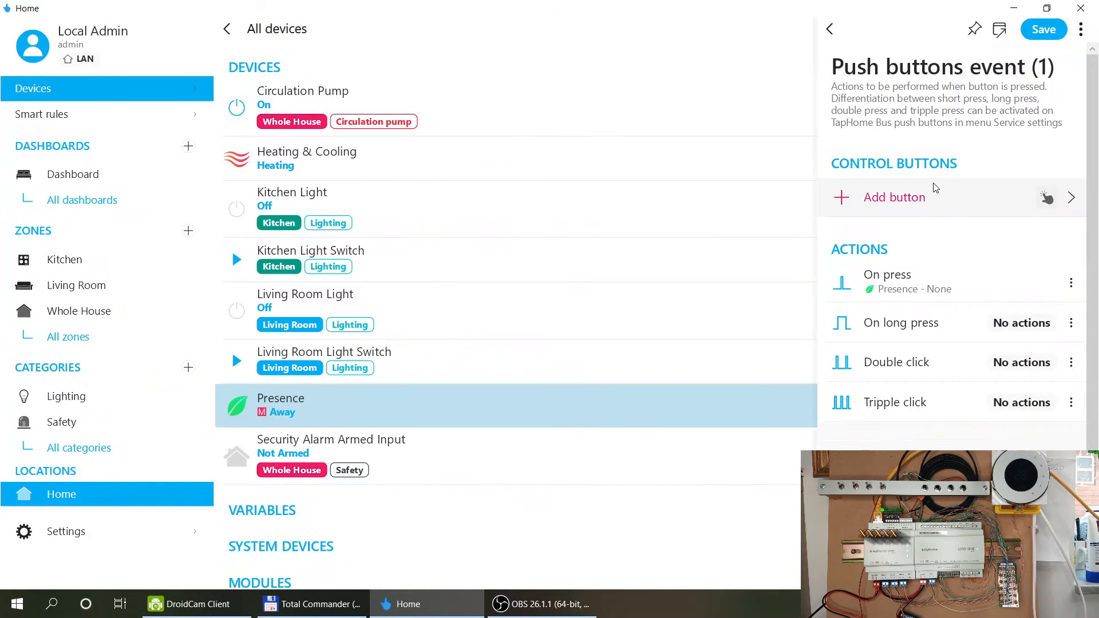
click(928, 293)
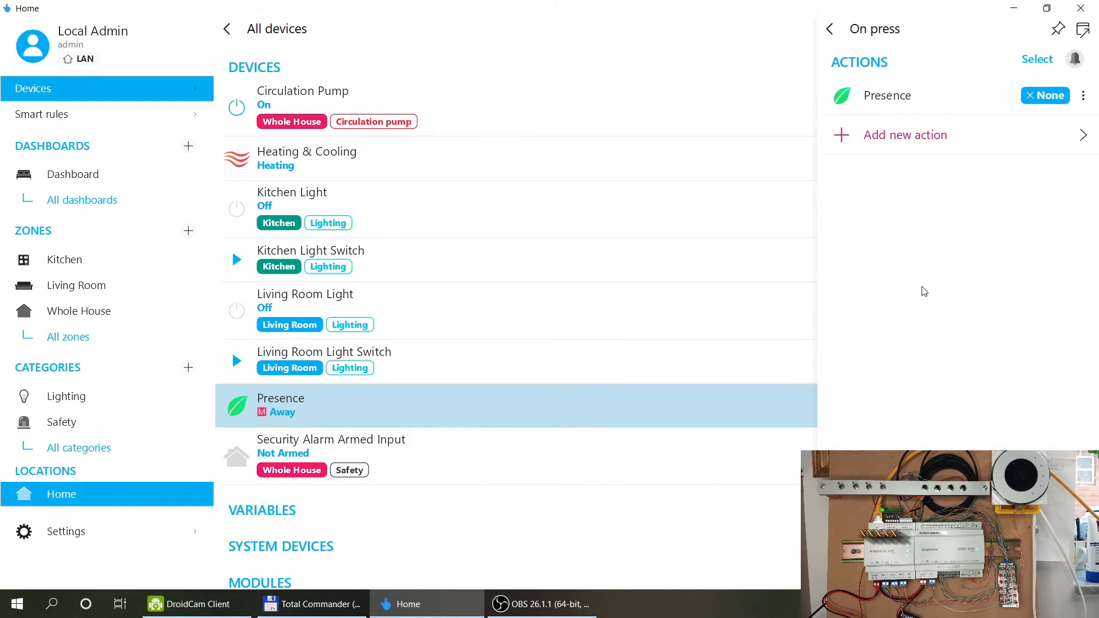
click(919, 137)
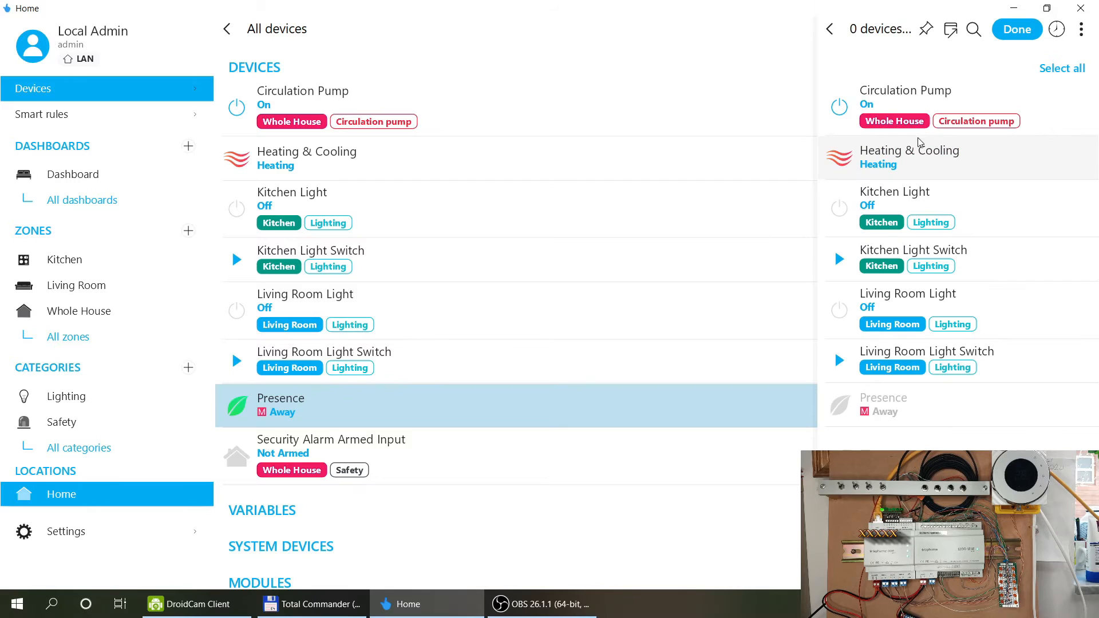
click(914, 85)
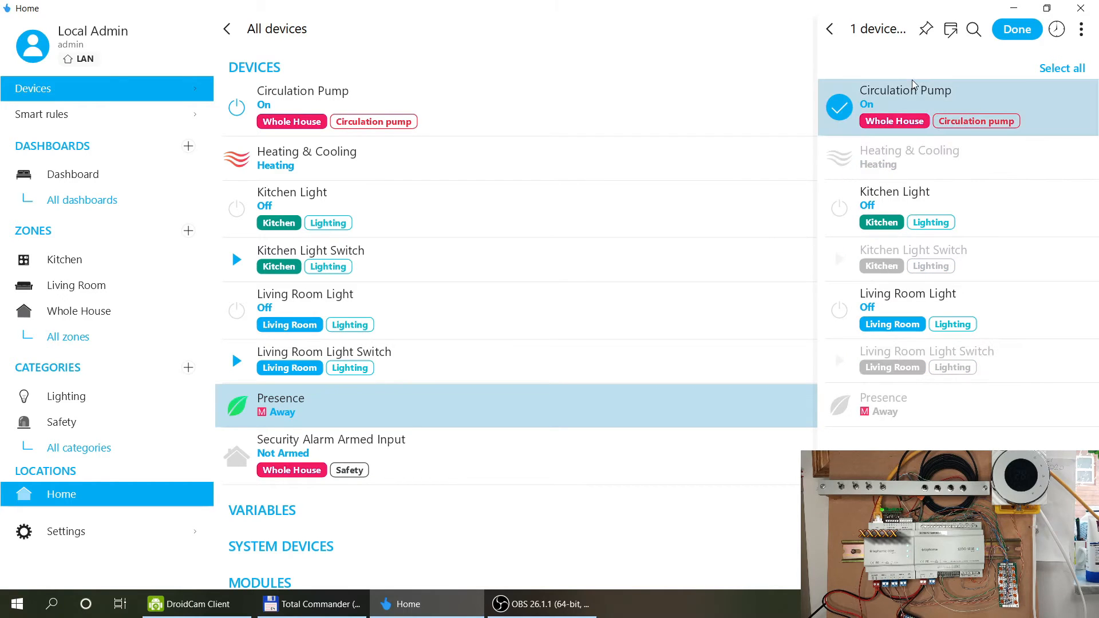
click(1019, 30)
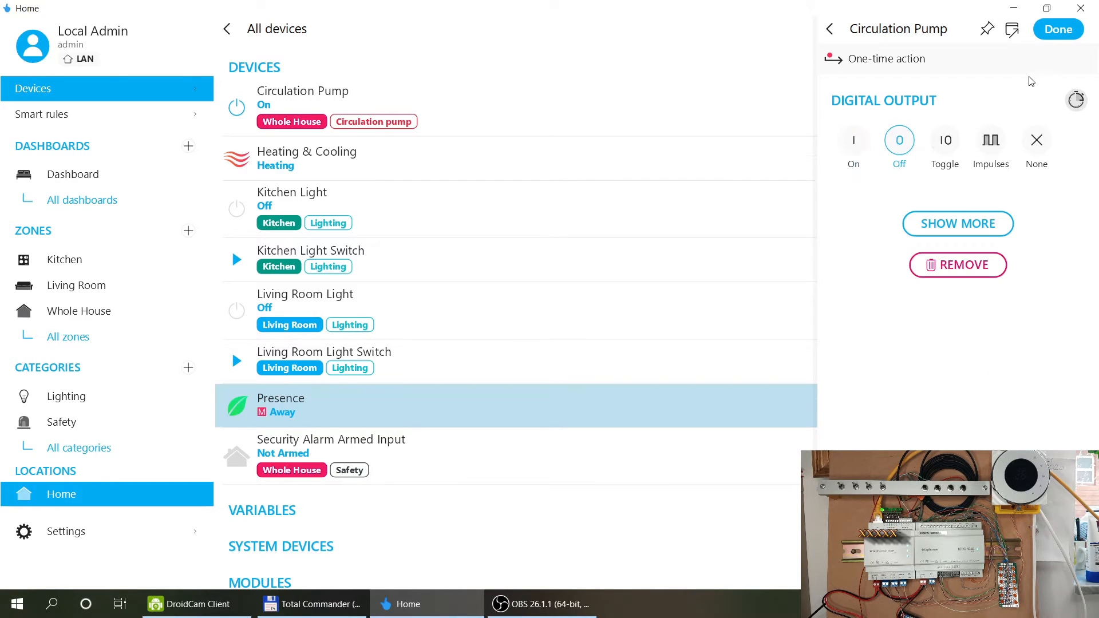
click(1069, 30)
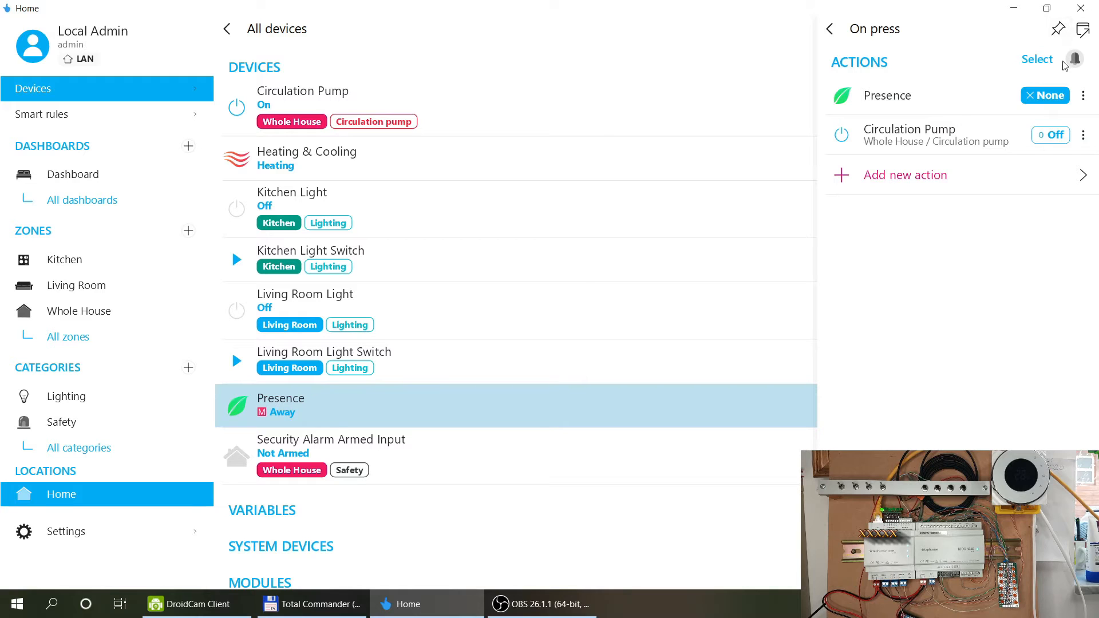
click(835, 32)
click(1043, 29)
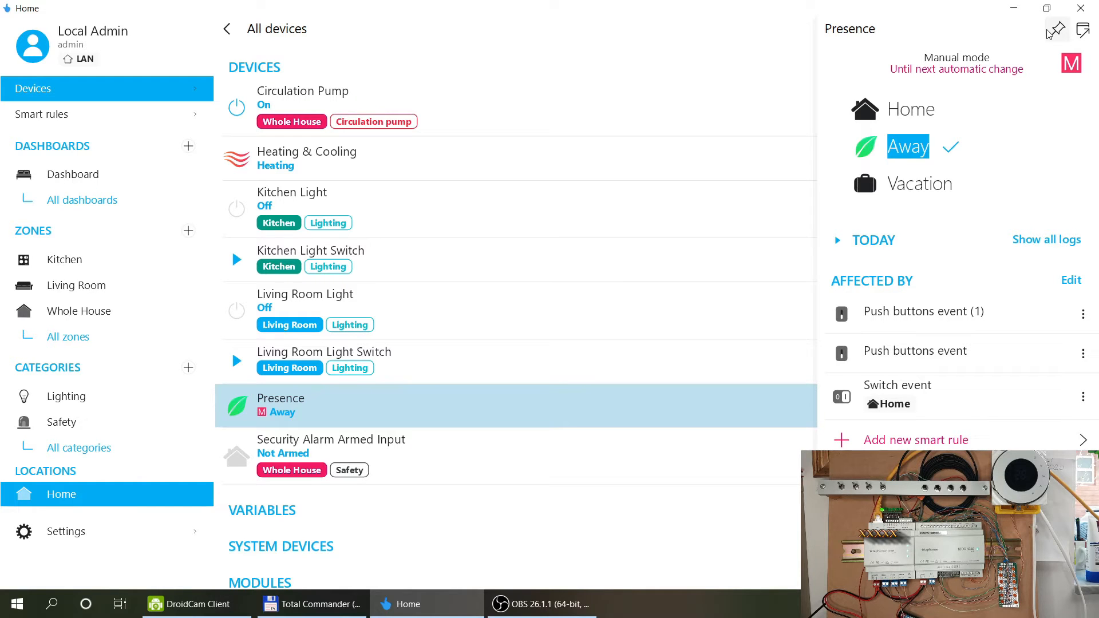
Set Presence back to Home, close its panel, and reopen the Presence details.
click(915, 112)
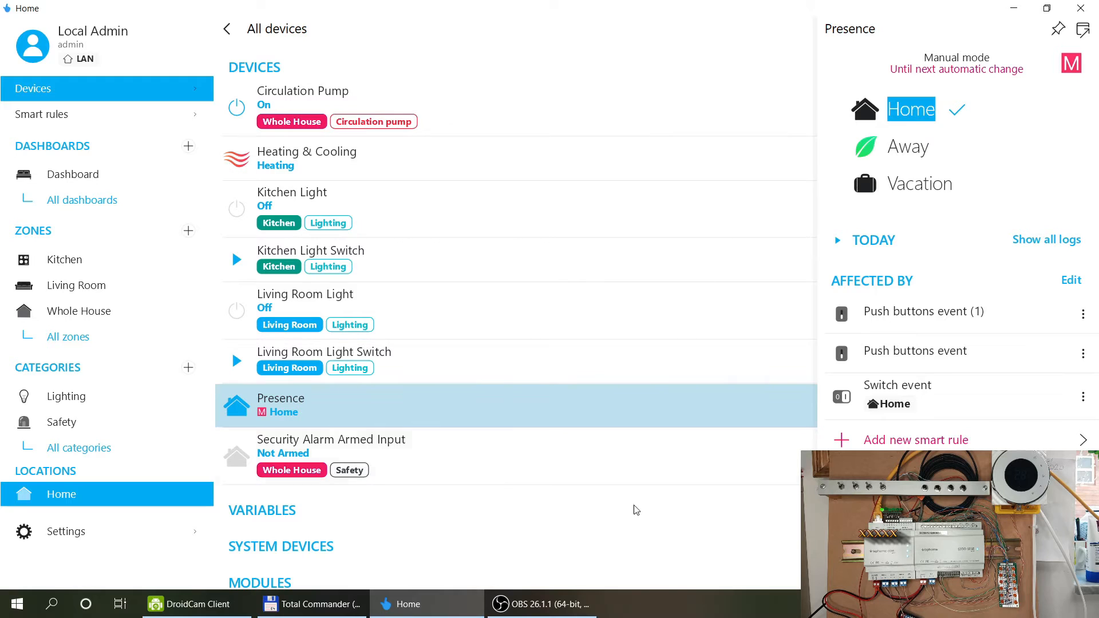
click(595, 514)
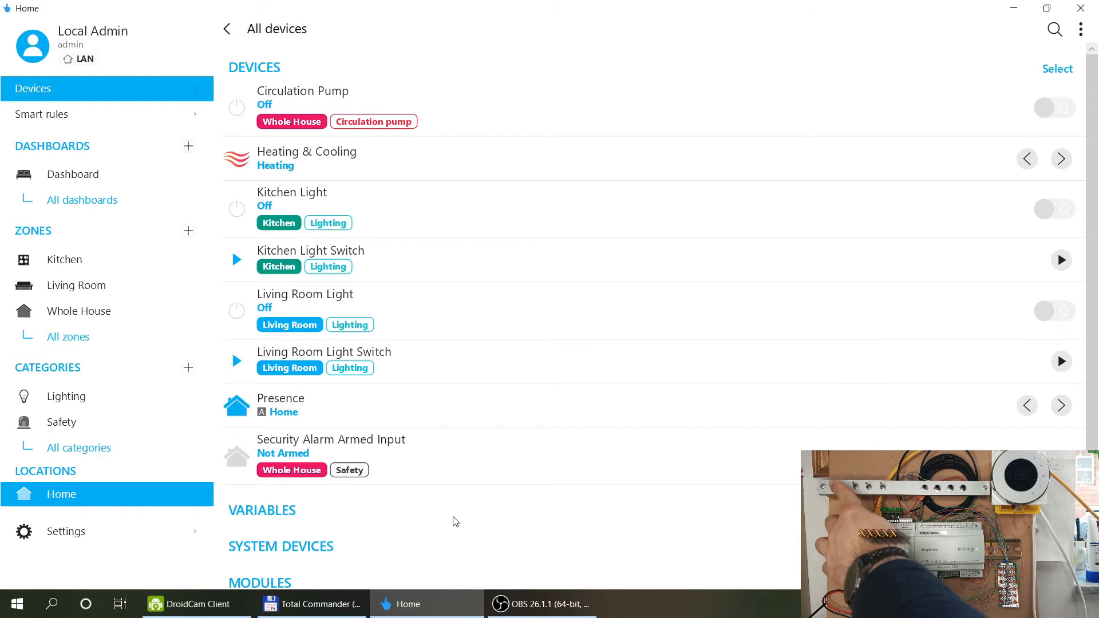
click(335, 405)
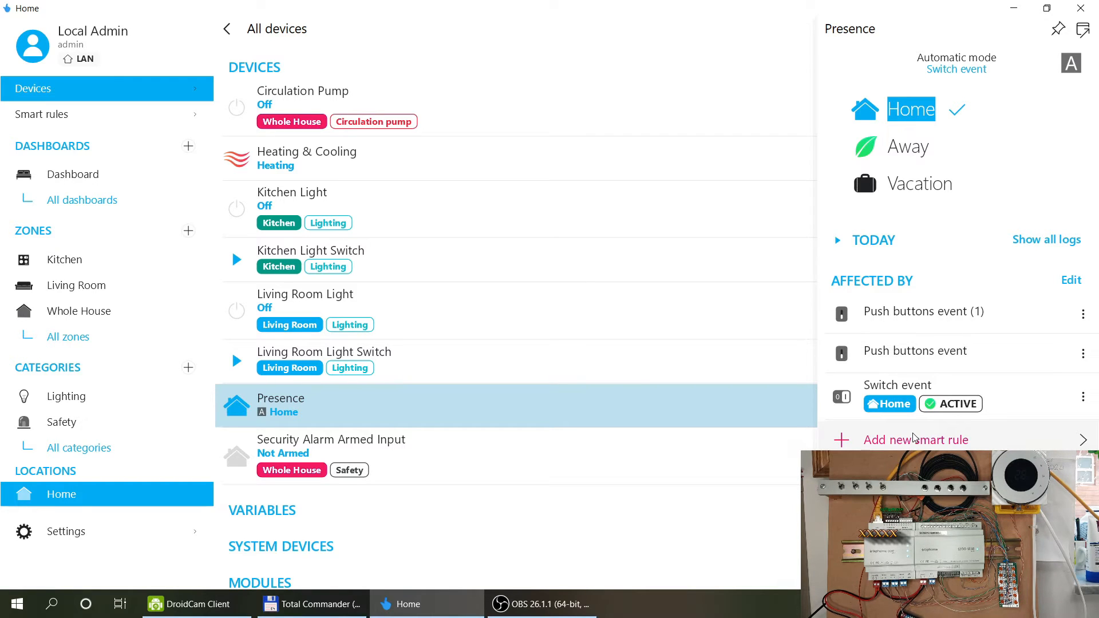
Toggle Presence through Away, Vacation and Home, leaving it set to Home.
click(916, 147)
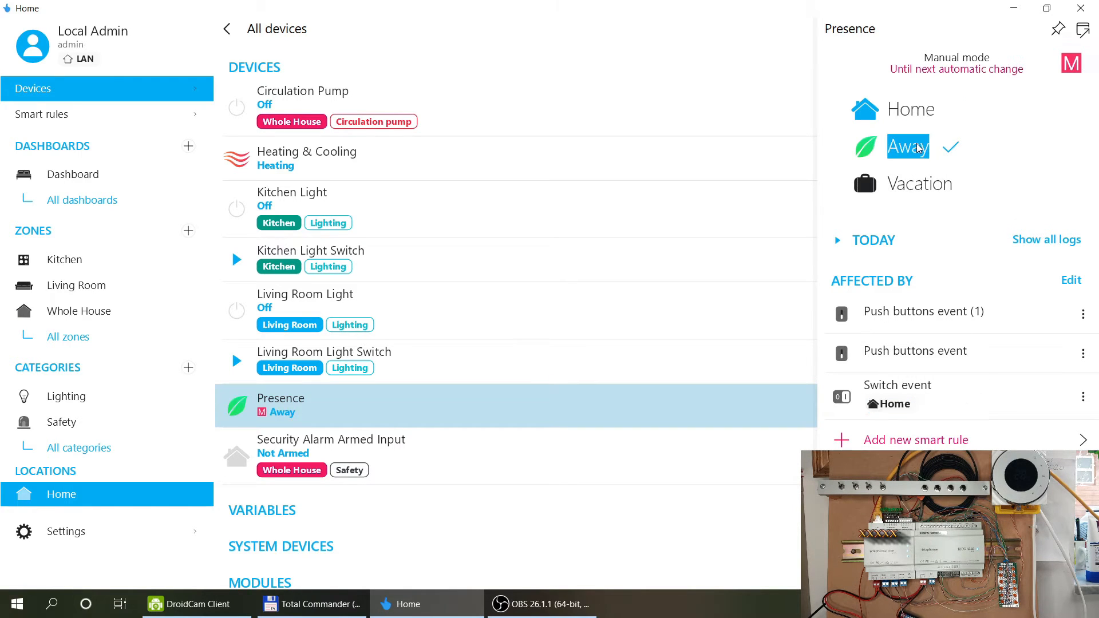
click(918, 185)
click(917, 147)
click(909, 116)
click(909, 146)
click(910, 113)
click(909, 147)
click(910, 118)
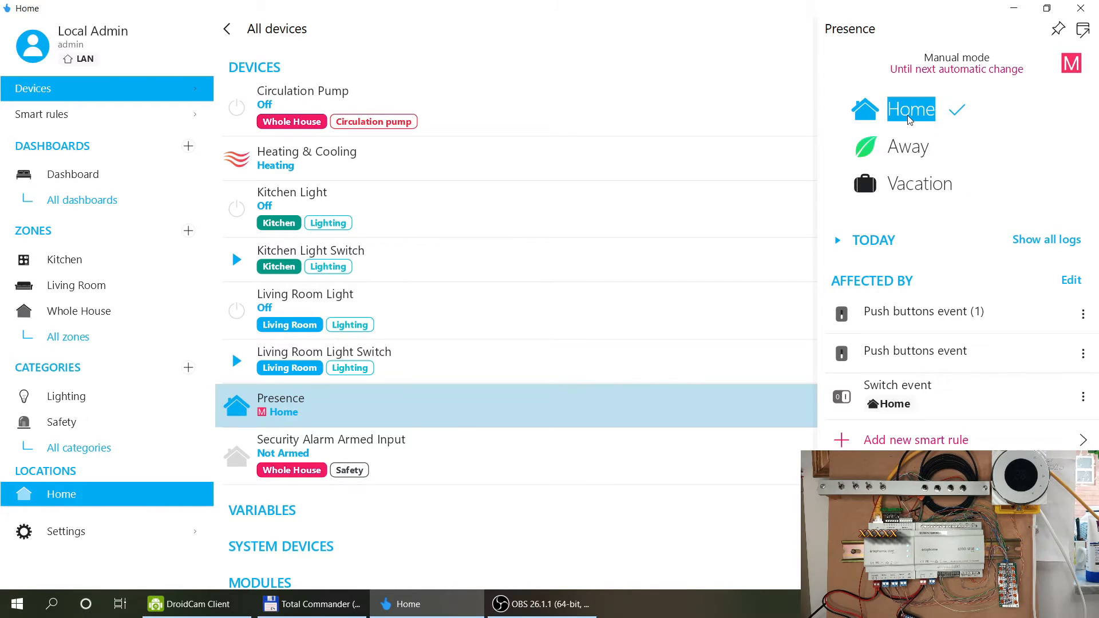
Check the Switch event rule and Circulation Pump details, then close the details panel.
click(959, 389)
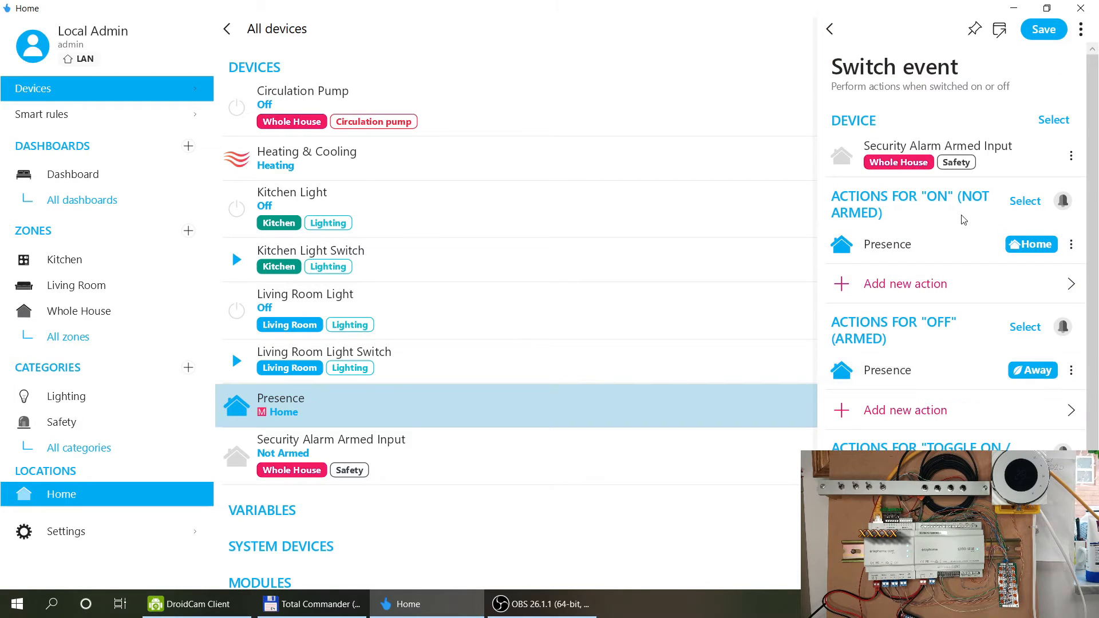
click(830, 30)
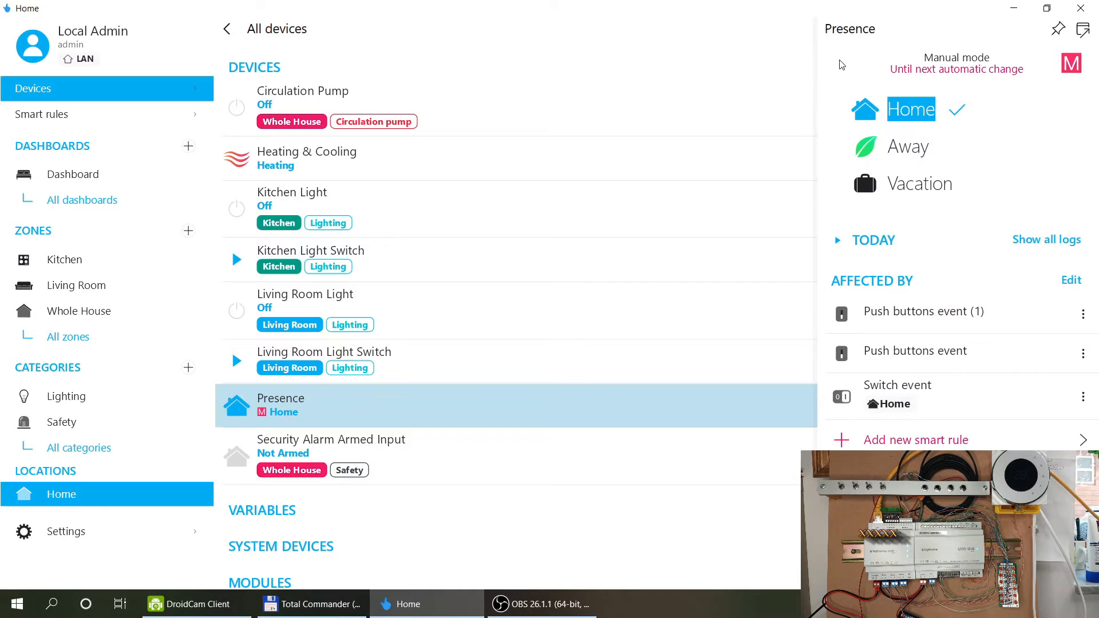
click(739, 84)
click(687, 42)
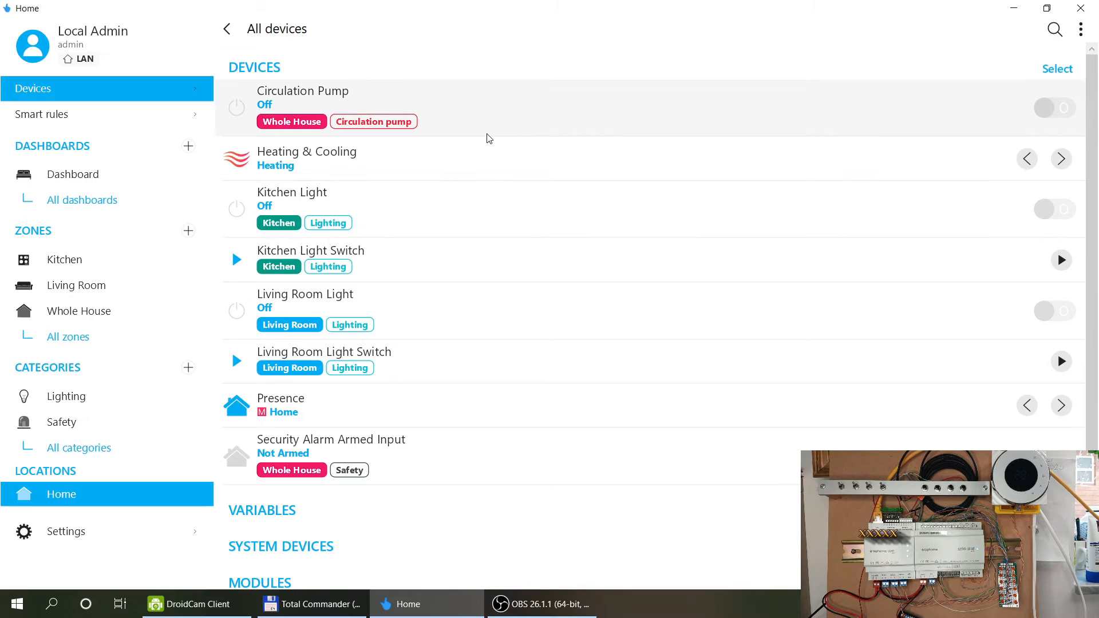
Open the CORE20 module from Modules and scroll its panel down to the Universal Inputs.
scroll(488, 138, down, 2)
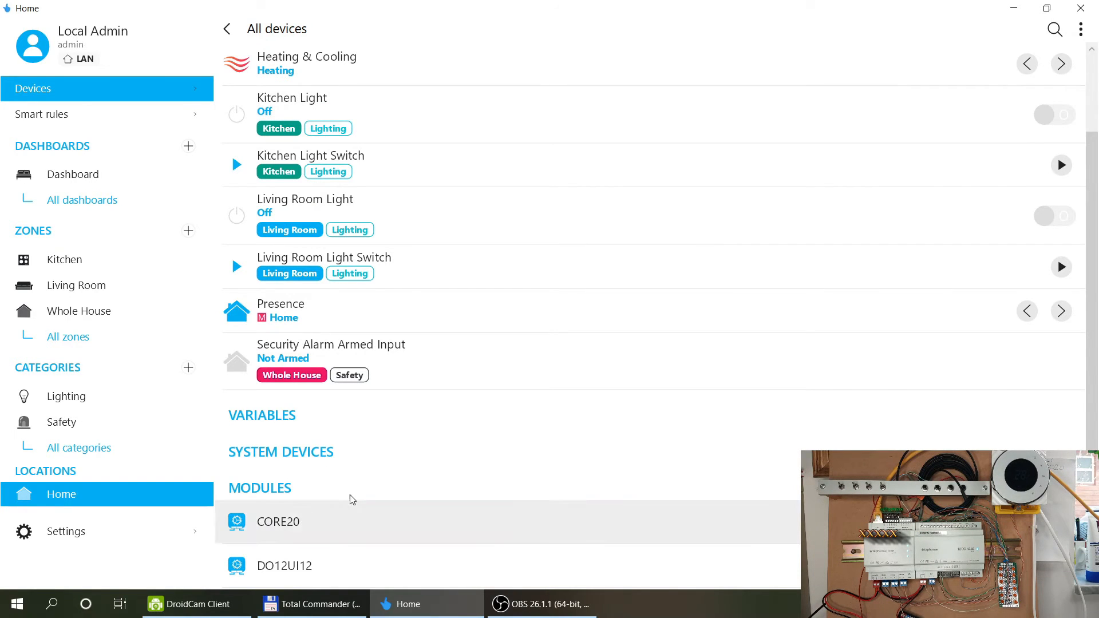
click(352, 515)
scroll(954, 254, down, 3)
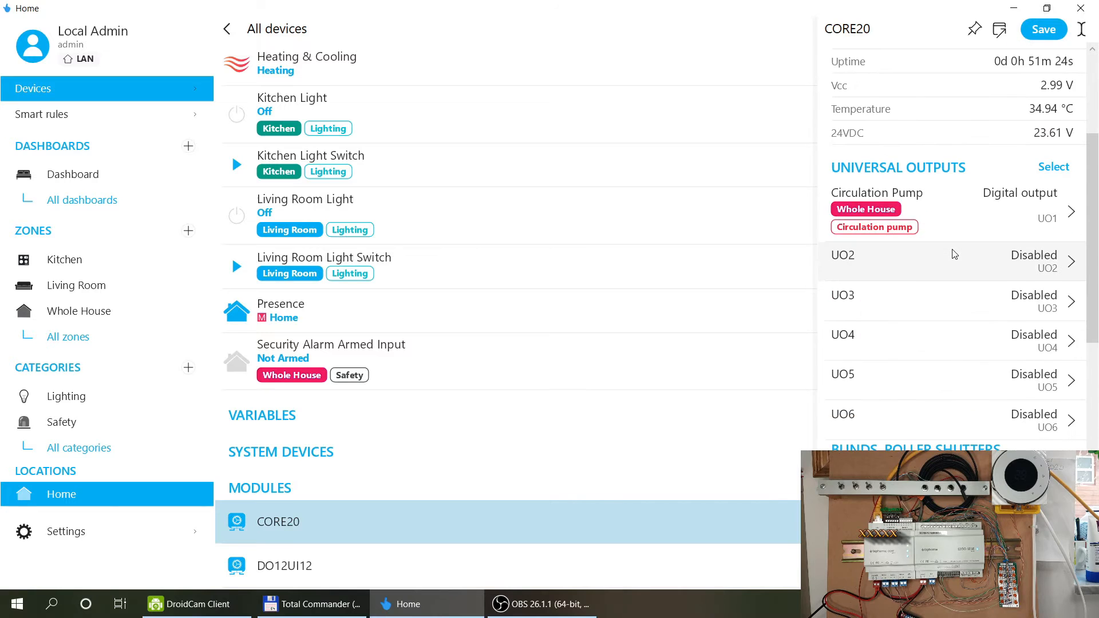
scroll(953, 255, down, 5)
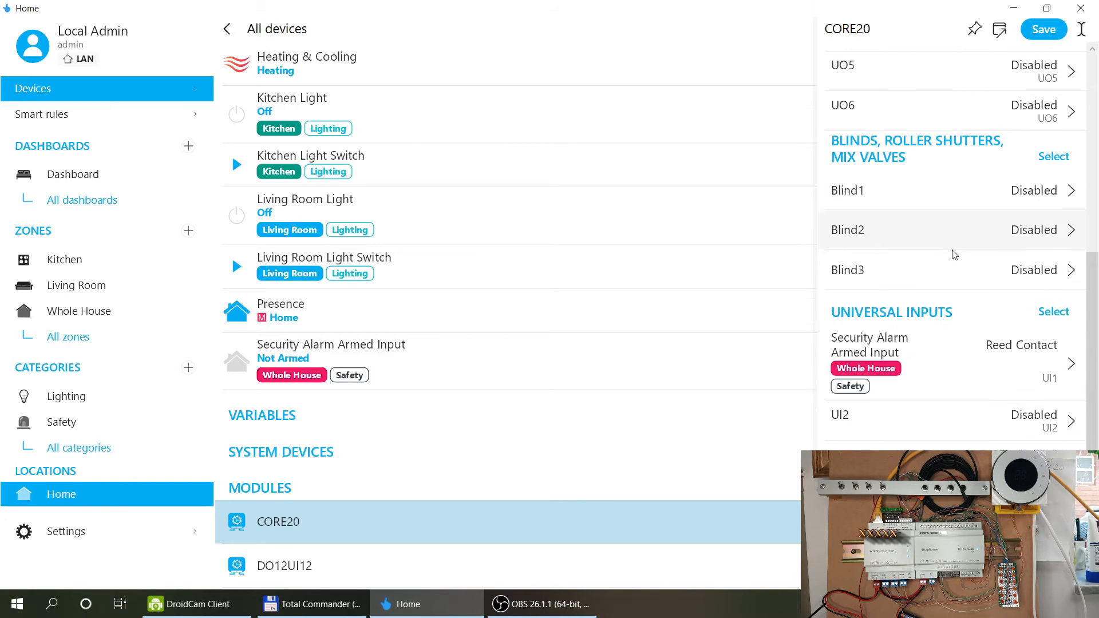
scroll(954, 254, down, 3)
Make input UI5 a temperature sensor assigned to the Kitchen zone.
click(908, 364)
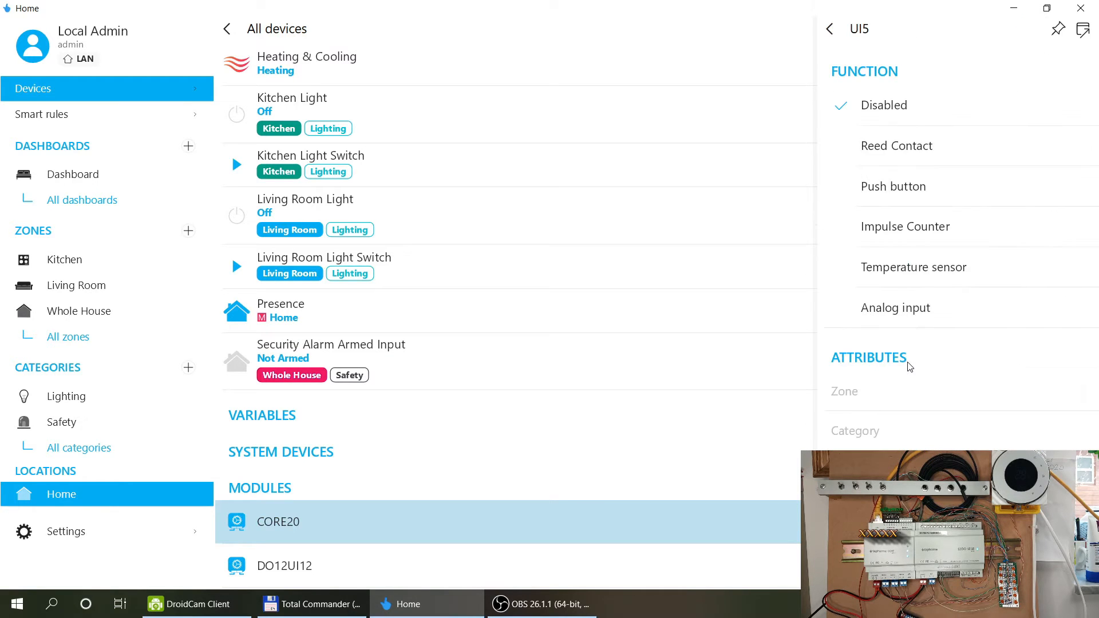
click(959, 268)
click(939, 387)
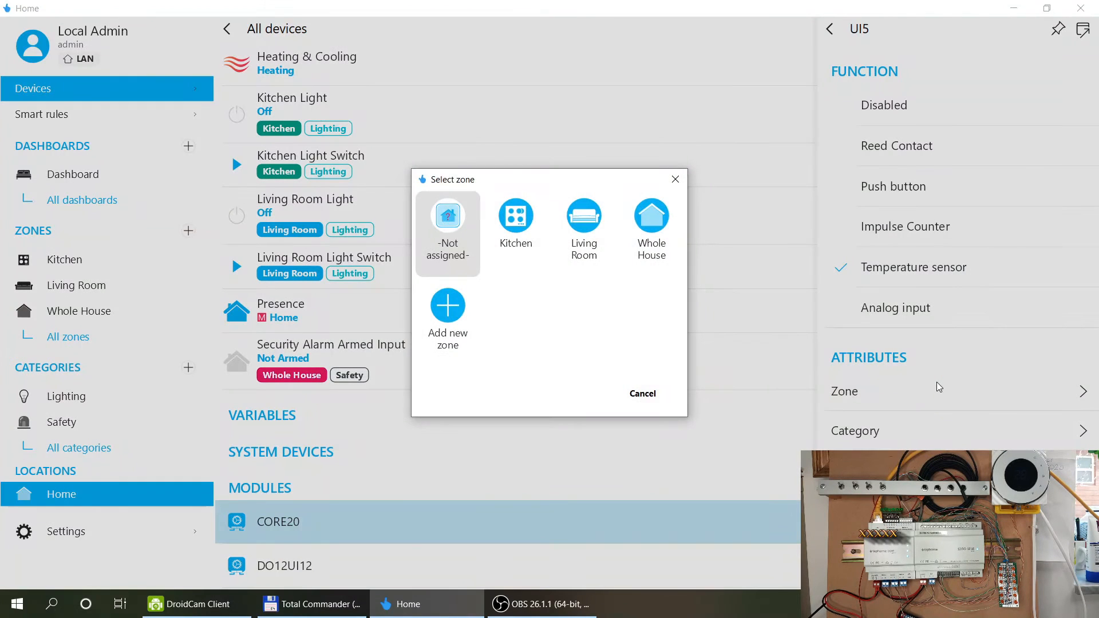
click(516, 226)
Put it in a new Sensors category, name it 'Kitchen Temperature', and save CORE20.
click(889, 432)
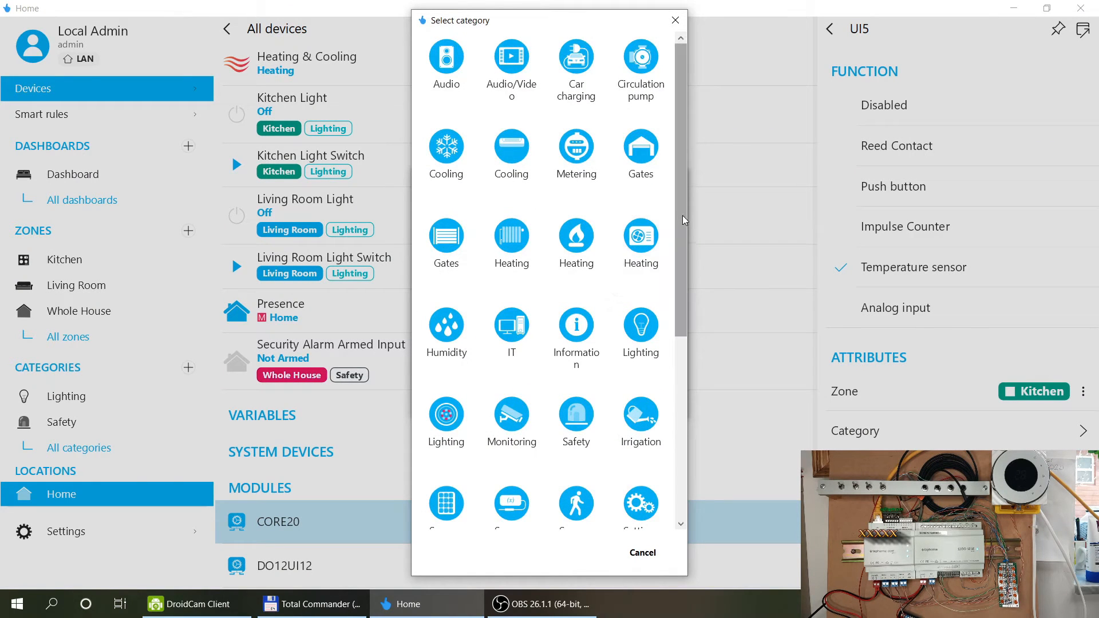
drag(681, 211, 683, 399)
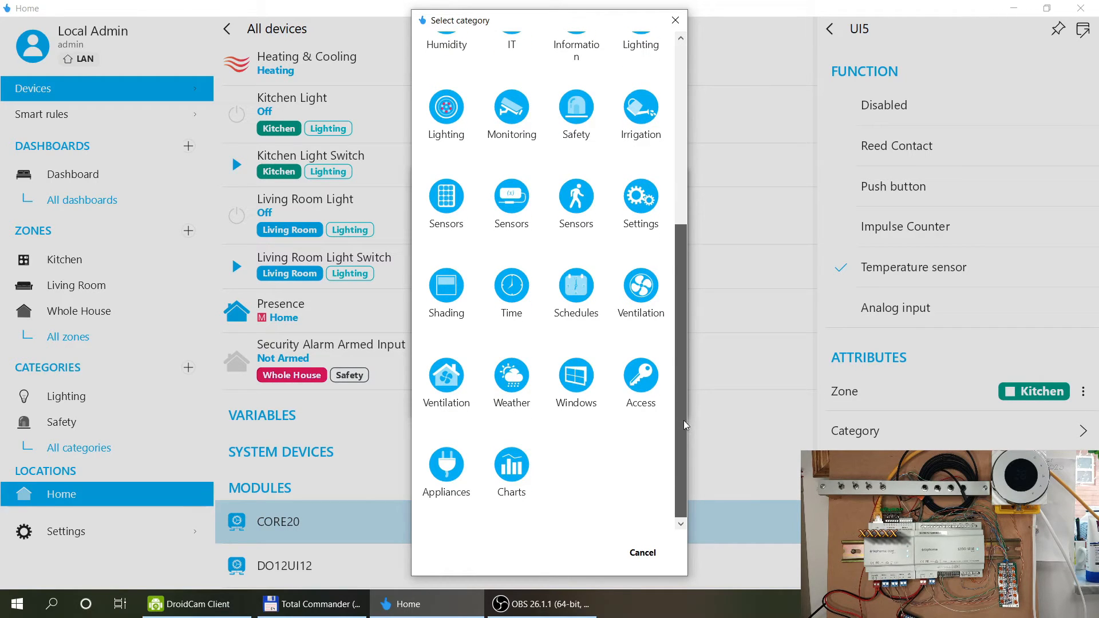
click(587, 209)
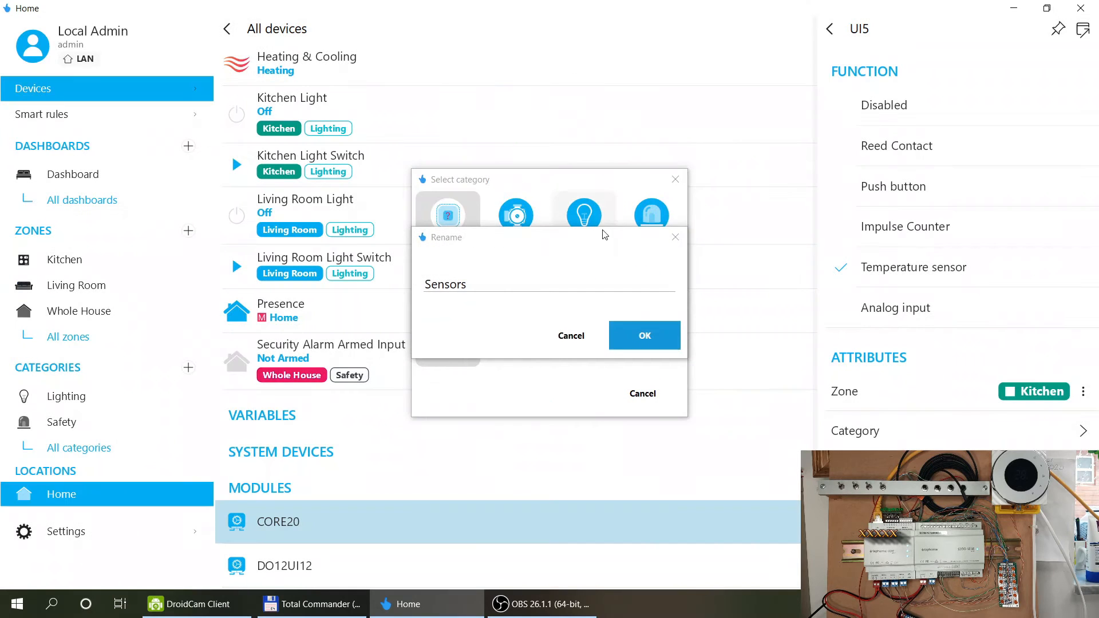
click(641, 335)
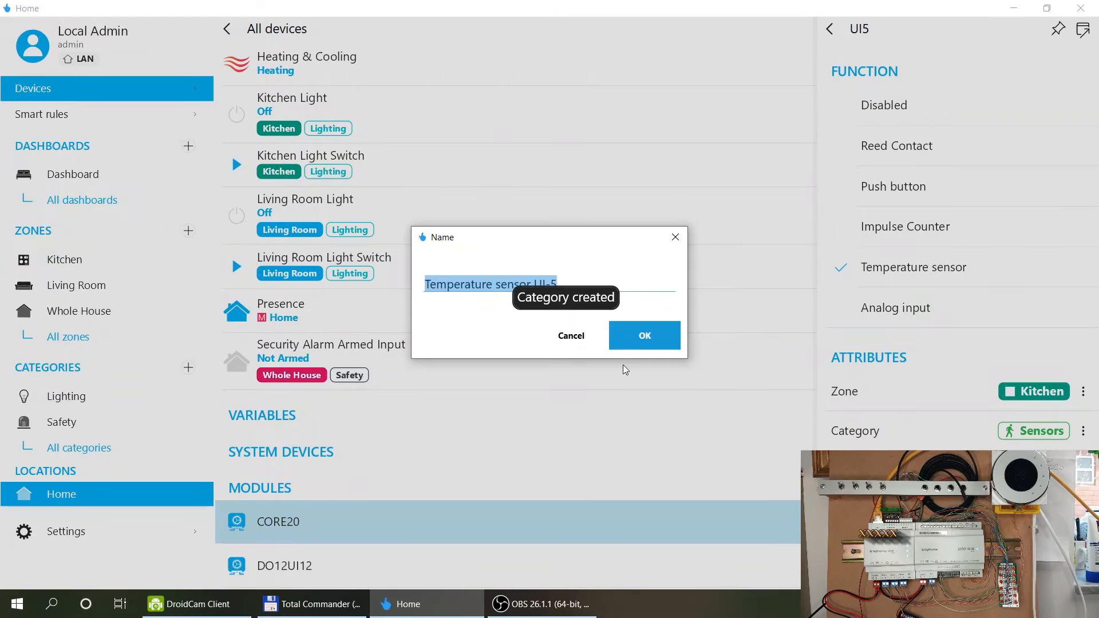
text(Kitchen Temperature)
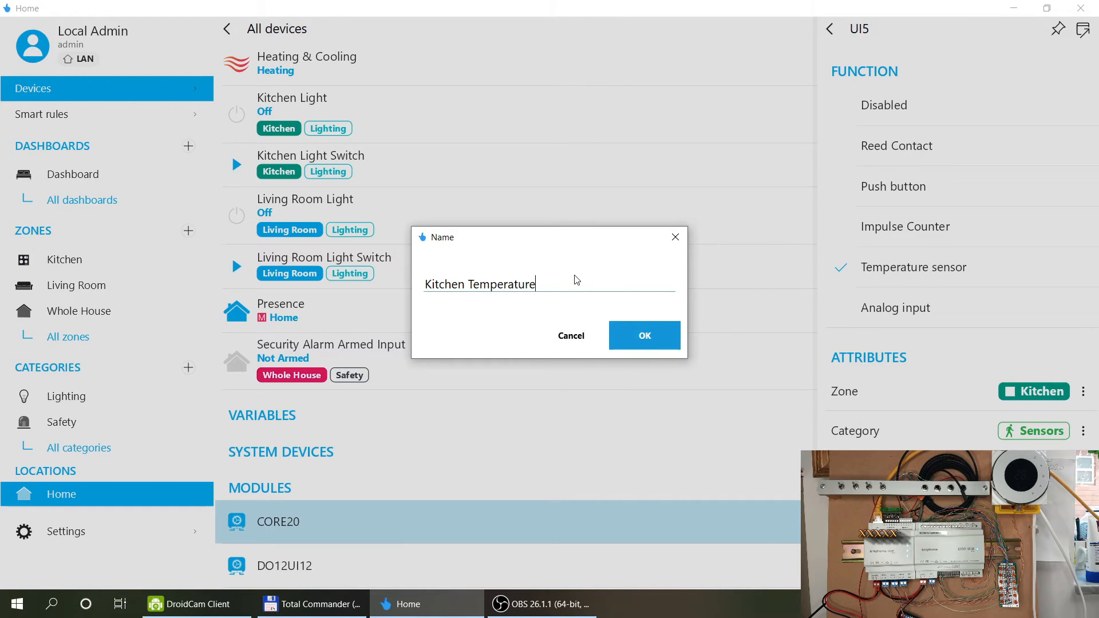
click(670, 341)
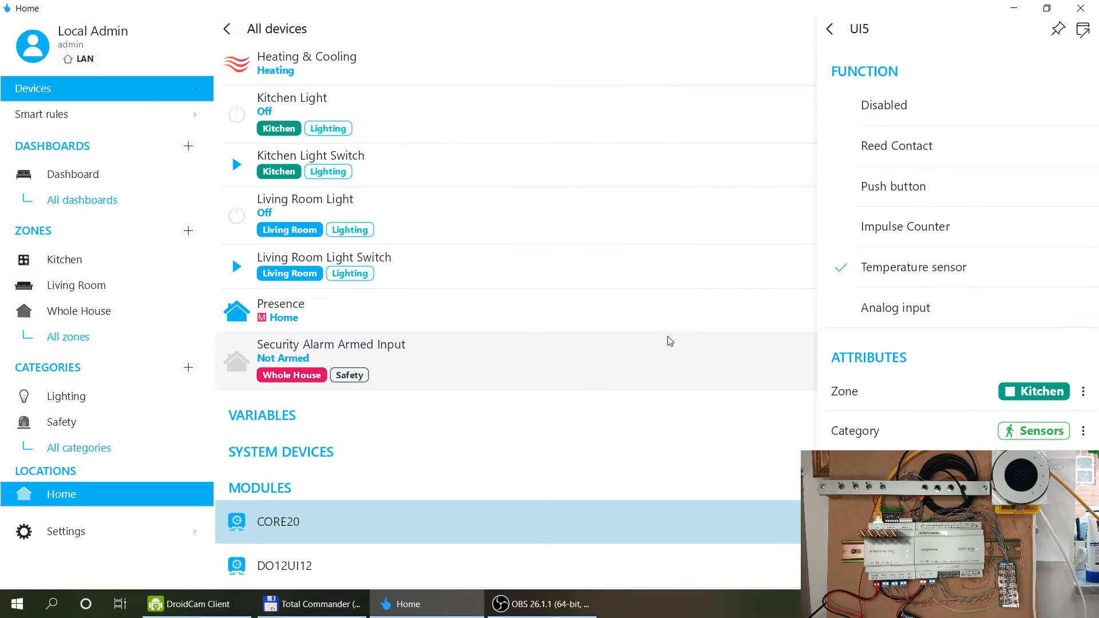
click(829, 29)
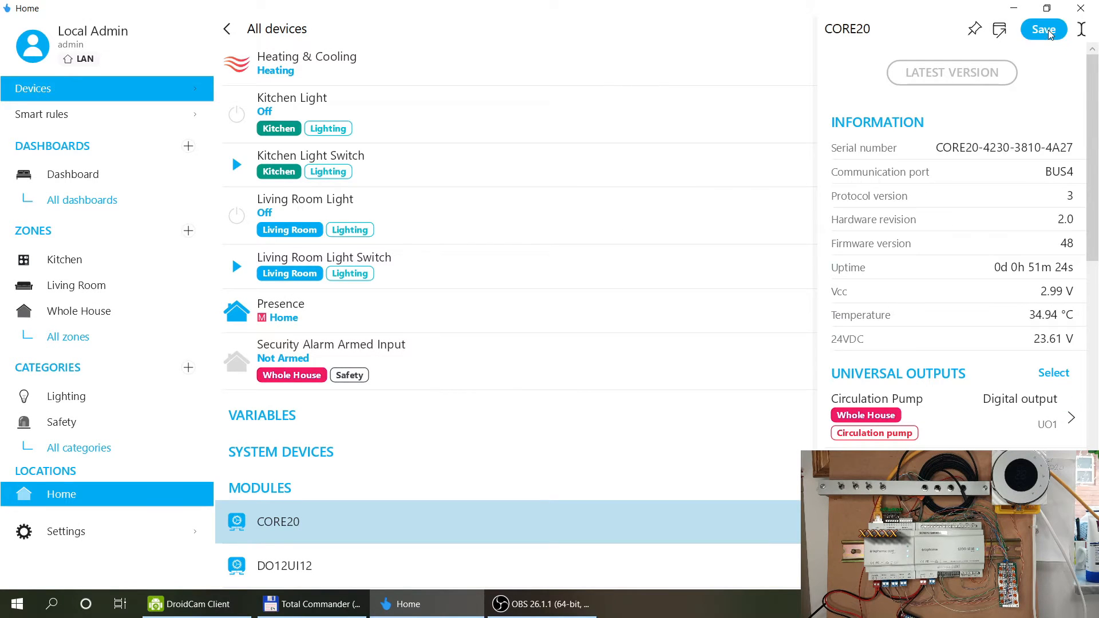
click(1043, 29)
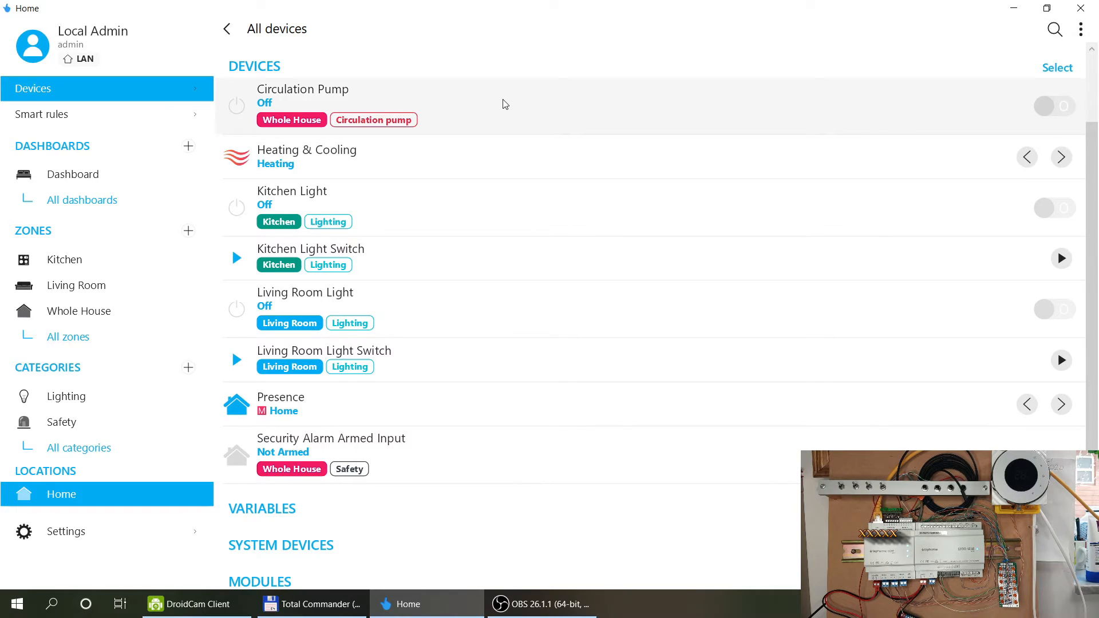
Open the Kitchen Temperature sensor's service settings, then launch Google Chrome.
scroll(487, 221, down, 2)
scroll(487, 221, up, 4)
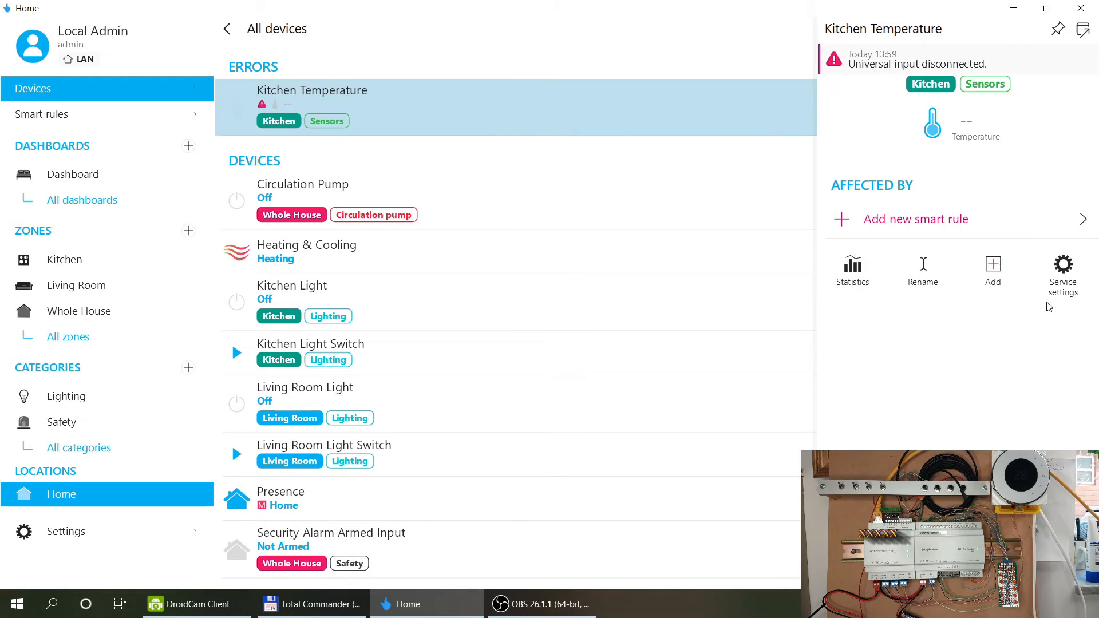
click(1067, 277)
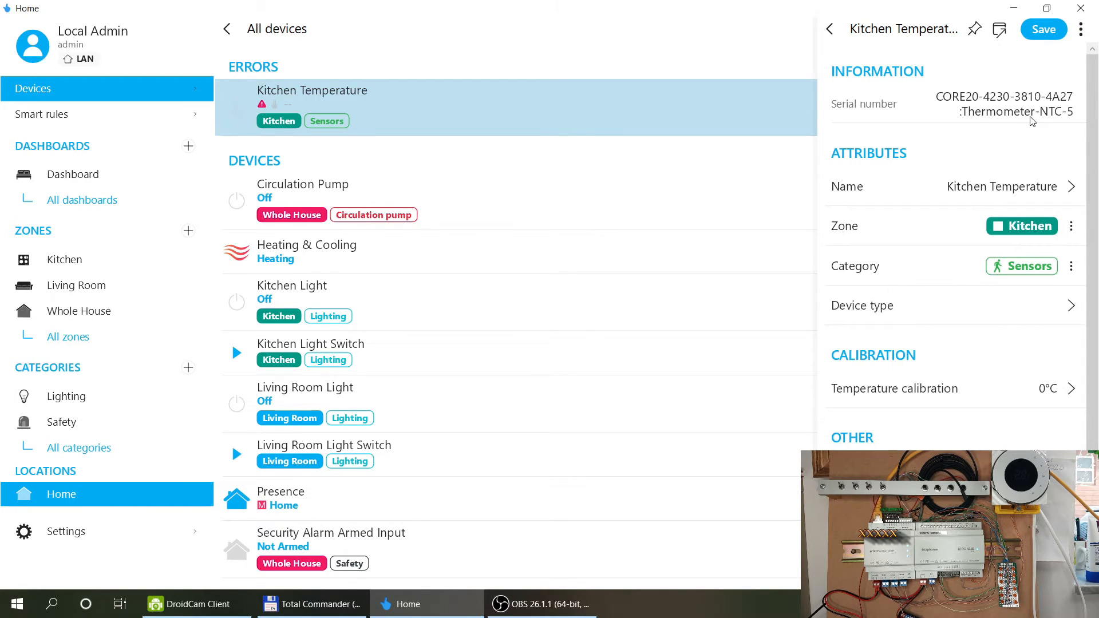
click(18, 604)
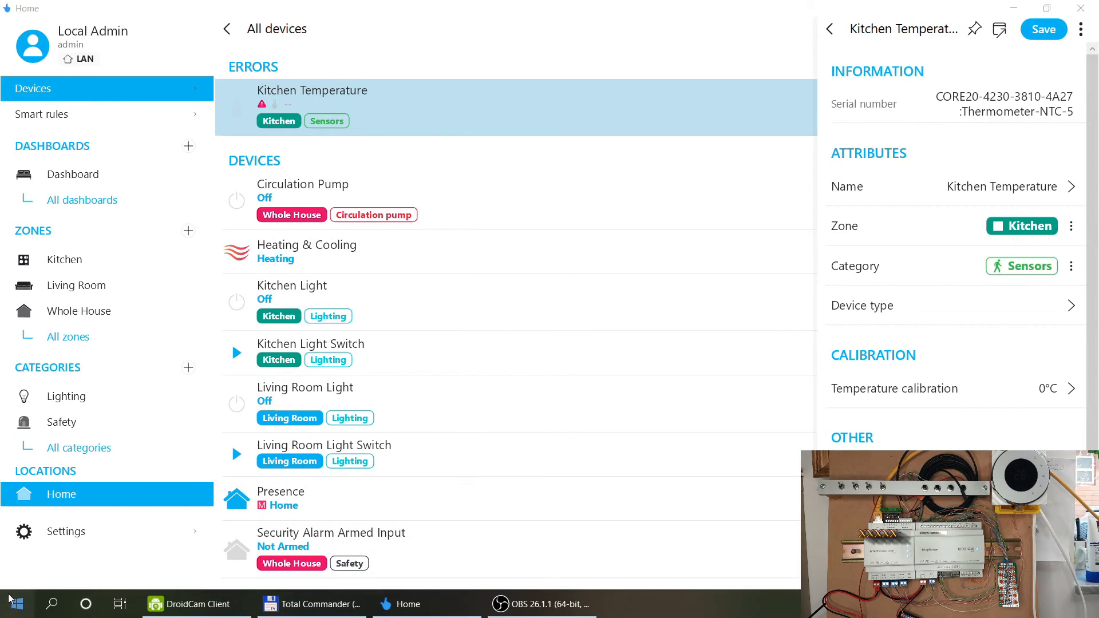
click(271, 448)
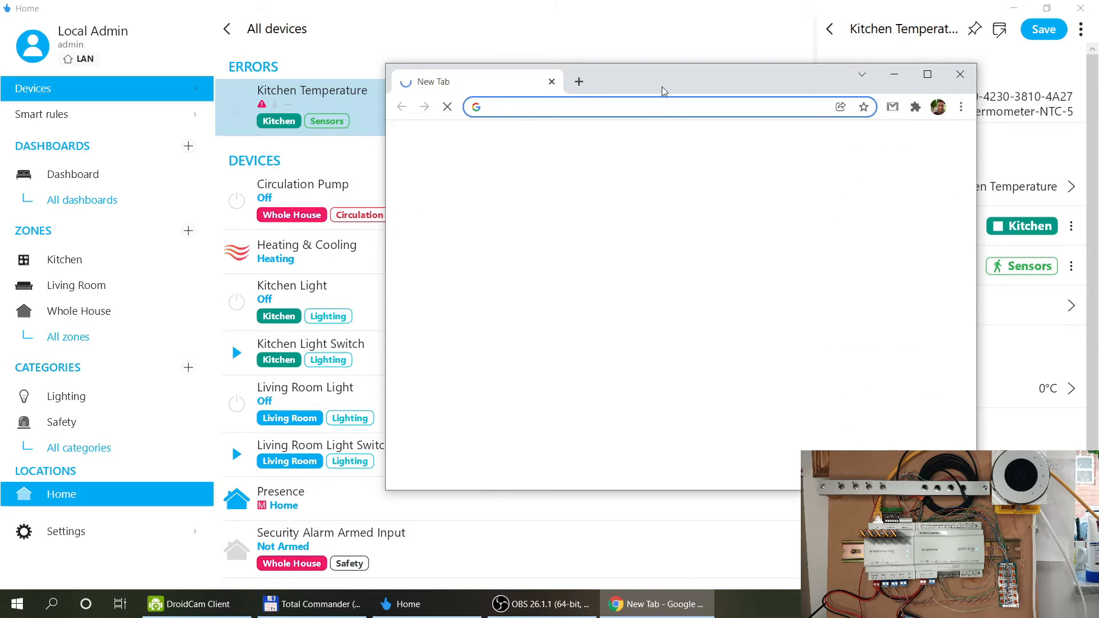
Load the taphome.com site from the address bar and maximize the Chrome window.
text(tapho)
key(Return)
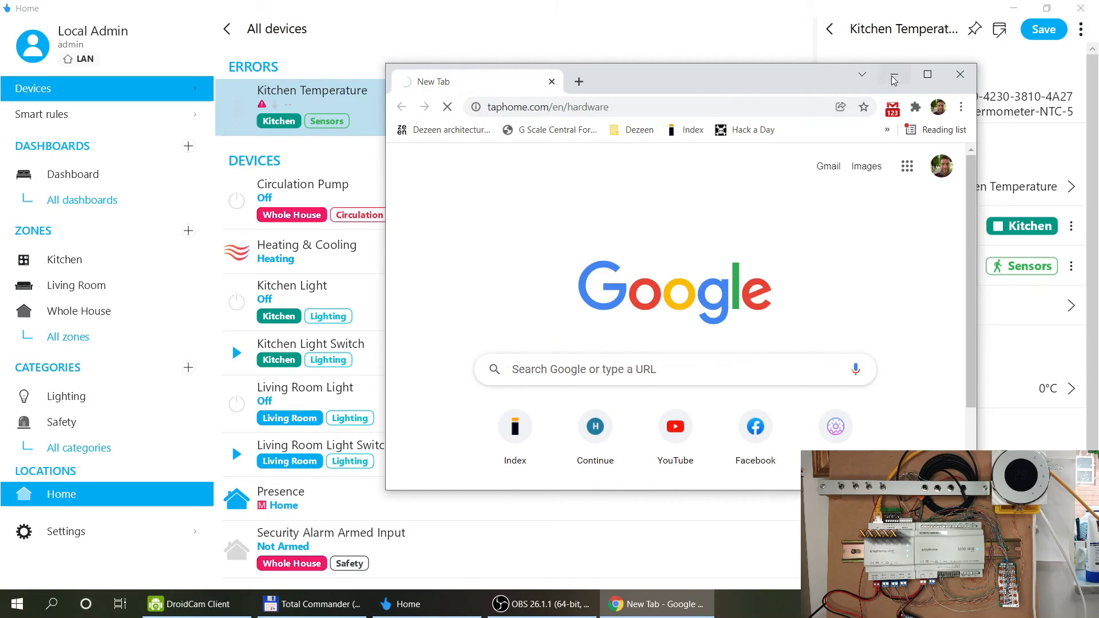
click(926, 75)
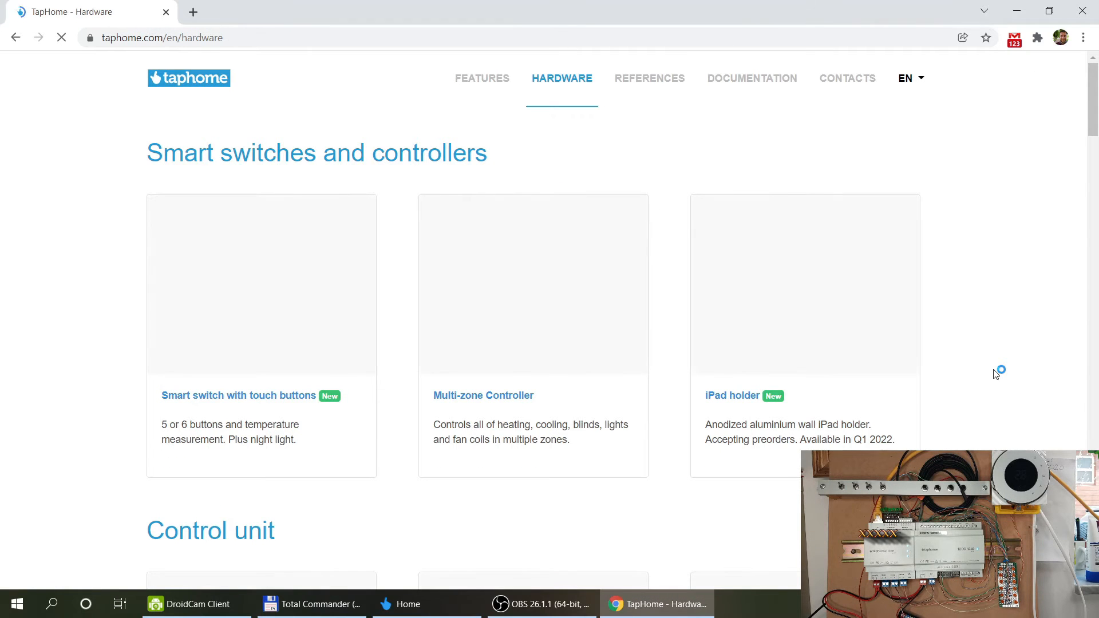
Open the Core control unit page and scroll to its universal input specifications.
scroll(689, 327, down, 12)
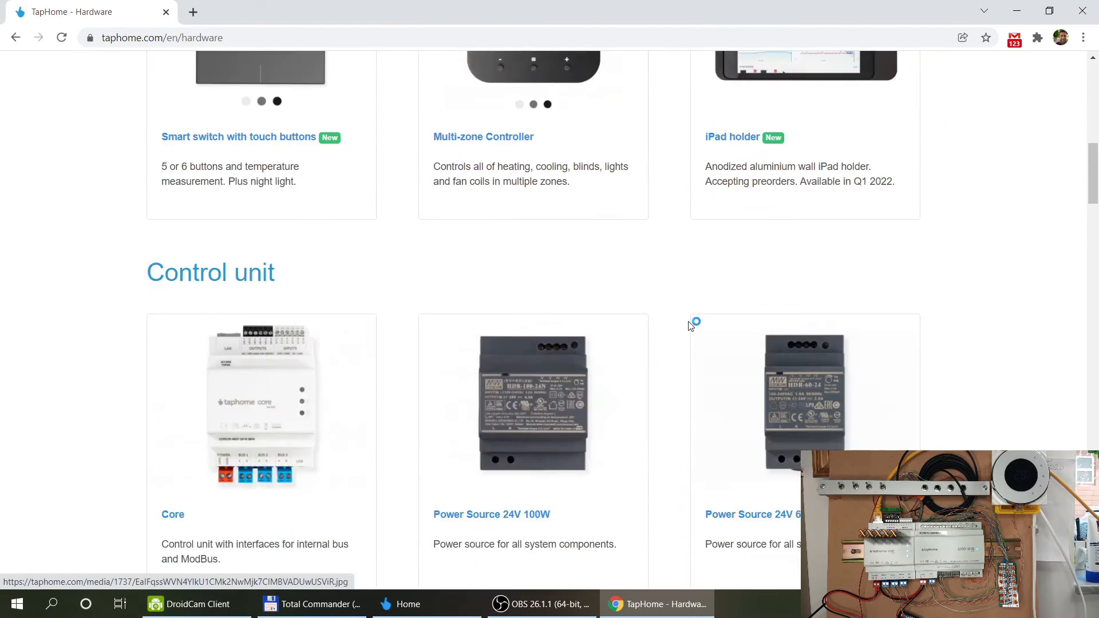
click(161, 253)
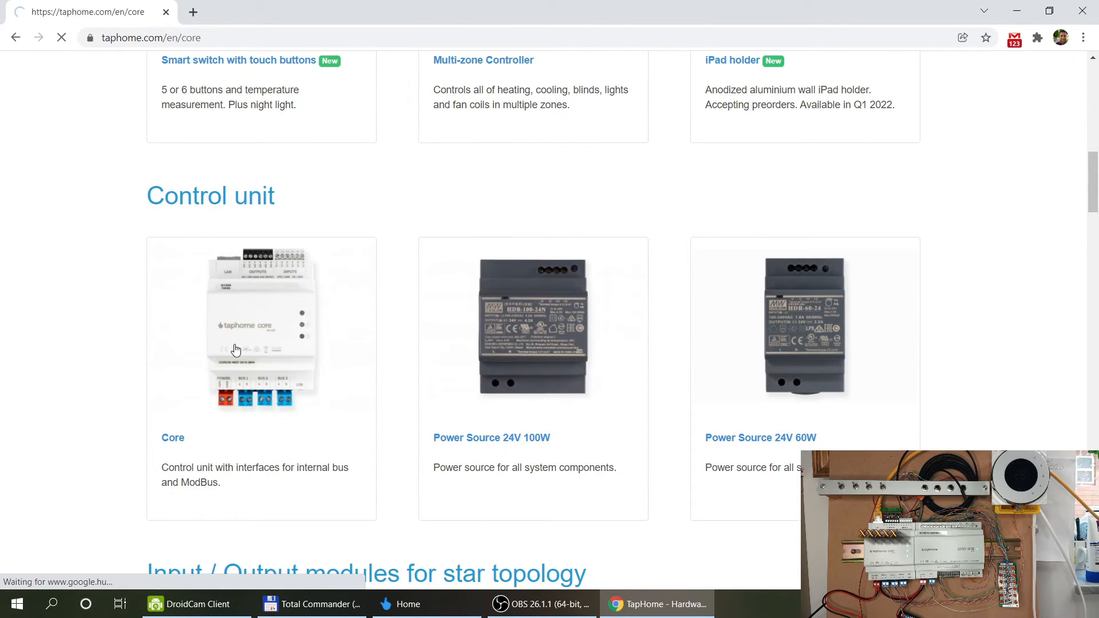
scroll(235, 349, down, 6)
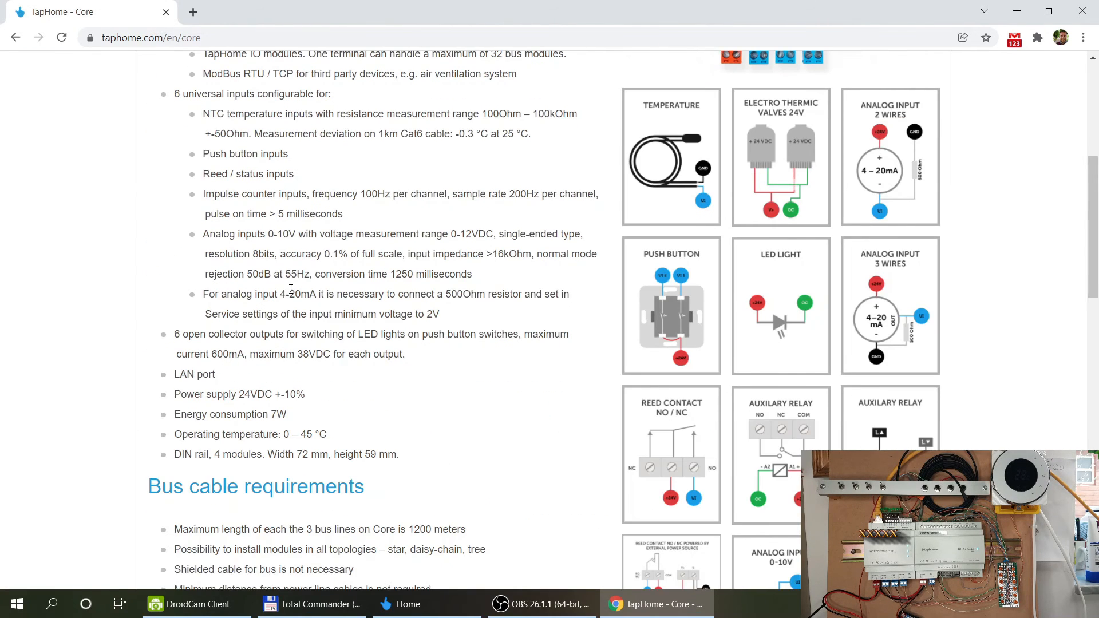
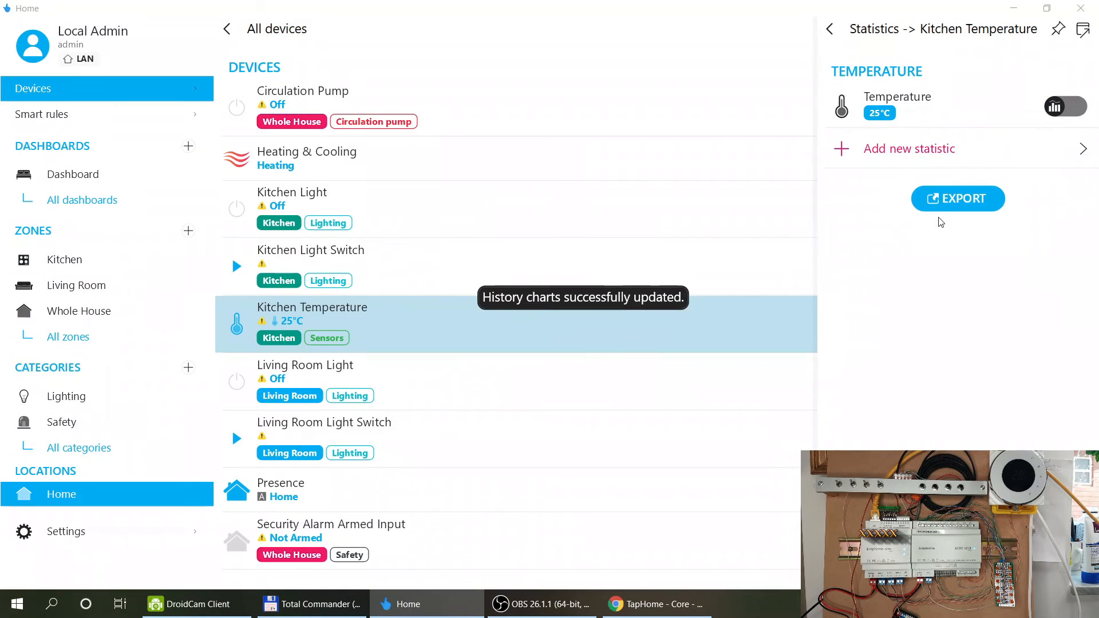
Open the Kitchen Temperature service settings, glance at its CORE20 module, and return to them.
click(830, 31)
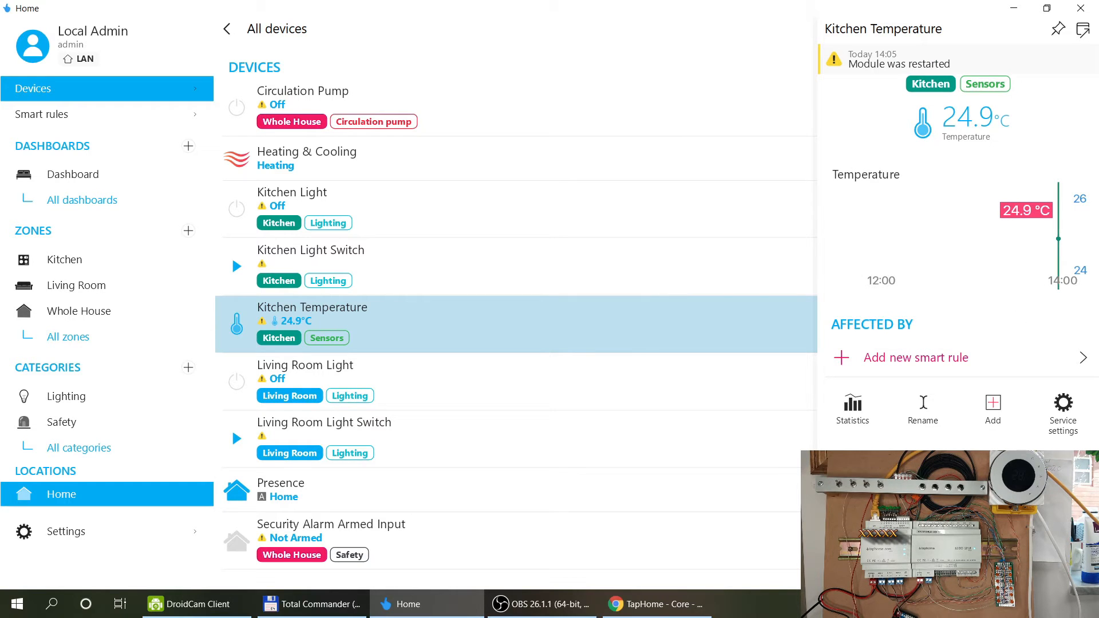
click(1063, 404)
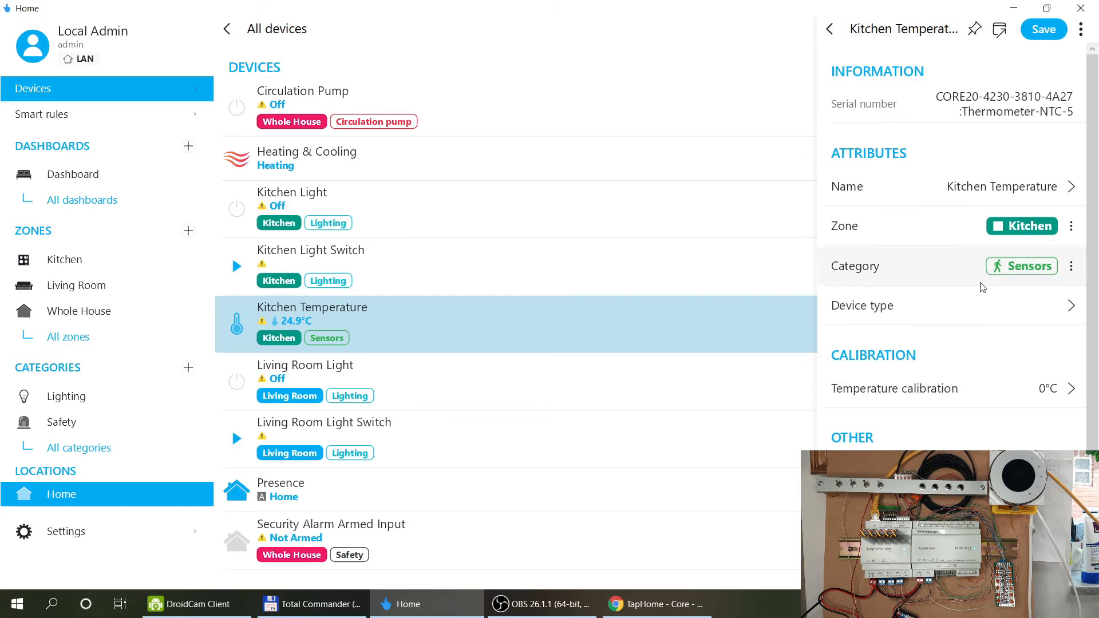
scroll(997, 330, down, 1)
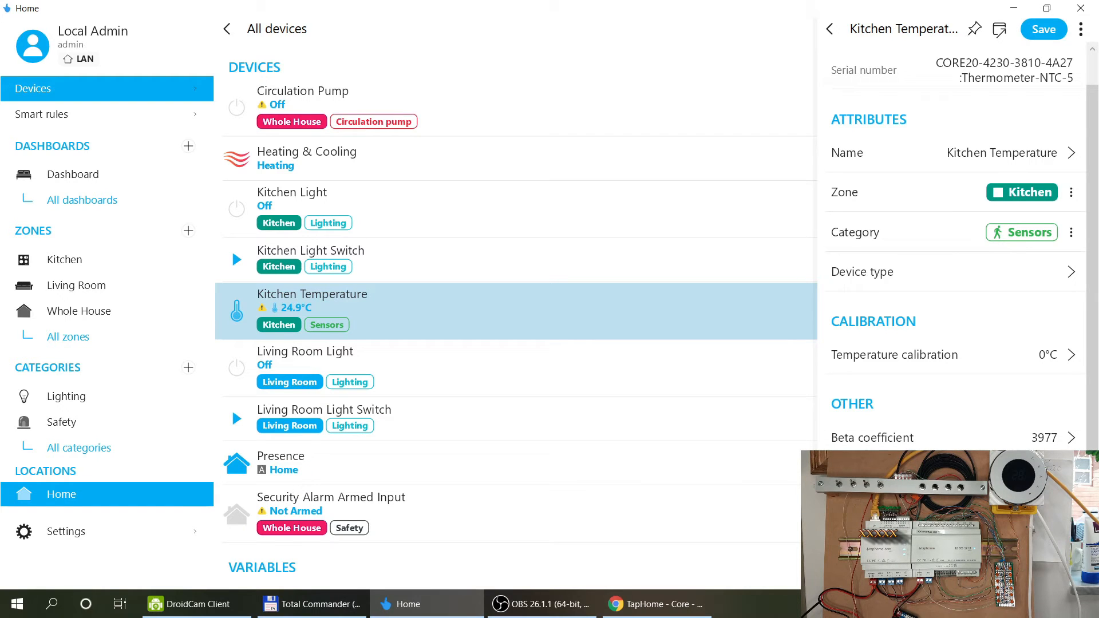
click(1002, 71)
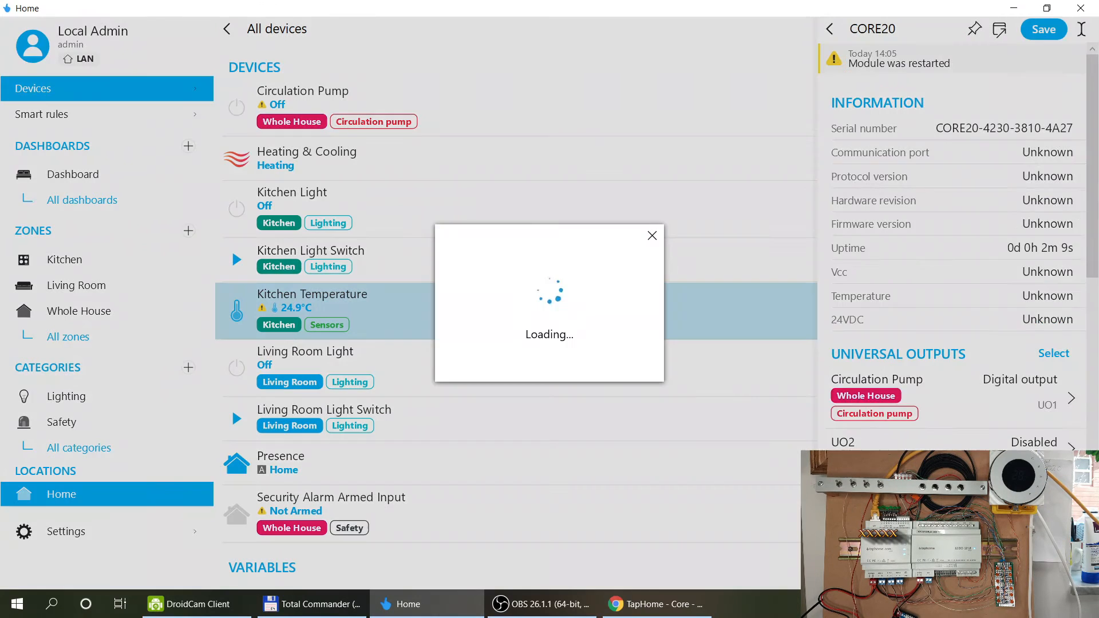
click(1035, 31)
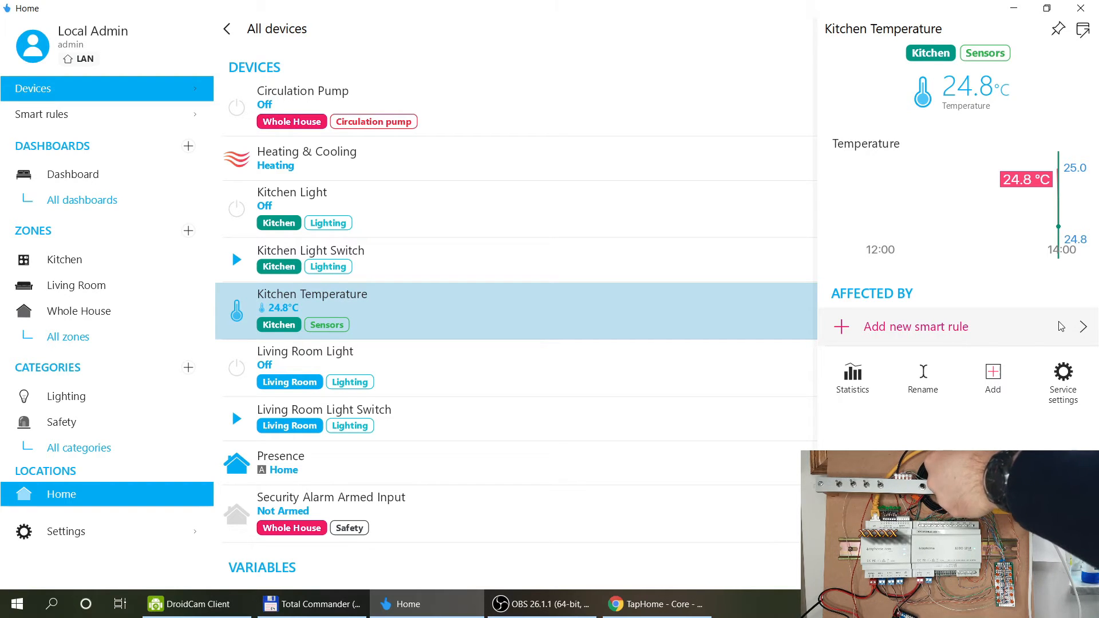
click(1059, 397)
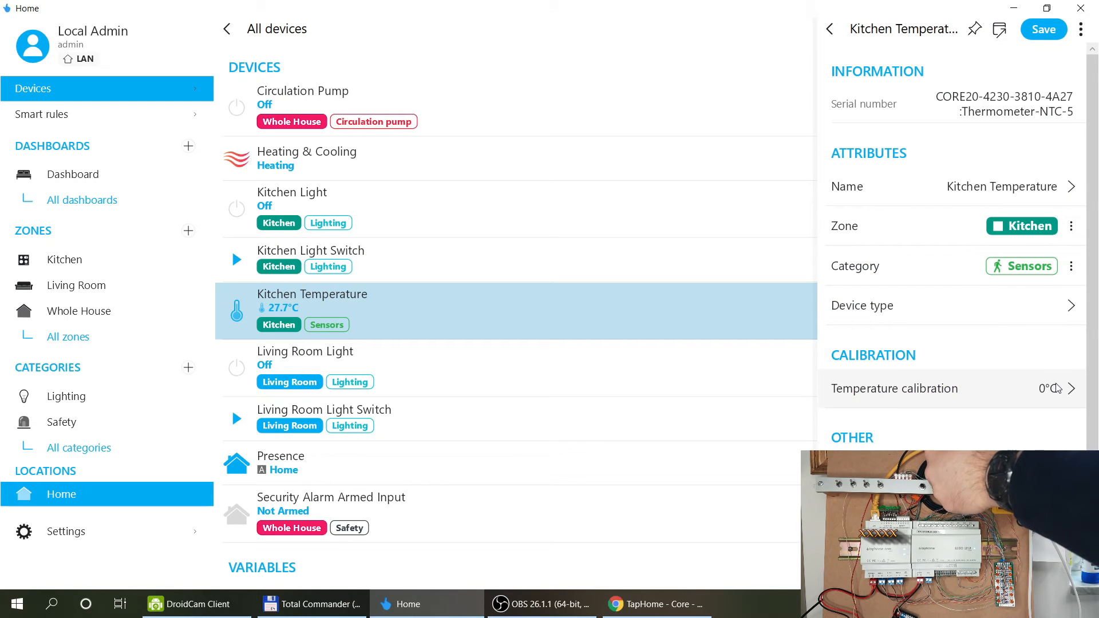
Change the Kitchen Temperature sensor's device type to Room temperature and save the settings.
click(986, 312)
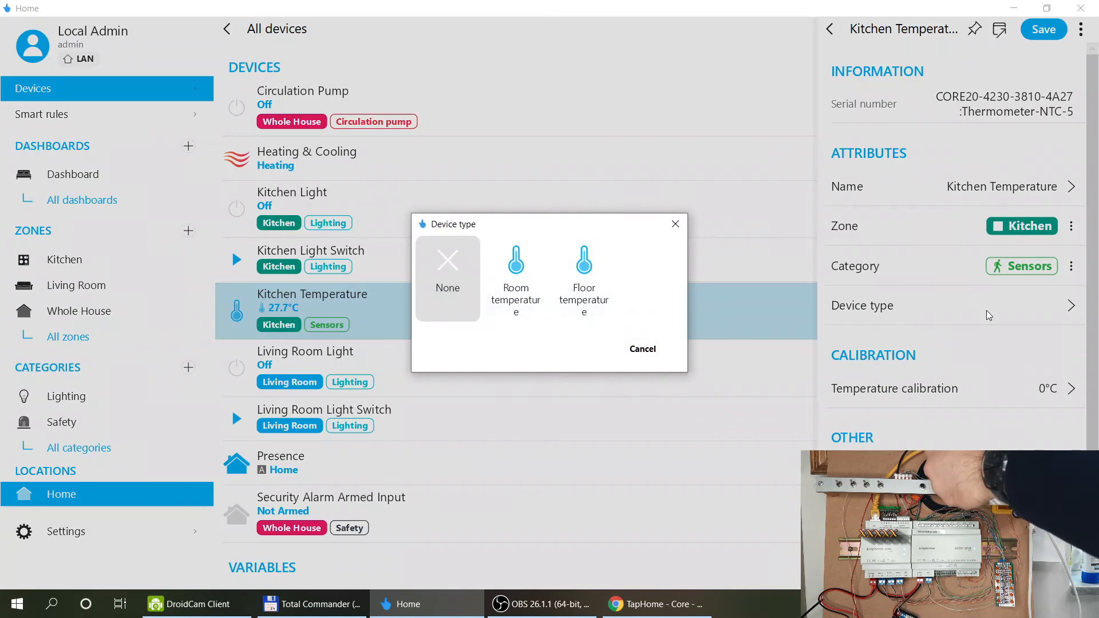
click(516, 280)
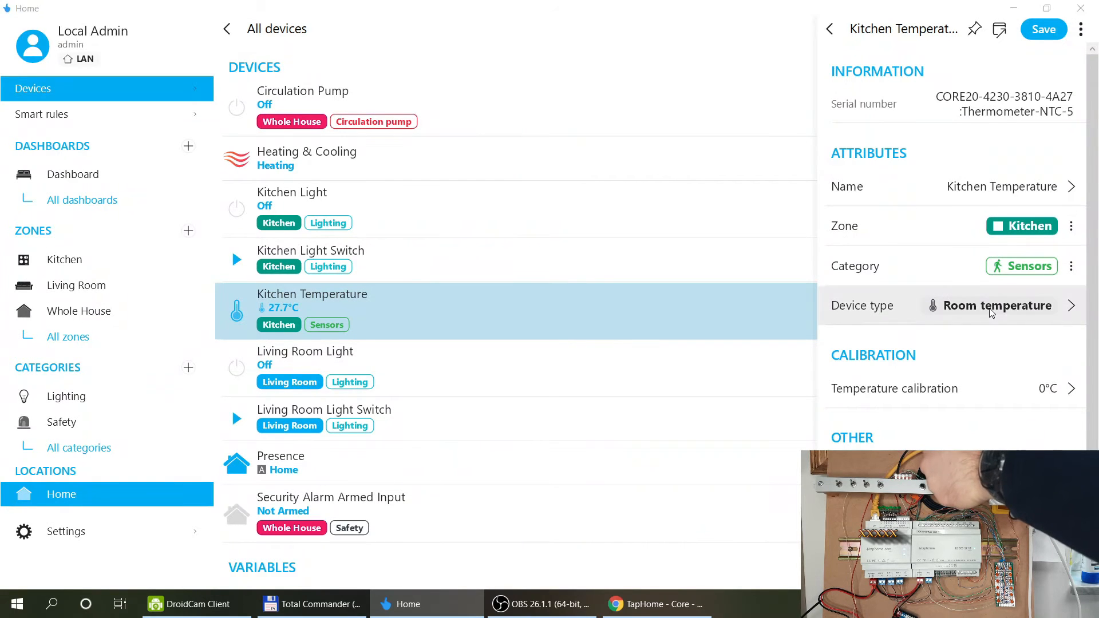
click(988, 311)
click(485, 300)
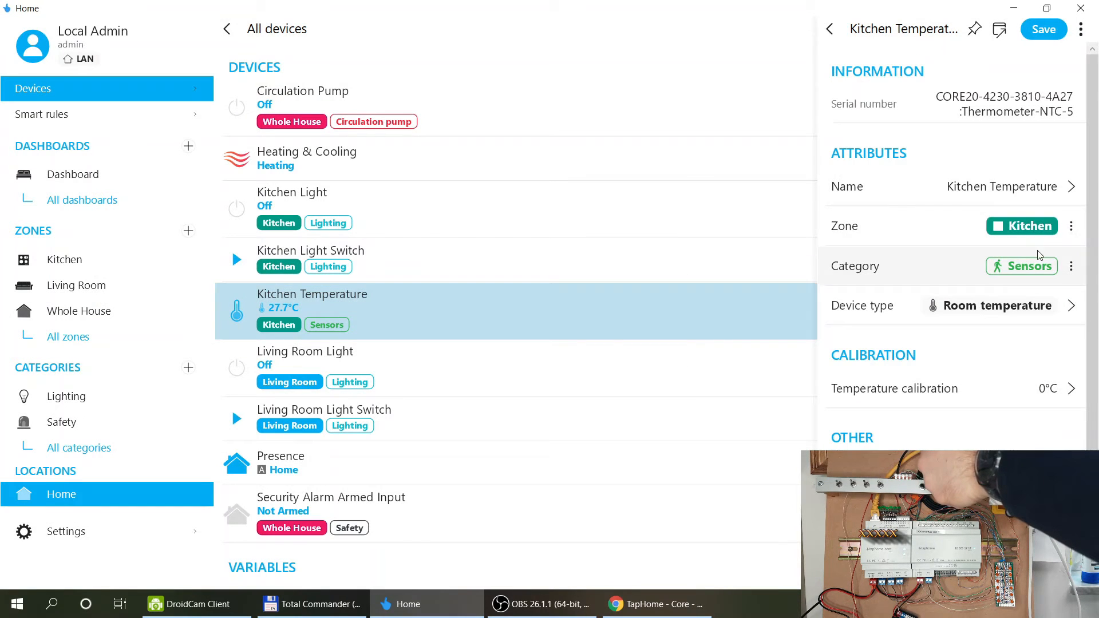
scroll(991, 313, down, 1)
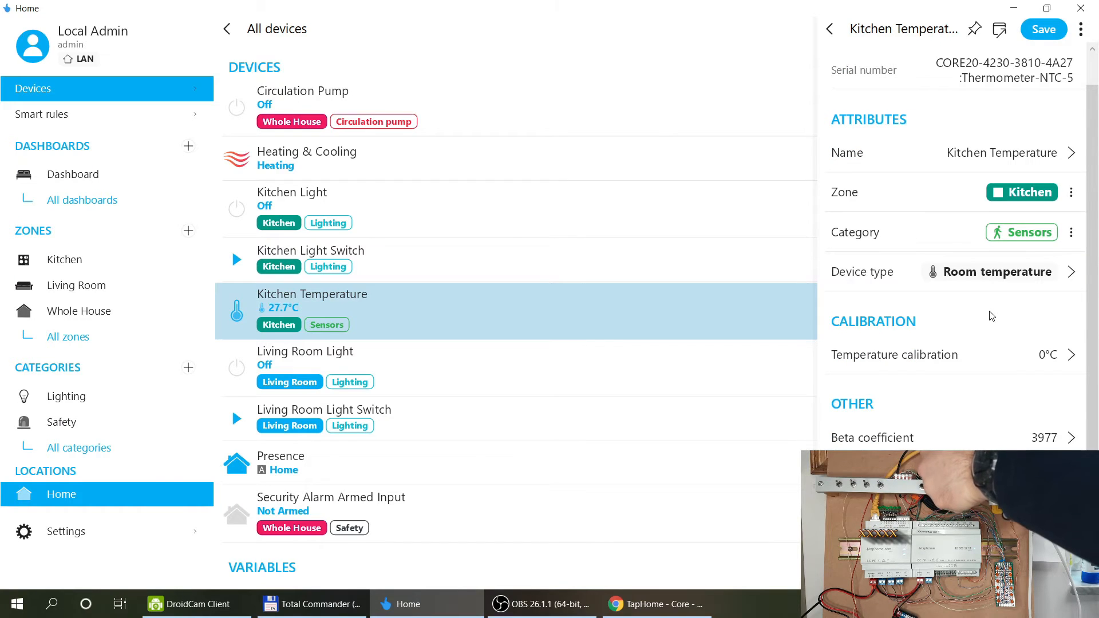
click(1043, 29)
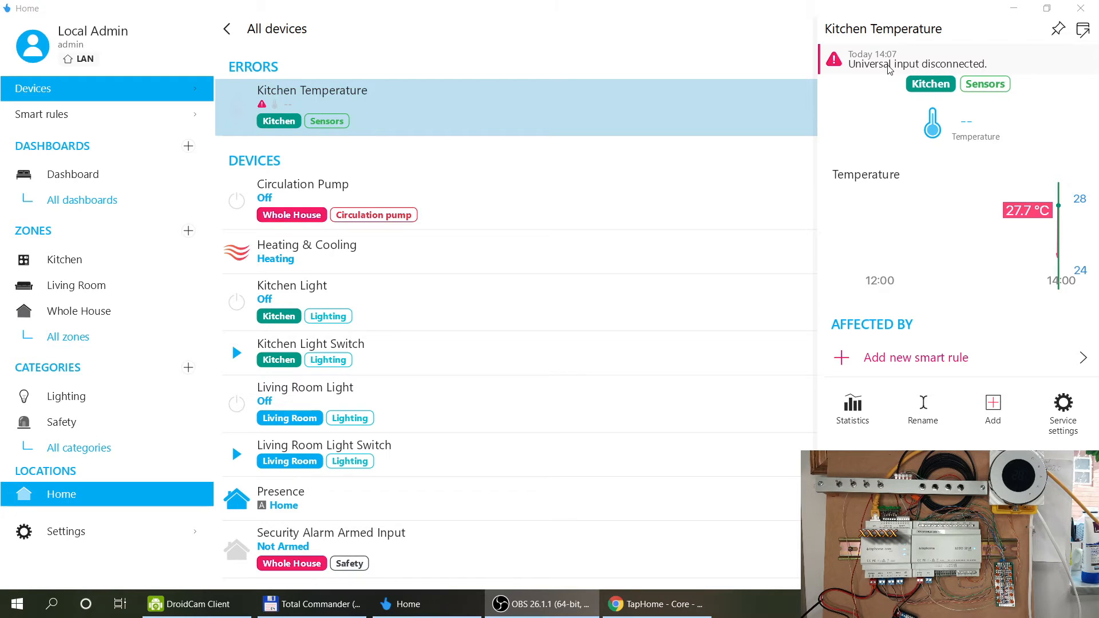
Check the Modules section of the device list, then close the Kitchen Temperature detail panel.
click(861, 72)
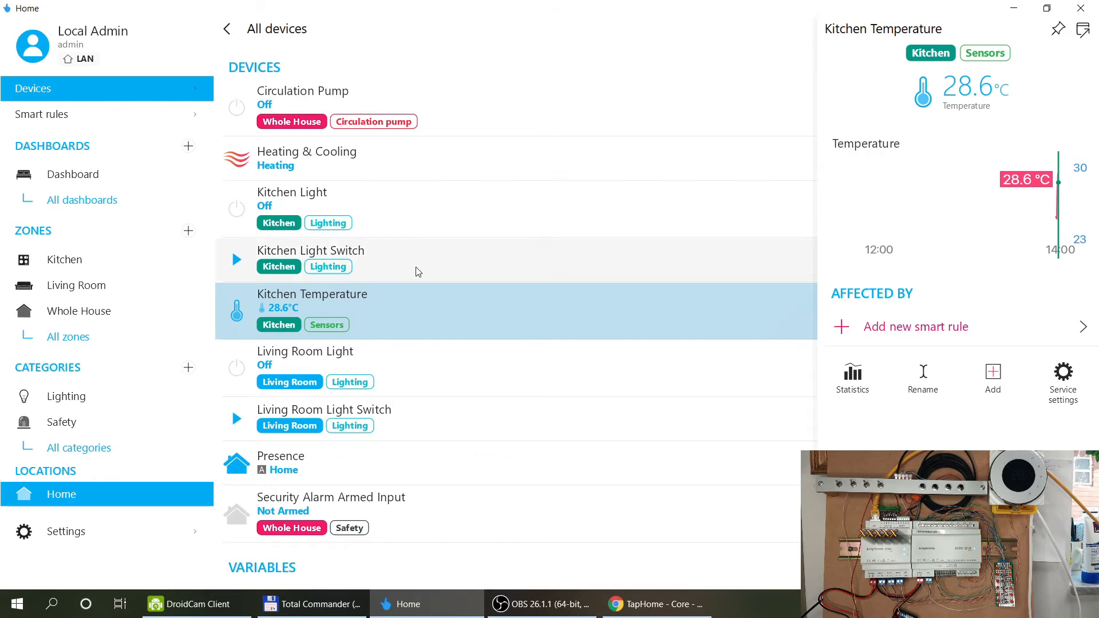
scroll(422, 249, down, 3)
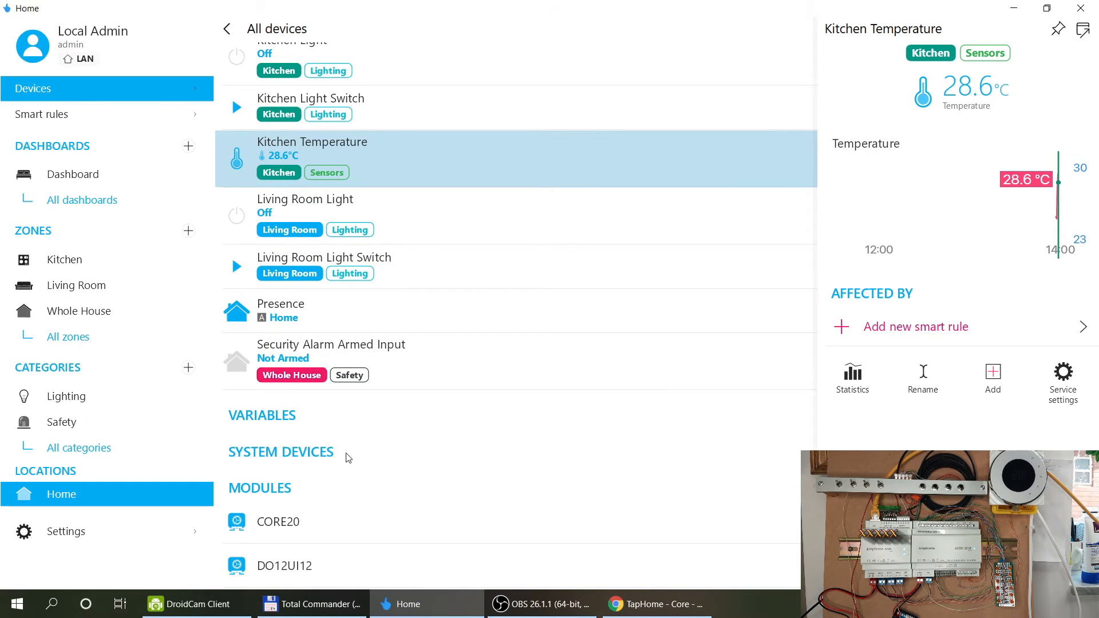
scroll(386, 210, up, 3)
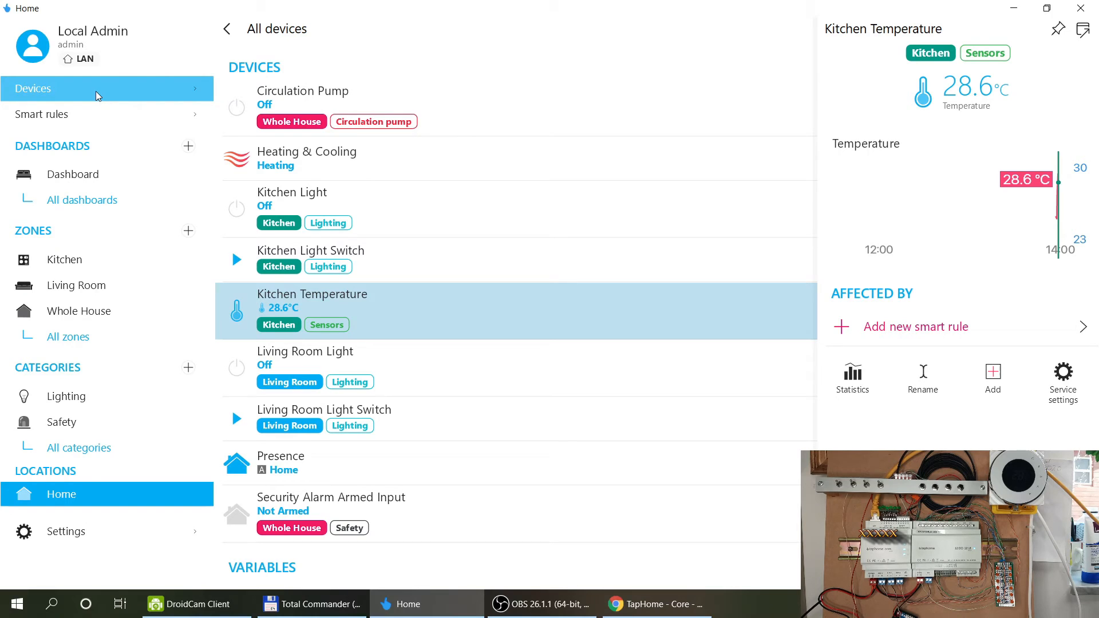
scroll(451, 218, down, 3)
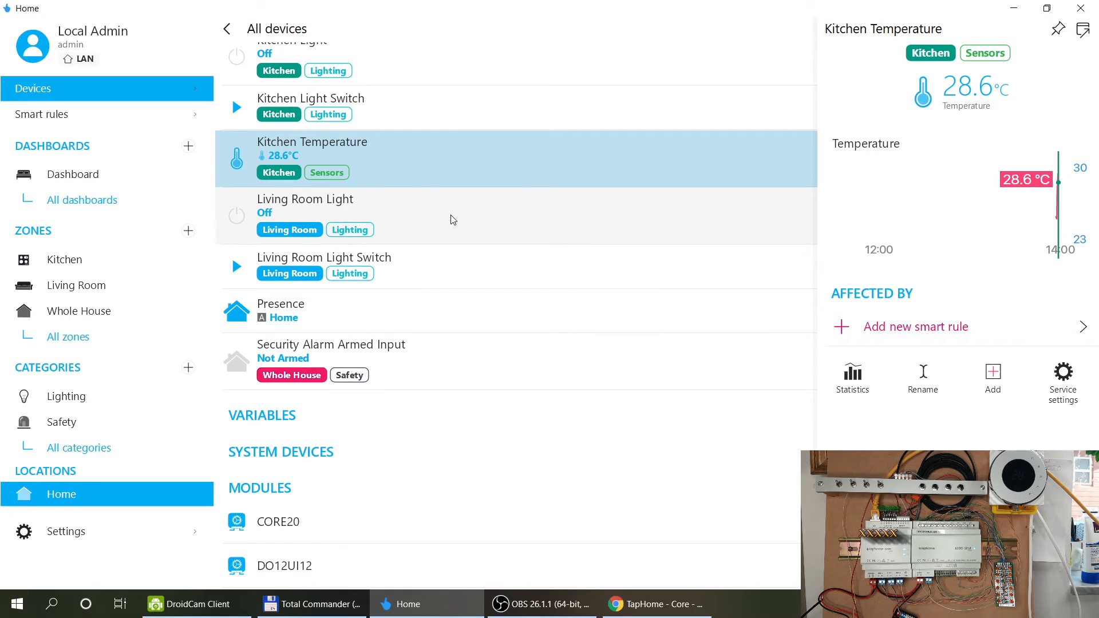
scroll(453, 219, up, 3)
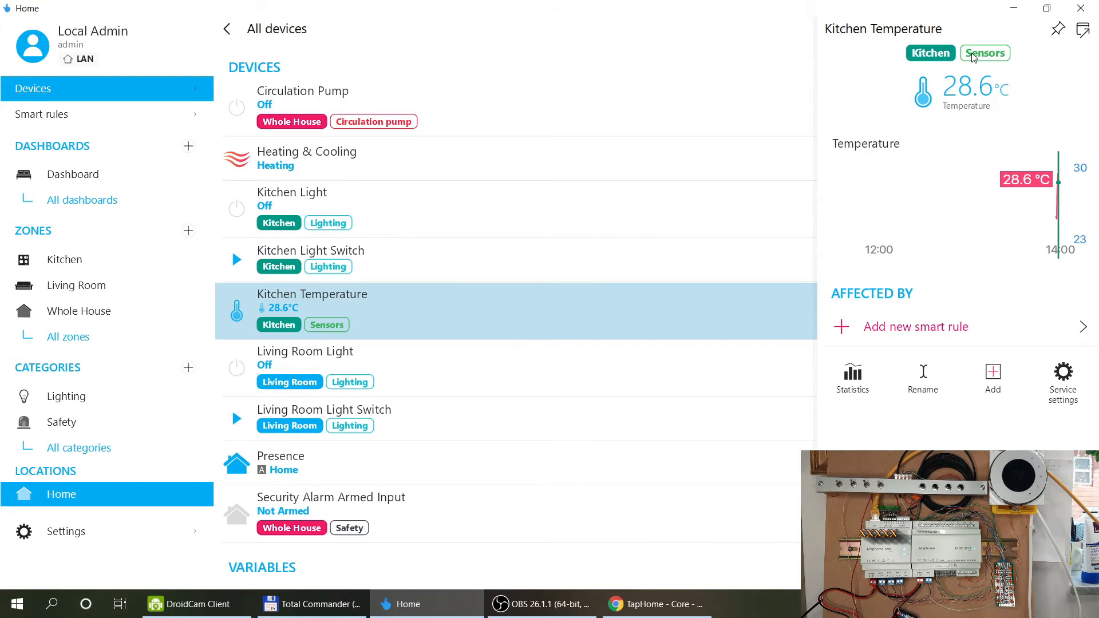
click(599, 83)
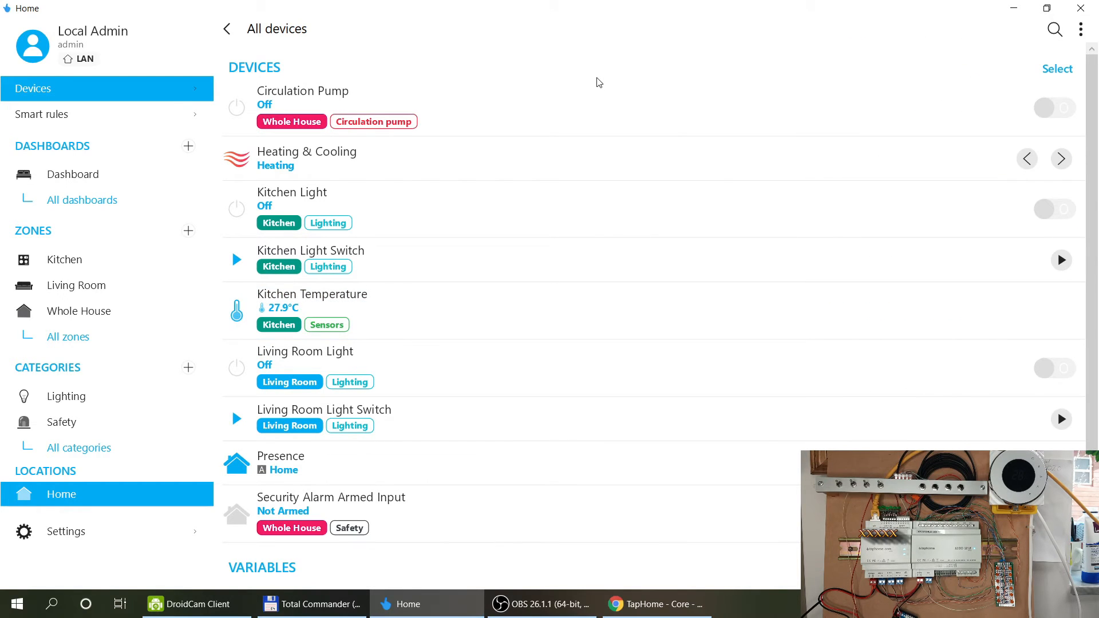
click(1080, 30)
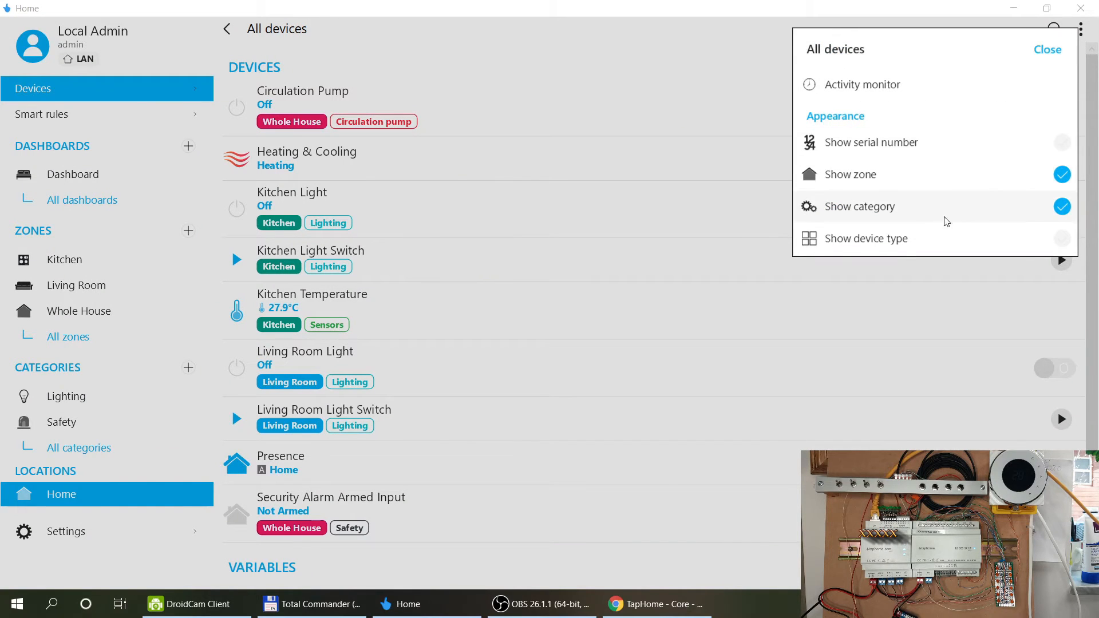
click(670, 53)
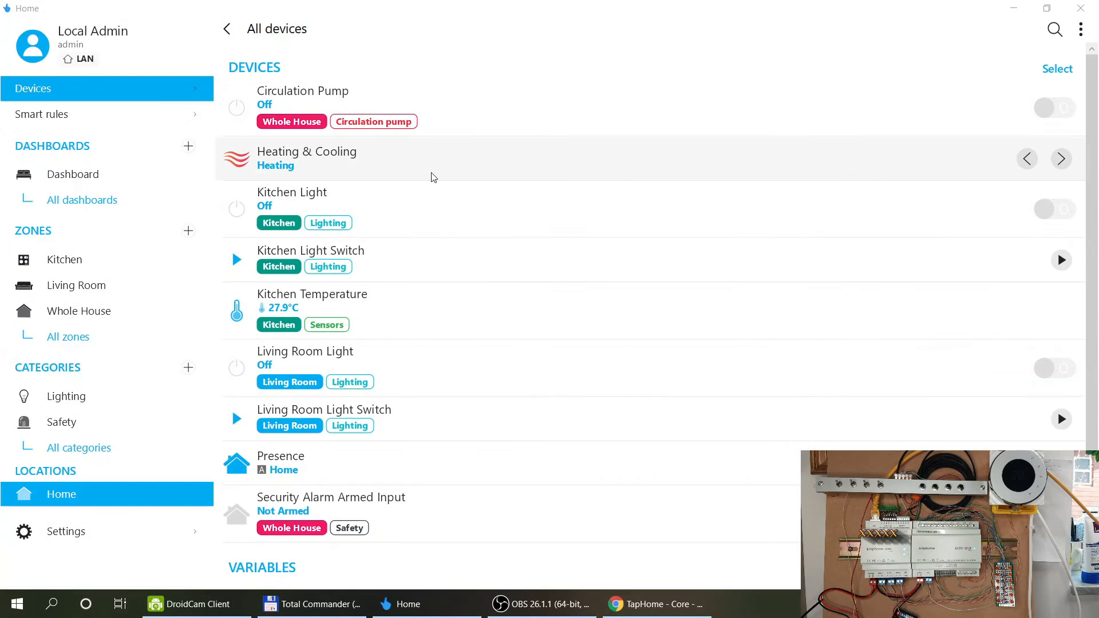
scroll(433, 177, down, 3)
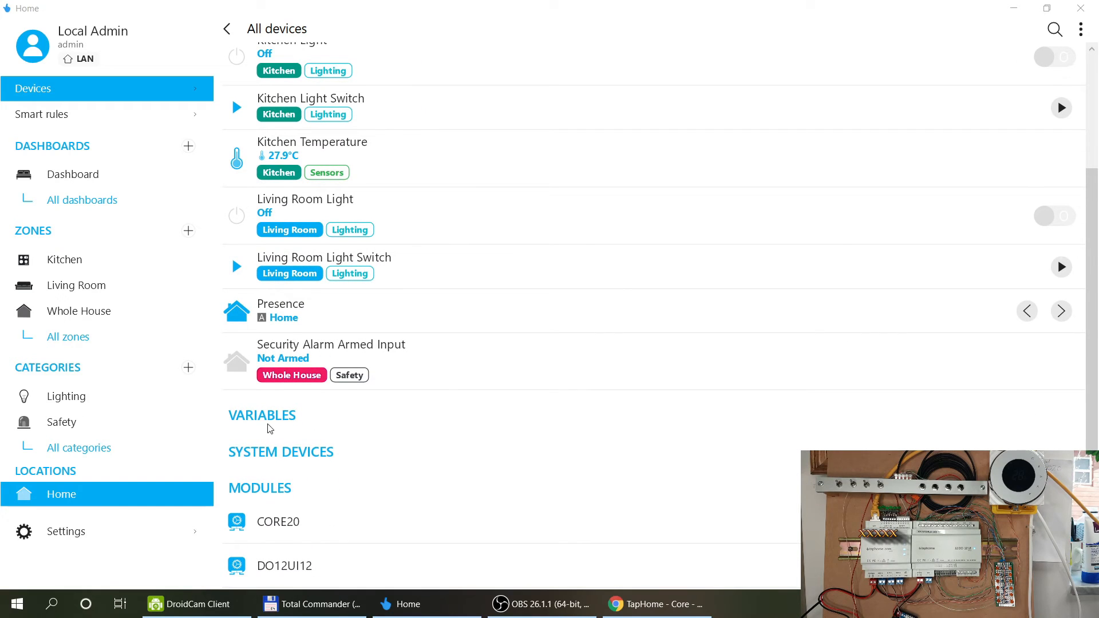
click(257, 452)
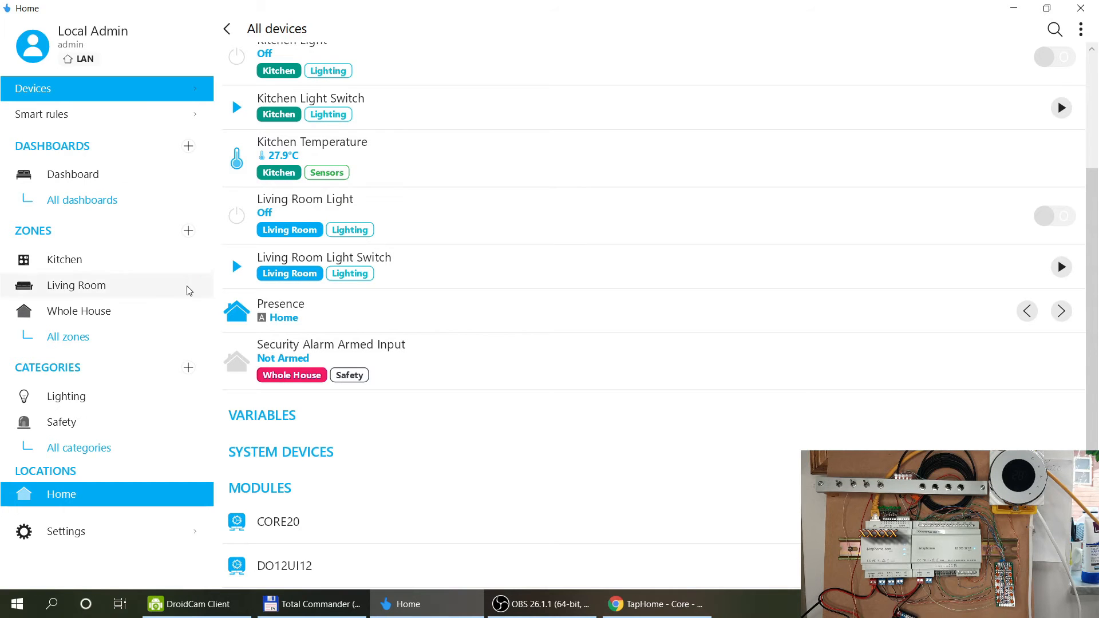
scroll(485, 258, up, 3)
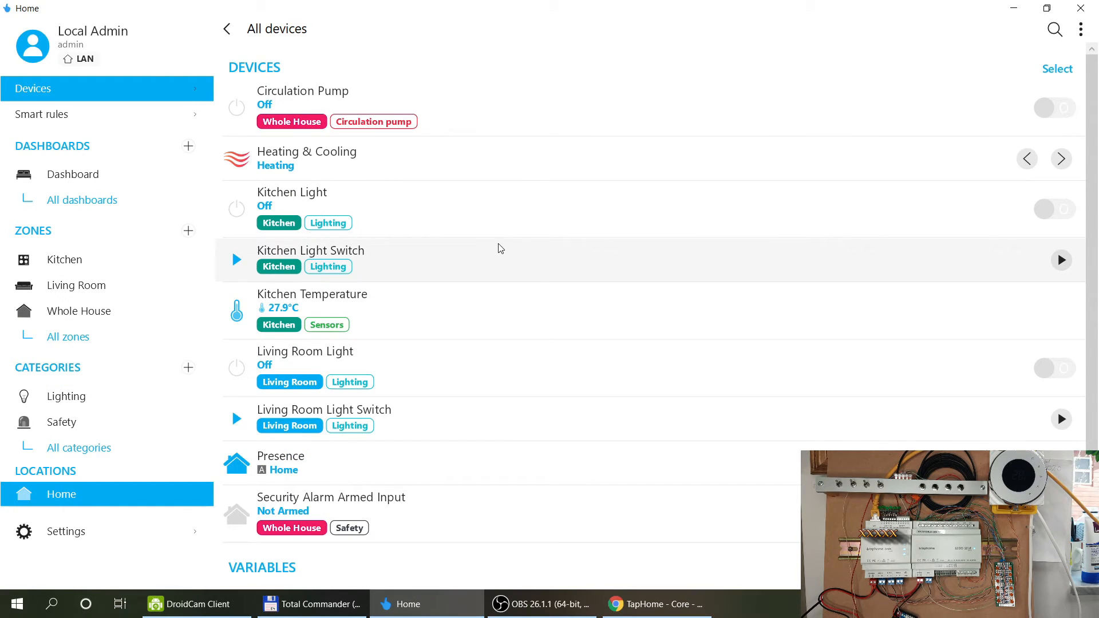
scroll(749, 203, down, 3)
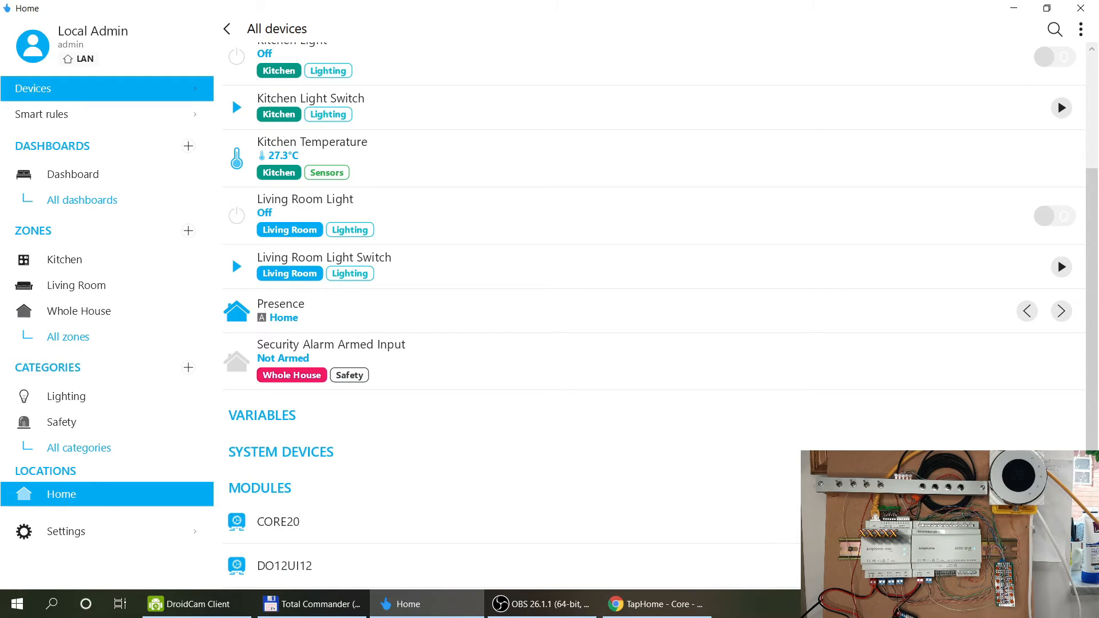
click(334, 523)
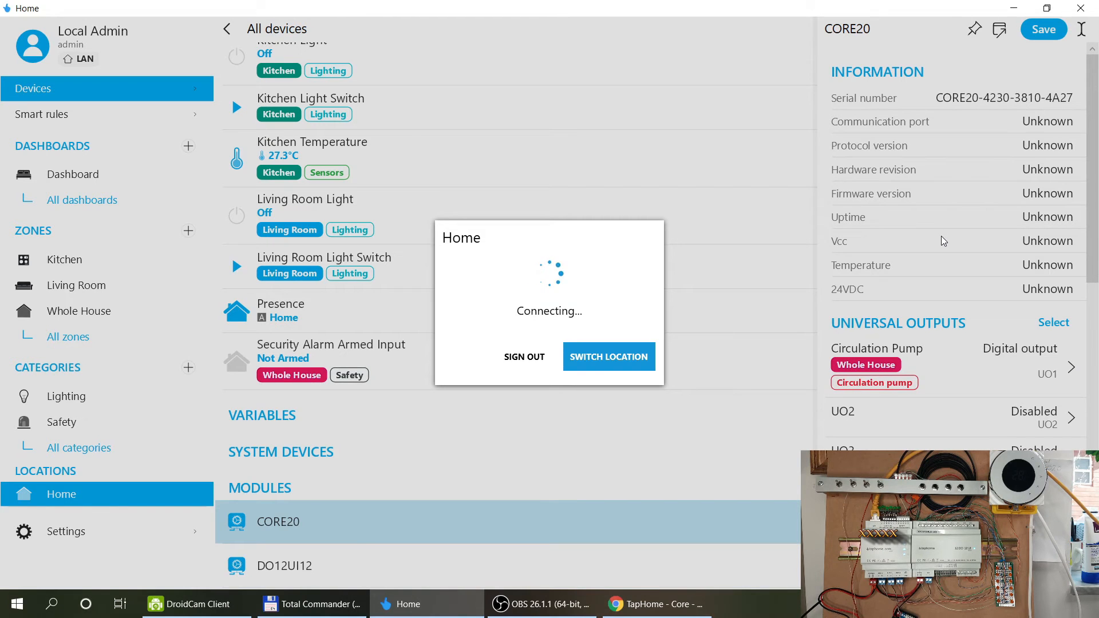
scroll(943, 240, down, 8)
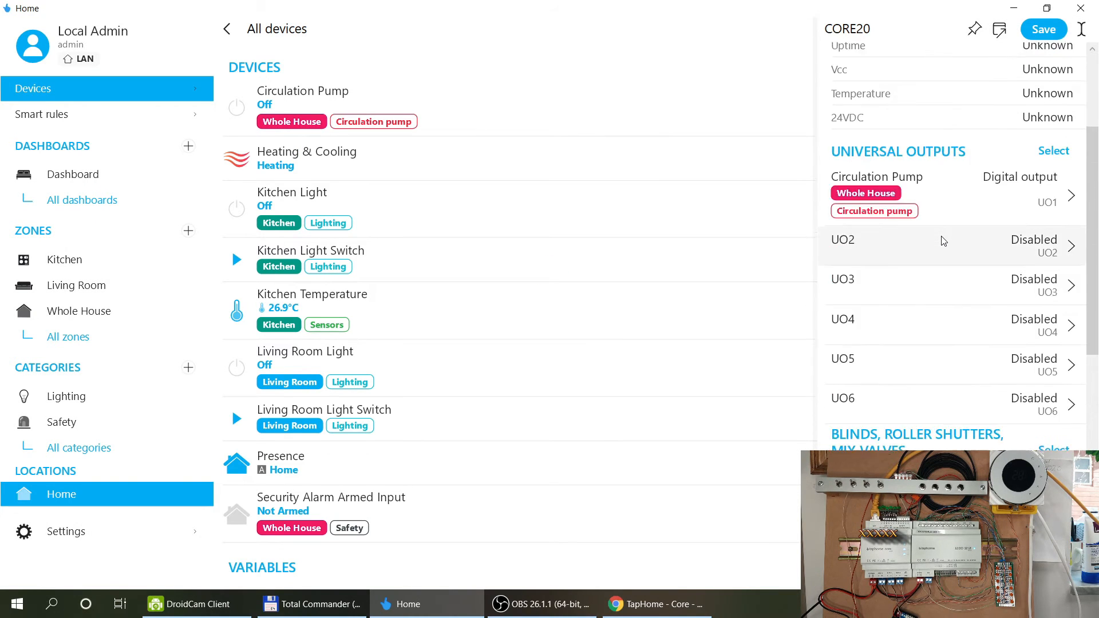
scroll(943, 240, down, 4)
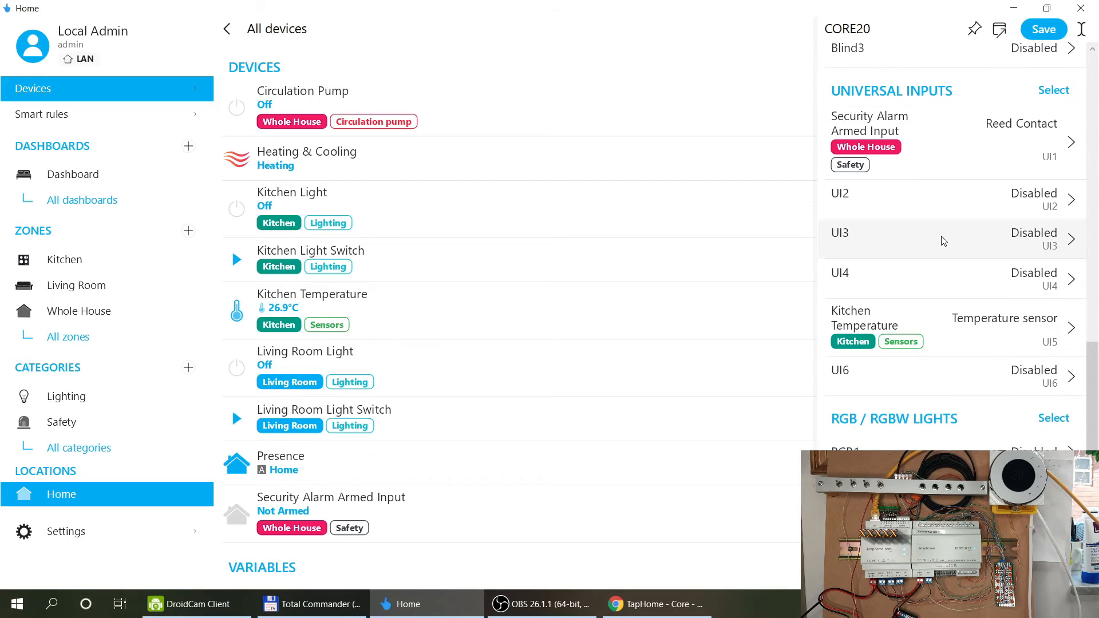
scroll(943, 240, down, 1)
scroll(943, 240, up, 1)
scroll(943, 240, down, 1)
scroll(943, 241, up, 10)
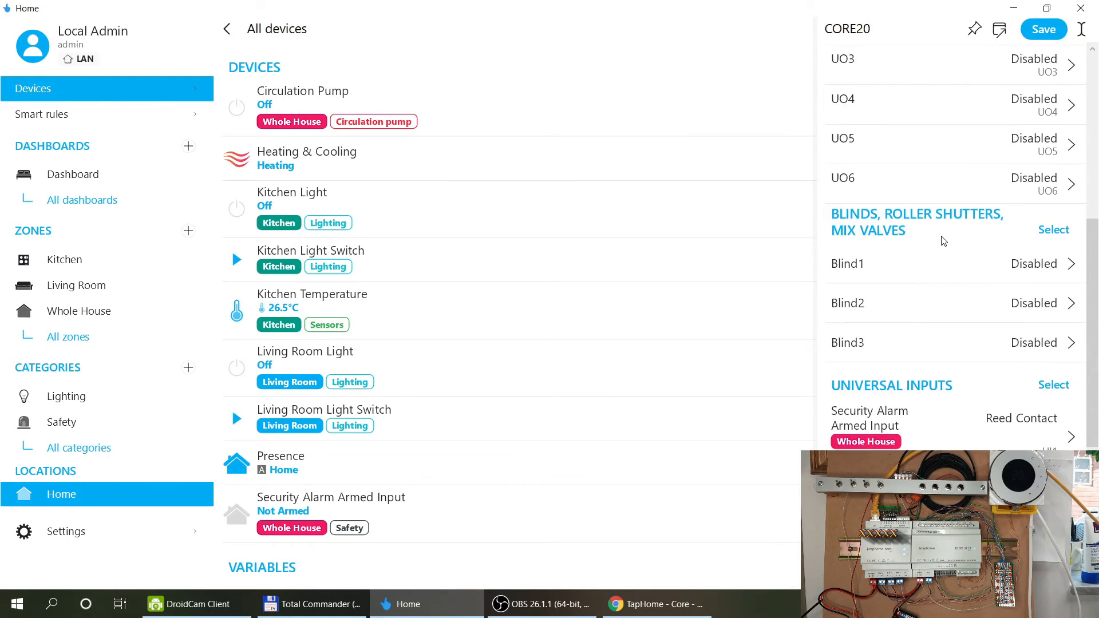
scroll(943, 240, up, 10)
scroll(943, 240, up, 3)
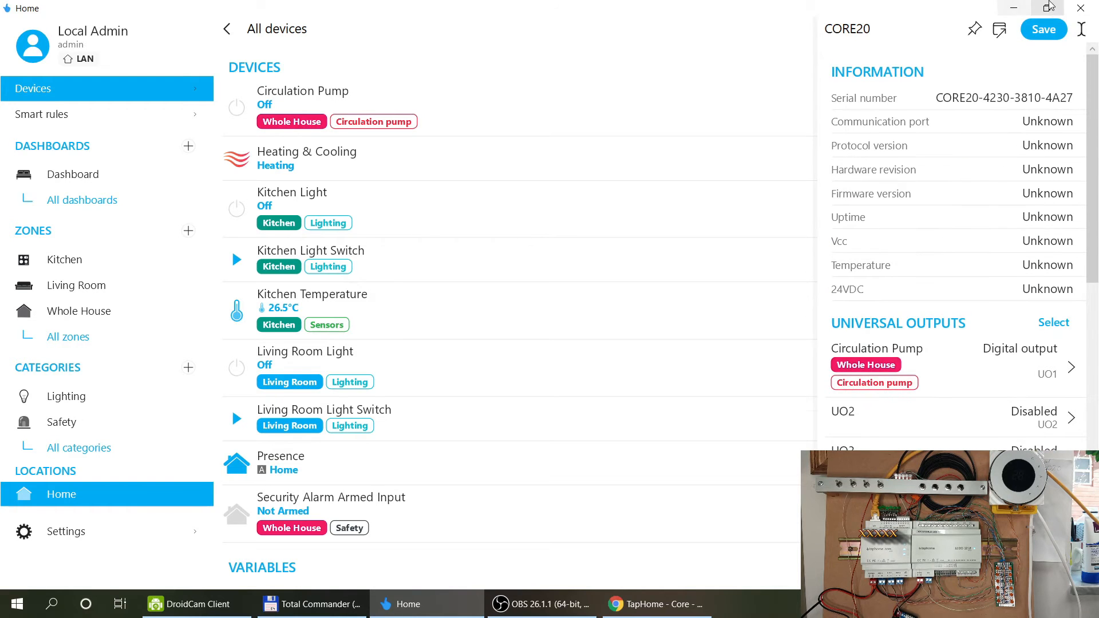
click(1055, 34)
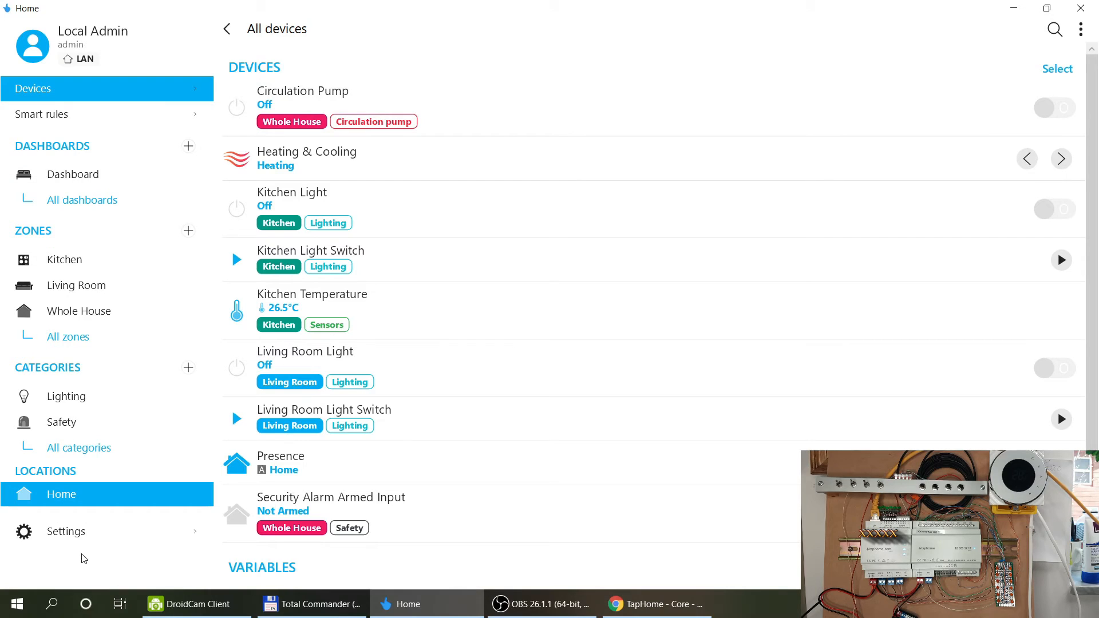
click(79, 536)
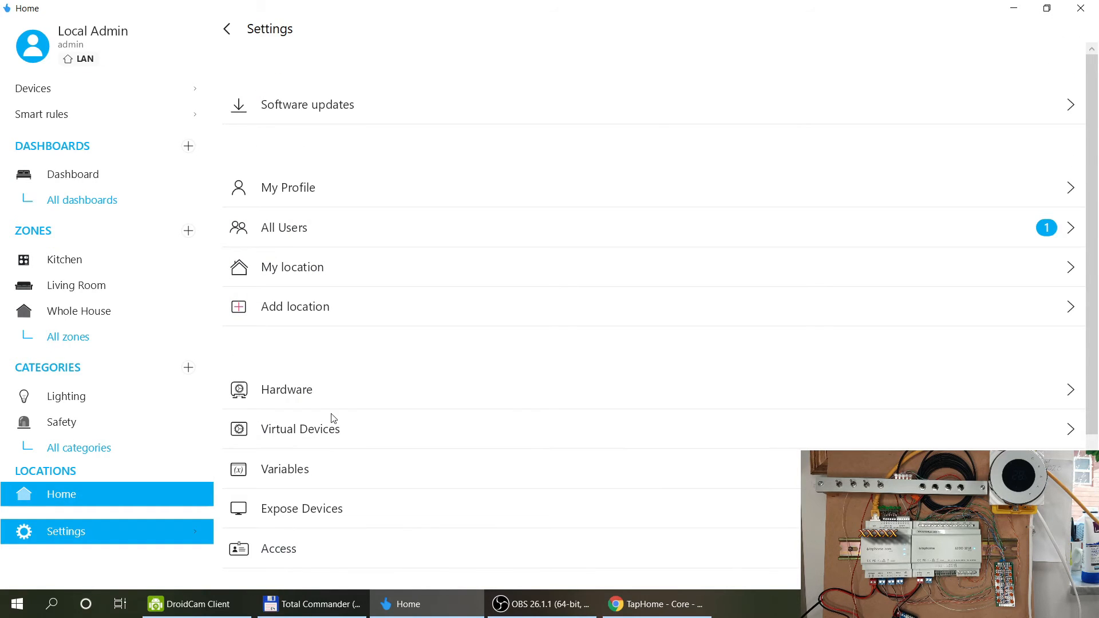
On the Virtual Devices page, start adding a device and browse the available virtual device types.
click(306, 428)
click(667, 80)
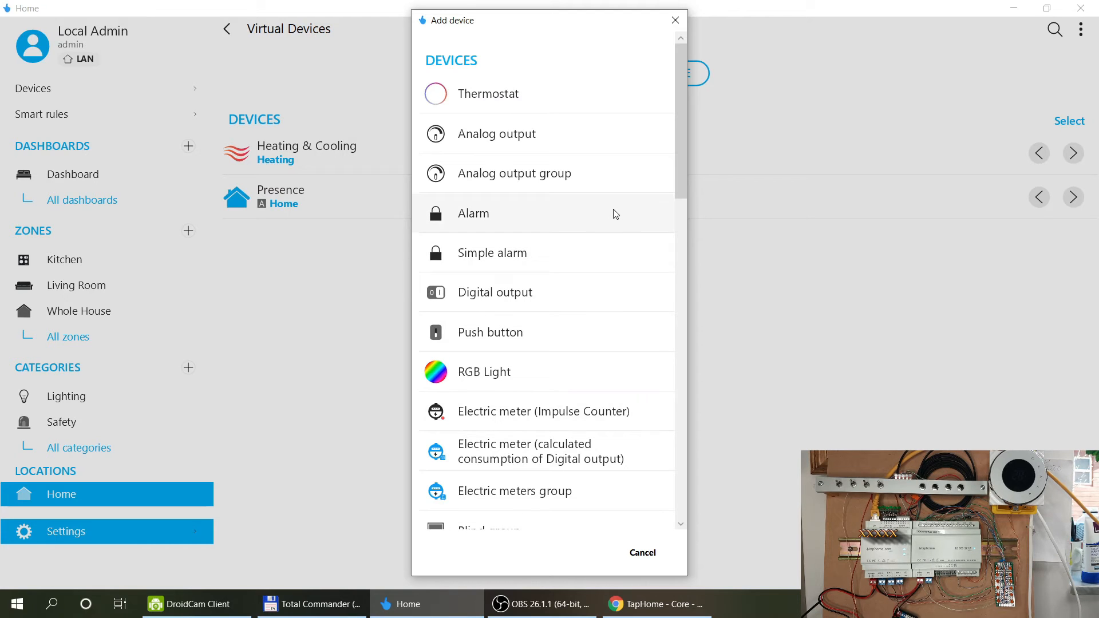
scroll(614, 213, down, 2)
scroll(616, 213, down, 5)
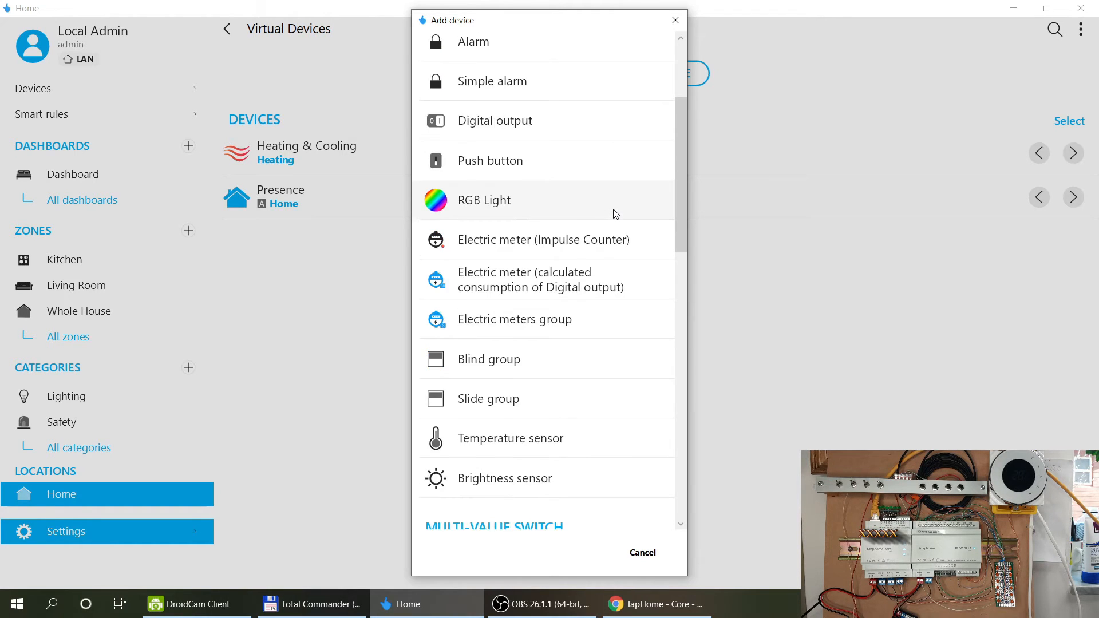
scroll(615, 213, down, 5)
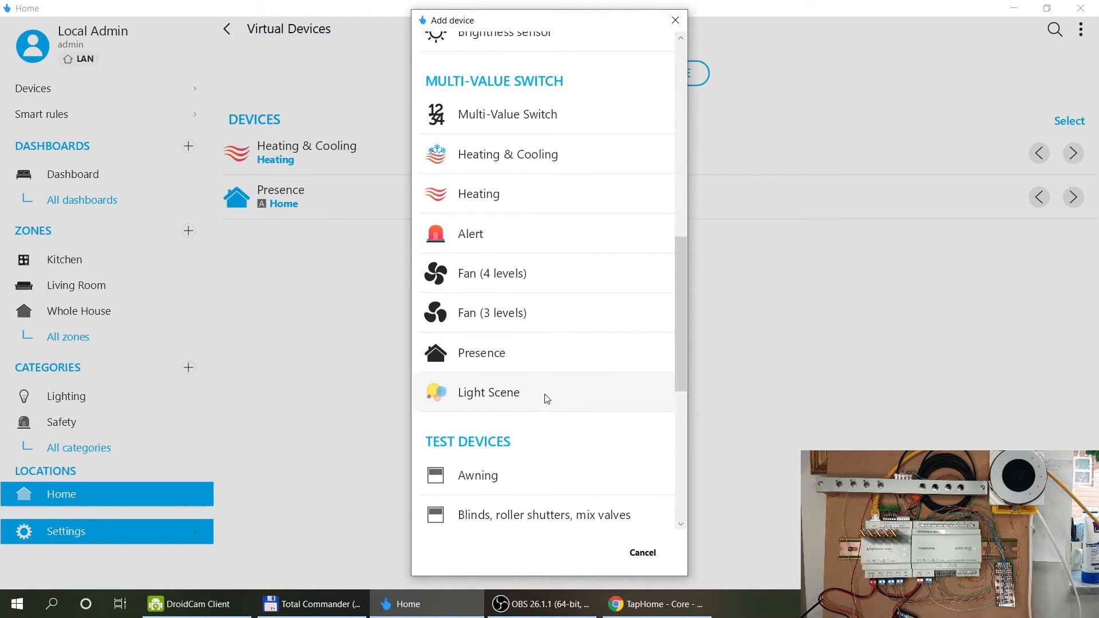
scroll(546, 399, down, 6)
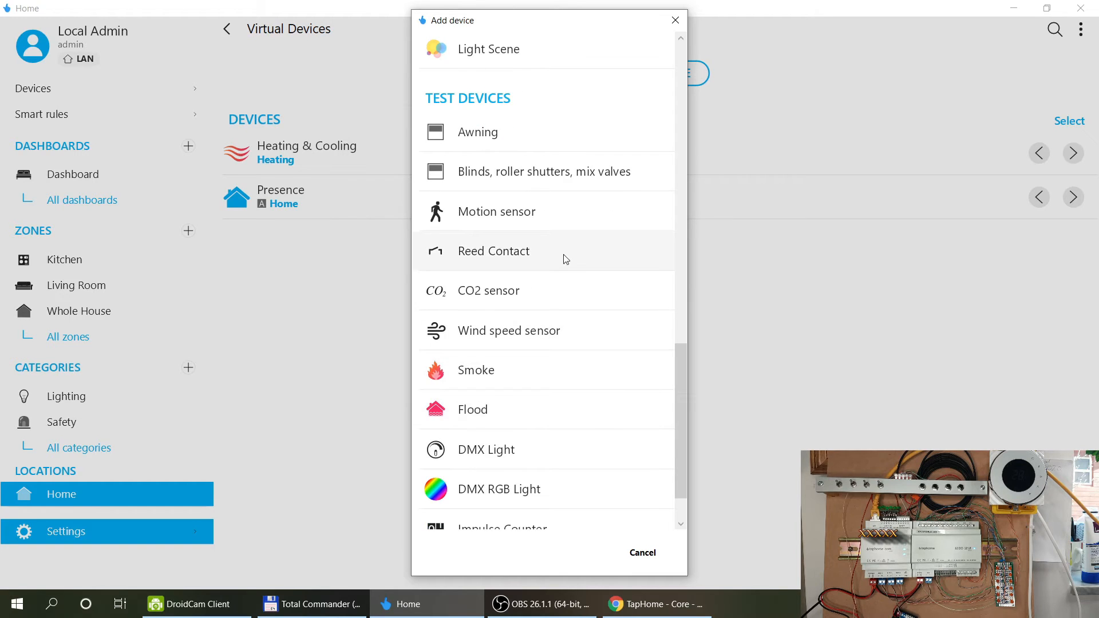
scroll(569, 256, down, 1)
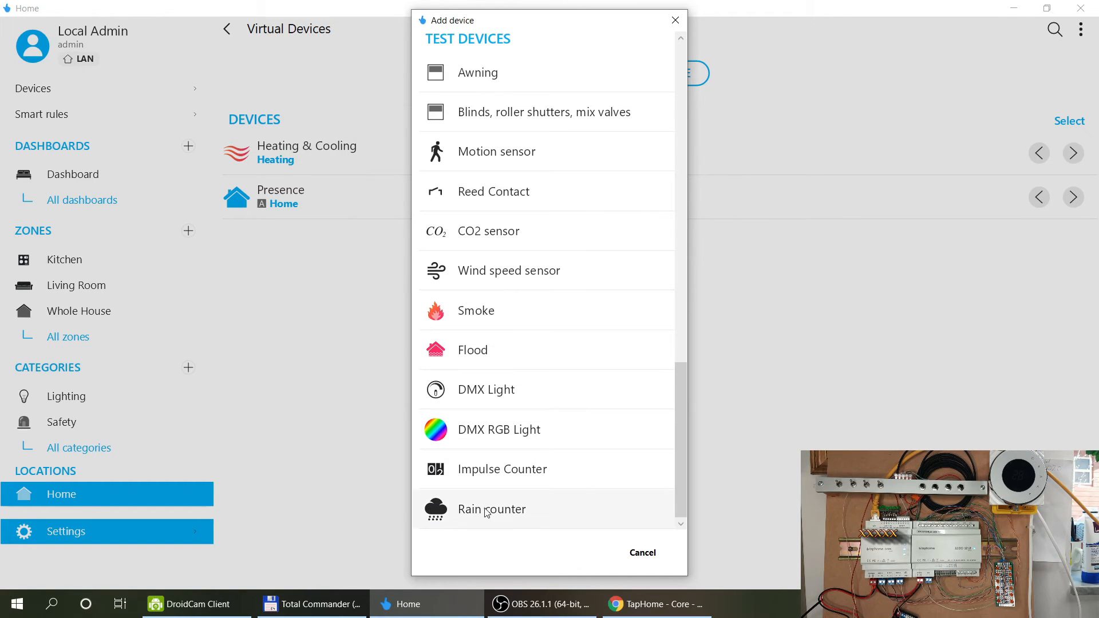
scroll(529, 298, up, 5)
scroll(529, 298, up, 13)
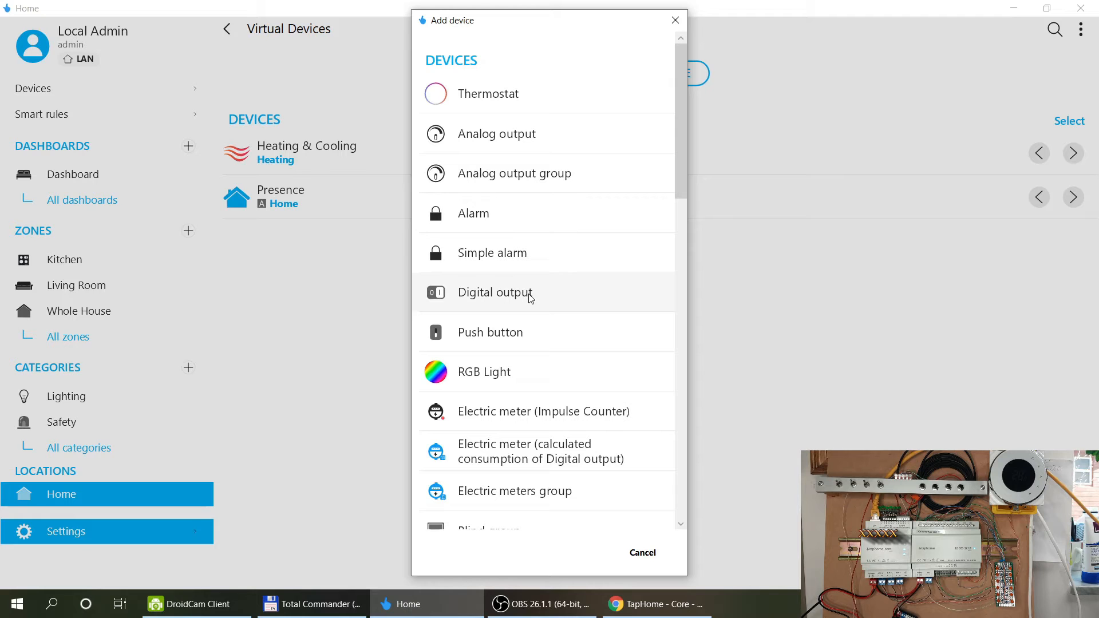
Add a thermostat virtual device and name it Kitchen Thermostat.
click(478, 90)
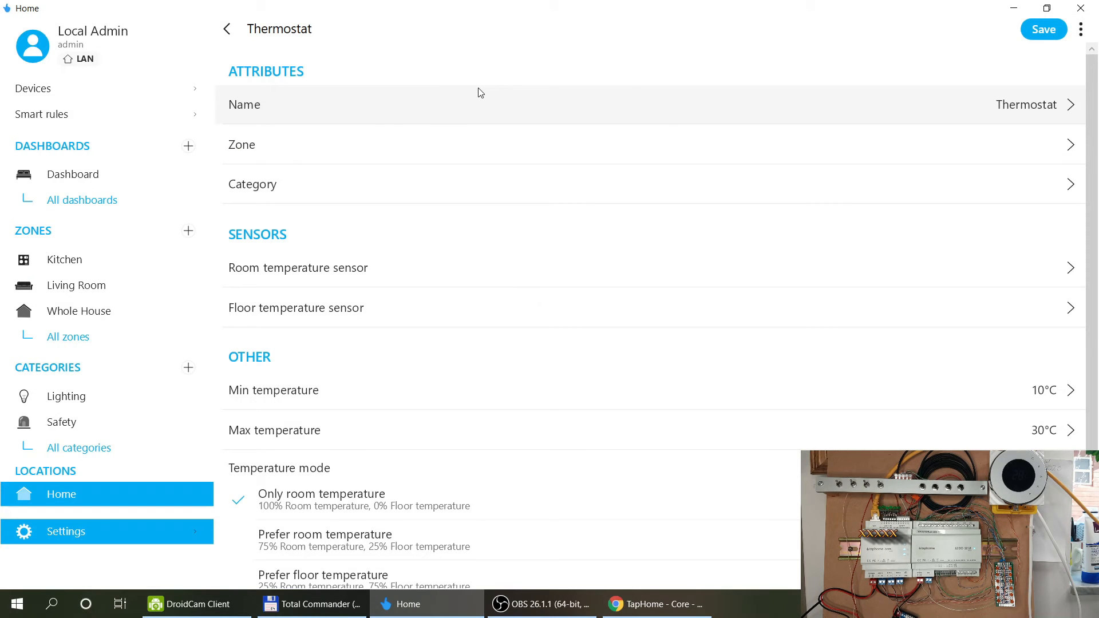
click(975, 104)
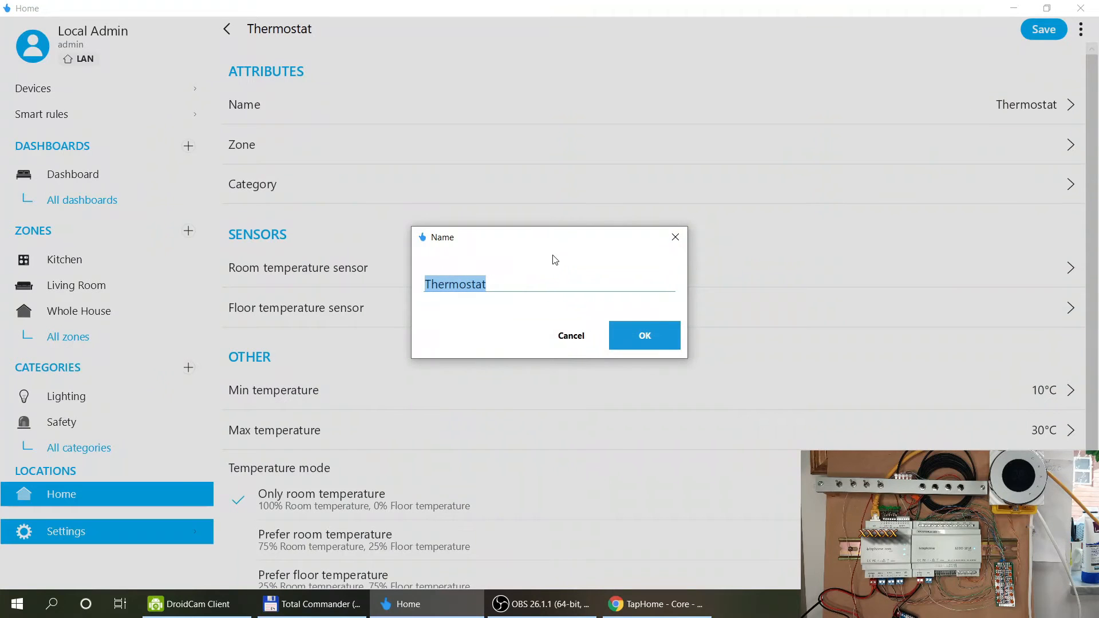
click(516, 285)
text(Kitchen)
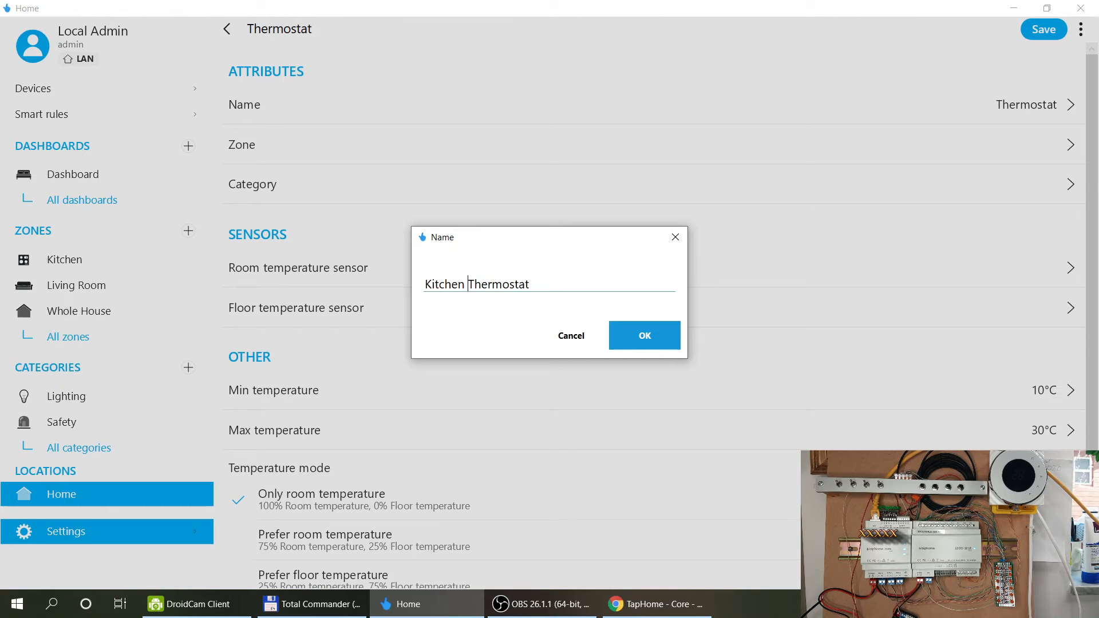
click(632, 336)
Put the thermostat in the Kitchen zone.
click(696, 147)
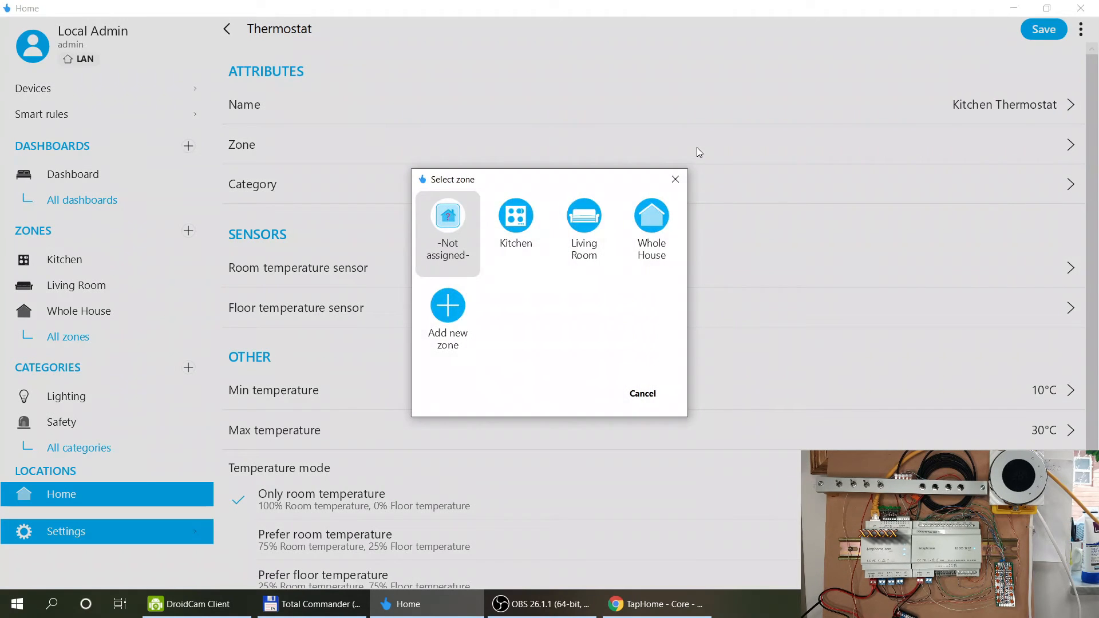
click(583, 229)
click(891, 143)
click(531, 204)
Create a new Heating category from the templates and assign it to the thermostat.
click(765, 184)
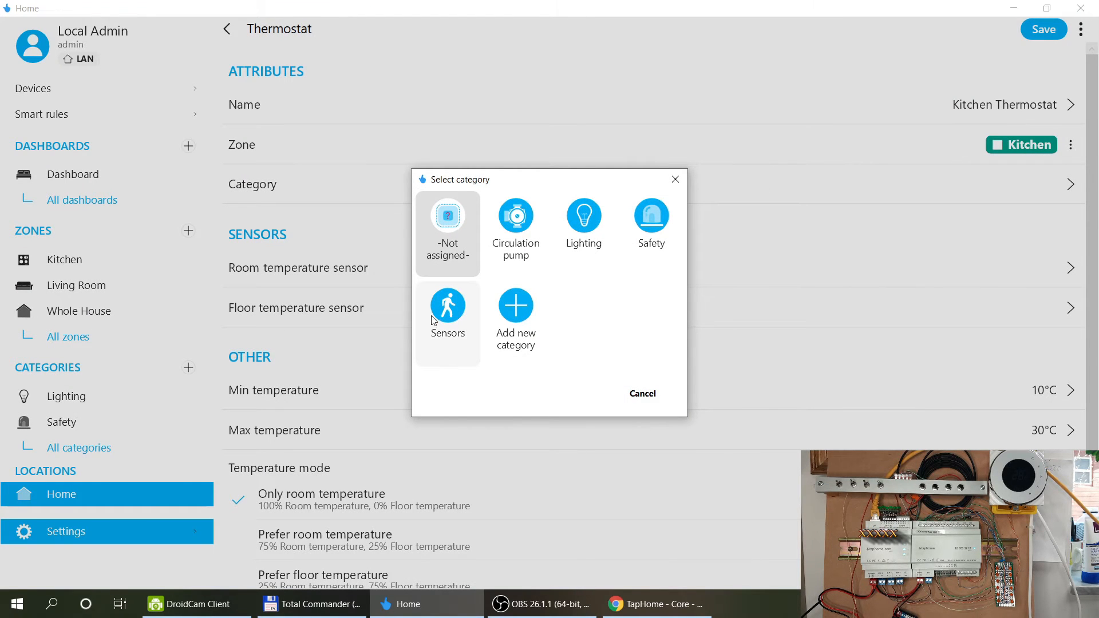
click(449, 236)
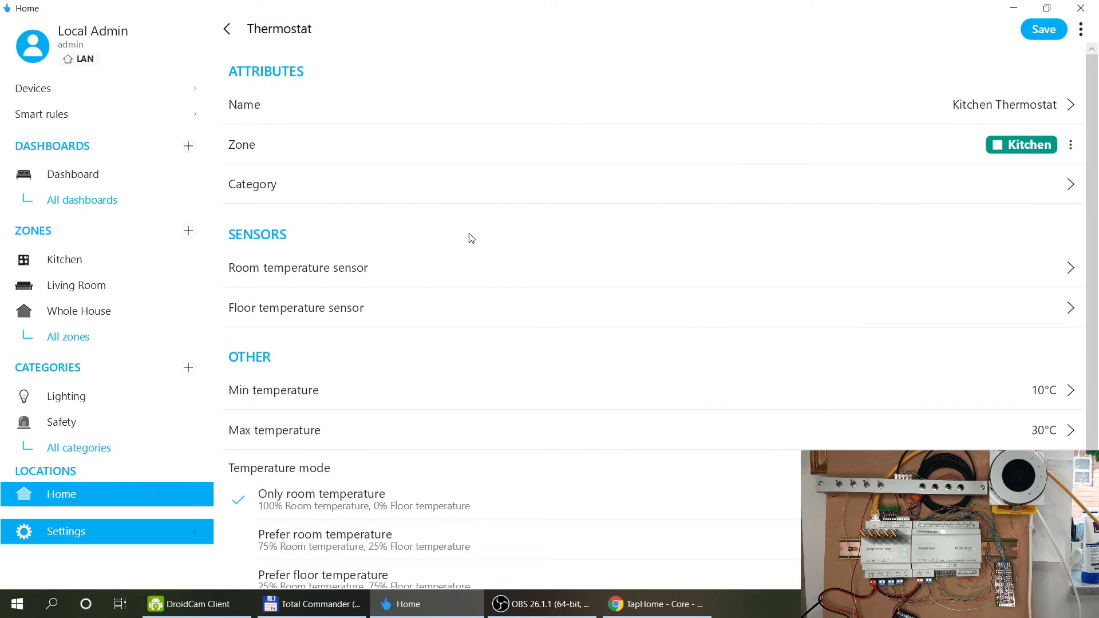
click(1017, 196)
click(540, 314)
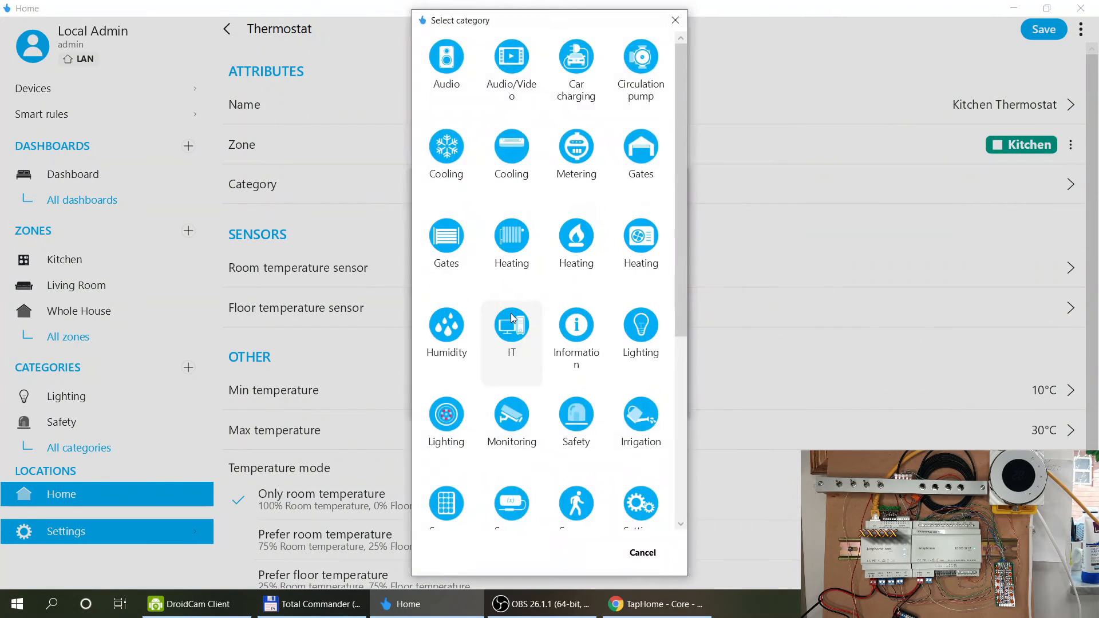
click(512, 321)
click(571, 335)
click(519, 320)
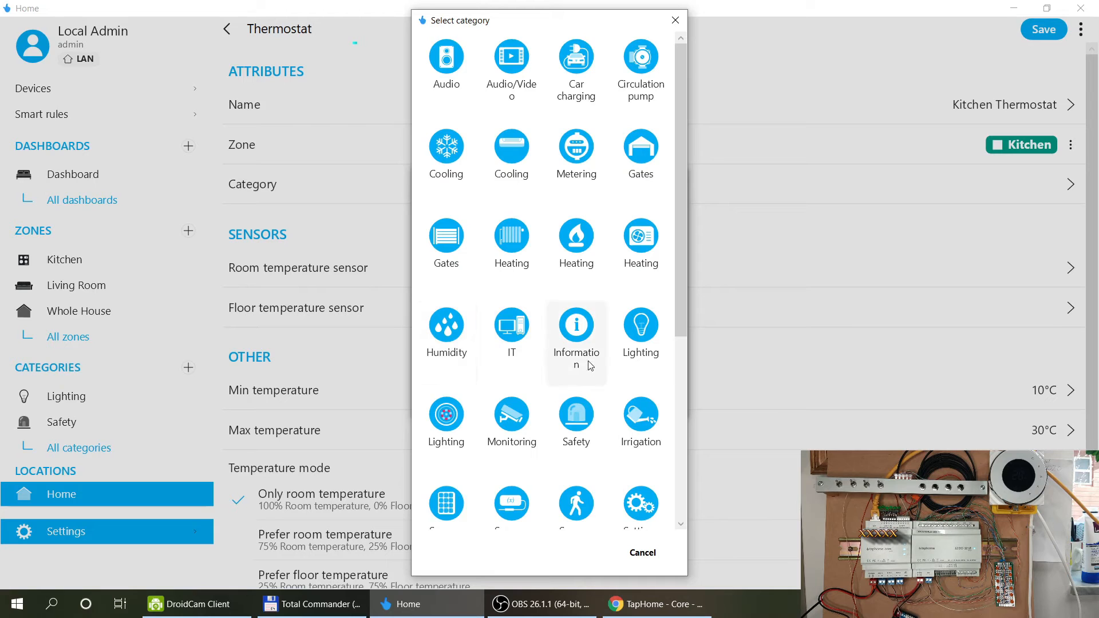
scroll(641, 343, down, 3)
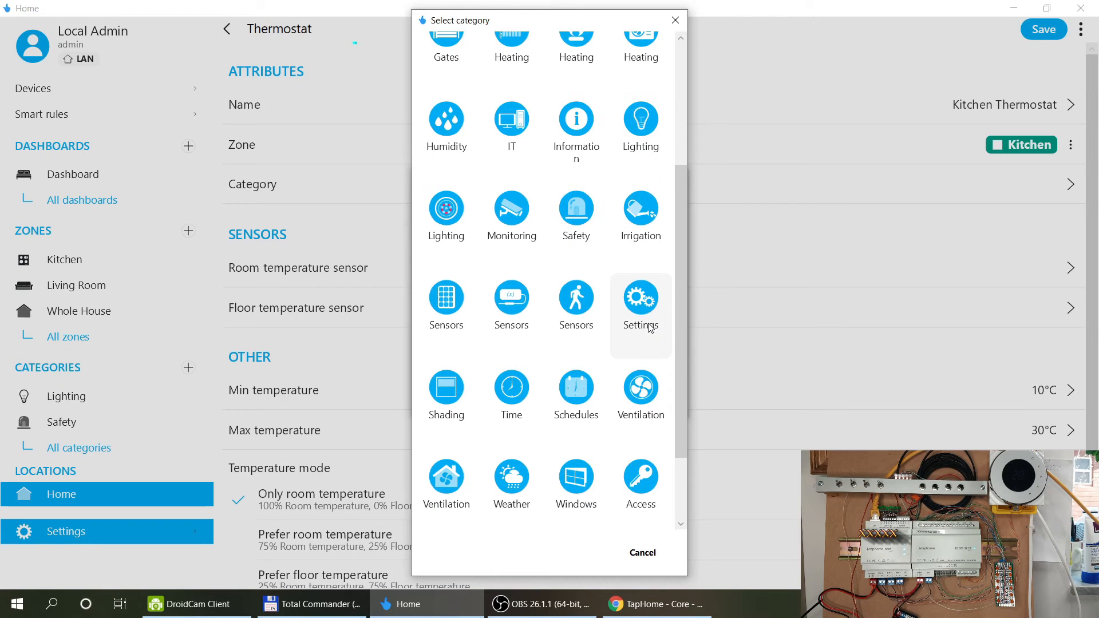
scroll(650, 327, down, 2)
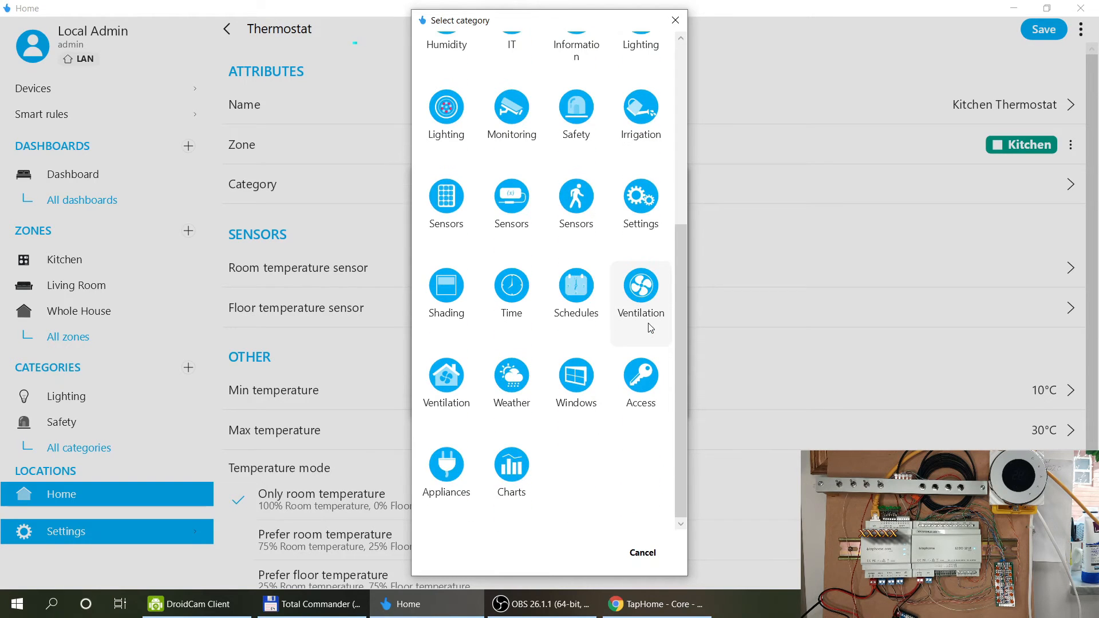
scroll(651, 327, up, 2)
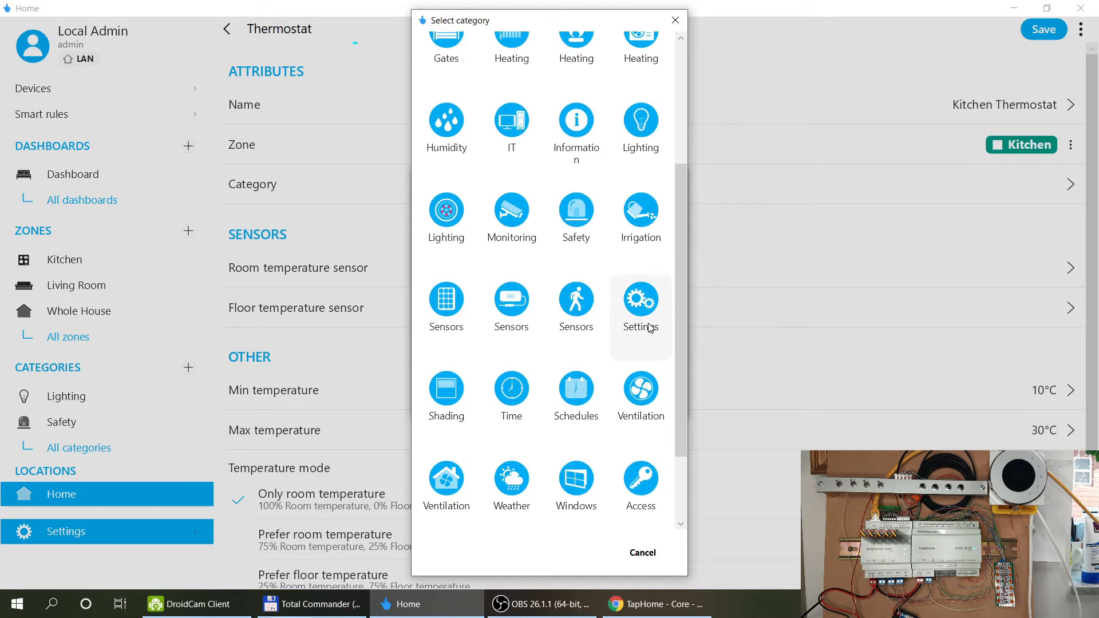
scroll(650, 328, up, 4)
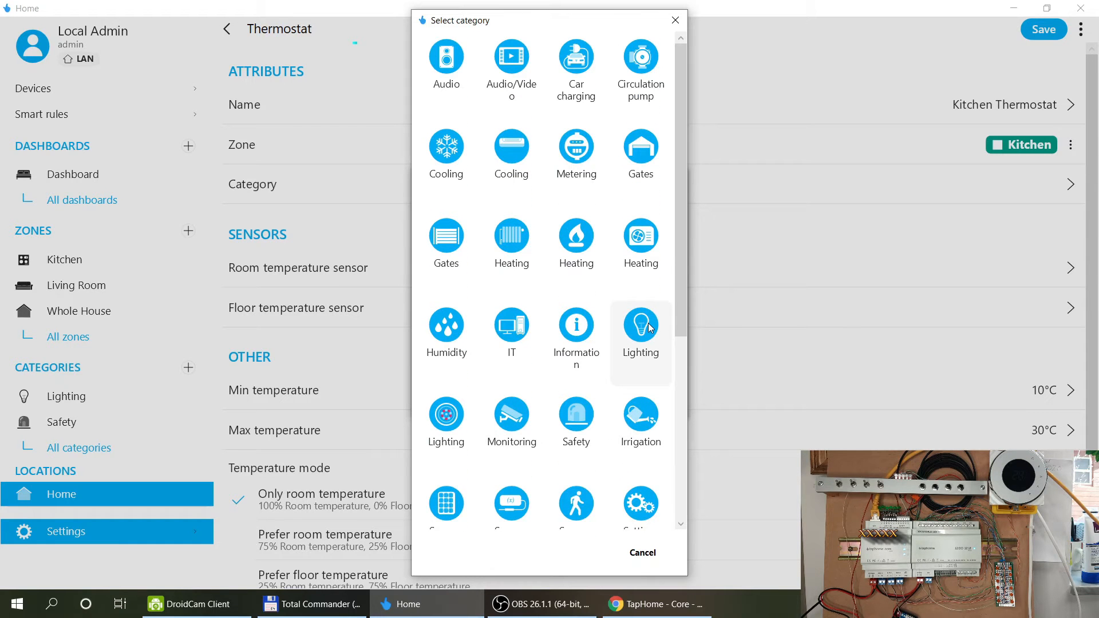
click(572, 226)
click(630, 331)
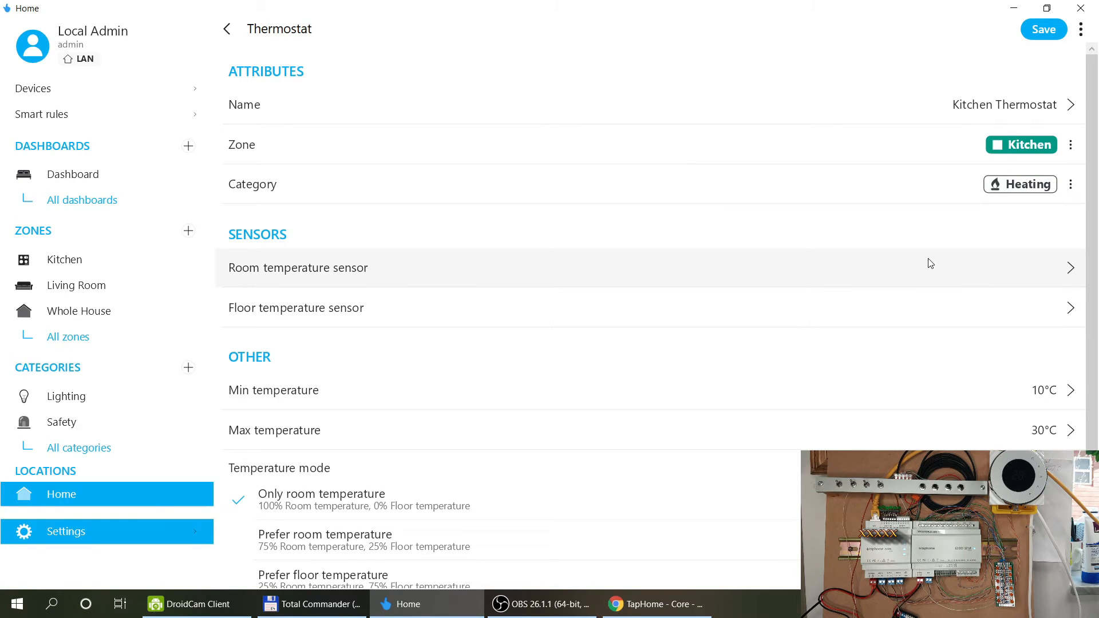
Use Kitchen Temperature as the room sensor and save the thermostat.
click(918, 271)
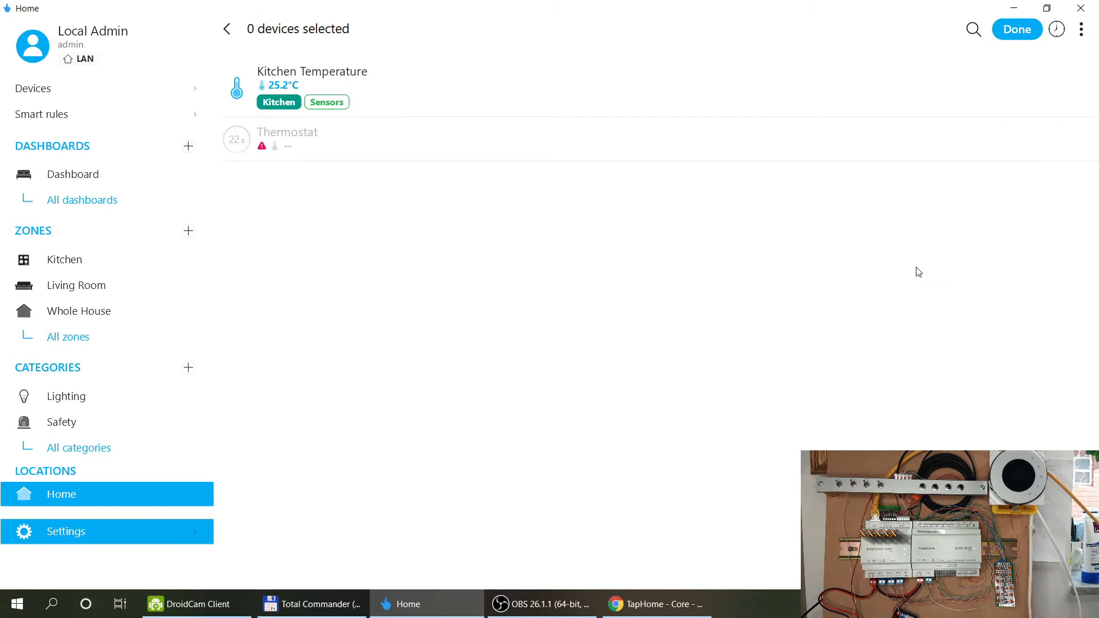
click(382, 98)
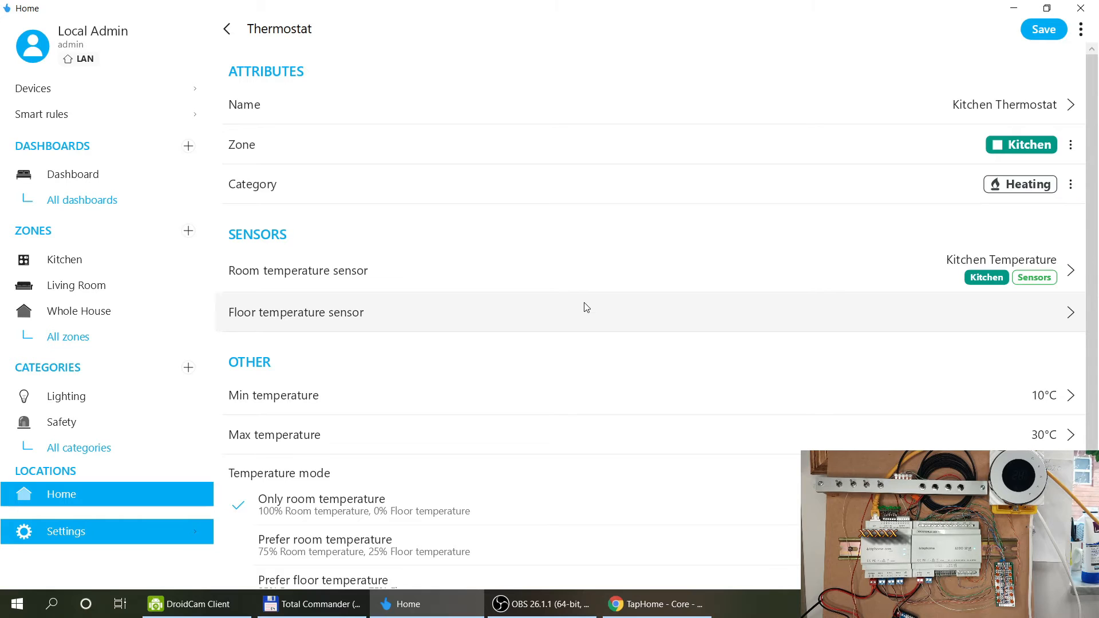
scroll(587, 307, down, 2)
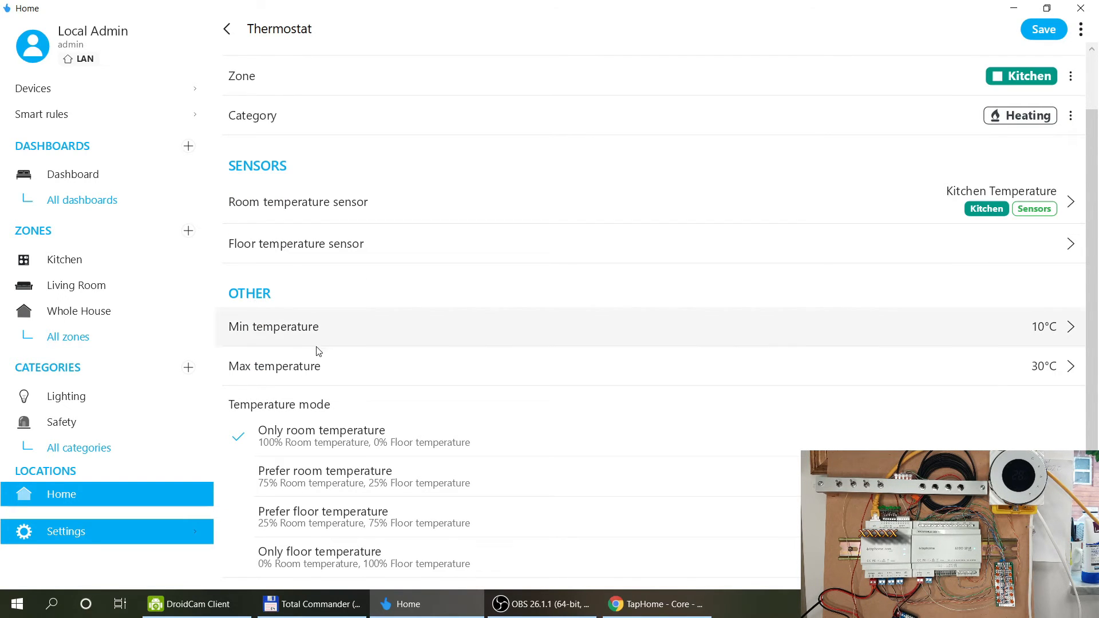
scroll(341, 362, down, 1)
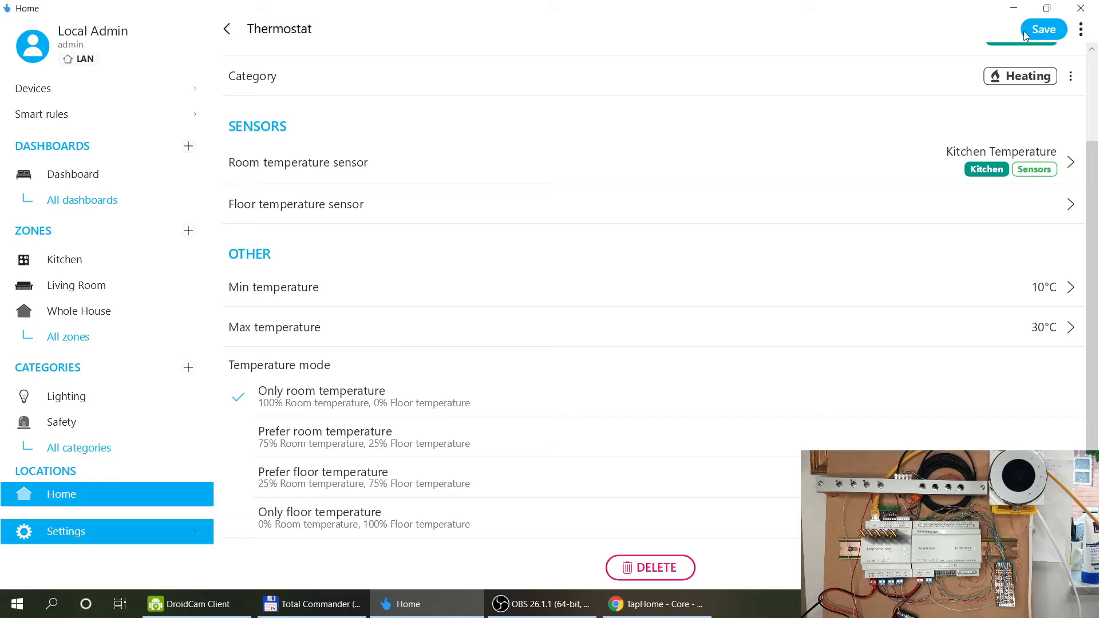
click(1045, 30)
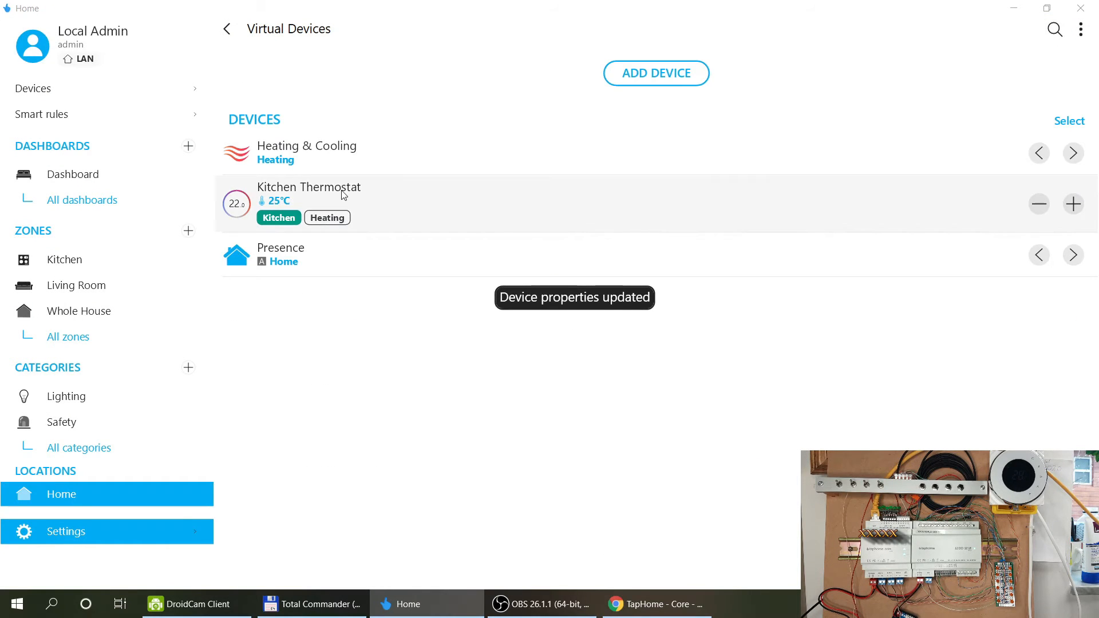
click(434, 207)
drag(1008, 106, 878, 201)
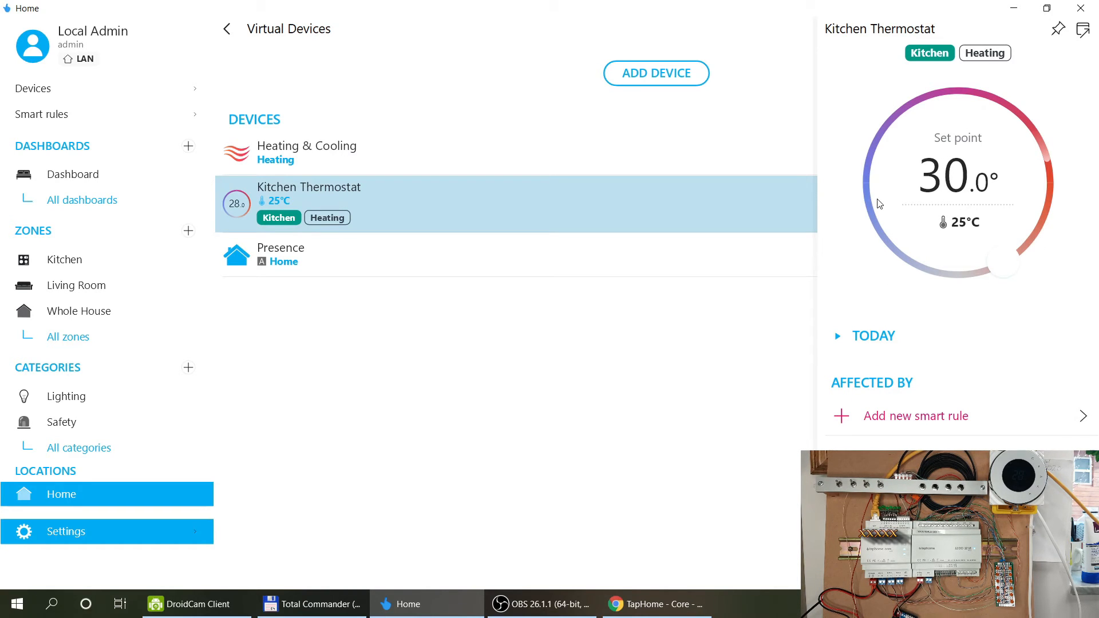
drag(993, 287, 912, 179)
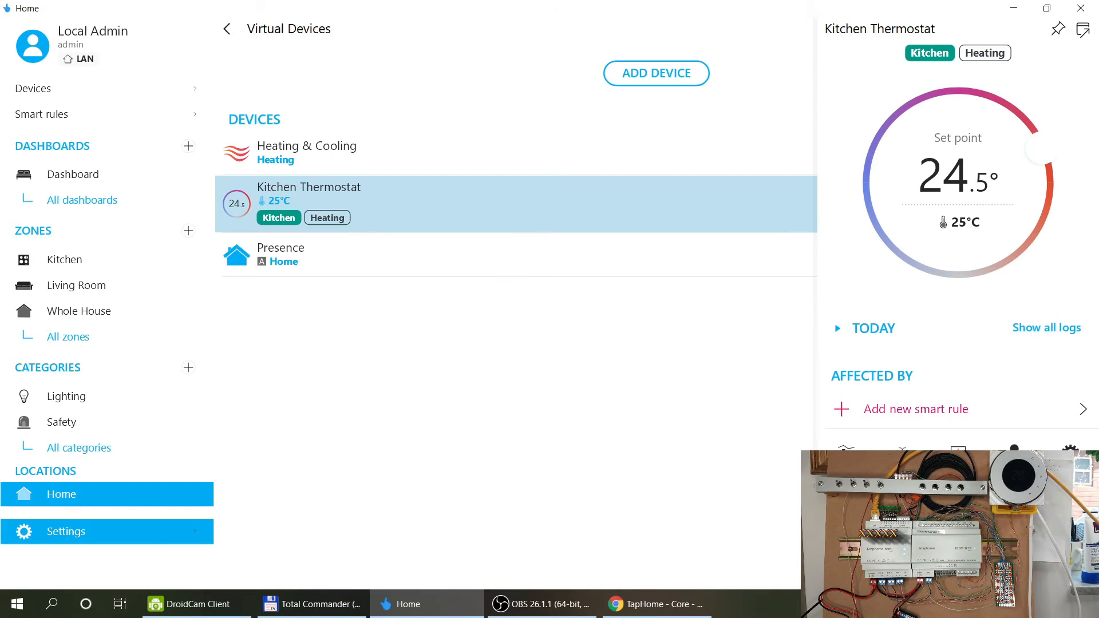
click(958, 453)
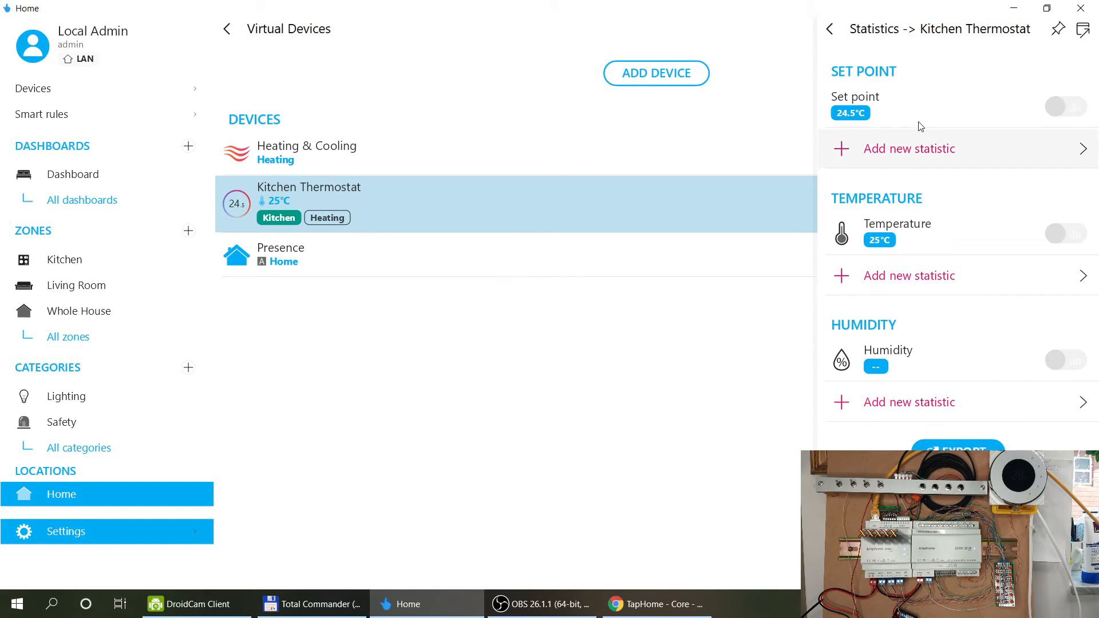
click(1069, 236)
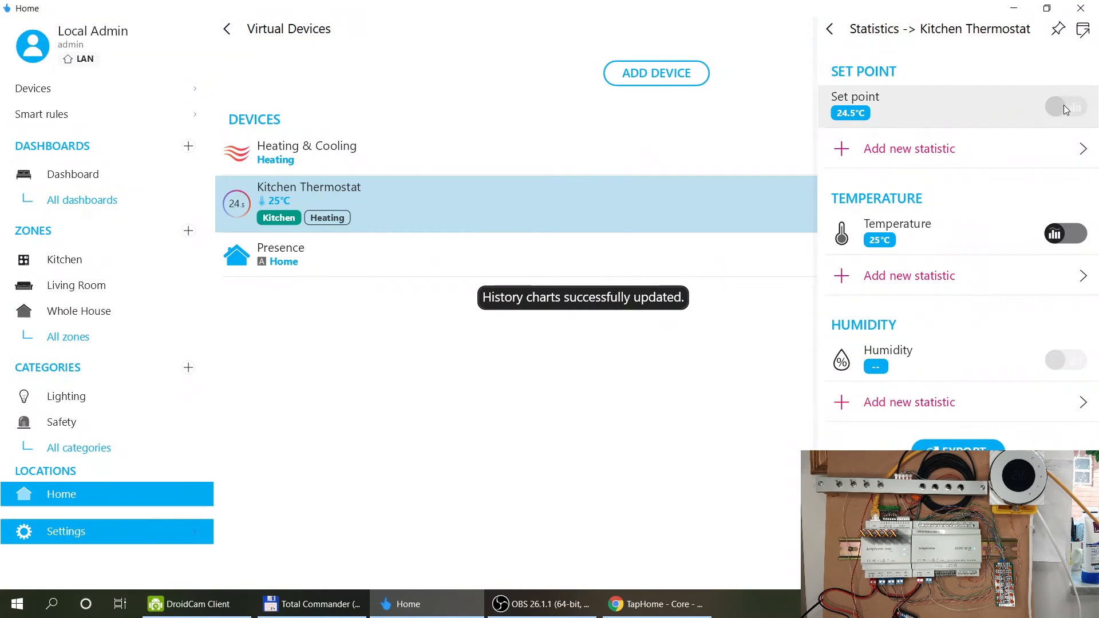
click(1063, 106)
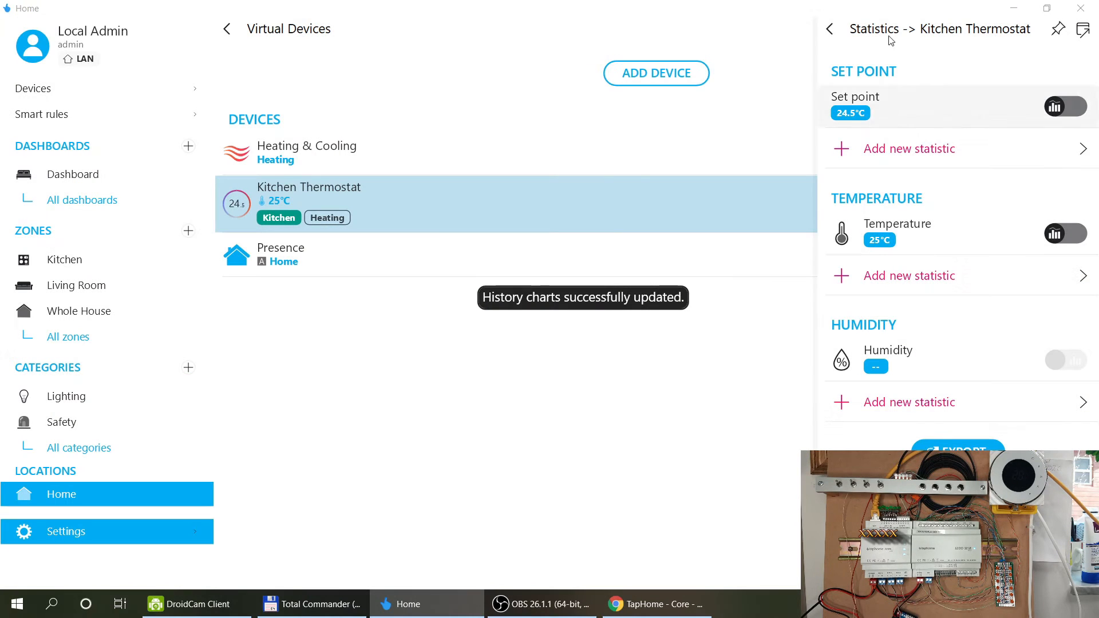
click(829, 28)
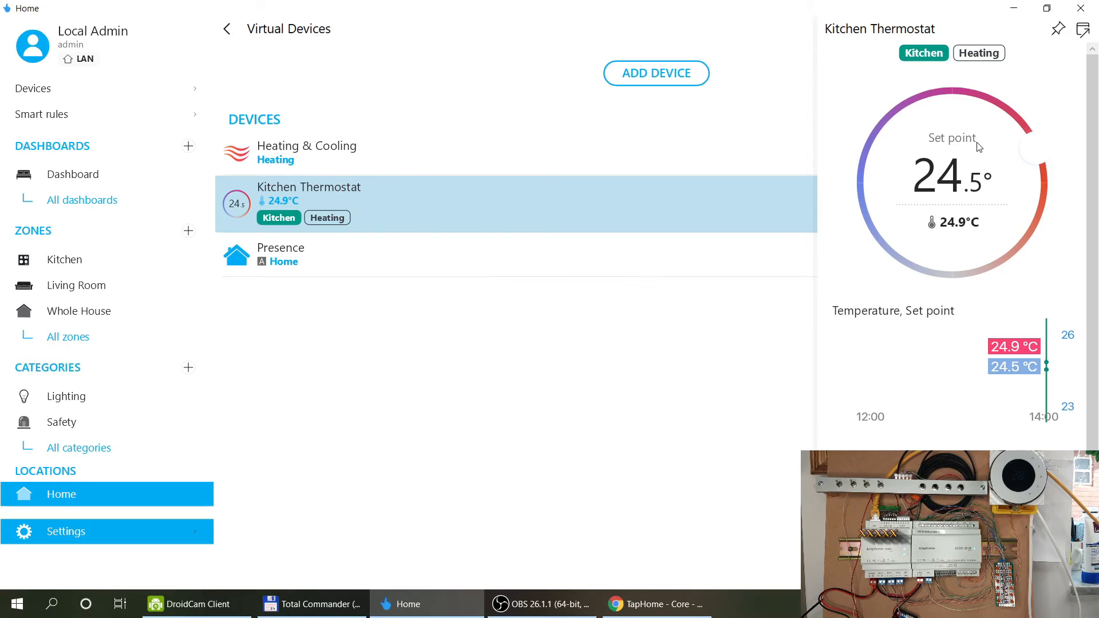
scroll(1056, 249, down, 1)
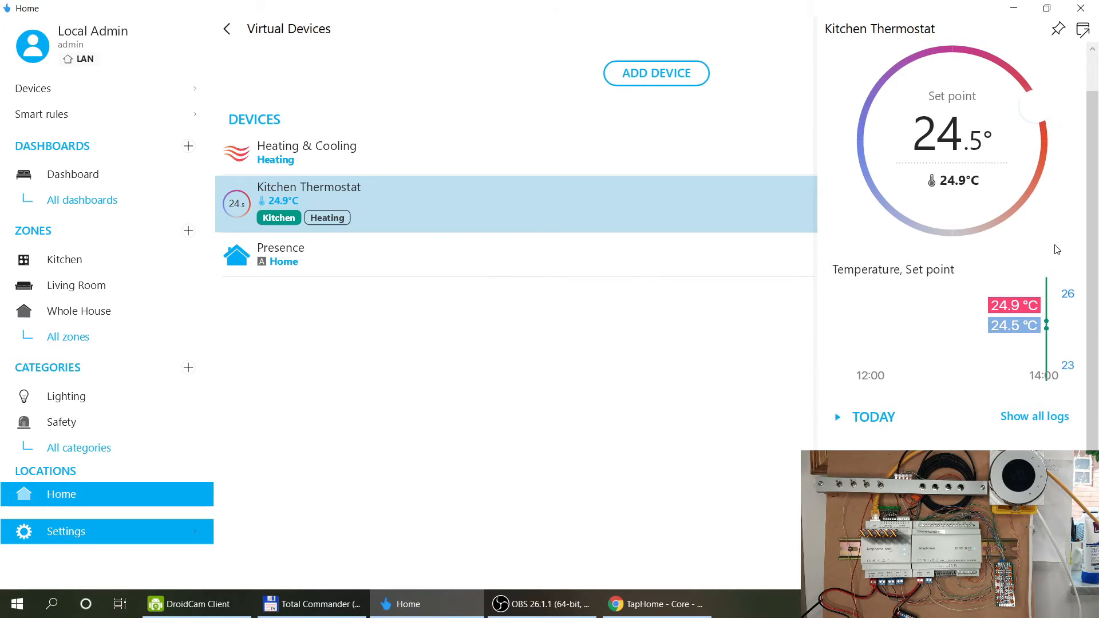
scroll(957, 154, up, 1)
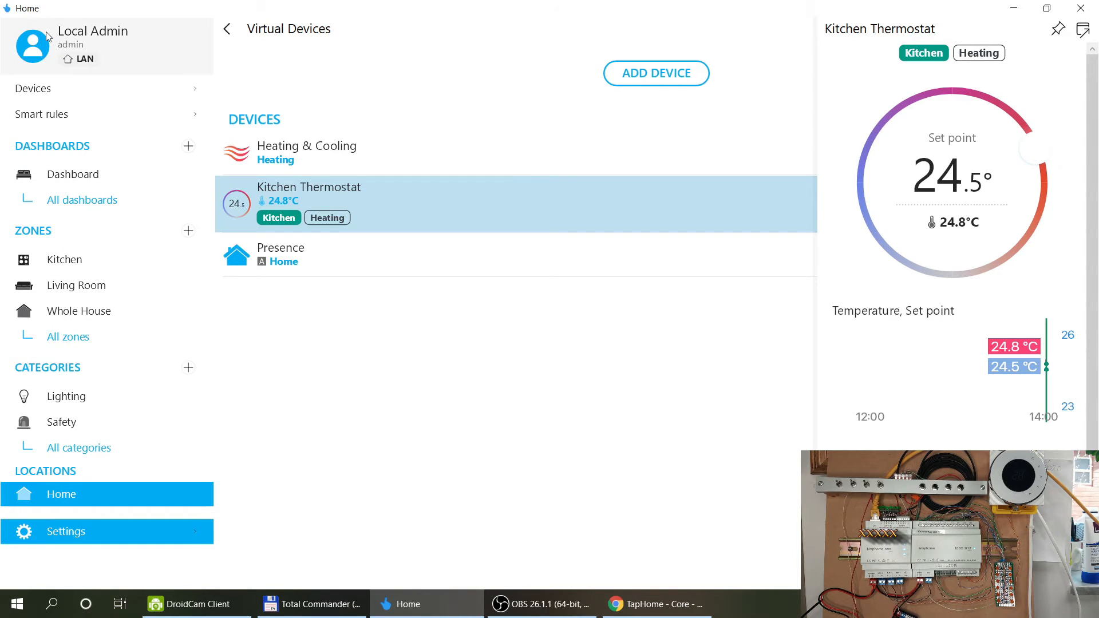
scroll(965, 248, down, 1)
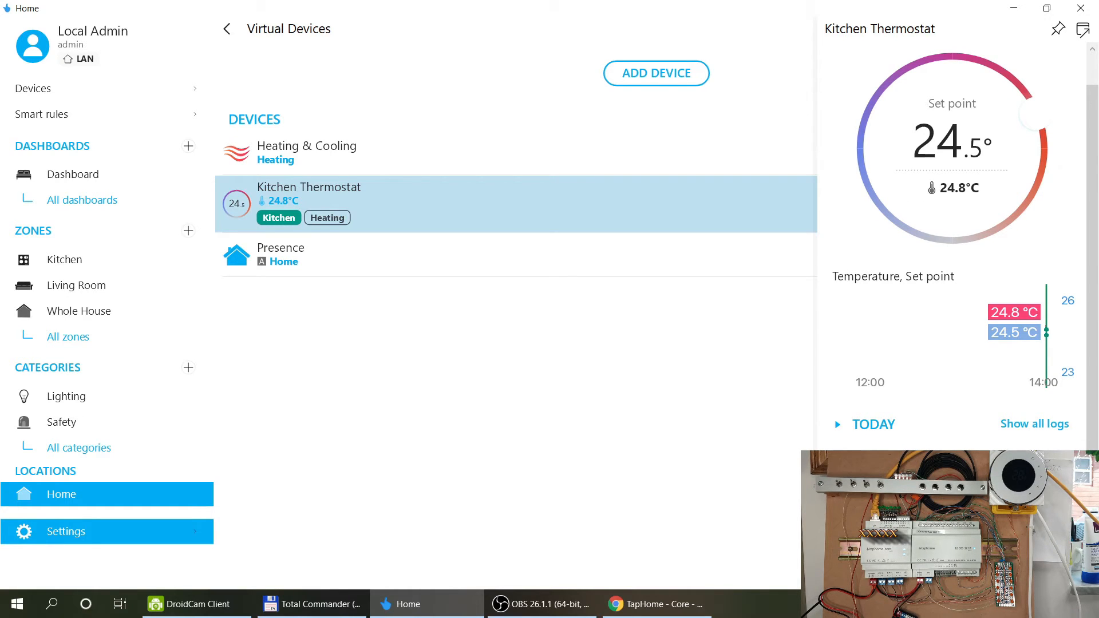
Open the CORE20 module from All devices and look through its outputs.
click(681, 363)
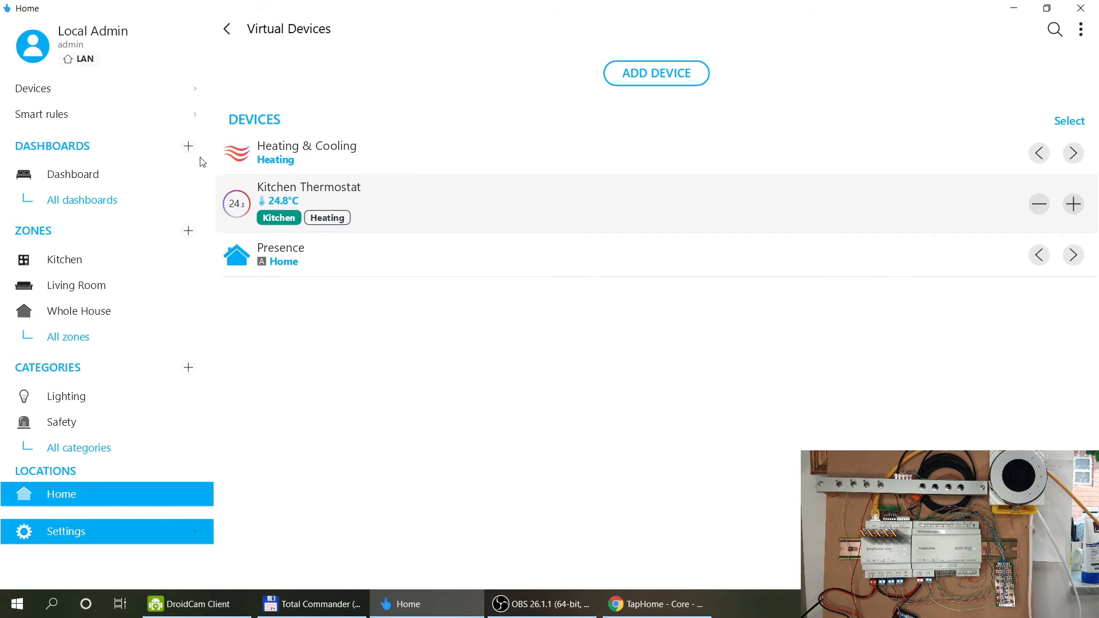
click(56, 86)
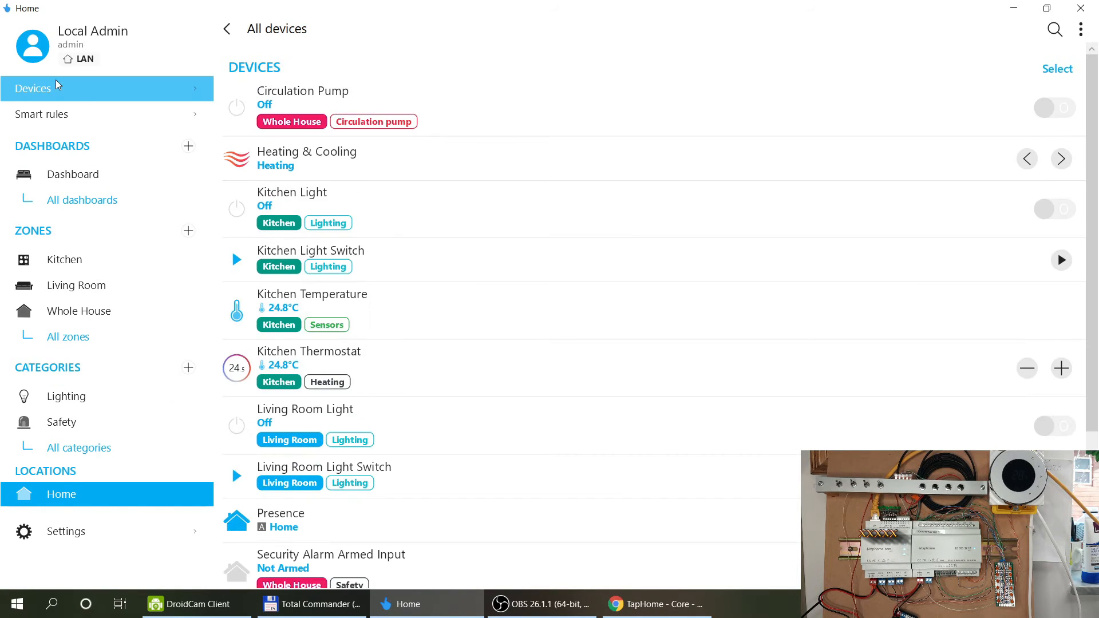
scroll(541, 389, down, 3)
click(293, 534)
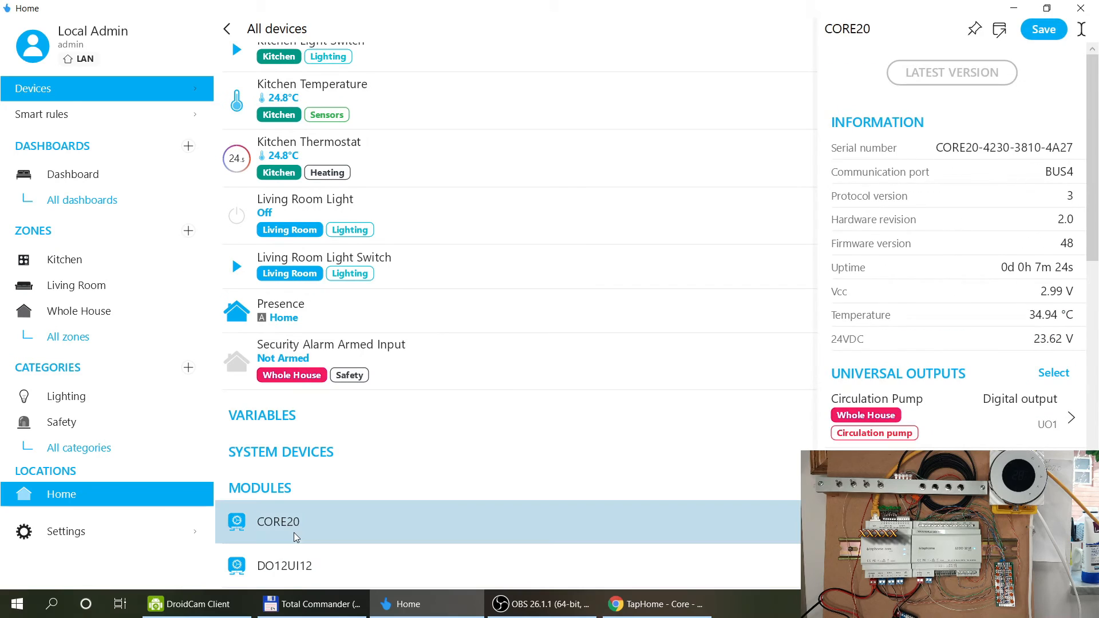
scroll(971, 280, down, 5)
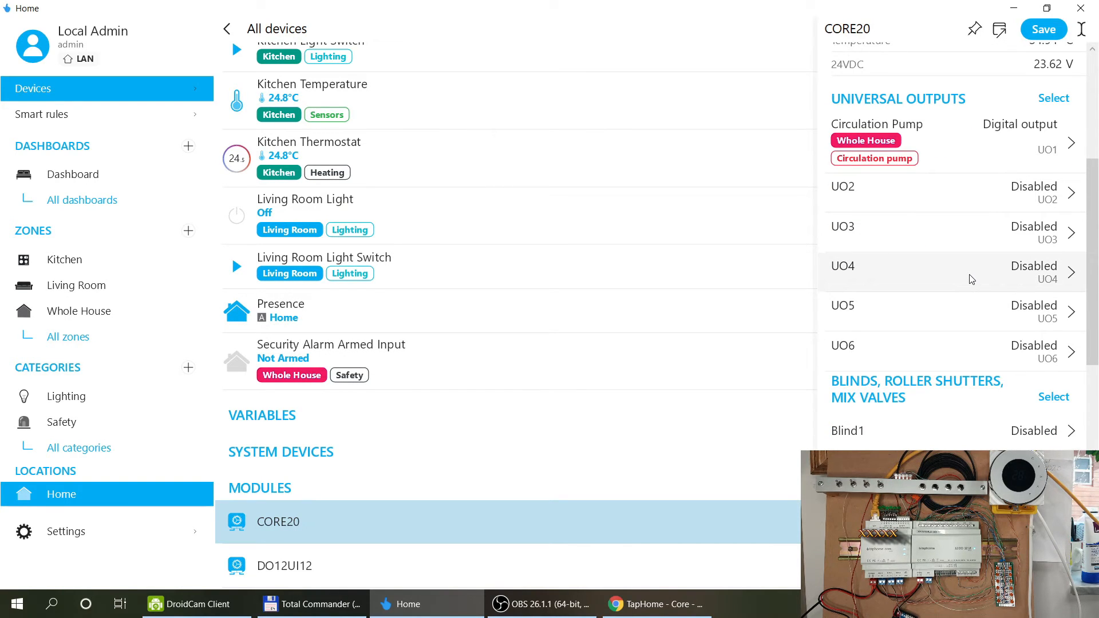
scroll(971, 280, down, 2)
scroll(971, 279, up, 2)
scroll(971, 279, down, 4)
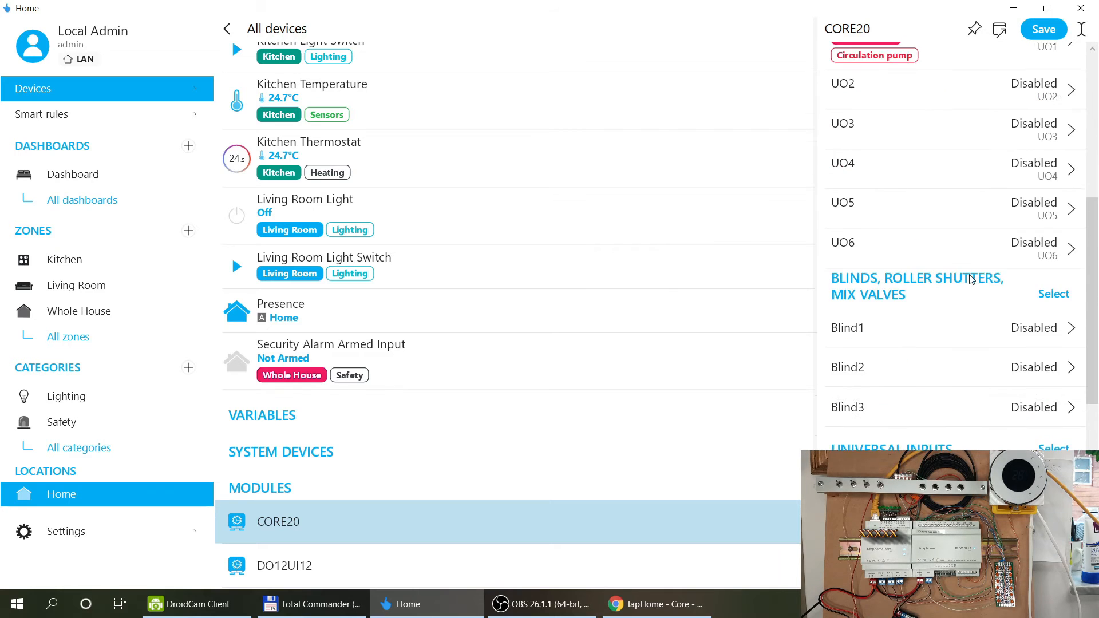
scroll(971, 280, up, 4)
scroll(971, 279, down, 4)
scroll(971, 279, up, 4)
Make UO2 a digital output in the Kitchen zone and Heating category.
click(896, 200)
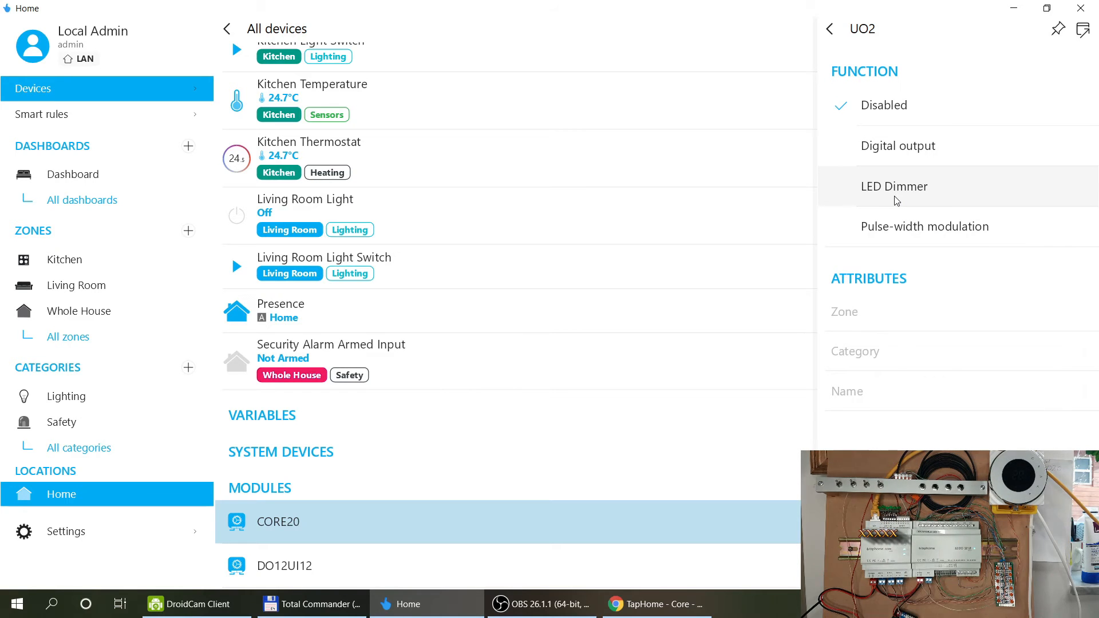
click(922, 147)
click(925, 318)
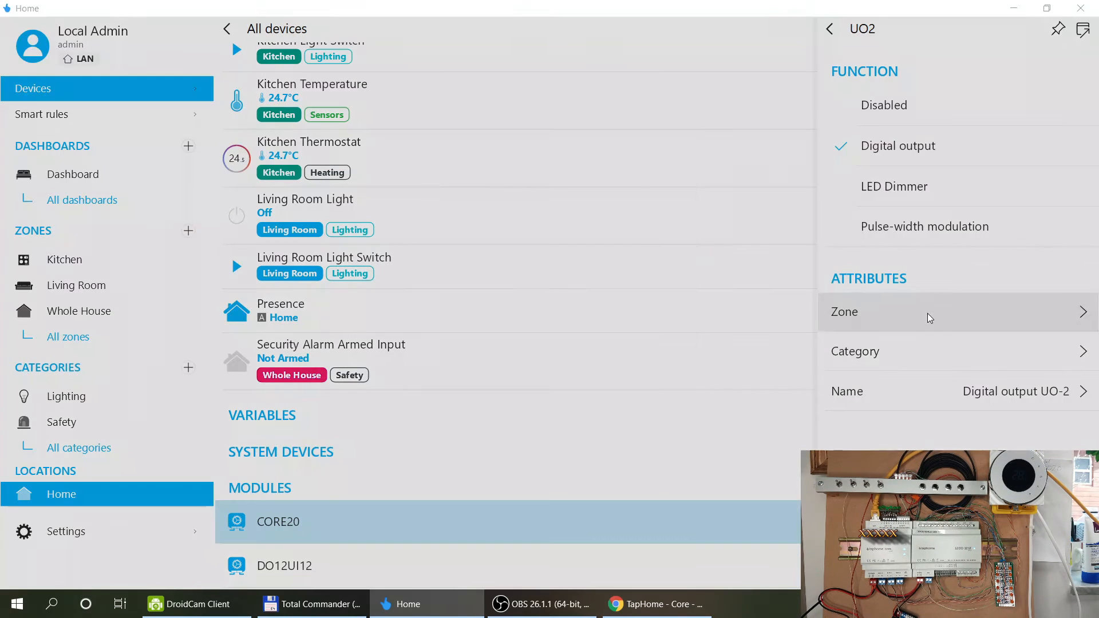
click(517, 226)
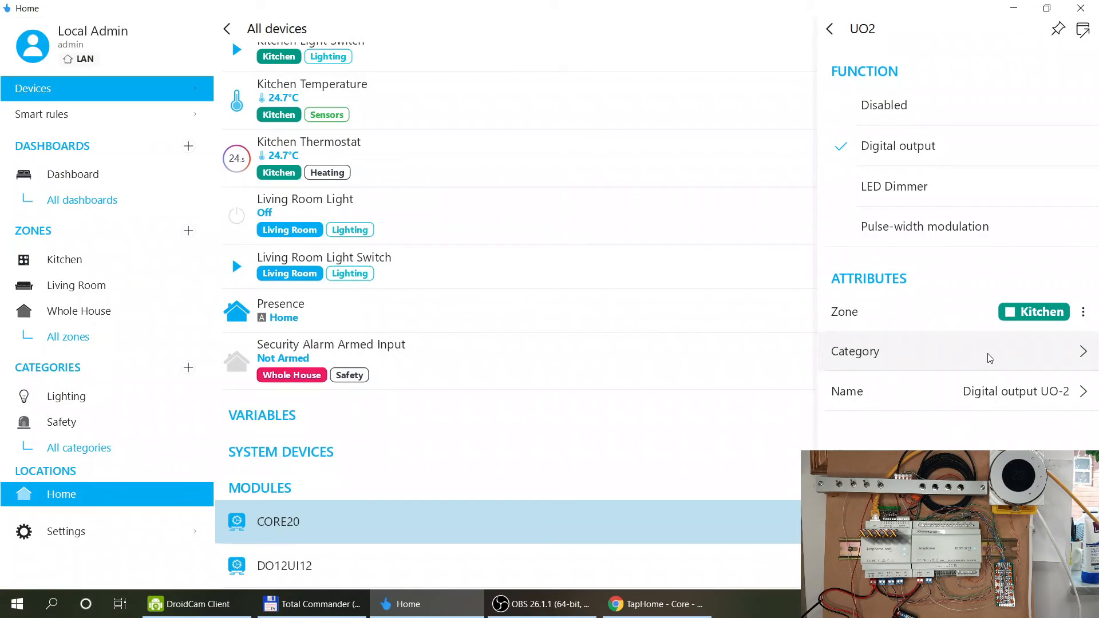
click(990, 355)
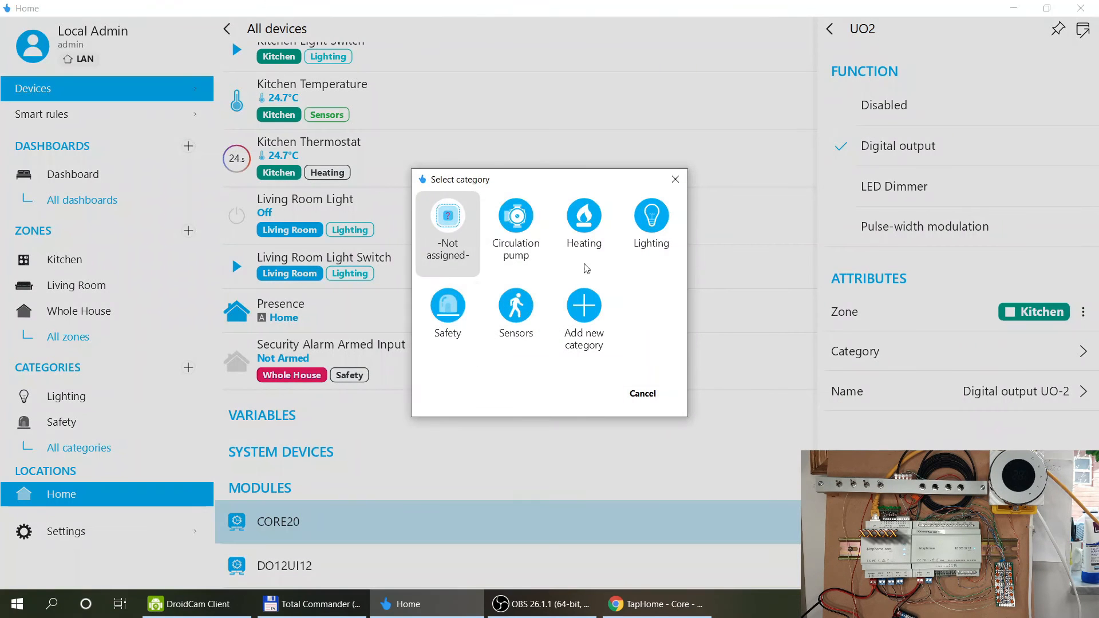
click(575, 230)
Rename UO2 to Kitchen Heating Valve and save the CORE20 module changes.
click(995, 395)
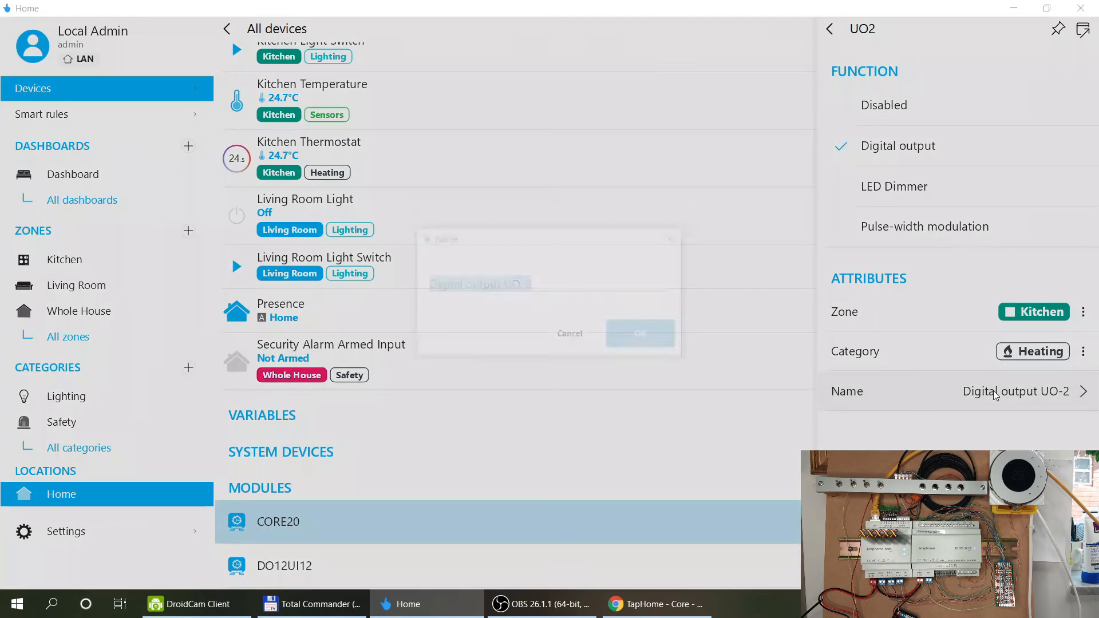
text(Kitchen Hea)
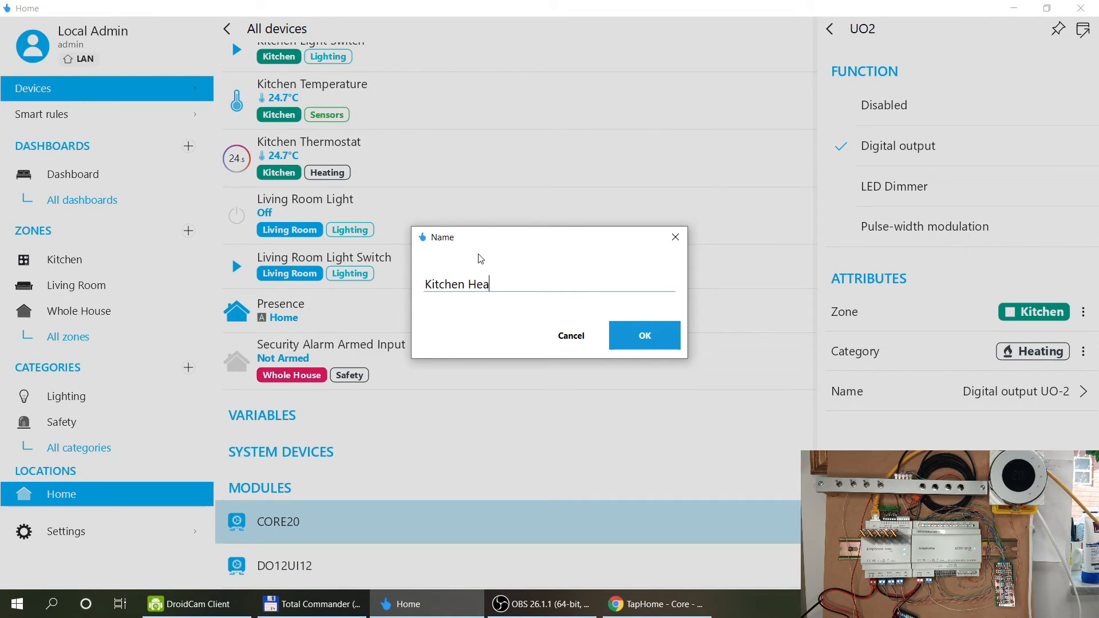
text(t)
click(651, 341)
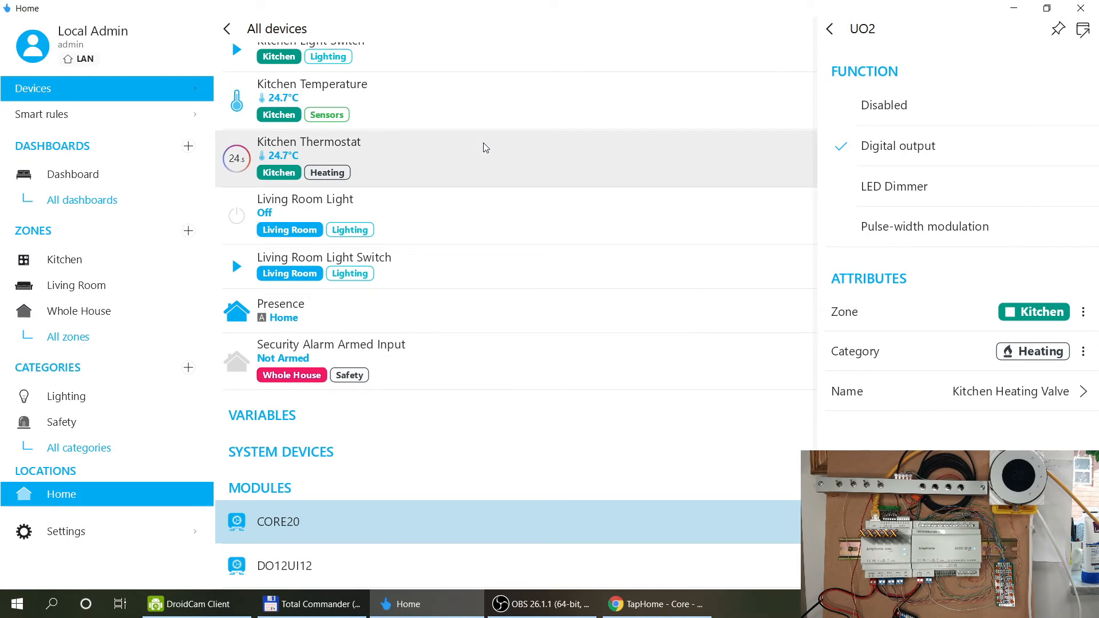
click(483, 146)
click(640, 321)
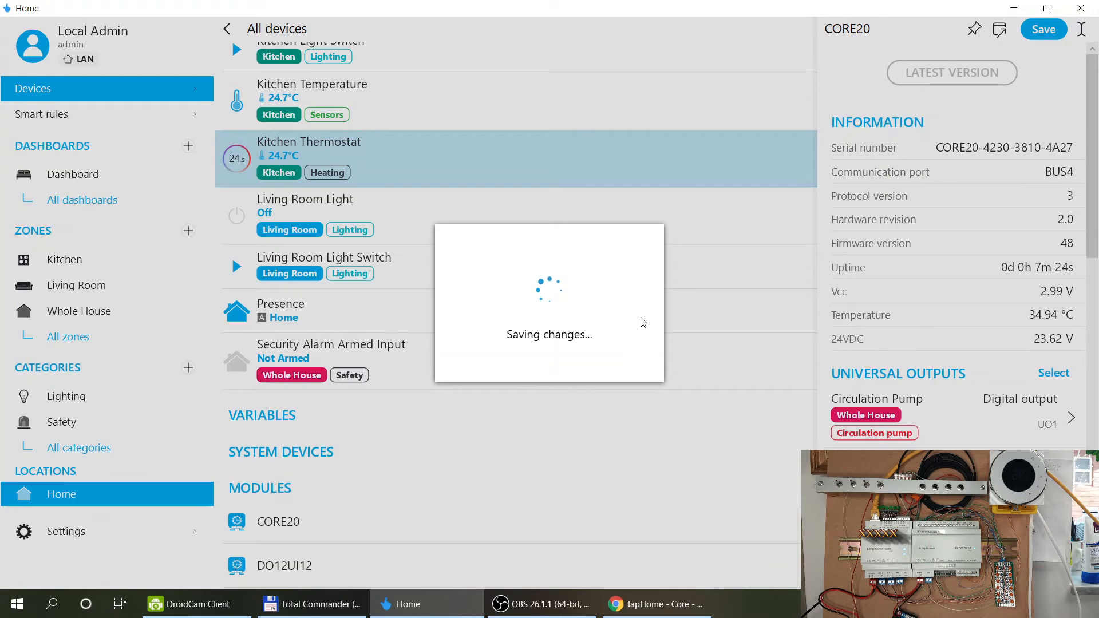
Test the Kitchen Heating Valve by switching it on and back off.
scroll(634, 239, up, 4)
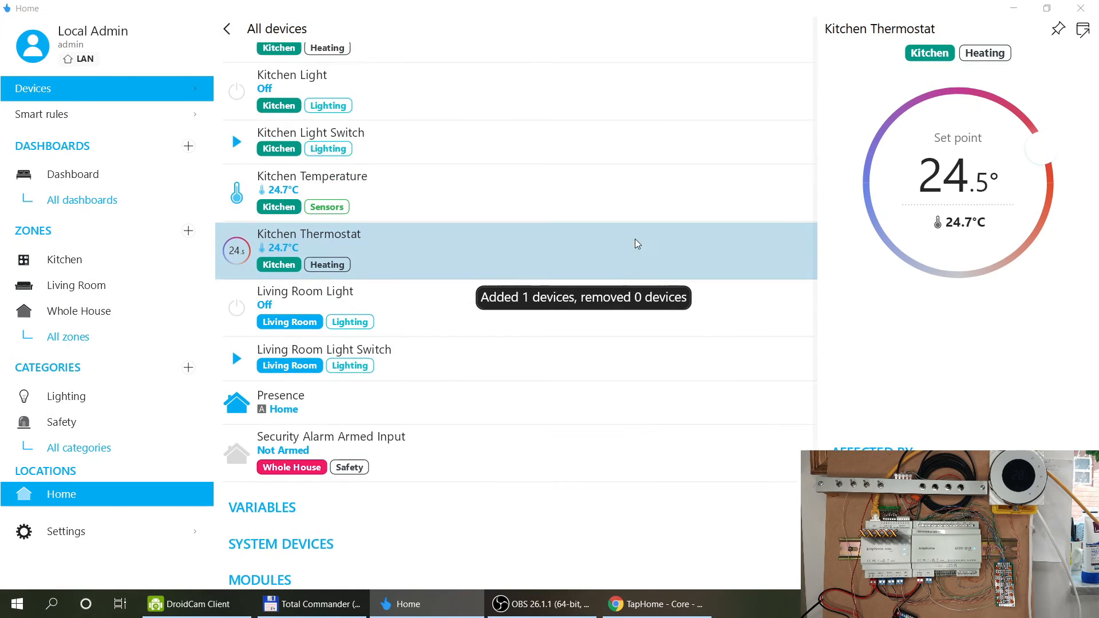
click(420, 215)
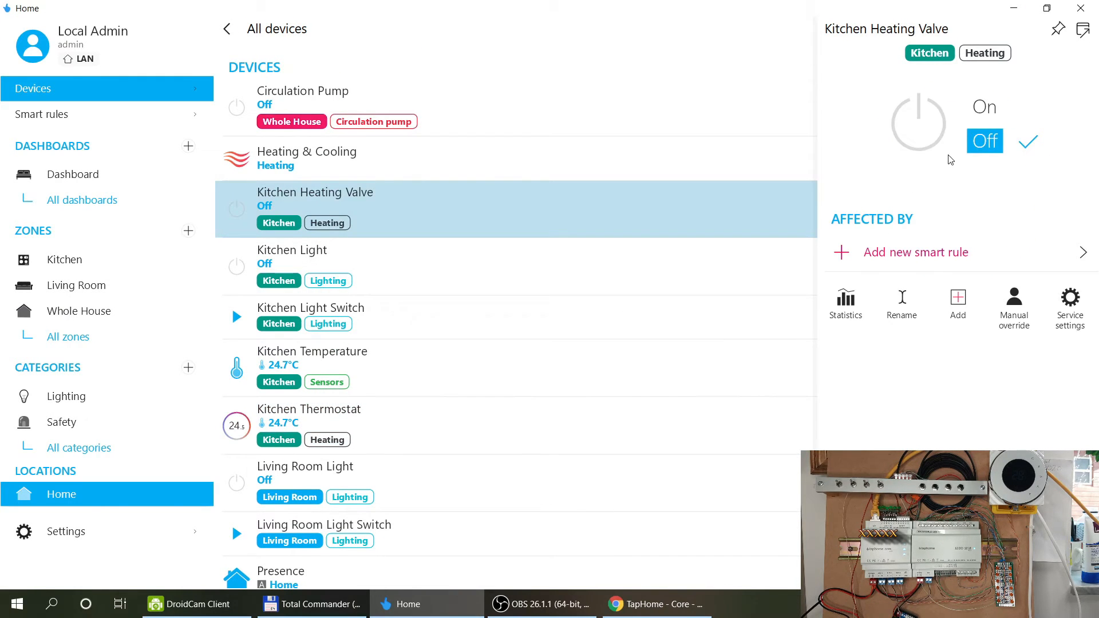
click(985, 107)
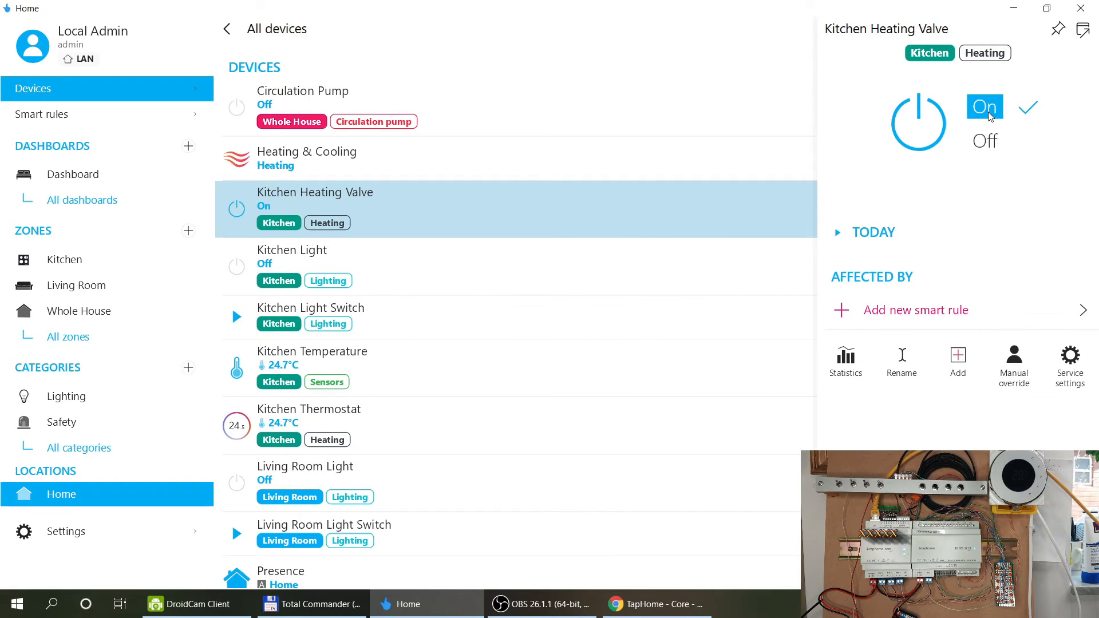
click(991, 143)
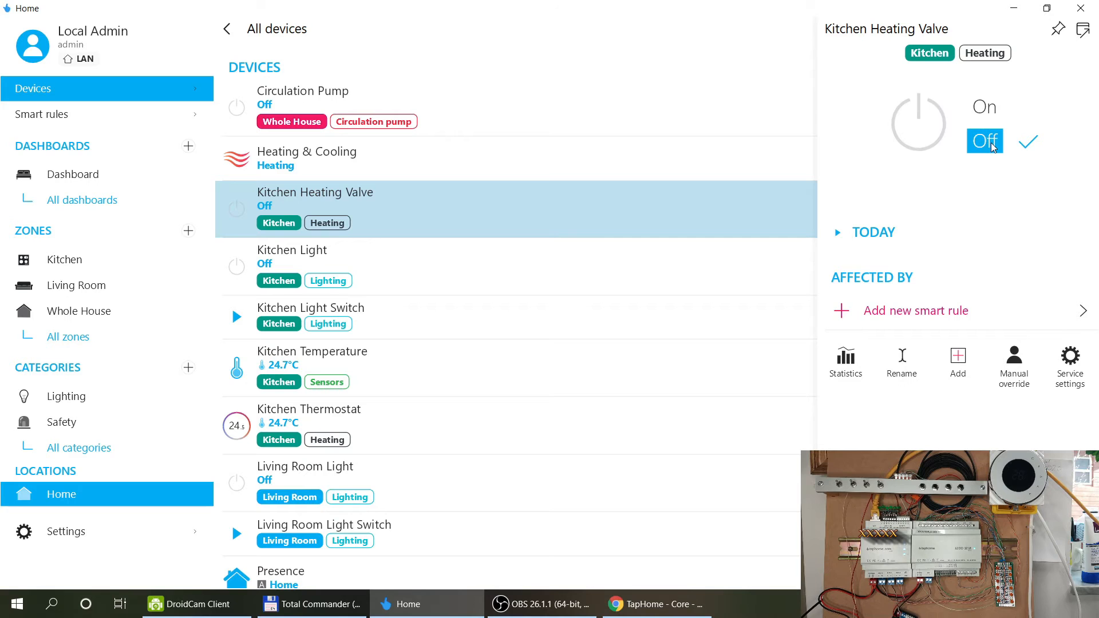
Review the Kitchen Thermostat settings without adding a smart rule, and save them.
click(397, 422)
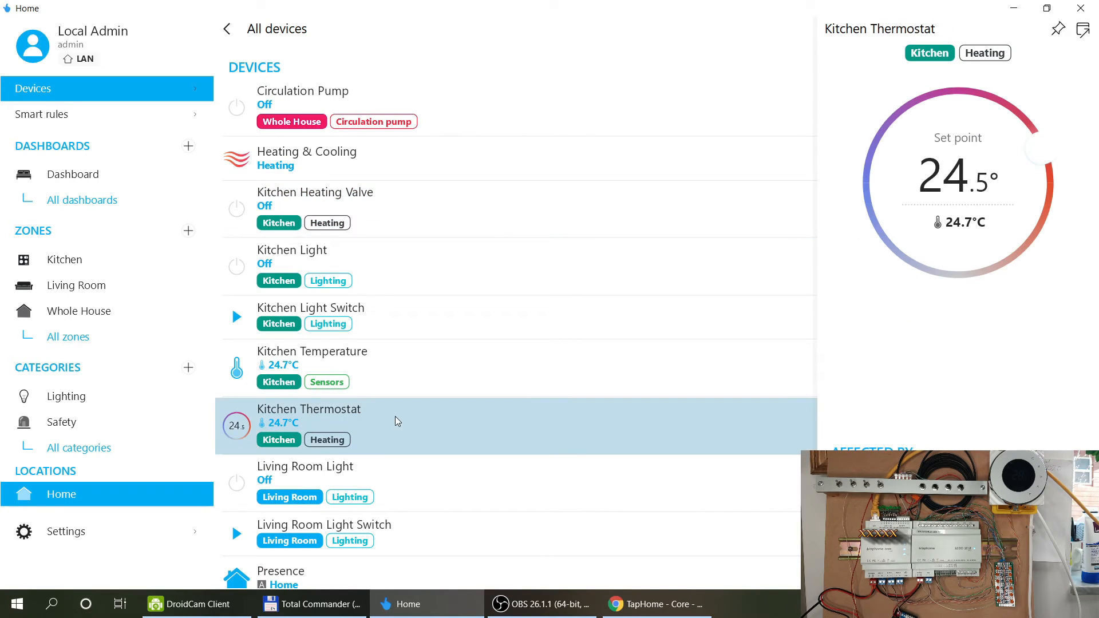
click(916, 479)
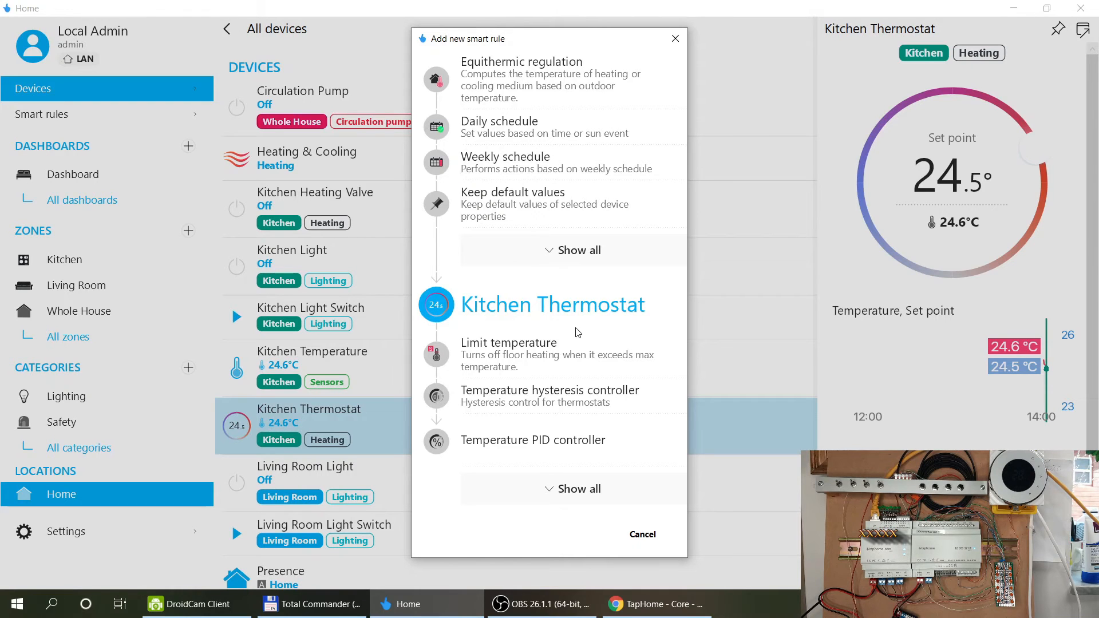
click(644, 536)
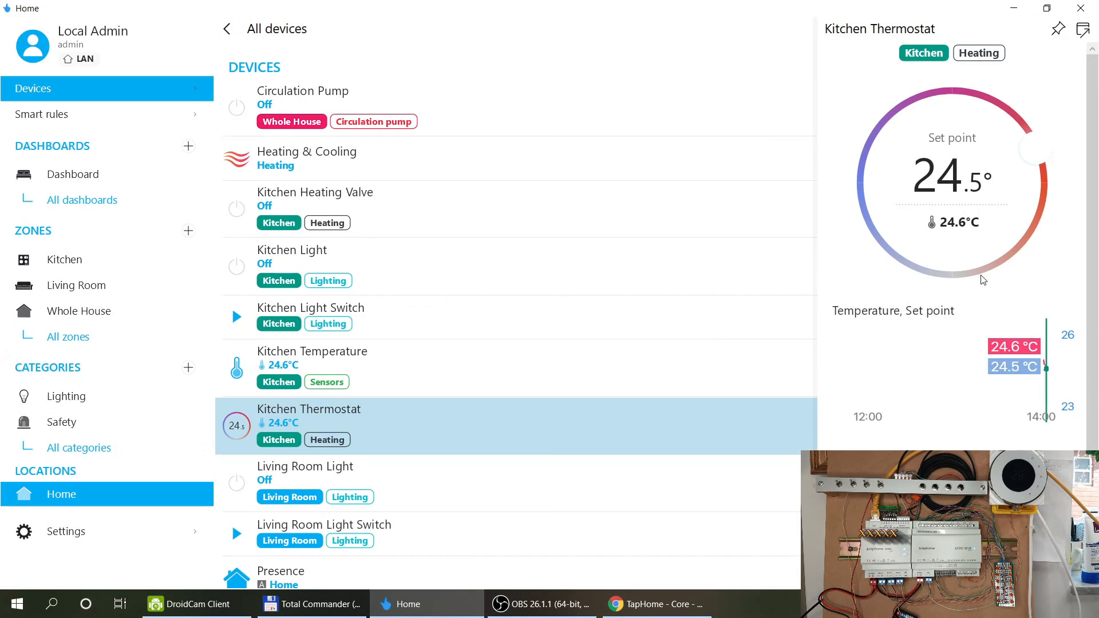
click(873, 486)
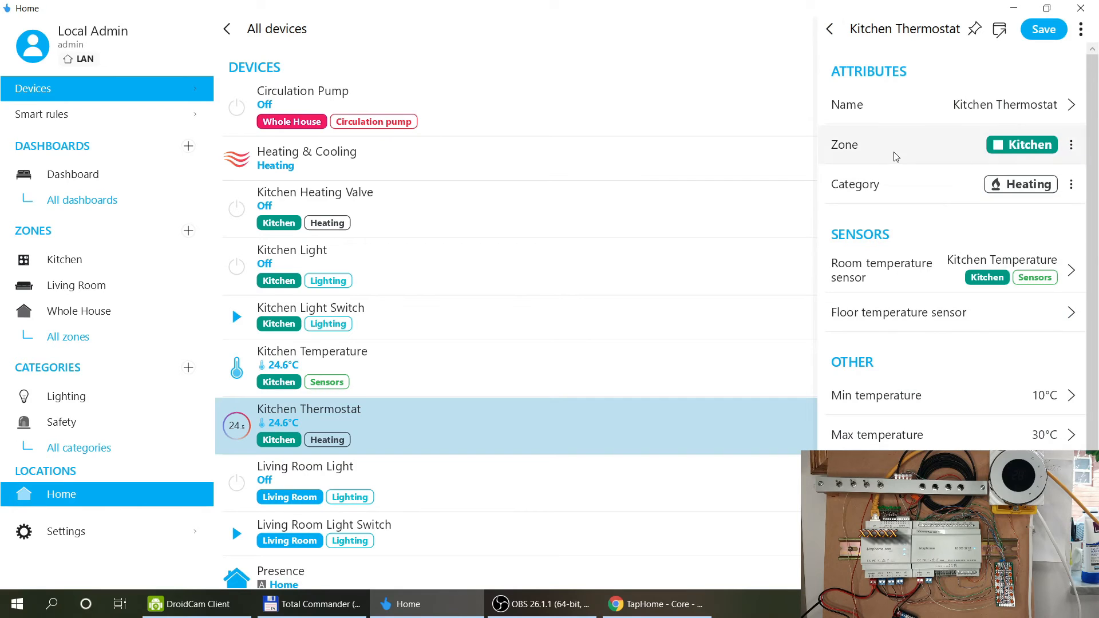
scroll(920, 356, down, 4)
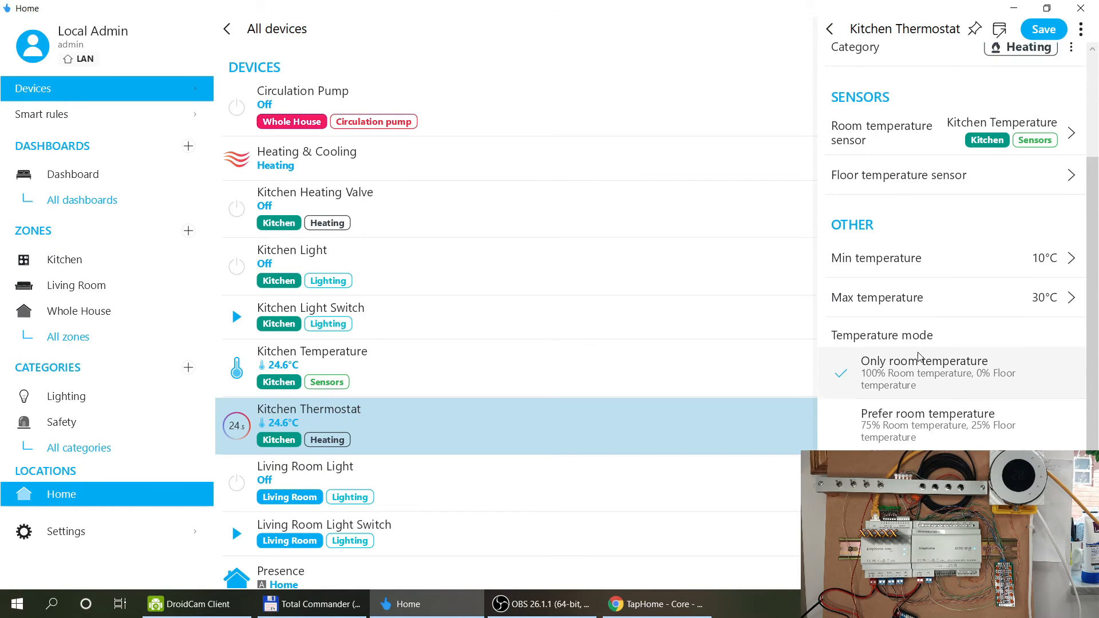
scroll(919, 357, up, 4)
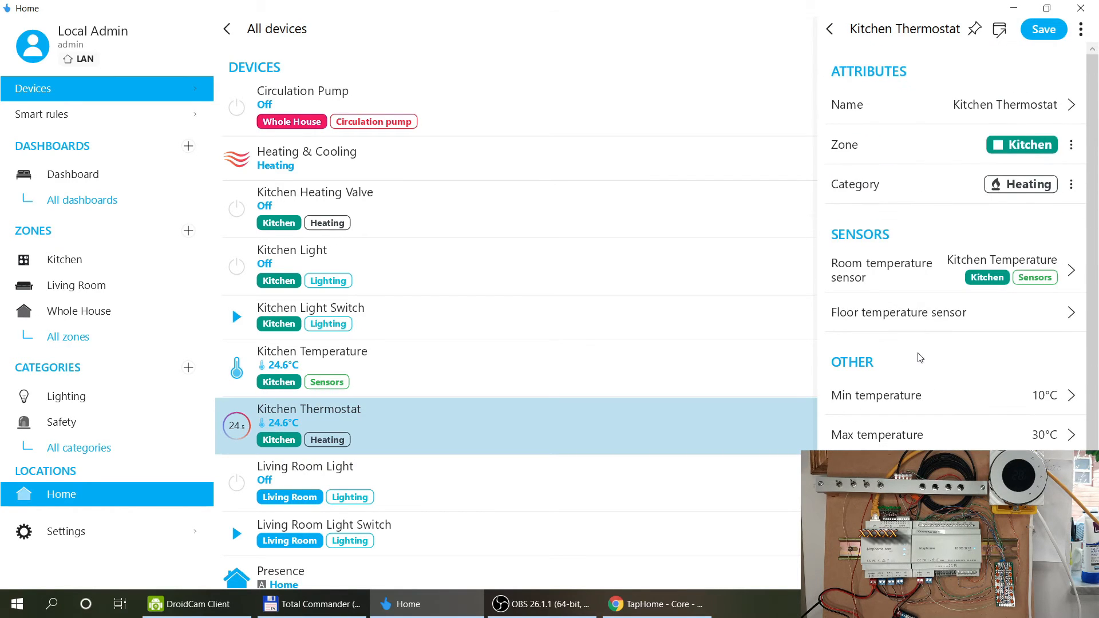
click(1036, 29)
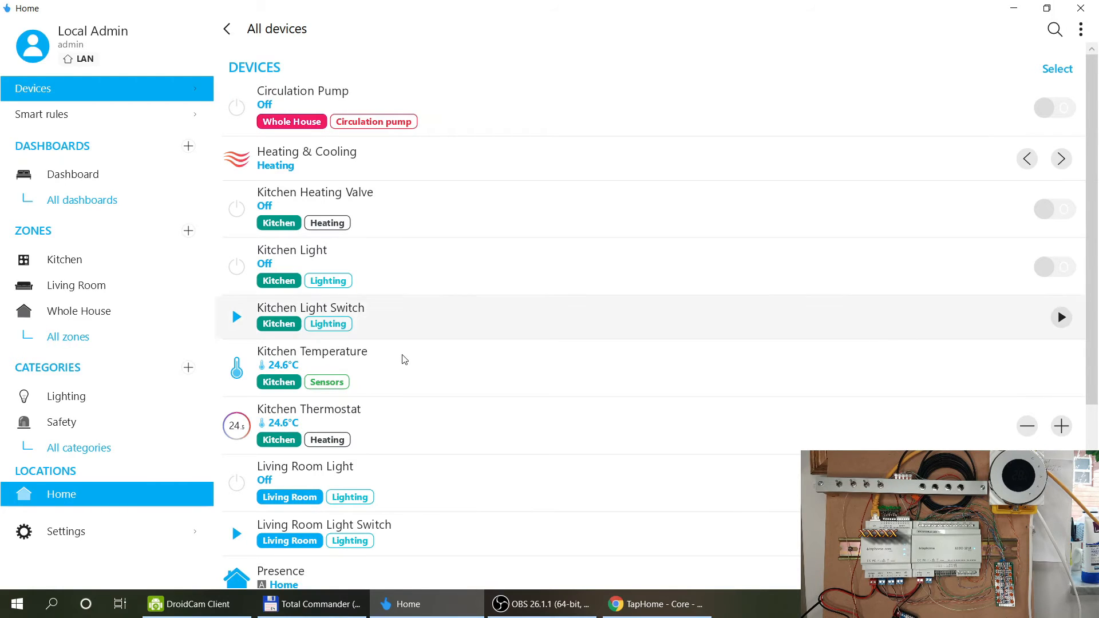
click(356, 427)
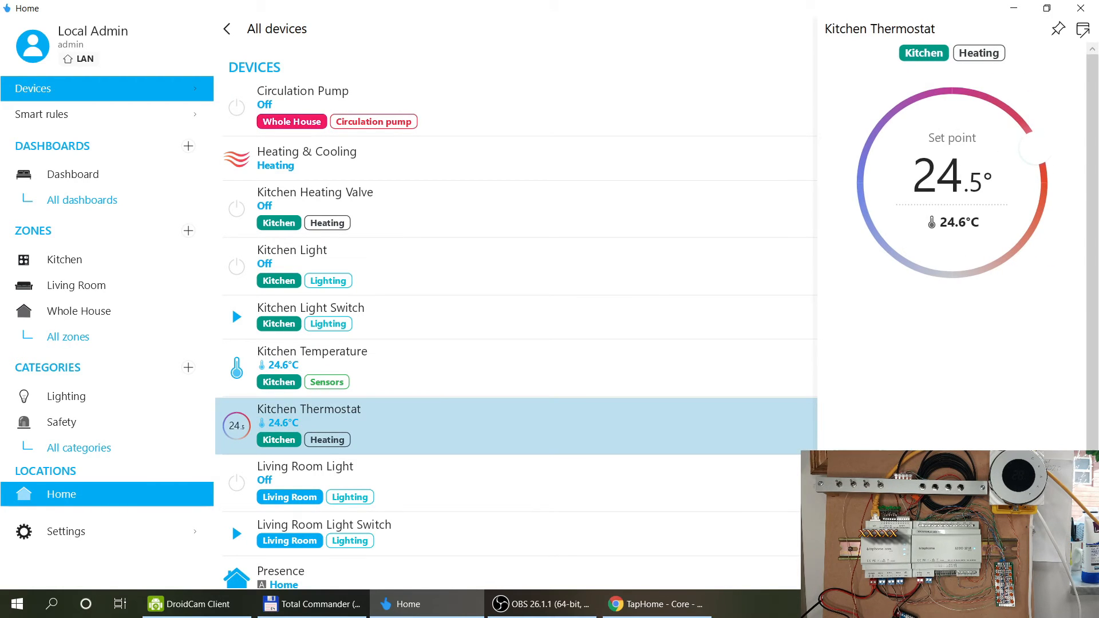
Expand all Kitchen Thermostat smart-rule types down to Script and start a Script rule.
click(949, 487)
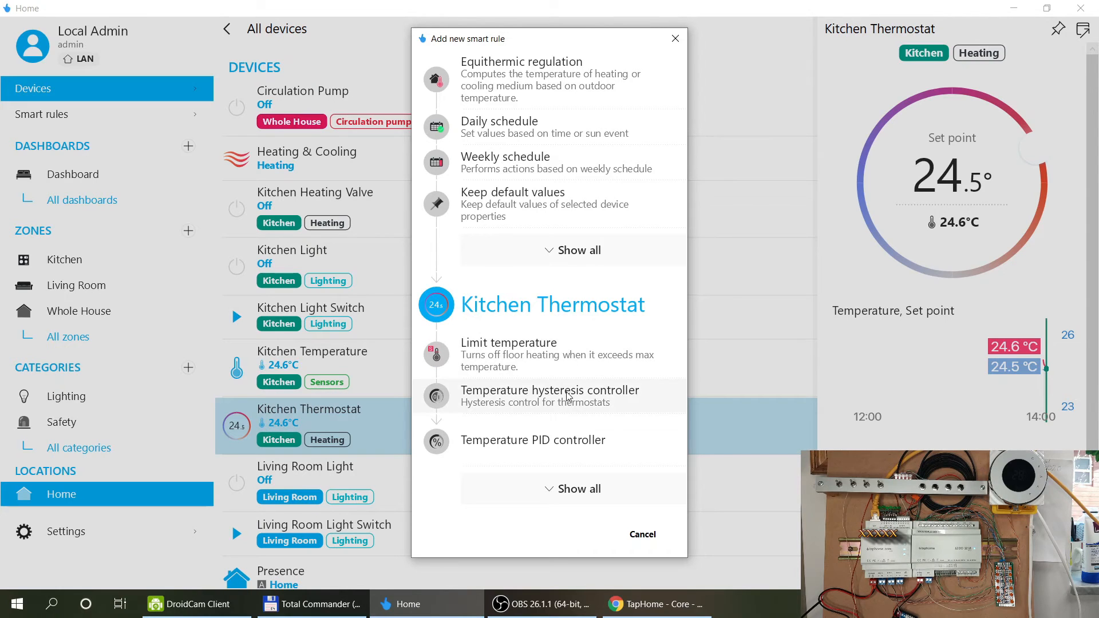
click(579, 488)
scroll(600, 375, down, 1)
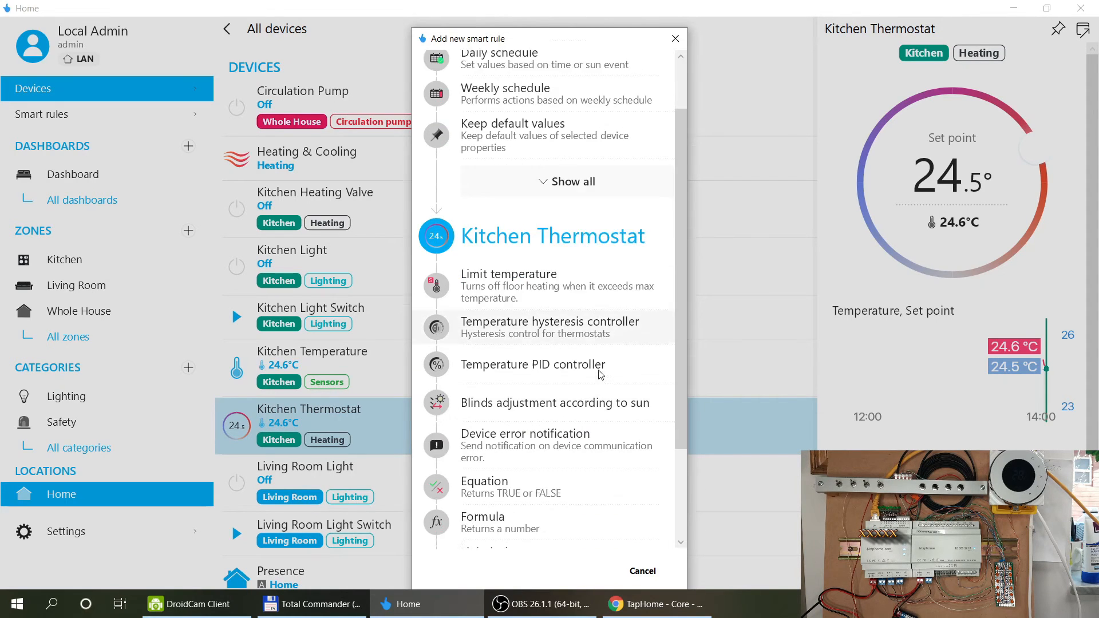
scroll(607, 332, down, 1)
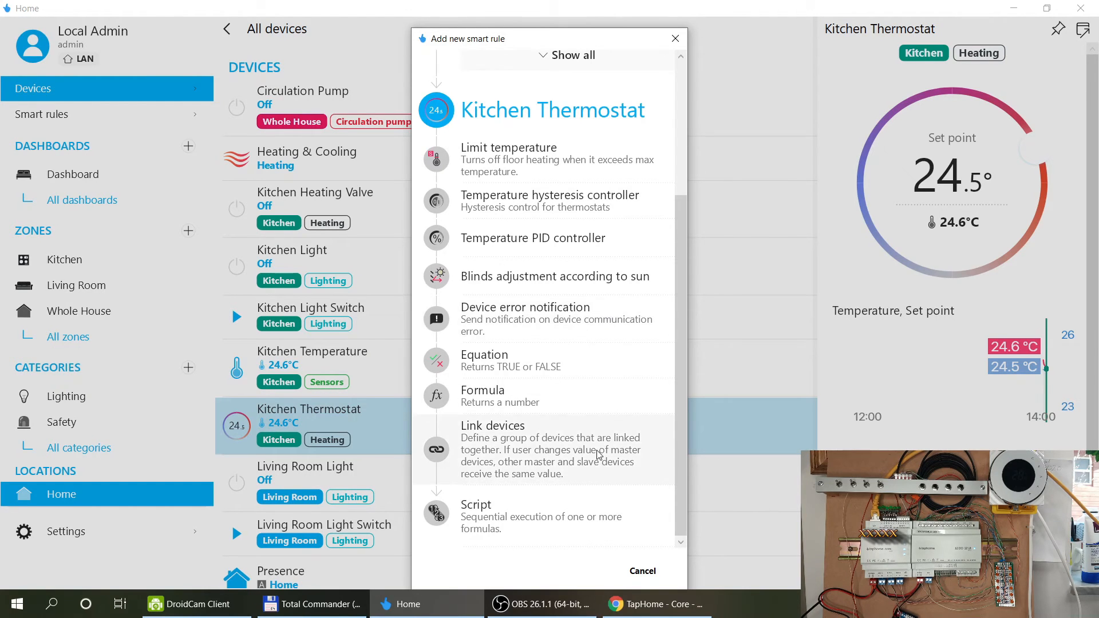
scroll(579, 353, up, 3)
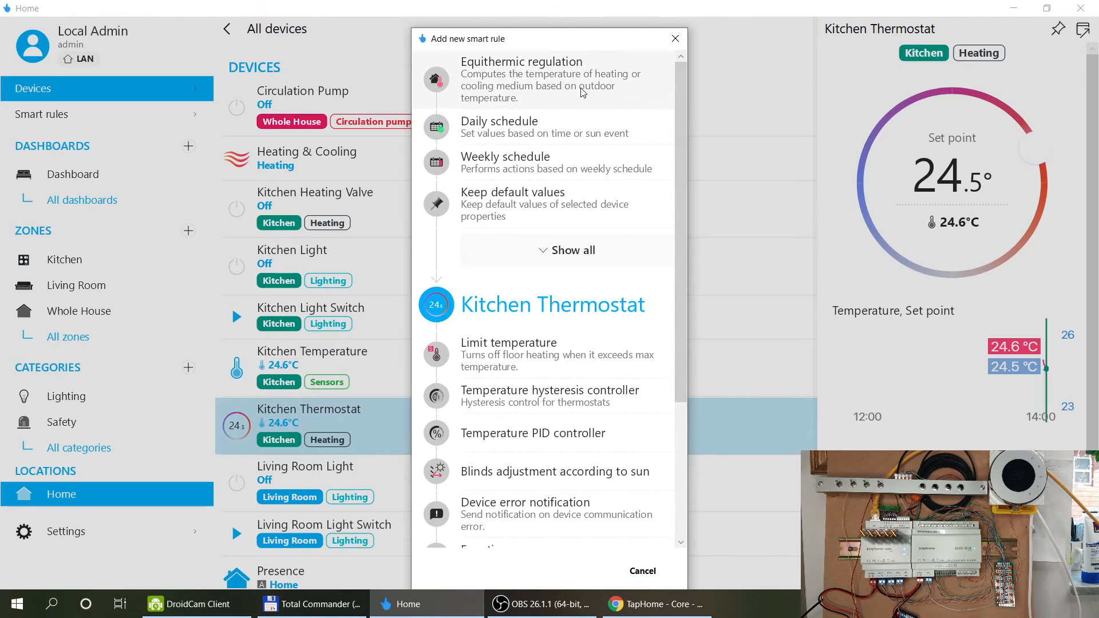
scroll(589, 329, down, 2)
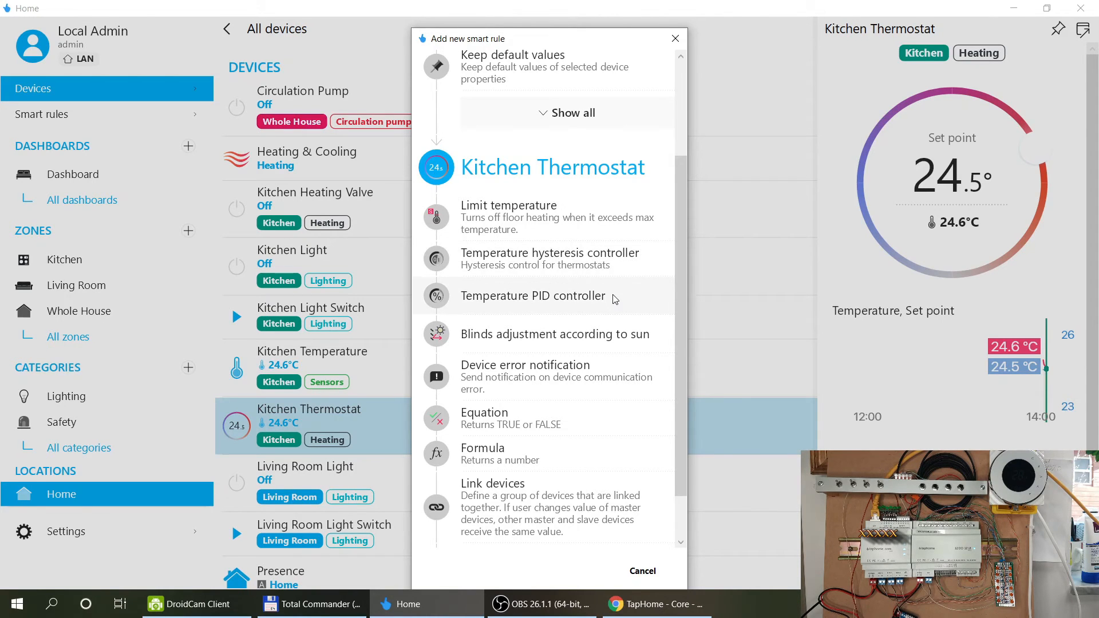
scroll(640, 340, down, 1)
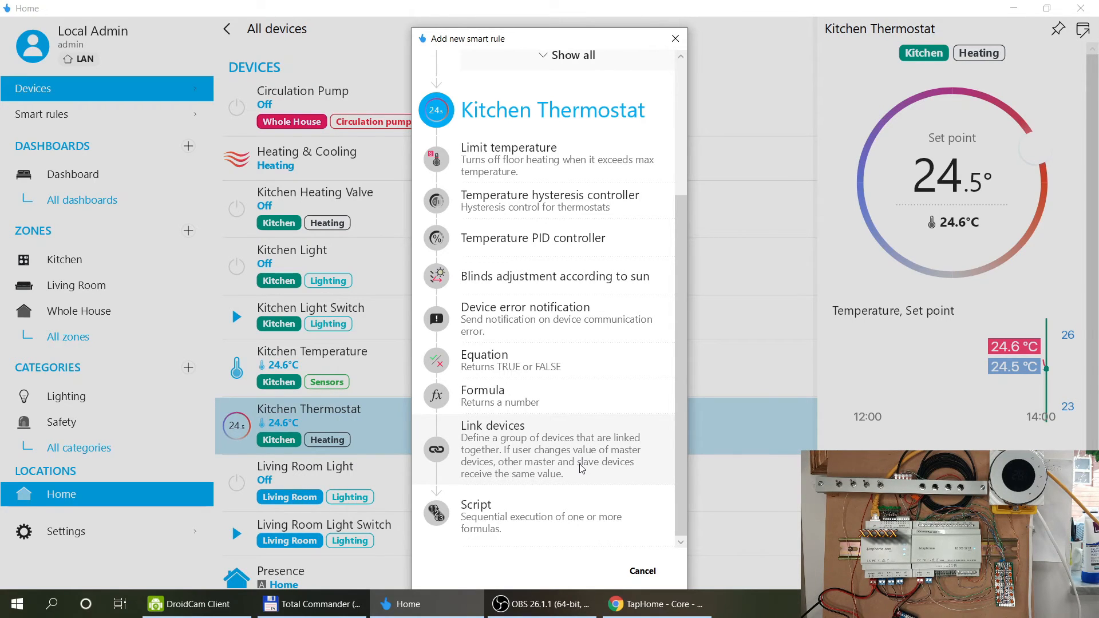
click(510, 527)
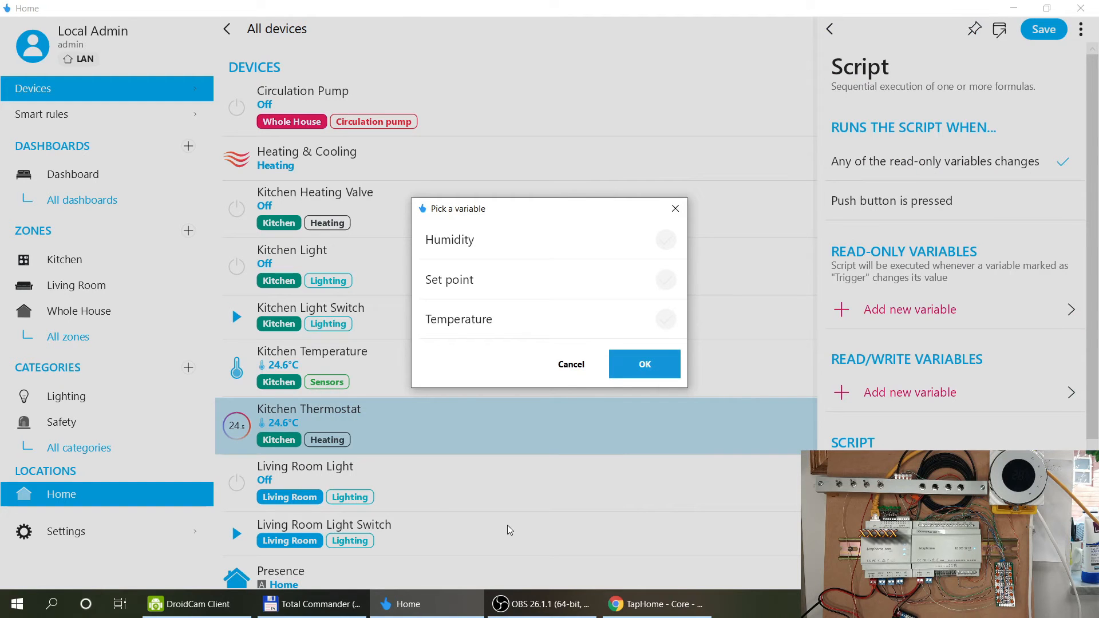
Set the thermostat's Temperature as the script's trigger variable and inspect its options.
click(665, 318)
click(655, 363)
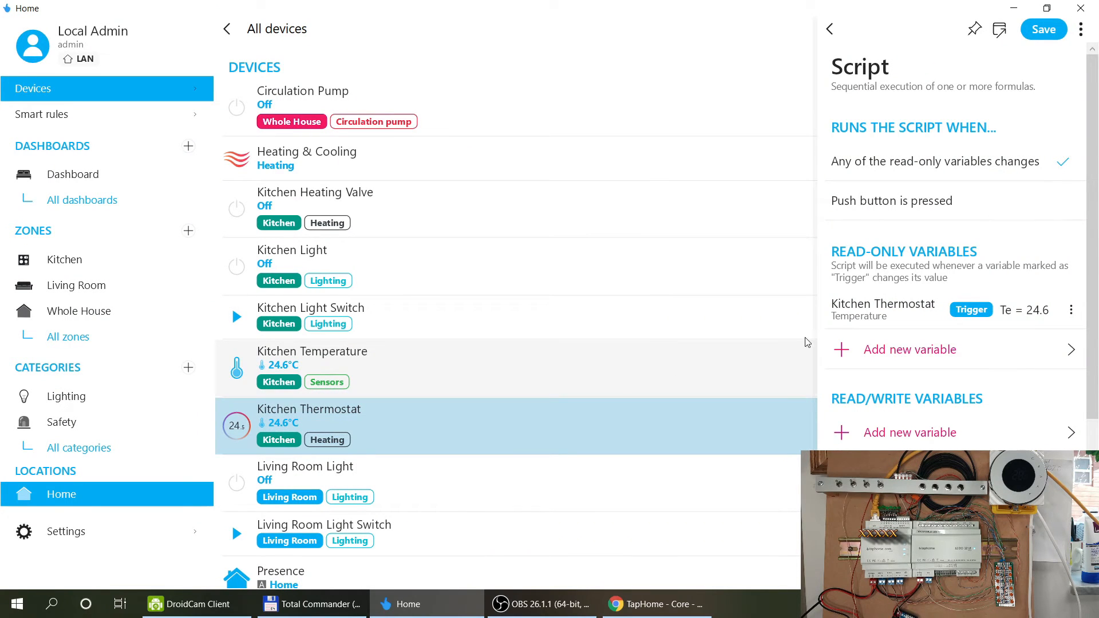
click(1070, 310)
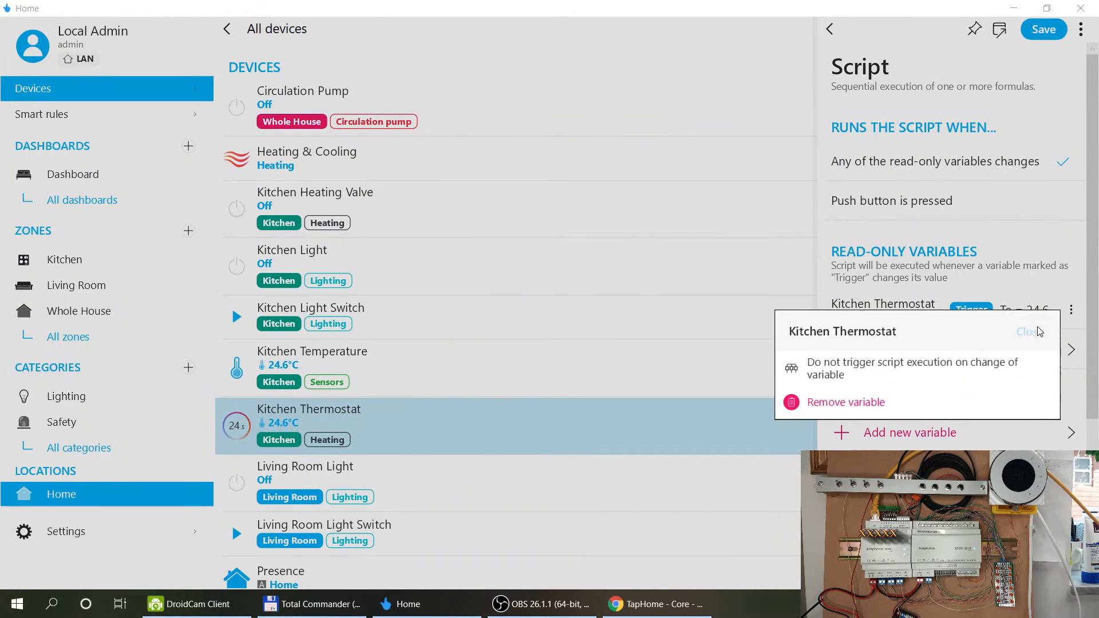
click(1029, 331)
scroll(980, 355, down, 4)
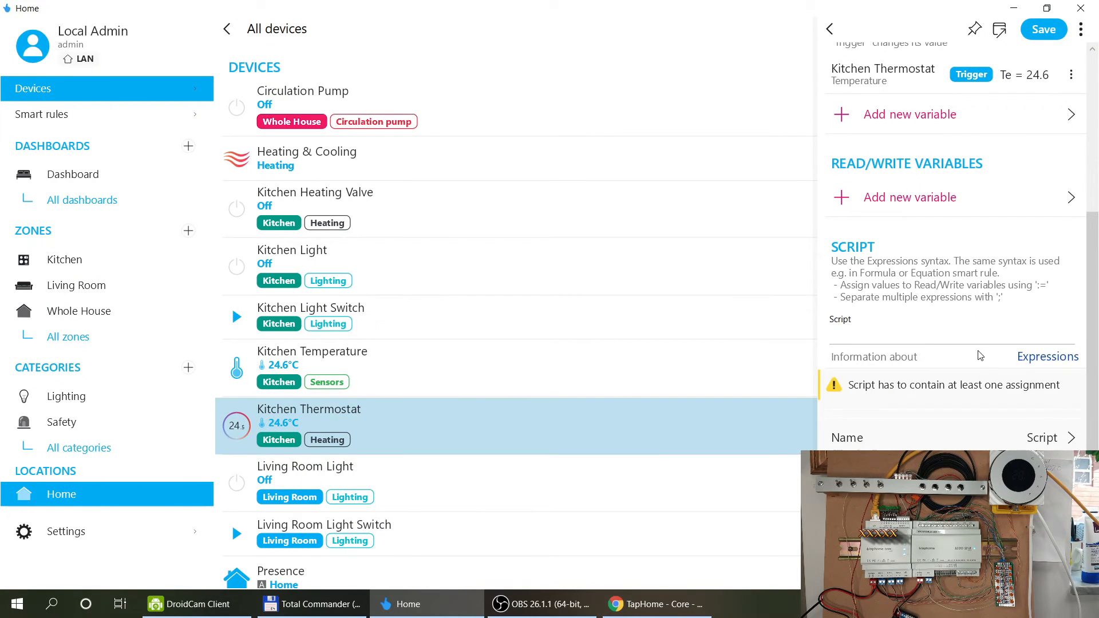
Discard the unsaved script and return to the new smart rule list.
click(829, 29)
click(664, 312)
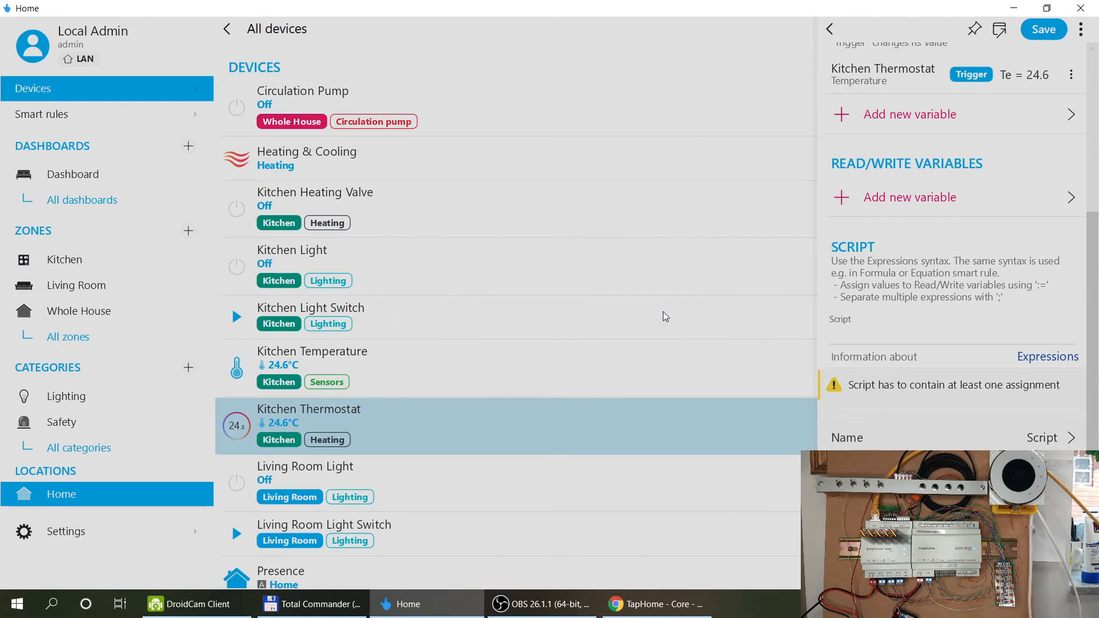
scroll(1006, 359, down, 1)
click(967, 532)
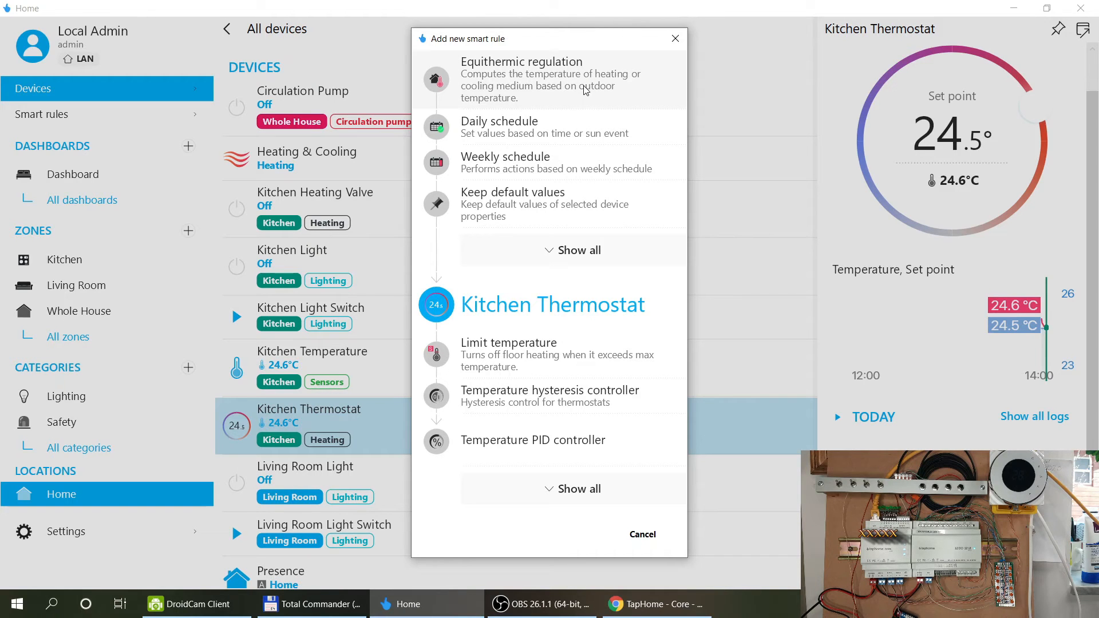
Start a new Equithermic regulation rule and scroll through its settings.
click(585, 90)
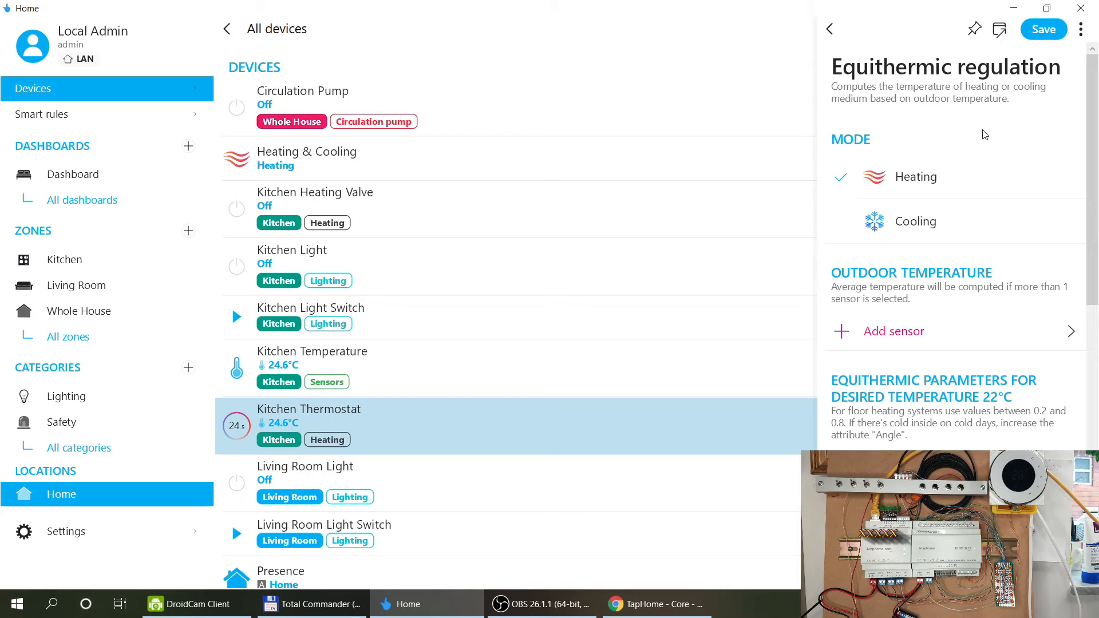
scroll(959, 313, down, 2)
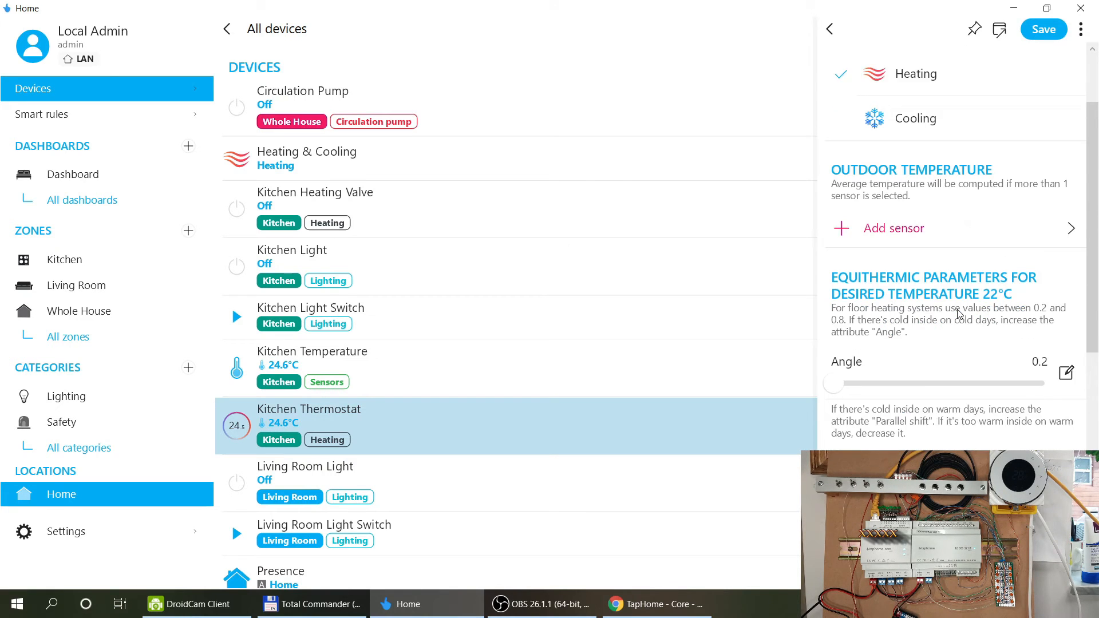
scroll(959, 314, down, 1)
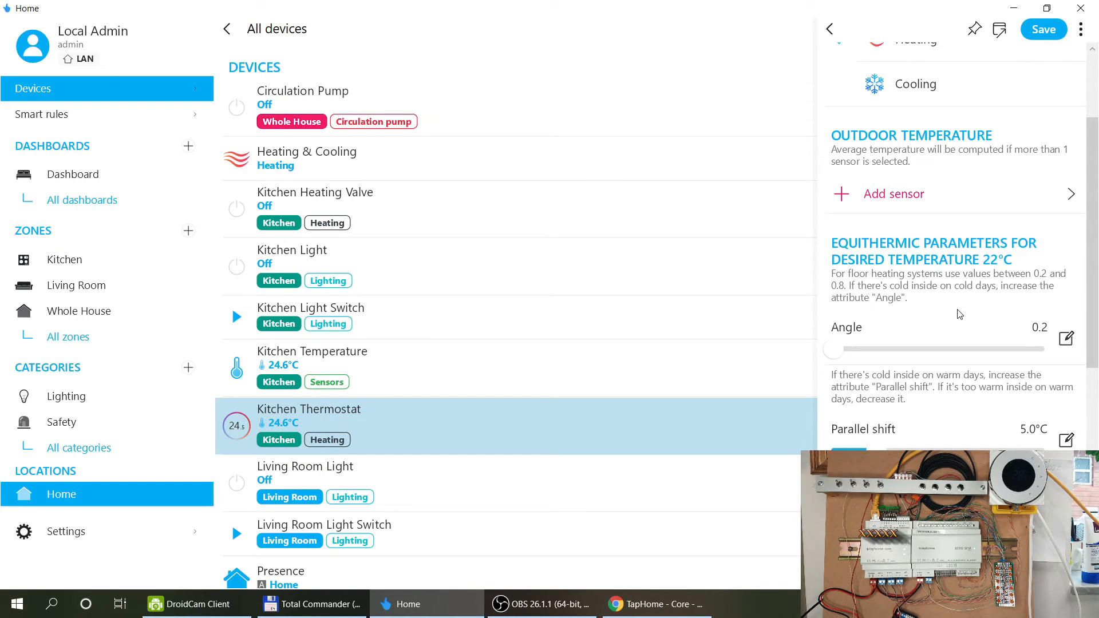
scroll(959, 314, down, 1)
scroll(959, 314, down, 3)
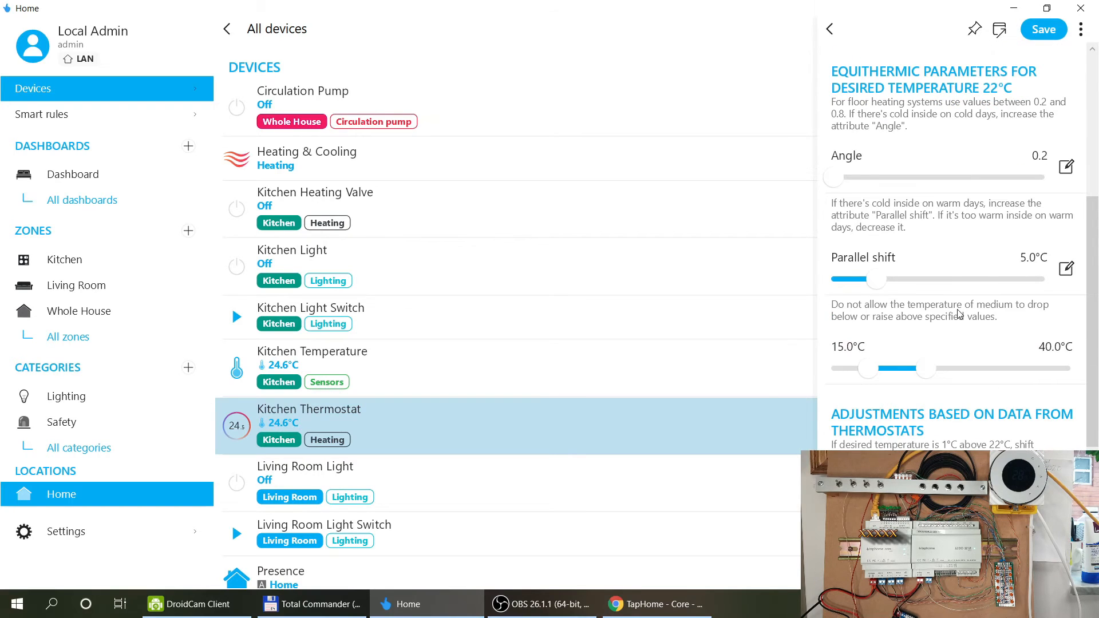
scroll(959, 314, down, 2)
scroll(959, 314, down, 3)
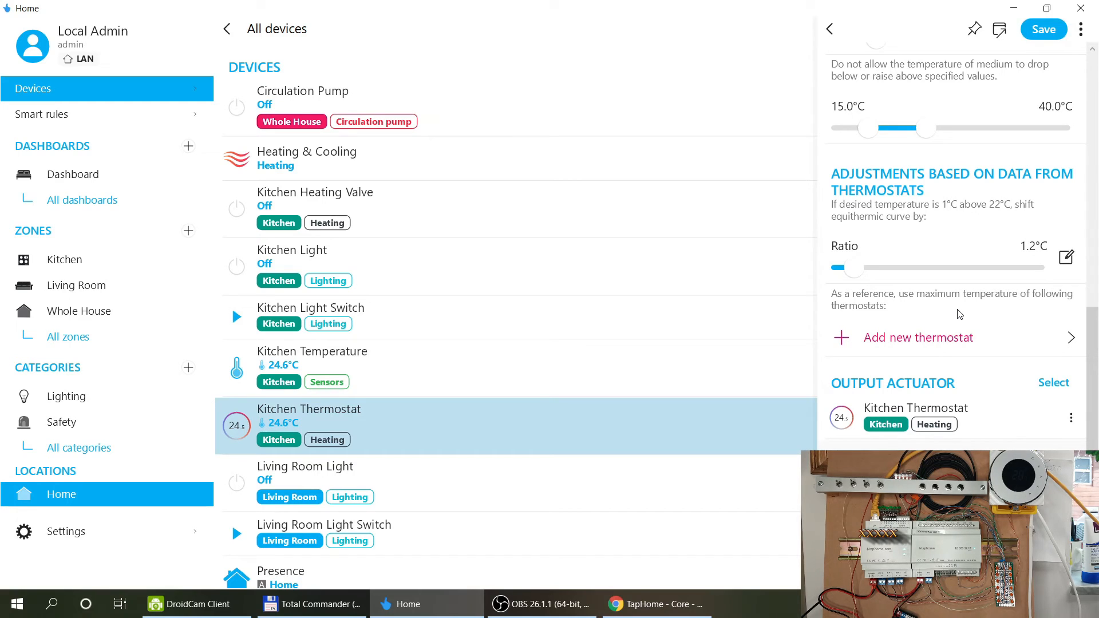
scroll(959, 313, down, 1)
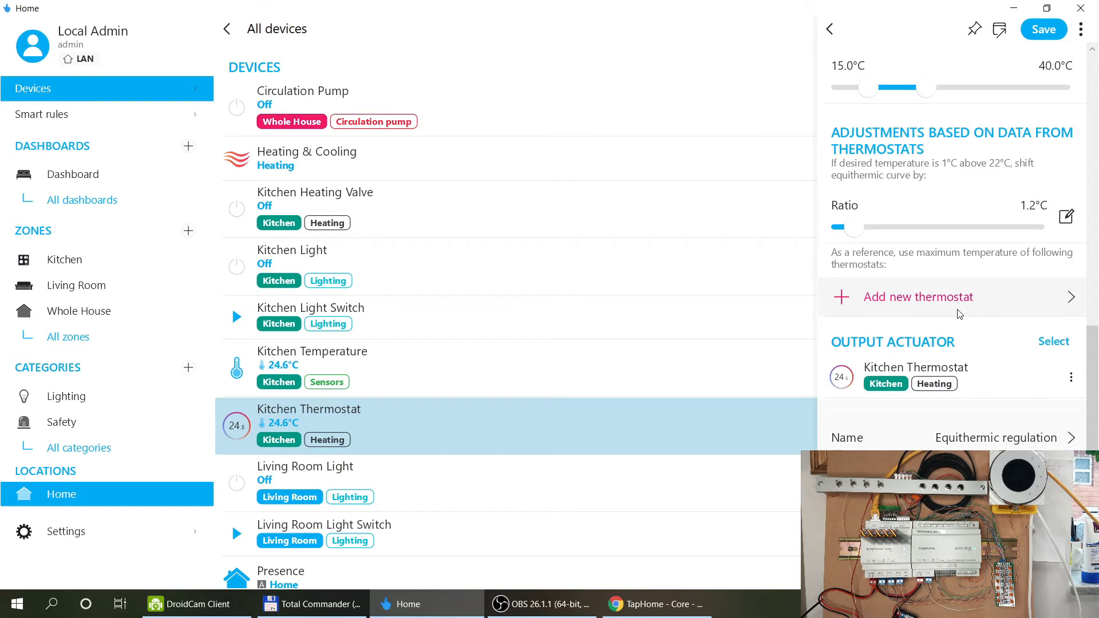
scroll(959, 314, up, 10)
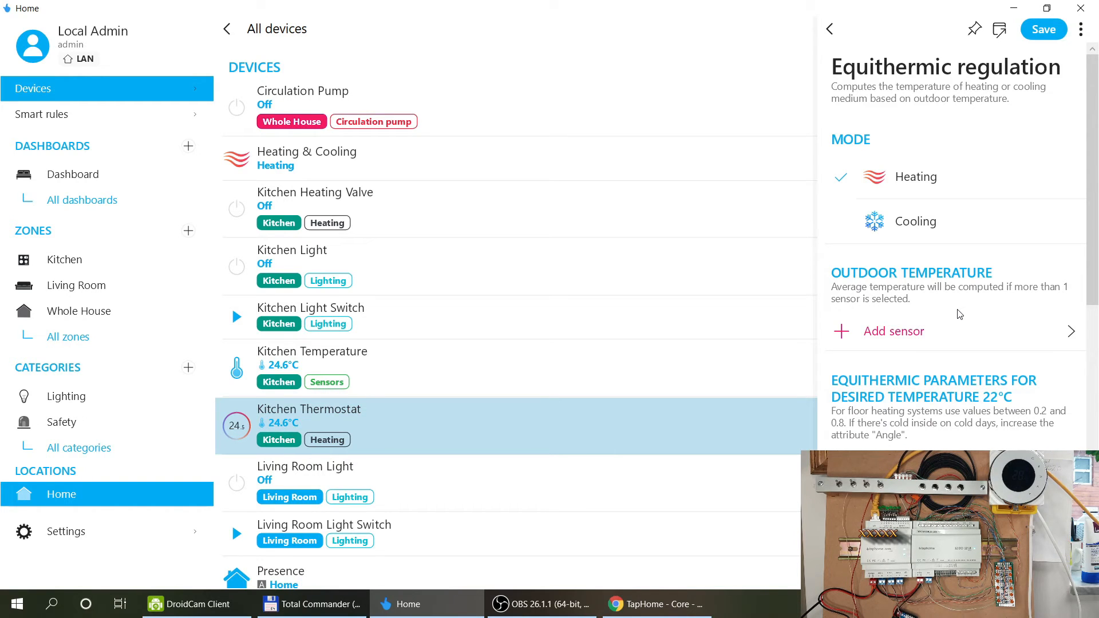
scroll(959, 313, down, 2)
scroll(959, 314, down, 2)
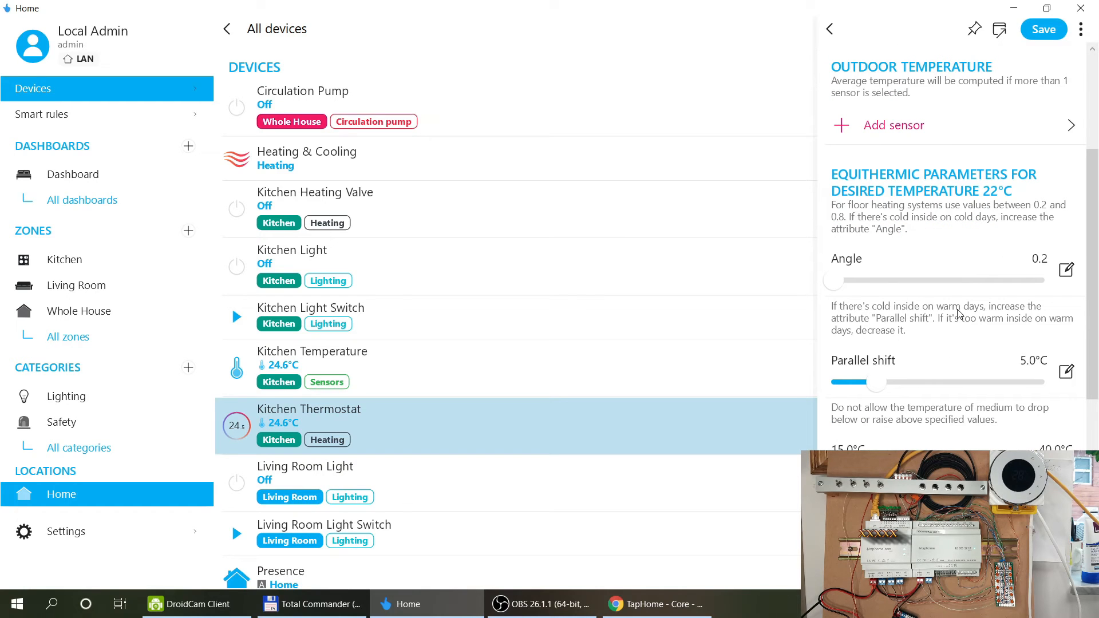
Check the Angle value stays 0.2, then leave and discard the unsaved rule.
click(1066, 270)
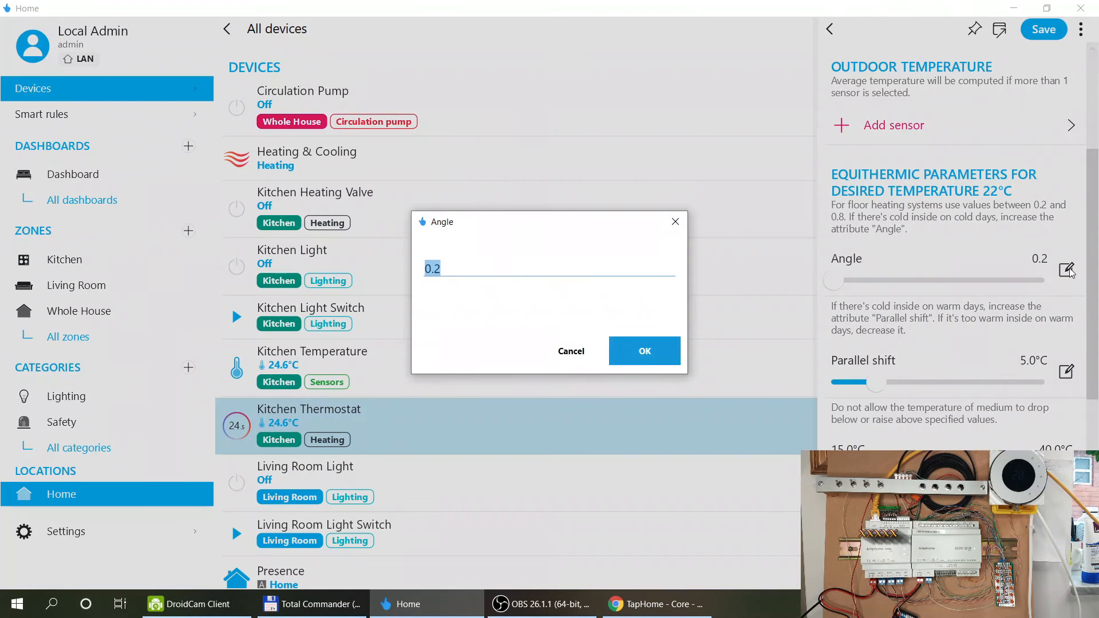
click(571, 350)
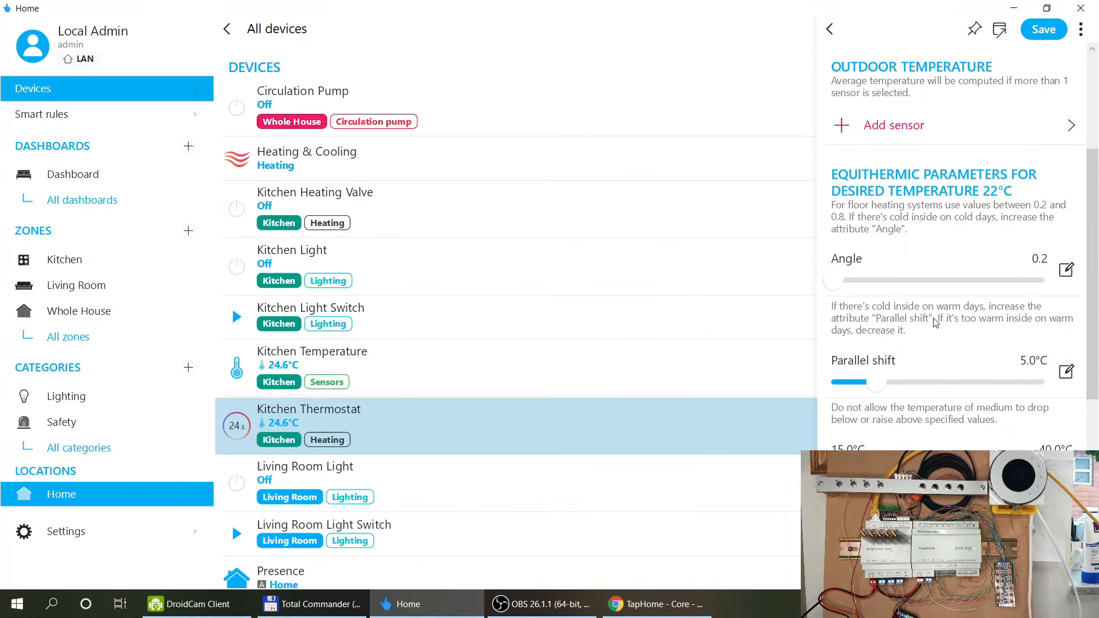
scroll(934, 322, down, 2)
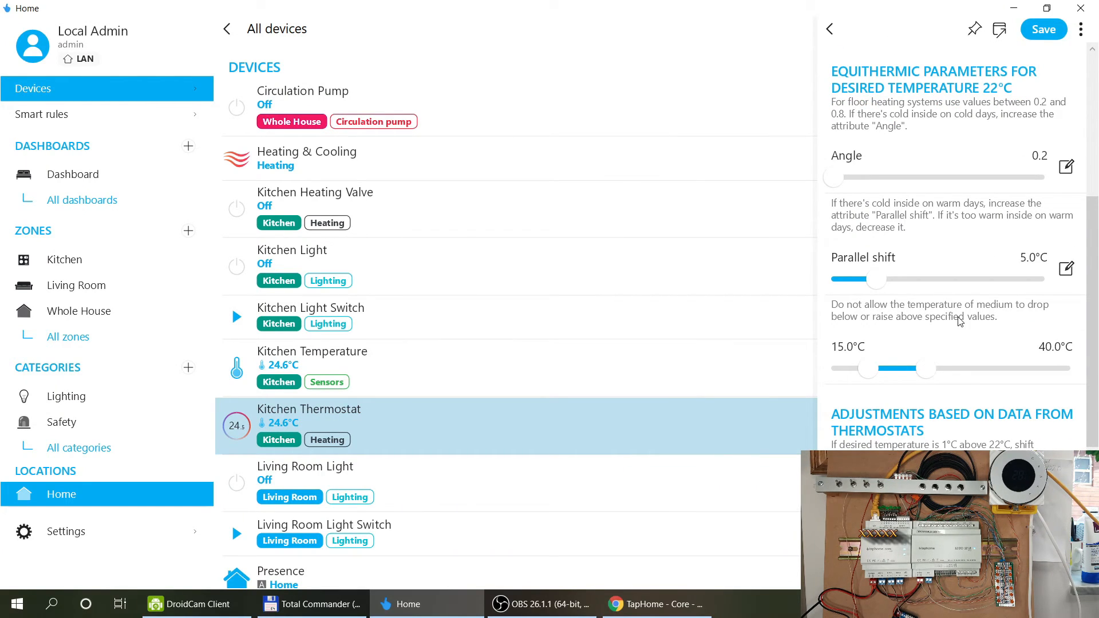
scroll(959, 321, down, 2)
scroll(960, 322, down, 2)
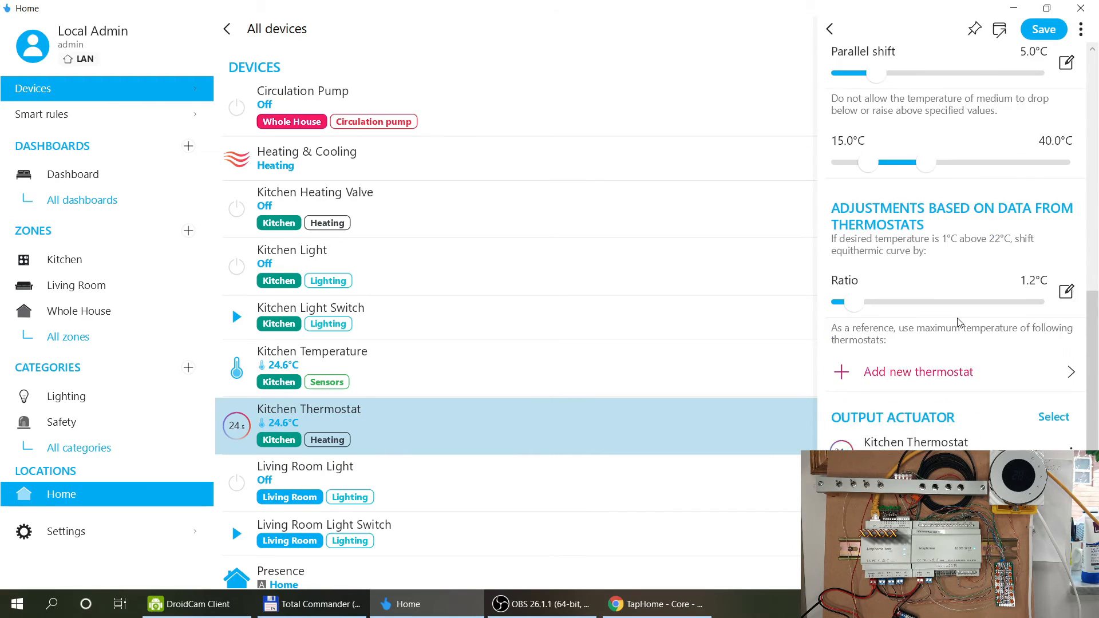
scroll(959, 322, down, 1)
scroll(960, 322, down, 1)
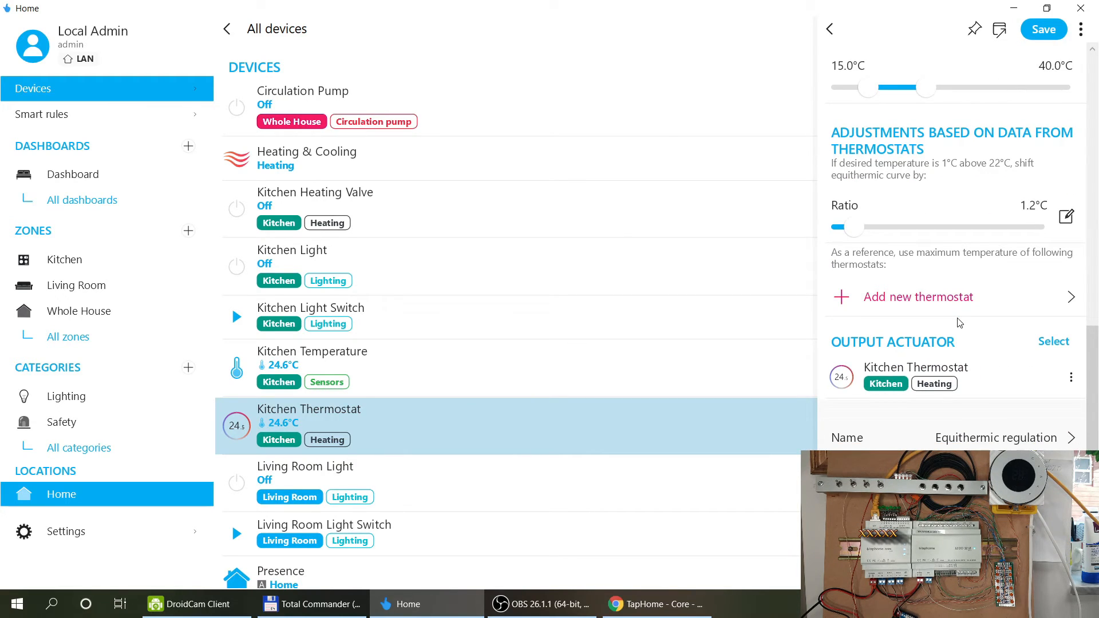
click(829, 28)
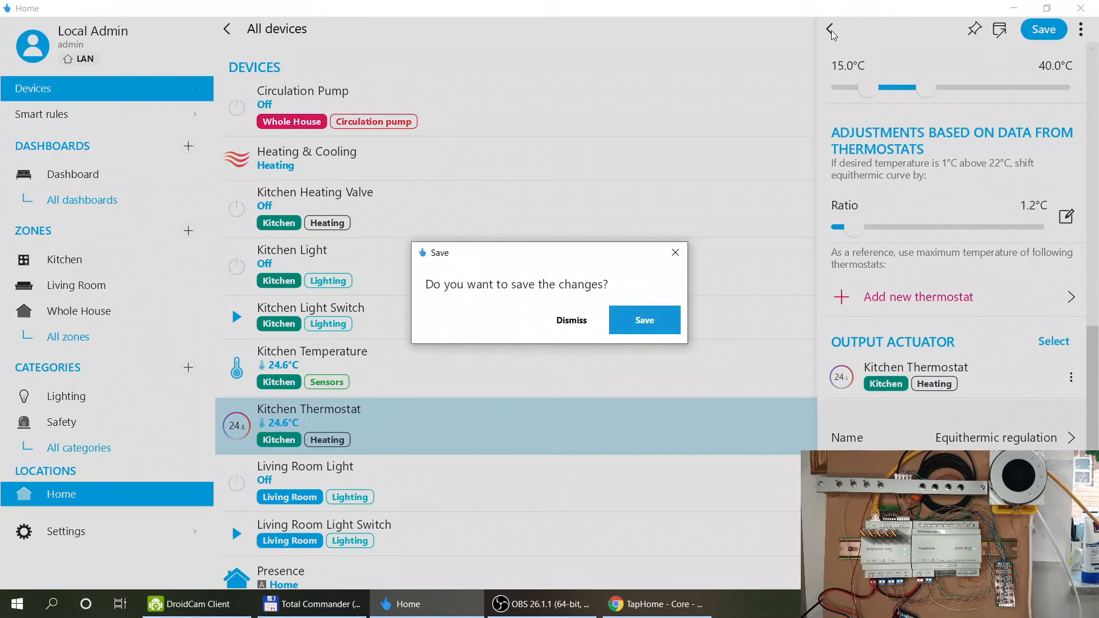
click(572, 322)
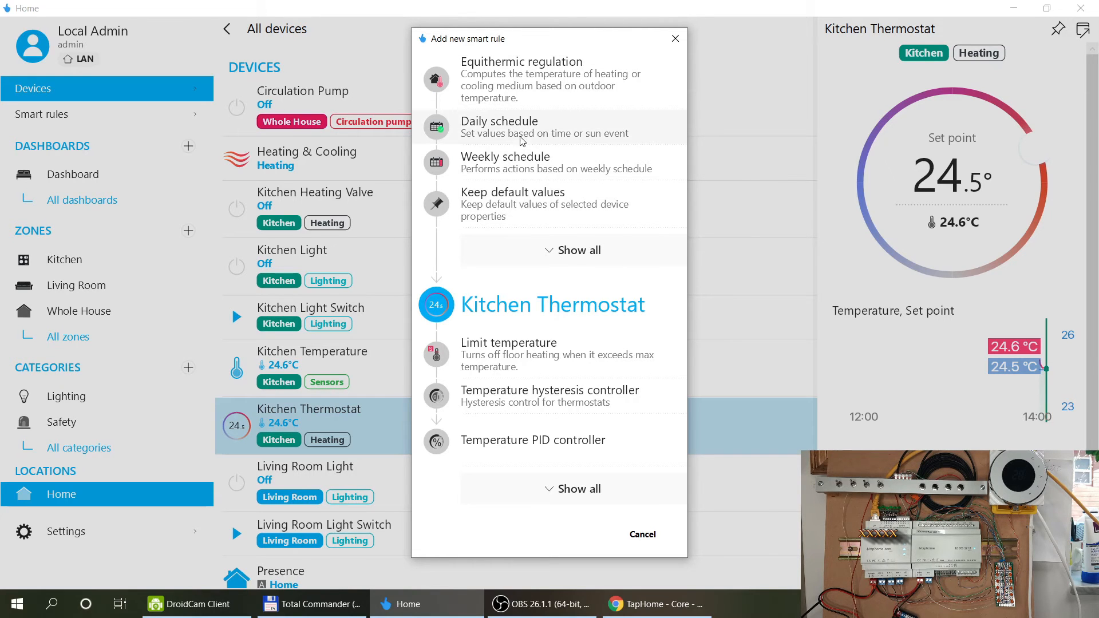
Preview a Daily schedule rule, discard it unsaved, and return to the new smart rule chooser.
click(487, 131)
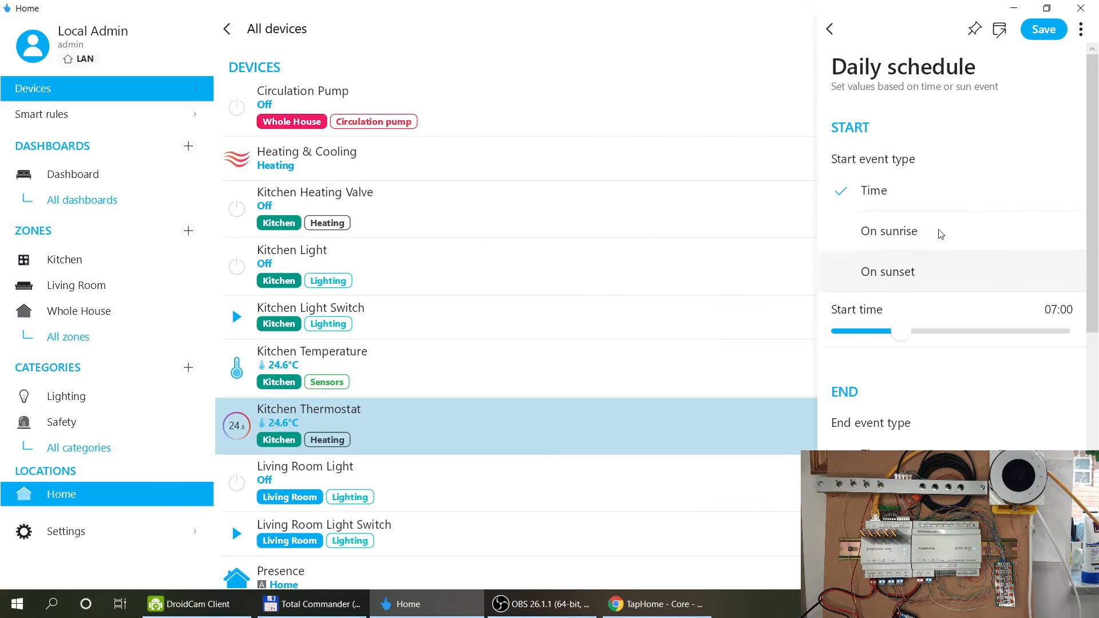
scroll(941, 358, down, 8)
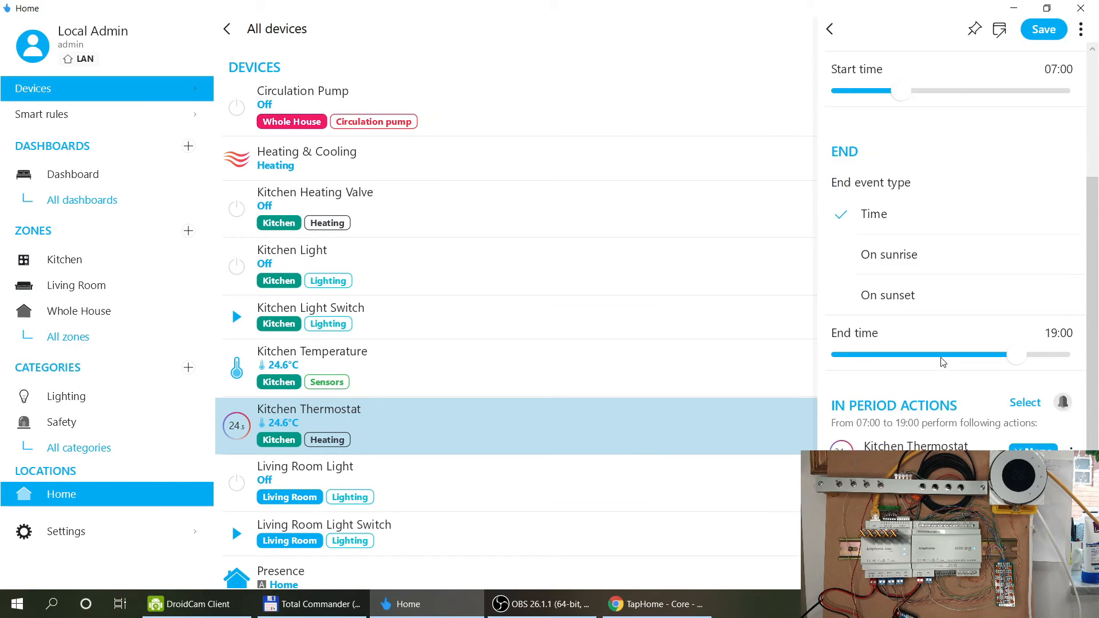
click(834, 32)
click(570, 312)
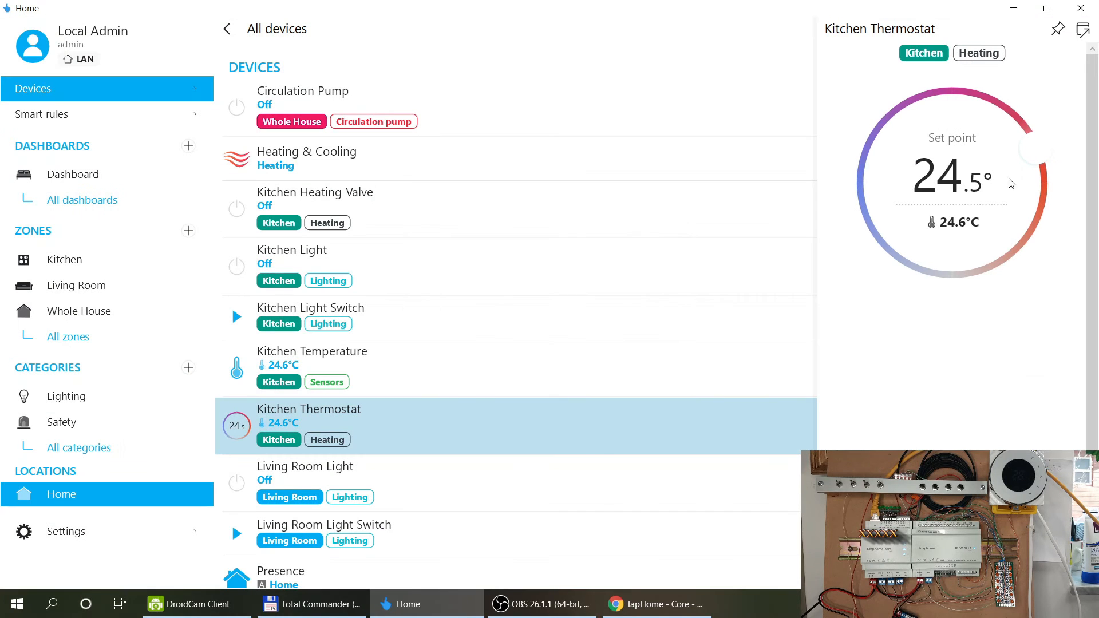
click(915, 492)
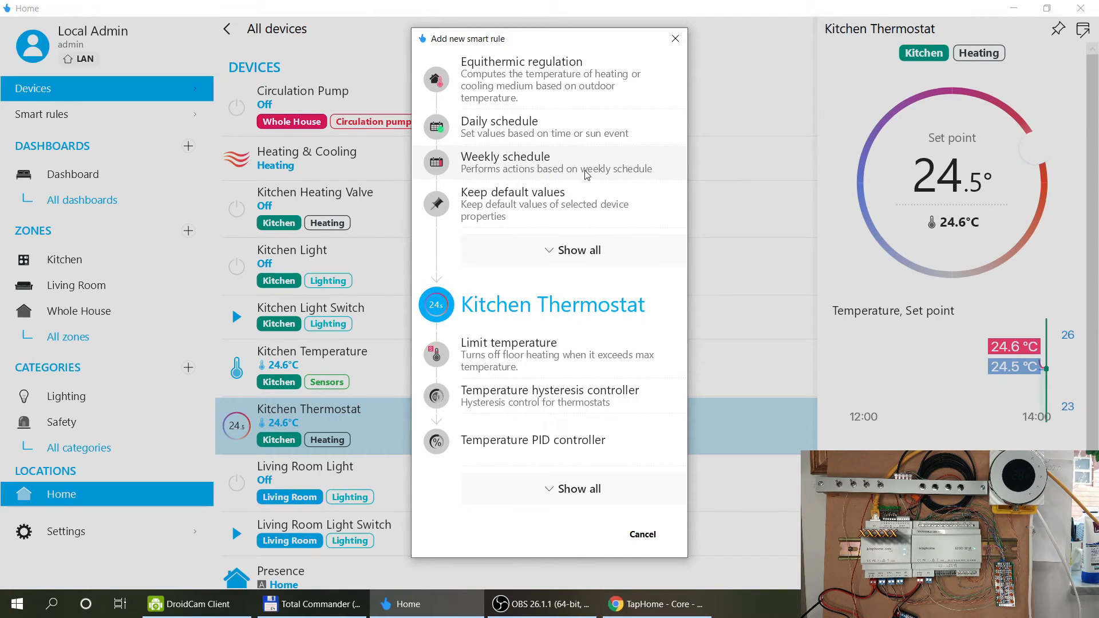
Create a Temperature hysteresis controller with a ±0.5°C range and Fixed heating mode.
click(598, 404)
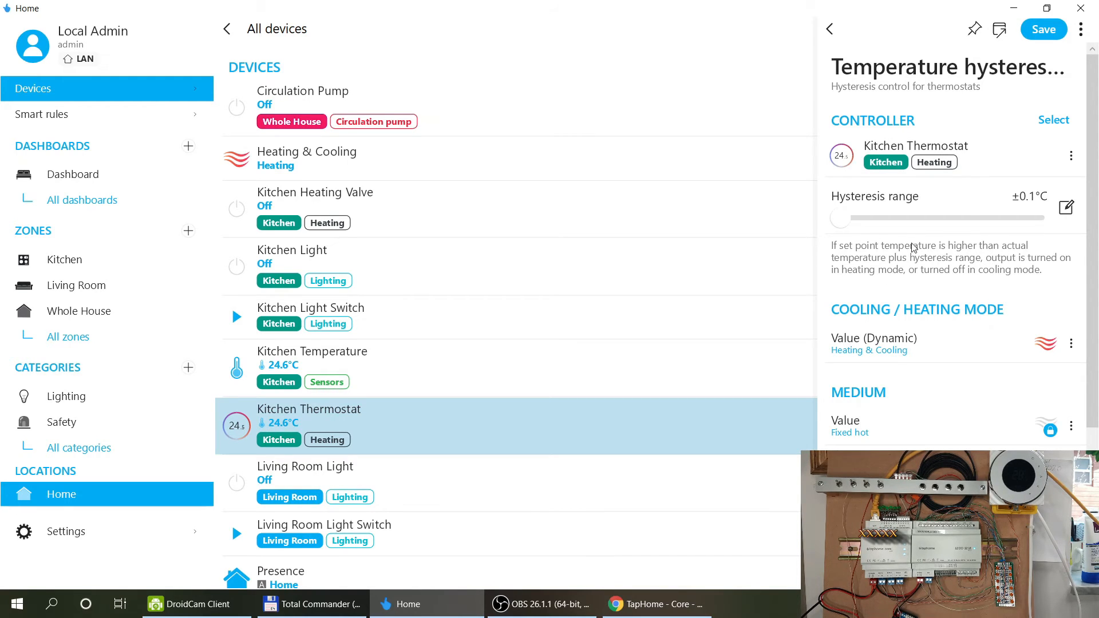
drag(840, 219, 867, 222)
scroll(948, 274, down, 3)
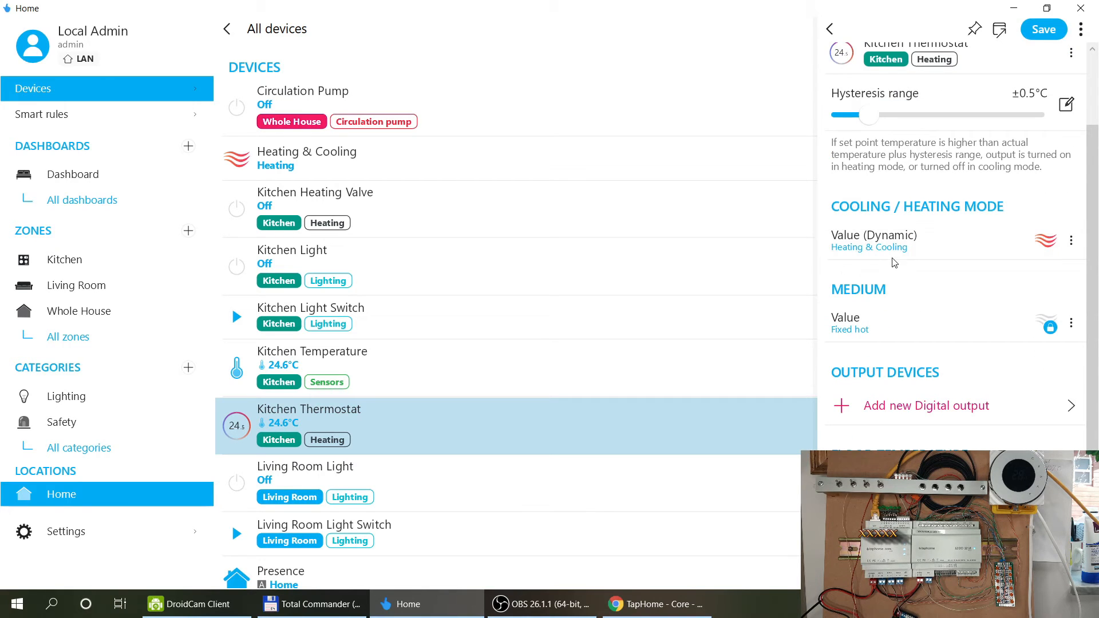
click(909, 246)
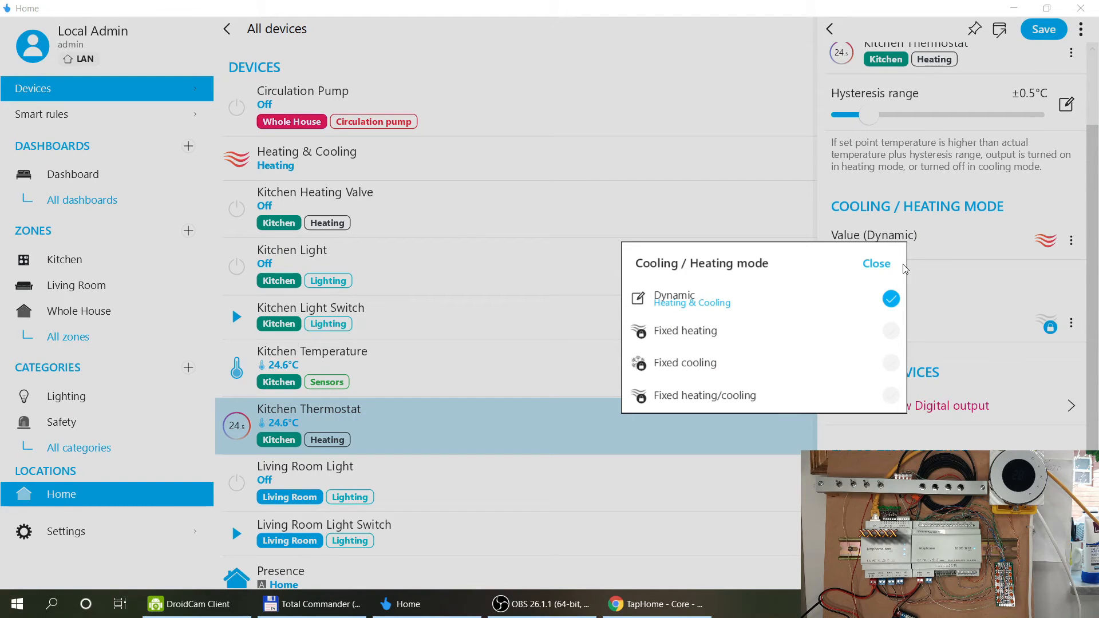
click(893, 331)
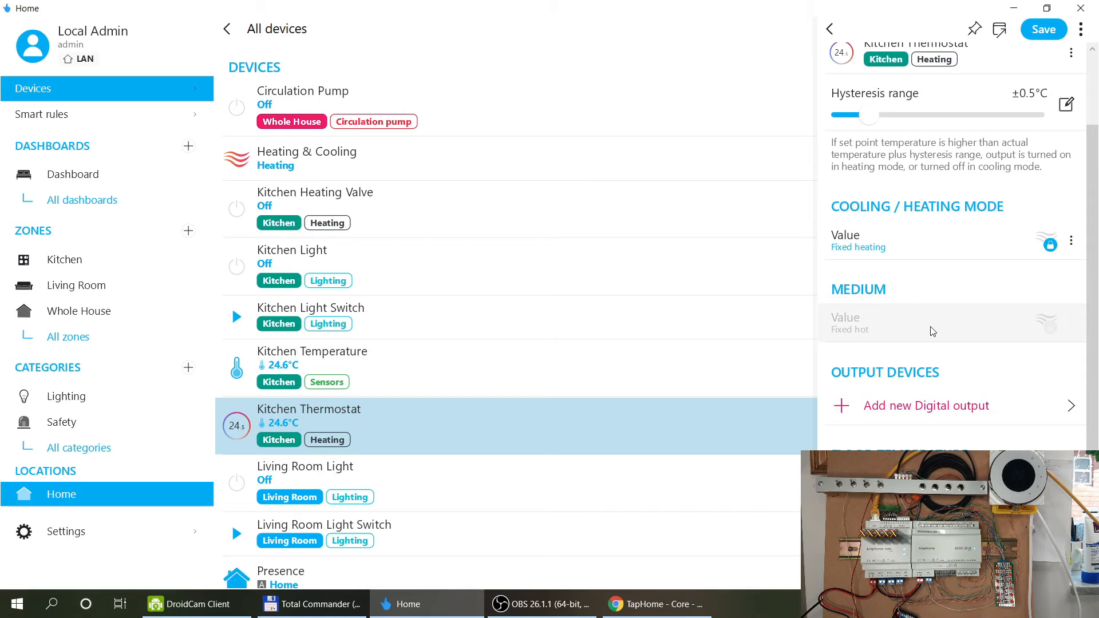
scroll(931, 331, down, 2)
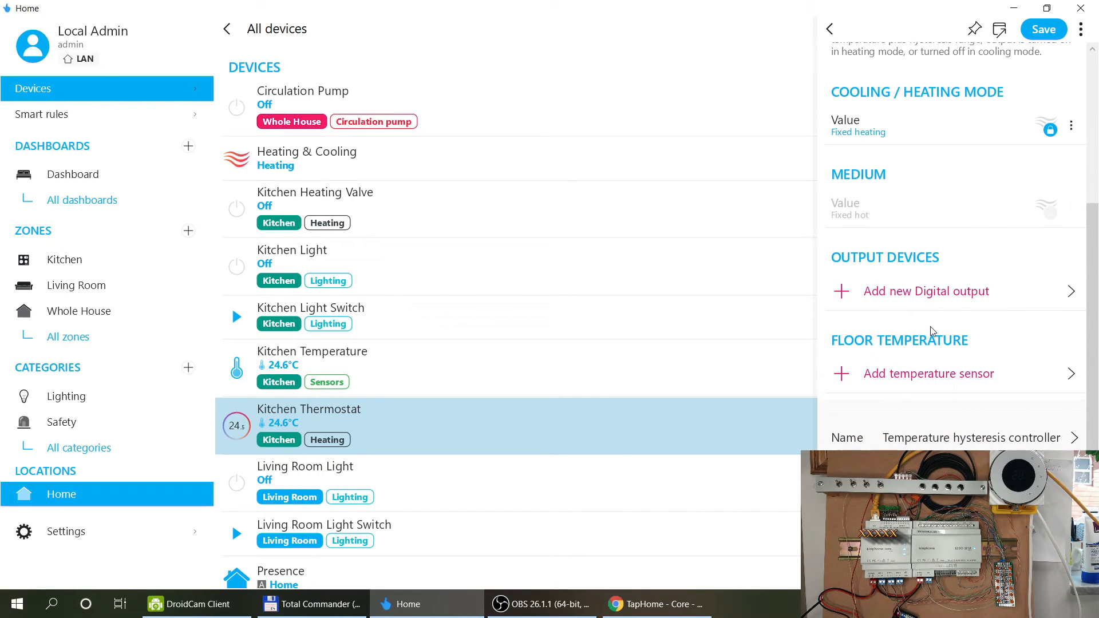
click(888, 295)
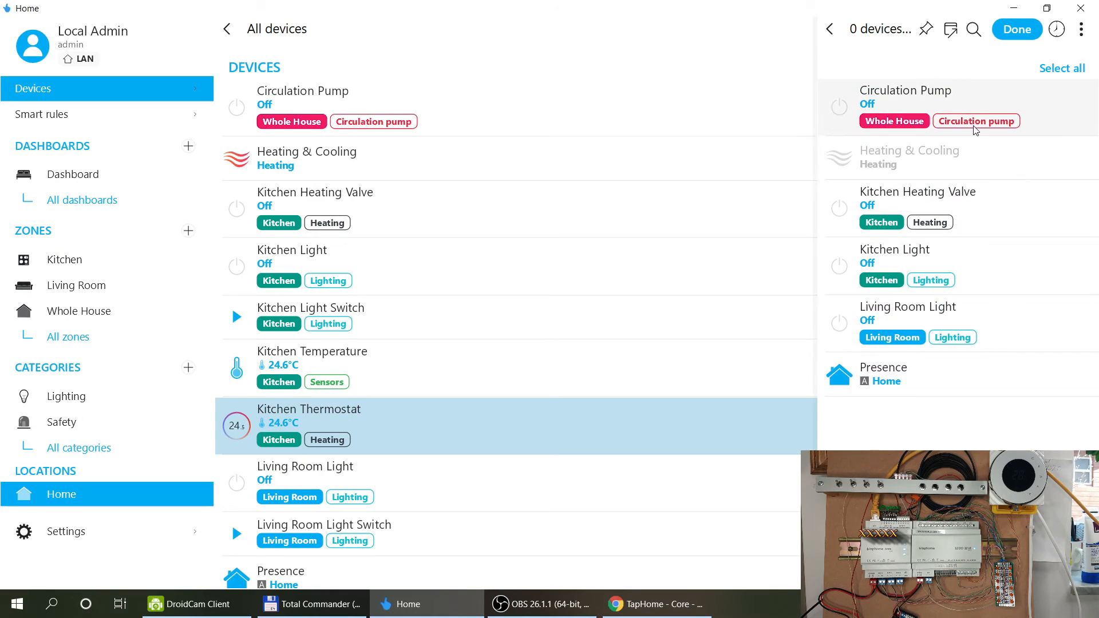
Set Kitchen Heating Valve as the controller's digital output device.
click(980, 210)
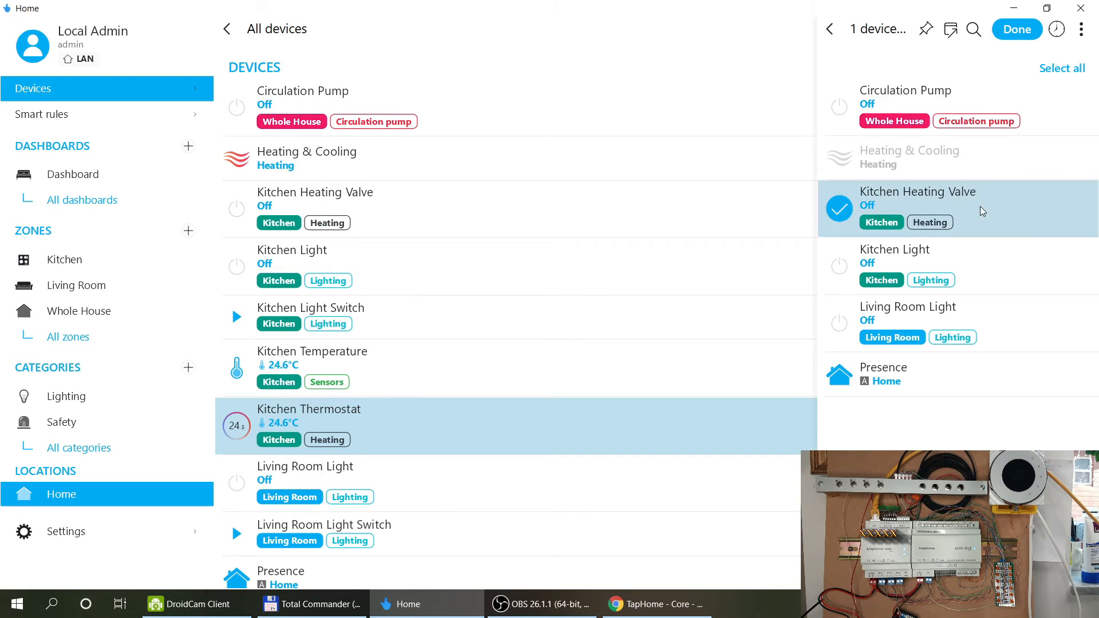
click(1033, 35)
scroll(937, 279, down, 5)
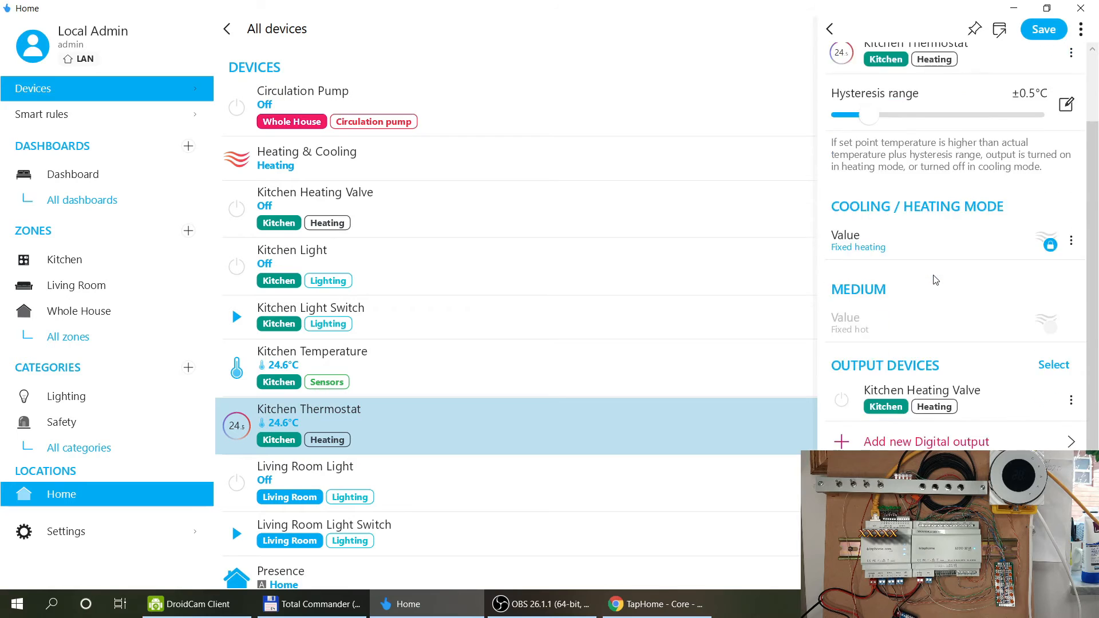
scroll(934, 279, down, 1)
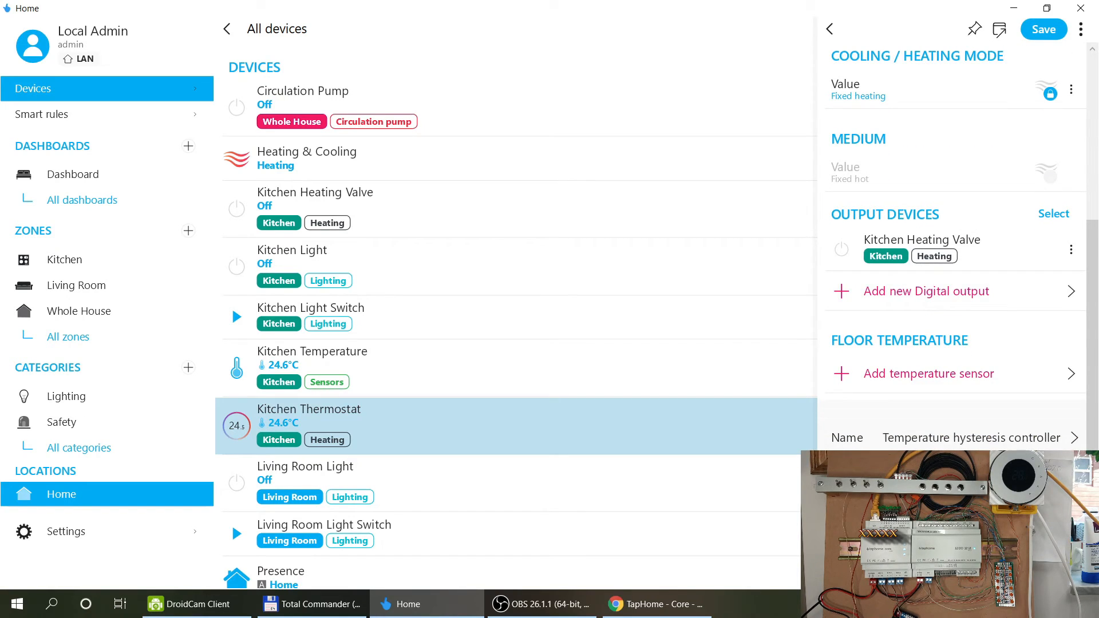
Name the controller 'Kitchen Heating Valve Controller' and save it.
click(959, 438)
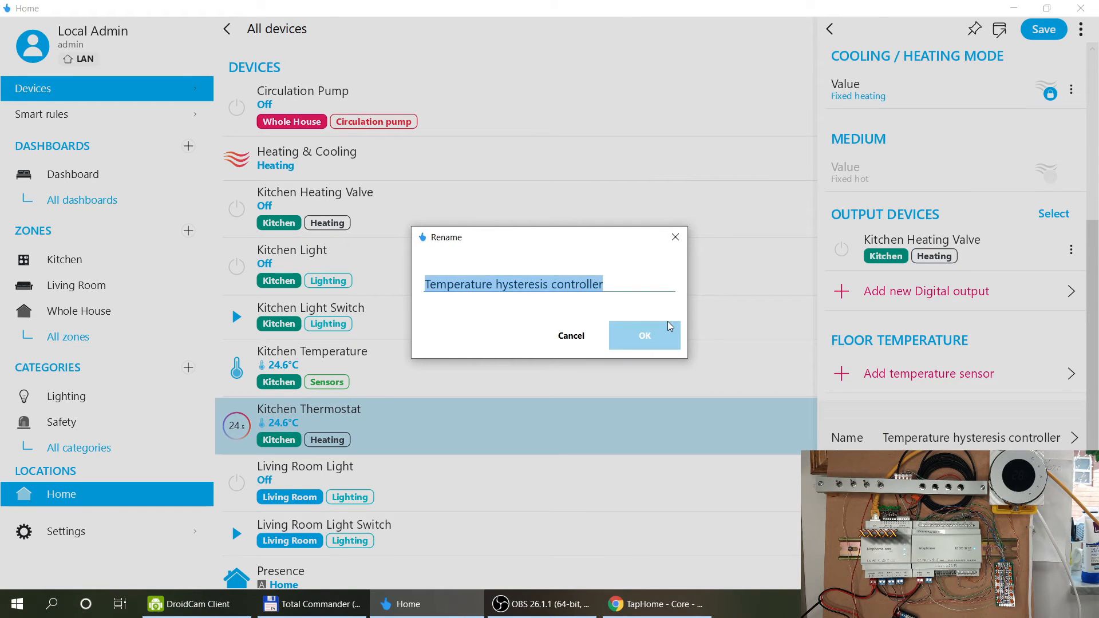
text(Kitchen Heating Valuve)
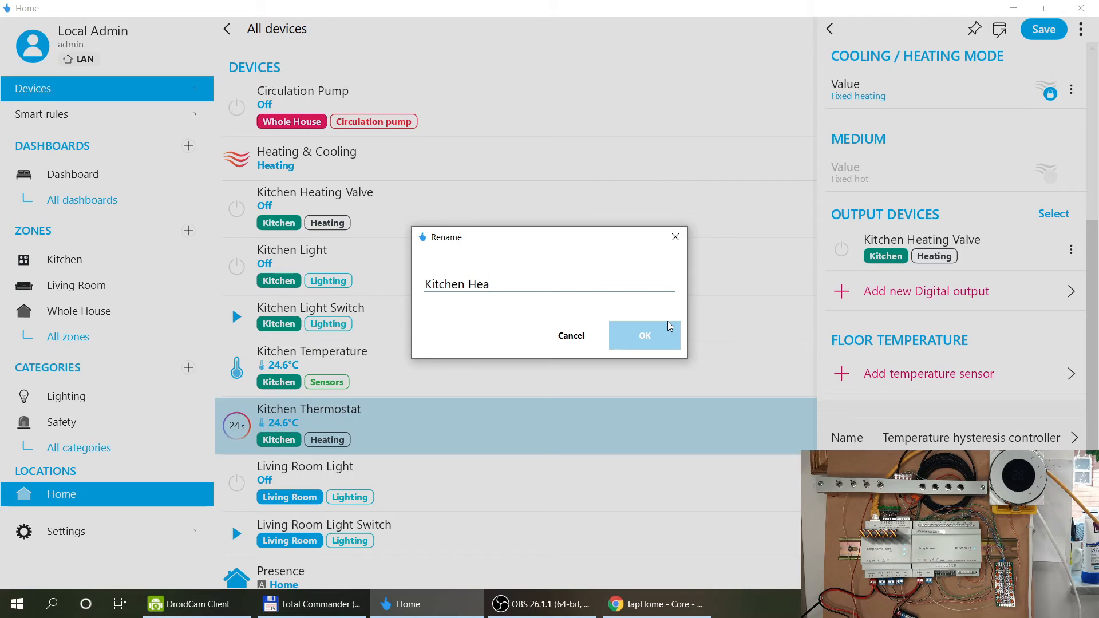
key(BackSpace)
key(BackSpace)
key(BackSpace)
text(ve Controller)
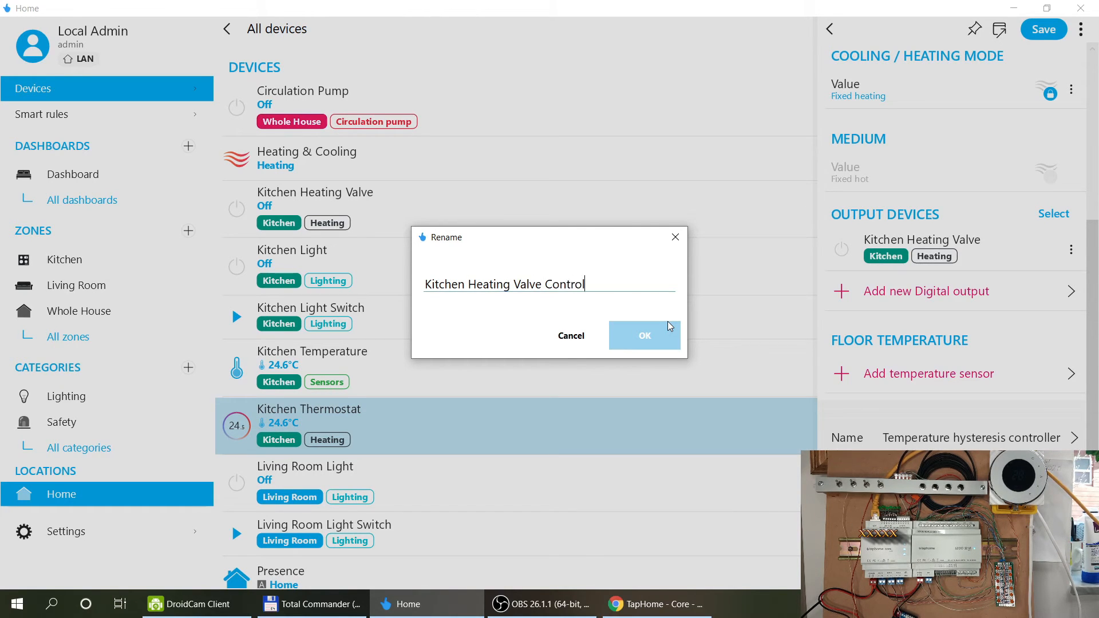
click(651, 343)
click(1044, 30)
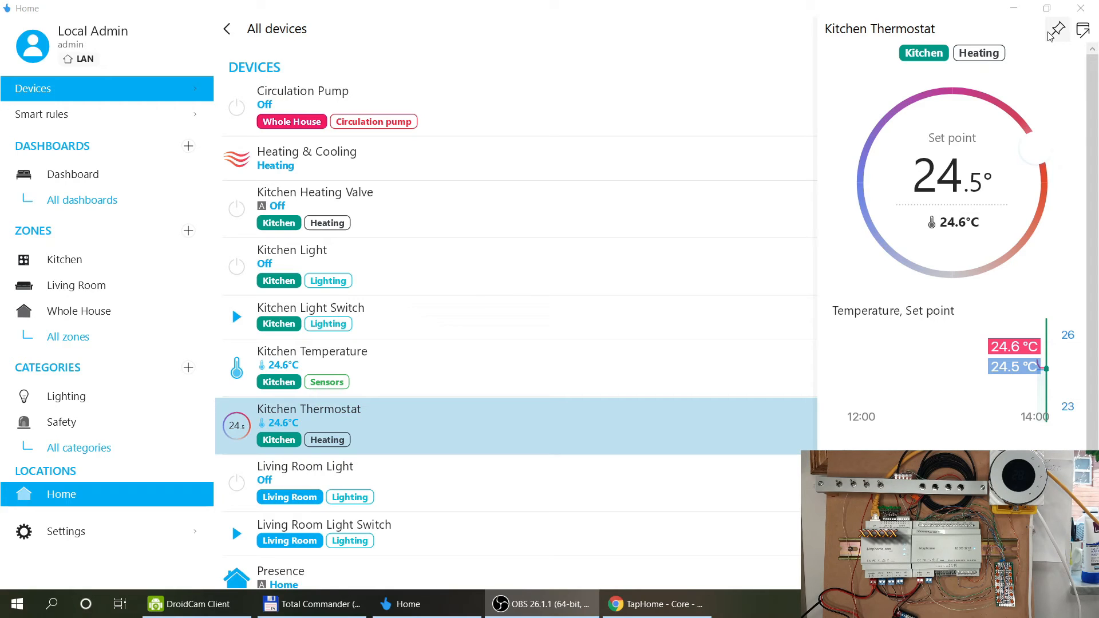
Raise the Kitchen Thermostat set point to 27.0° to switch the valve on, then lower it to 23.0°.
drag(1044, 142, 1036, 259)
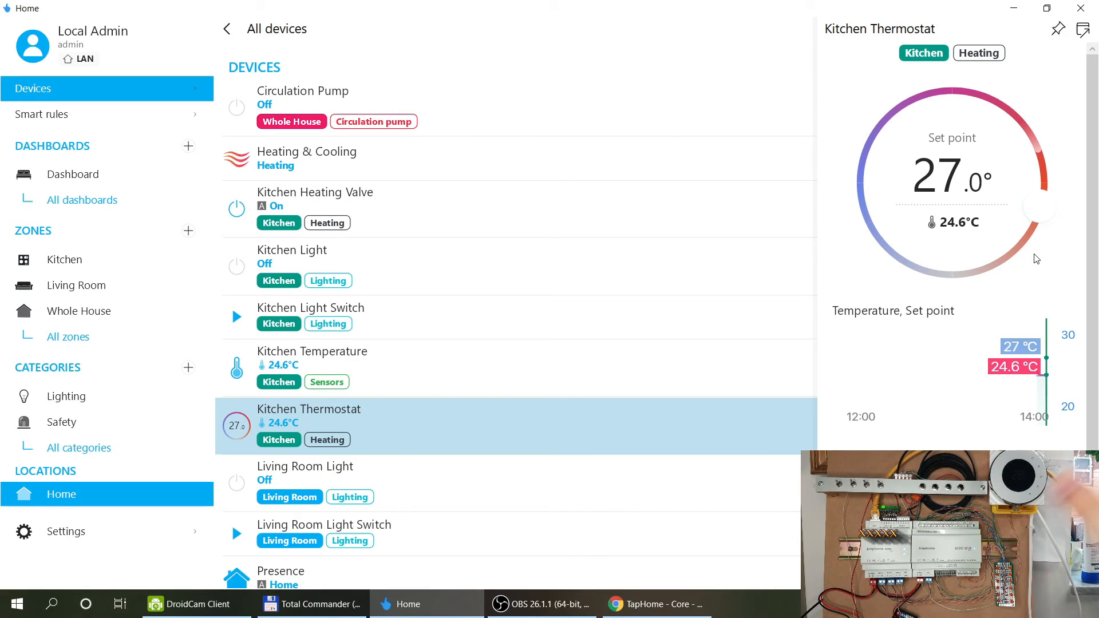
drag(1040, 213, 1020, 116)
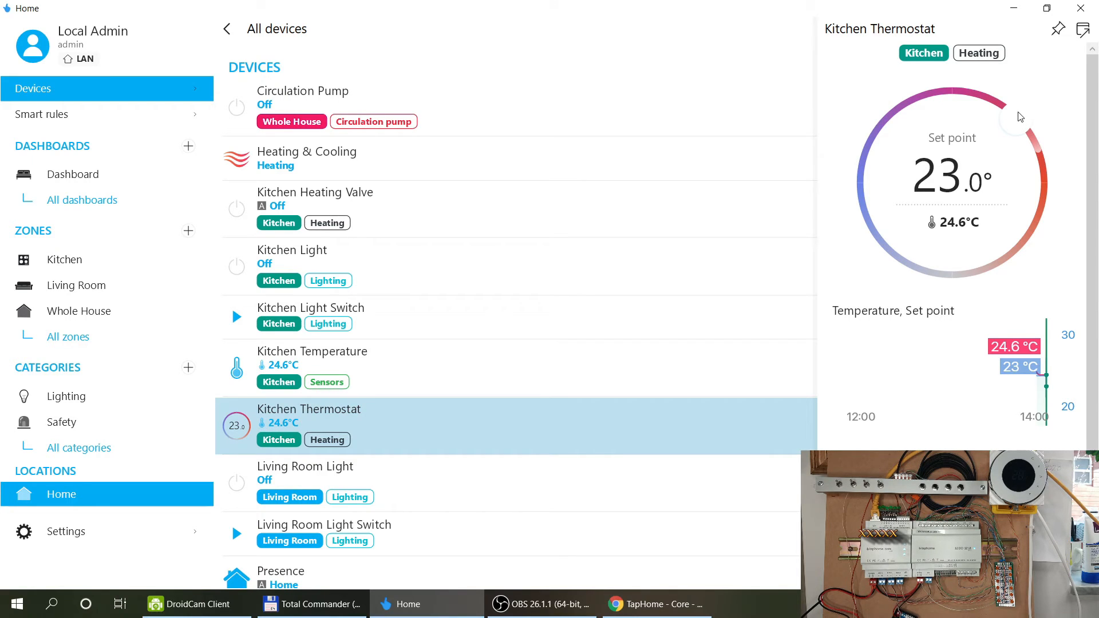
scroll(1094, 267, down, 1)
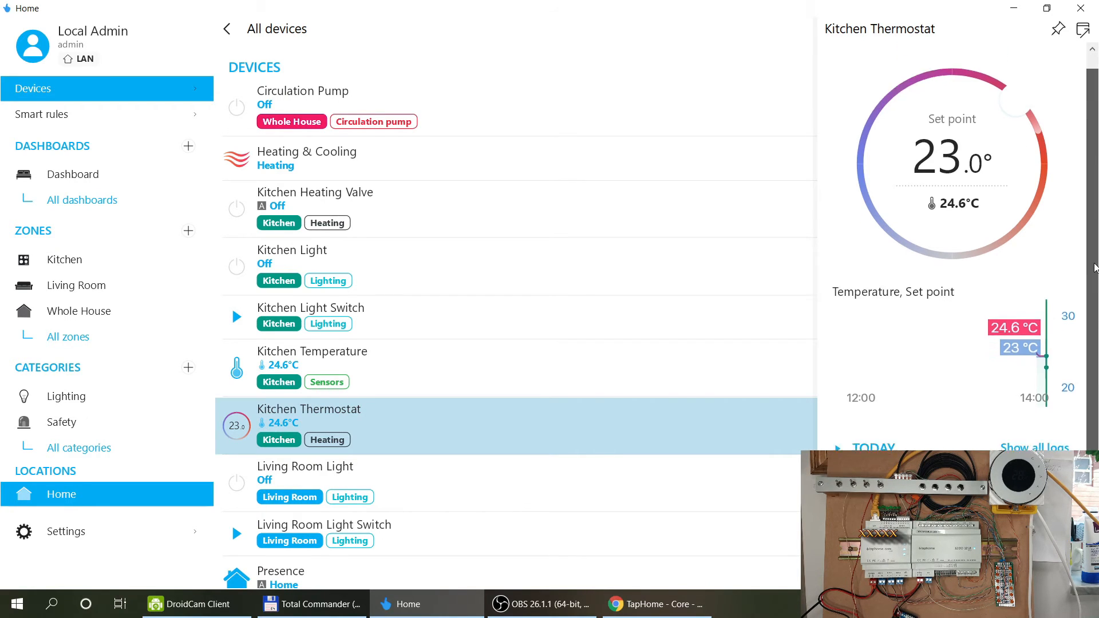
drag(1094, 268, 1086, 397)
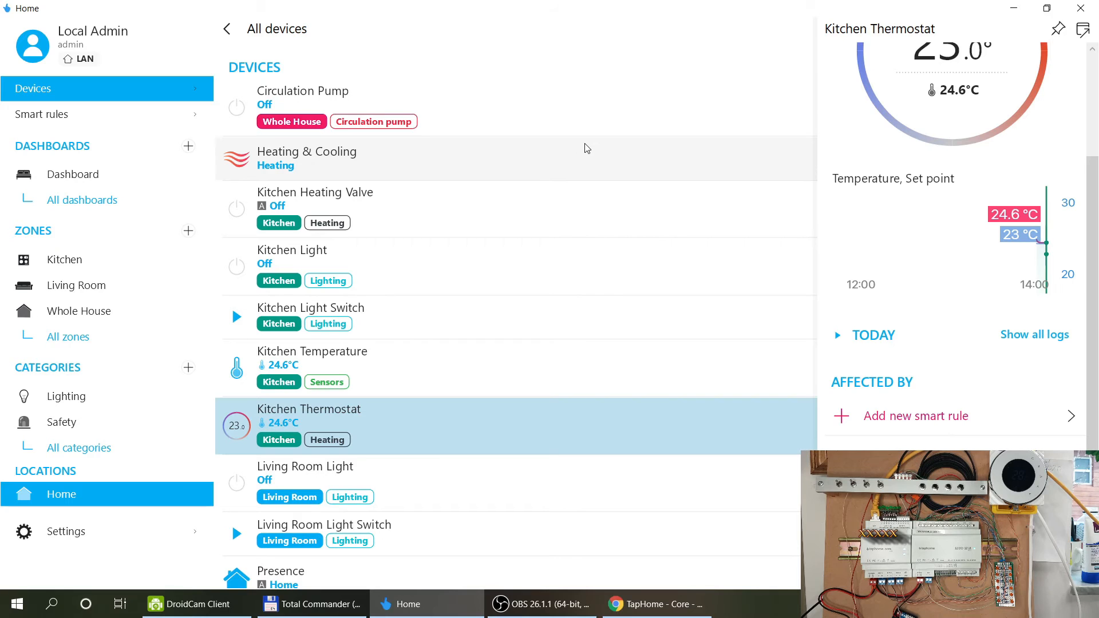
scroll(927, 153, up, 2)
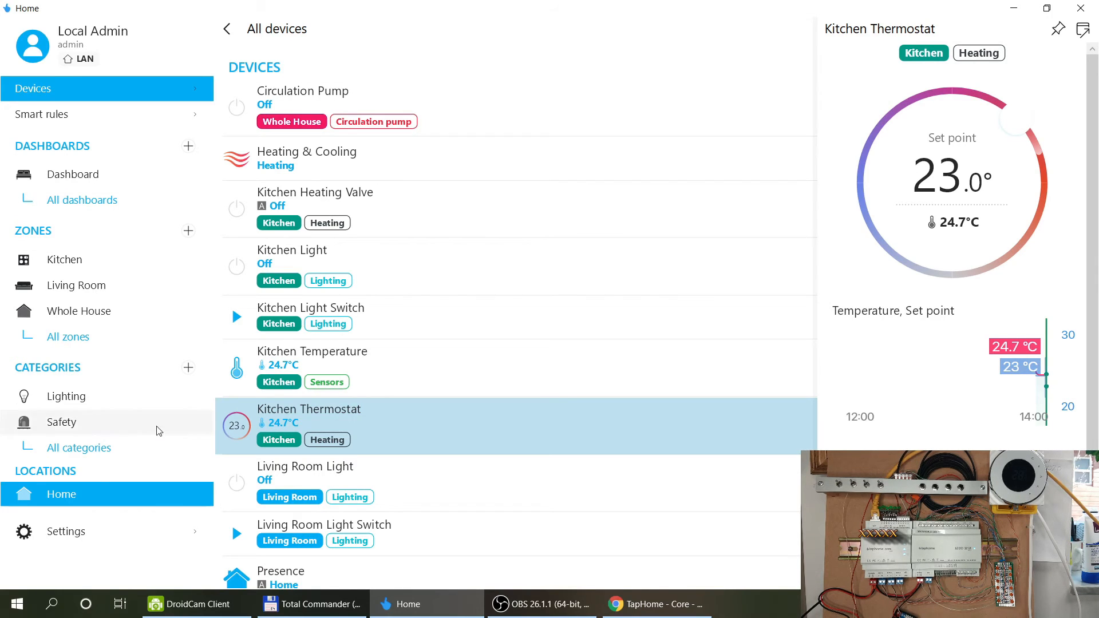
click(73, 536)
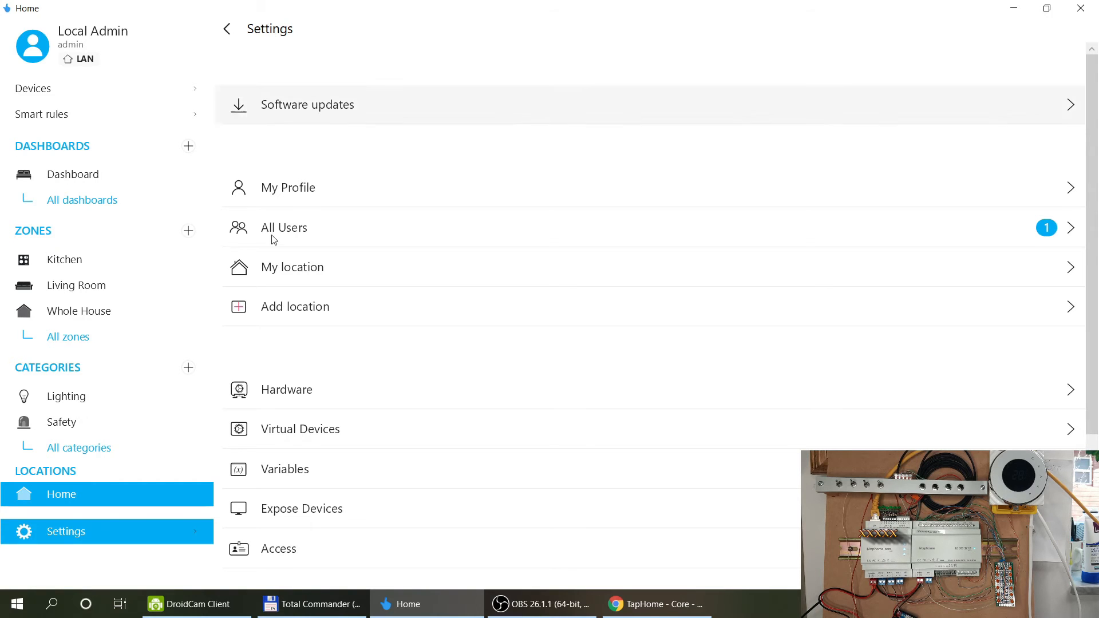
Review the TapHome Bus terminals, keeping BUS1 and BUS2, then list the new Hardware interface types.
click(259, 393)
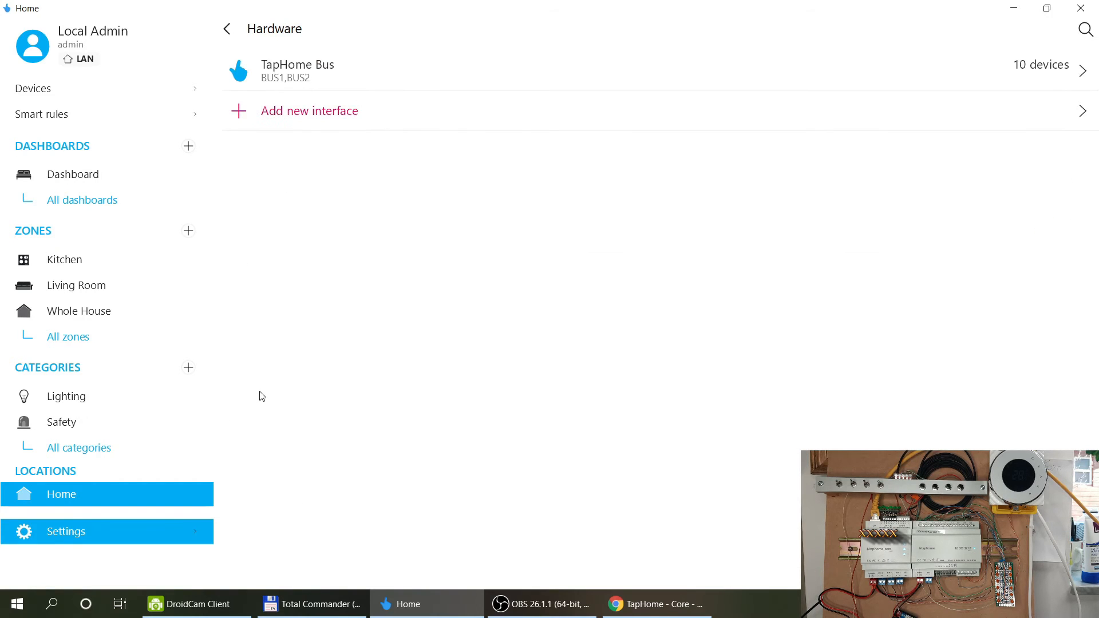
click(284, 72)
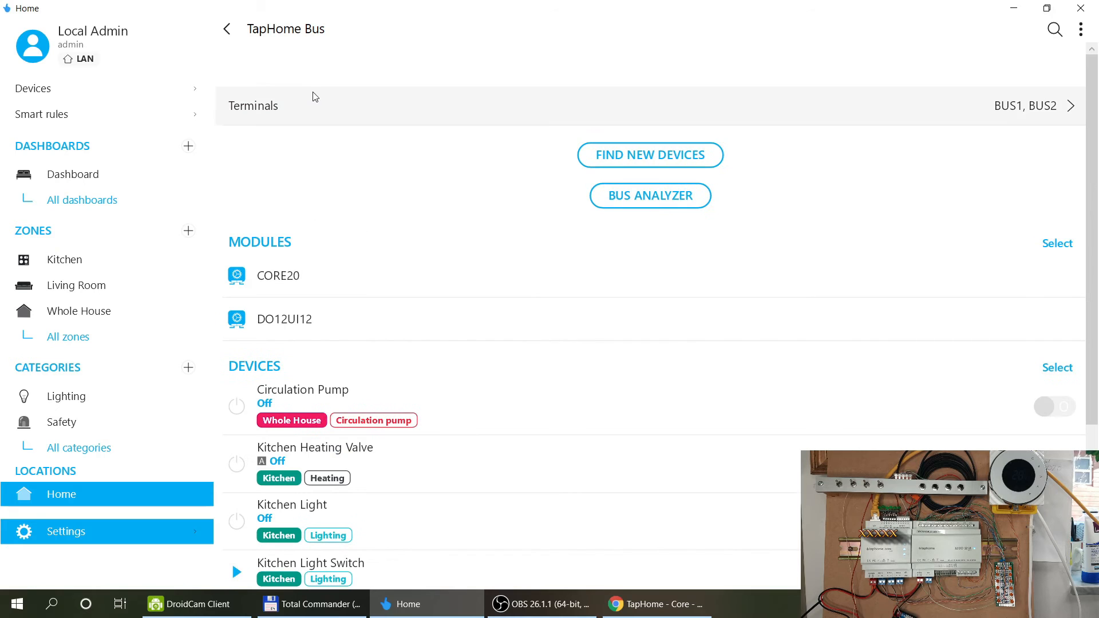
click(312, 103)
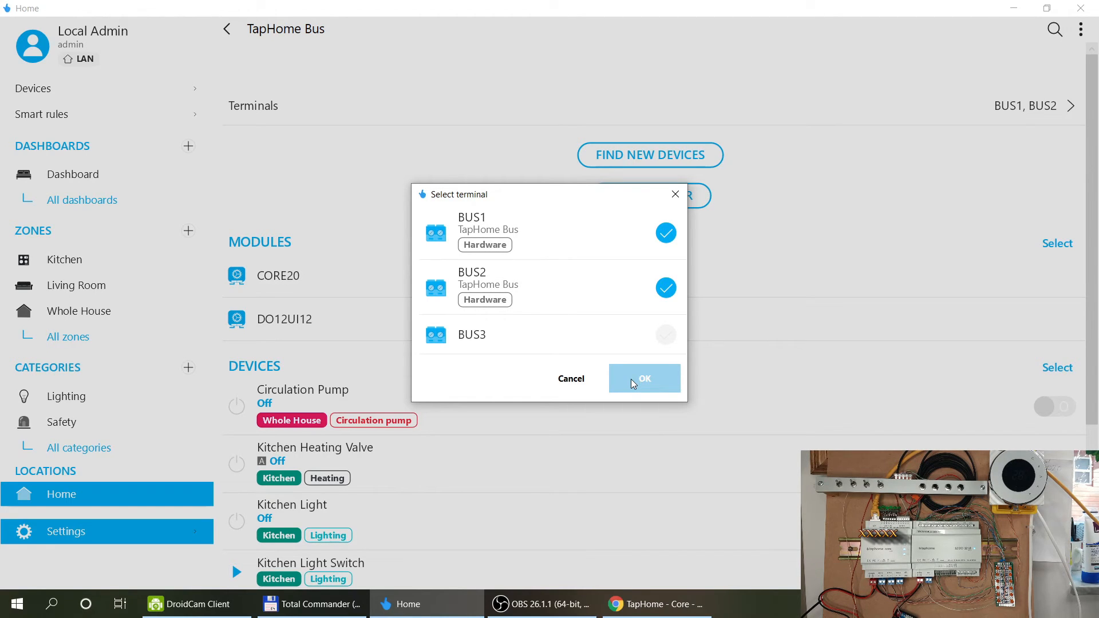
click(635, 380)
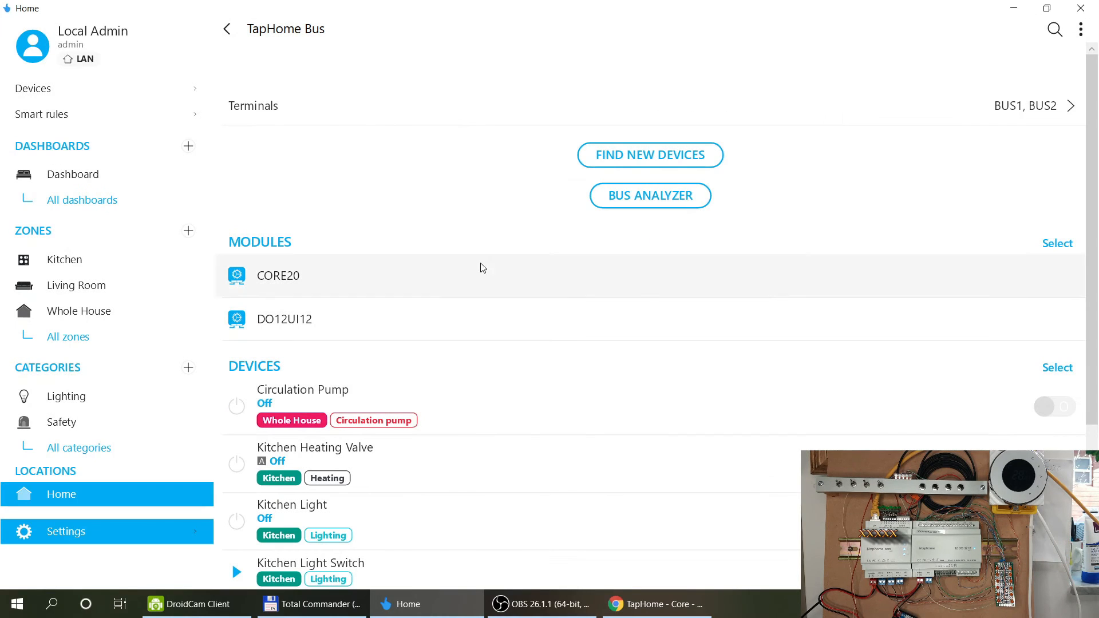
click(624, 158)
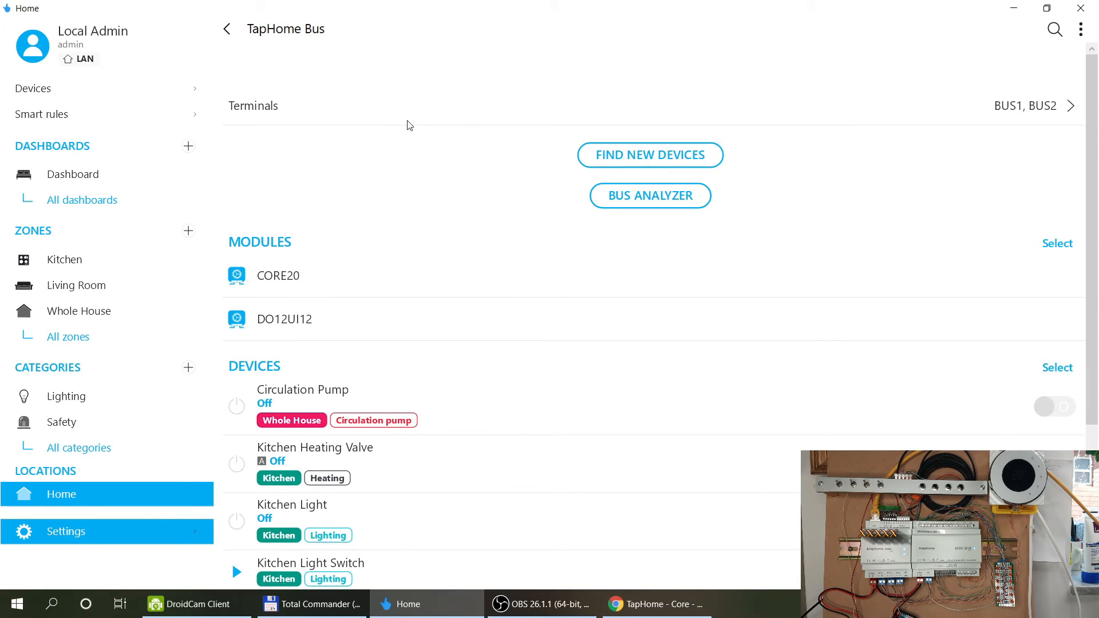
click(51, 536)
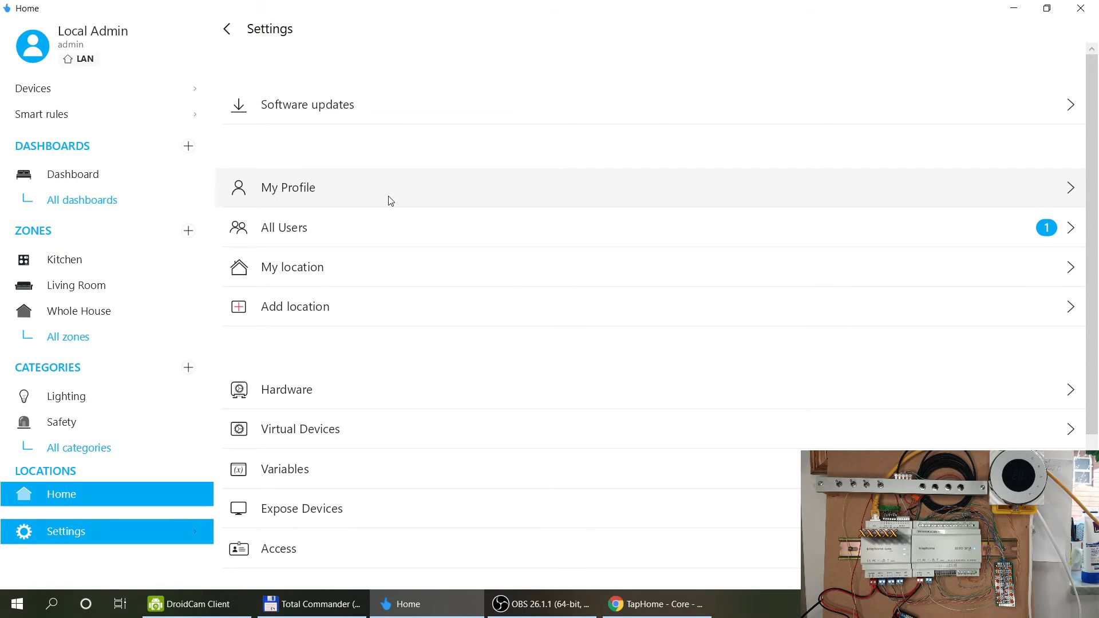
click(324, 391)
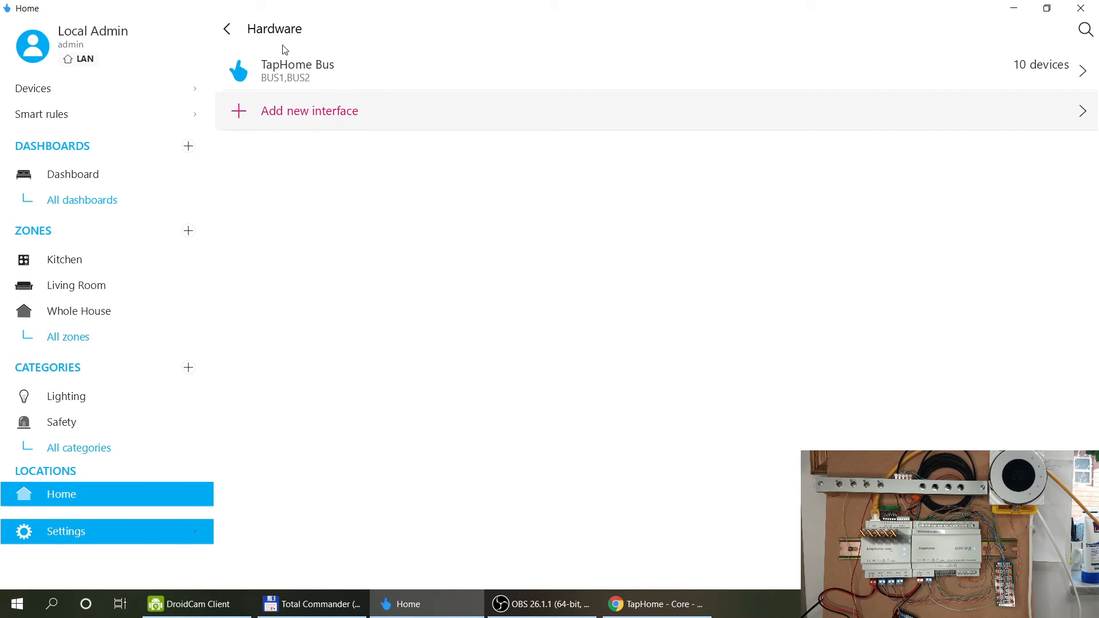
click(290, 116)
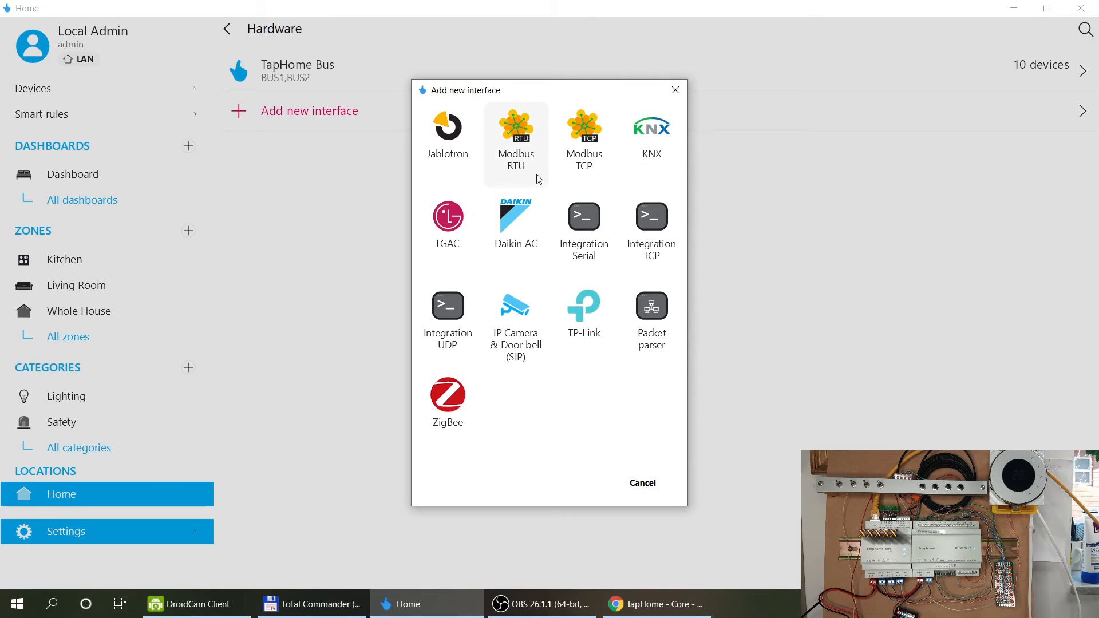
Add a Modbus RTU interface assigned to terminal BUS3.
click(527, 123)
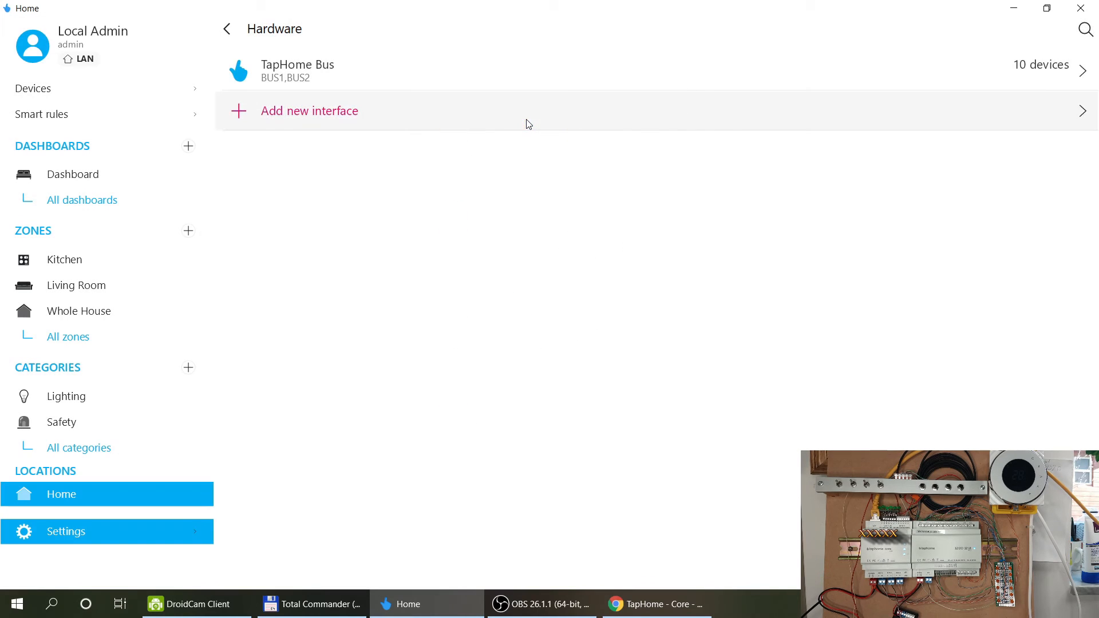
click(896, 113)
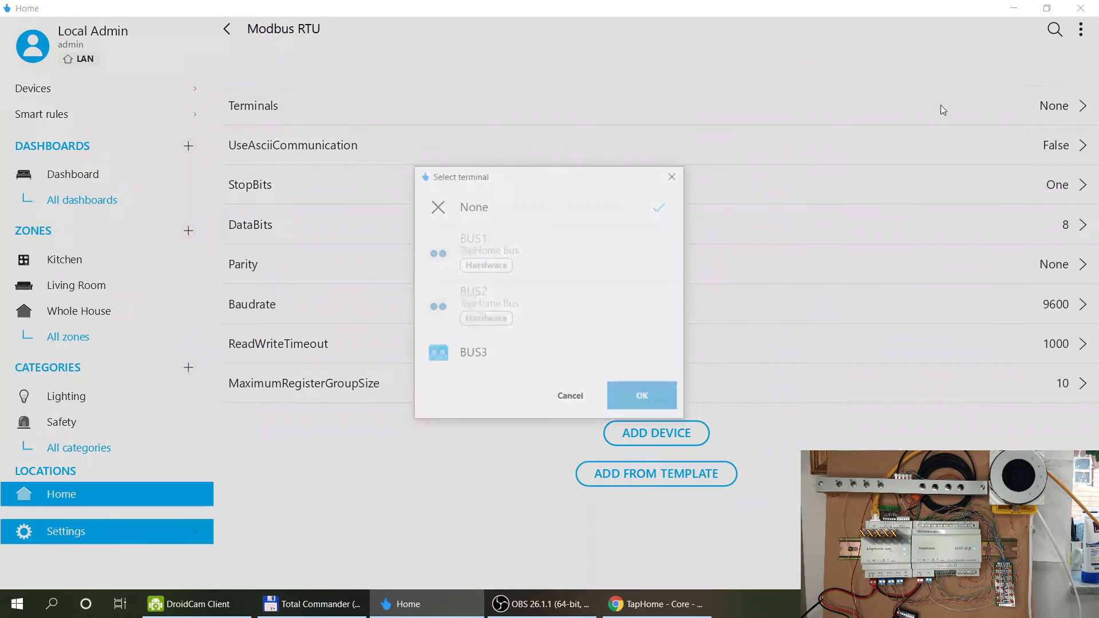
click(486, 372)
click(645, 412)
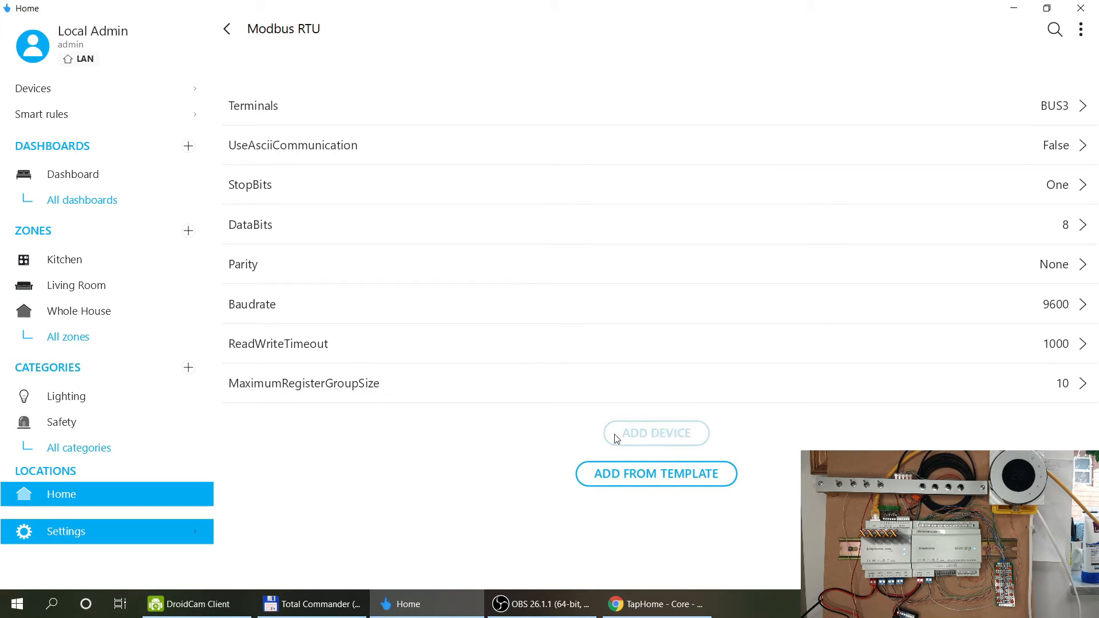
click(660, 482)
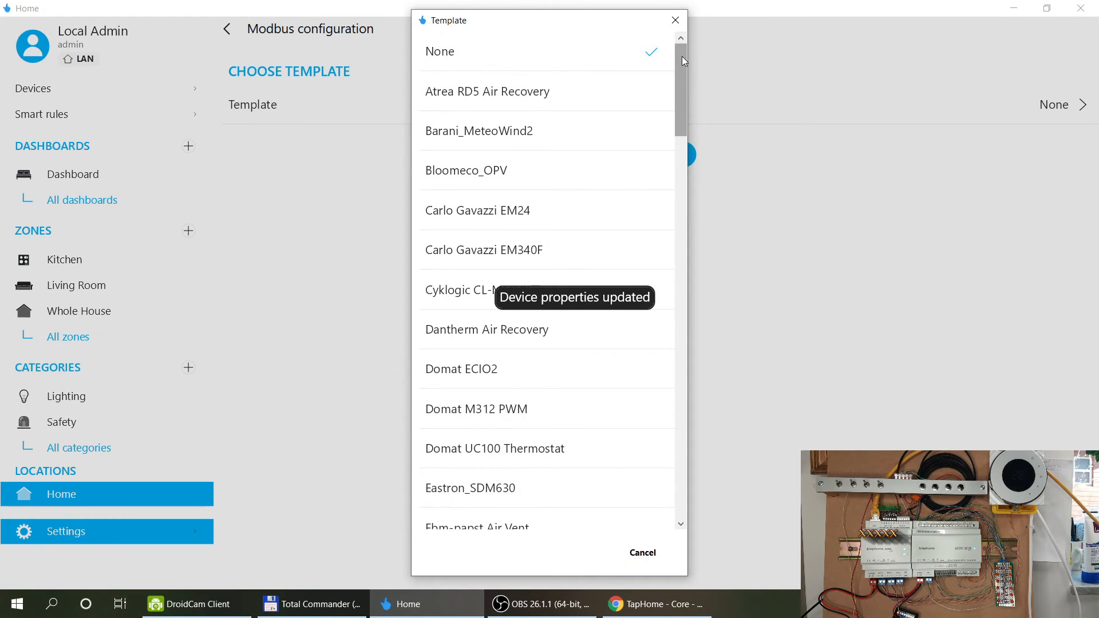
Scroll through the Modbus template list, cancel without choosing one, and return to the Modbus RTU page.
drag(681, 57, 679, 88)
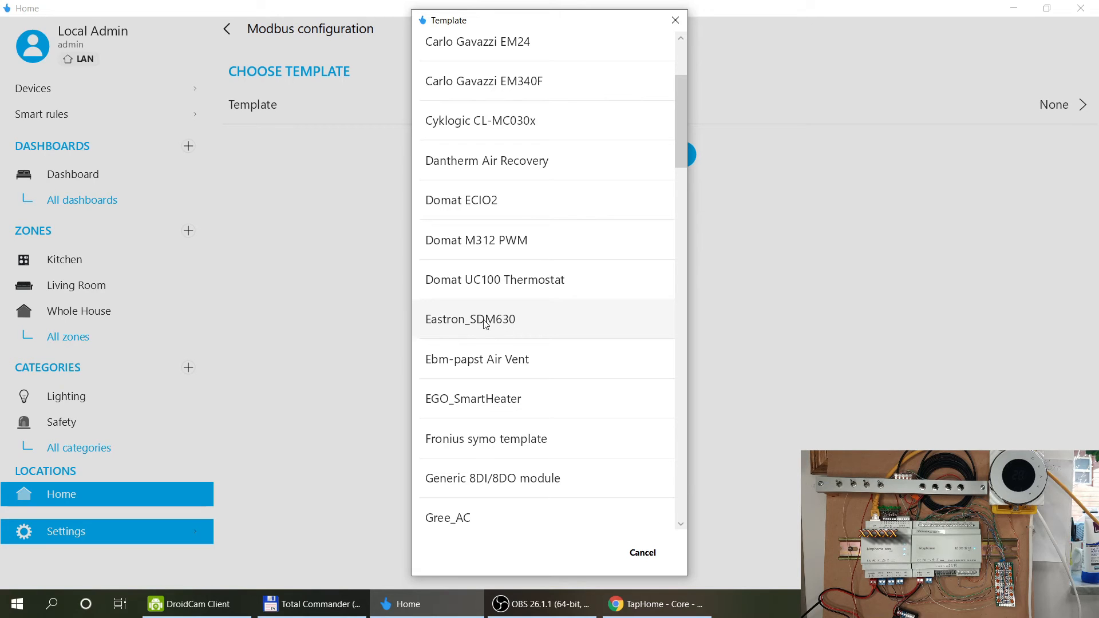
scroll(493, 221, down, 3)
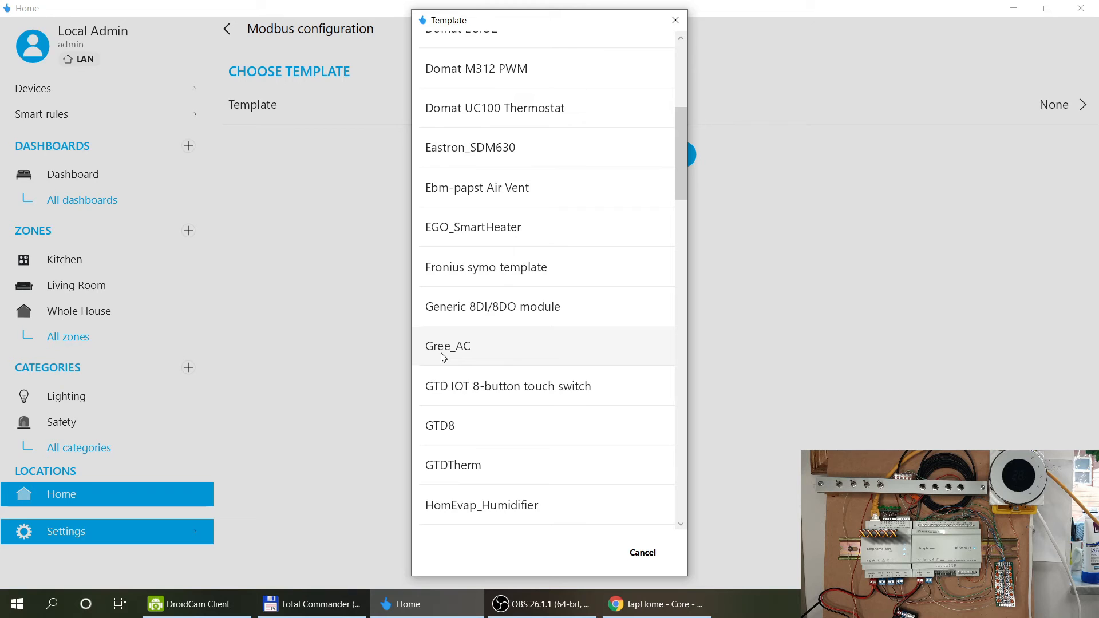
scroll(554, 250, down, 3)
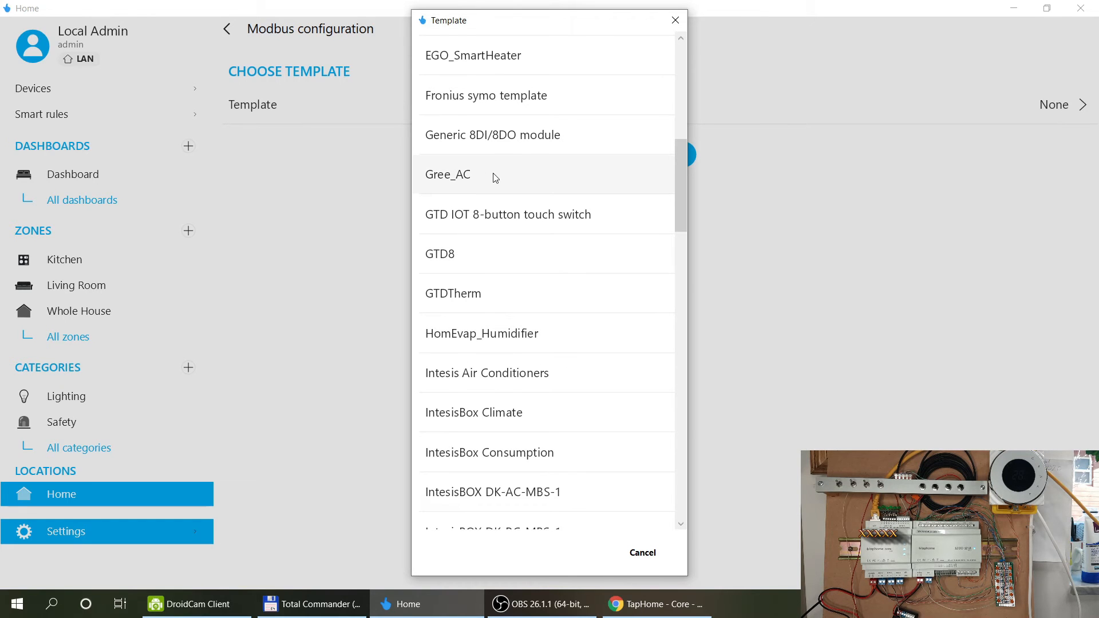
scroll(579, 239, down, 5)
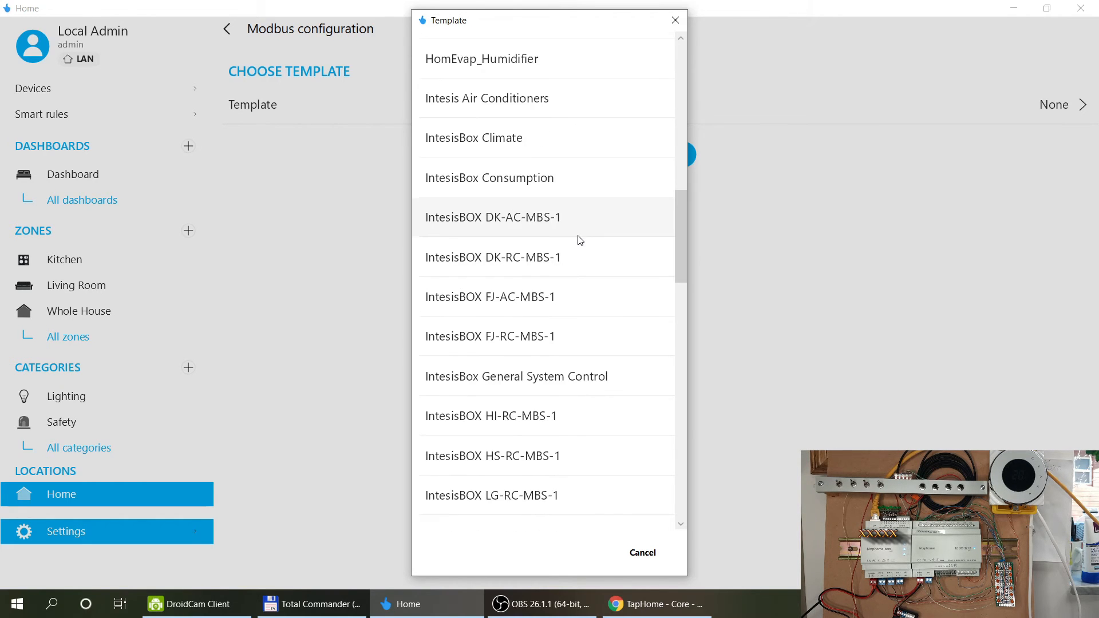
scroll(568, 257, down, 10)
scroll(570, 261, down, 5)
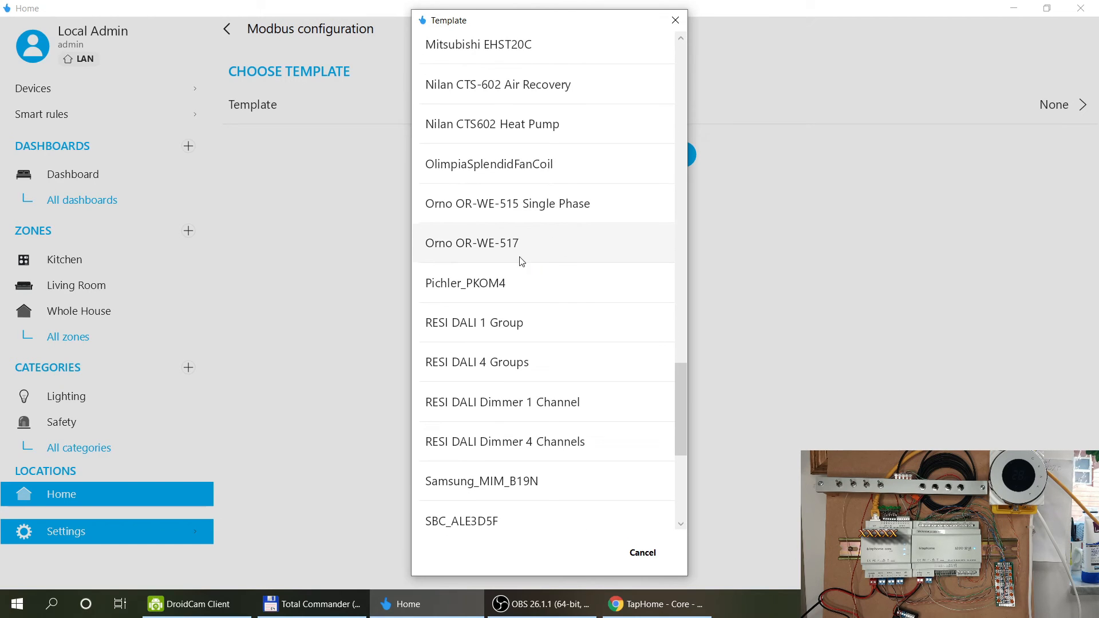
scroll(547, 252, down, 3)
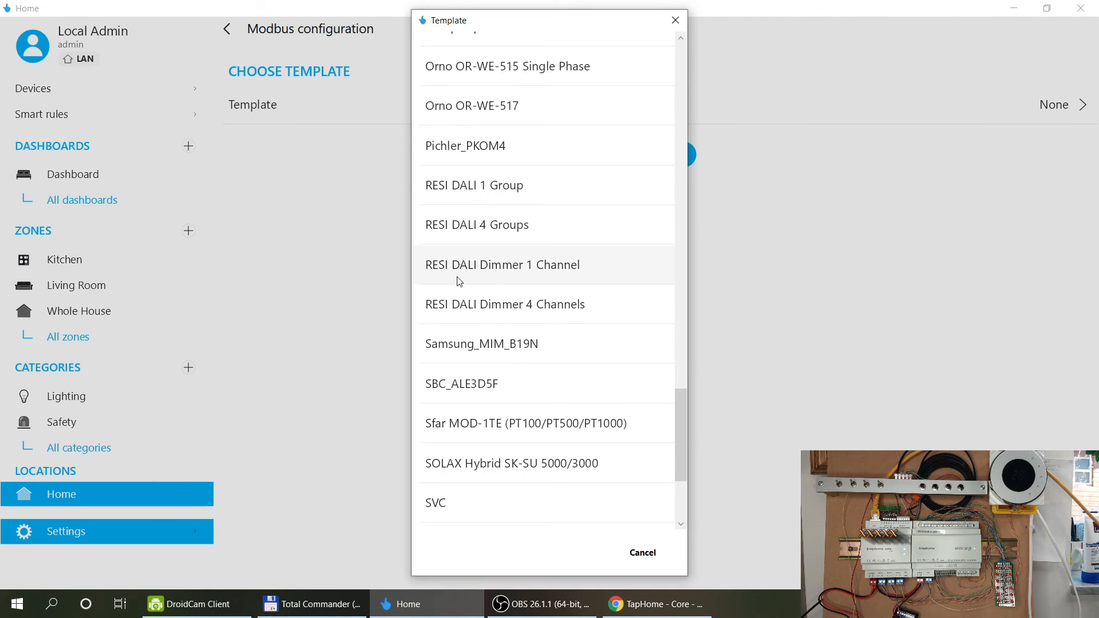
scroll(589, 269, down, 3)
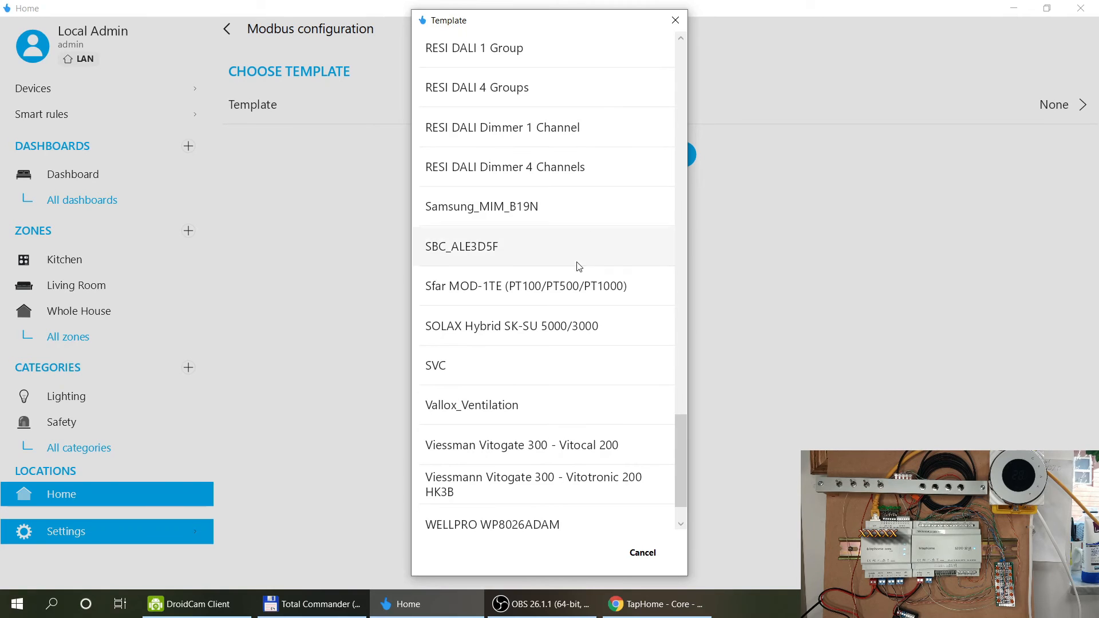
scroll(591, 273, down, 1)
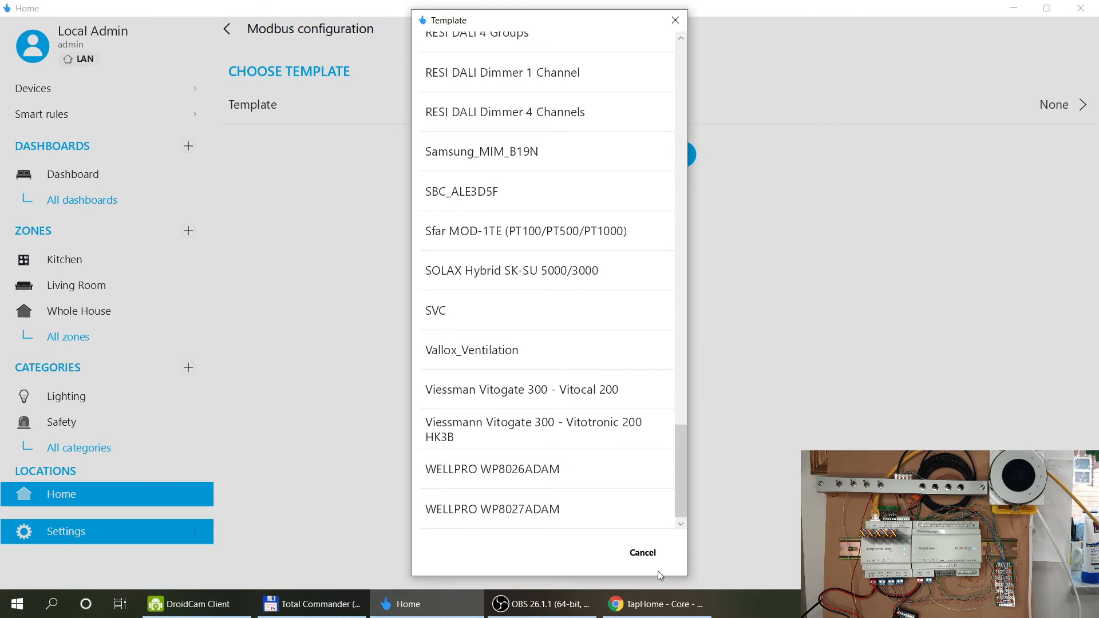
click(639, 559)
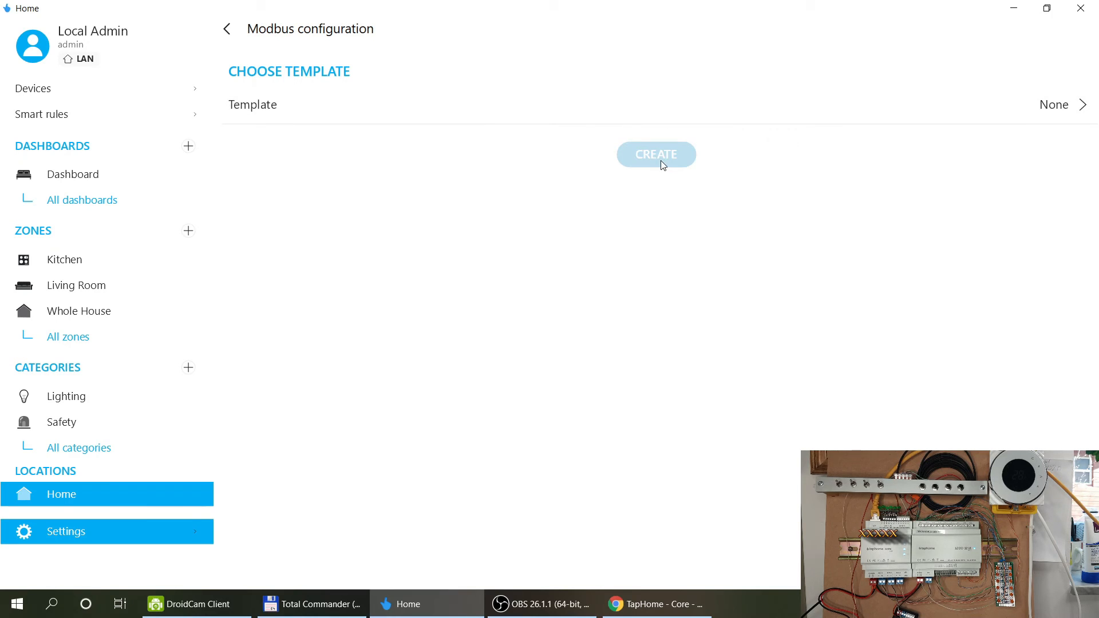
click(227, 34)
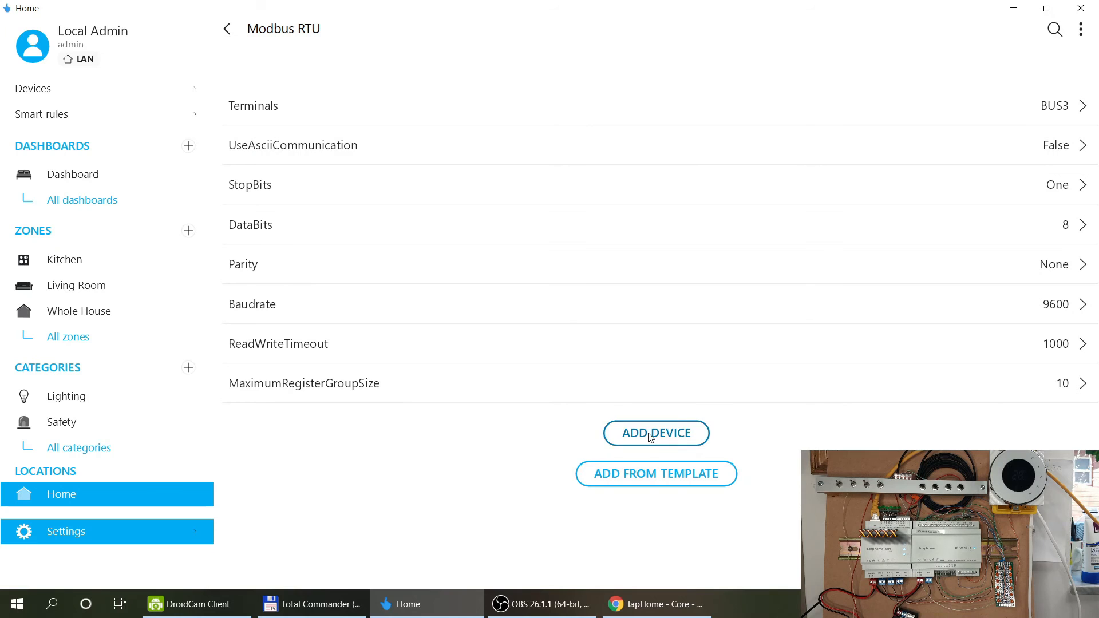
Add a Thermostat device (ModbusThermostat-Rtu) to the Modbus RTU interface and open its settings.
click(647, 433)
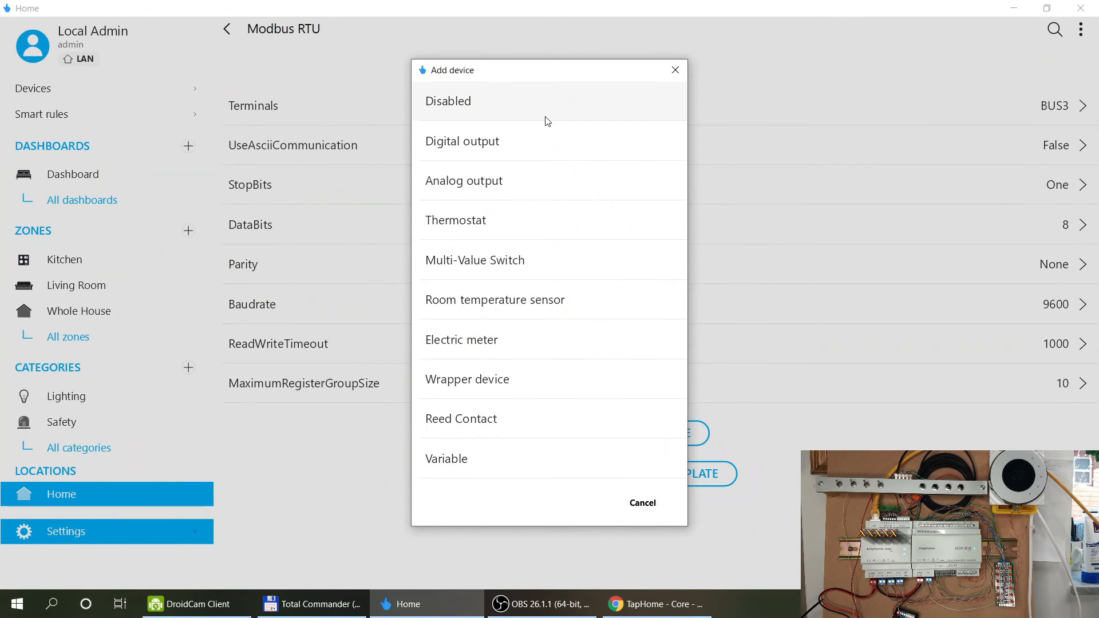
click(559, 229)
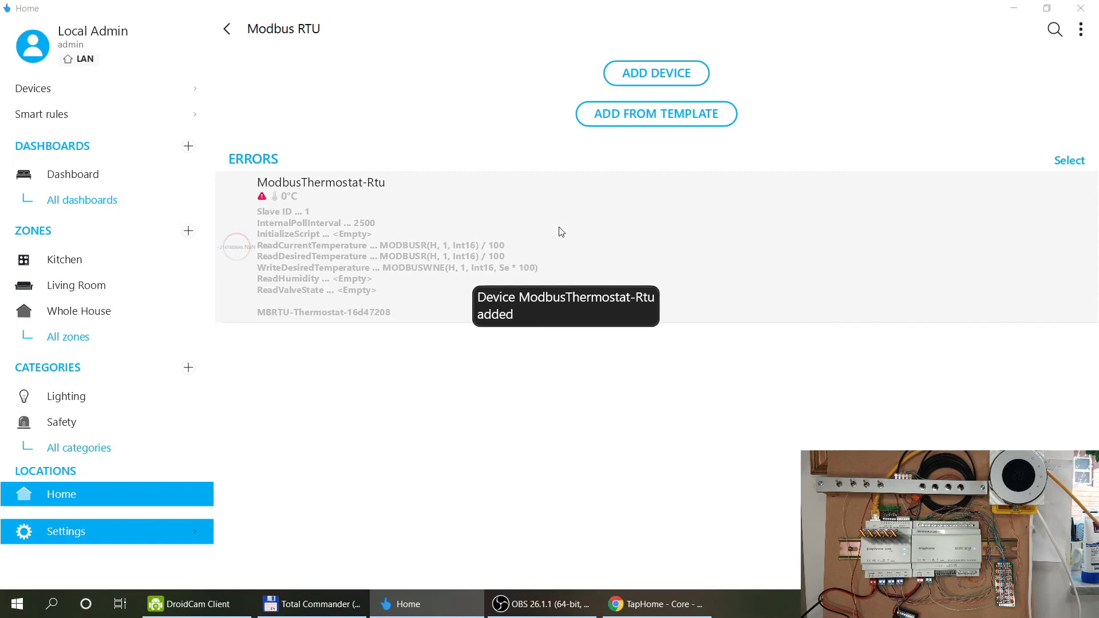
scroll(561, 231, down, 3)
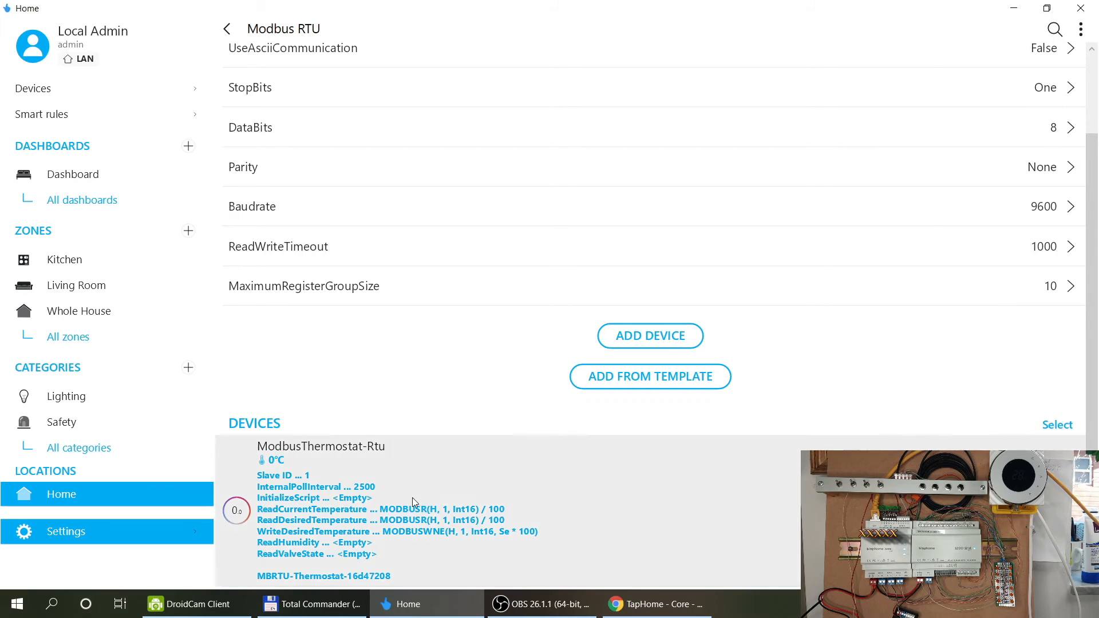
click(412, 496)
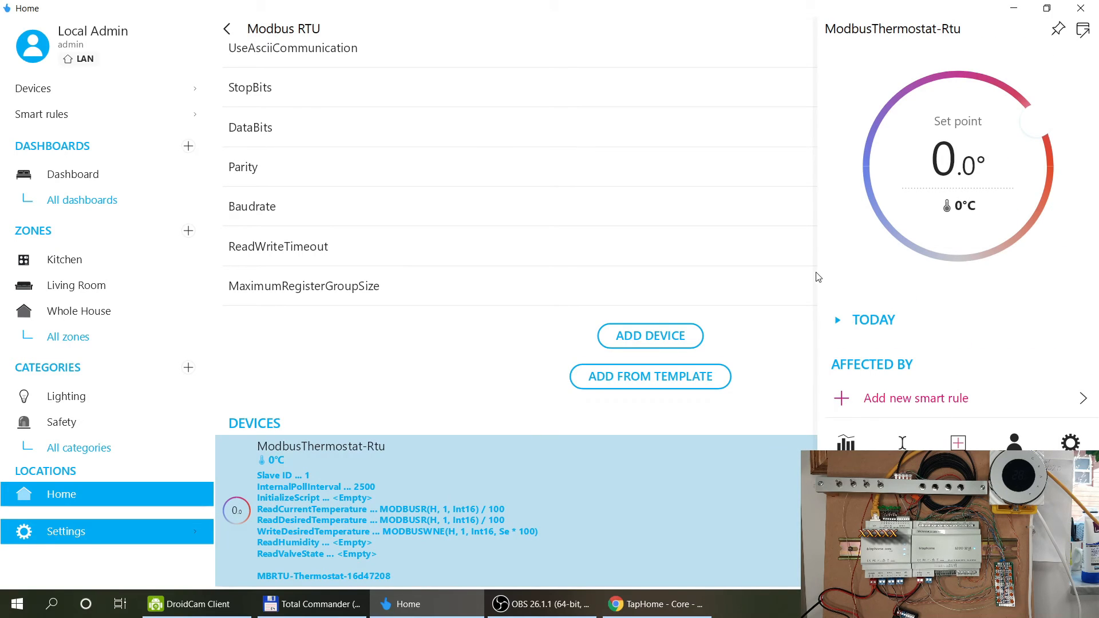
click(1070, 444)
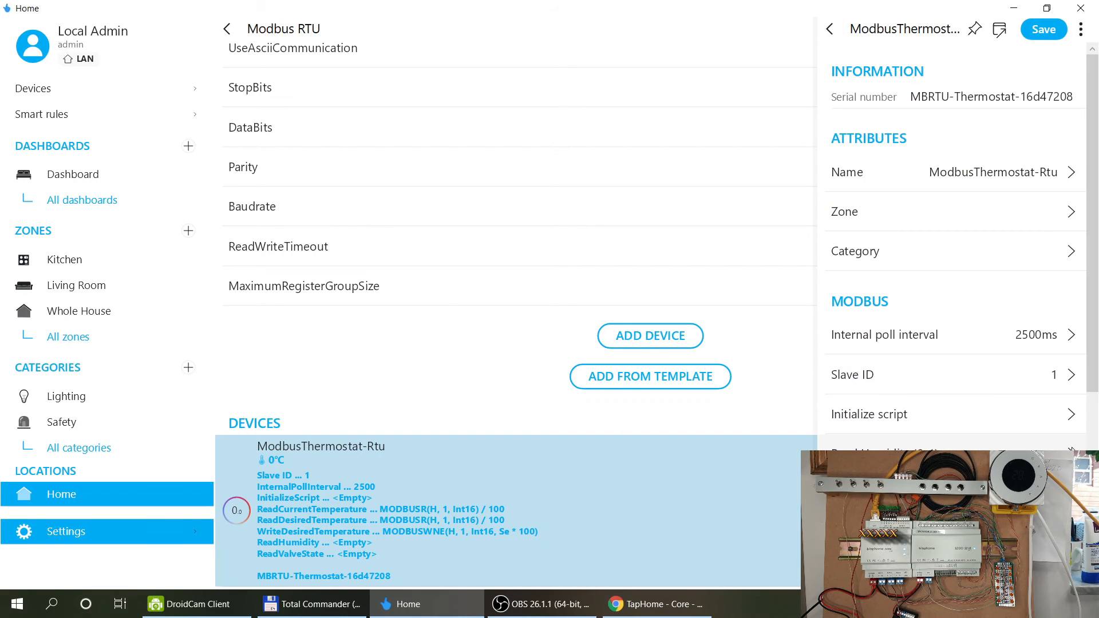
Name the thermostat 'Beca Thermostat', in the Living Room zone and Heating category.
click(947, 179)
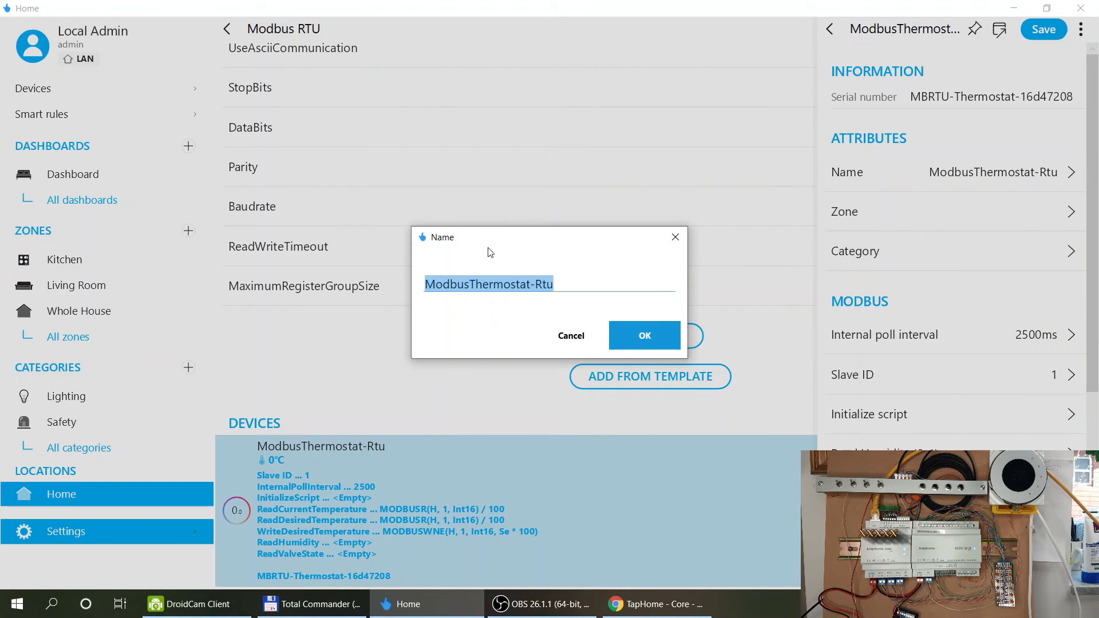
text(Beca Thermo)
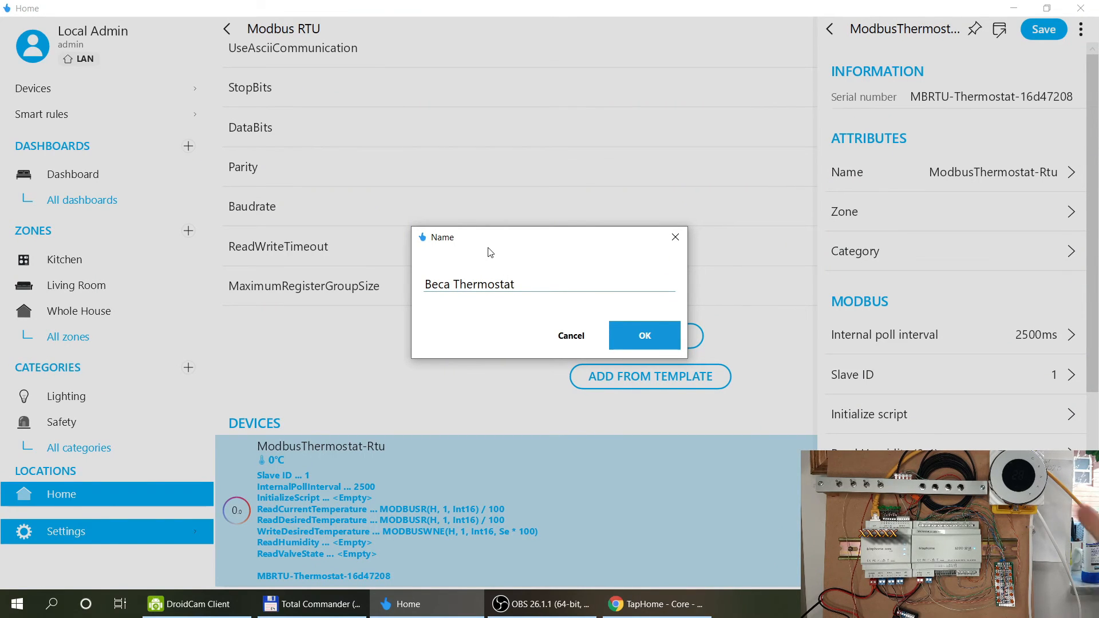
key(Return)
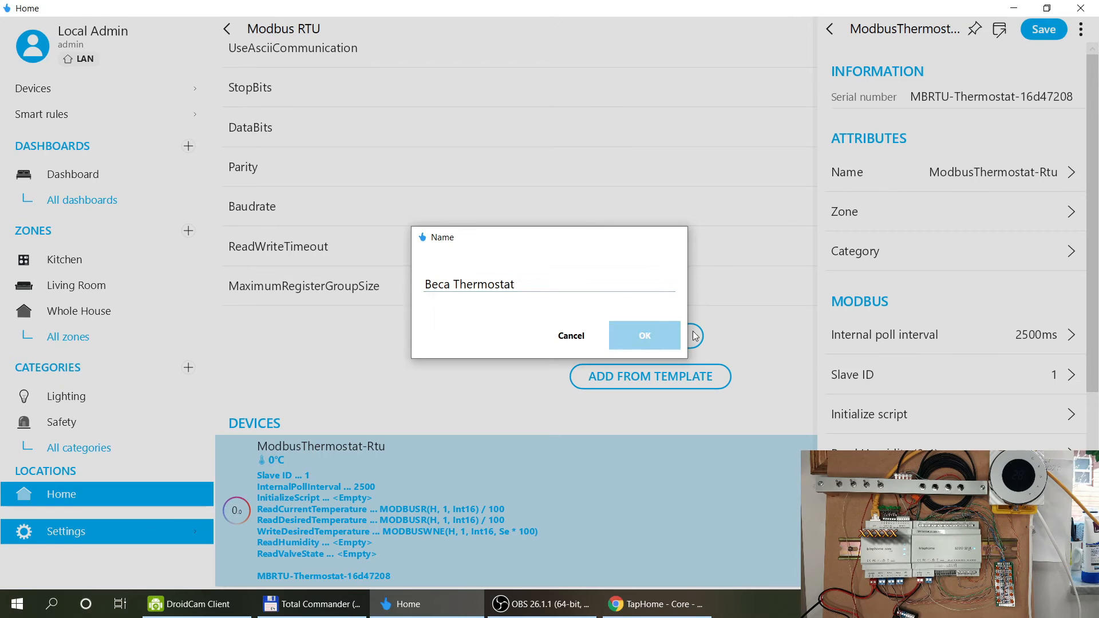
click(973, 208)
click(580, 234)
click(952, 256)
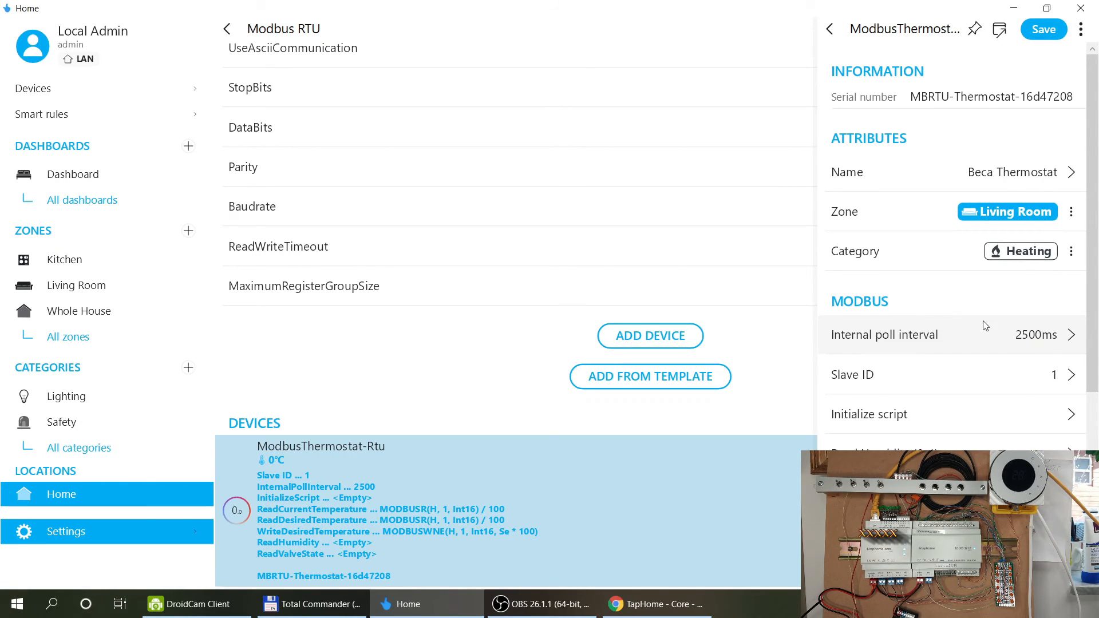
Set the thermostat's internal poll interval to 1000 ms.
click(1026, 338)
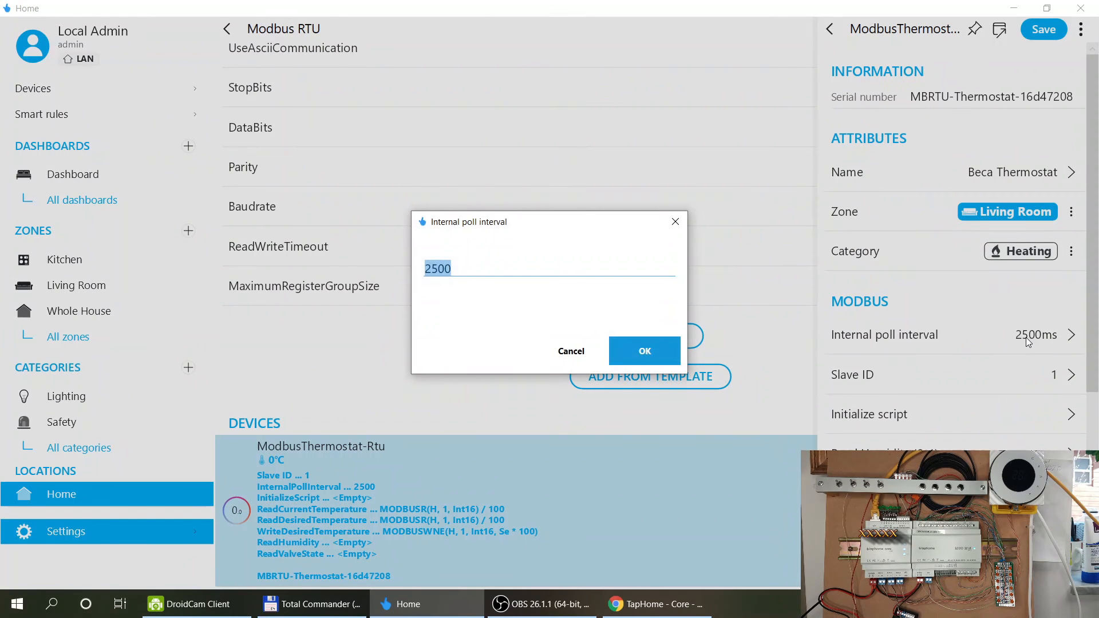
text(1000)
click(669, 355)
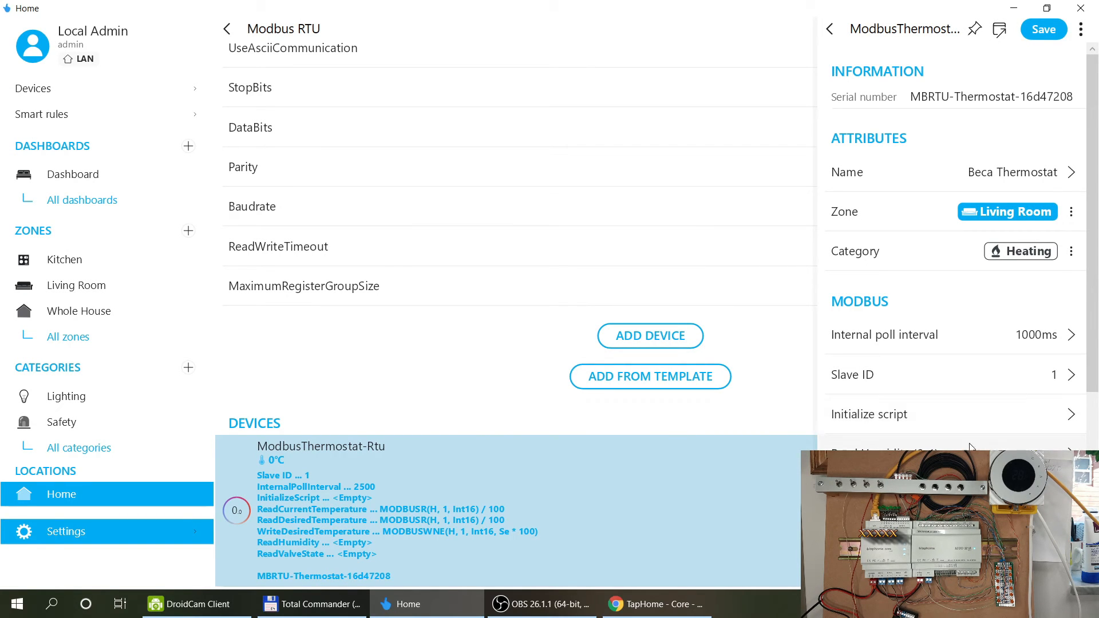
scroll(990, 351, down, 3)
scroll(989, 350, down, 1)
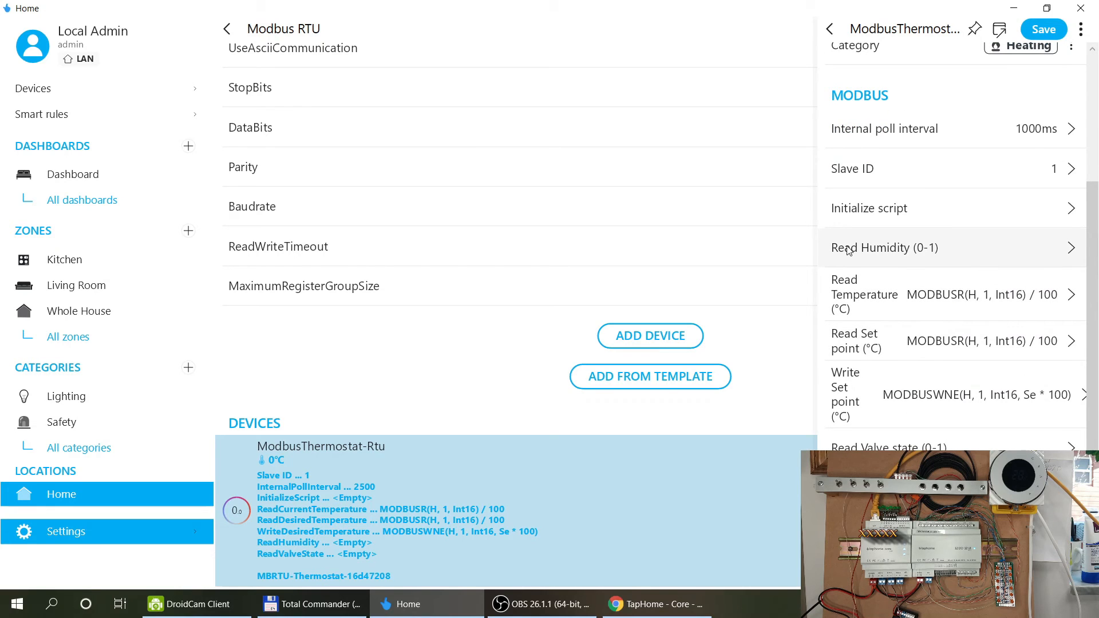
Inspect the Read Humidity and Read Temperature formulas without changing them.
click(943, 249)
click(574, 337)
click(944, 247)
click(611, 330)
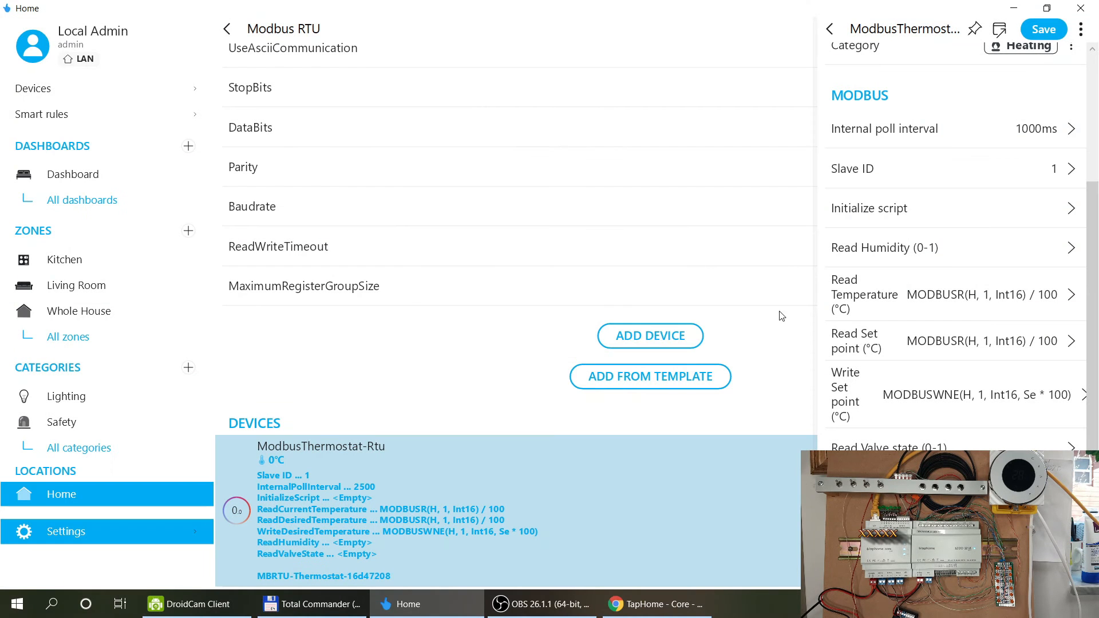
scroll(917, 280, down, 3)
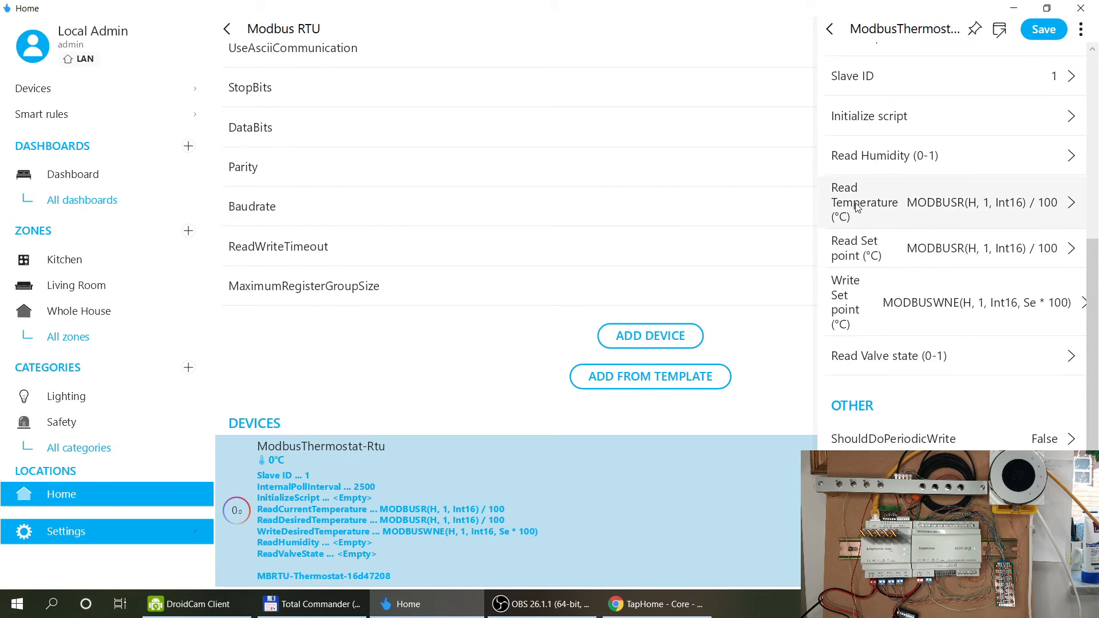
click(898, 206)
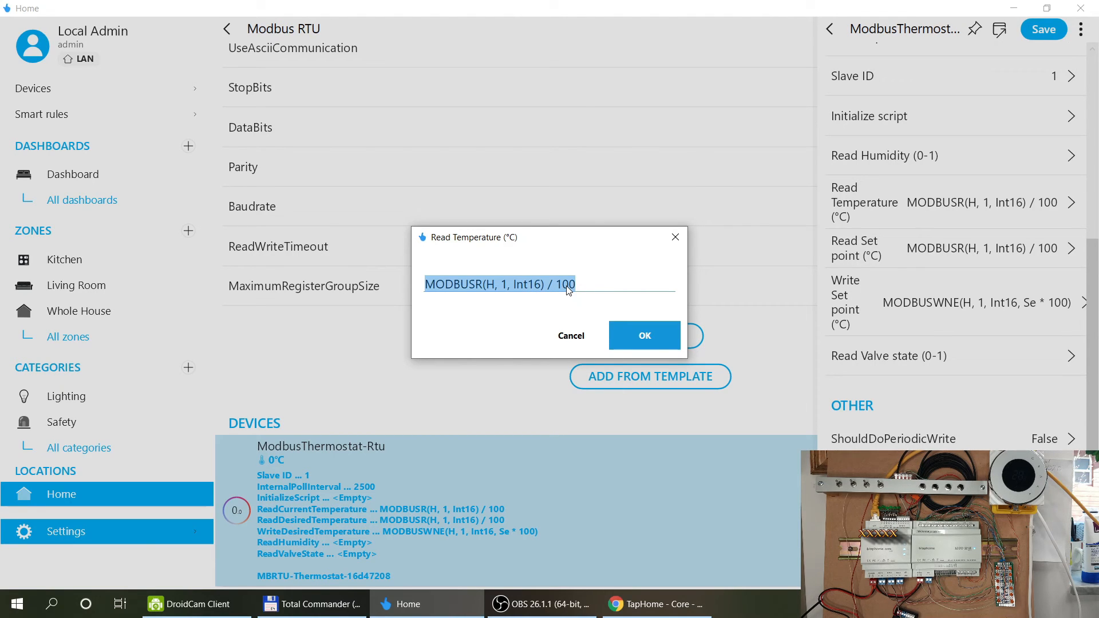
Launch Arduino IDE from the application launcher to bring up the Beca_modbus sketch.
key(alt+space)
text(ar)
key(Return)
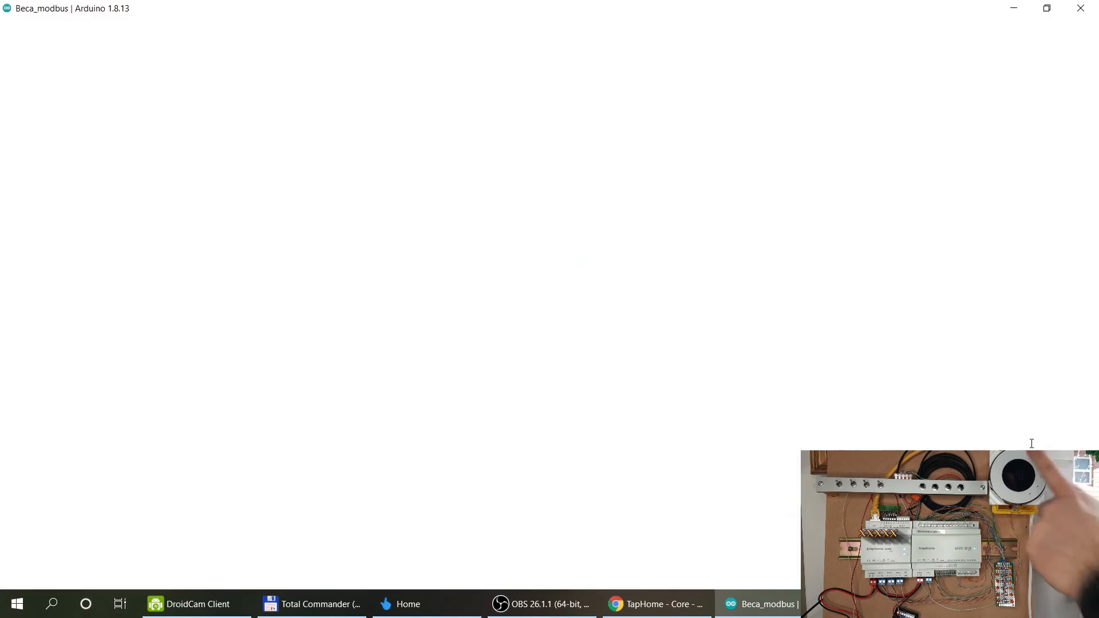
Scroll the Beca_modbus sketch to the target (0x03) and ambient (0x08) register code and highlight 0x03.
scroll(743, 295, down, 20)
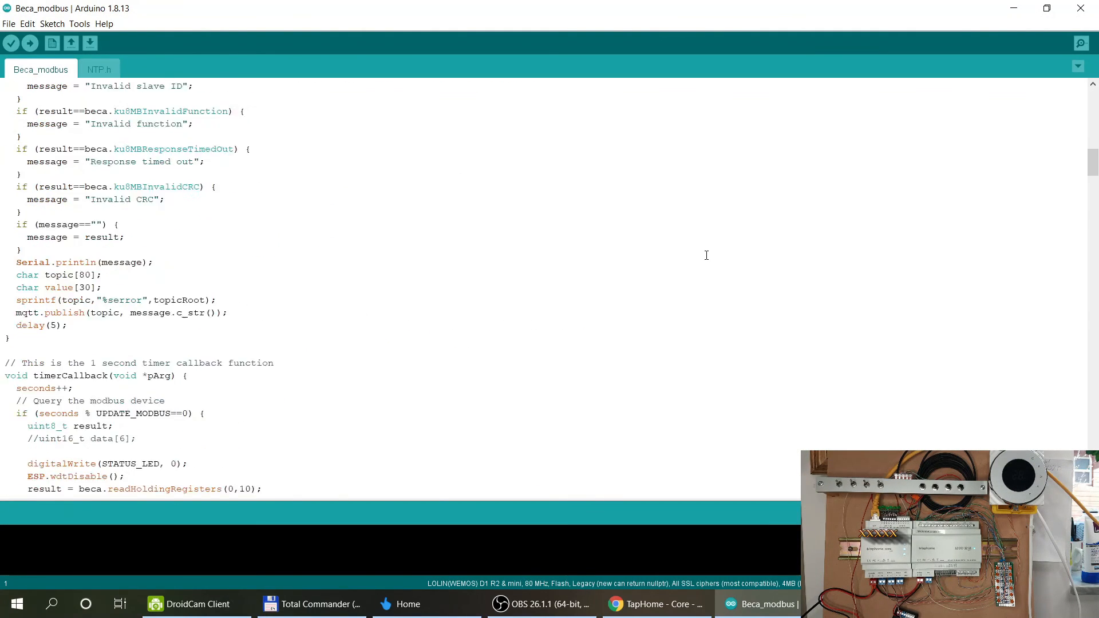
scroll(706, 255, up, 13)
scroll(706, 254, down, 5)
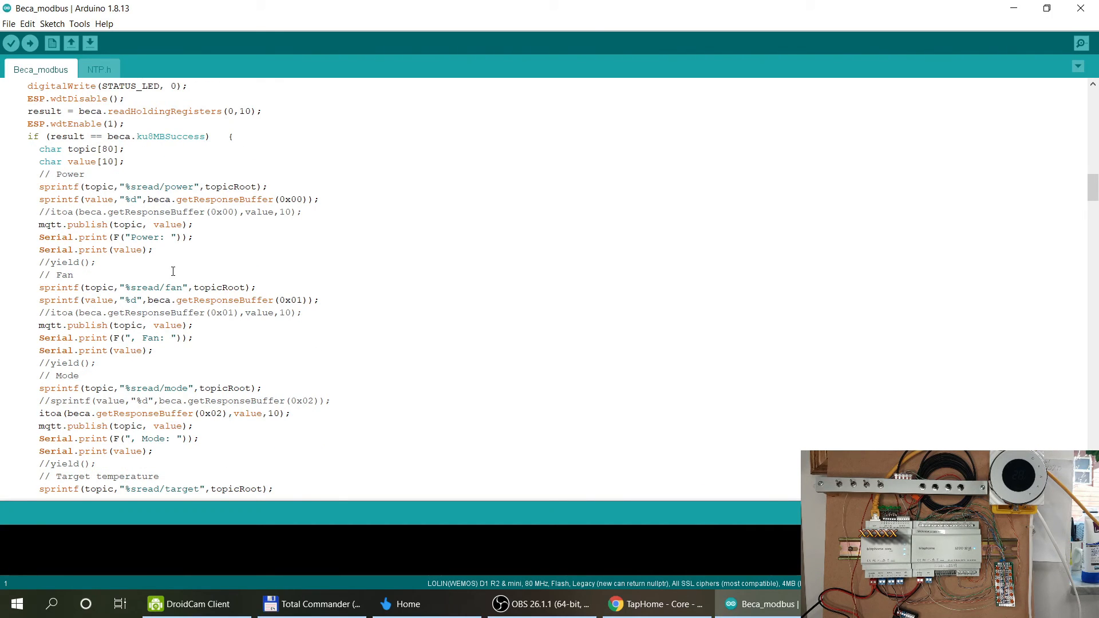
scroll(173, 270, down, 4)
scroll(169, 349, down, 3)
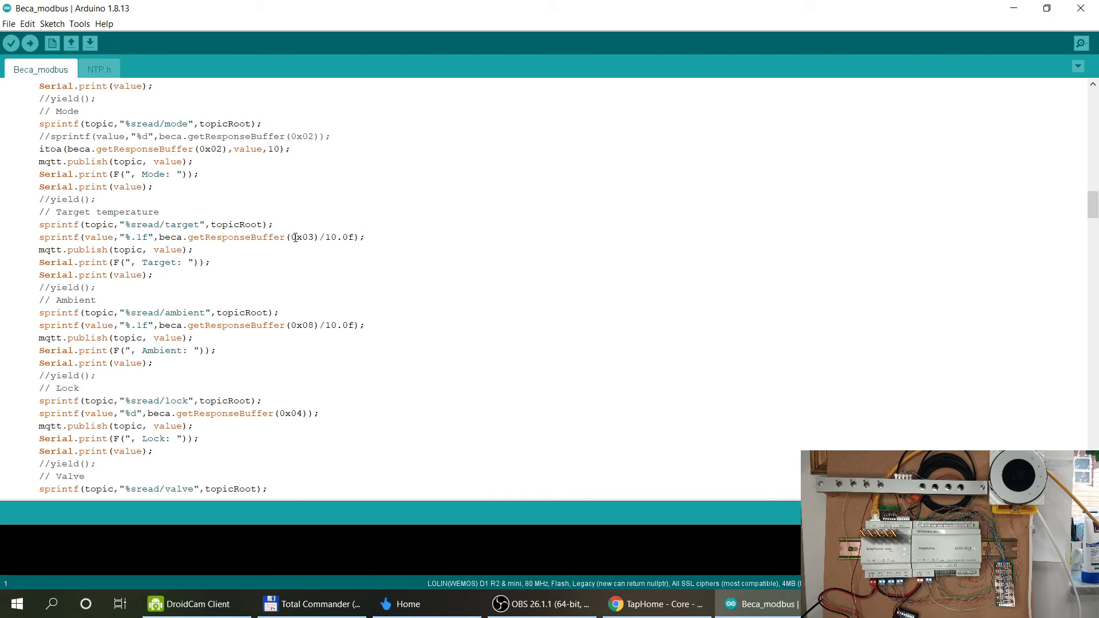
drag(217, 242, 316, 239)
key(alt+Tab)
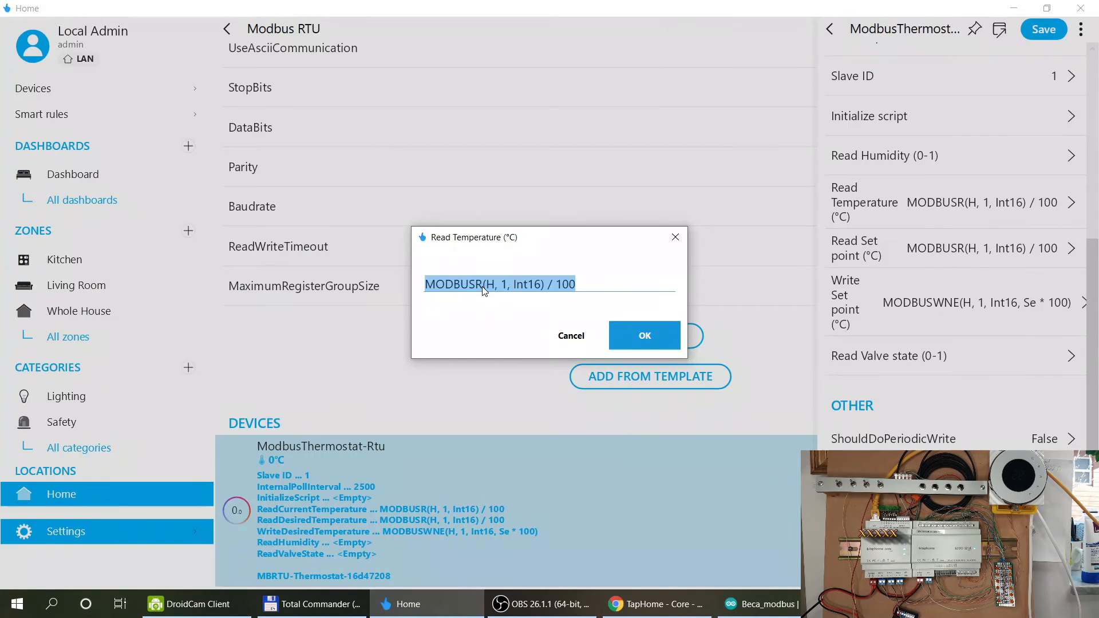
Change the Read Temperature formula to MODBUSR(H, 8, Int16) / 10.
key(alt+Tab)
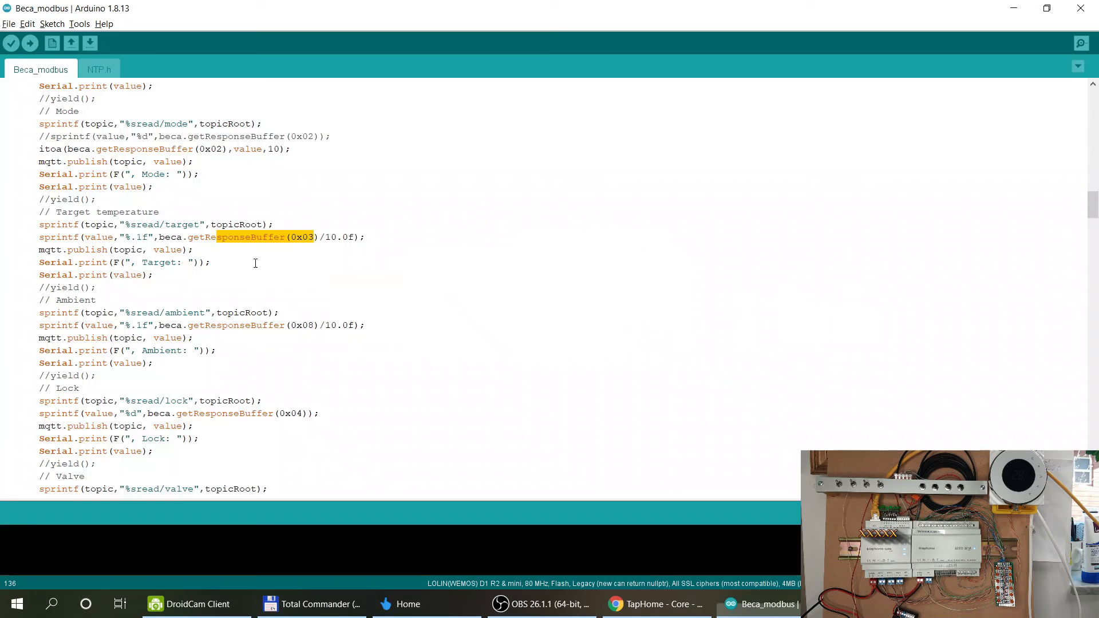
key(alt+Tab)
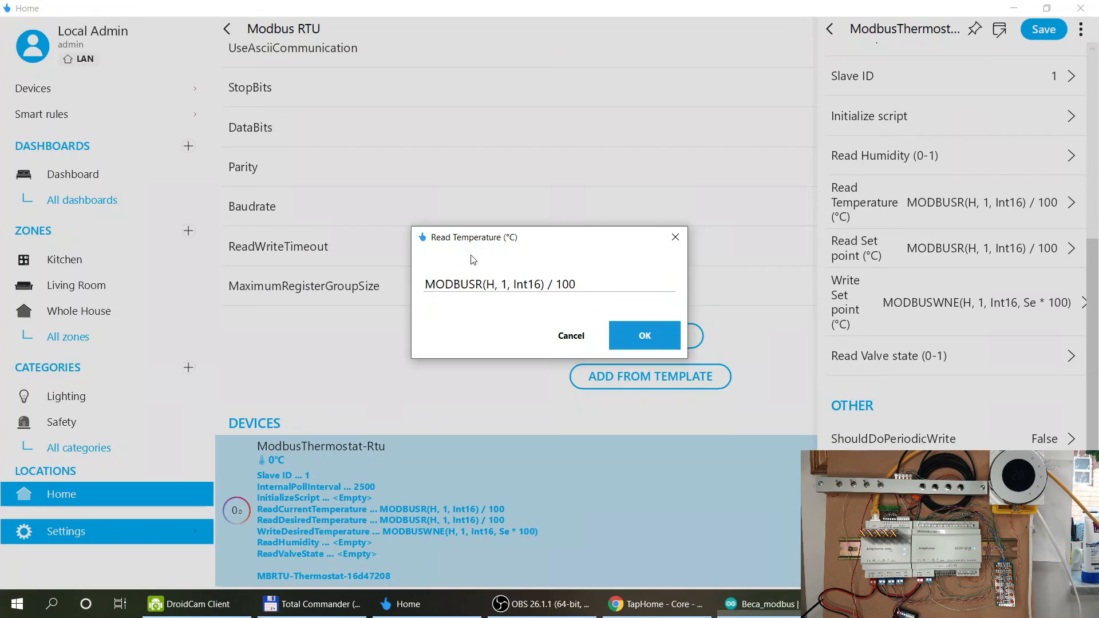
click(505, 283)
text(8)
key(BackSpace)
key(BackSpace)
text(8)
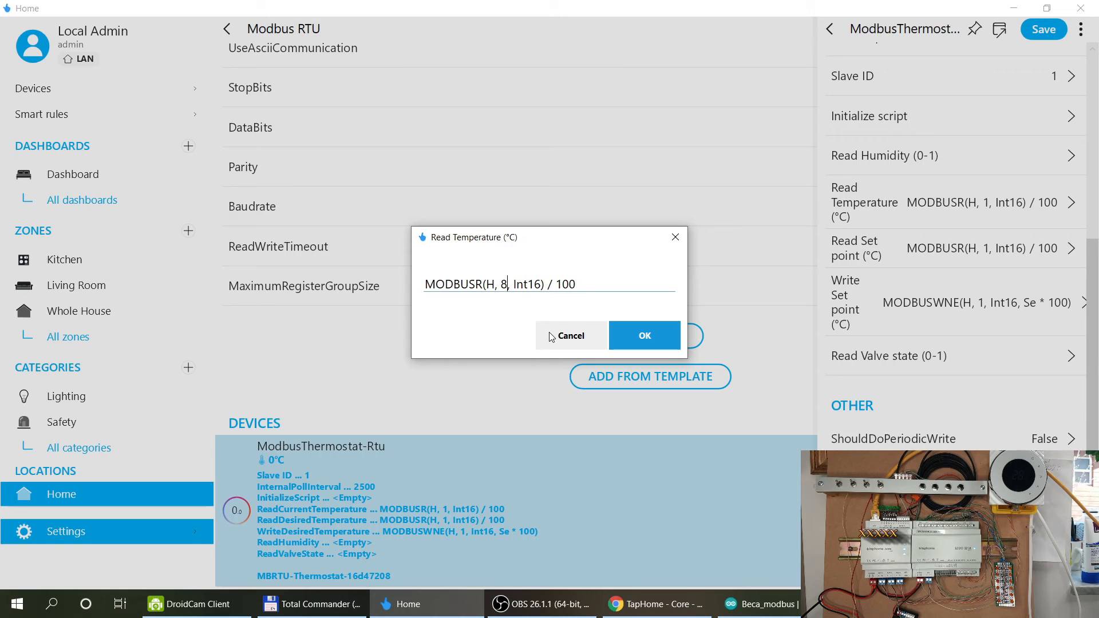
click(583, 281)
key(BackSpace)
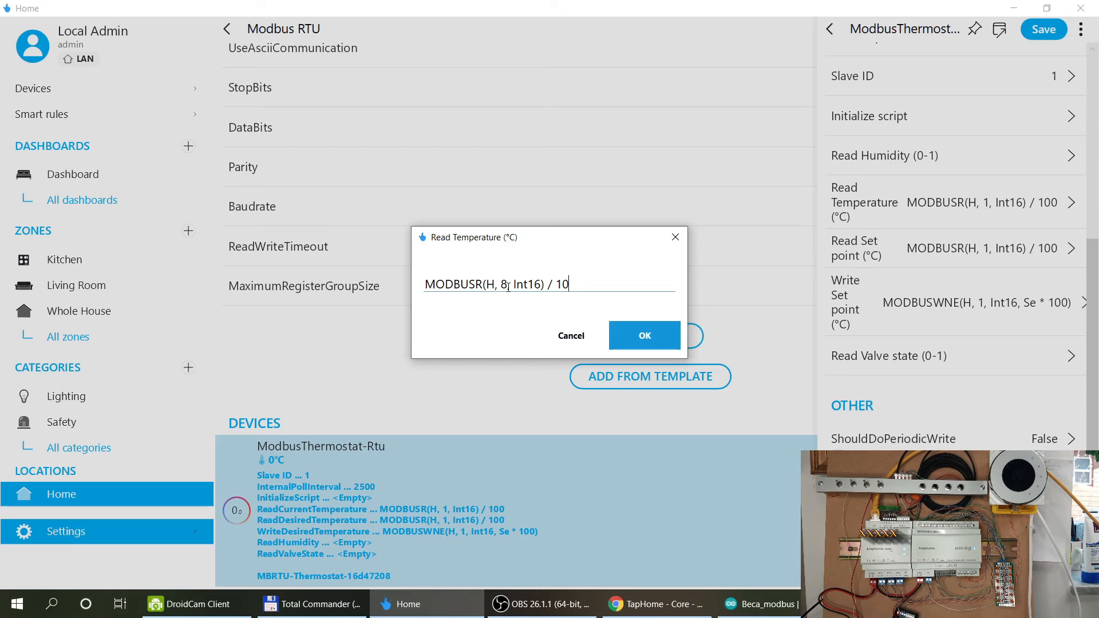
click(655, 332)
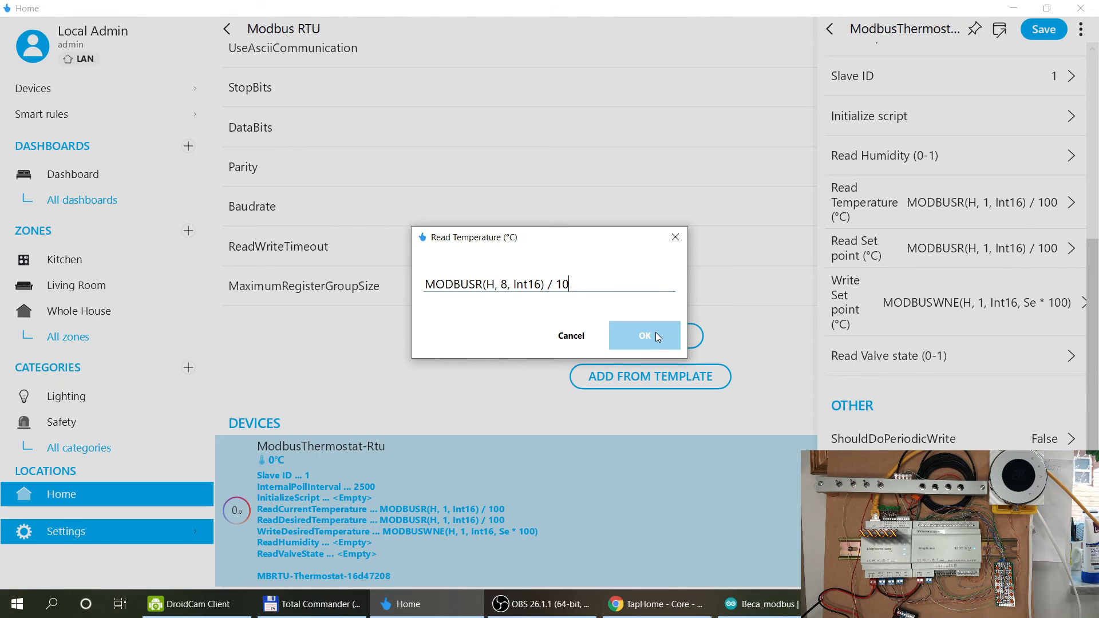
Change the Read Set point formula to holding register 3 divided by 10.
click(874, 252)
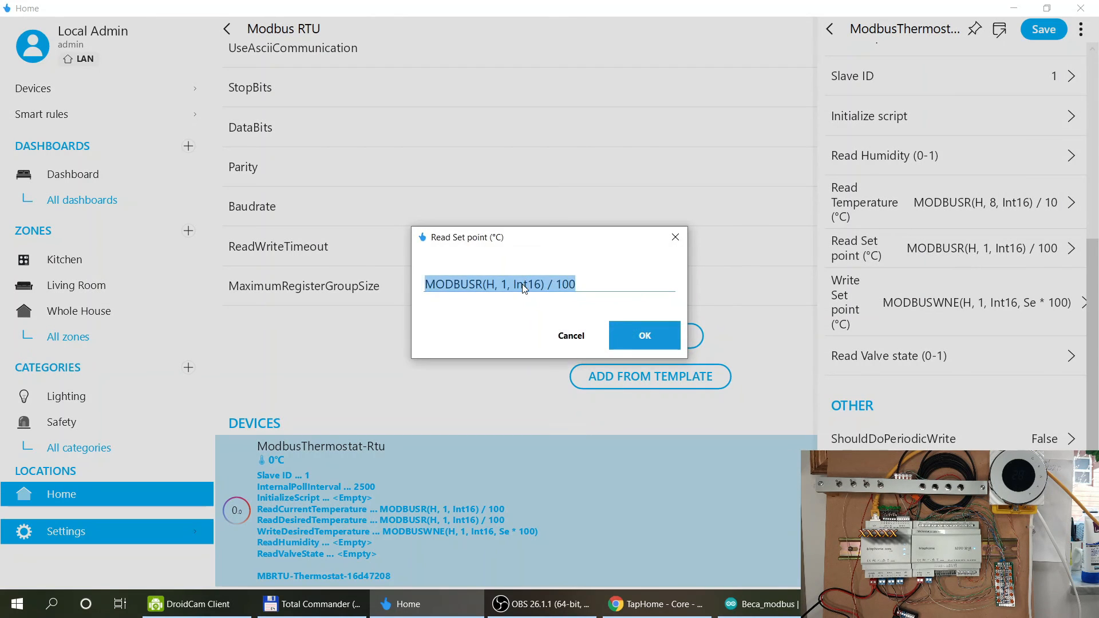
key(alt+Tab)
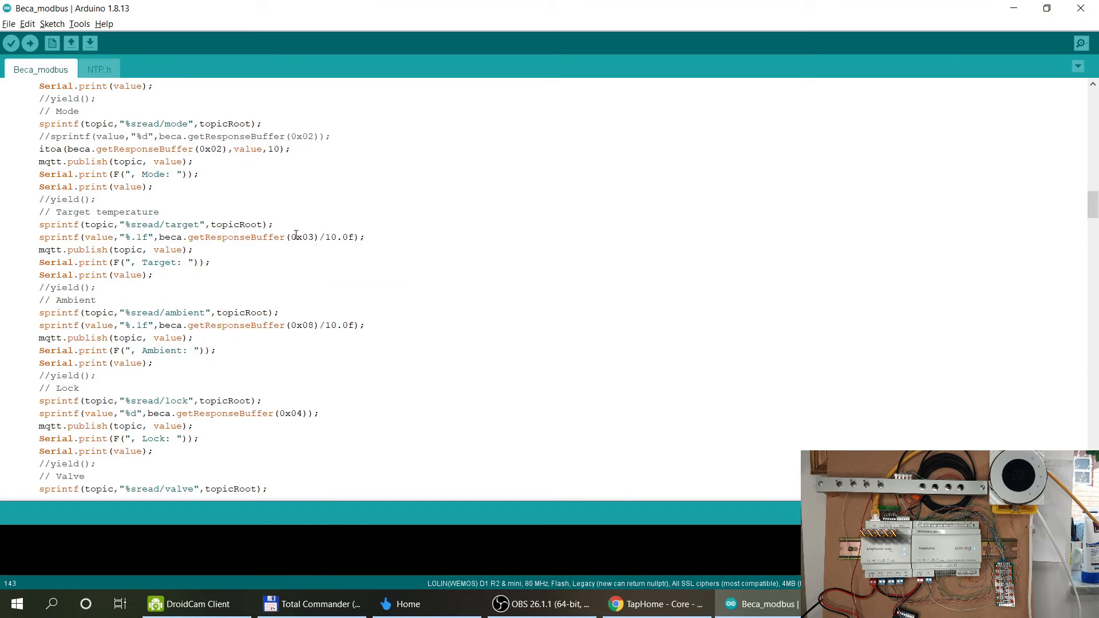
key(alt+Tab)
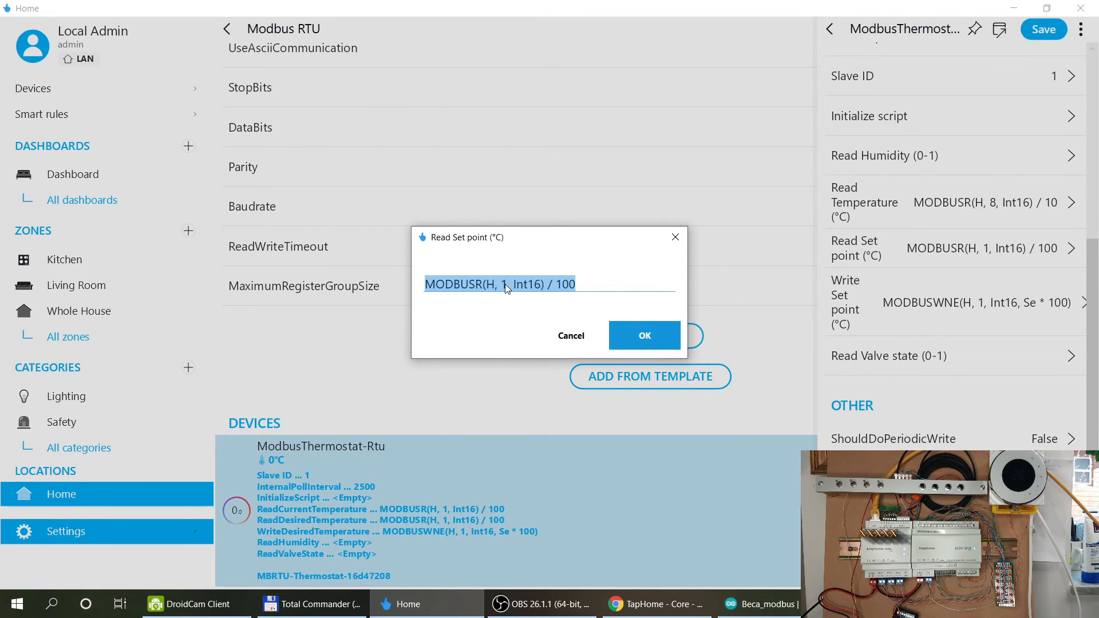
click(506, 286)
key(Delete)
text(3)
key(Right)
key(Right)
key(Right)
key(Right)
key(Delete)
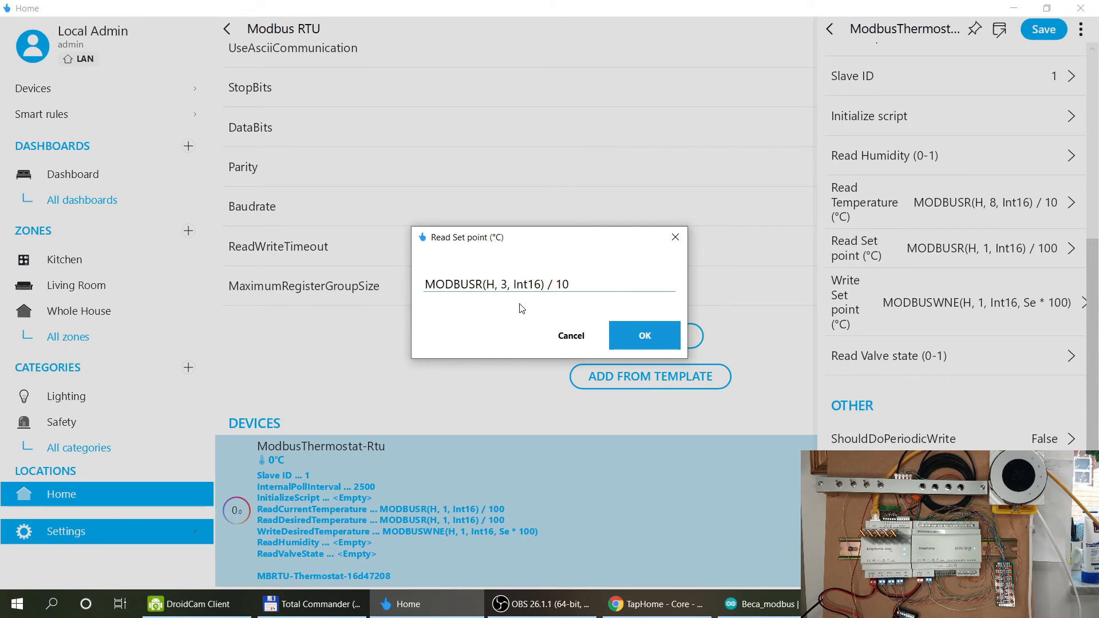
click(647, 329)
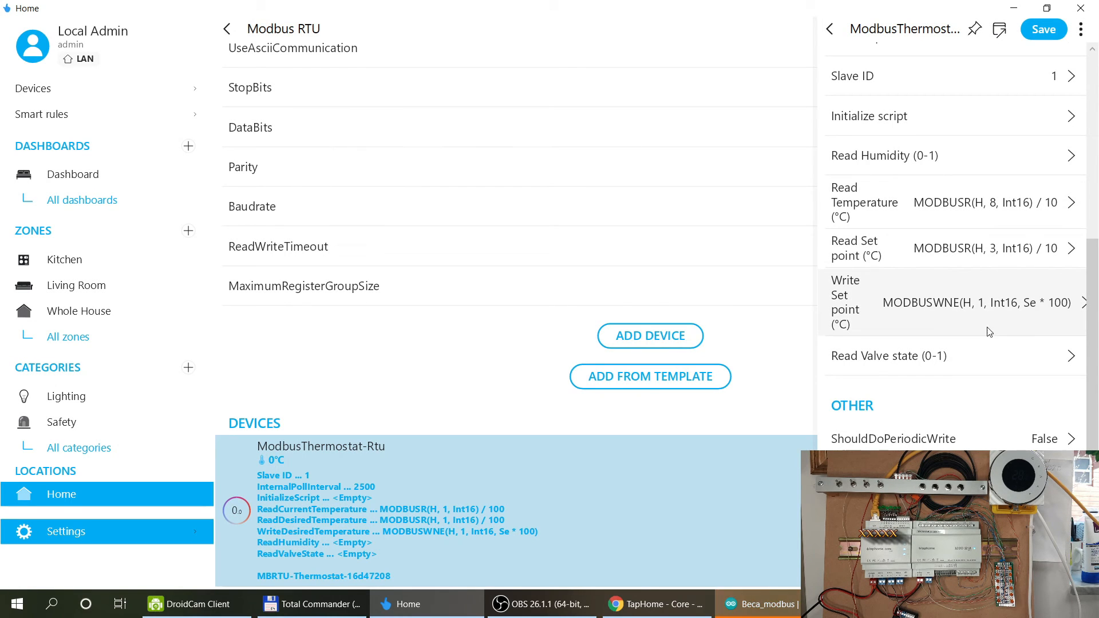
Change the Write Set point formula to holding register 3 with a multiplier of 10.
click(981, 311)
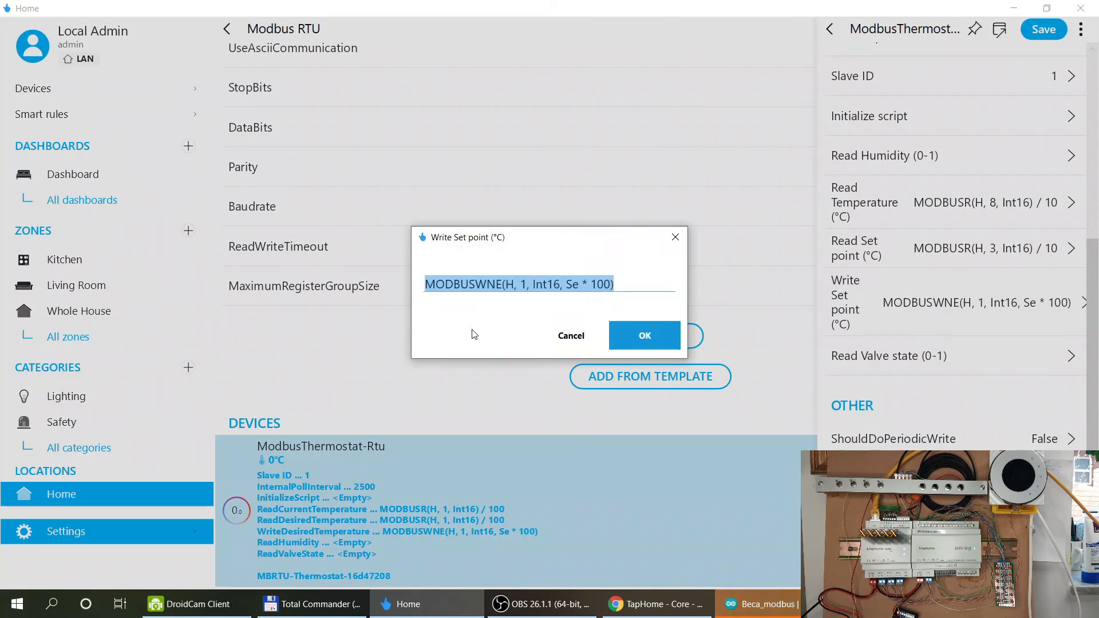
click(524, 283)
key(BackSpace)
text(3)
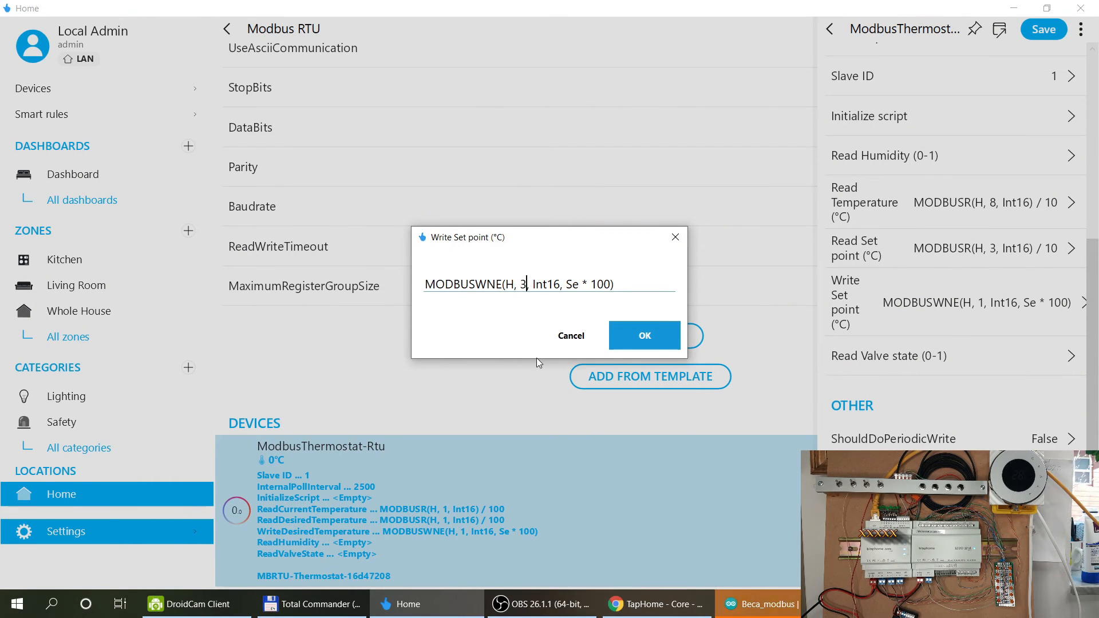
key(BackSpace)
click(633, 340)
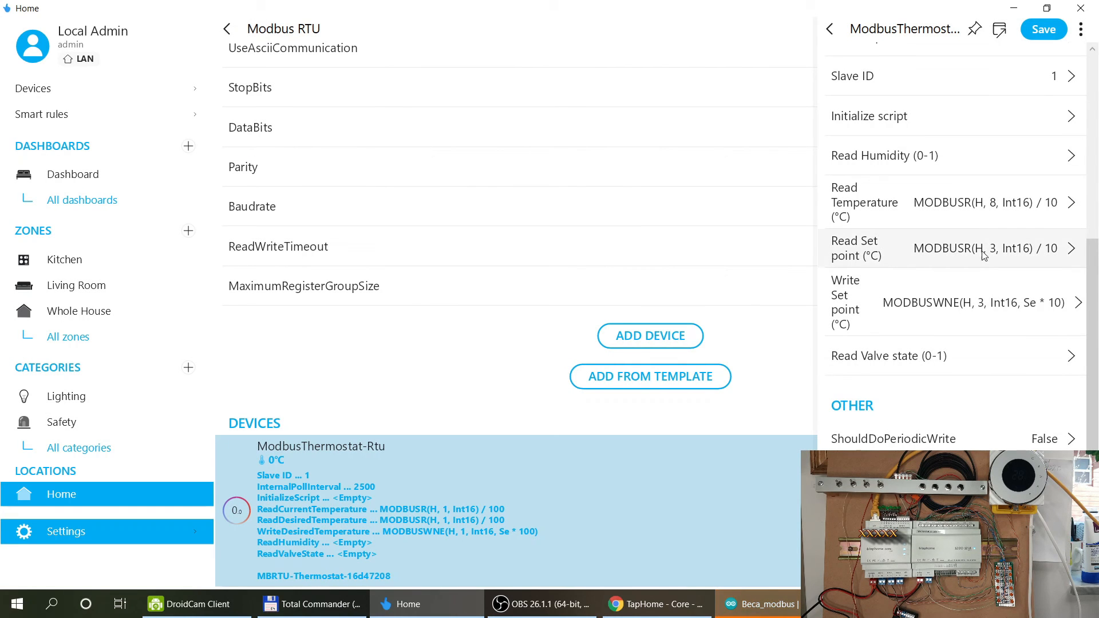
Look up the valve register in the sketch and copy MODBUSR(H, 8, Int16) from Read Temperature.
key(alt+Tab)
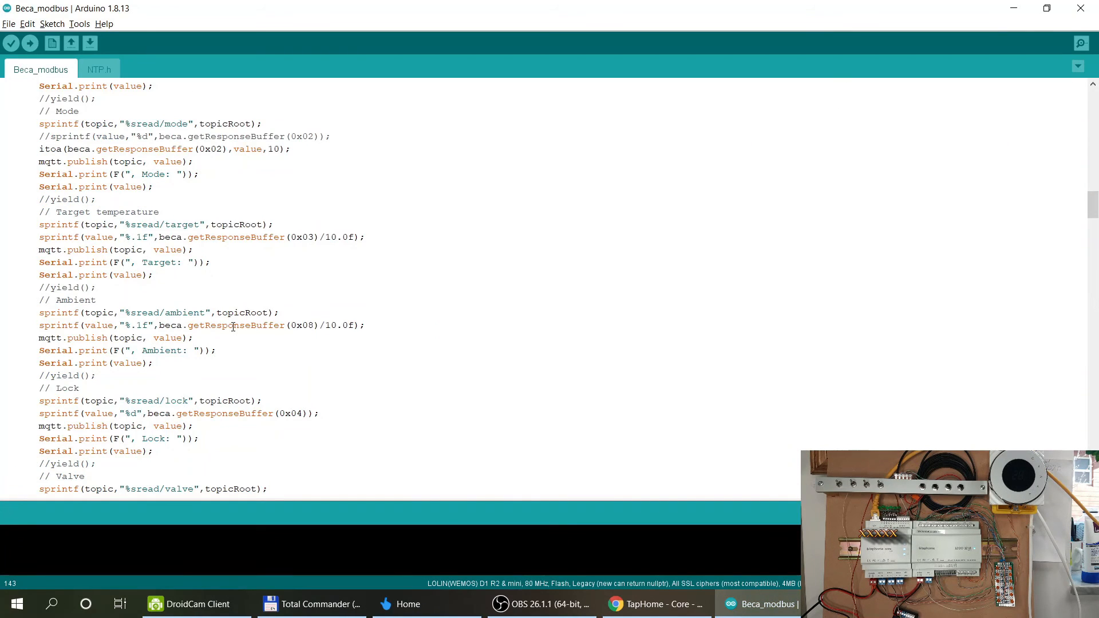
scroll(232, 325, down, 5)
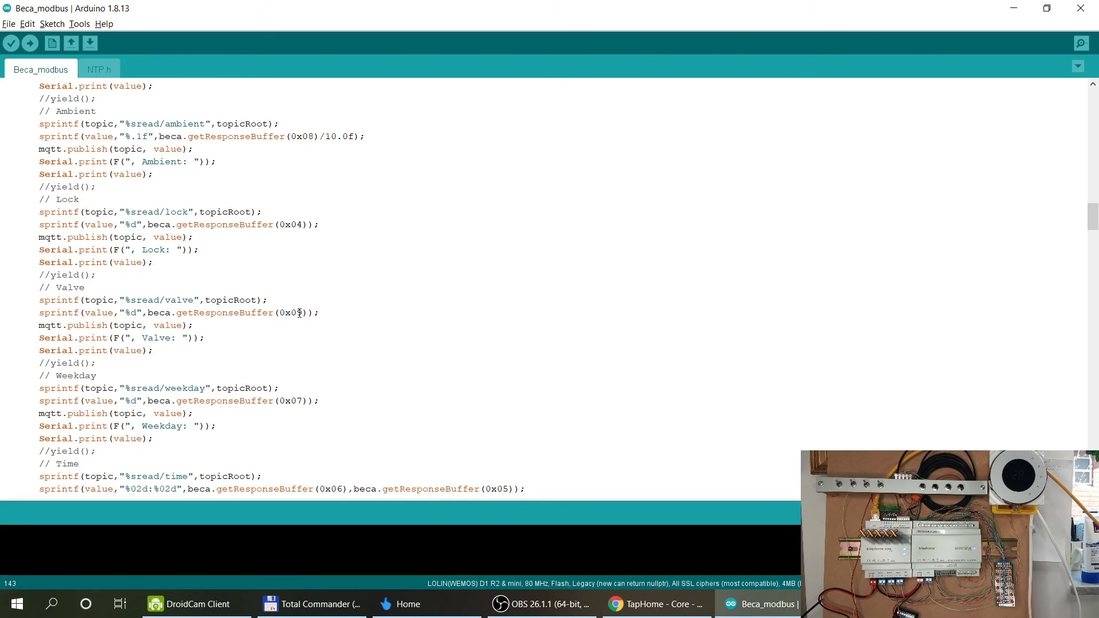
key(alt+Tab)
click(910, 360)
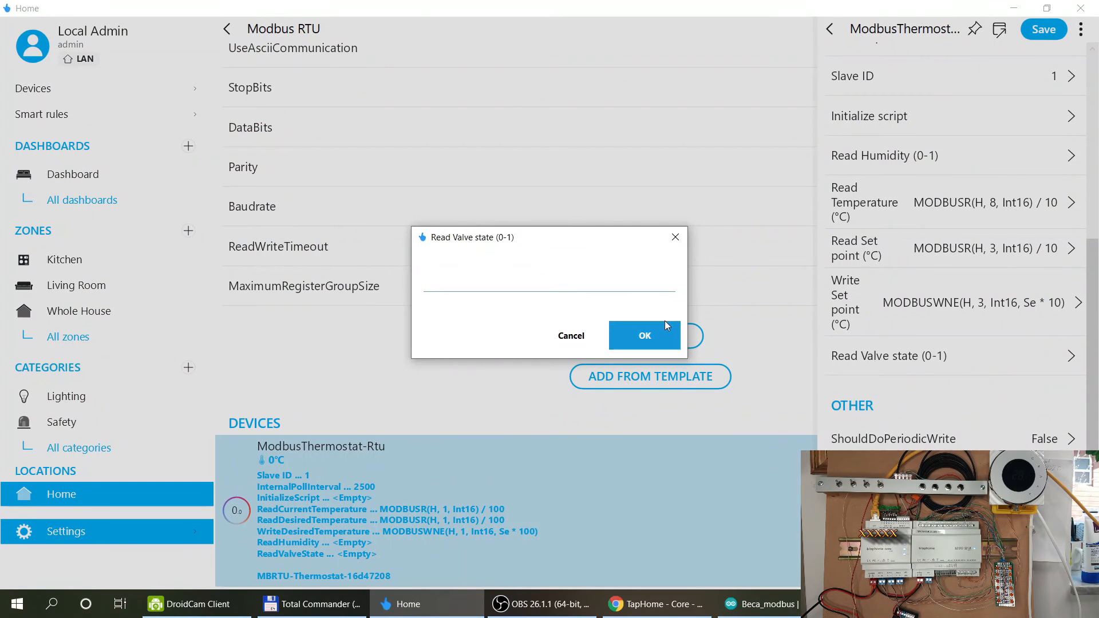
click(643, 335)
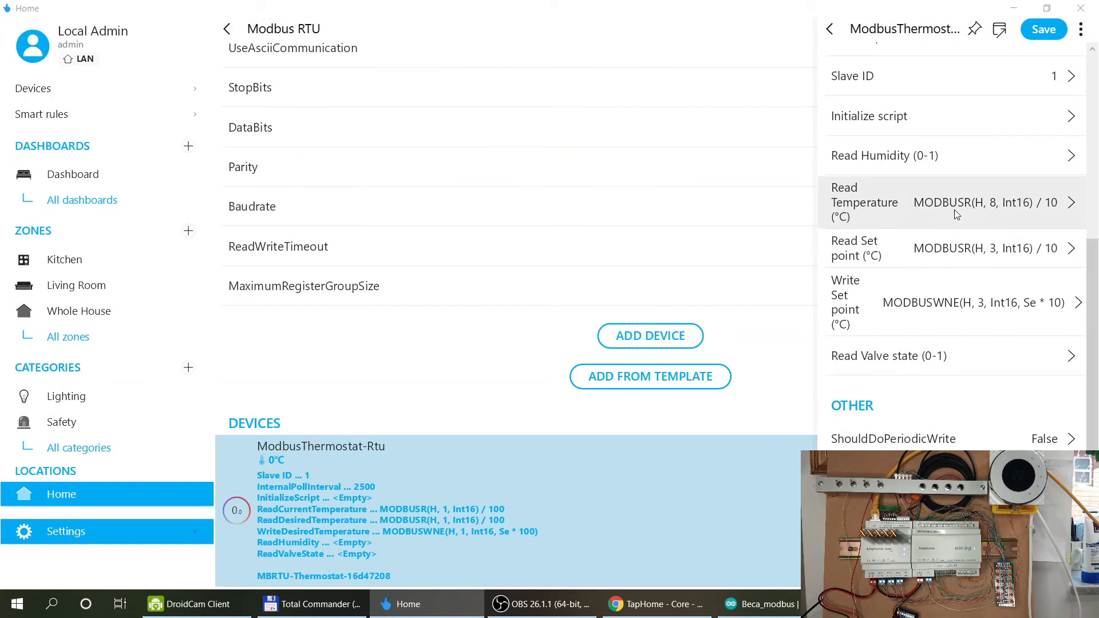
click(953, 210)
key(ctrl+c)
click(552, 292)
drag(545, 286, 377, 290)
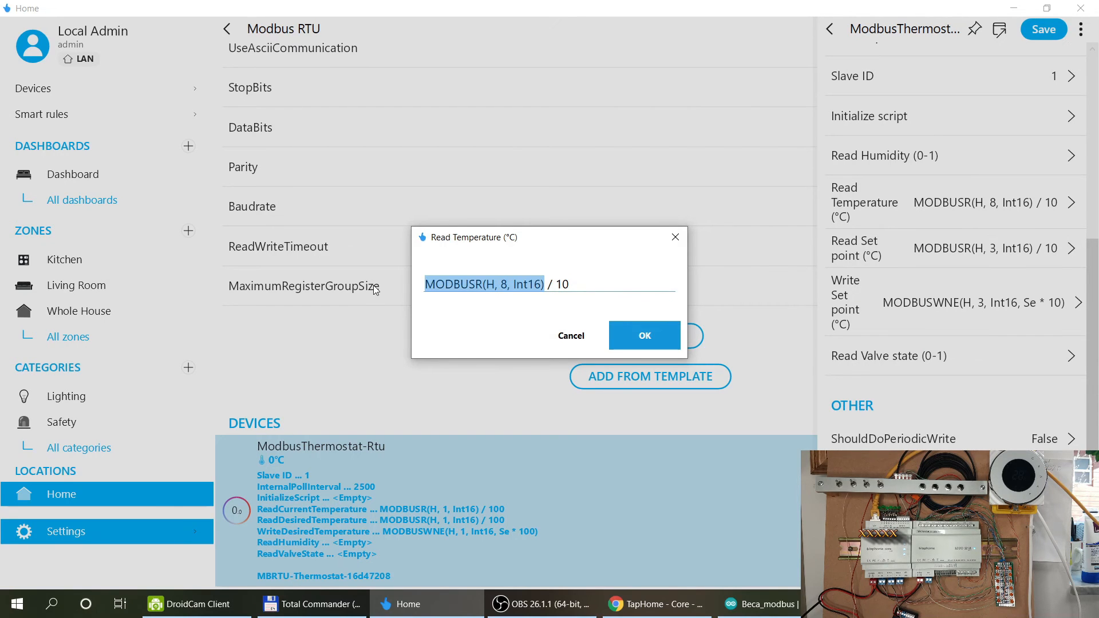
click(639, 335)
Set the Read Valve state formula to MODBUSR(H, 9, Int16) and save the thermostat.
click(851, 355)
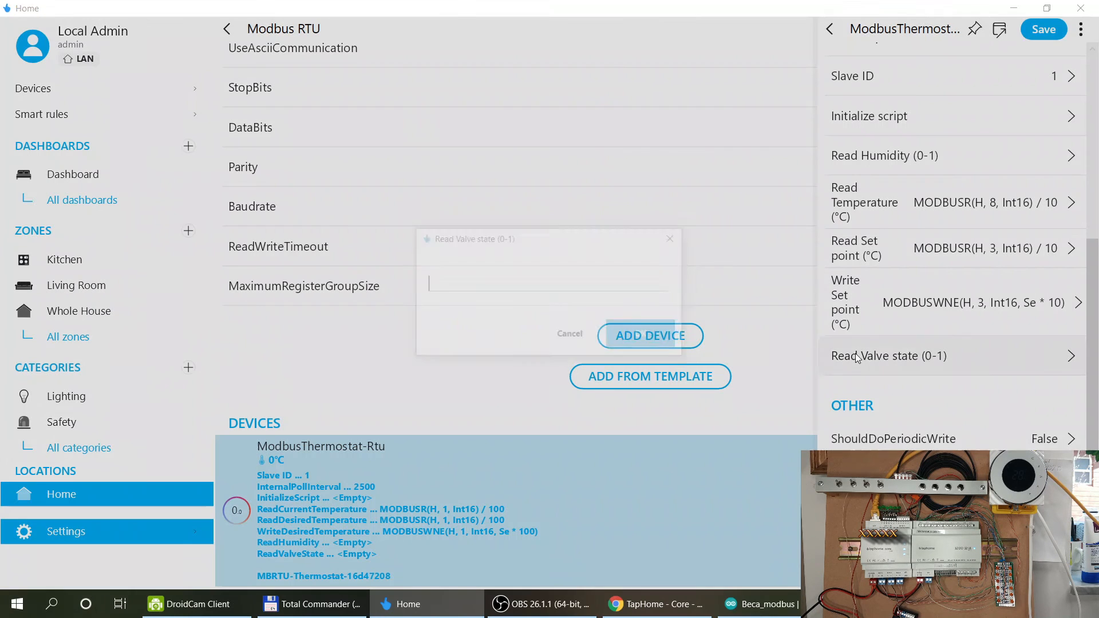
key(ctrl+v)
click(507, 286)
key(BackSpace)
text(9)
click(642, 331)
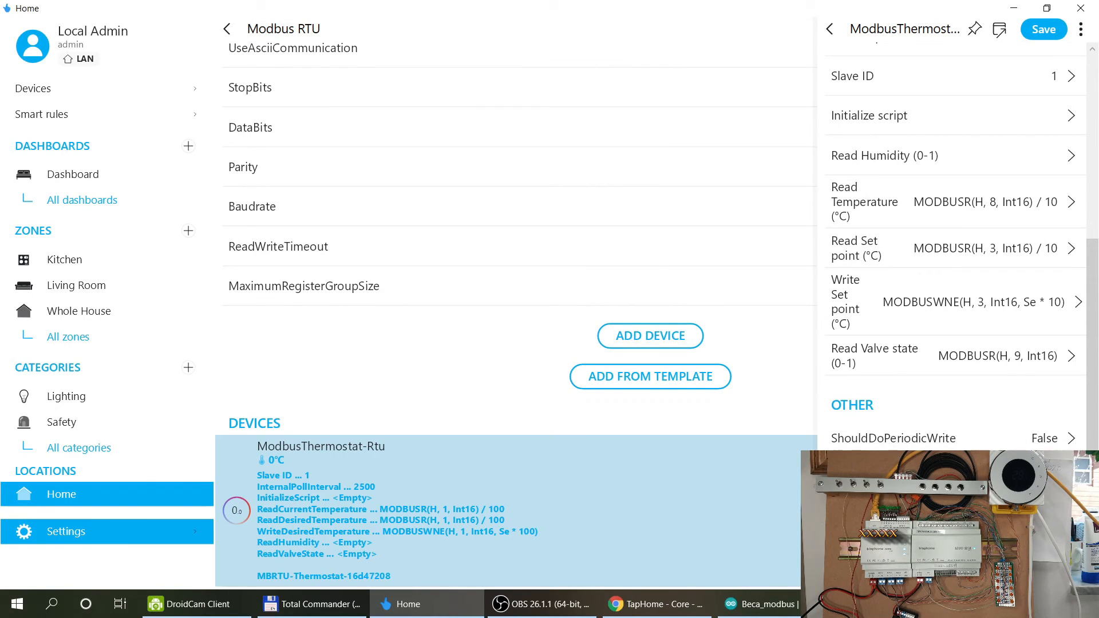
click(1030, 33)
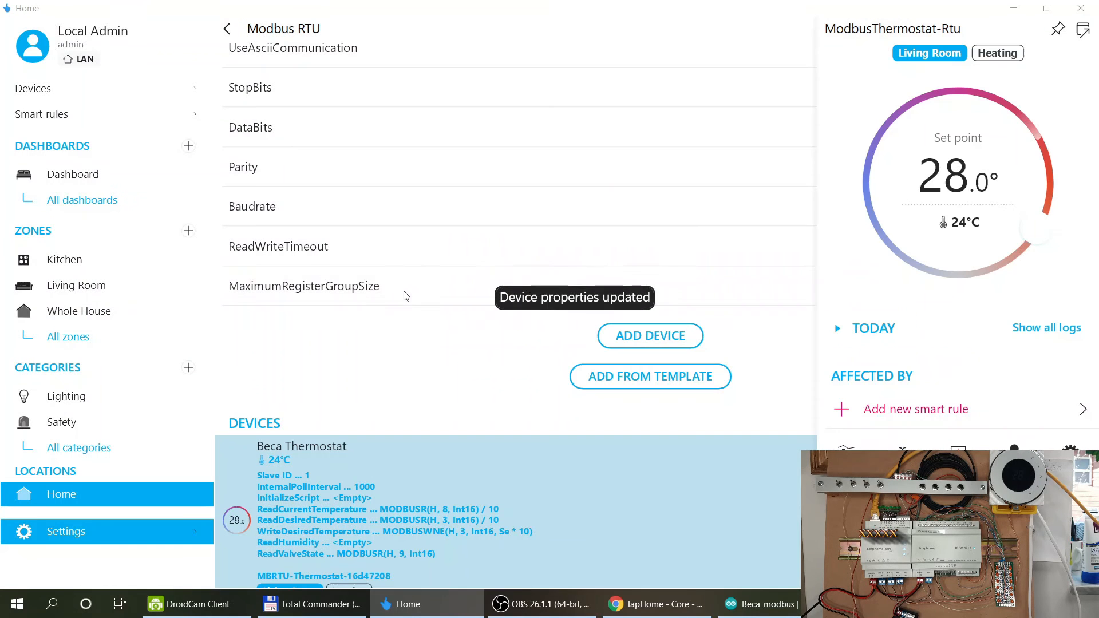
Drag the Beca Thermostat set point from 28.0° down to 16.0° and close the detail view.
scroll(405, 297, down, 1)
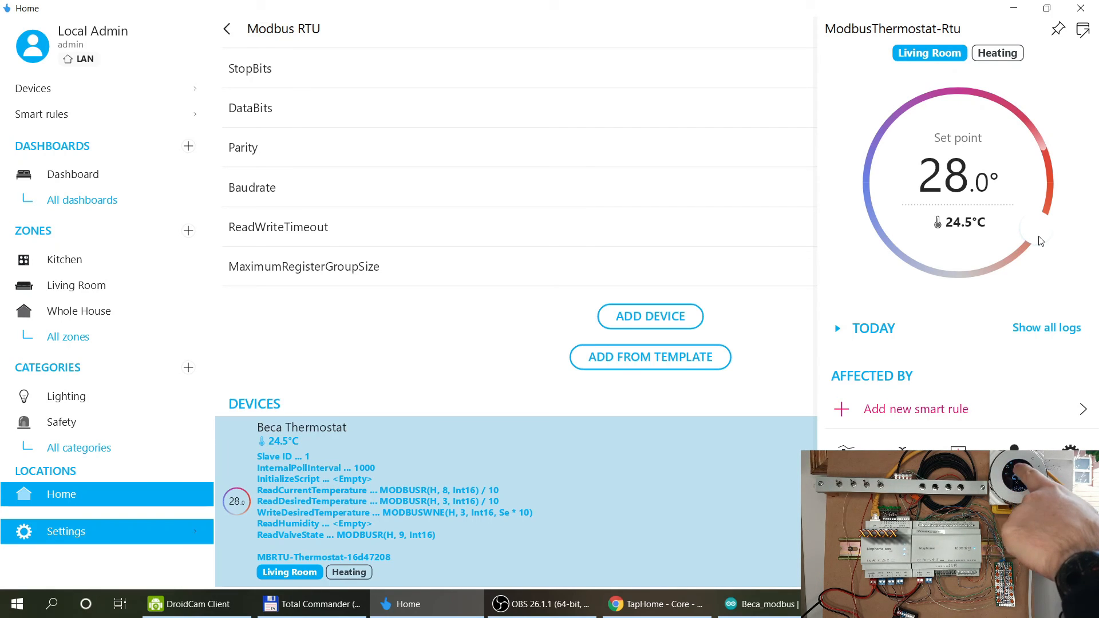
drag(1041, 239, 874, 191)
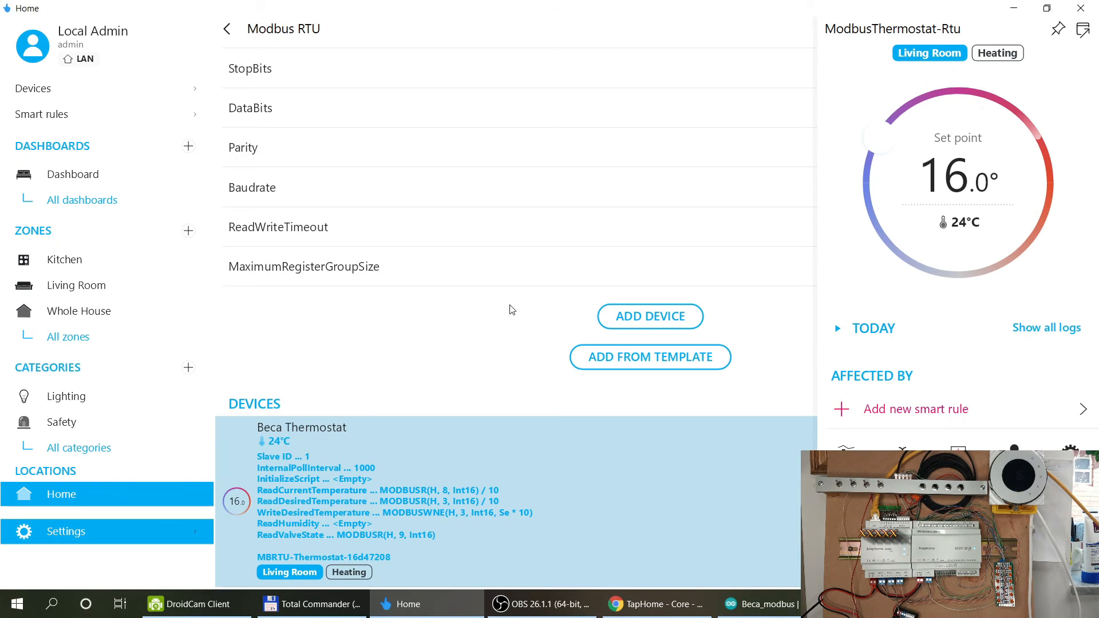
click(343, 351)
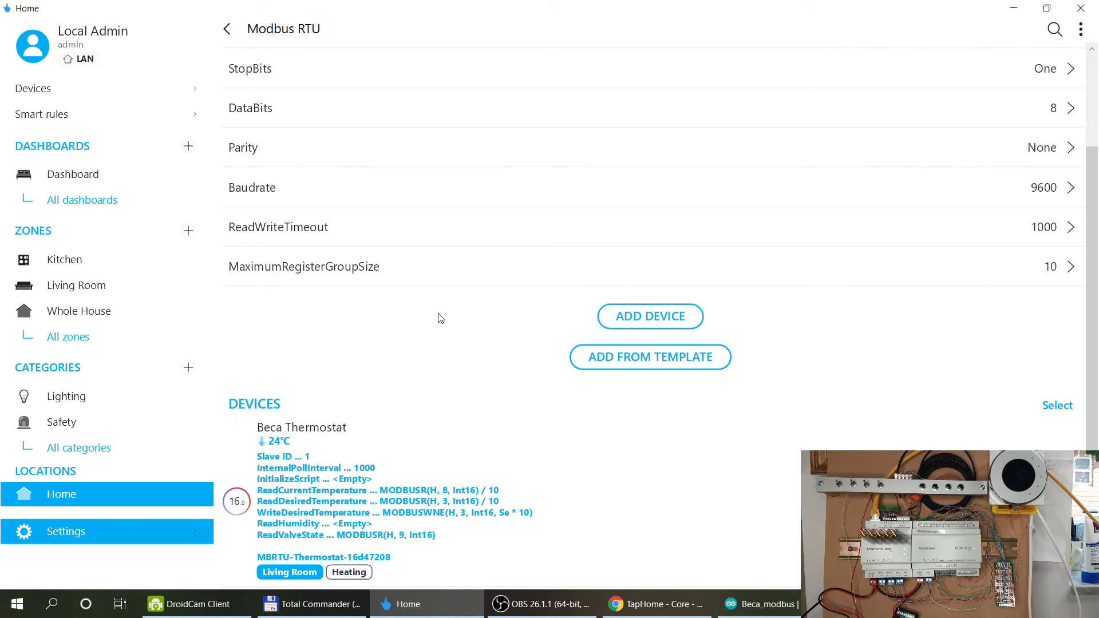
Navigate from the device lists through Settings > Hardware to the Modbus RTU (BUS3) interface page.
click(227, 30)
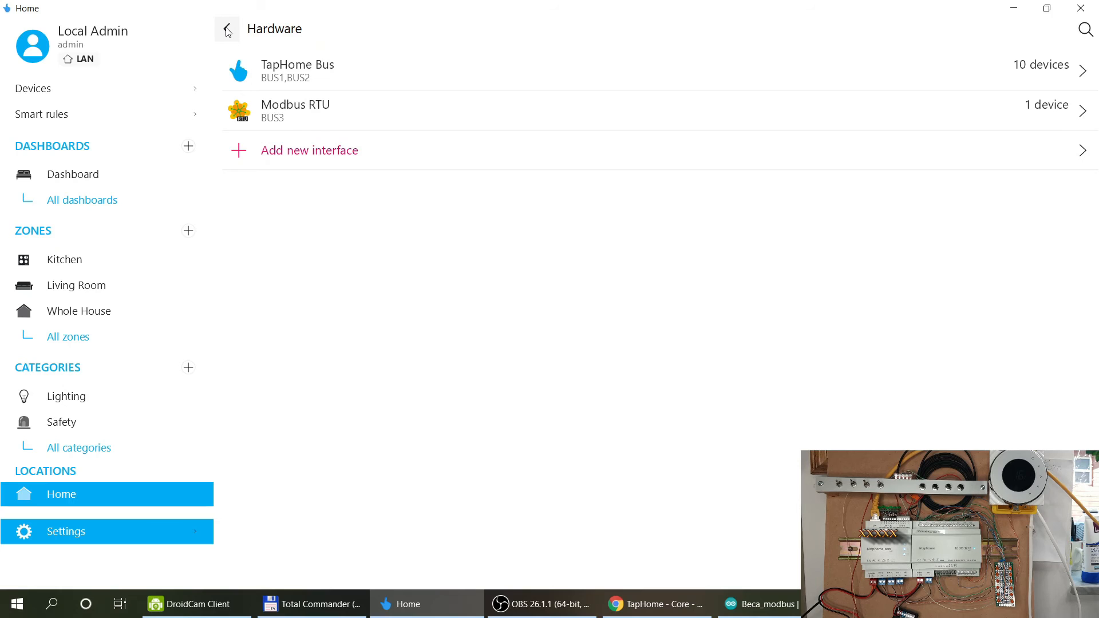
click(228, 30)
click(232, 32)
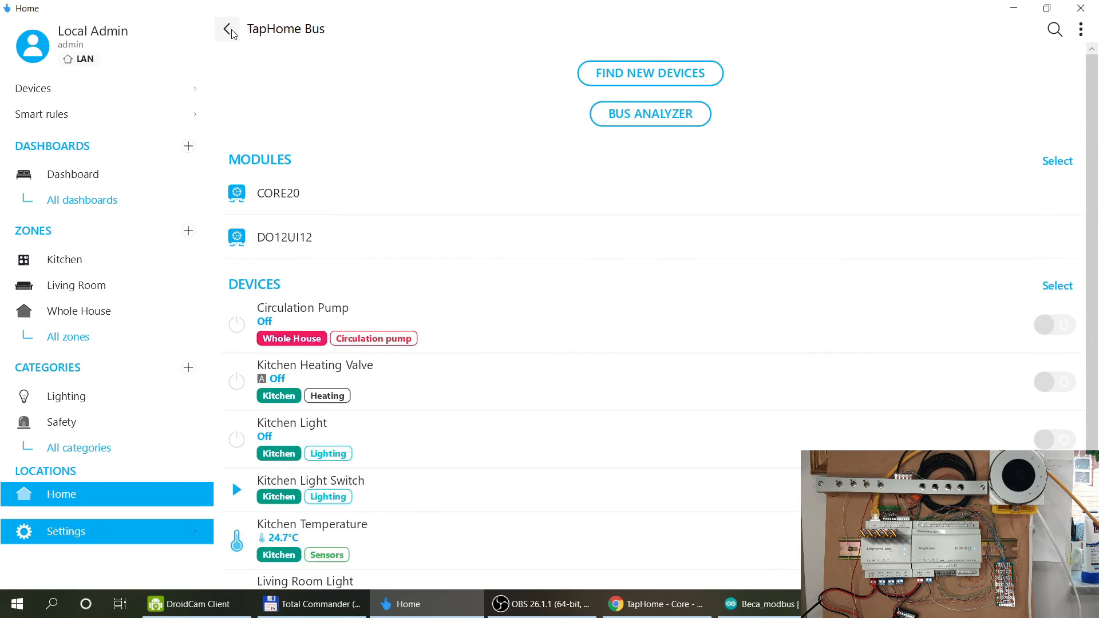
click(39, 94)
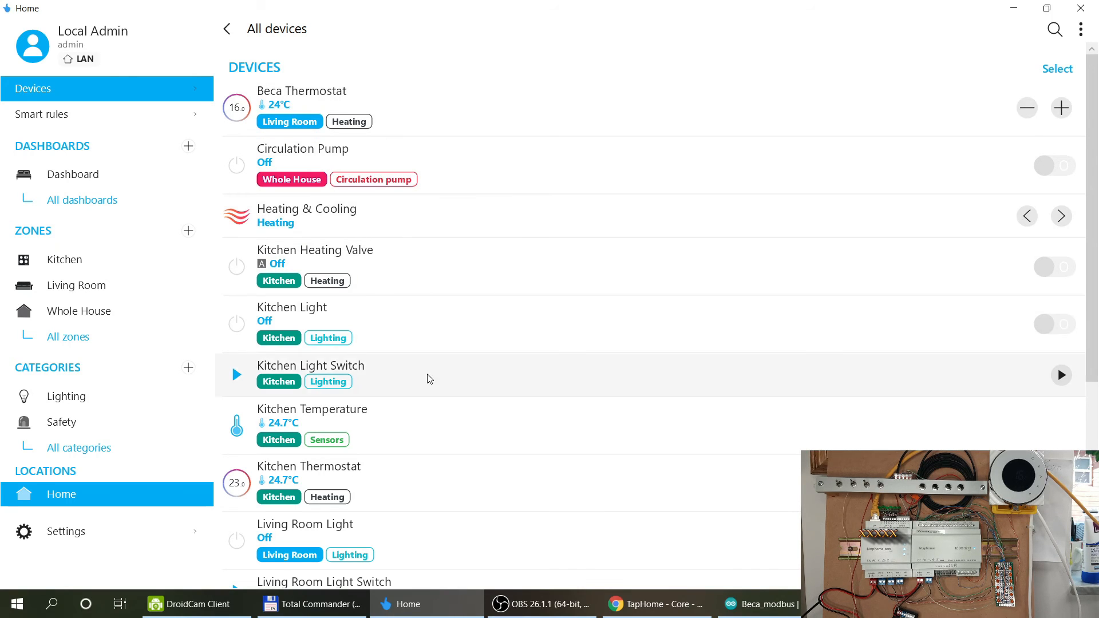
scroll(433, 507, down, 4)
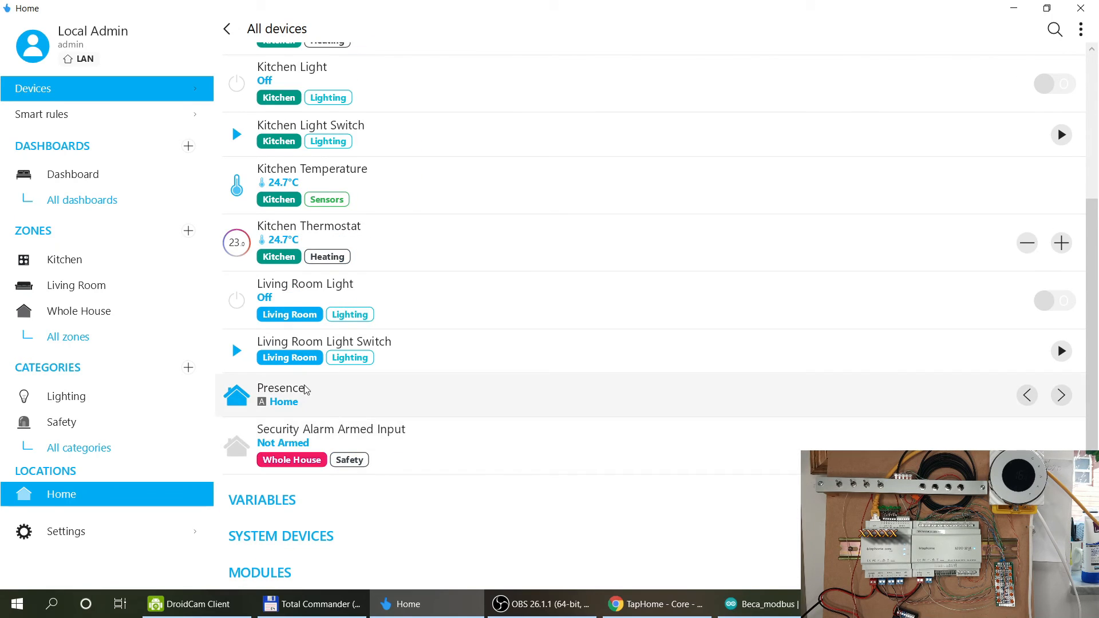
scroll(393, 199, up, 4)
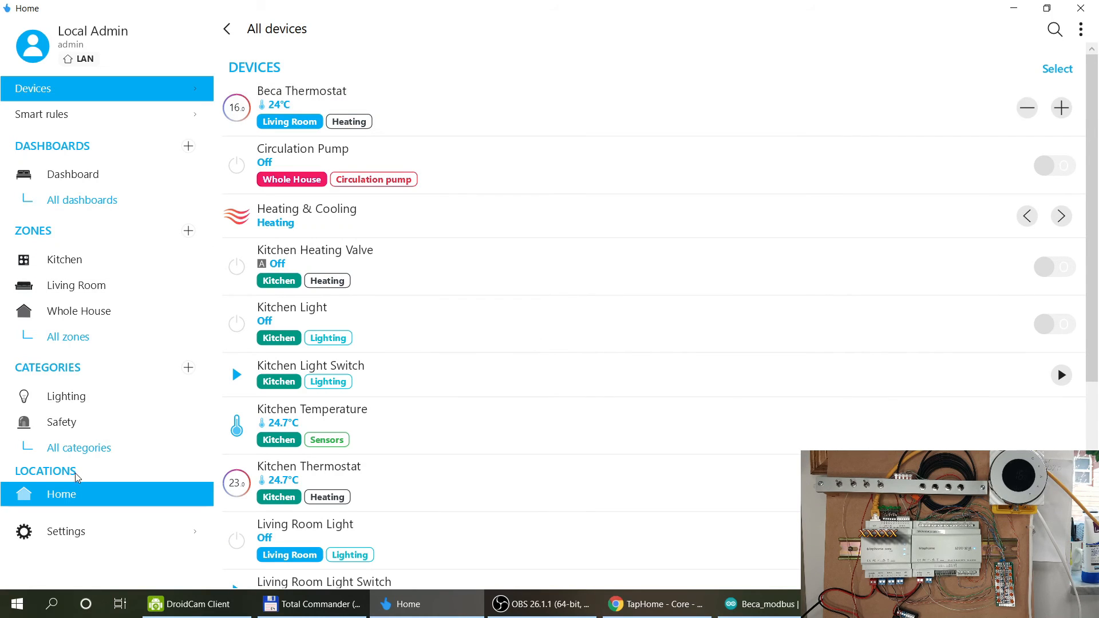
click(60, 530)
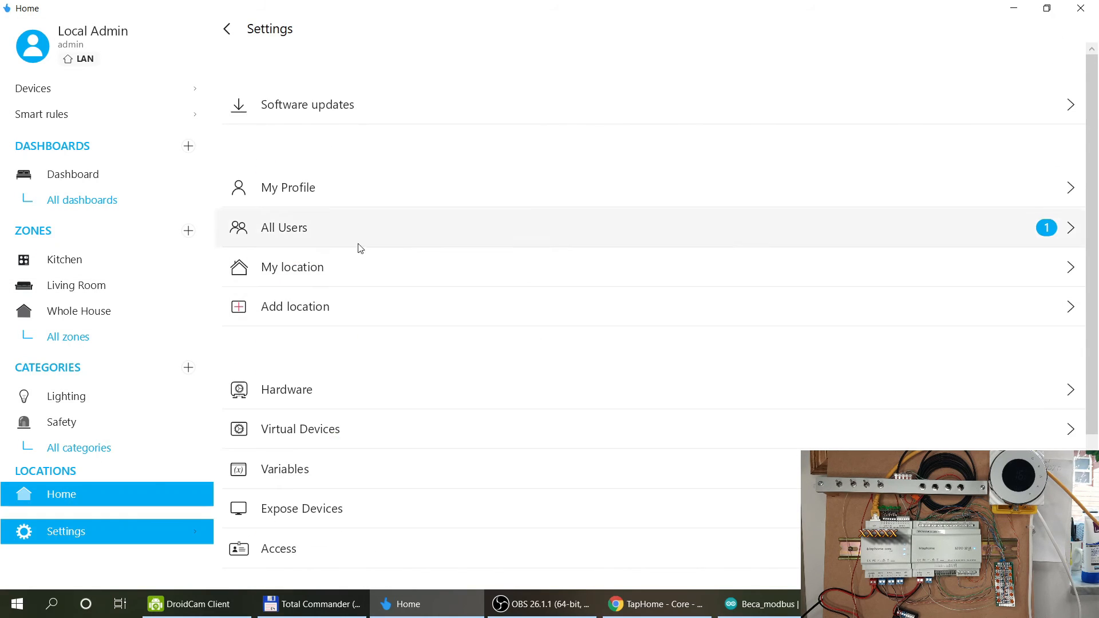
click(319, 444)
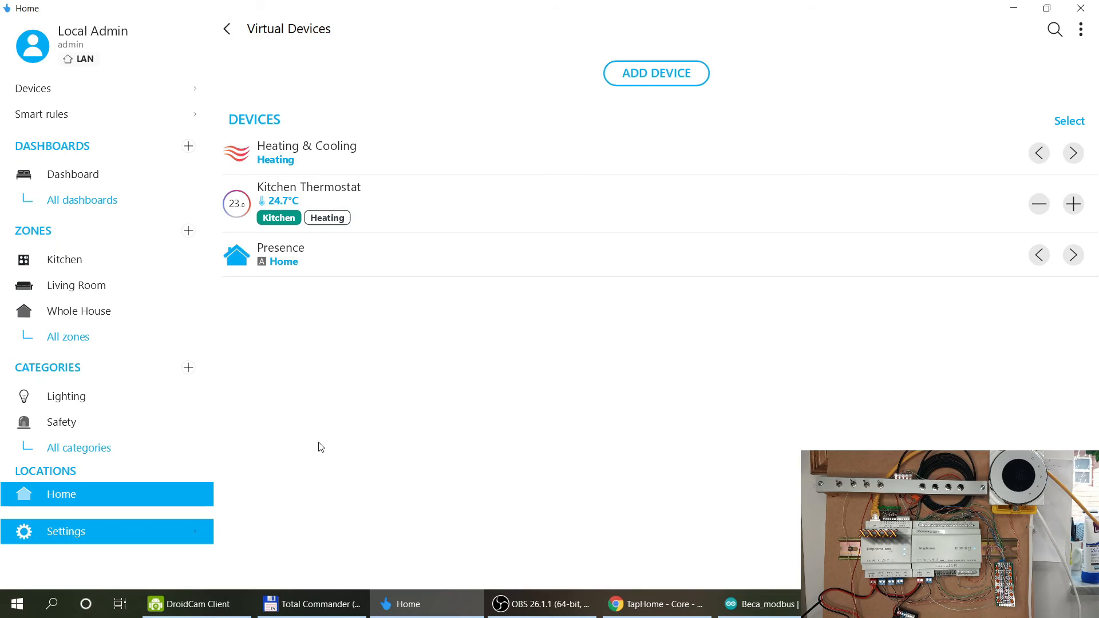
click(228, 31)
click(295, 392)
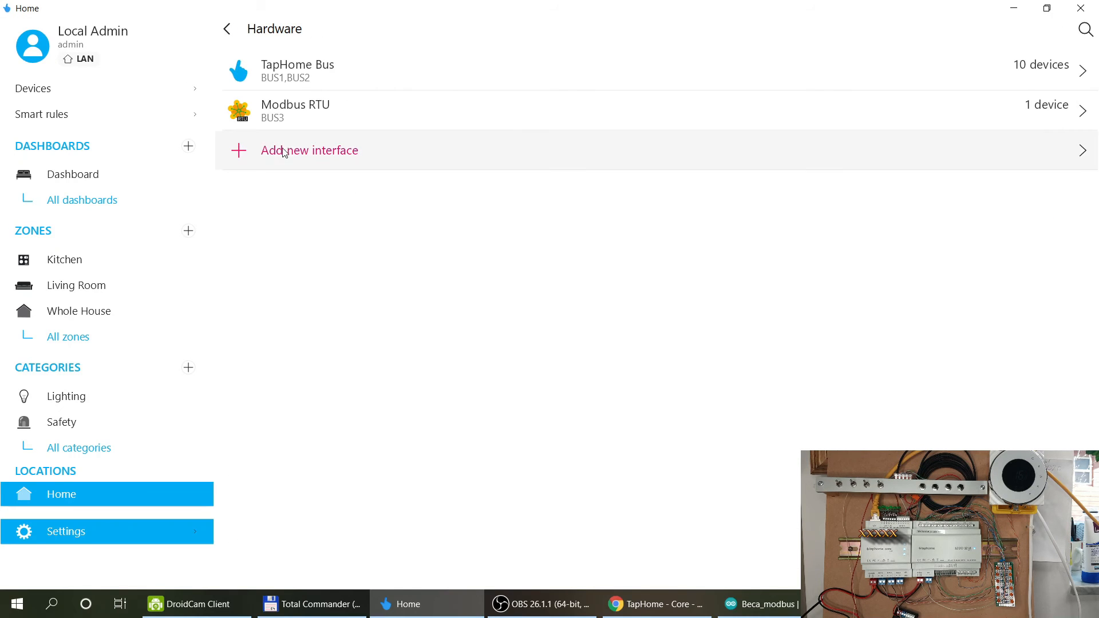
click(307, 107)
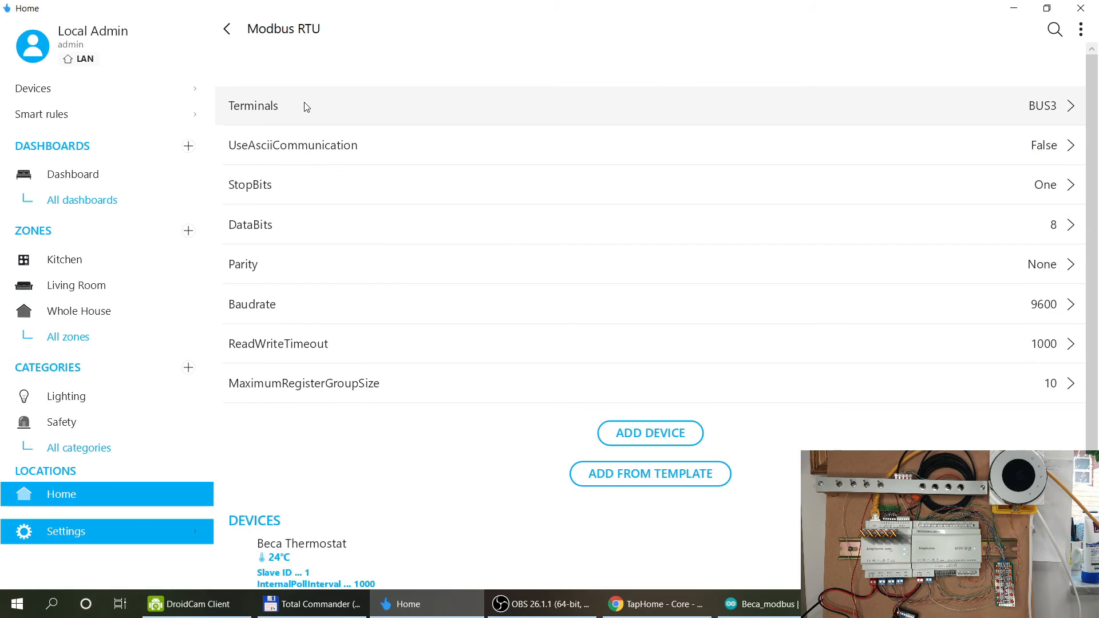
scroll(564, 343, down, 2)
Add a Reed Contact device to the Modbus RTU bus, then close TapHome.
click(662, 316)
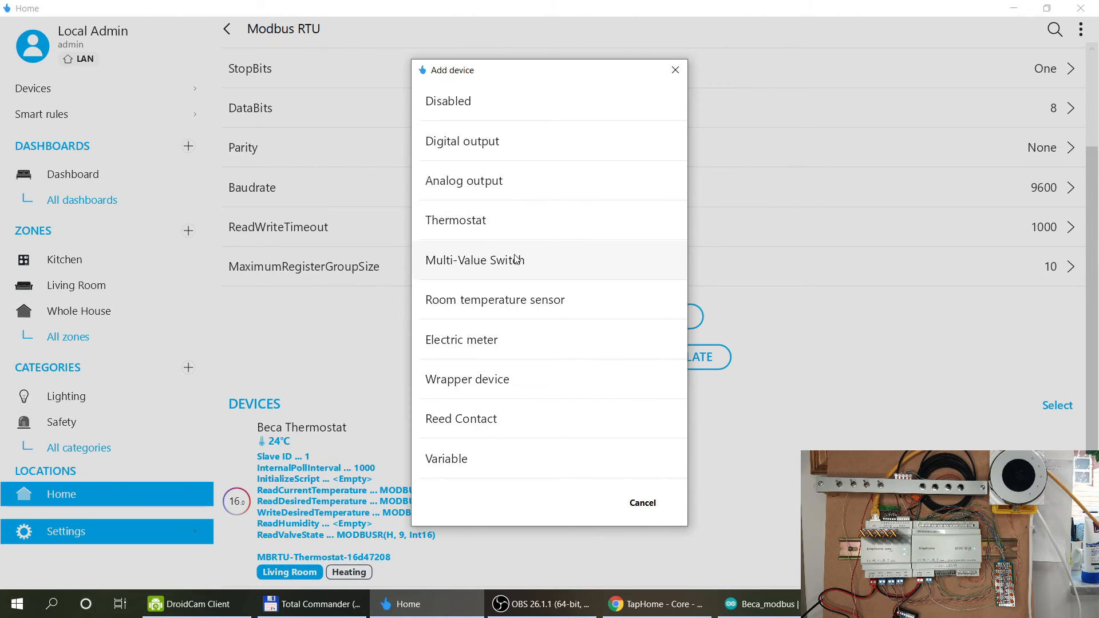
click(516, 421)
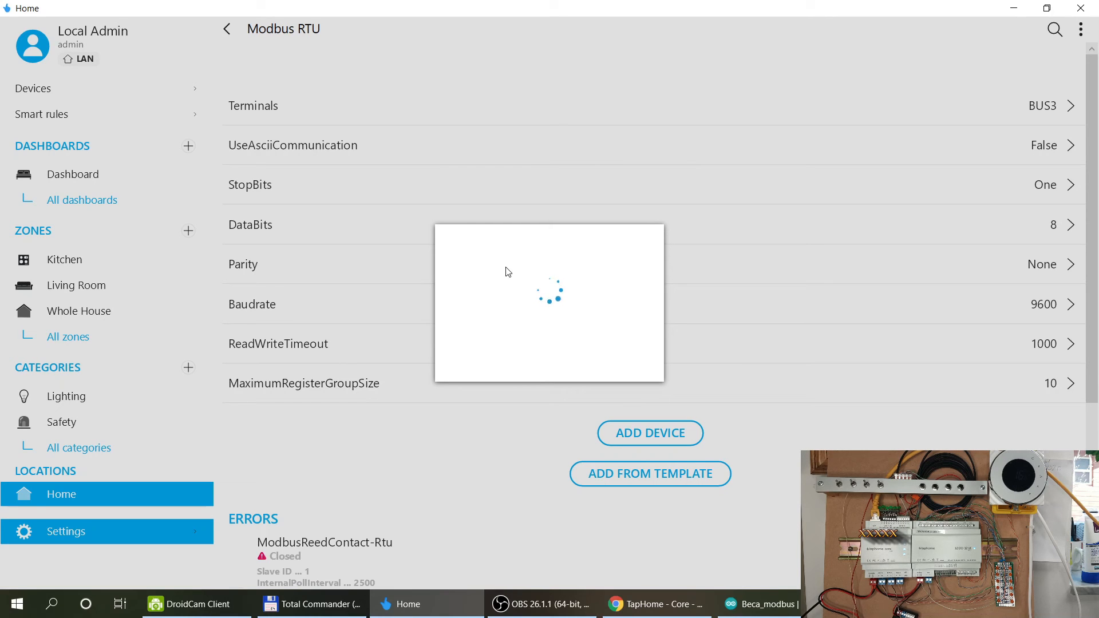
click(1079, 8)
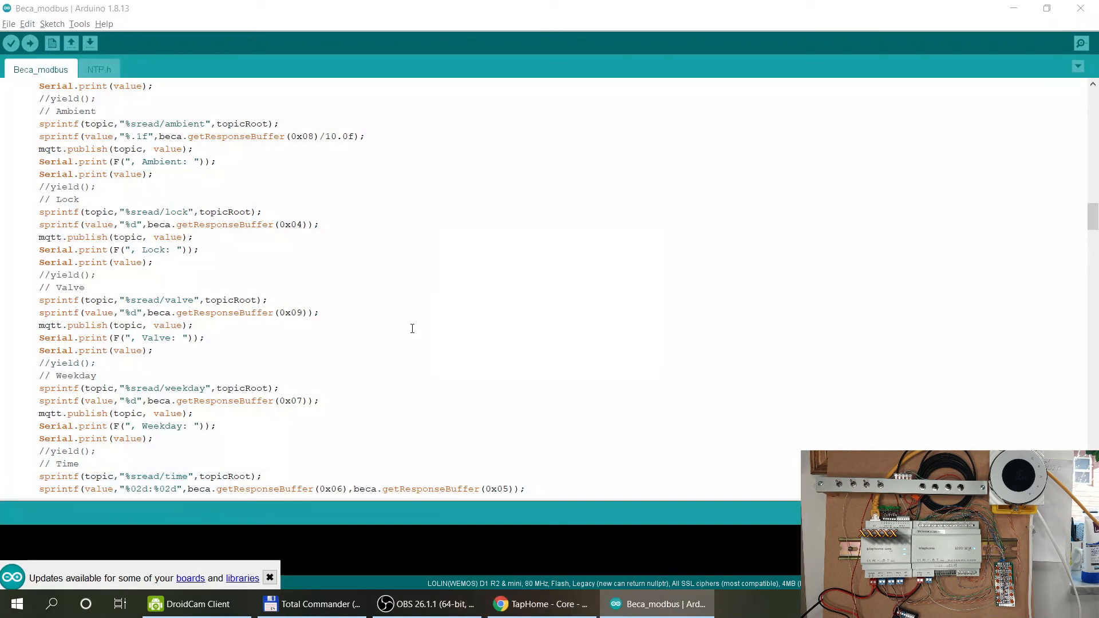
Launch TapHome.Client.Desktop.Wpf.exe from c:\!!\taphome in Total Commander and minimize the file manager.
click(312, 603)
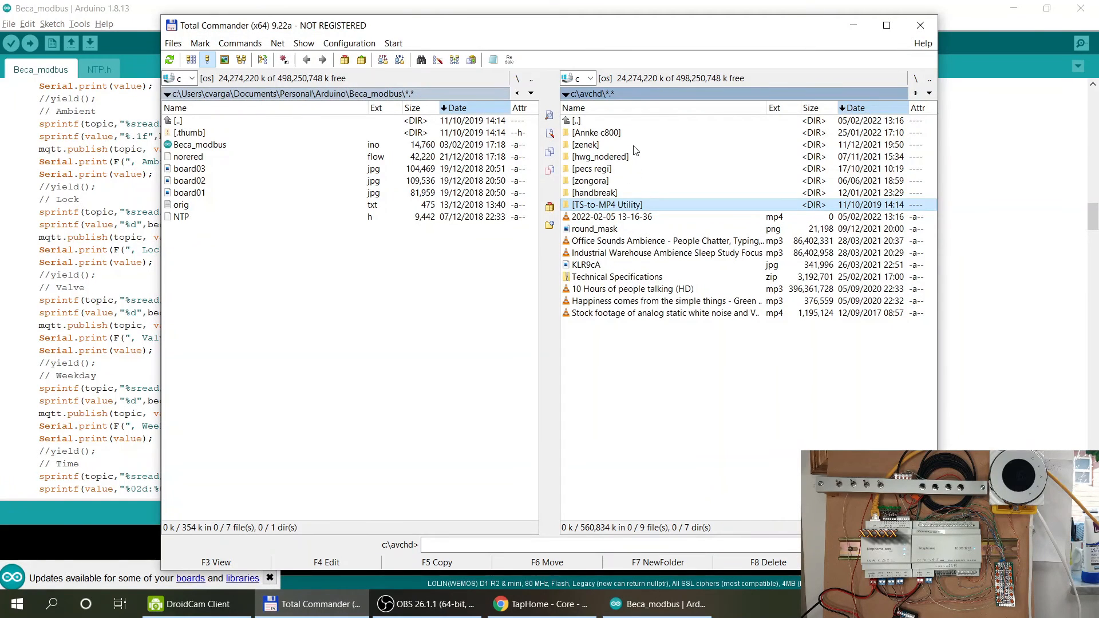
double_click(633, 121)
click(599, 181)
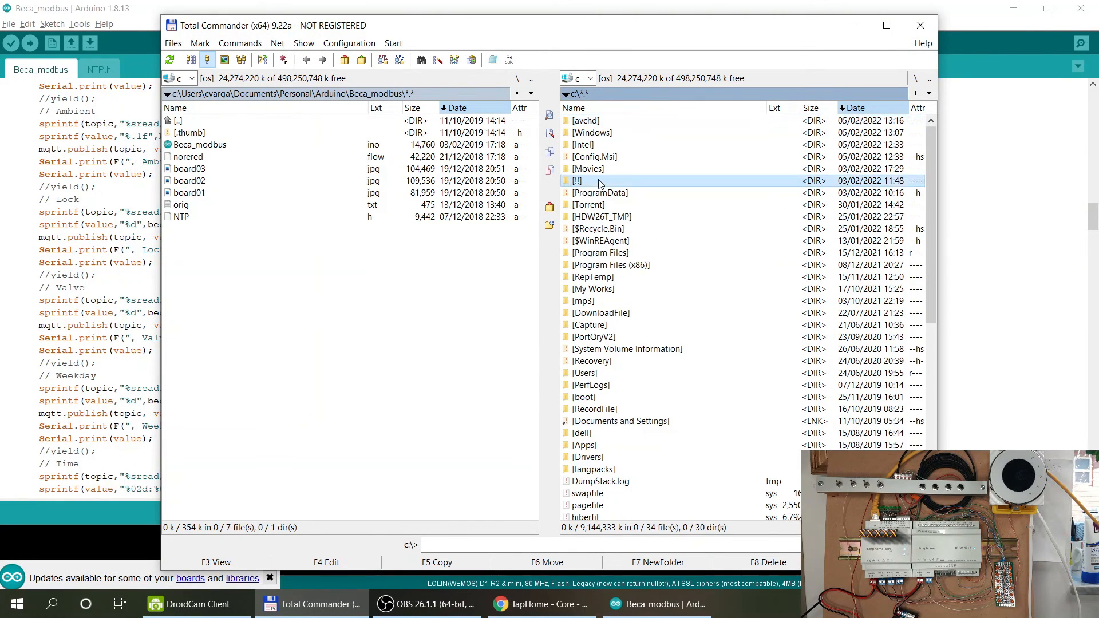
double_click(599, 183)
double_click(609, 135)
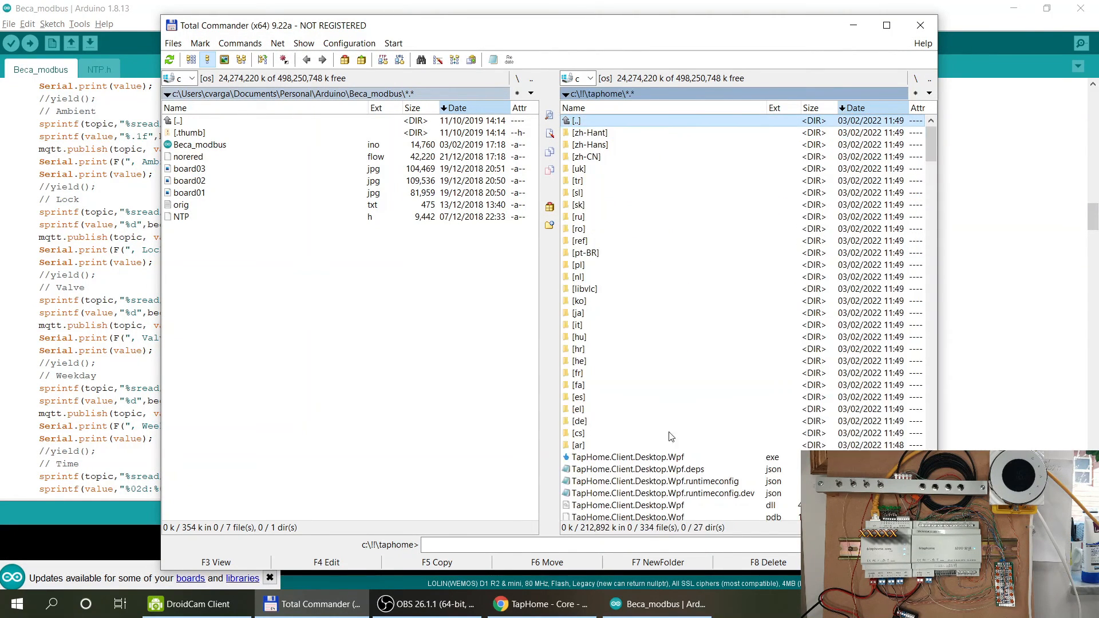
click(664, 458)
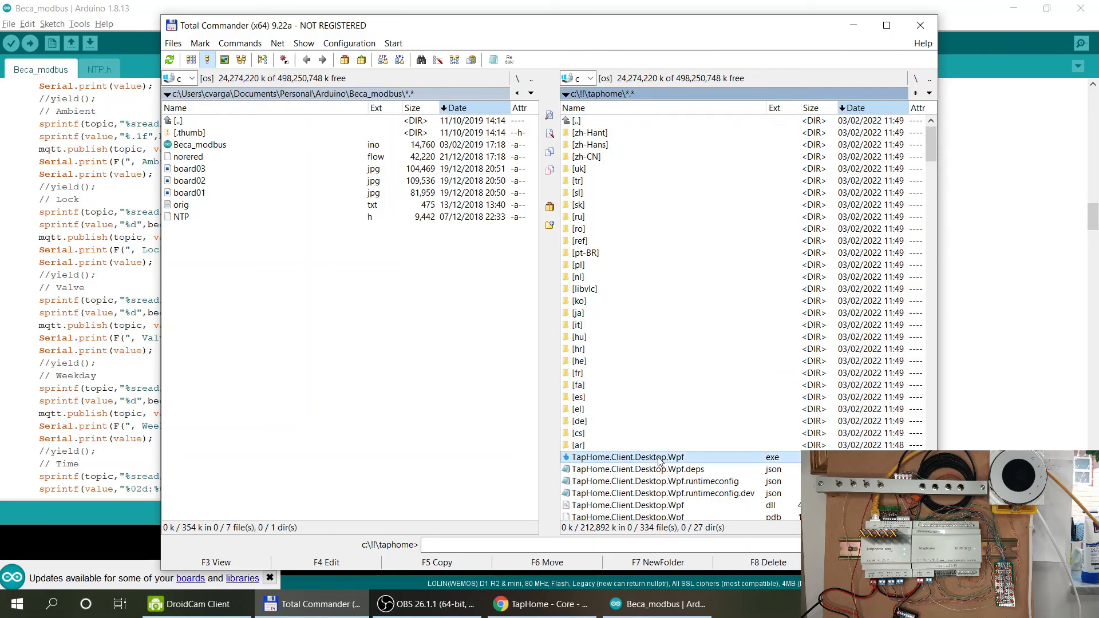
click(853, 26)
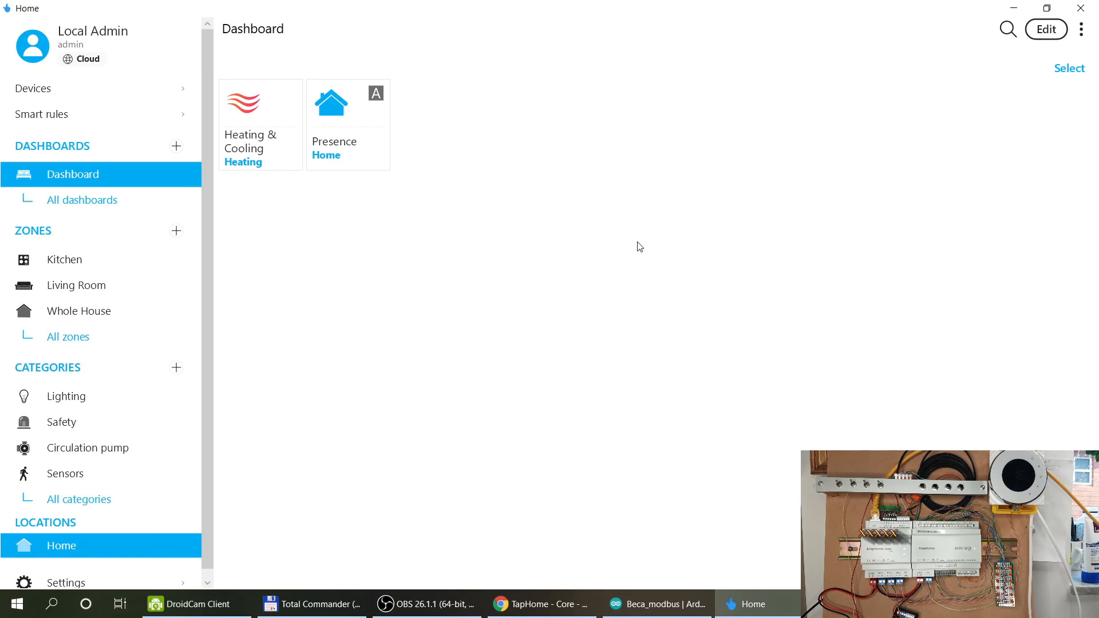
Open the ModbusReedContact-Rtu device's Service settings under Hardware > Modbus RTU, then switch to Arduino IDE.
click(67, 584)
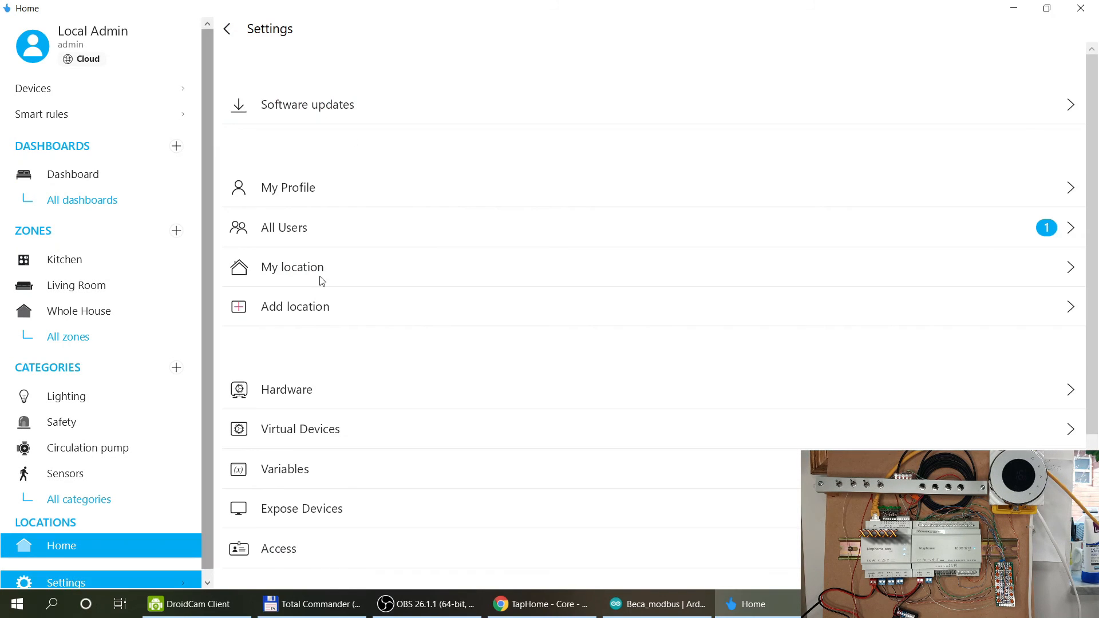
click(280, 399)
click(295, 106)
scroll(446, 219, down, 5)
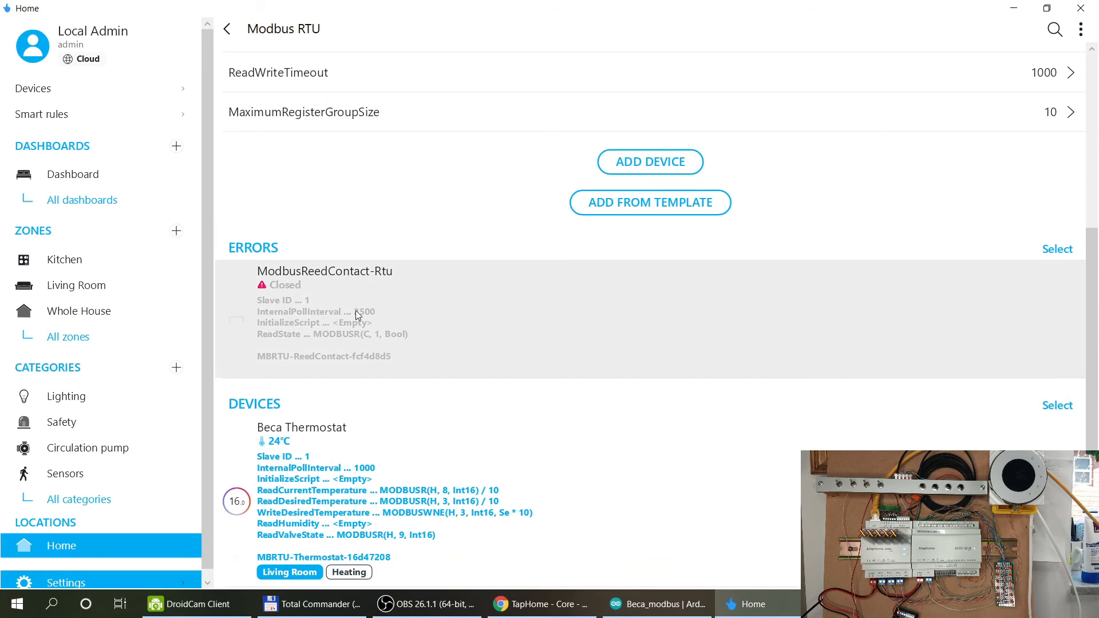
click(355, 310)
click(1056, 226)
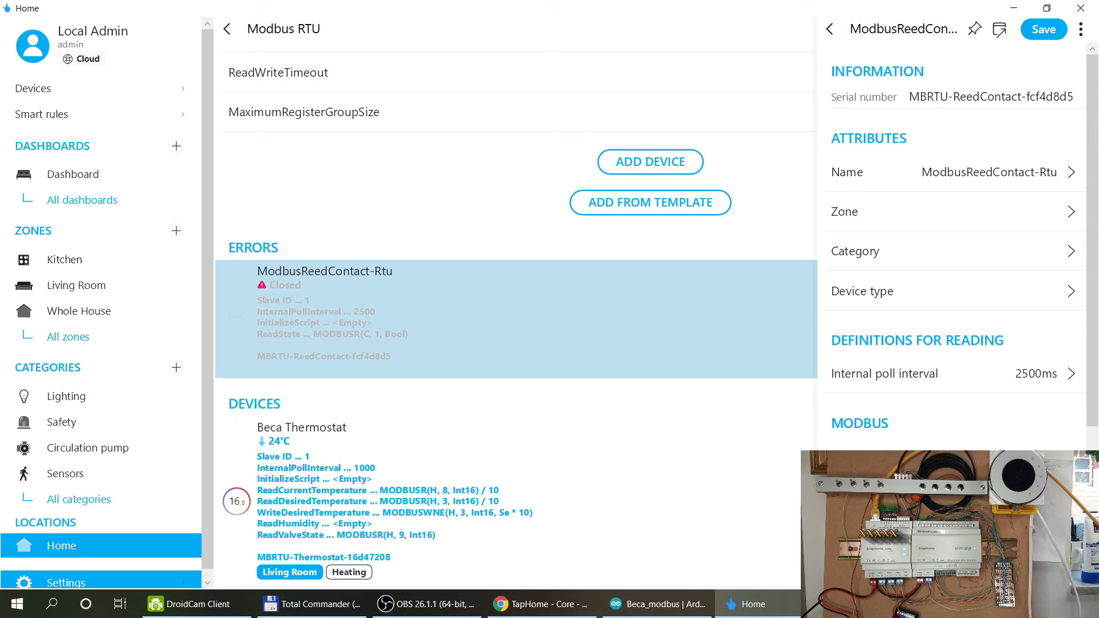
click(664, 603)
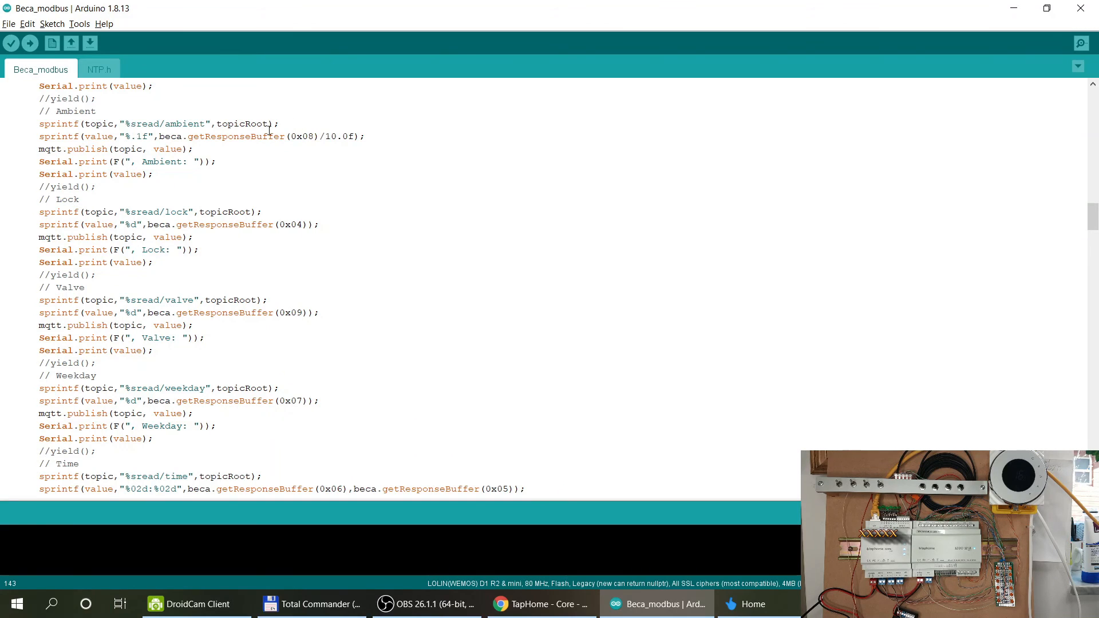
Scroll through the Beca_modbus register code (0x03, 0x08, 0x04, 0x09, 0x07), then return to TapHome.
scroll(269, 130, down, 2)
scroll(269, 131, up, 7)
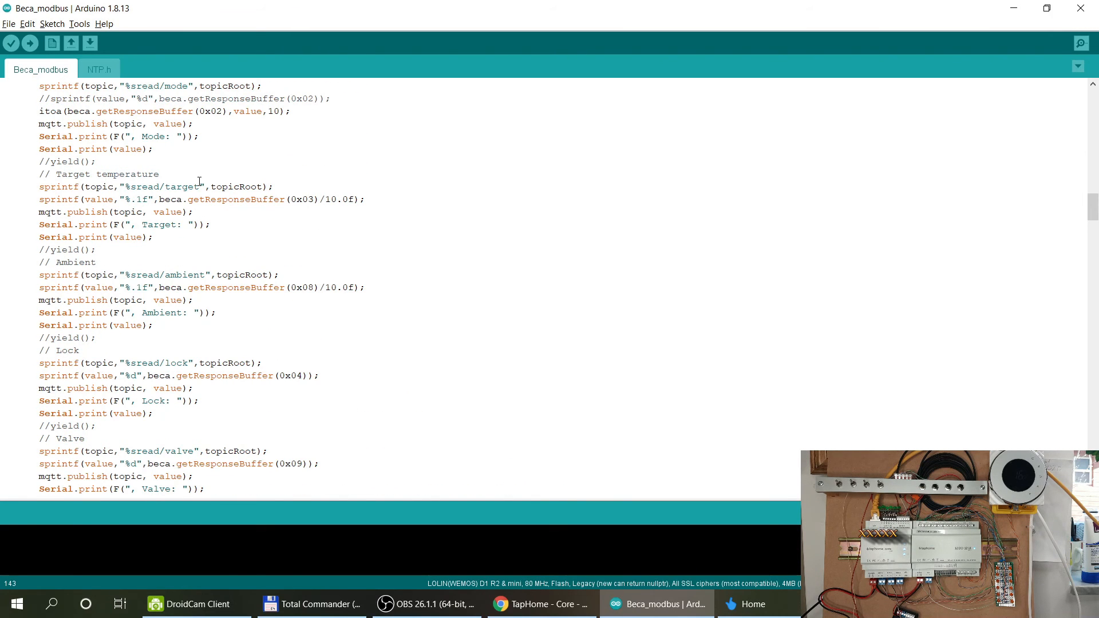
scroll(179, 149, up, 7)
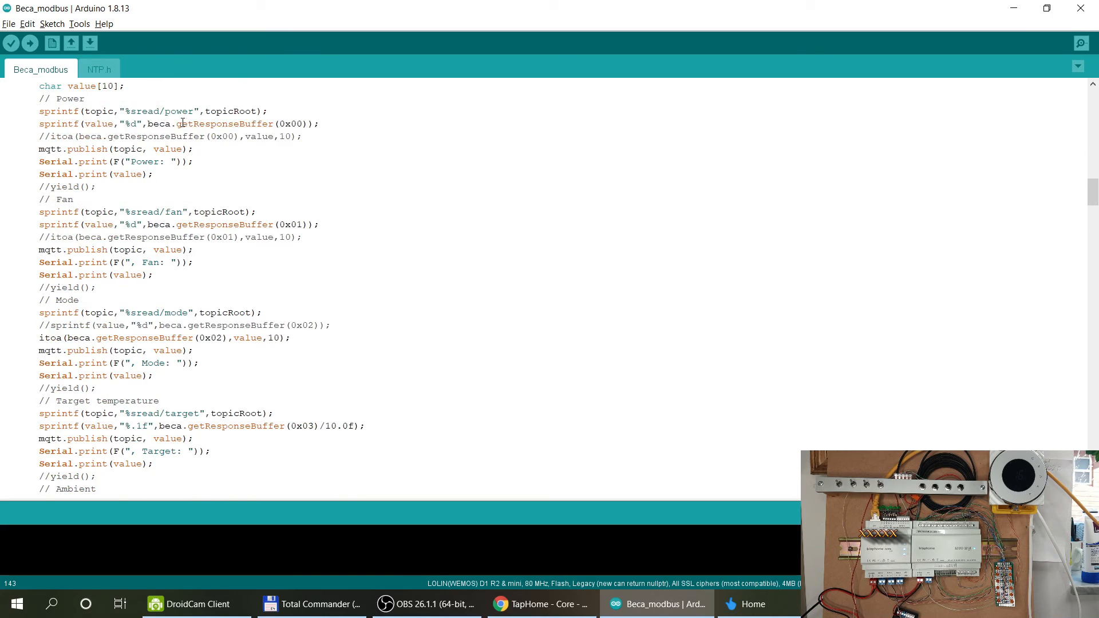
scroll(168, 146, down, 5)
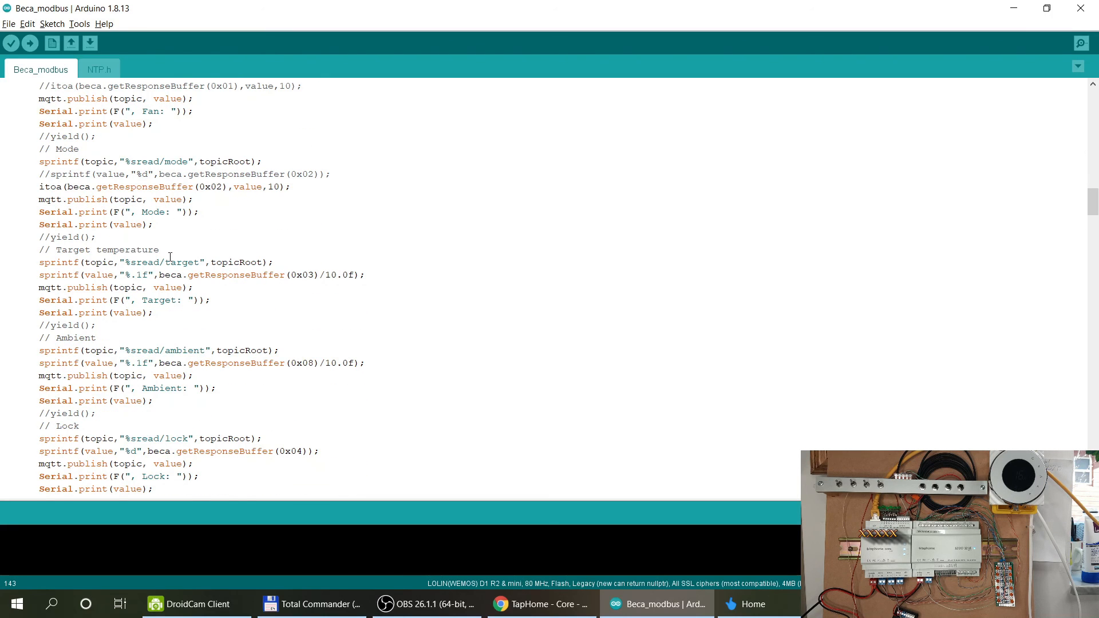
scroll(178, 276, down, 4)
scroll(170, 334, down, 1)
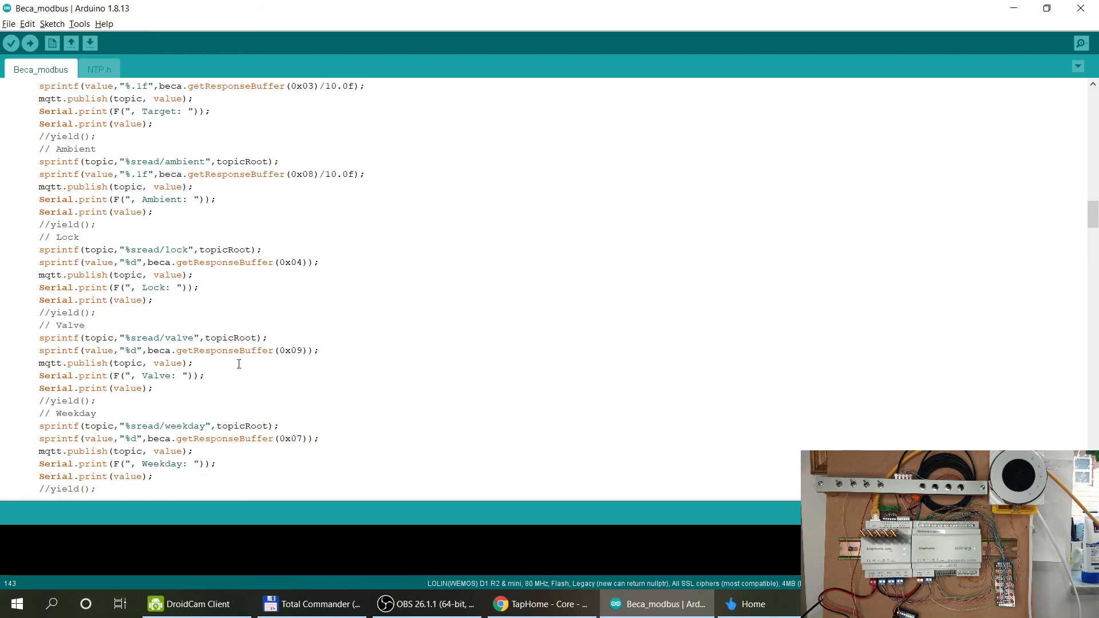
click(1013, 8)
Change the Read Reed Contact formula from coil register 1 Bool to MODBUSR(H, 9, Int16).
click(950, 536)
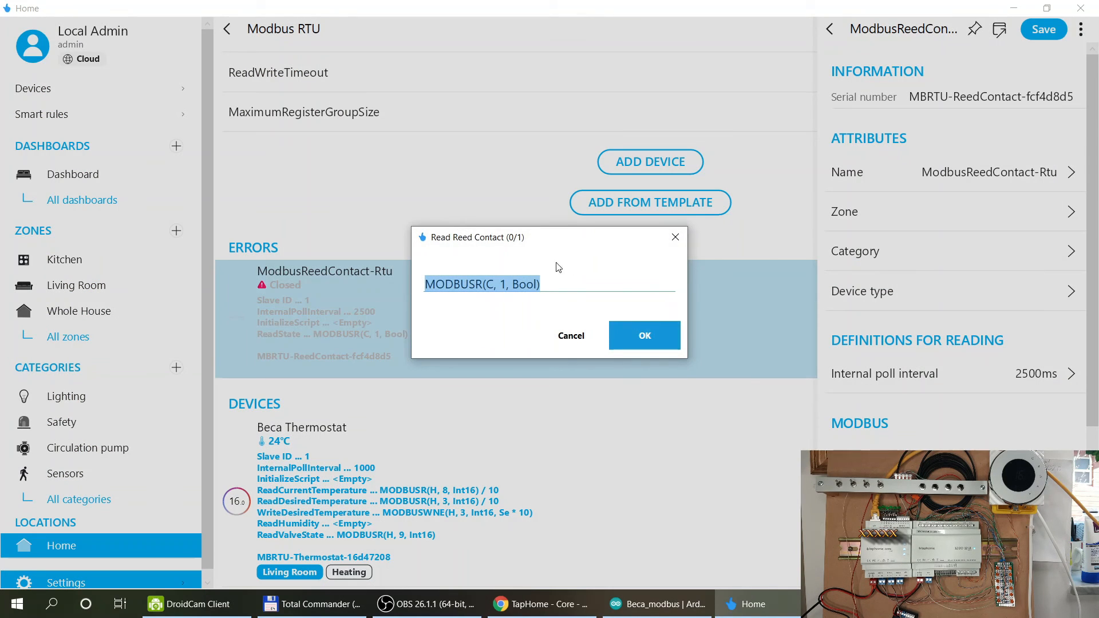
click(493, 285)
key(BackSpace)
text(H)
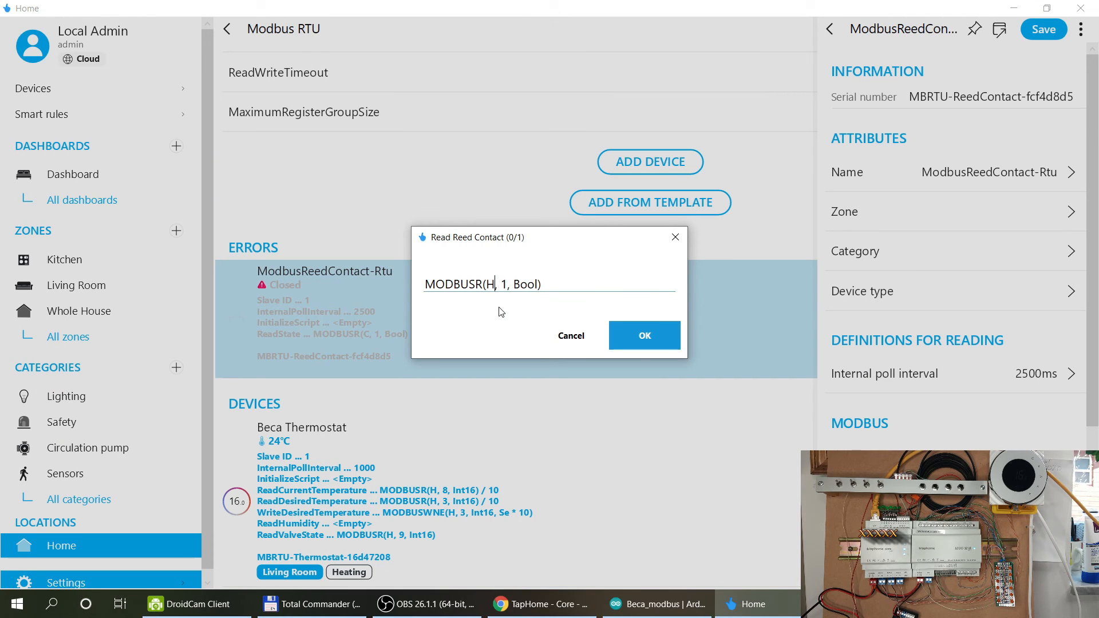
key(Right)
key(Right)
key(shift+Right)
text(9)
key(shift+Right)
key(shift+Right)
key(shift+Right)
key(shift+Right)
text(IN)
key(BackSpace)
text(nt16)
click(641, 334)
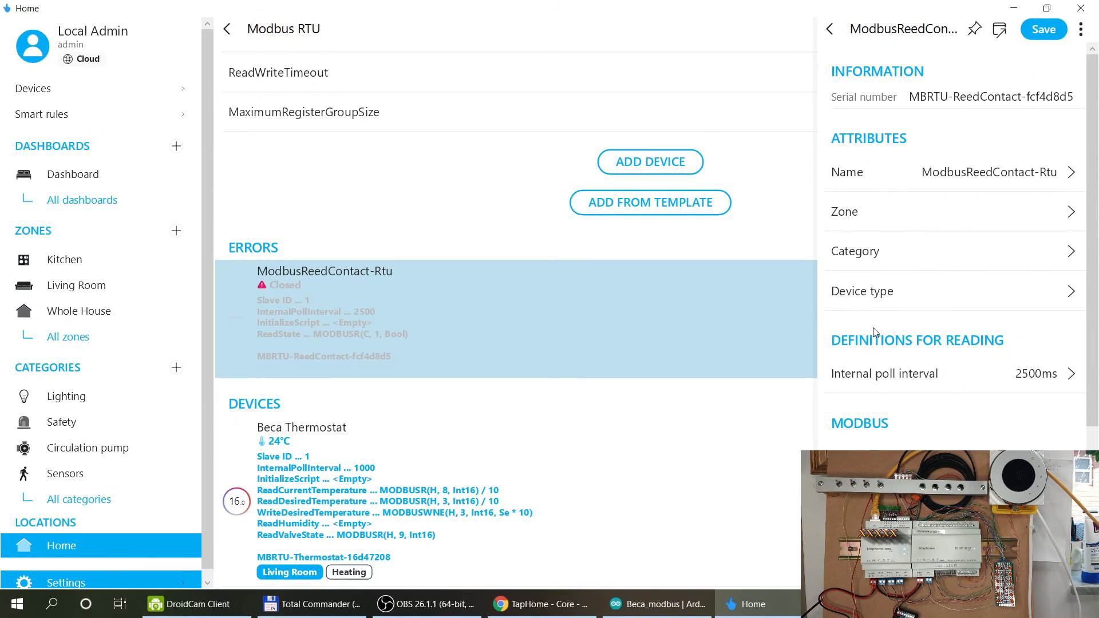
Set the internal poll interval to 1000 ms and save the reed contact.
click(1028, 381)
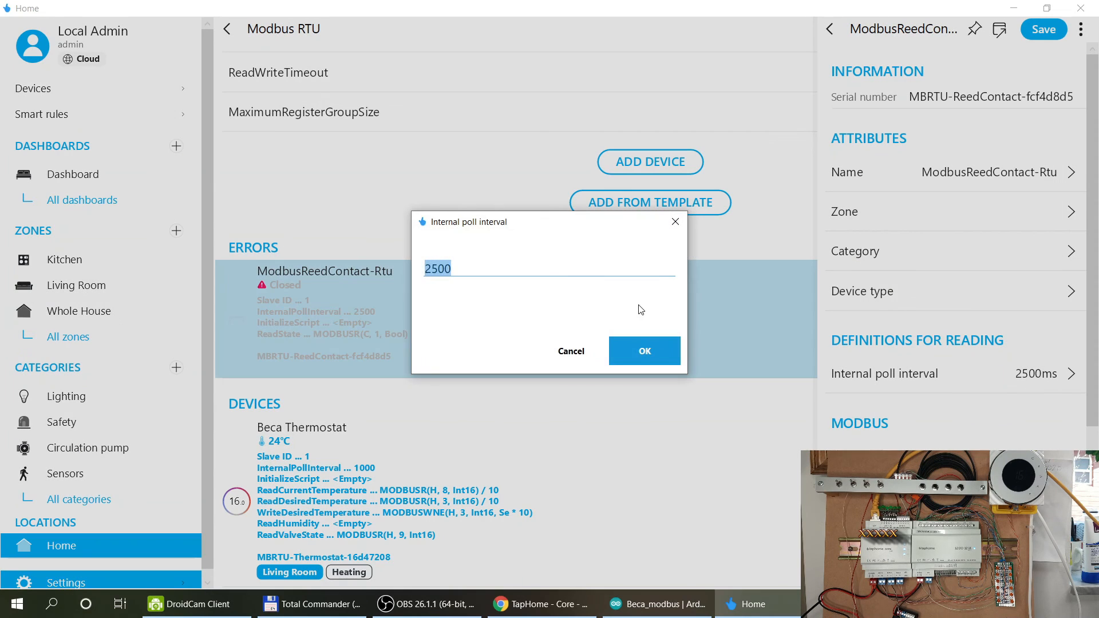
text(1000)
click(650, 342)
scroll(901, 330, down, 3)
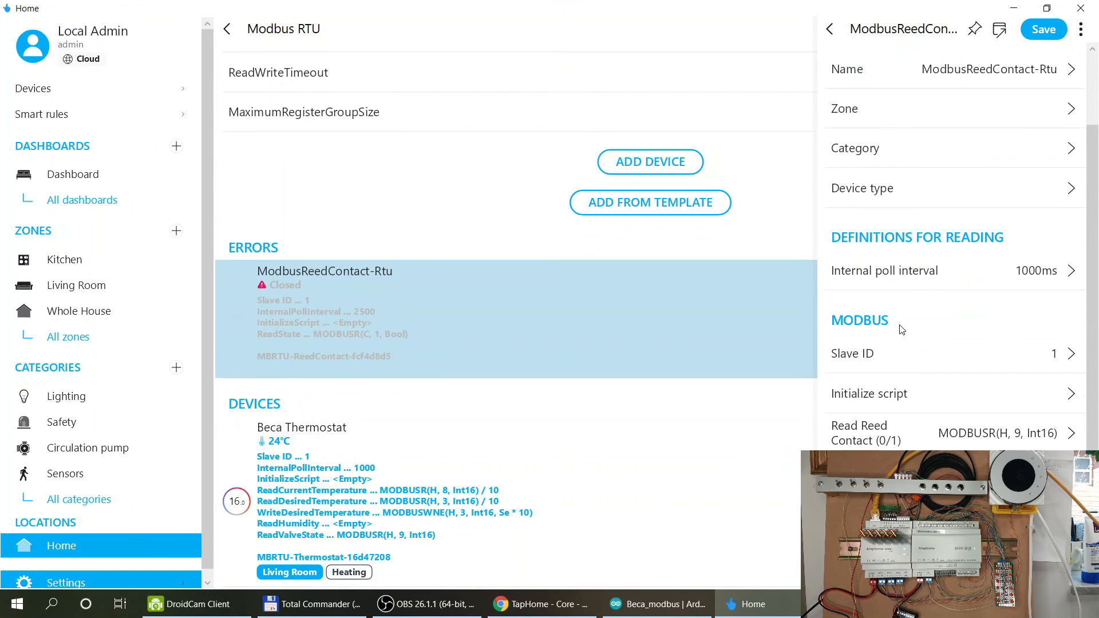
scroll(902, 330, down, 2)
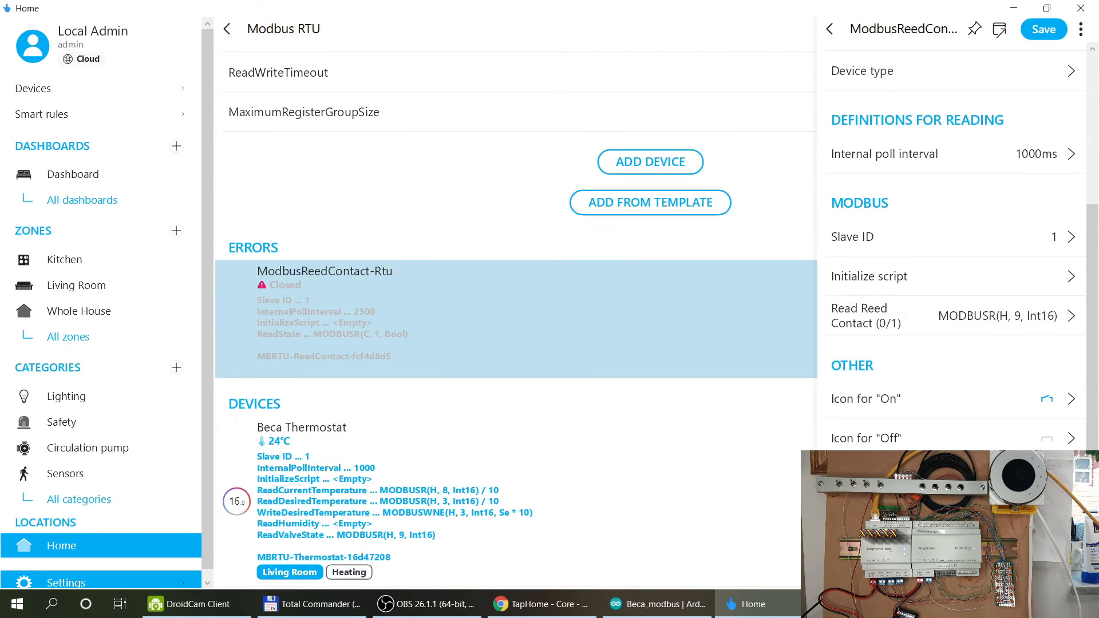
click(1046, 31)
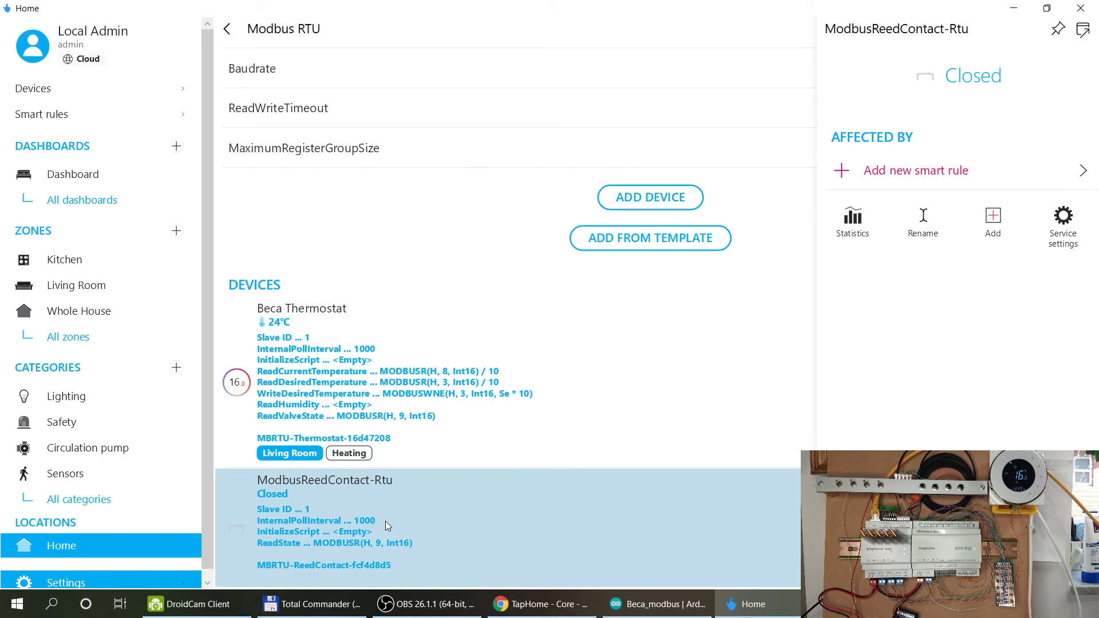
scroll(386, 521, up, 4)
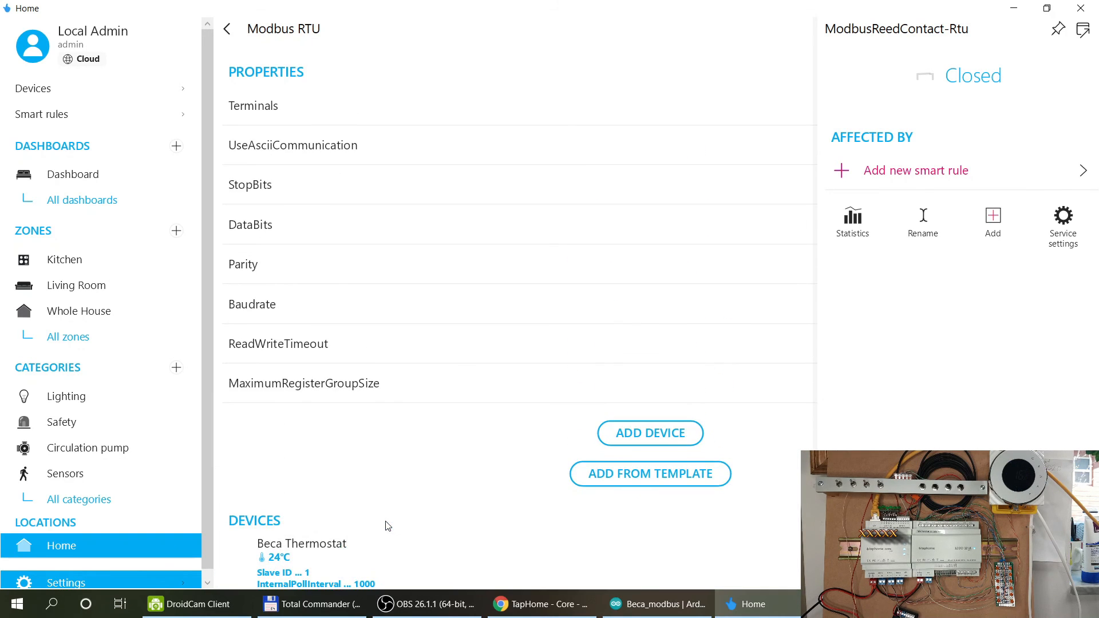
scroll(385, 521, down, 4)
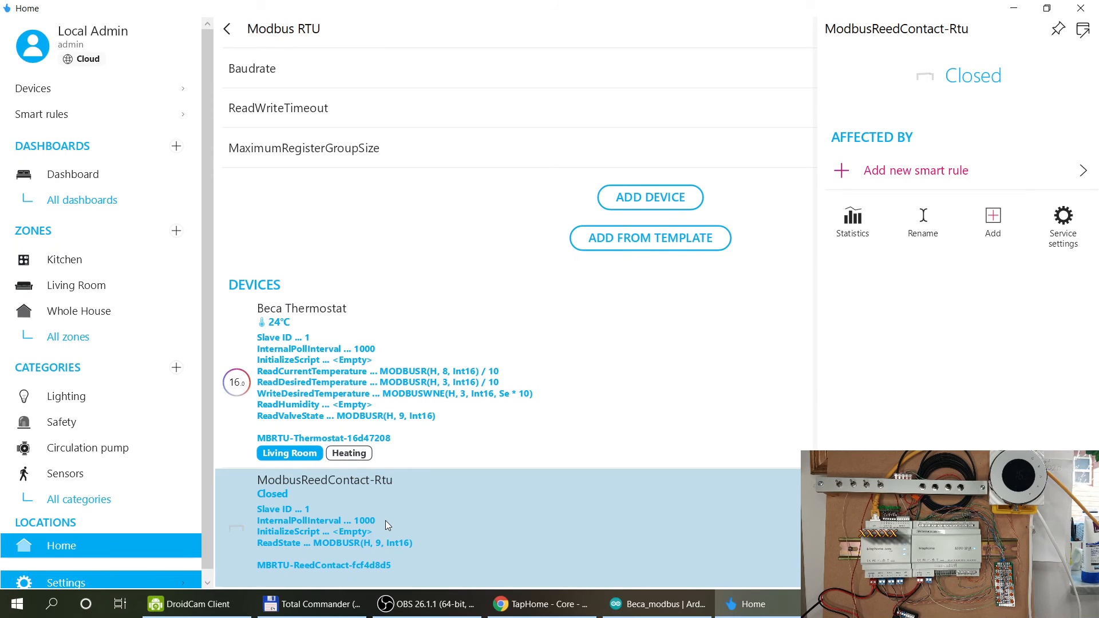
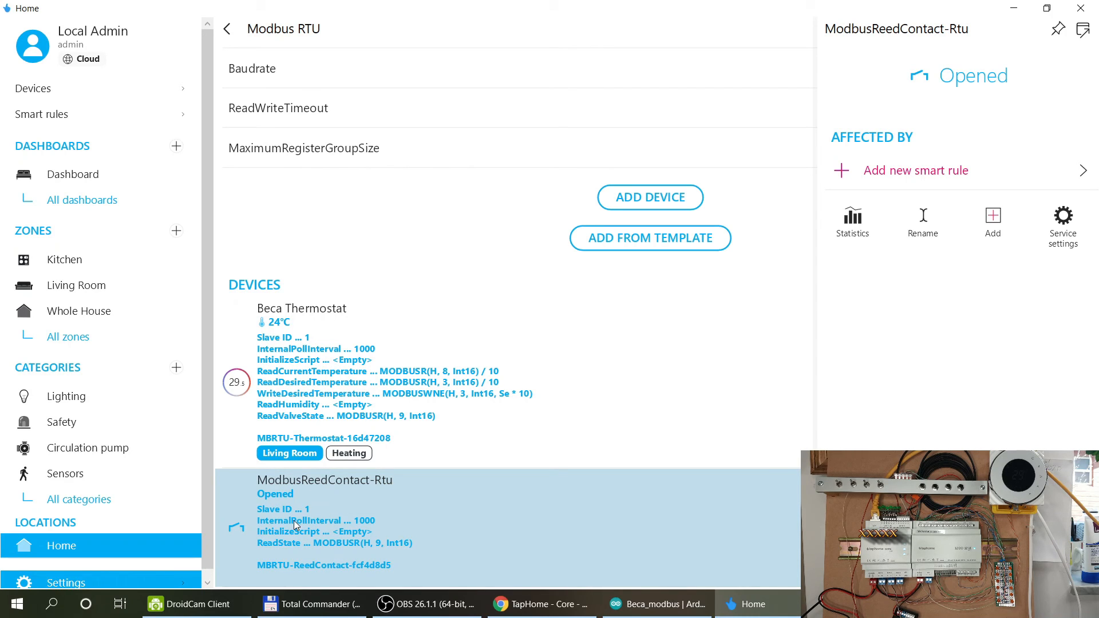
Use the closed-contact icon for On and the open reed-contact icon for Off.
click(1077, 248)
scroll(970, 312, down, 4)
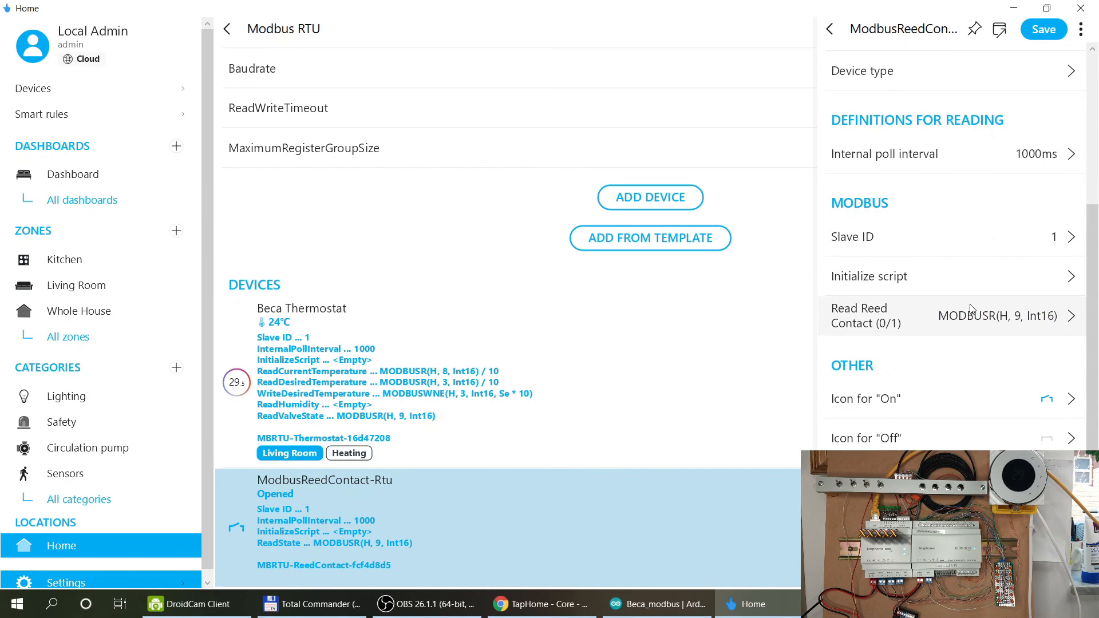
click(1048, 402)
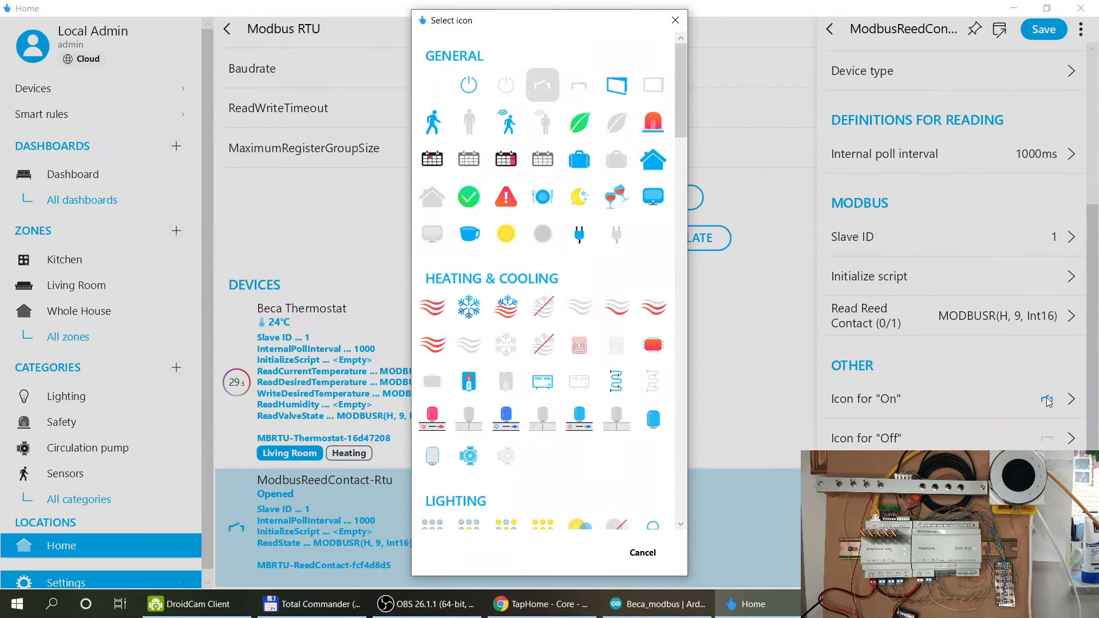
click(583, 97)
click(1058, 442)
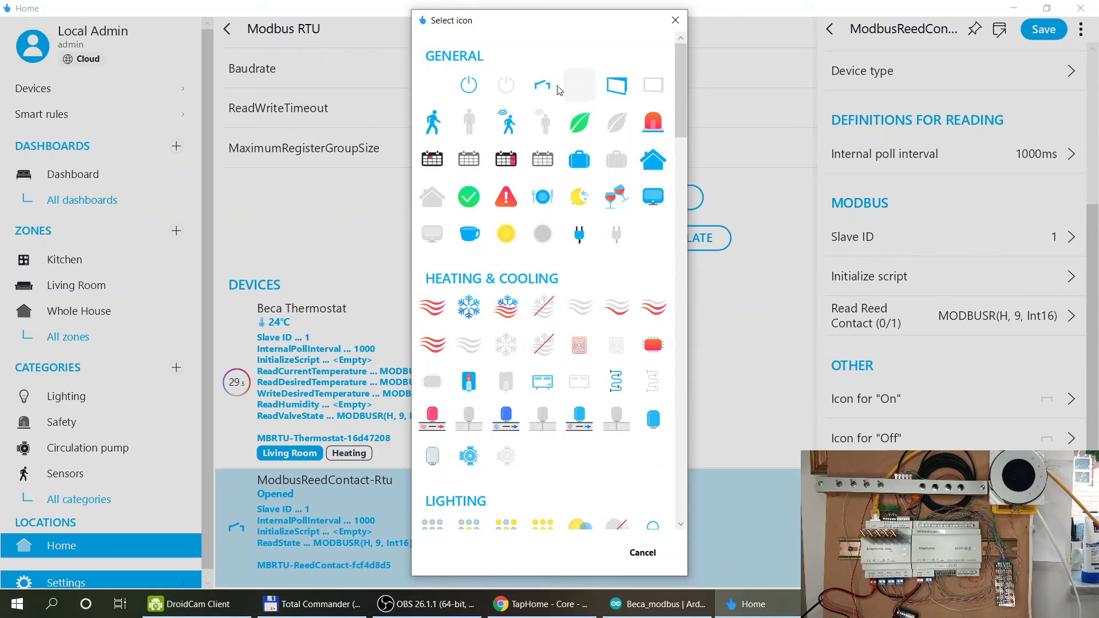
click(542, 86)
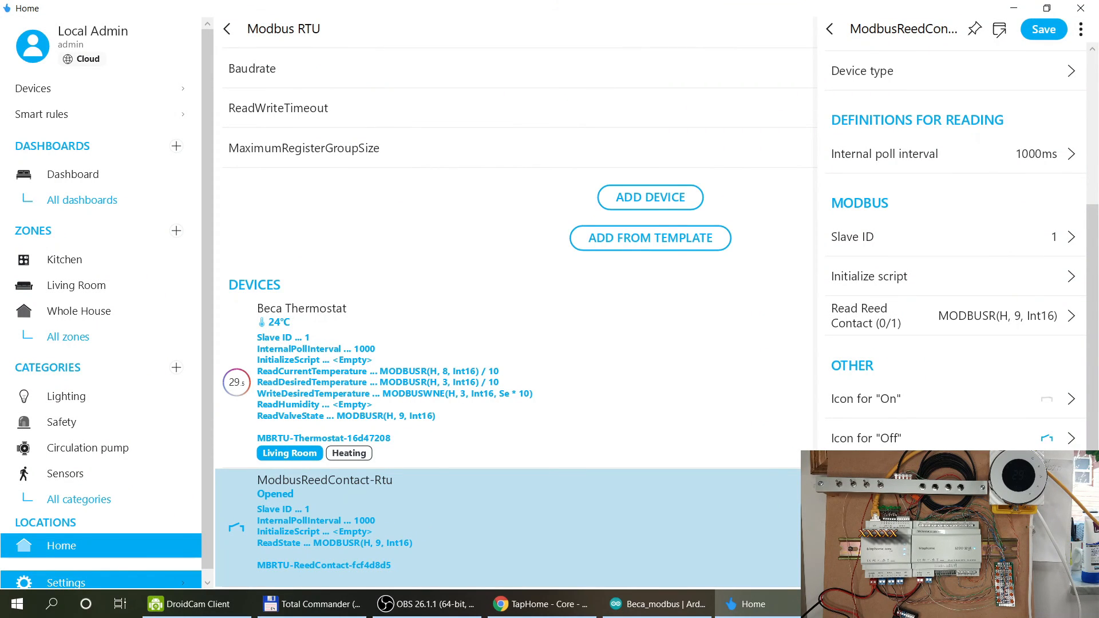
Enter Off and On as the reed contact's state texts and save.
click(1058, 478)
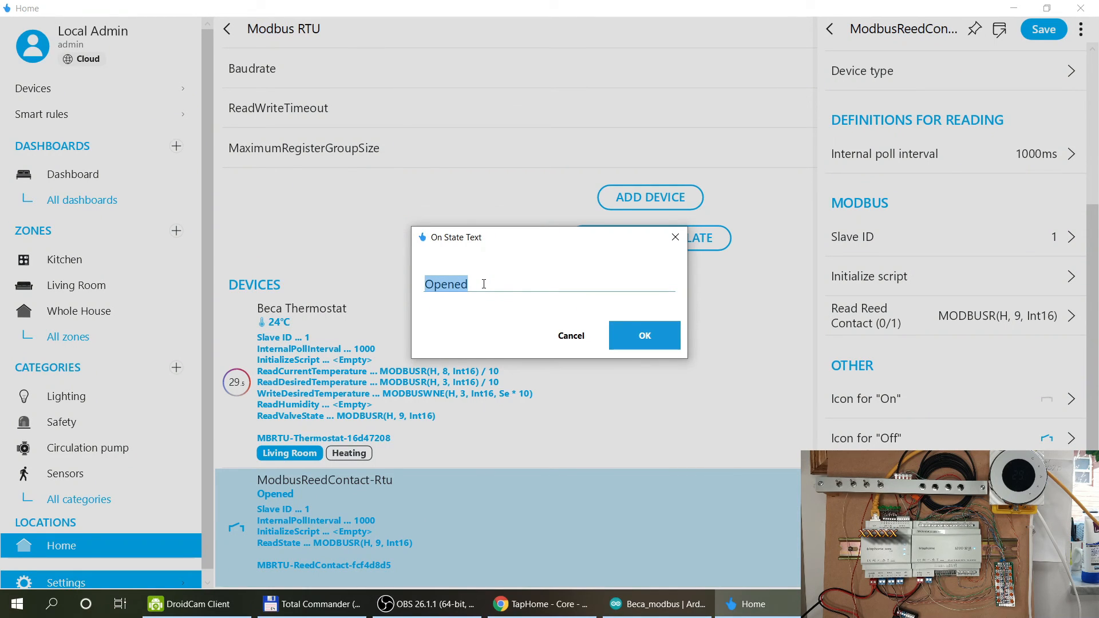
click(657, 337)
text(Off)
click(658, 343)
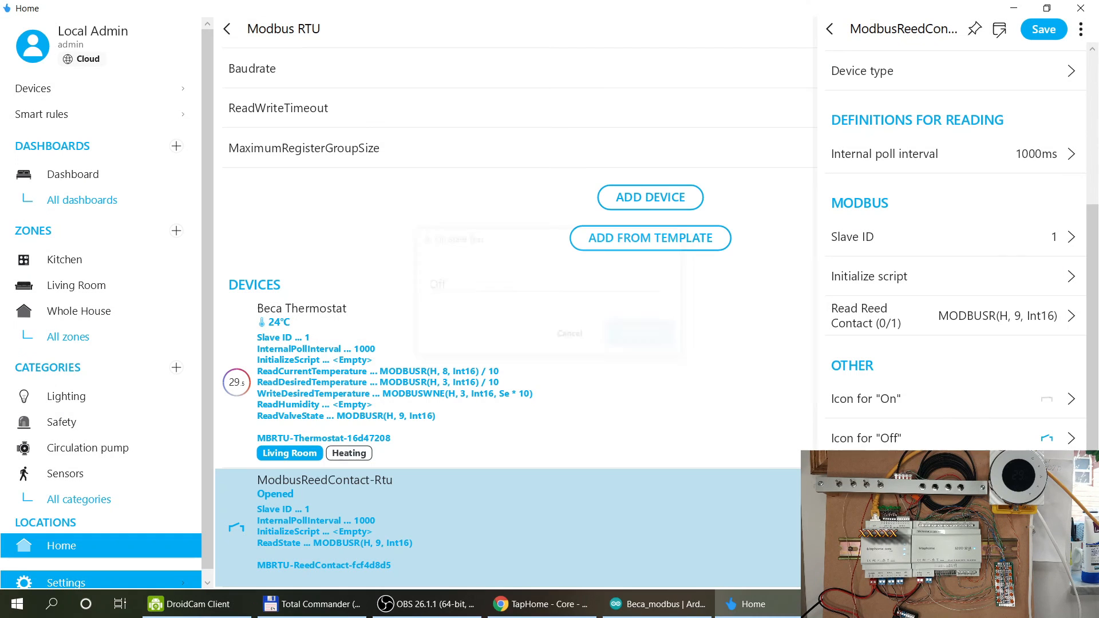
text(On)
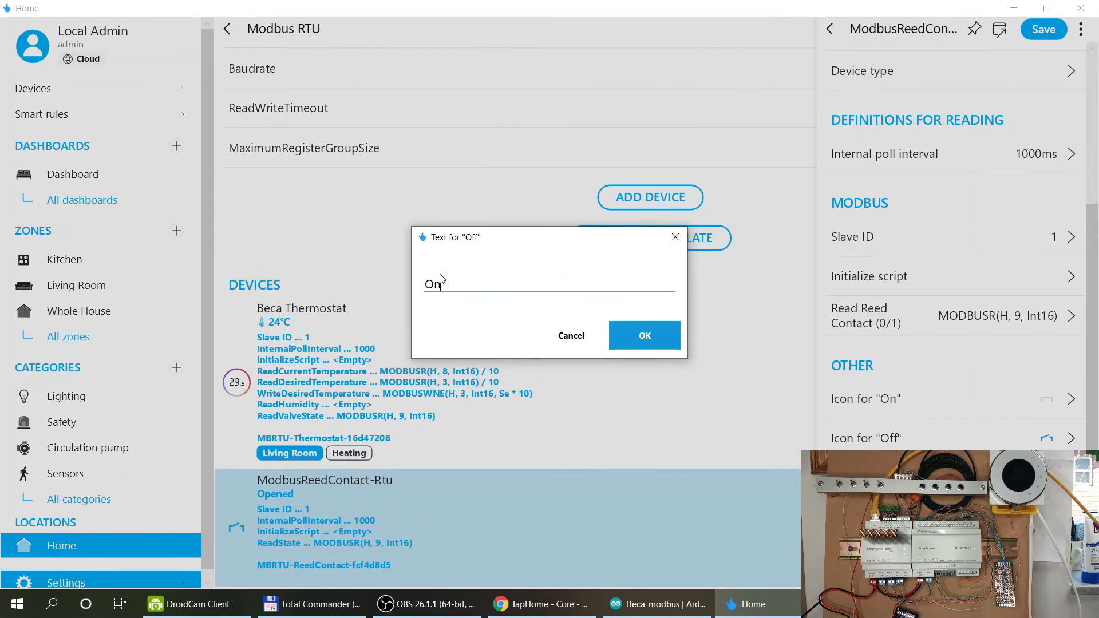
click(645, 337)
click(1048, 33)
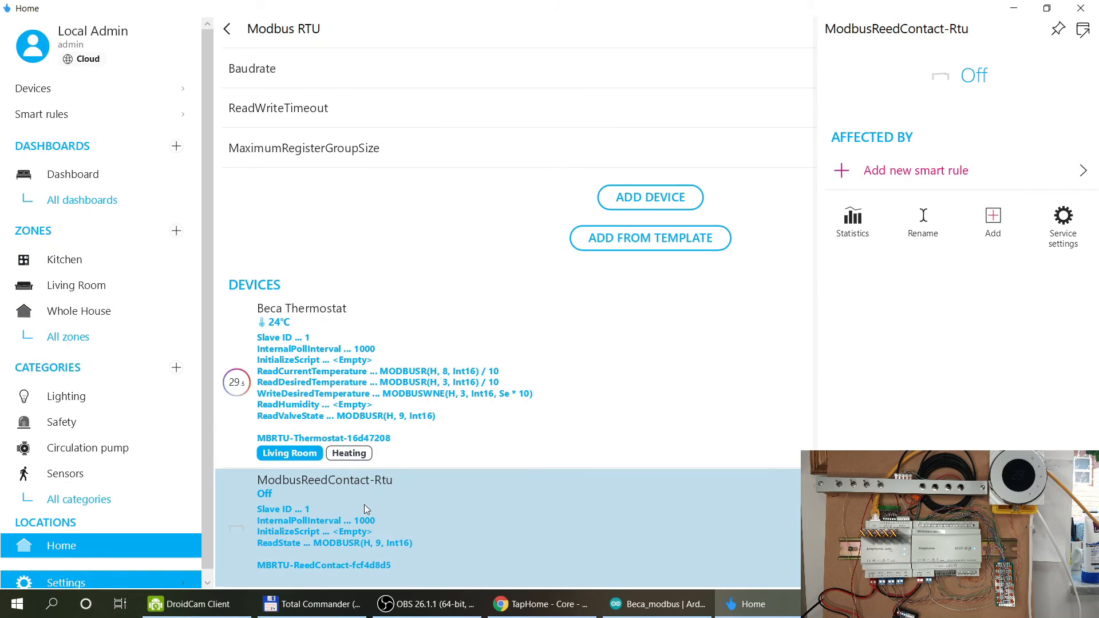
Correct the state texts to On for the on state and Off for the off state, then save.
click(1063, 221)
scroll(1017, 428, down, 4)
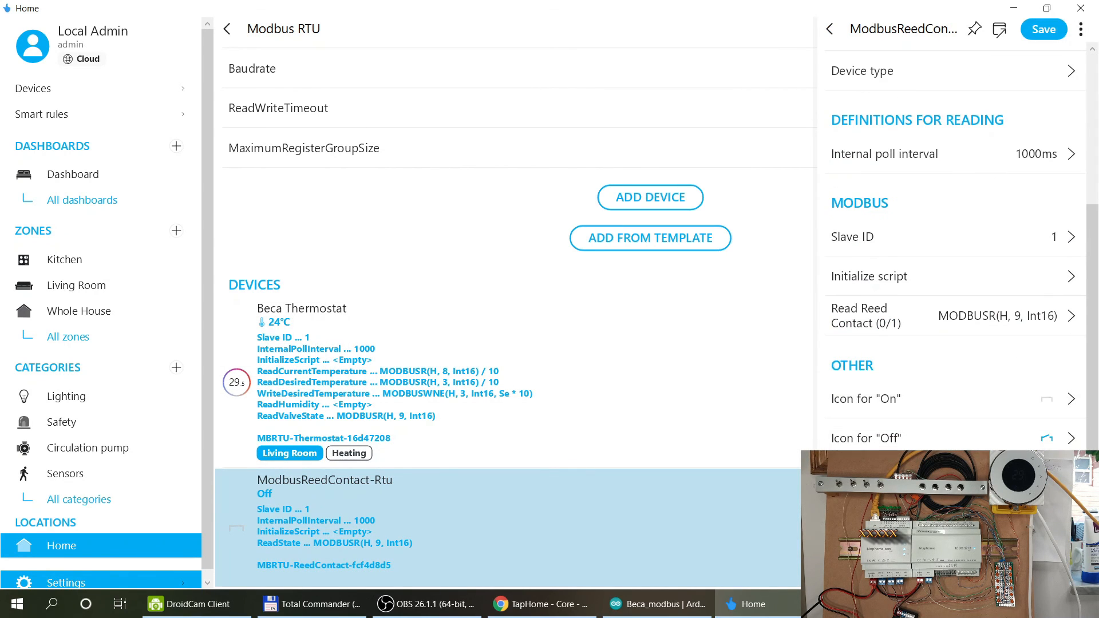
click(998, 478)
text(On)
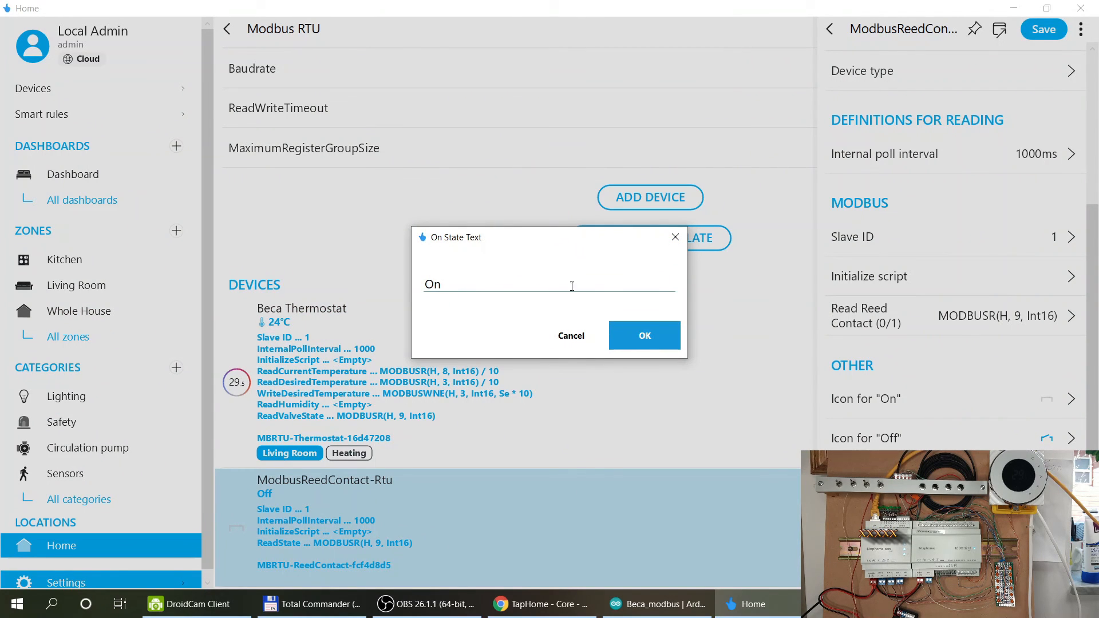
click(658, 343)
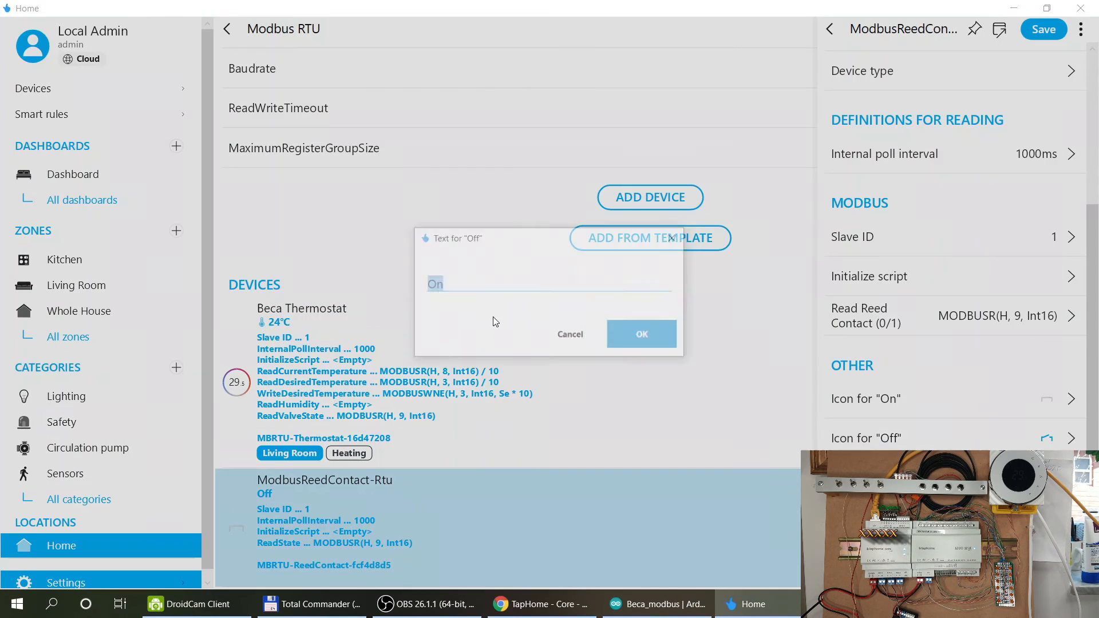
text(Off)
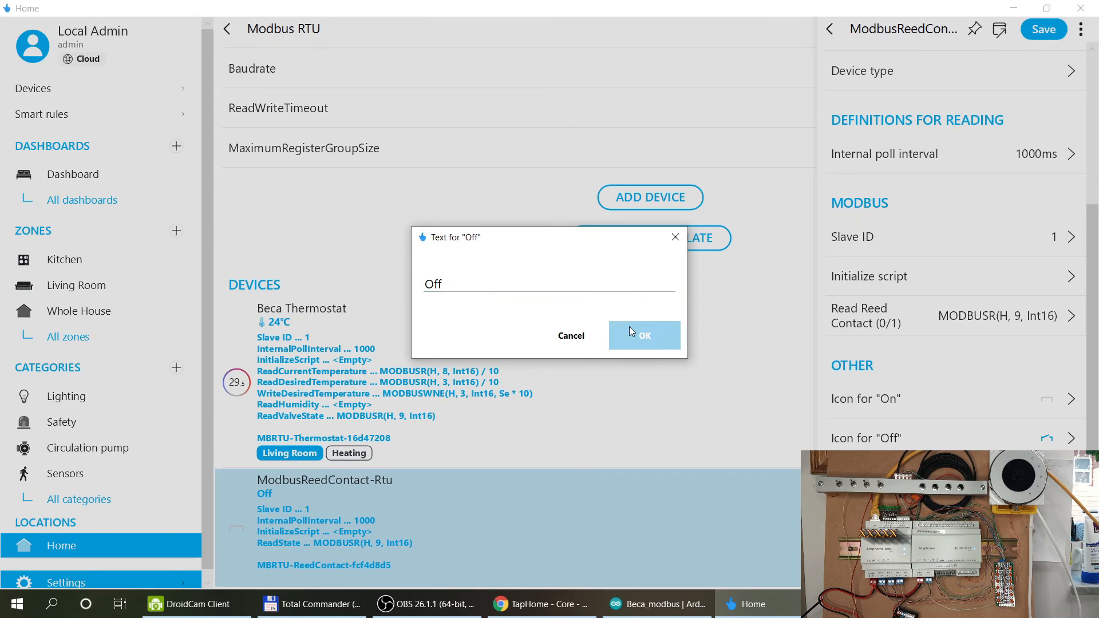
click(631, 329)
click(1043, 30)
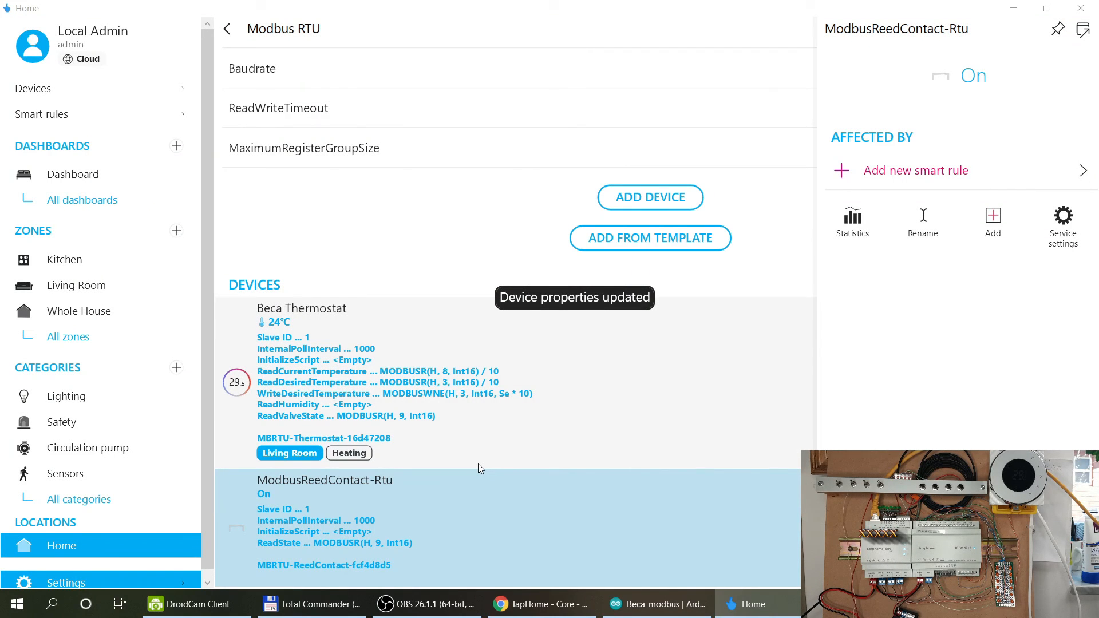
Lower the Beca Thermostat set point to 22.5°.
click(79, 90)
click(736, 129)
drag(1023, 245, 1004, 119)
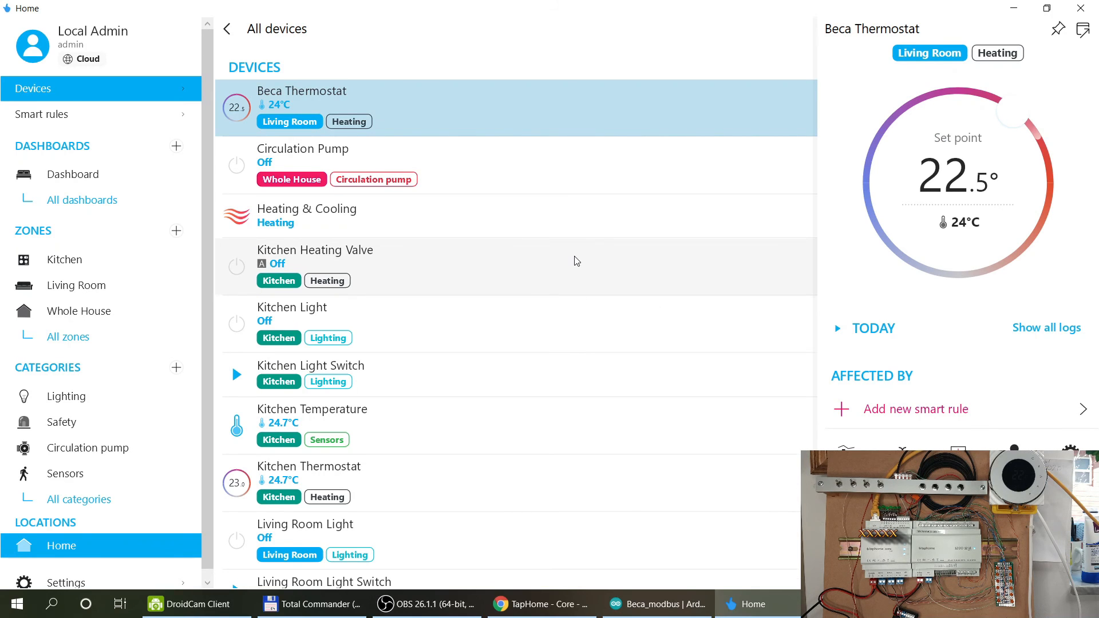
Rename the ModbusReedContact-Rtu device to 'Living Room Heating Valve'.
scroll(576, 261, down, 3)
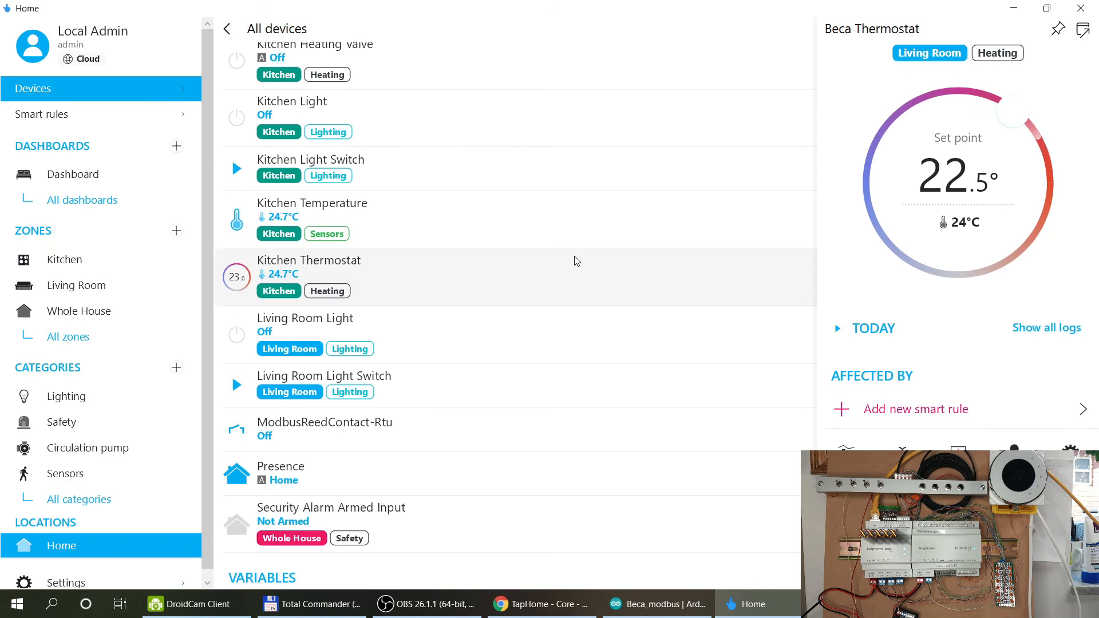
click(315, 427)
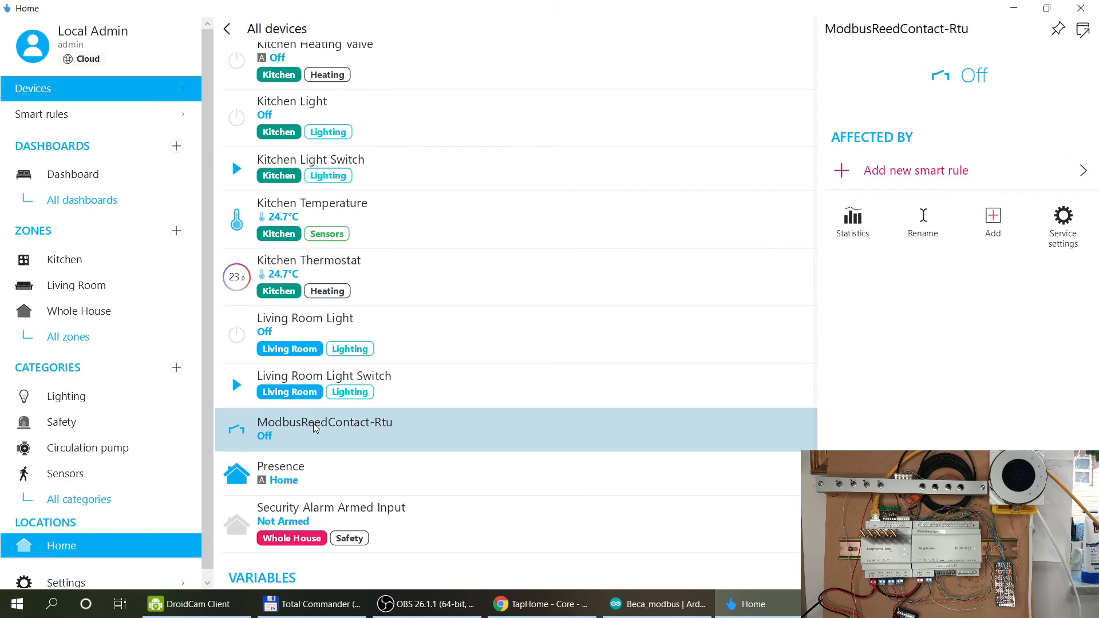
click(922, 221)
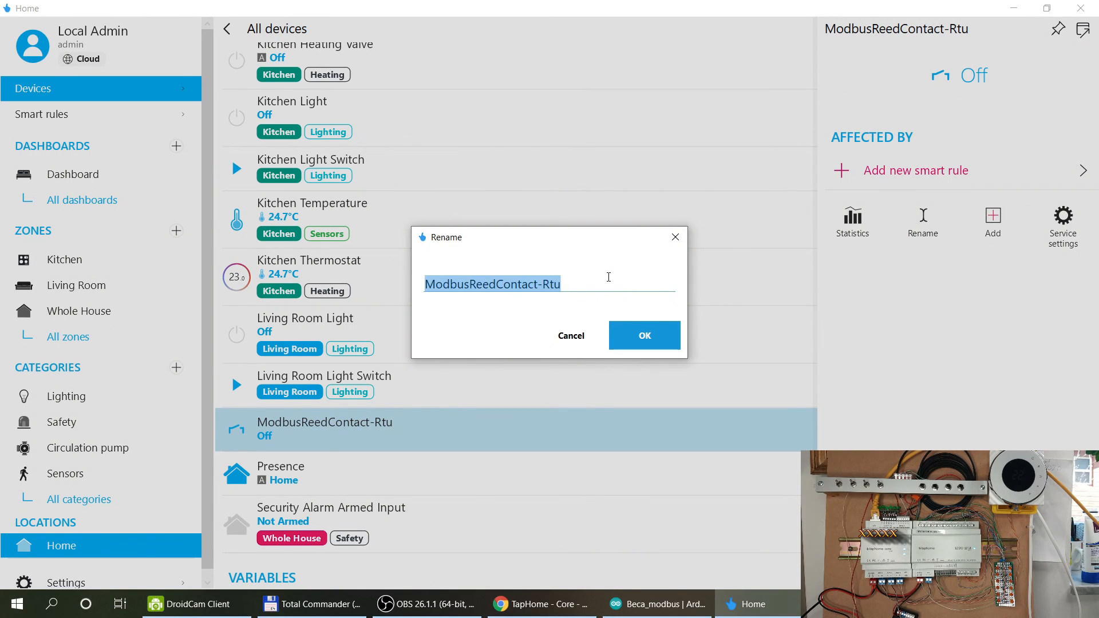
text(Living Room Heating Valve)
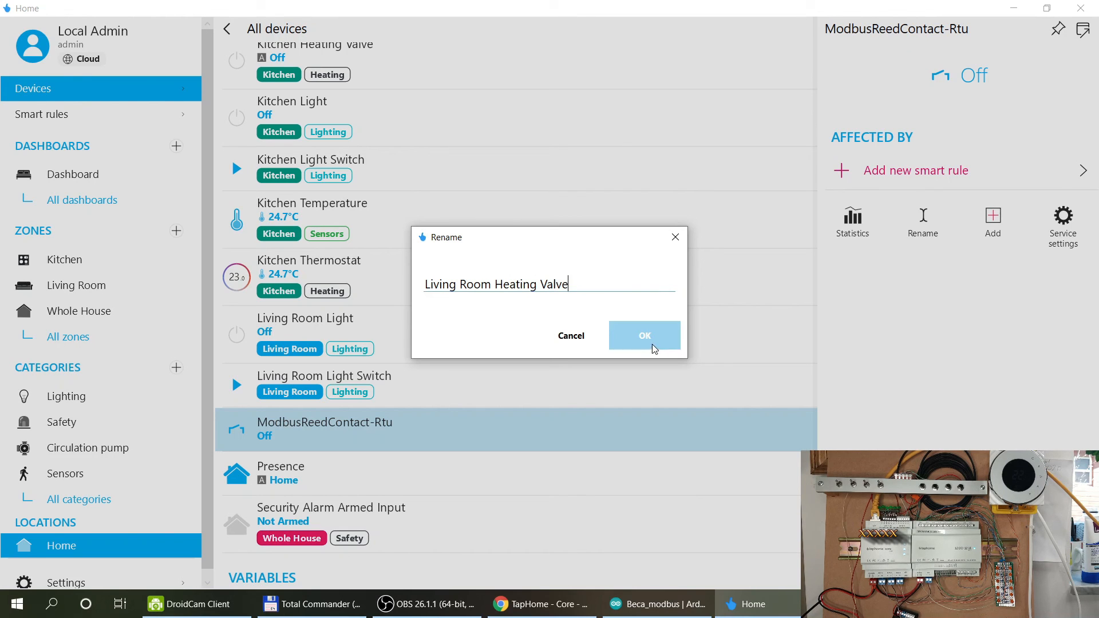
click(645, 338)
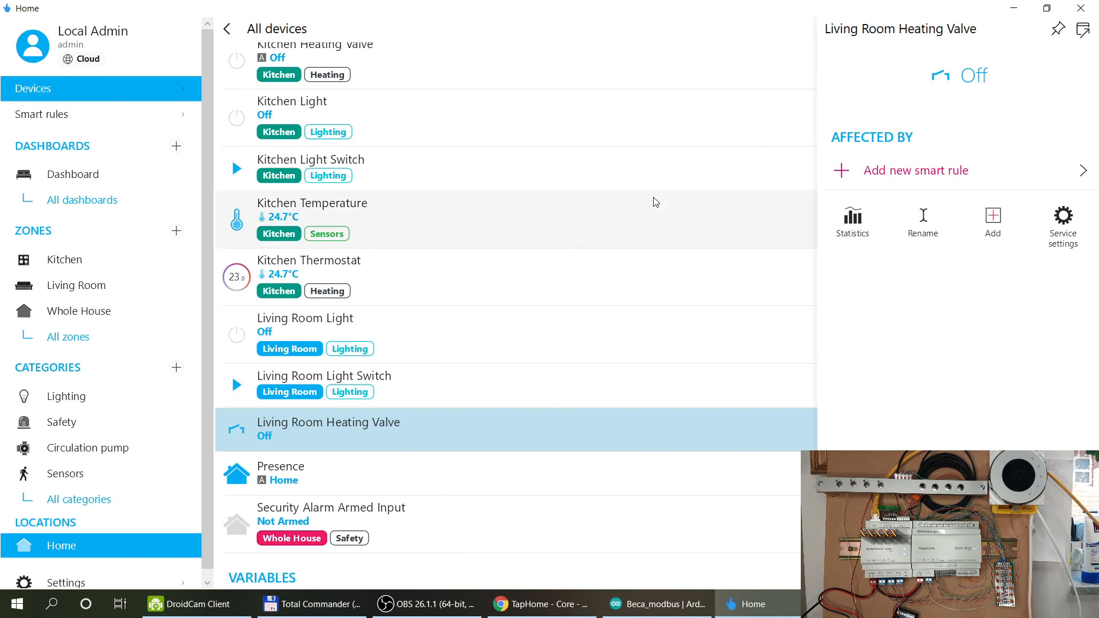
scroll(655, 197, up, 3)
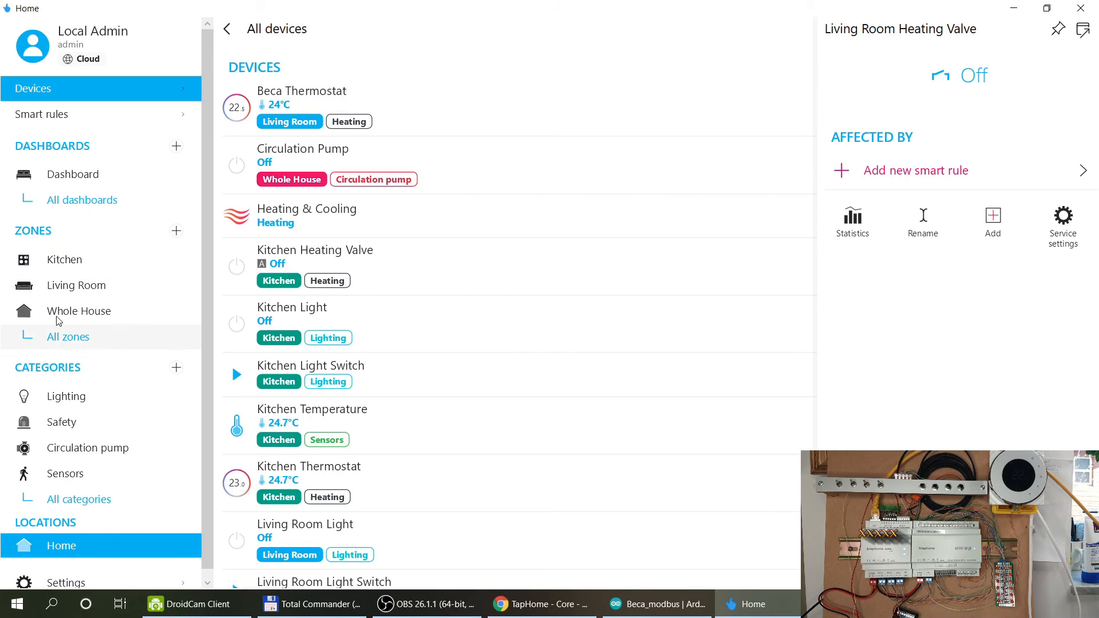
Open the Modbus RTU interface and mark the fan register lines in the Beca_modbus sketch.
click(64, 581)
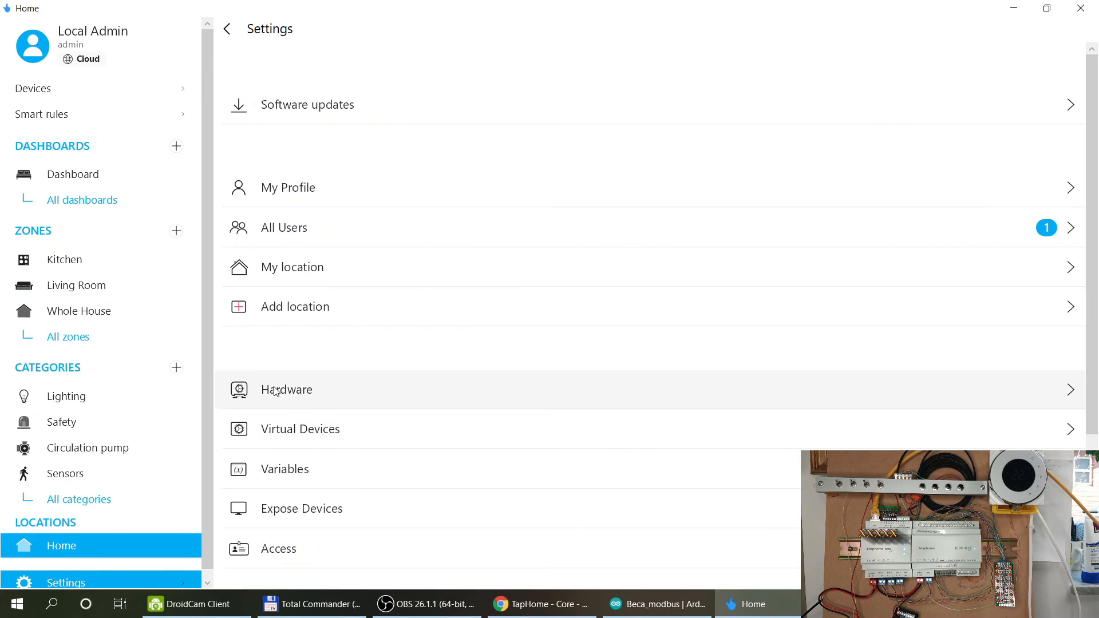
click(274, 391)
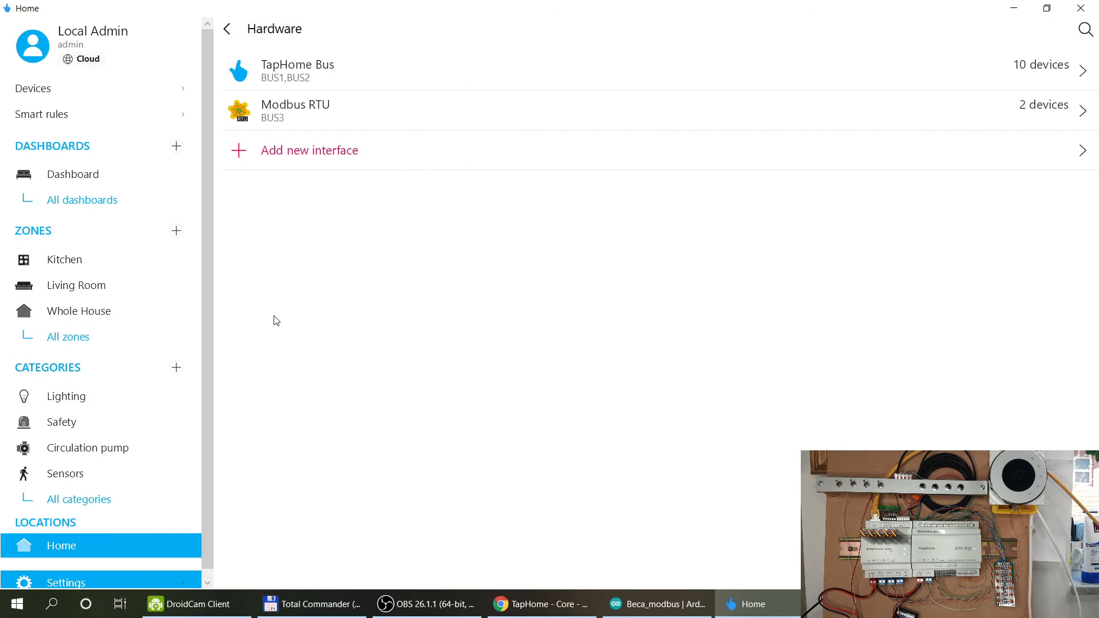
click(284, 119)
click(632, 608)
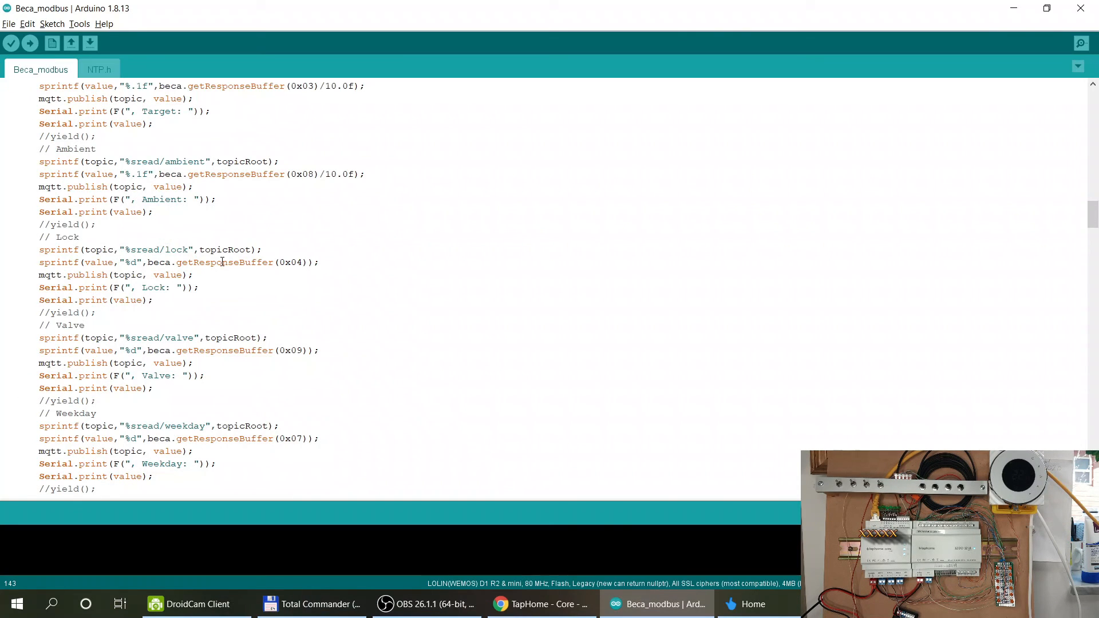
scroll(162, 186, up, 7)
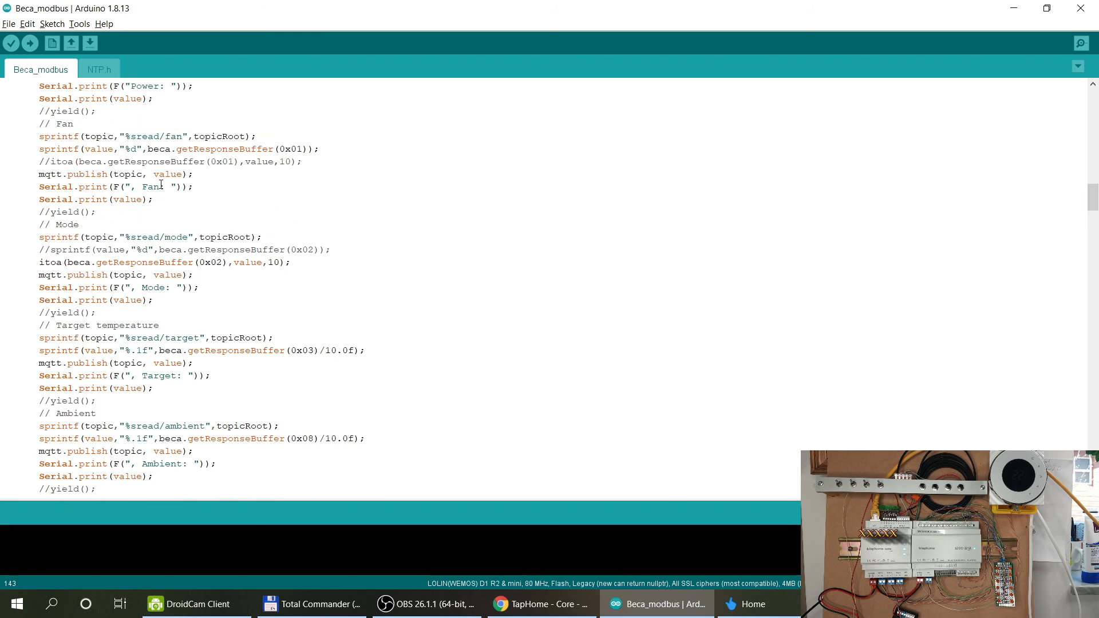
drag(280, 149, 306, 163)
Back in TapHome, add a Multi-Value Switch device to Modbus RTU.
key(alt+Tab)
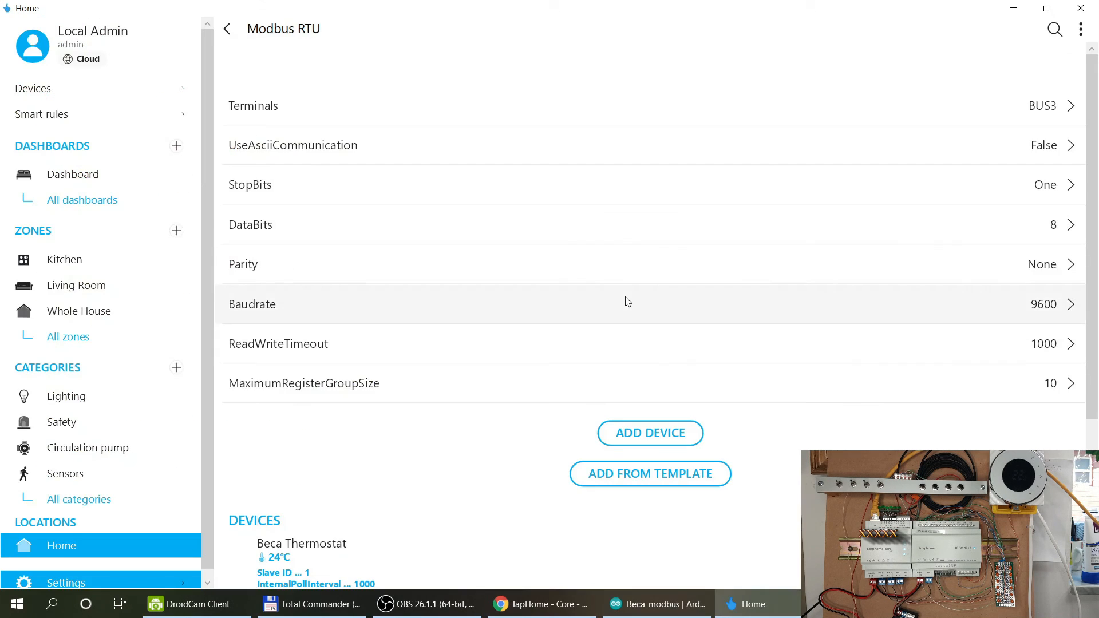
click(637, 437)
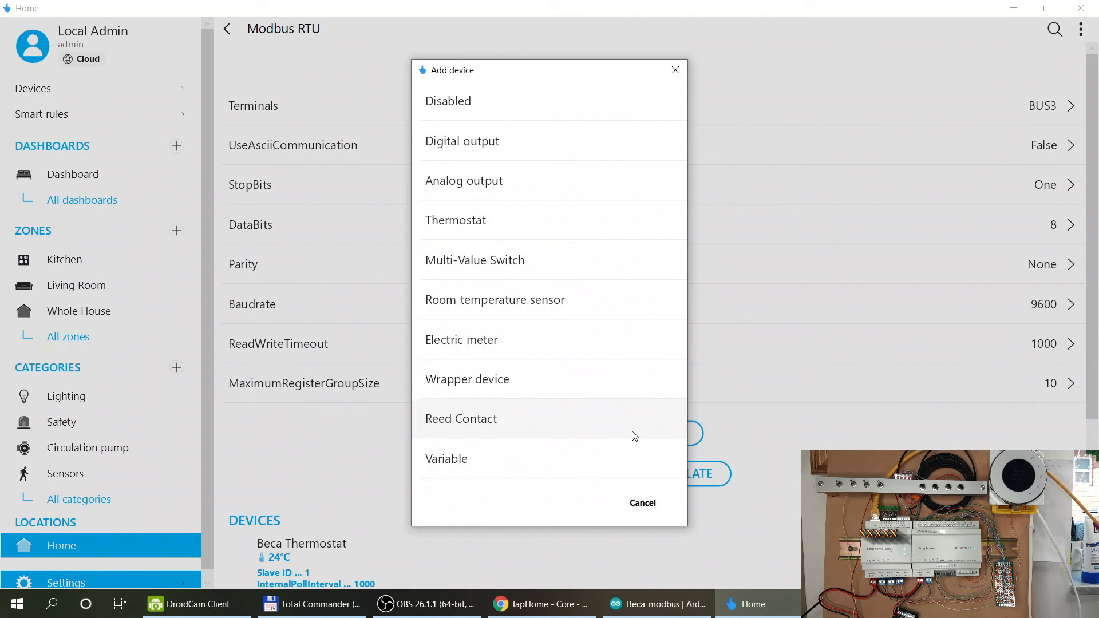
click(520, 273)
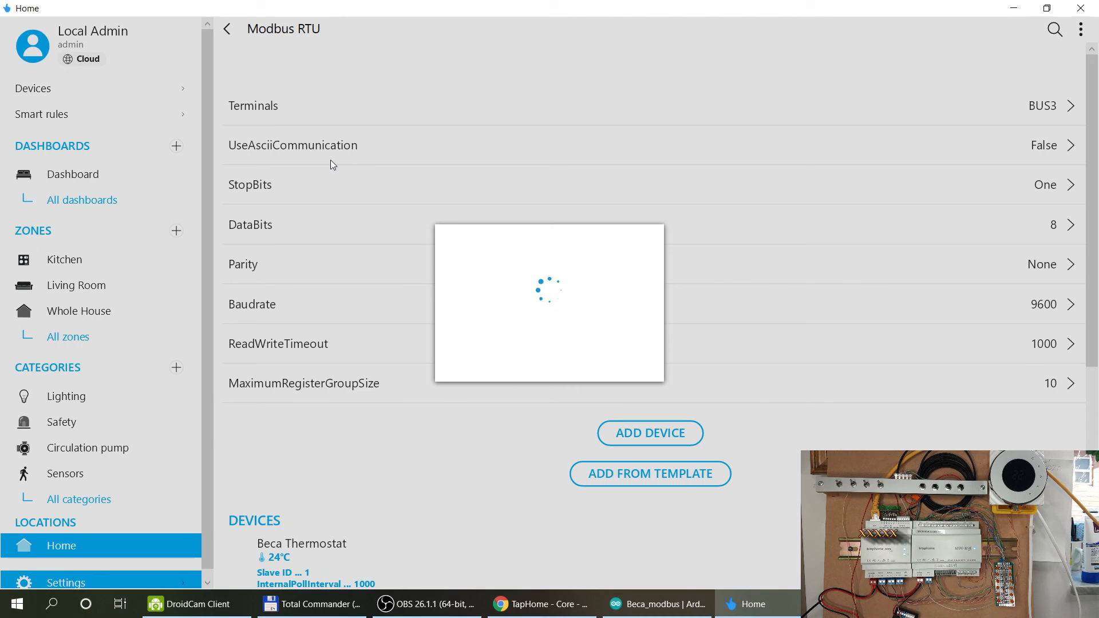
Glance at the Beca_modbus sketch and its folder, then return to TapHome.
click(658, 604)
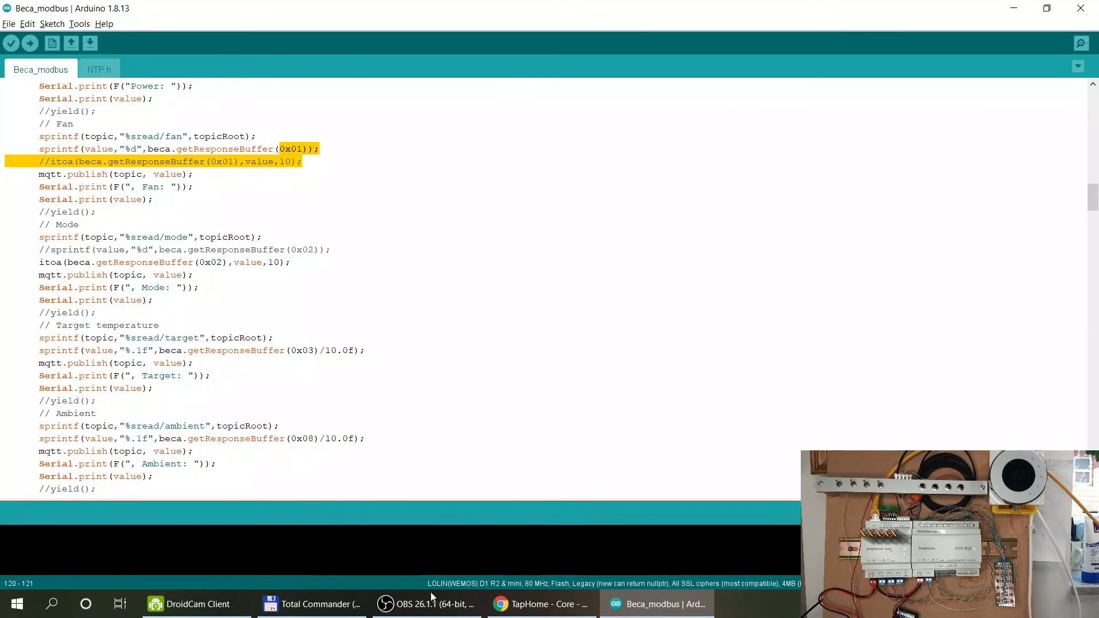
click(269, 606)
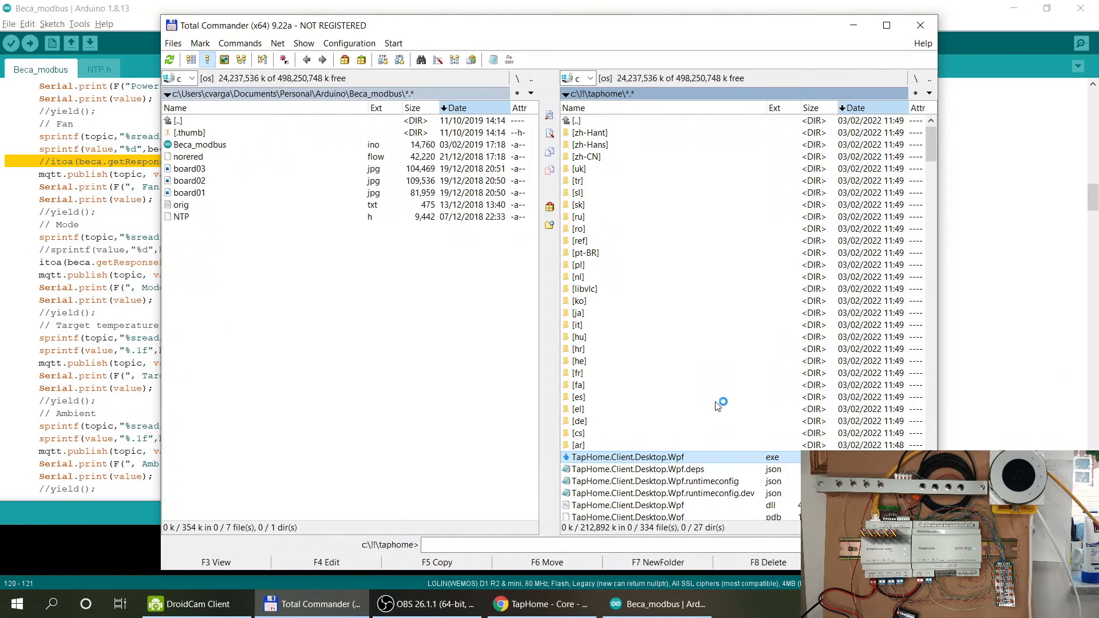
click(855, 25)
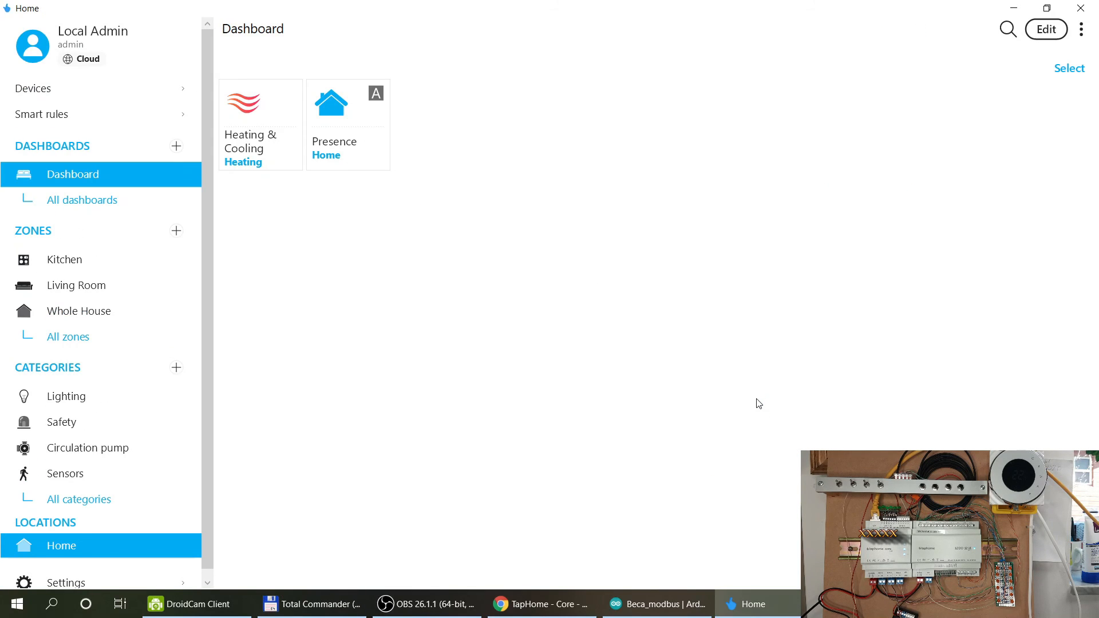
Find ModbusMultiValueSwitch-Rtu among the Modbus RTU devices and open its value selector.
click(57, 582)
click(314, 390)
click(312, 110)
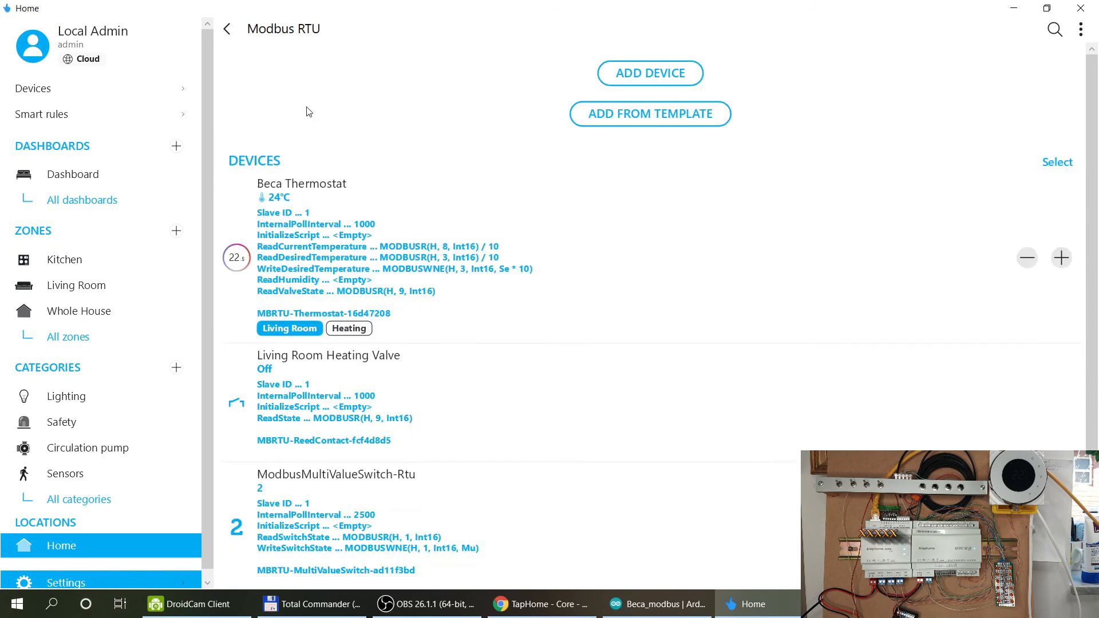
scroll(488, 347, down, 6)
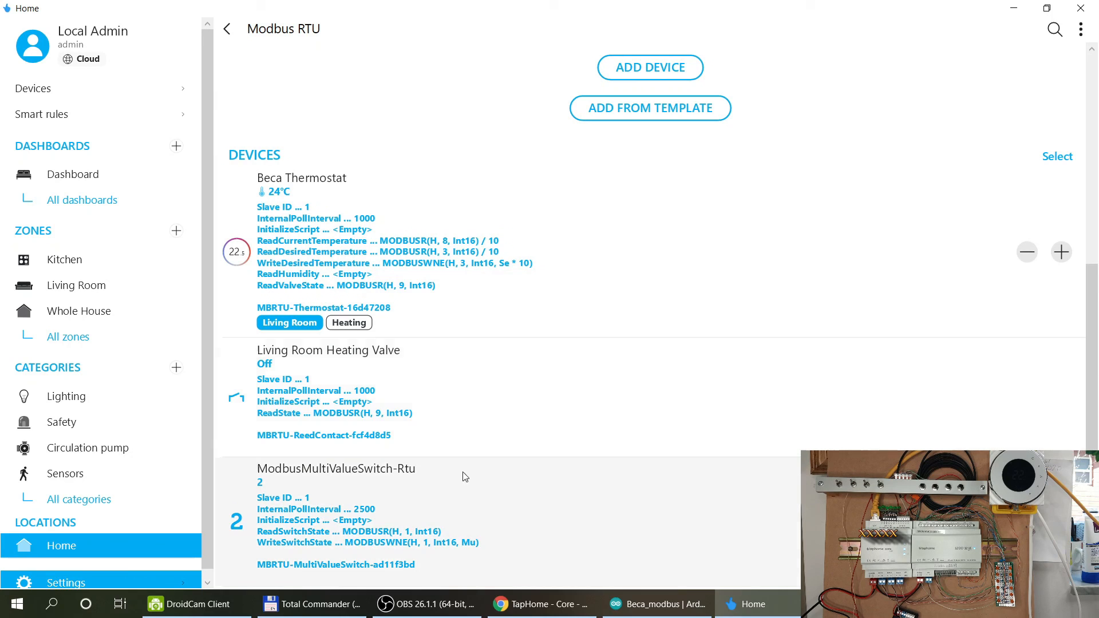
click(444, 484)
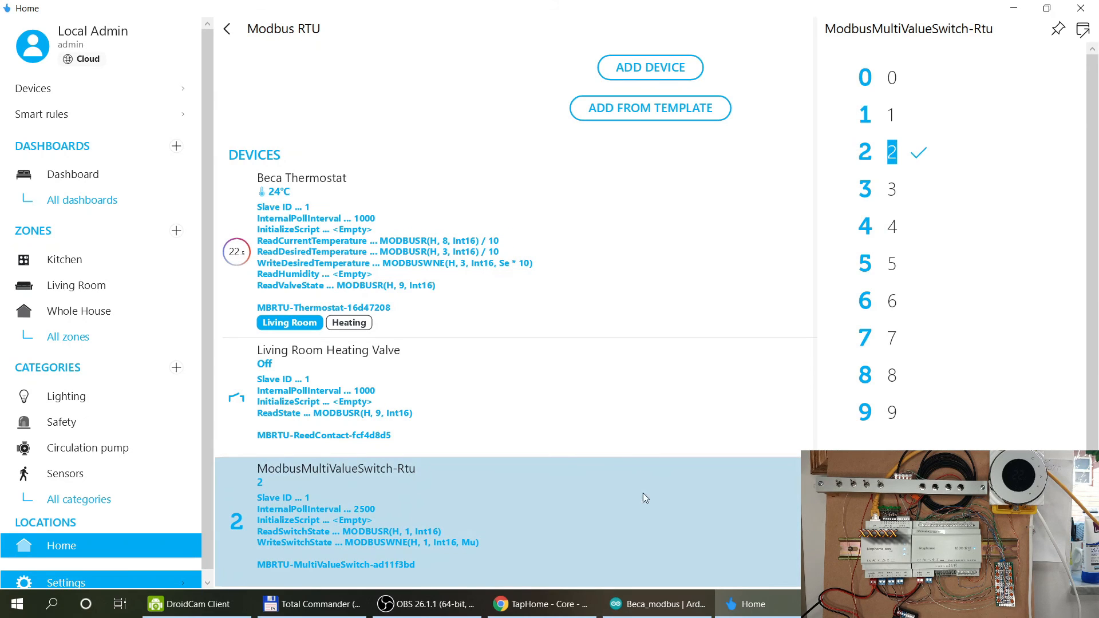
Open the switch's settings page and review its Values and MODBUS read/write sections.
scroll(963, 424, down, 2)
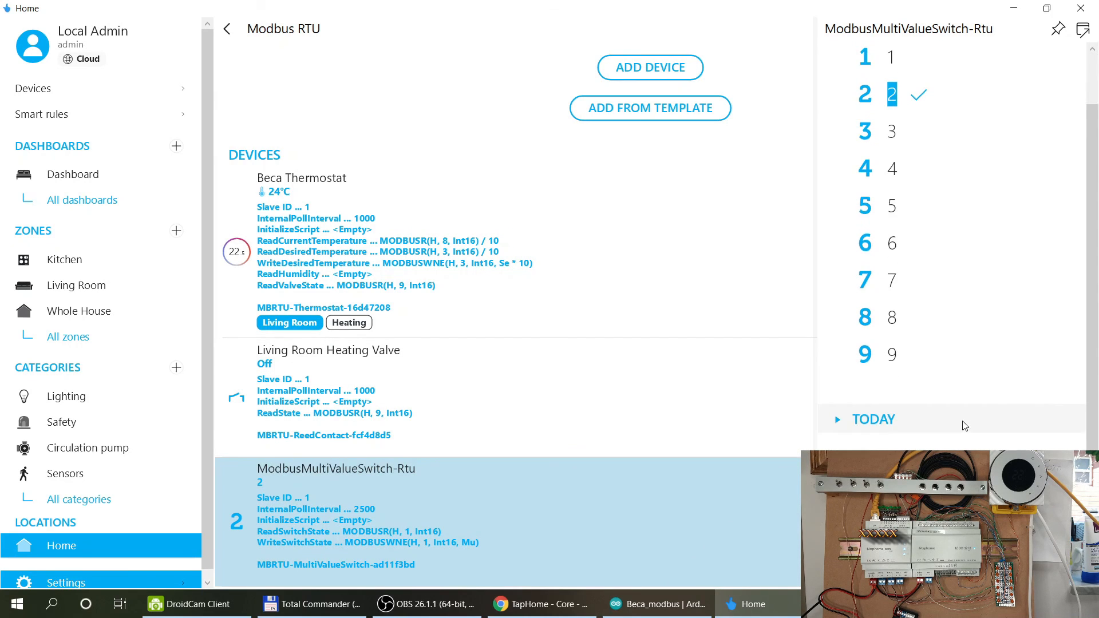
click(938, 544)
scroll(963, 354, down, 5)
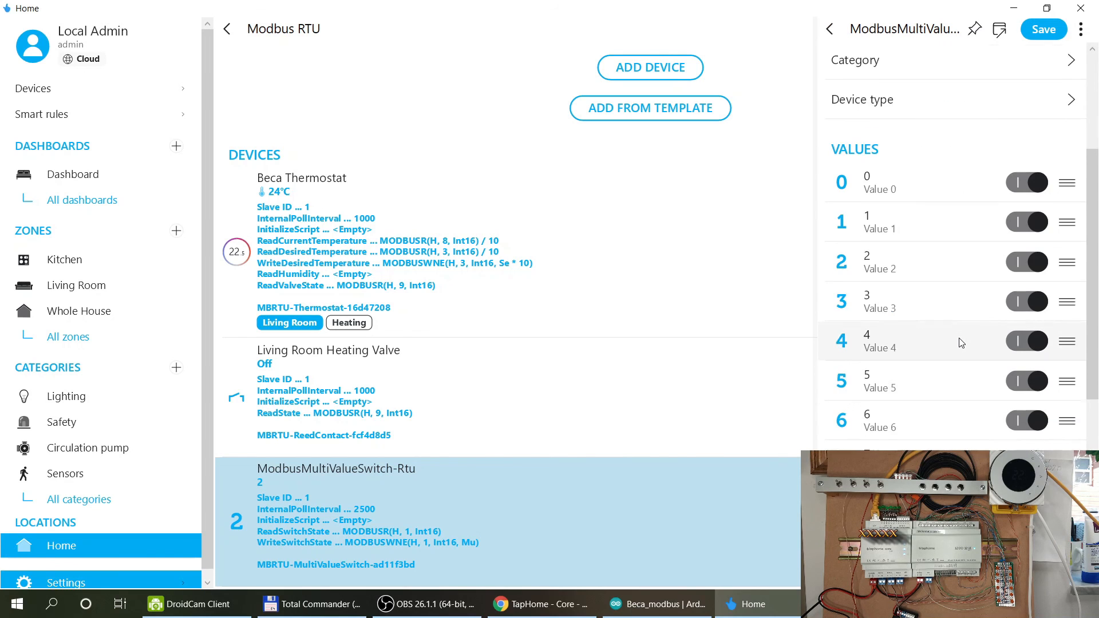
scroll(961, 344, up, 5)
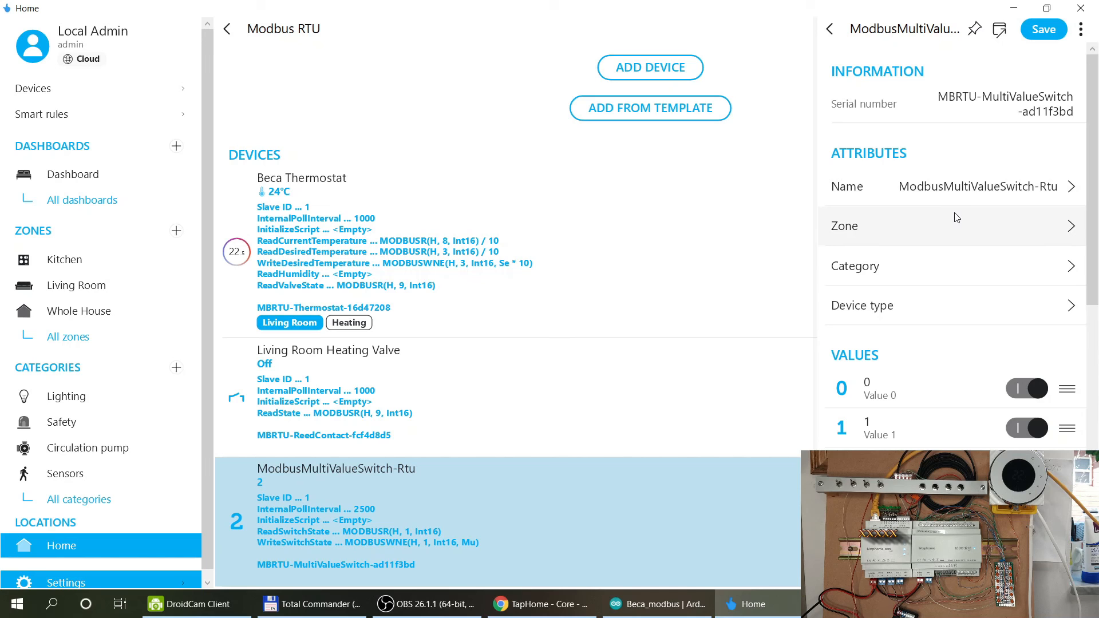
scroll(944, 286, down, 7)
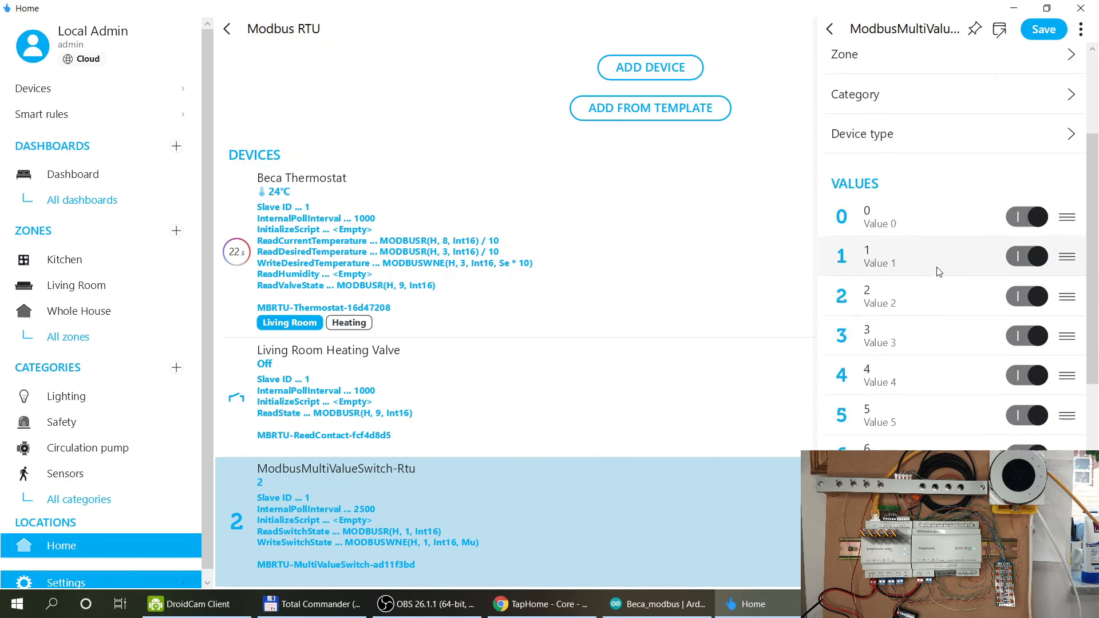
scroll(939, 272, down, 2)
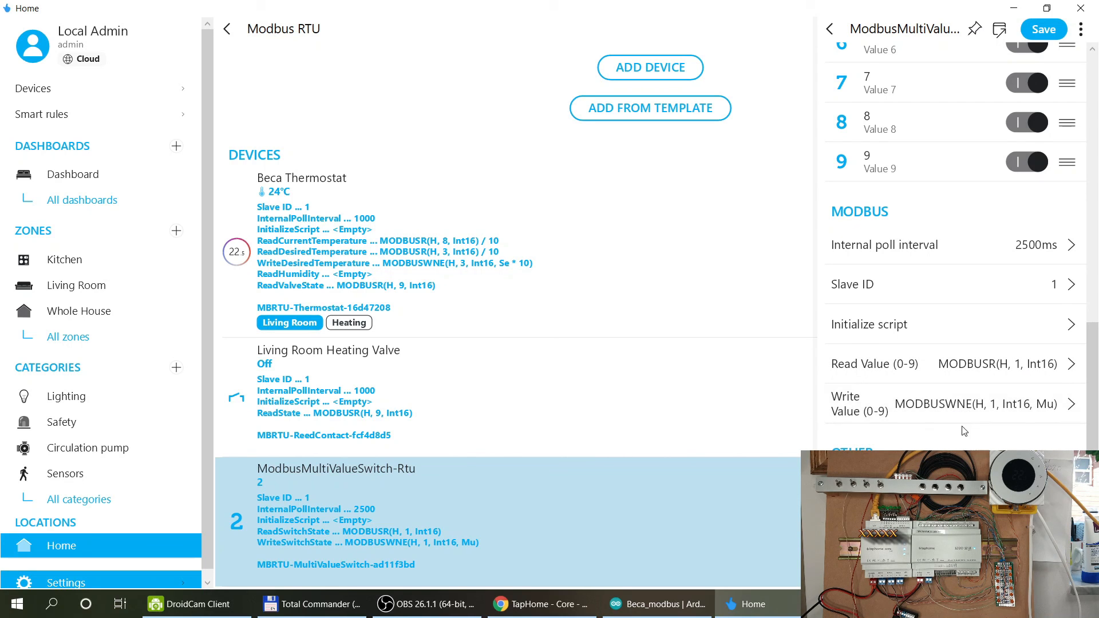
scroll(966, 410, down, 1)
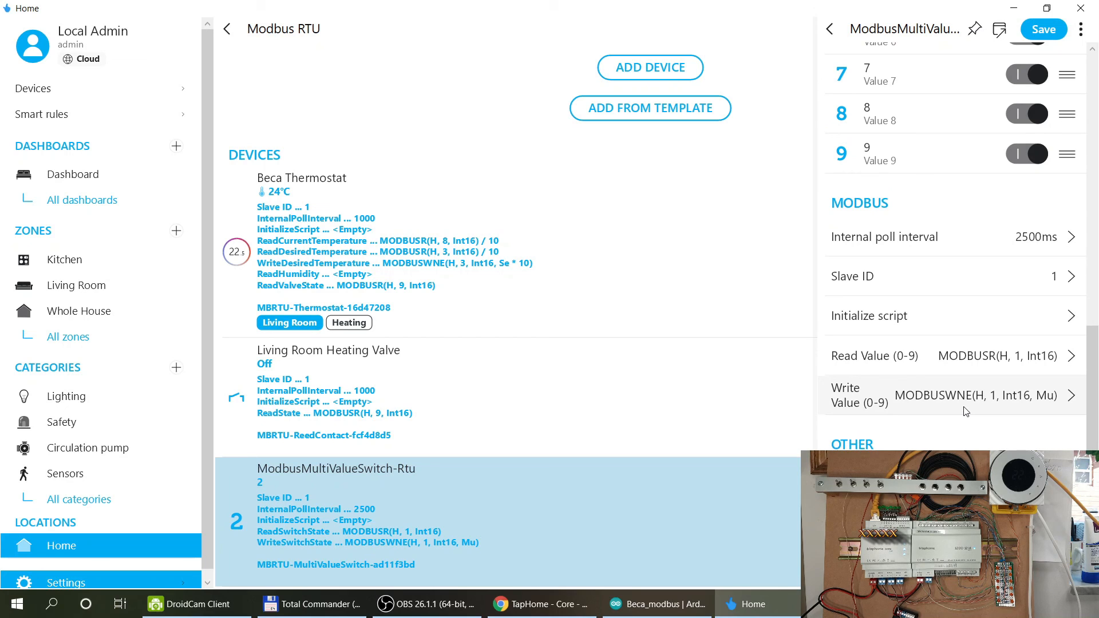
scroll(973, 363, up, 8)
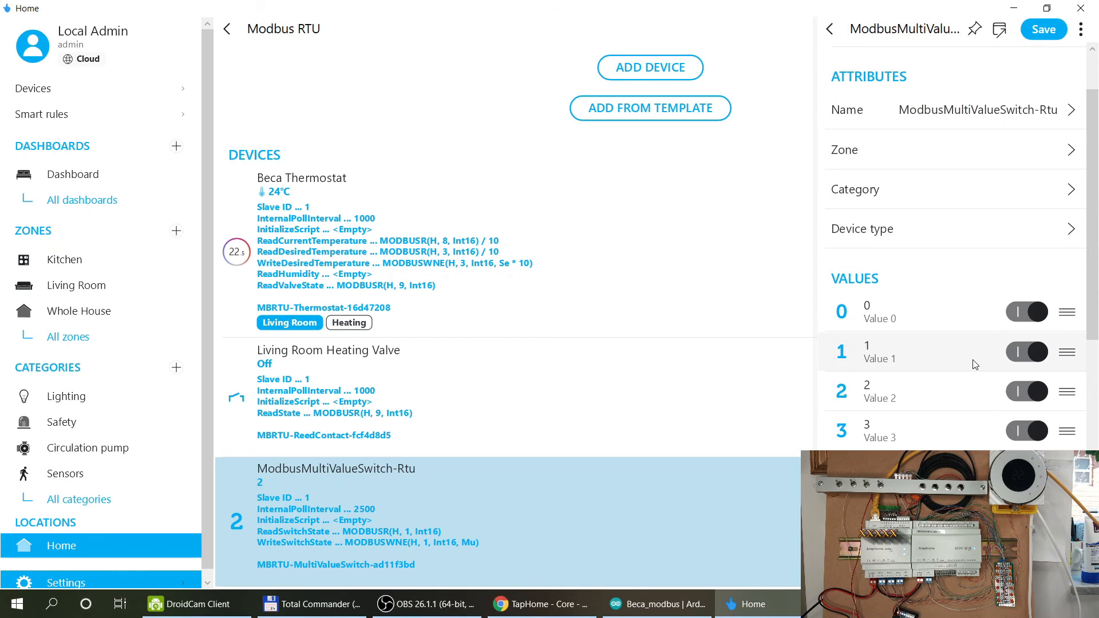
scroll(975, 365, up, 2)
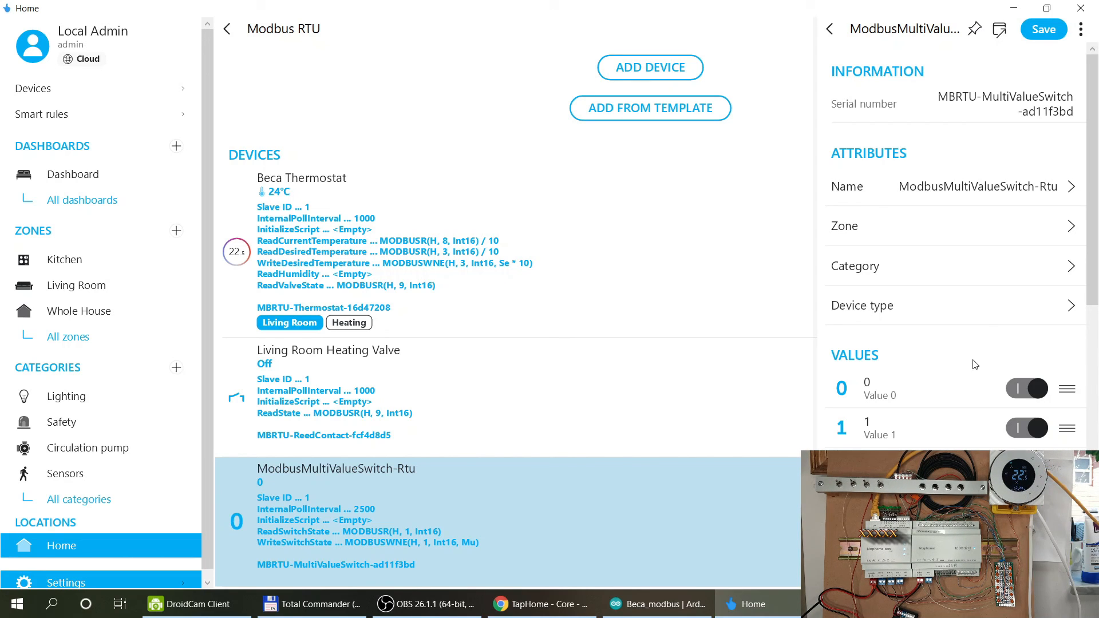
Name Value 0 'Auto' and Value 1 'High'.
click(908, 395)
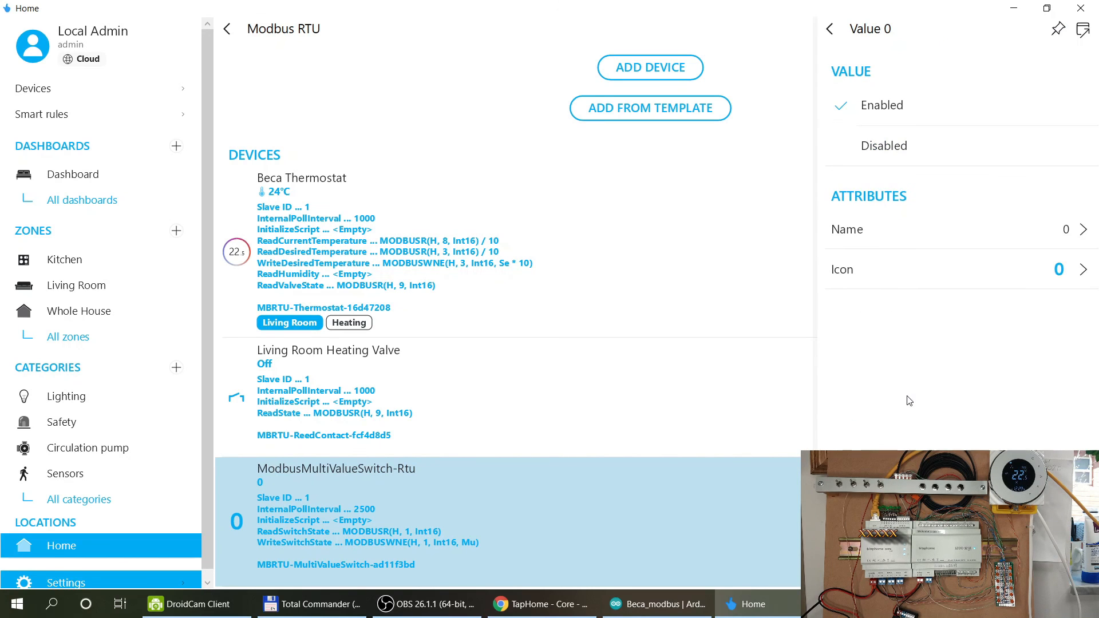
click(925, 237)
text(Auto)
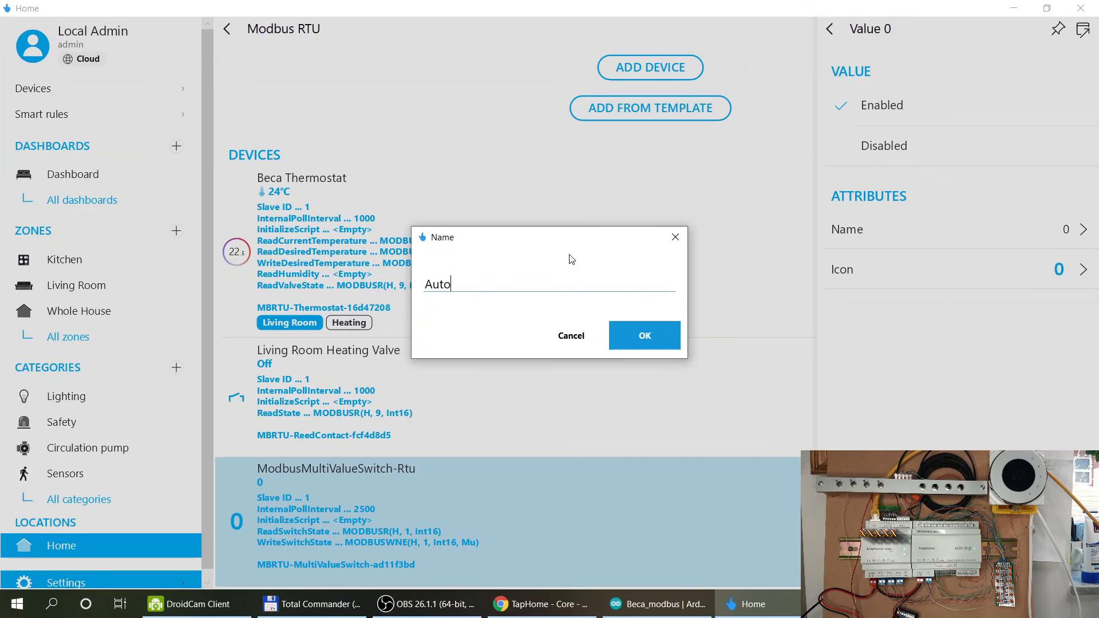
click(640, 341)
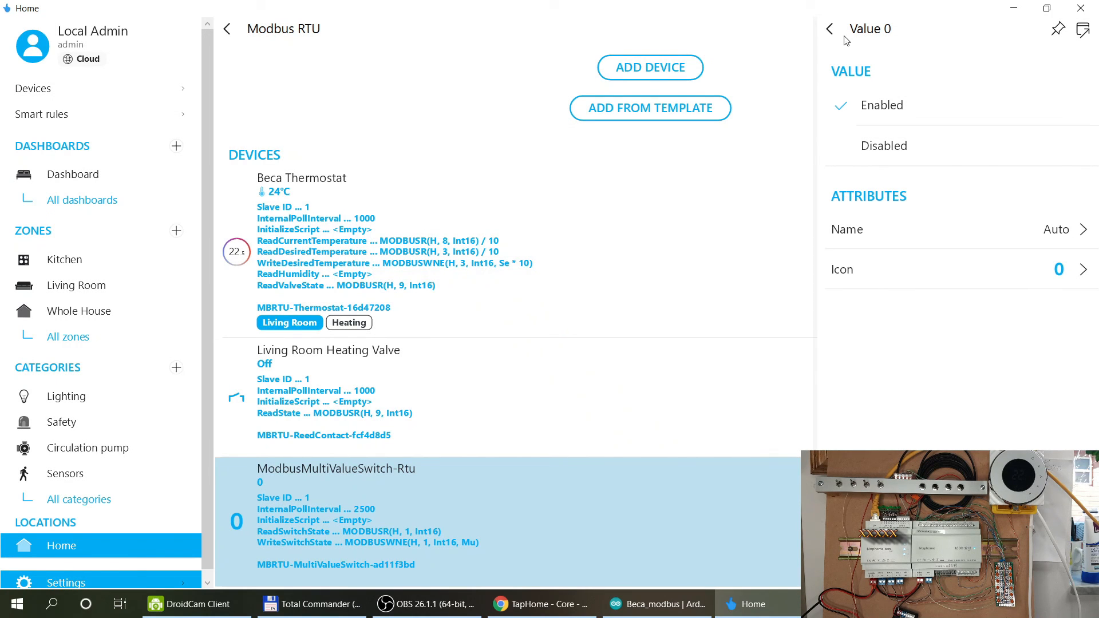
click(829, 29)
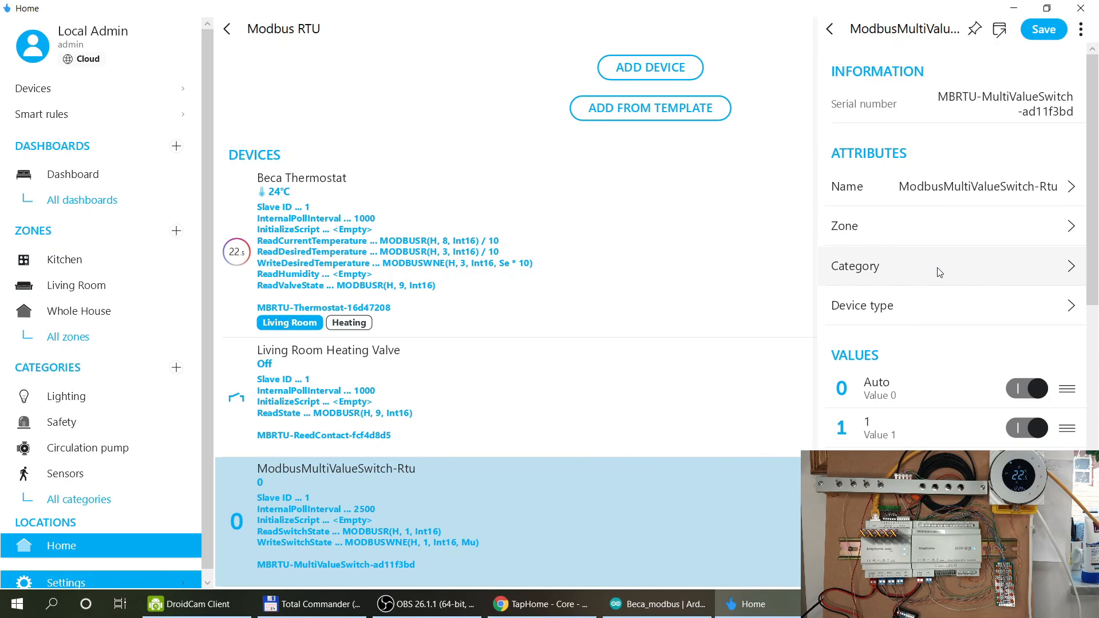
click(897, 434)
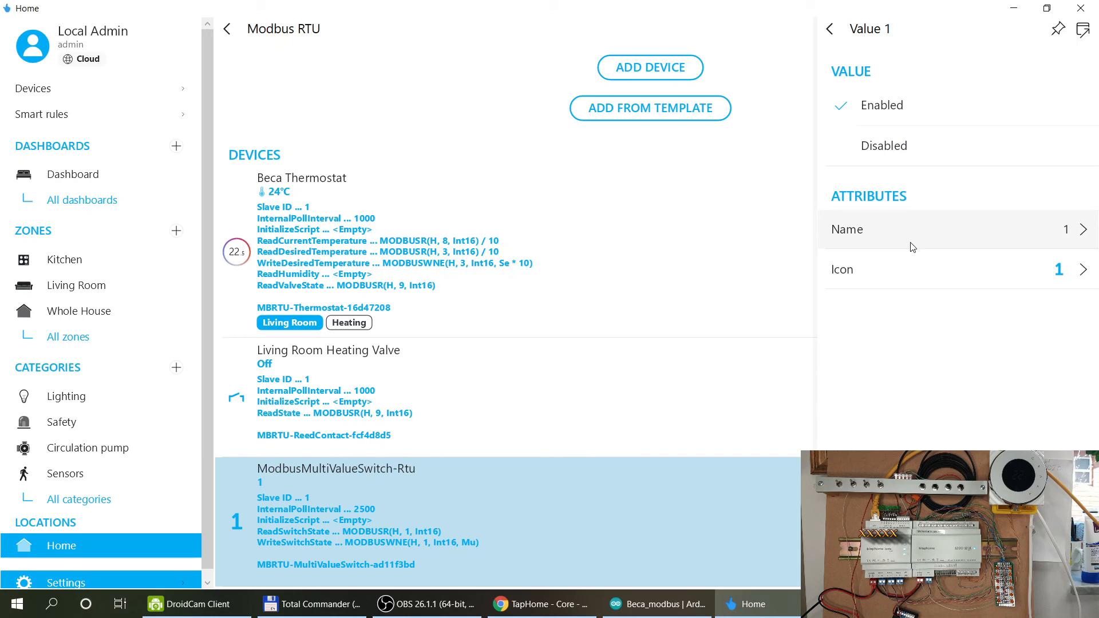
click(910, 234)
text(High)
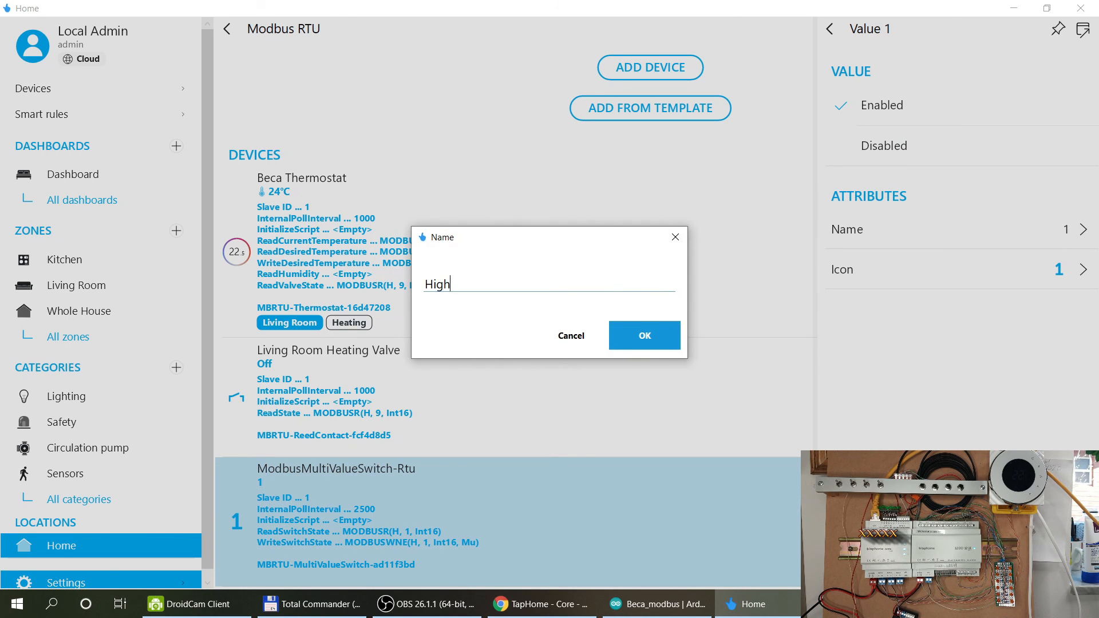
click(633, 333)
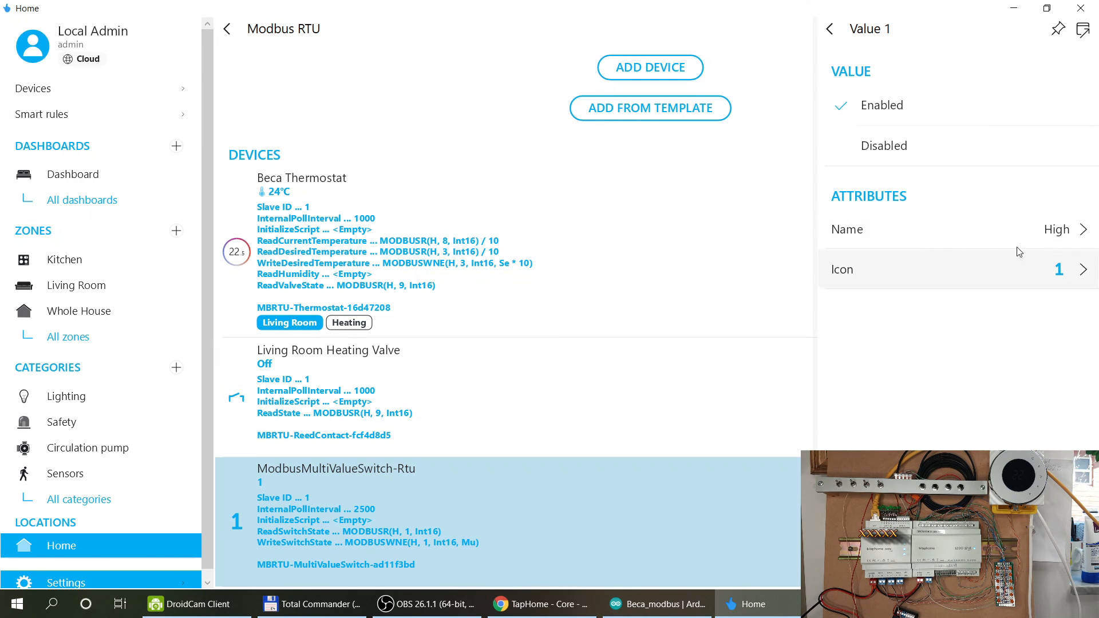
click(825, 31)
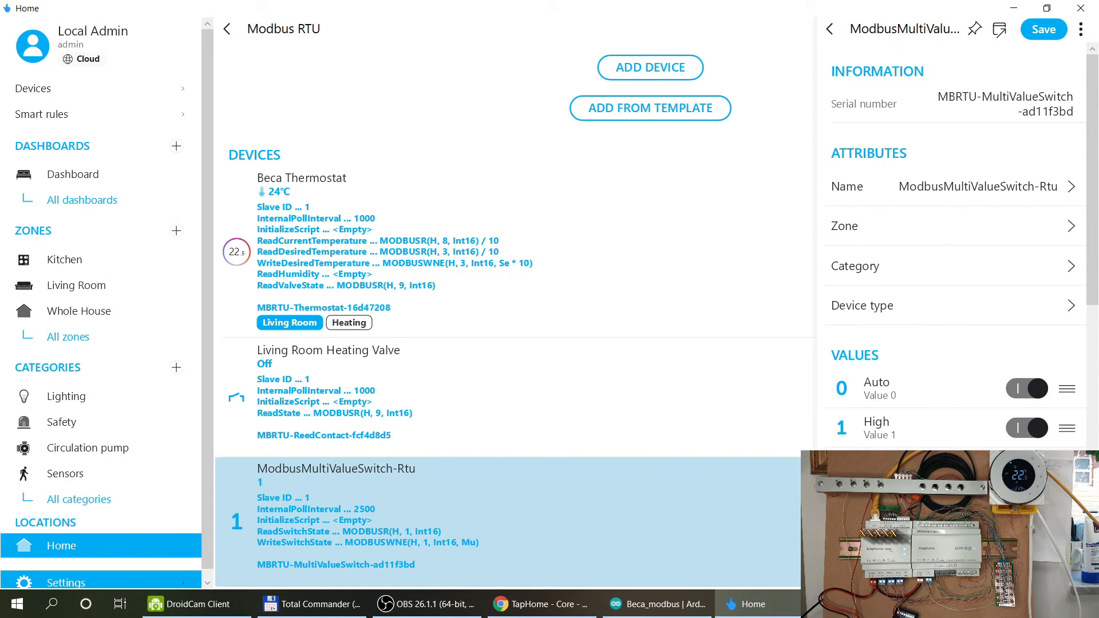
Name Value 2 'Medium' and Value 3 'Low'.
click(896, 467)
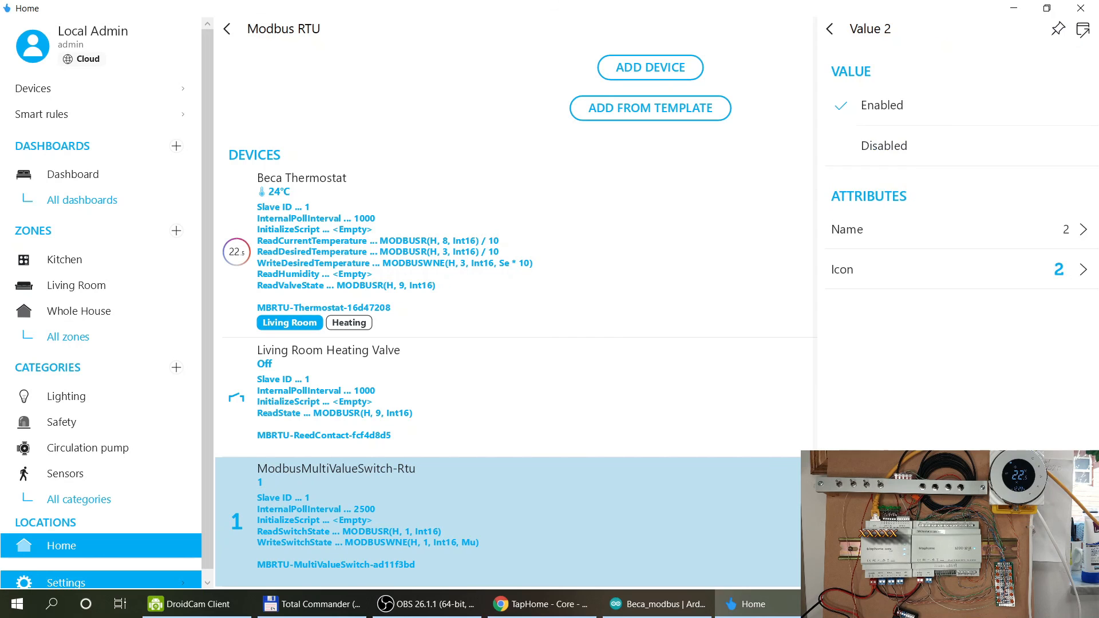
click(898, 228)
text(Medium)
click(634, 332)
click(829, 29)
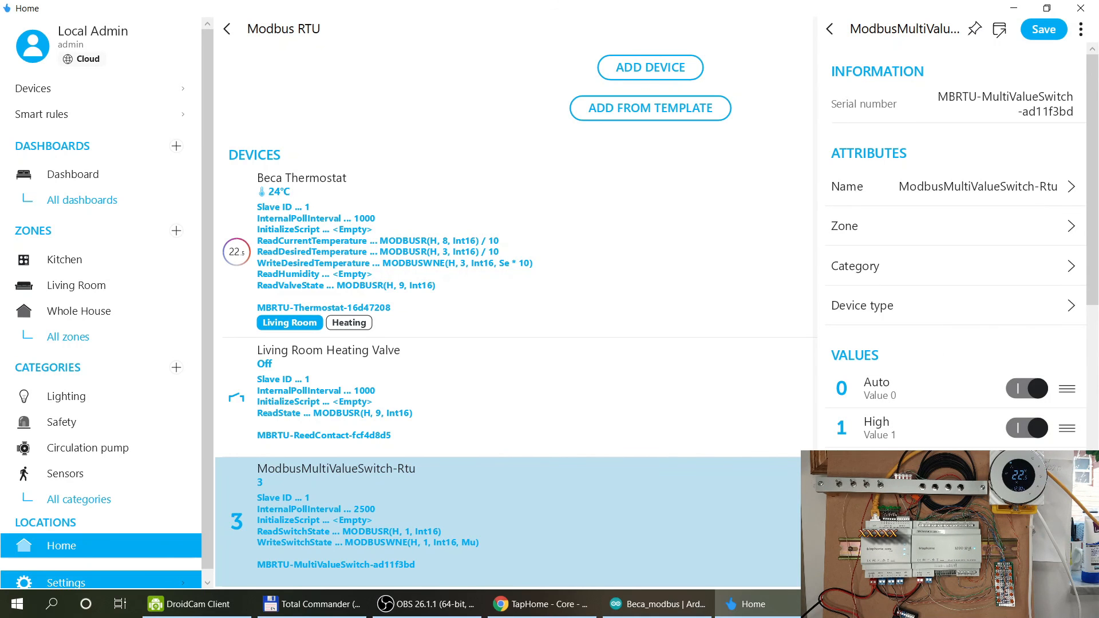
click(904, 507)
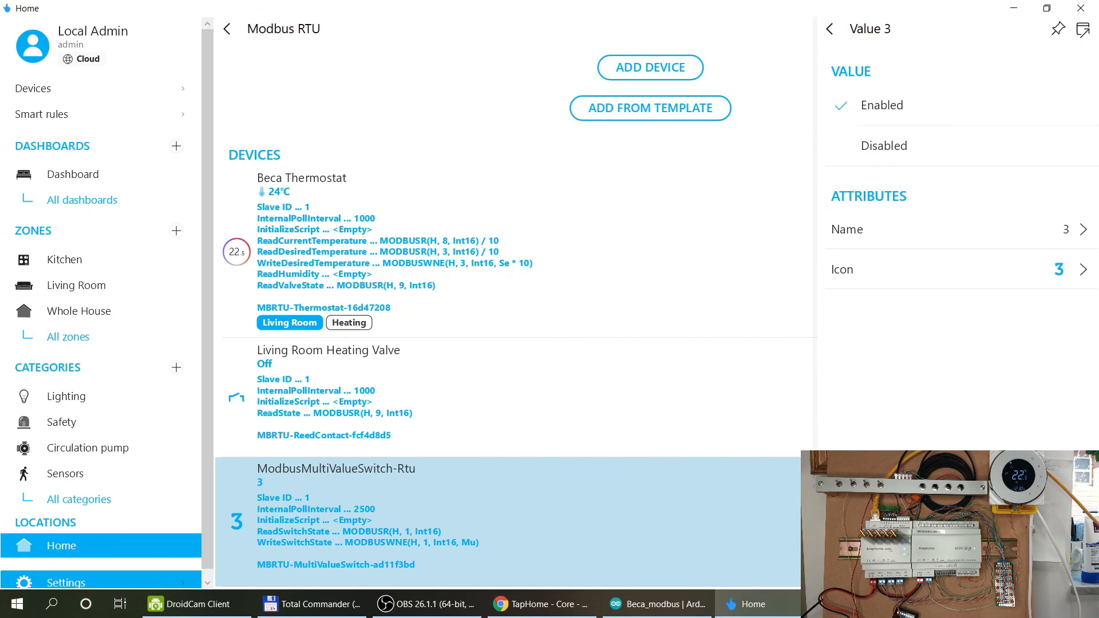
click(913, 240)
text(Low)
click(640, 328)
click(830, 29)
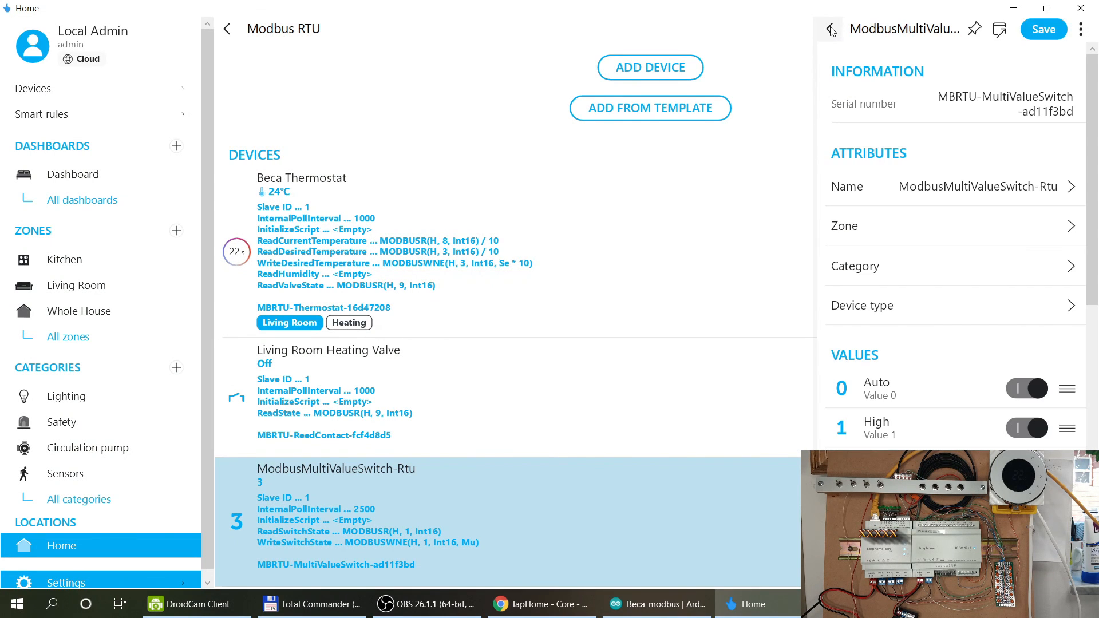
Rename the multi-value switch to 'Fan Speed', save it, and show all devices.
click(993, 96)
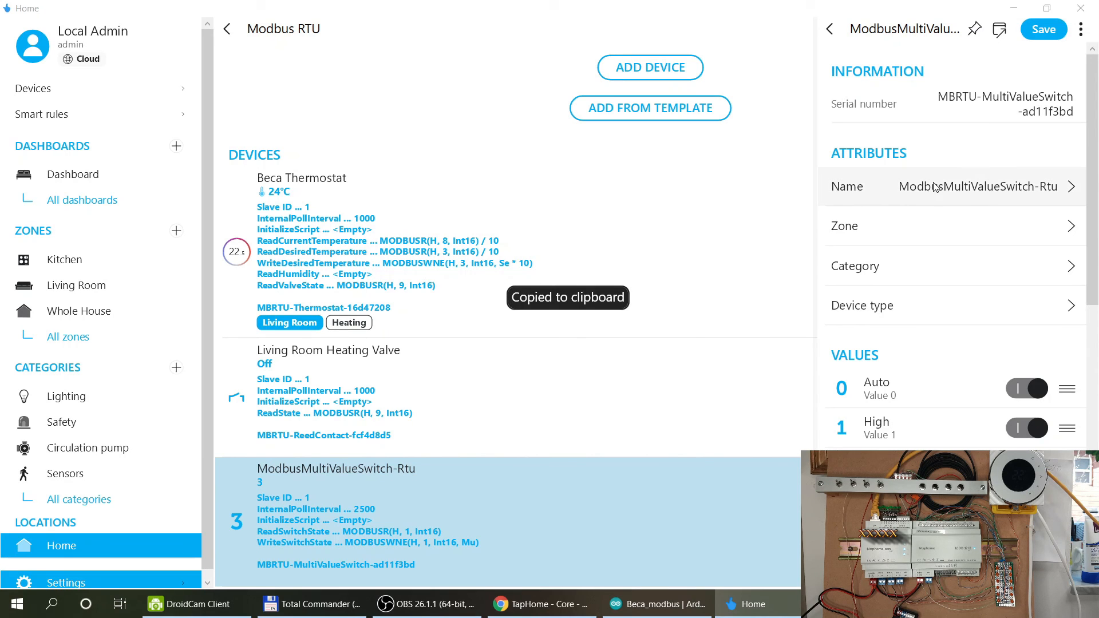
click(934, 186)
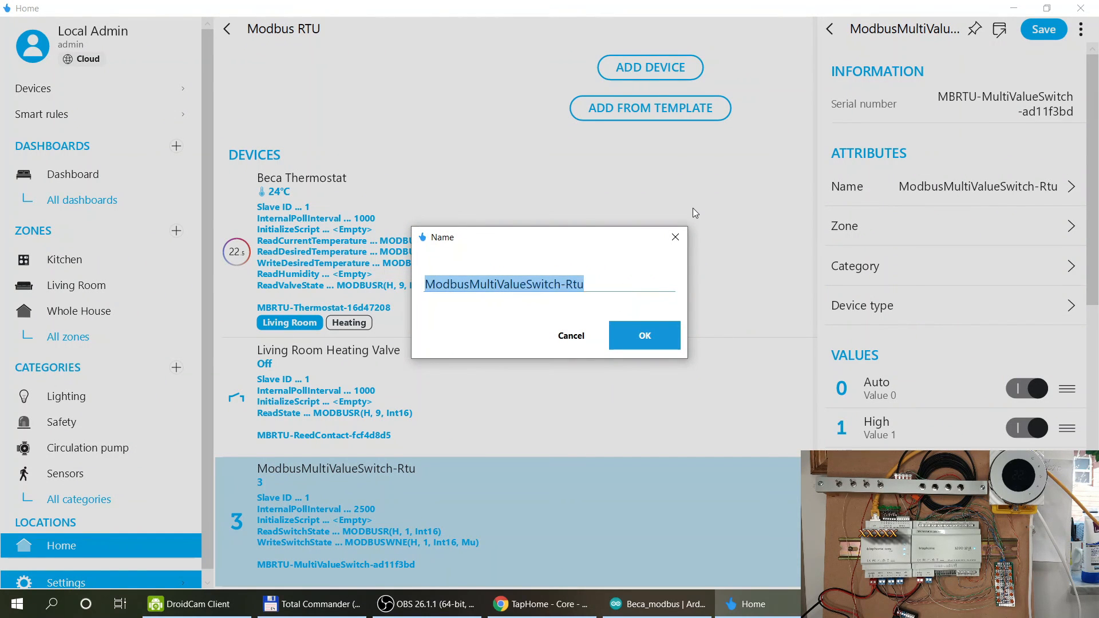
text(Fan Sppeed)
click(664, 326)
click(1057, 30)
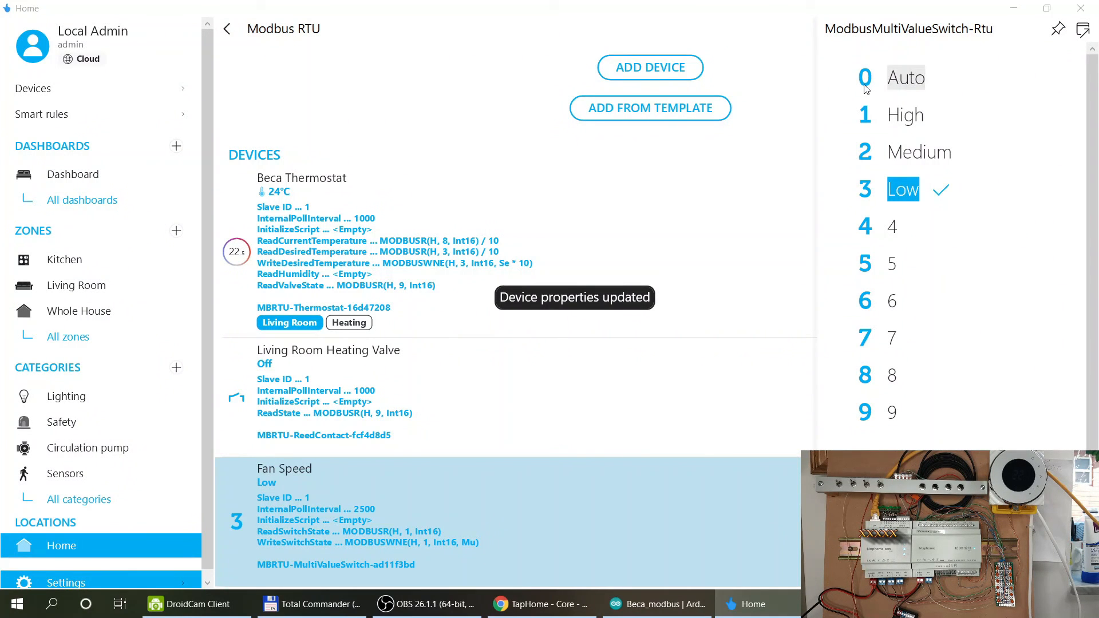
click(42, 90)
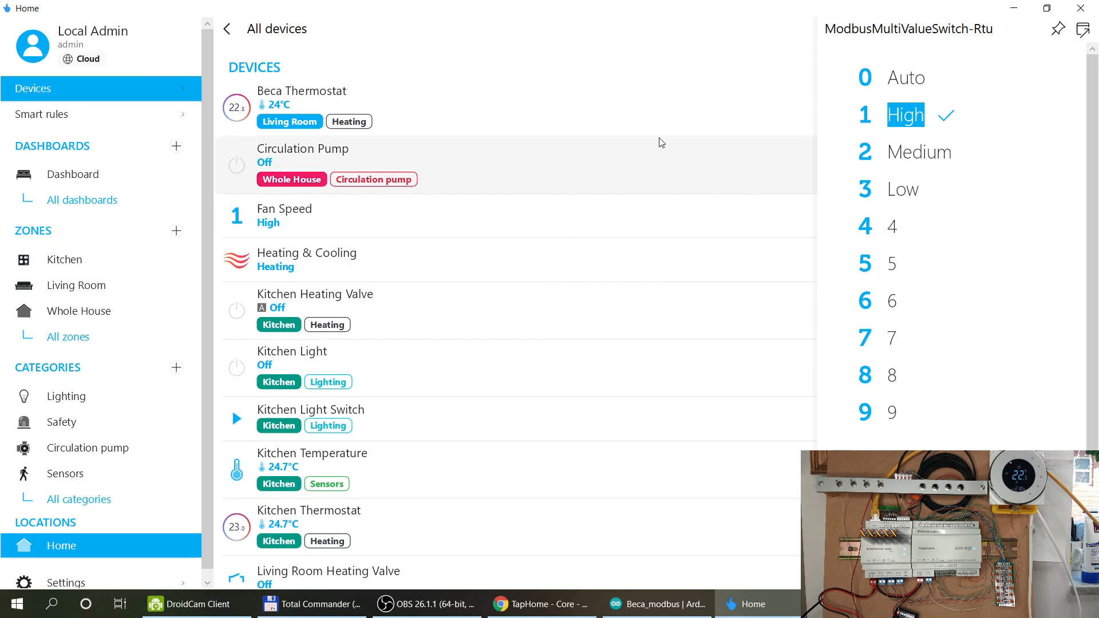
Make CORE20 output UO3 a digital output in the Whole House zone, Heating category.
scroll(655, 140, down, 8)
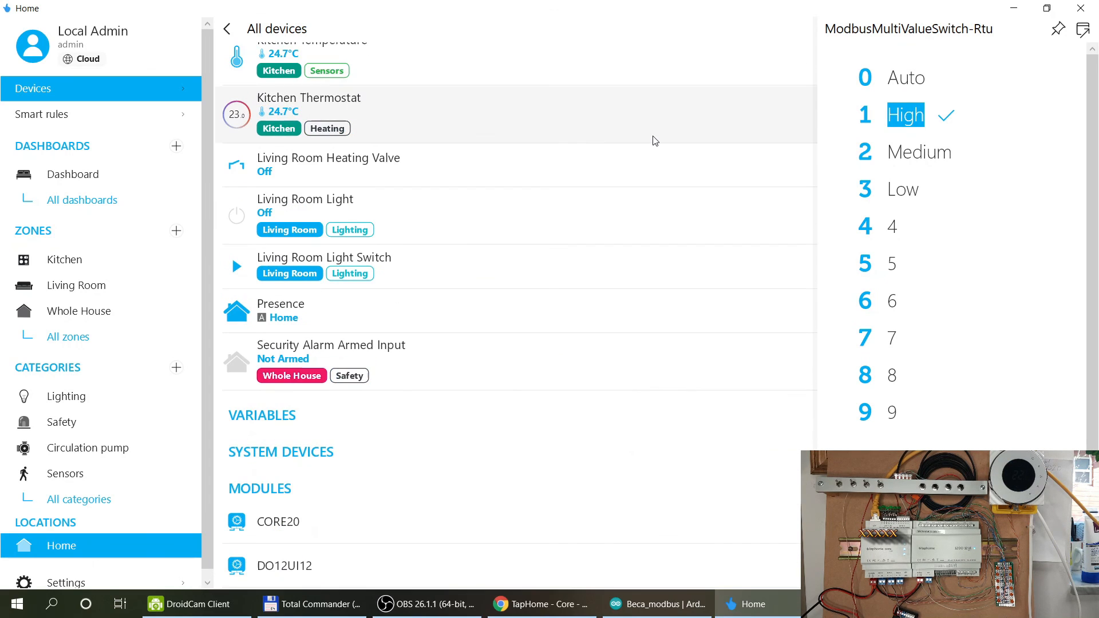
click(302, 521)
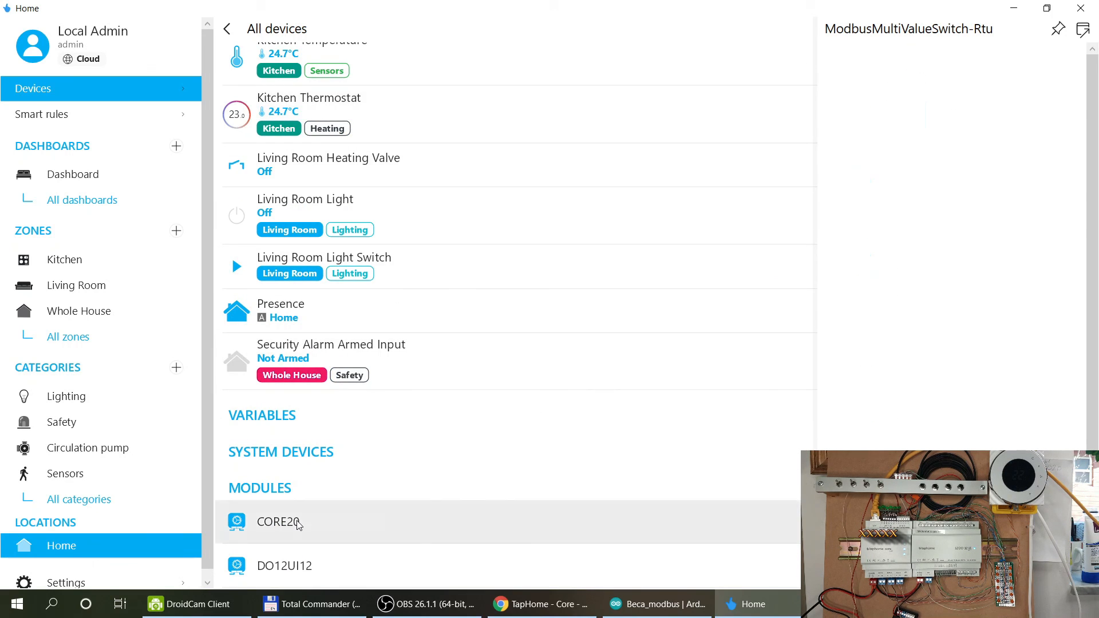
scroll(922, 271, down, 3)
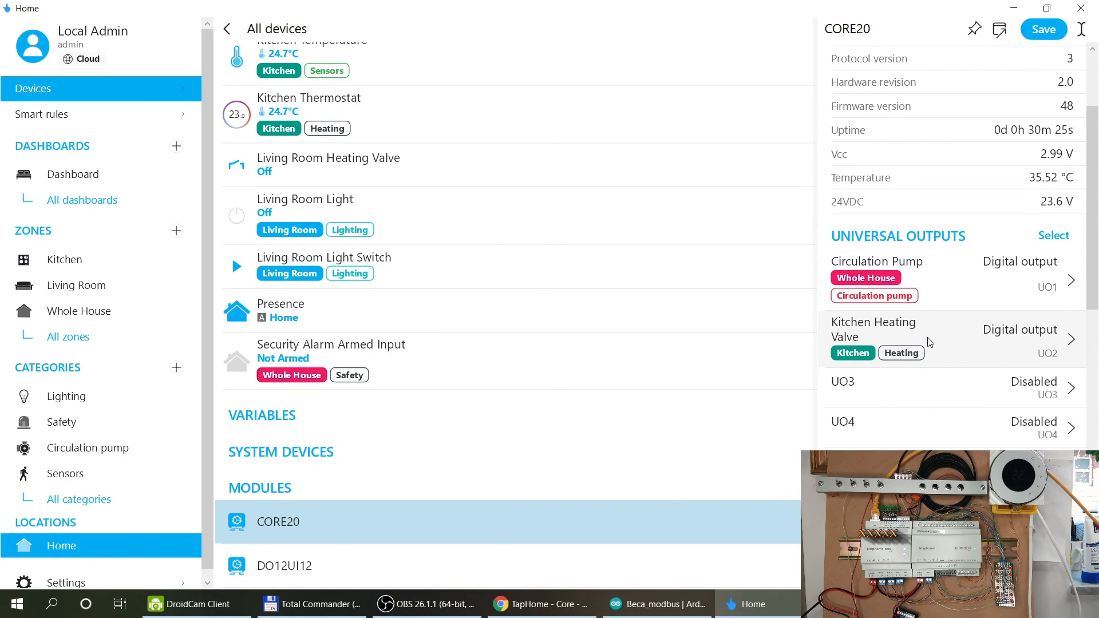
click(893, 391)
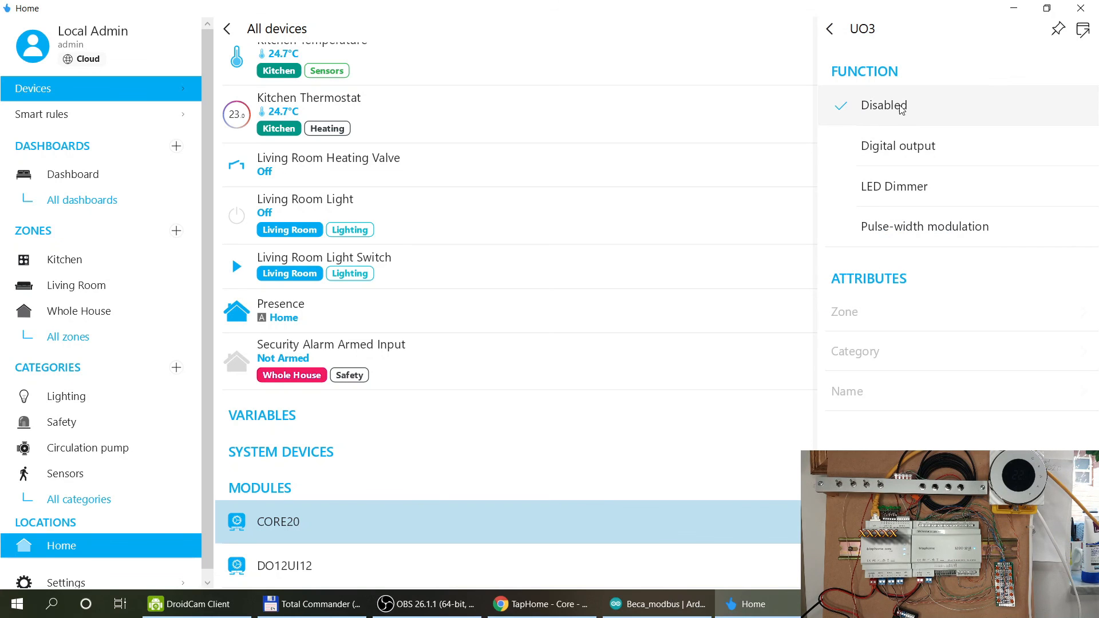
click(961, 147)
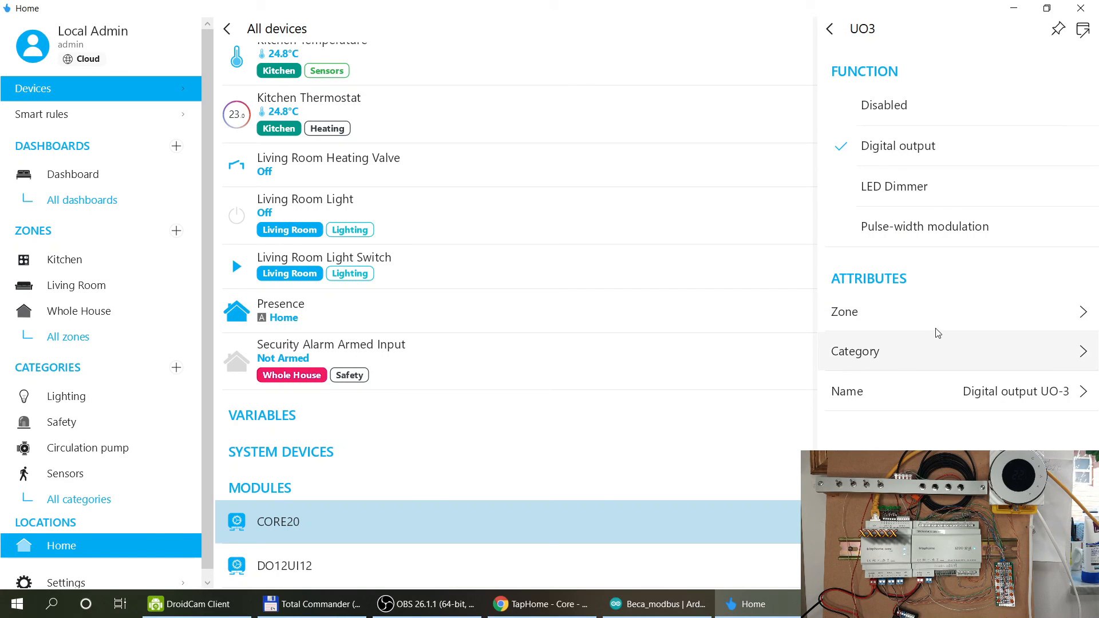
click(933, 318)
click(652, 239)
click(901, 350)
click(581, 220)
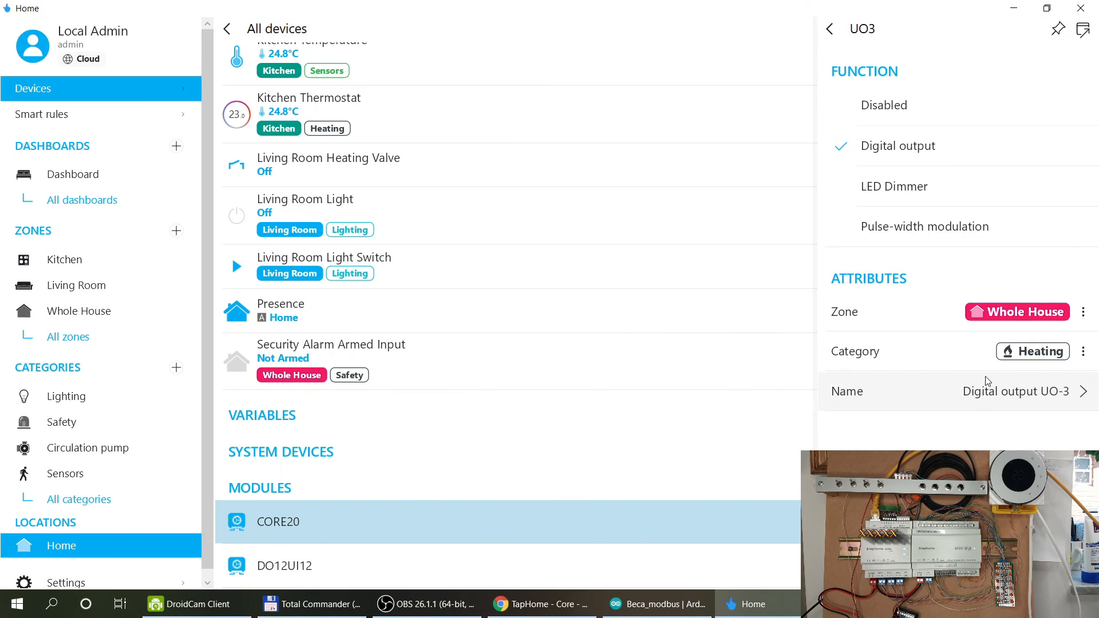
Name UO3 'Boiler Switch' and save the CORE20 module.
click(976, 397)
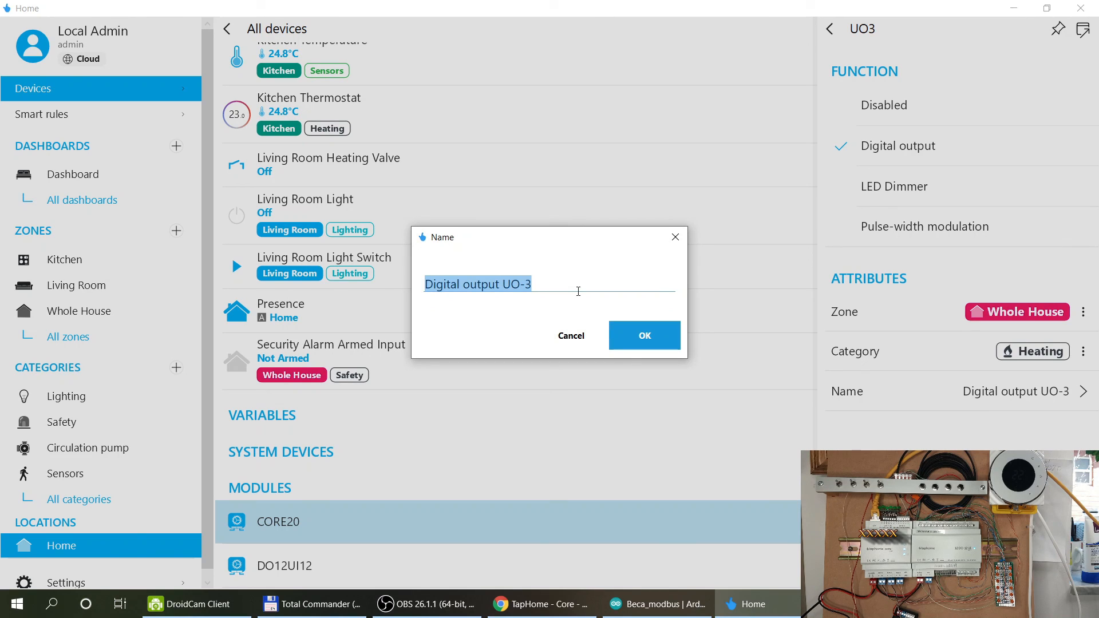
text(Boiler)
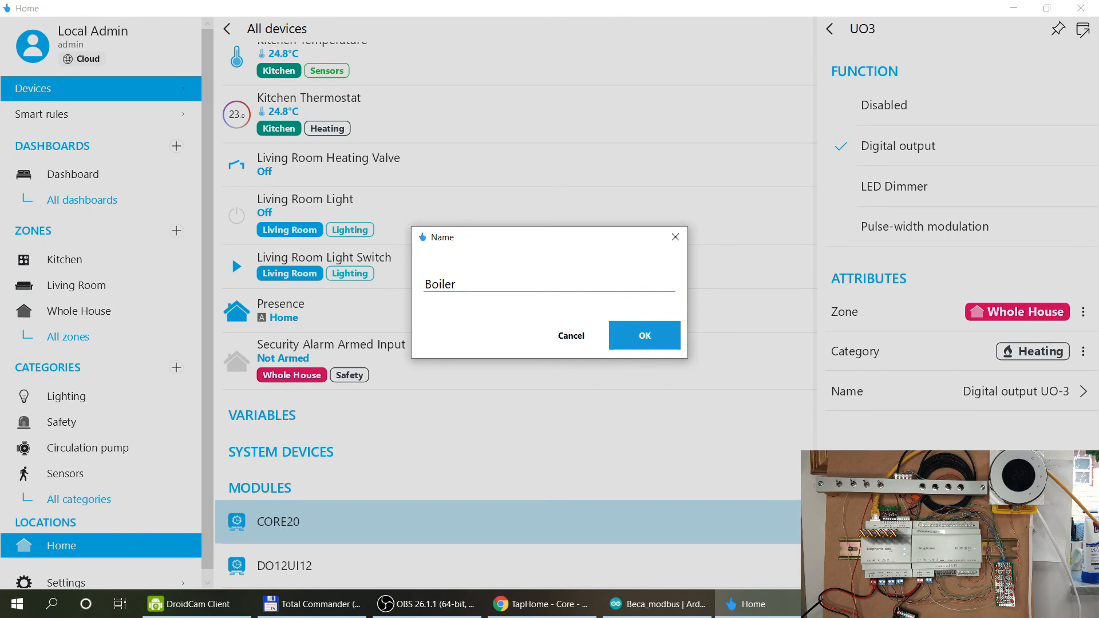
text( Swithc)
key(BackSpace)
text(ch)
click(644, 340)
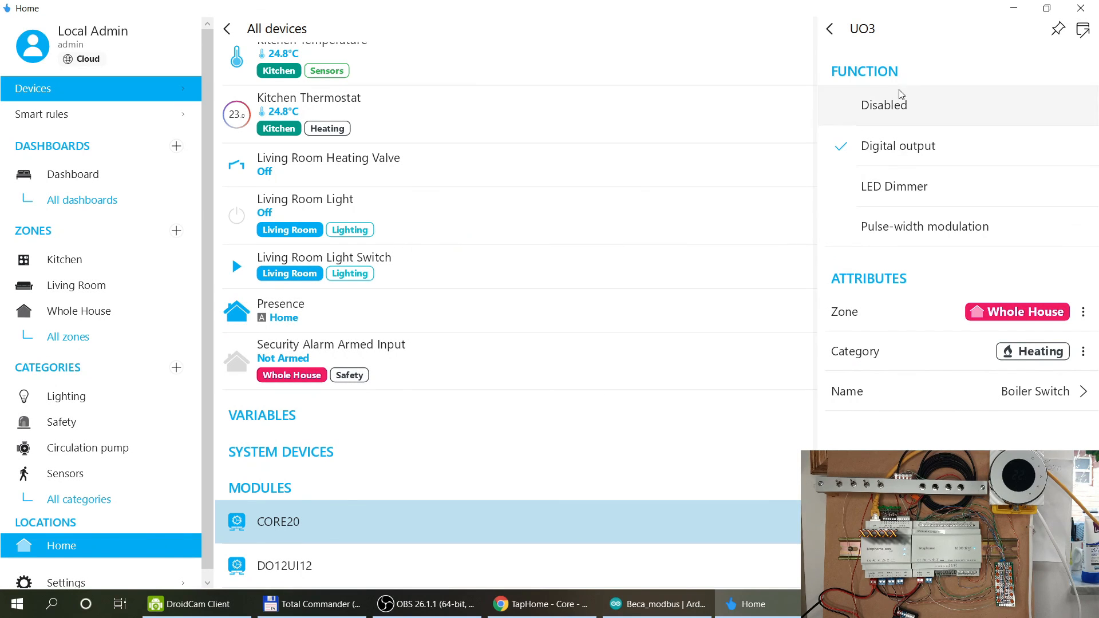
click(830, 29)
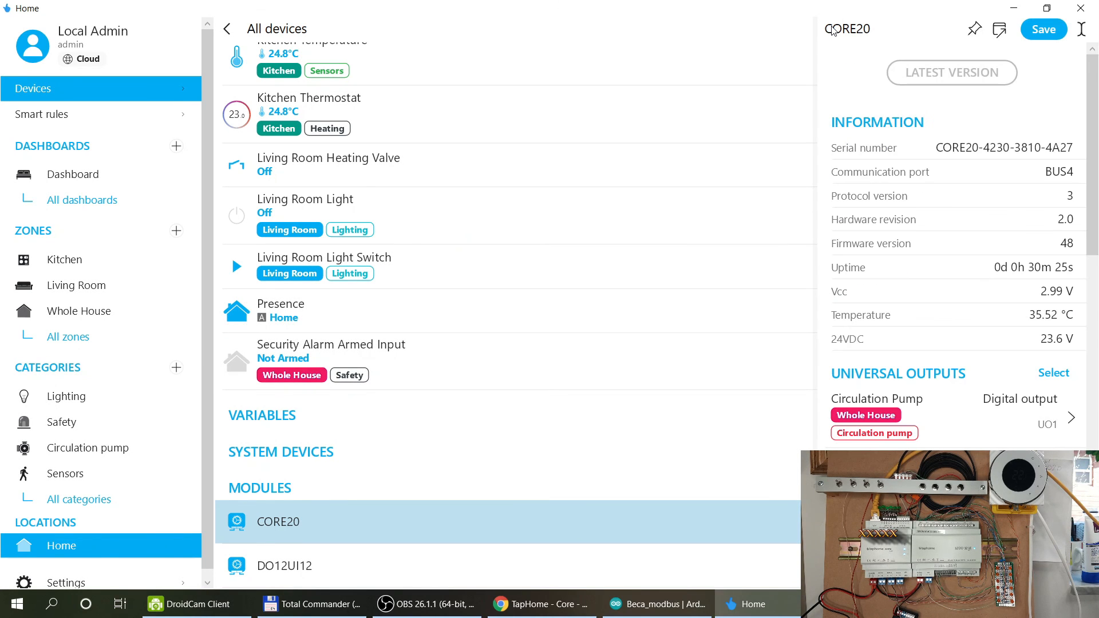
click(1041, 30)
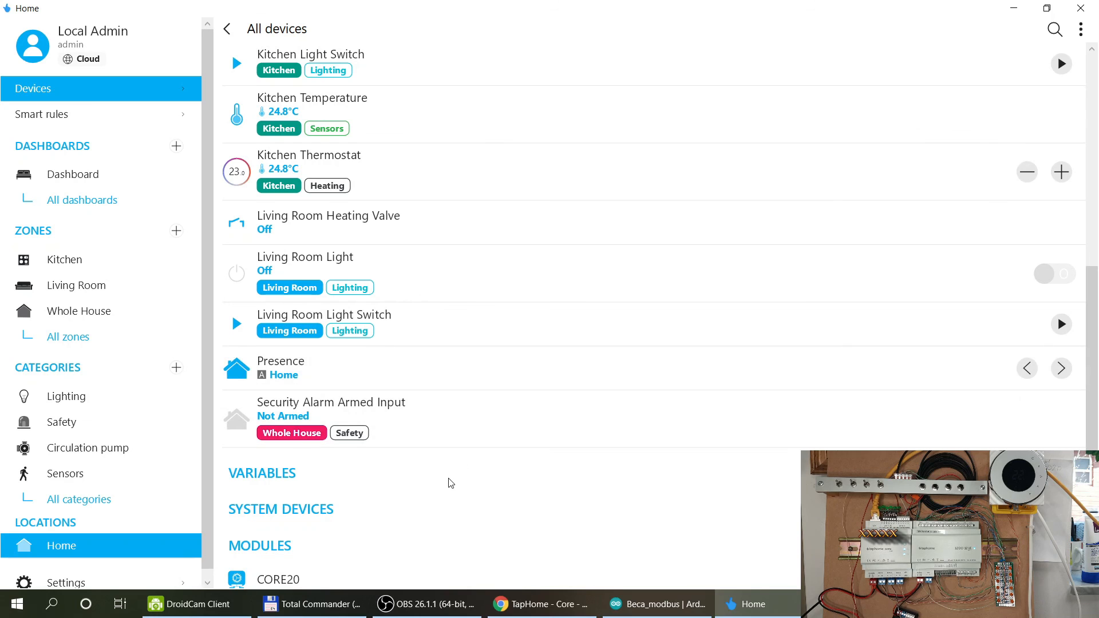
Locate Boiler Switch in the All devices list and open its details.
scroll(451, 484, down, 1)
scroll(451, 484, up, 8)
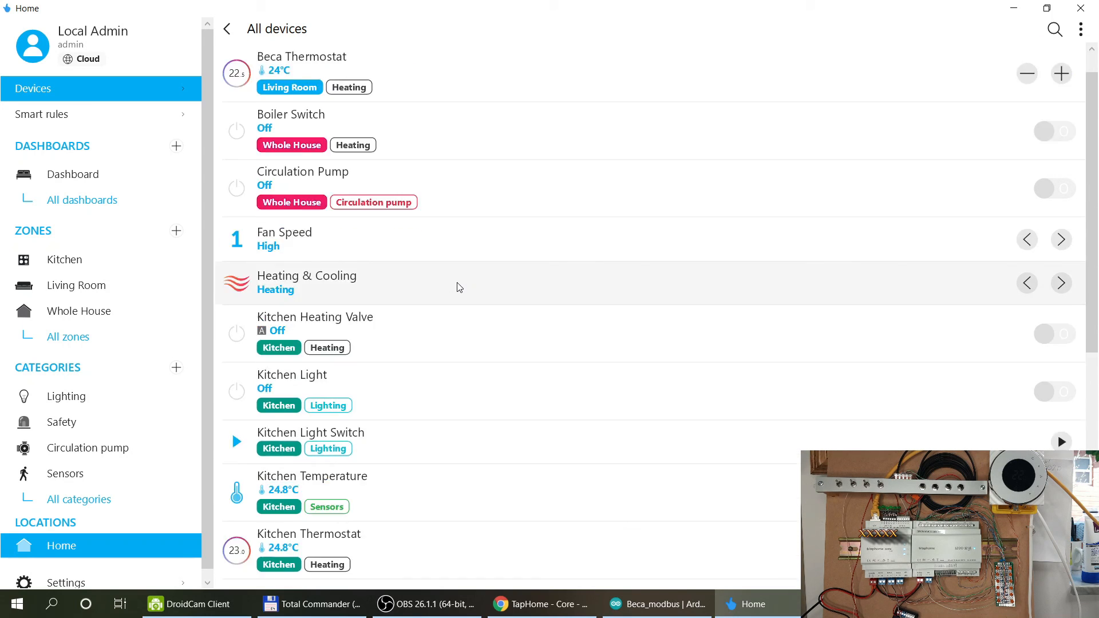
scroll(456, 287, down, 4)
scroll(458, 287, down, 1)
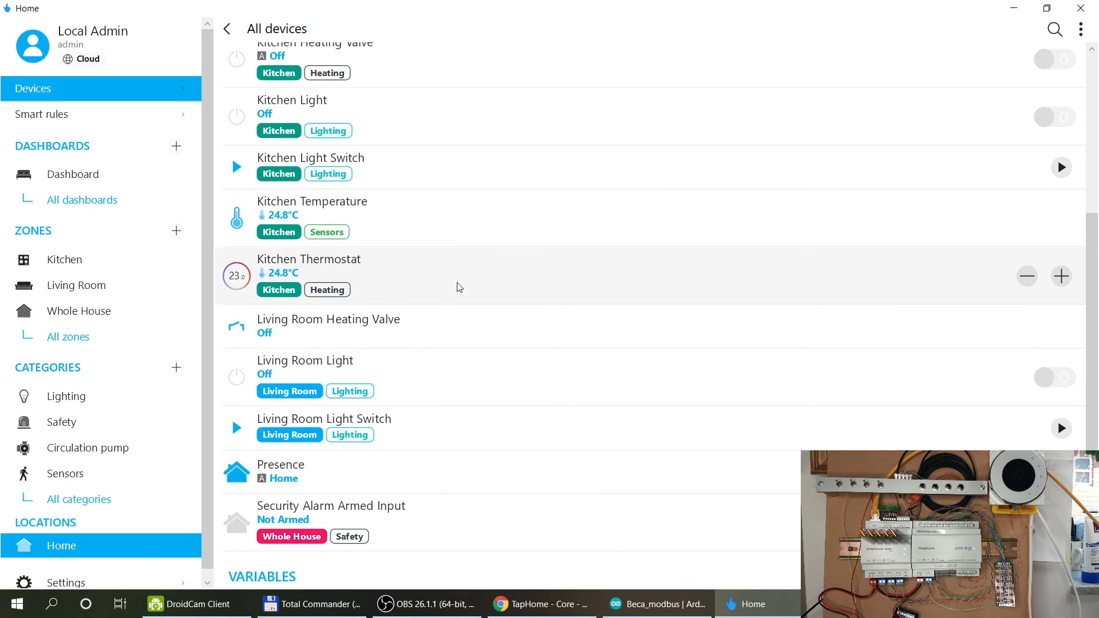
scroll(458, 287, down, 1)
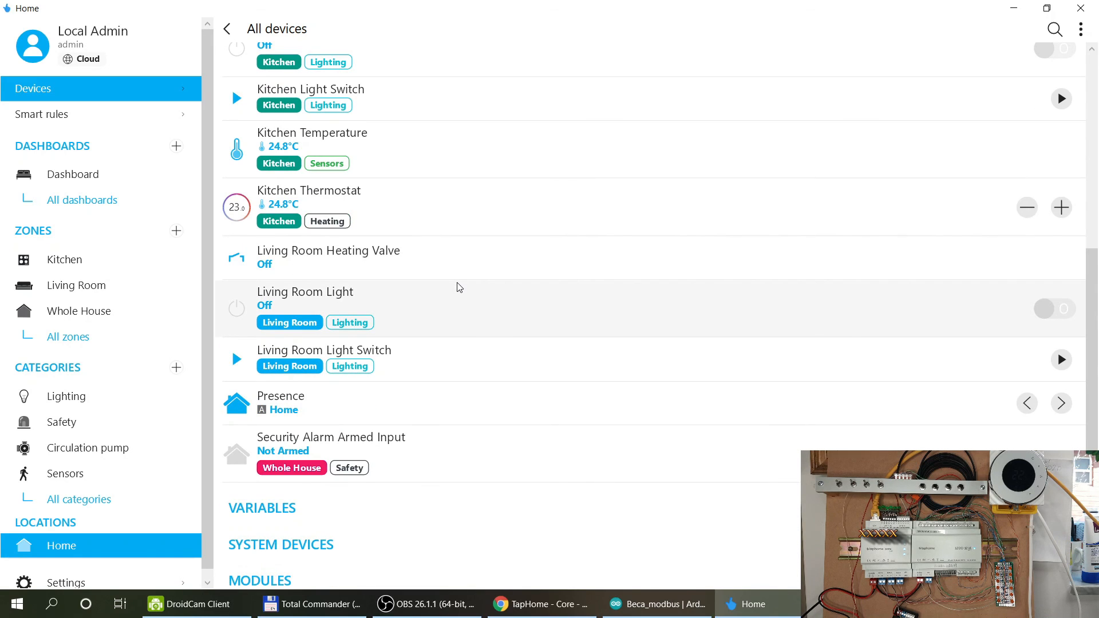
scroll(460, 287, down, 2)
scroll(460, 287, up, 2)
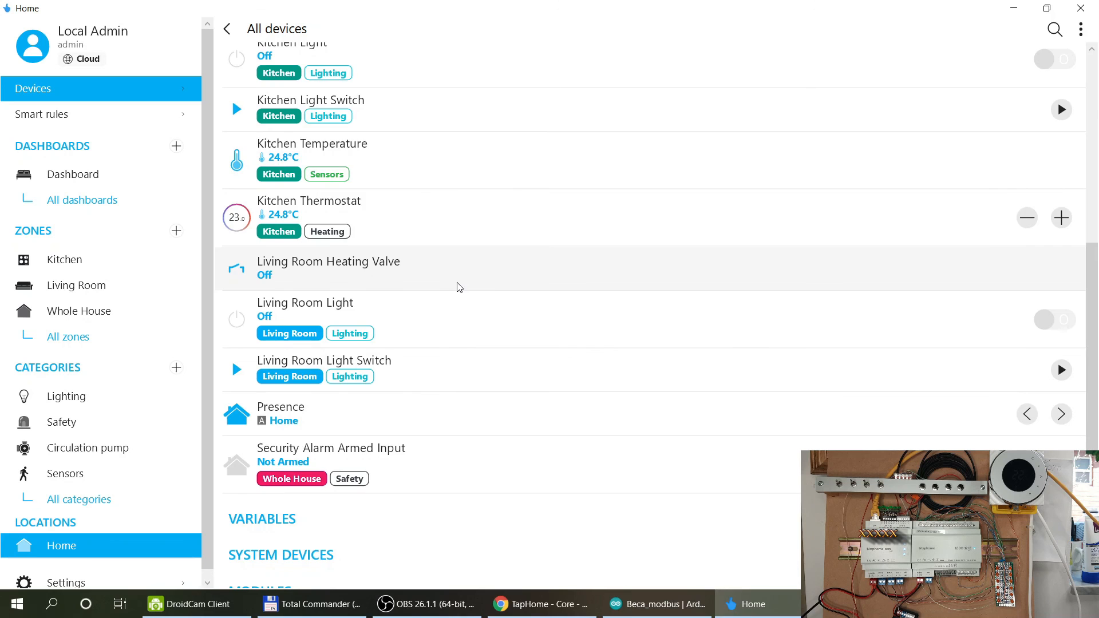
scroll(459, 288, up, 3)
scroll(459, 288, up, 3)
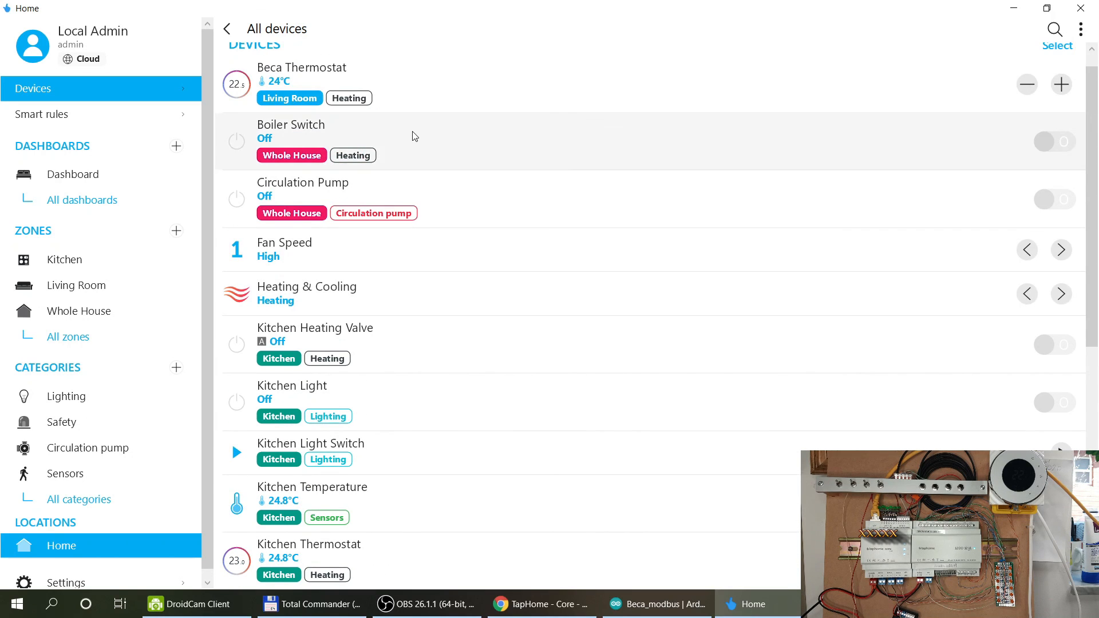
click(413, 135)
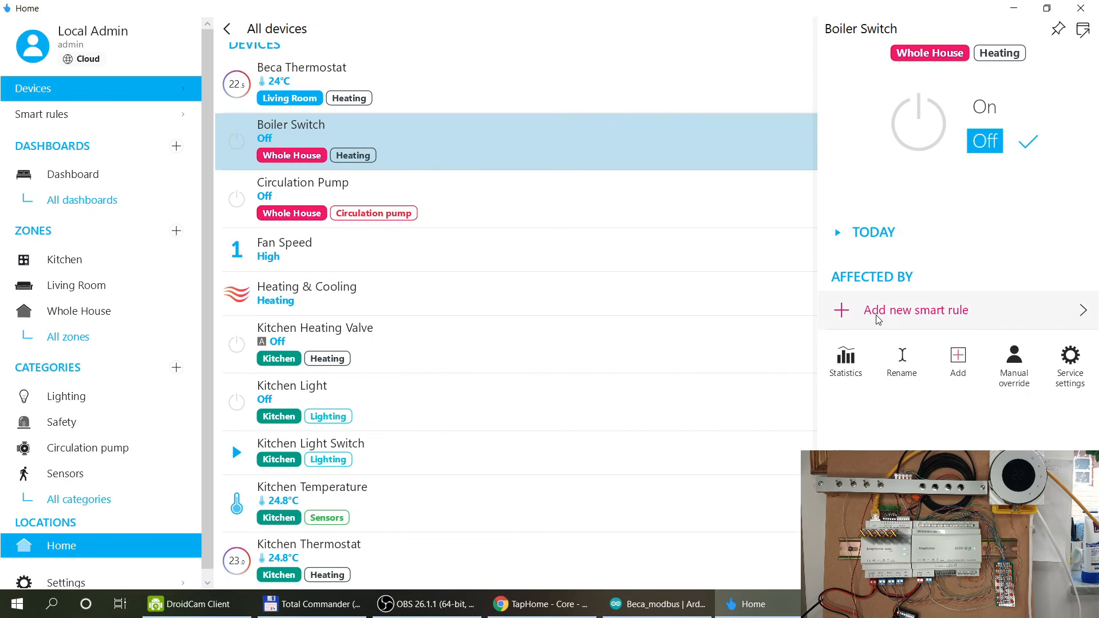
Start an Equation smart rule for the Boiler Switch with Boiler Switch as variable.
click(877, 312)
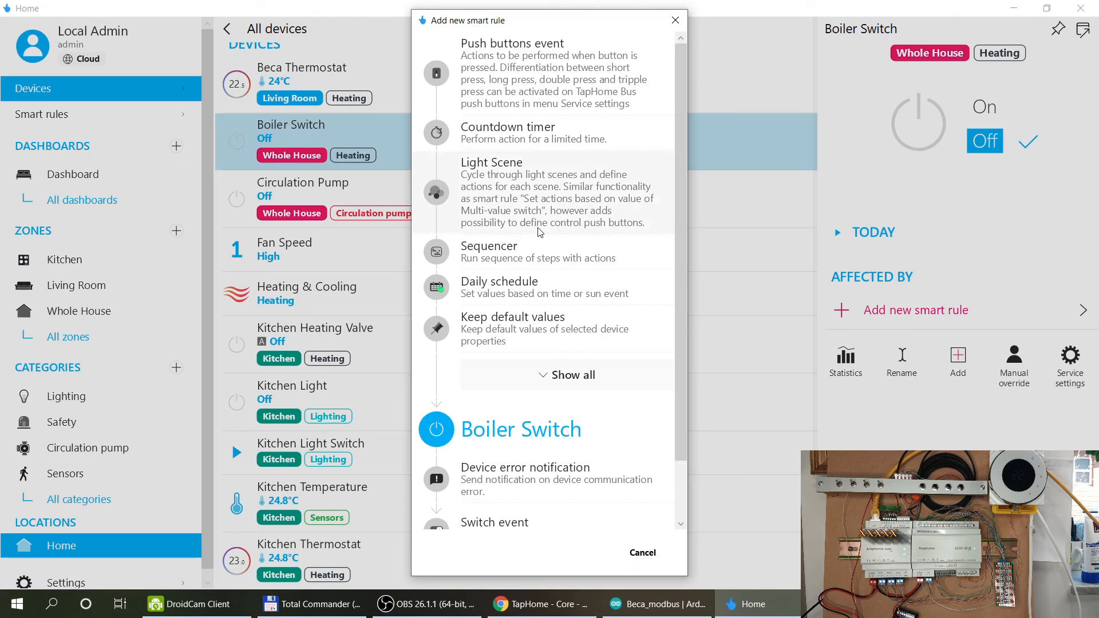
scroll(544, 382, down, 2)
click(564, 509)
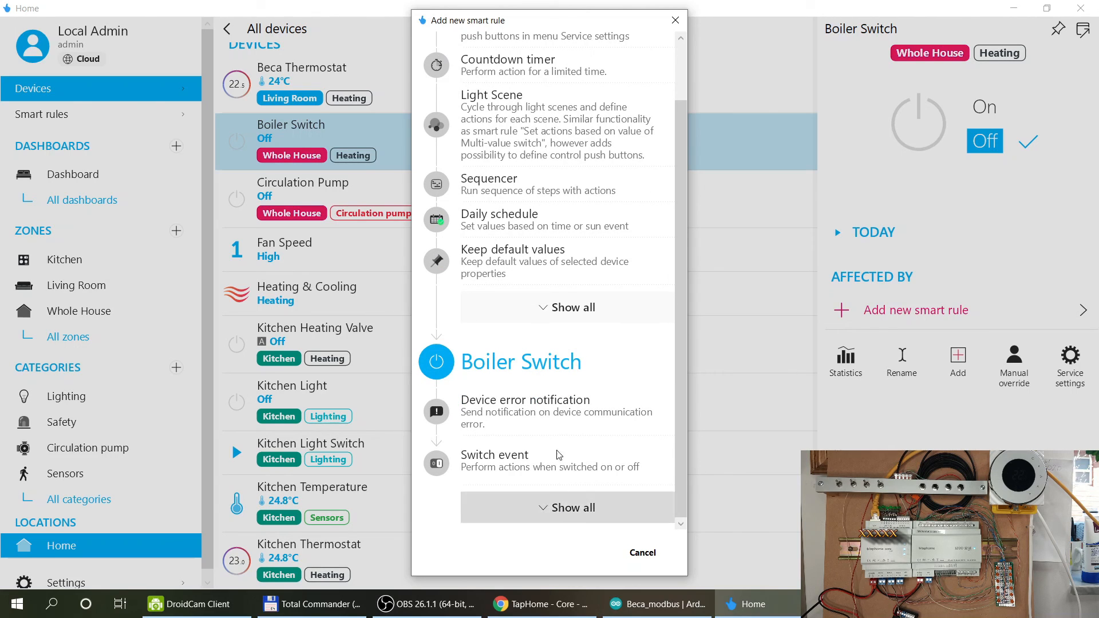
scroll(555, 412, down, 6)
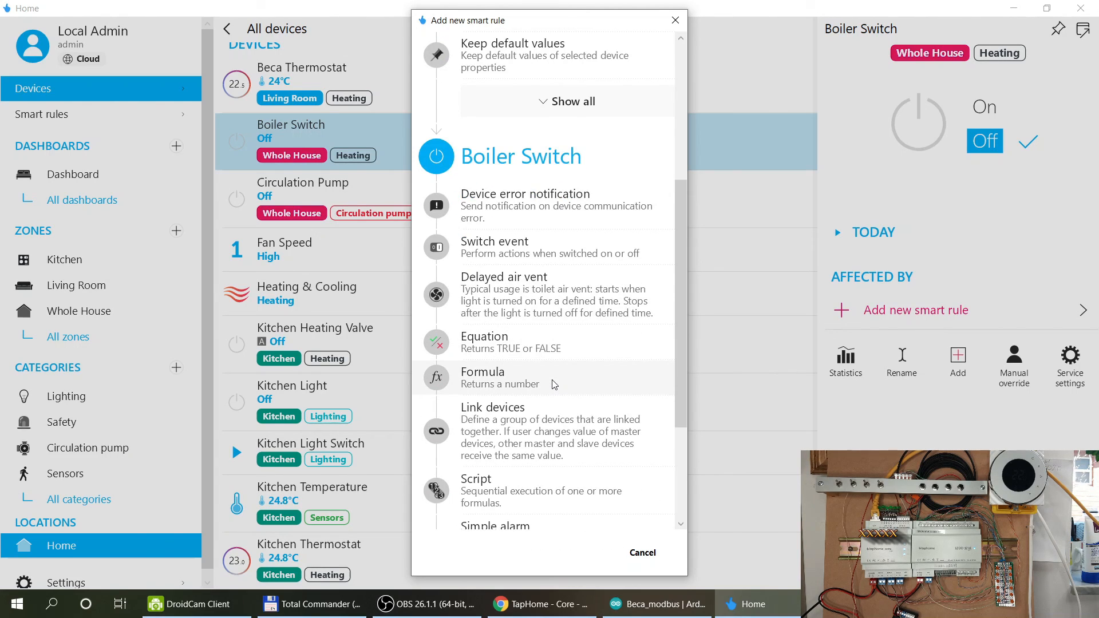
click(542, 350)
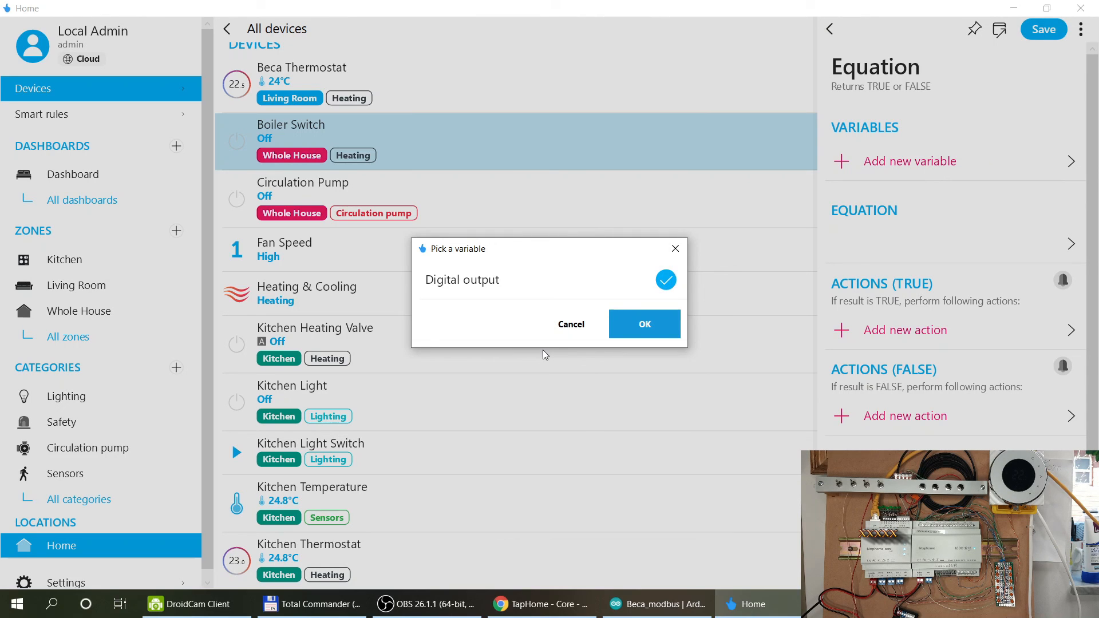
click(622, 325)
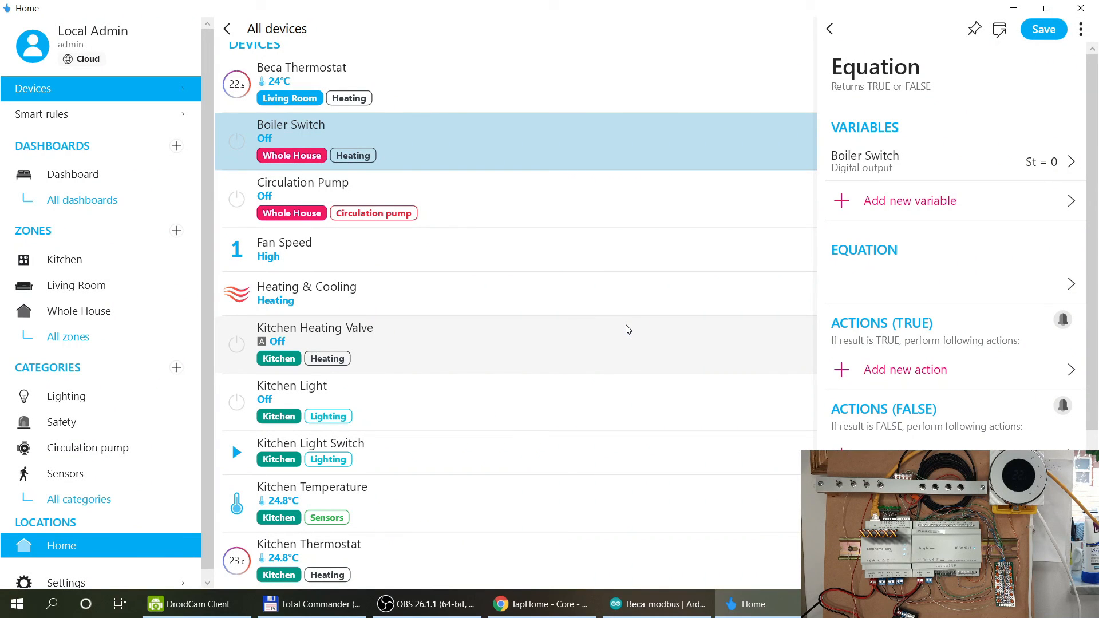
Dismiss the unsaved Equation rule and begin adding a new smart rule.
click(829, 29)
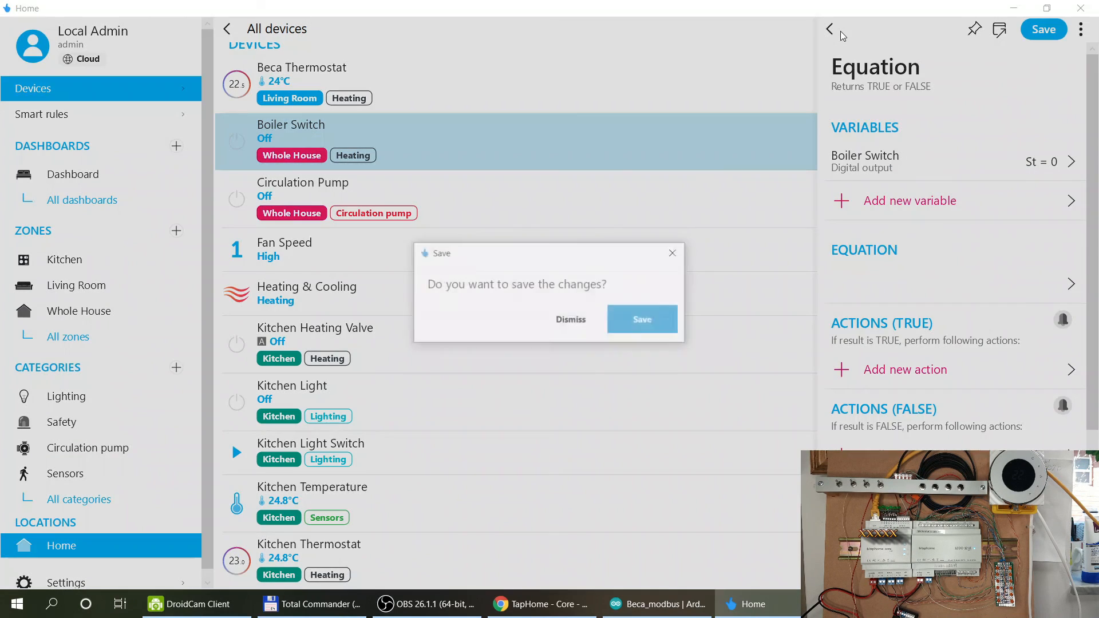
click(568, 317)
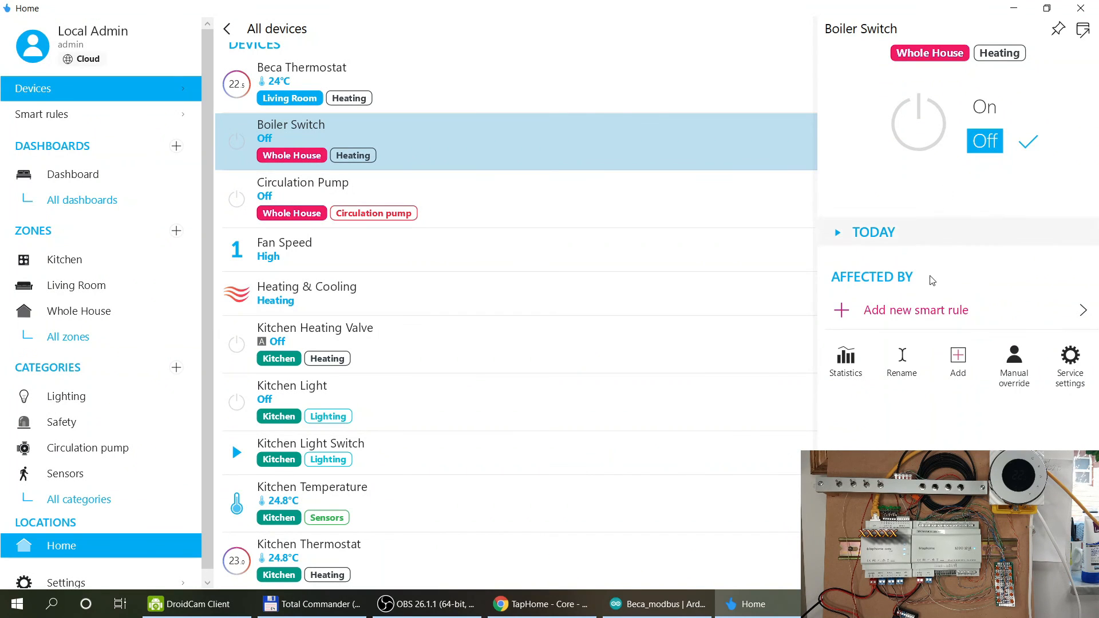
click(904, 311)
scroll(562, 401, down, 2)
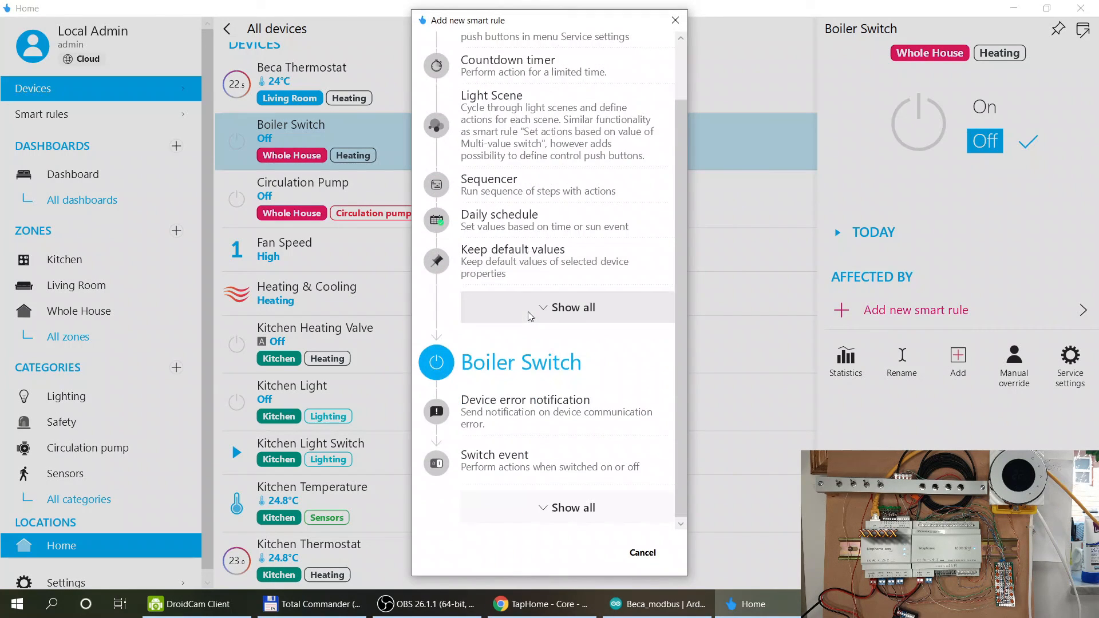
Create a Formula smart rule for the Boiler Switch, accepting it as a variable.
click(566, 508)
scroll(544, 372, down, 4)
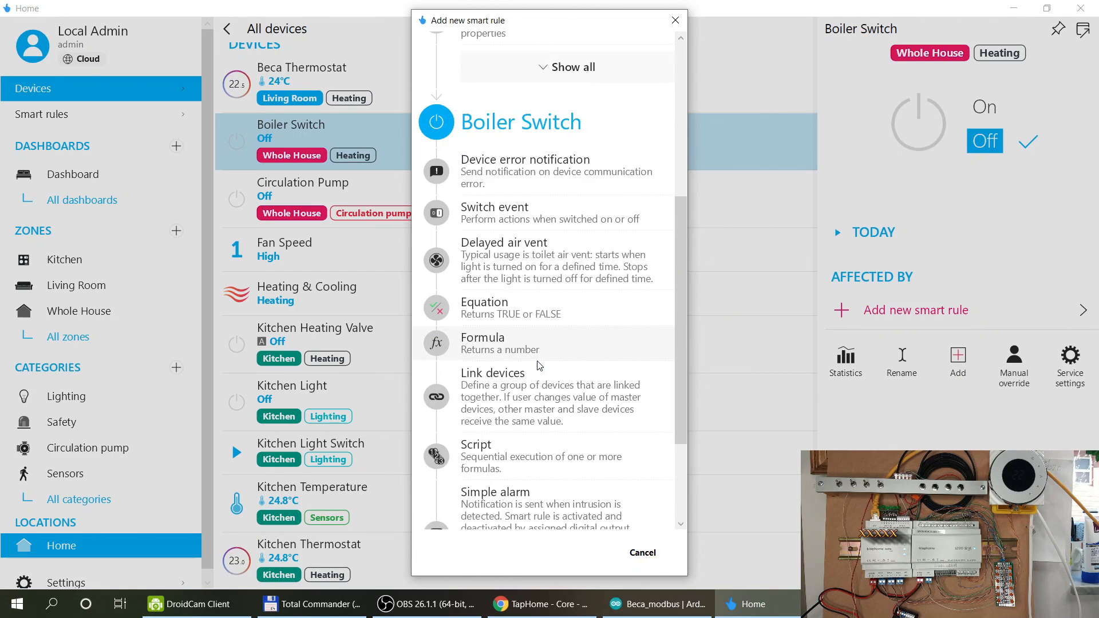
scroll(538, 360, down, 2)
click(518, 246)
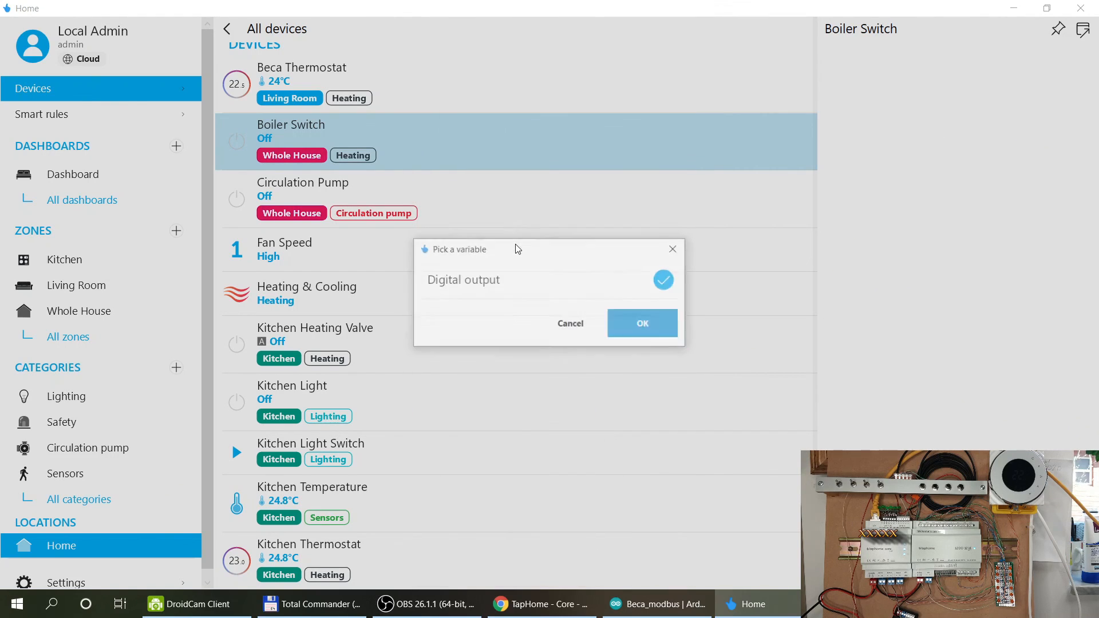
click(632, 323)
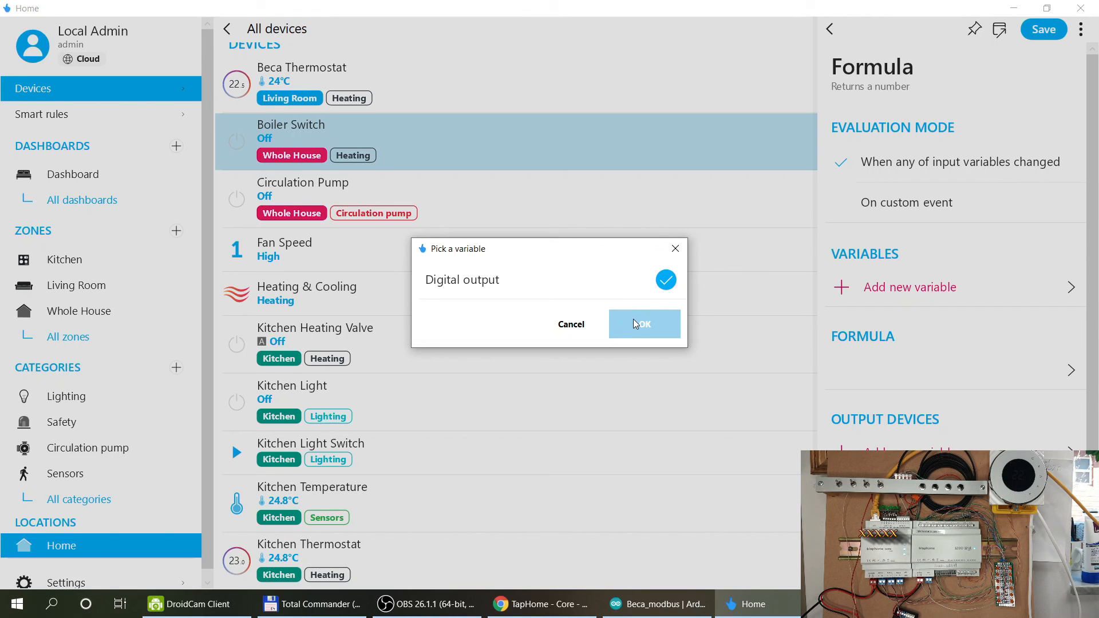
click(631, 327)
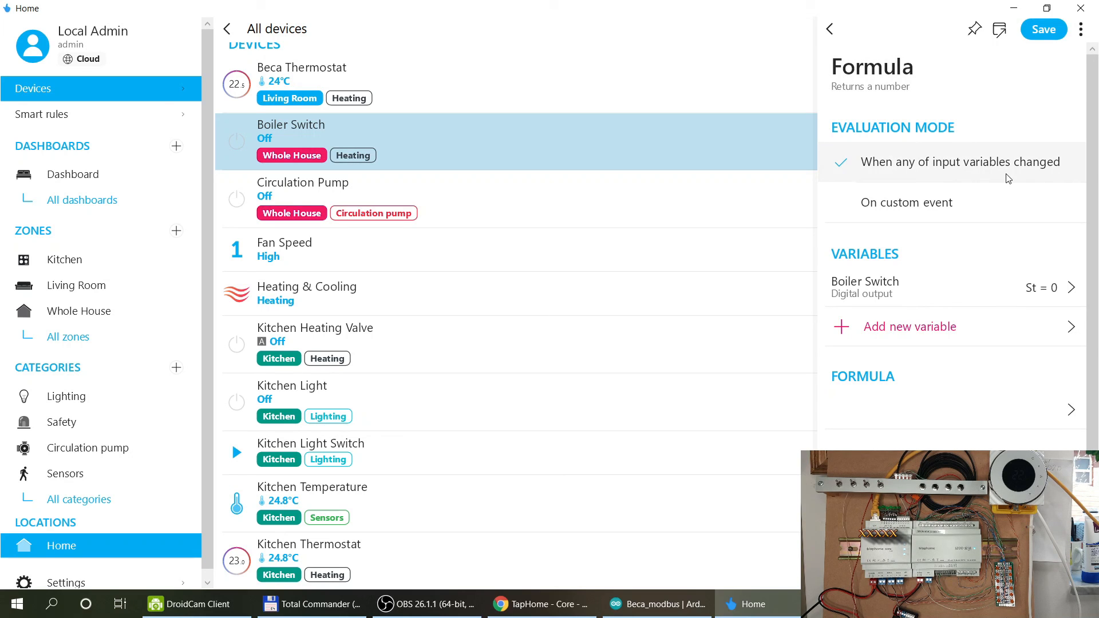
Remove the Boiler Switch from the formula variables, leaving the variable list empty.
click(887, 331)
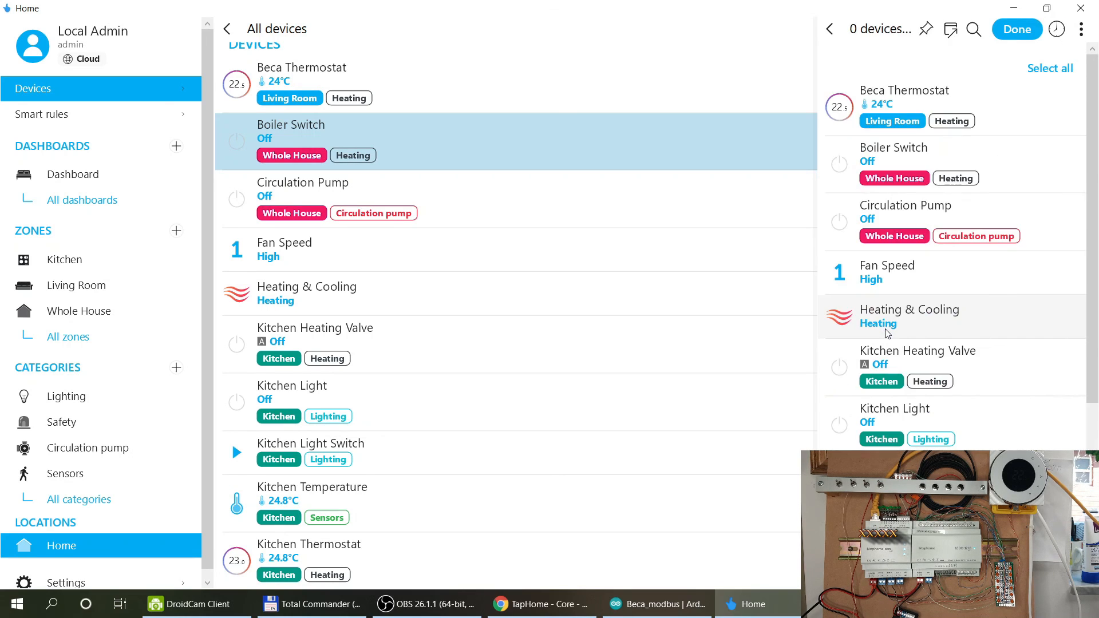
click(1017, 170)
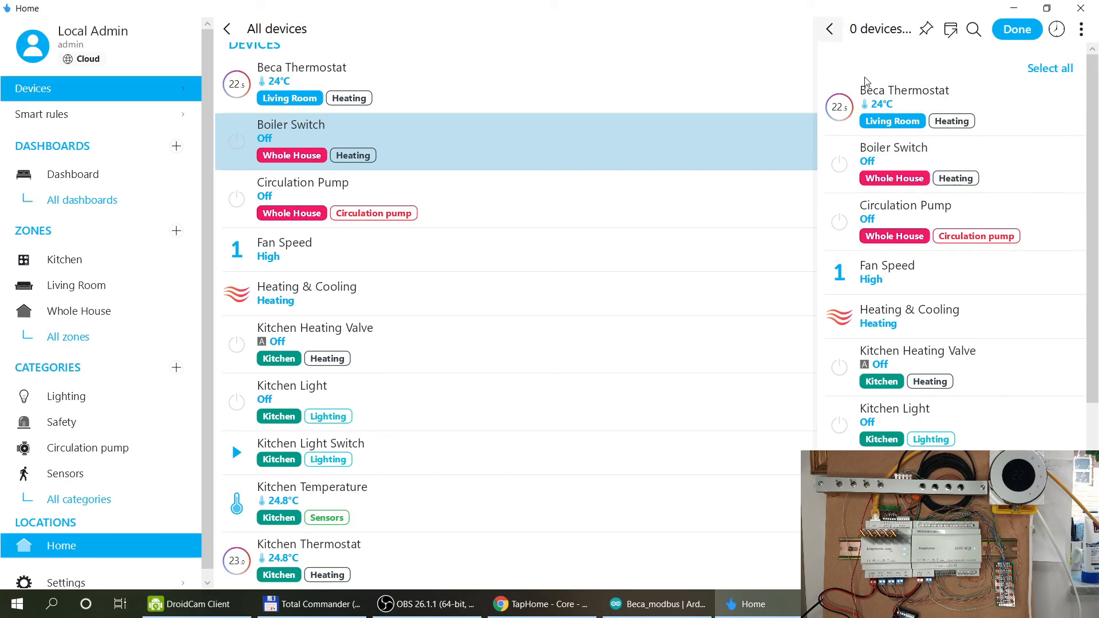
right_click(870, 292)
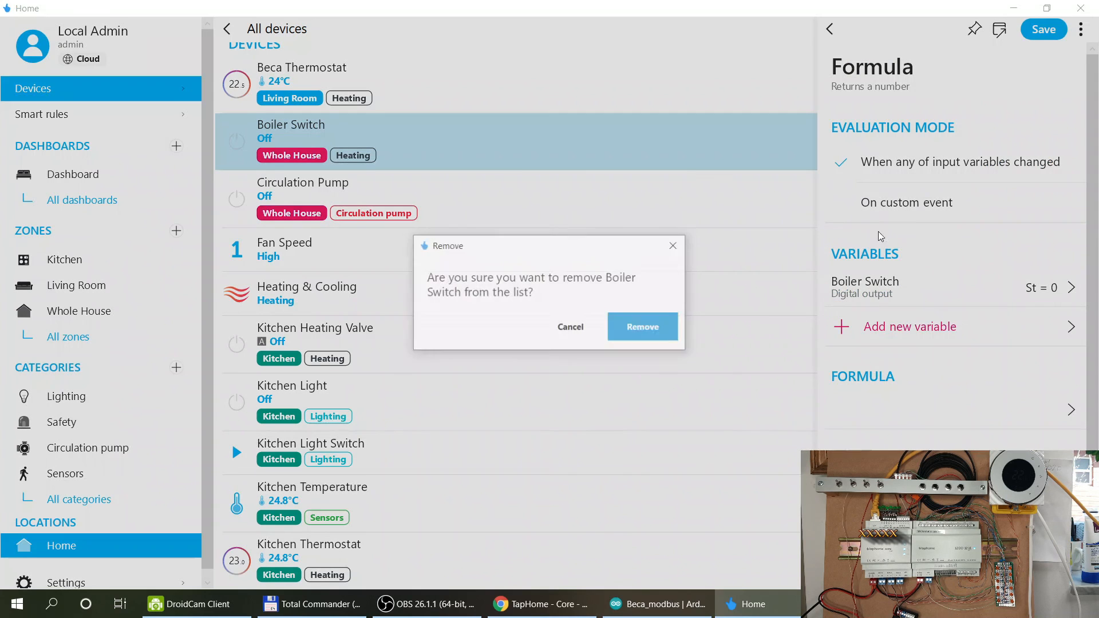
click(643, 333)
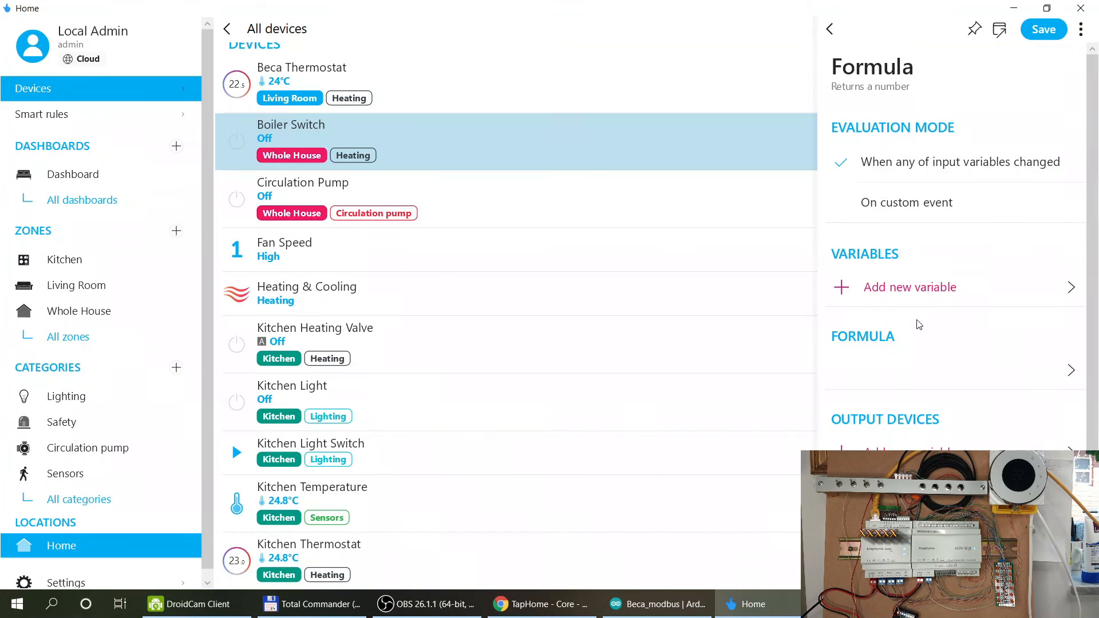
Add the Kitchen Heating Valve's Digital output as input variable St.
click(915, 286)
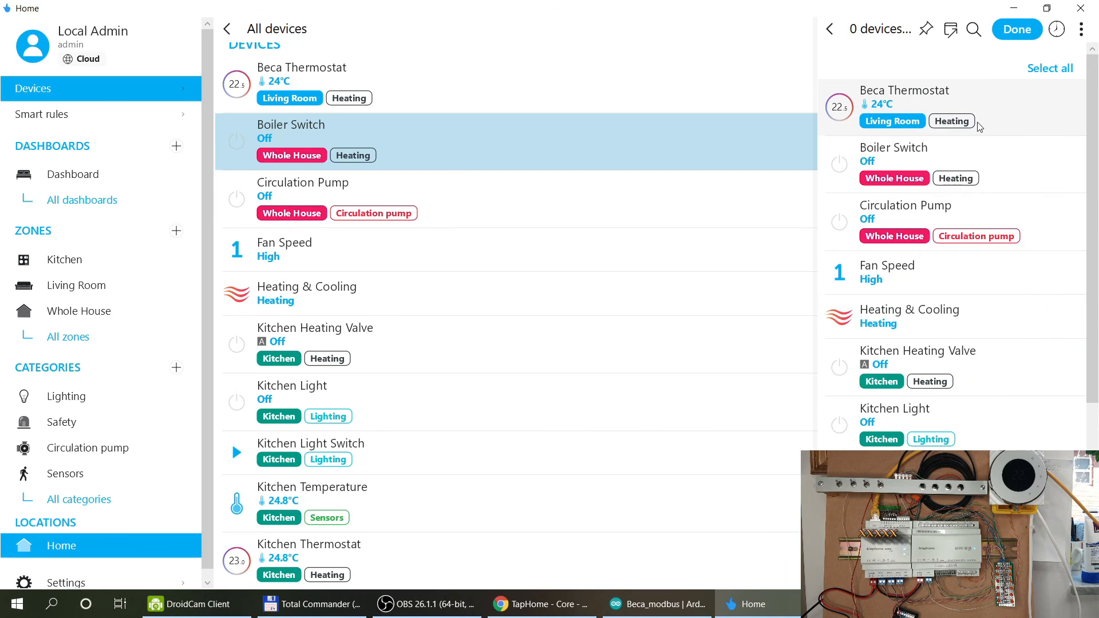
click(1002, 367)
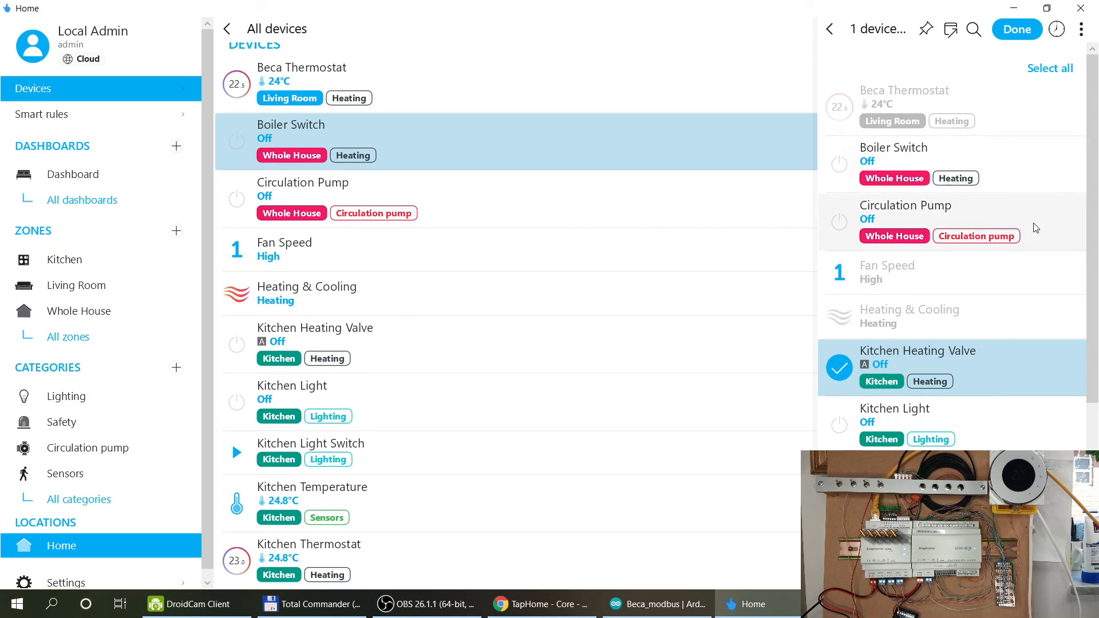
scroll(1035, 226, down, 1)
scroll(1036, 228, down, 3)
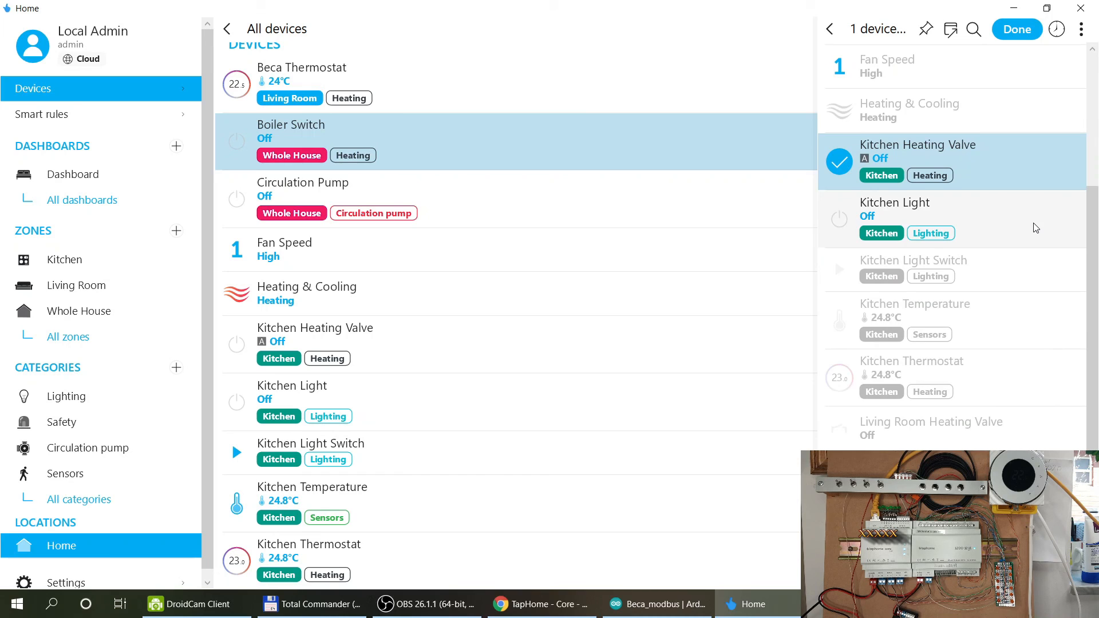
scroll(1036, 228, down, 1)
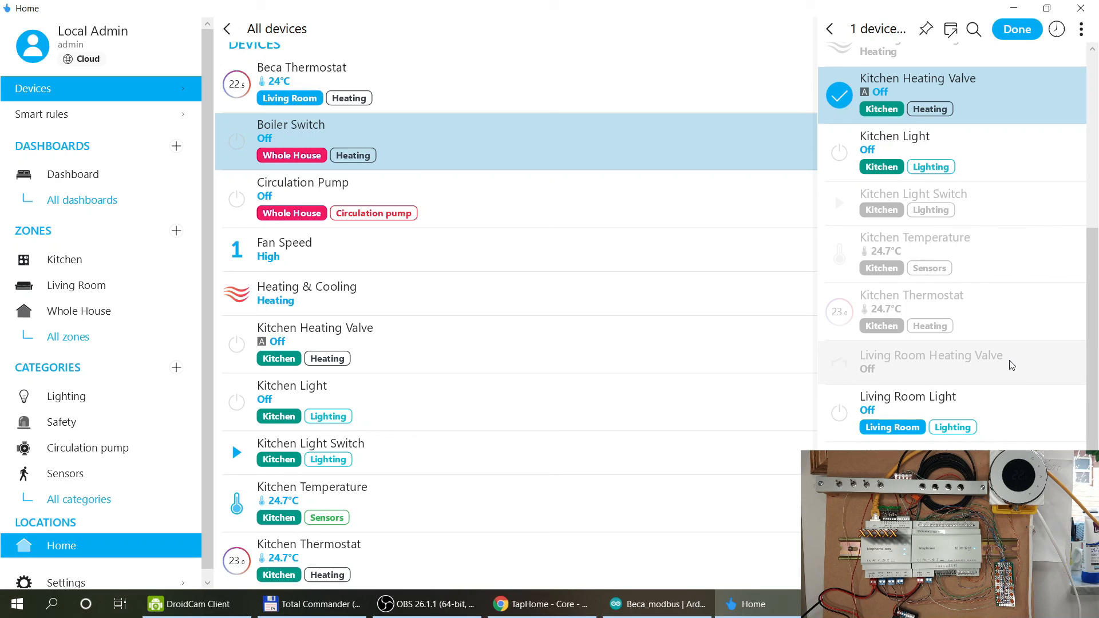
click(1014, 32)
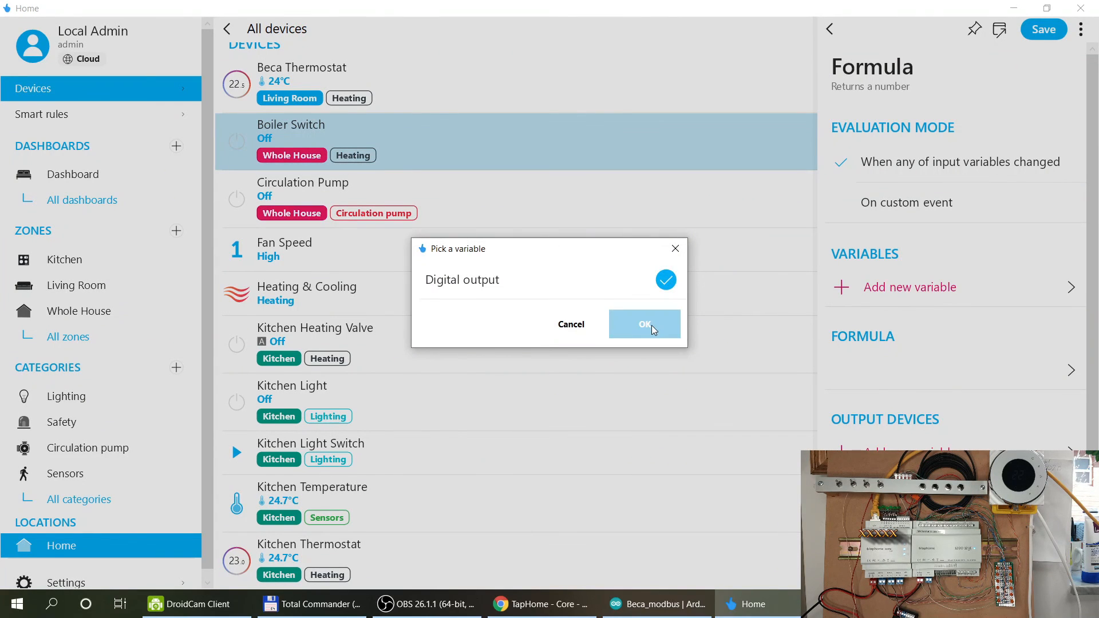
click(652, 325)
Add the Living Room Heating Valve's Reed Contact as input variable Rc.
click(909, 327)
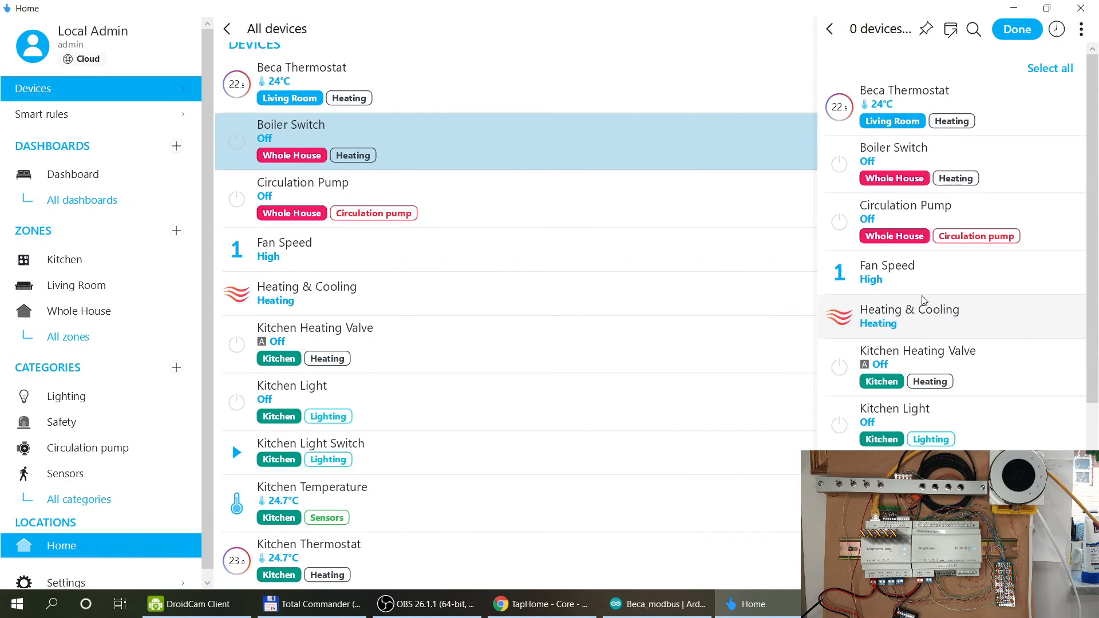
scroll(919, 306, down, 5)
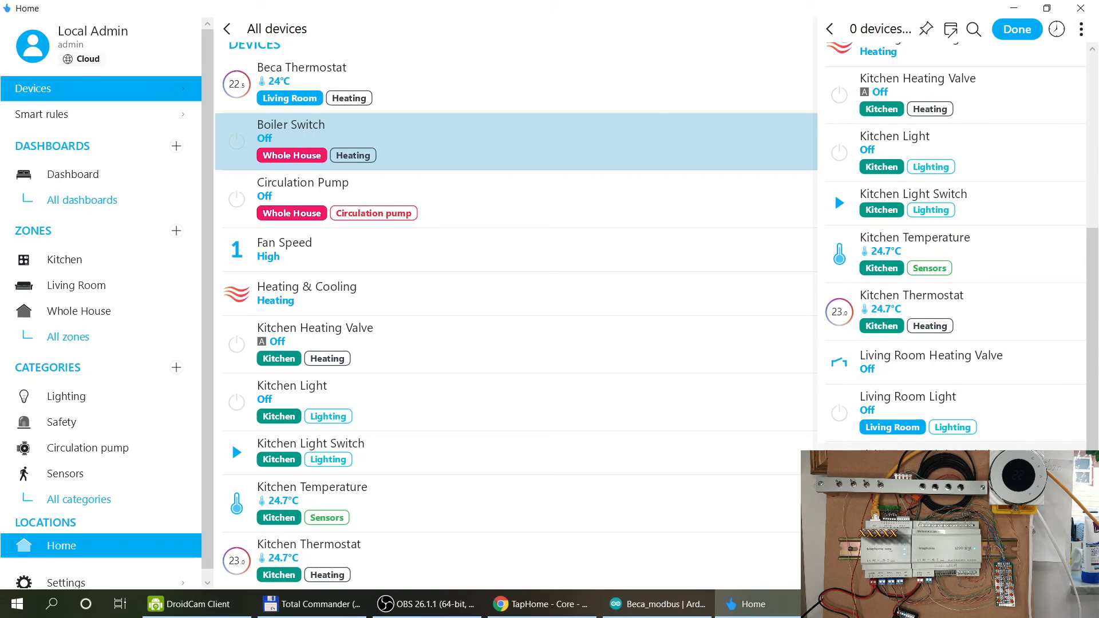
click(920, 365)
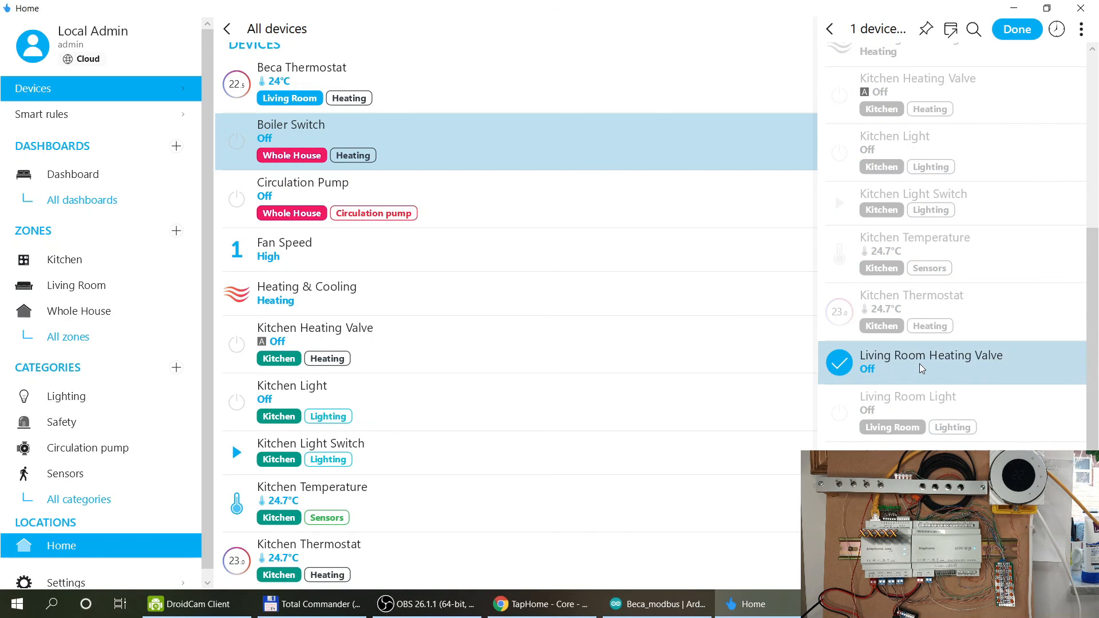
click(1022, 34)
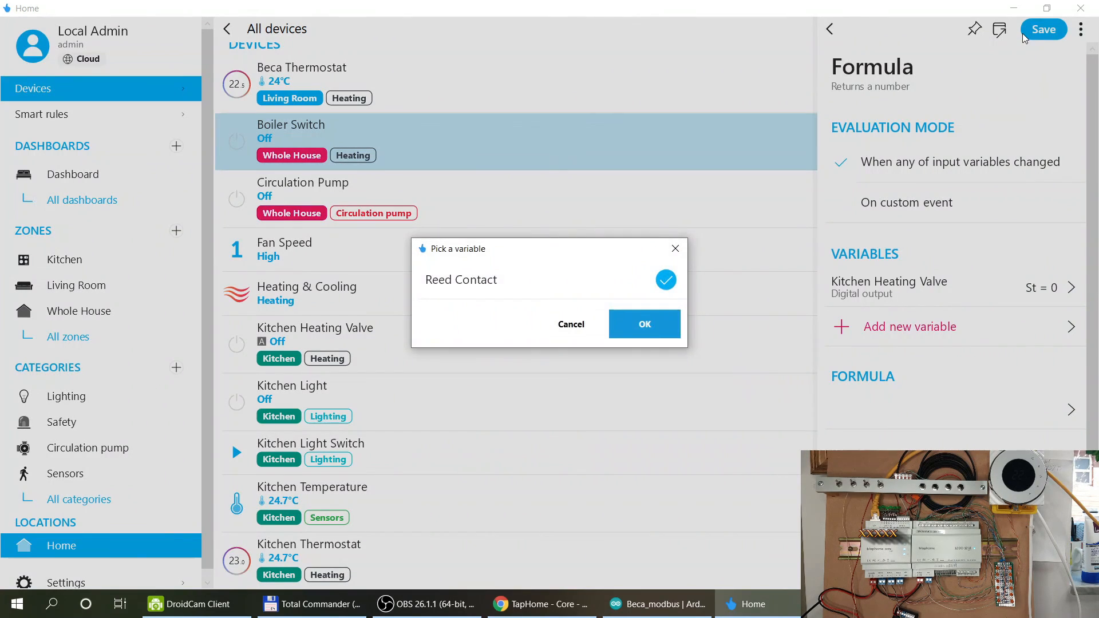
click(650, 324)
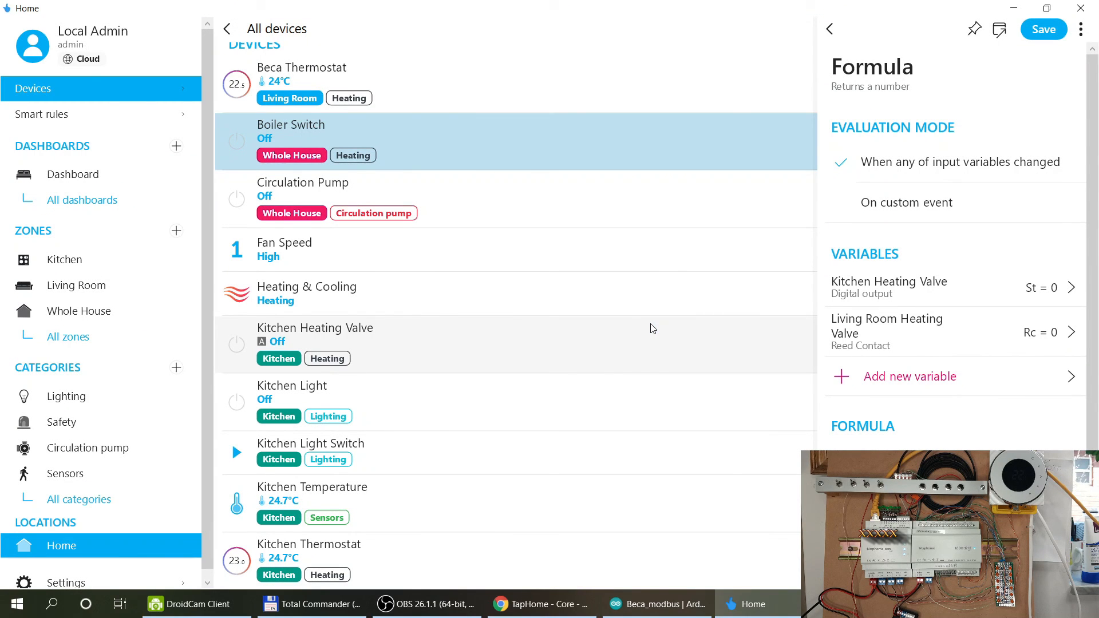
scroll(652, 328, down, 2)
scroll(652, 328, up, 1)
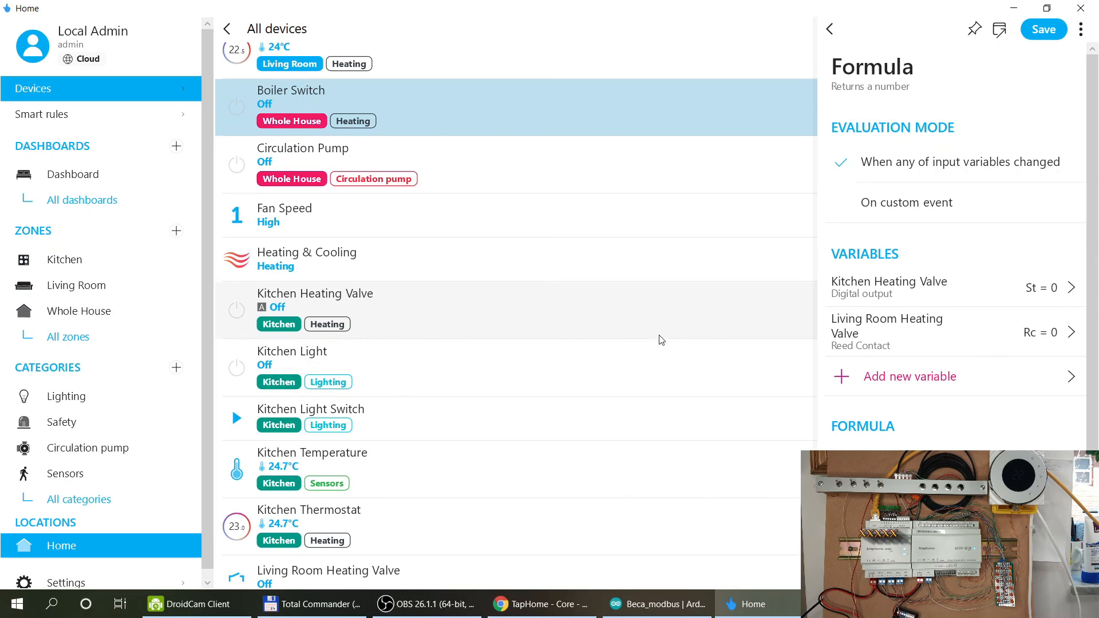
Enter the equation St = 1 AND Rc = 1 in the Formula field.
click(888, 445)
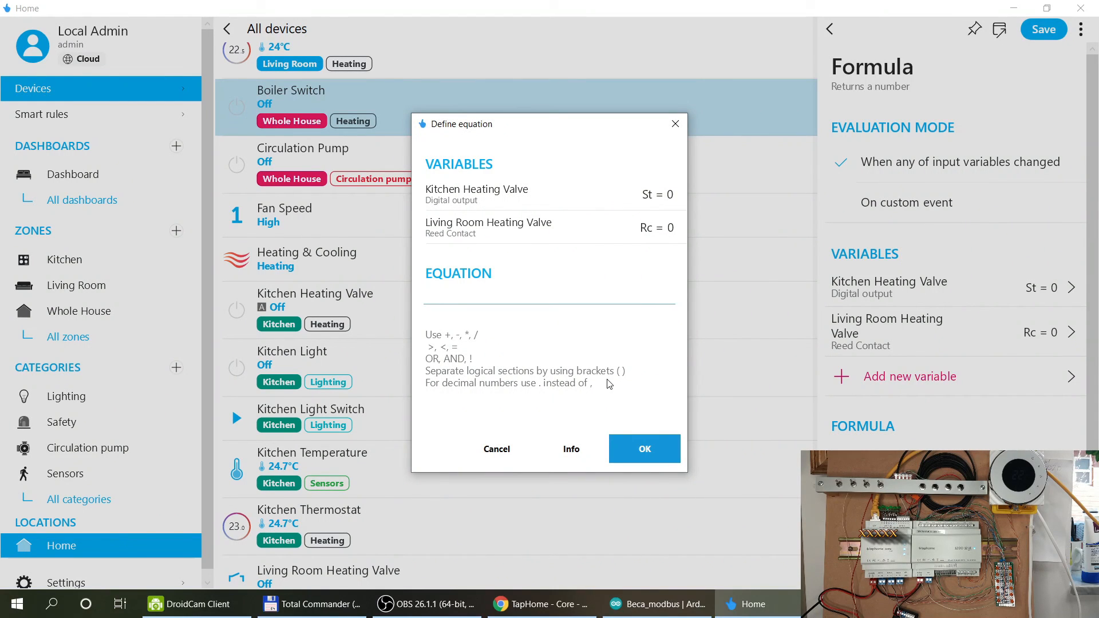
text(ST)
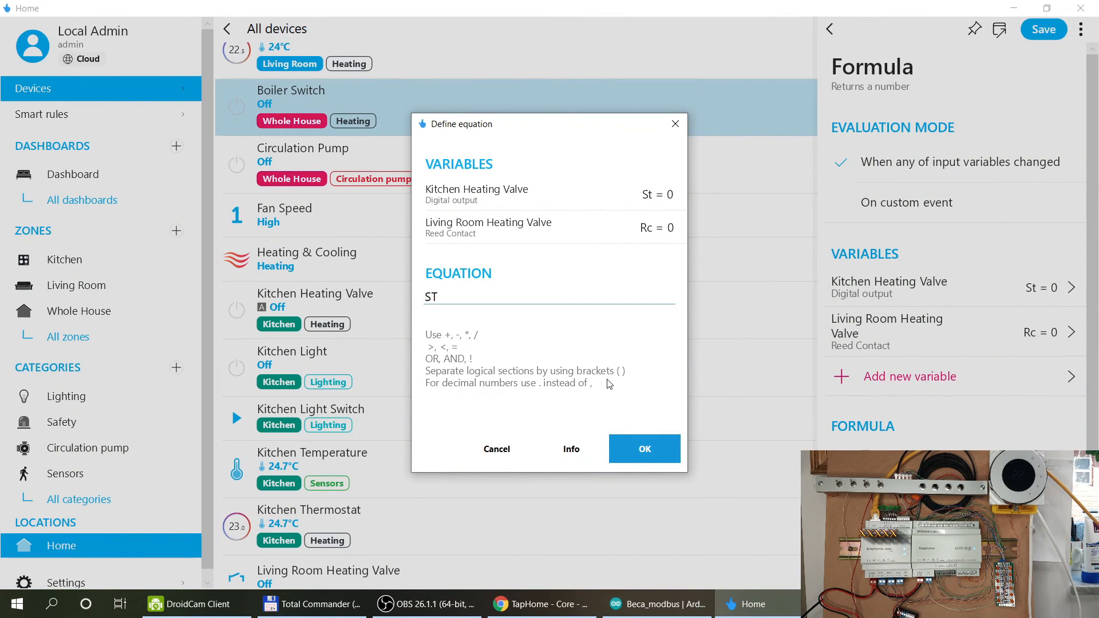
key(BackSpace)
text(t = 1 AN)
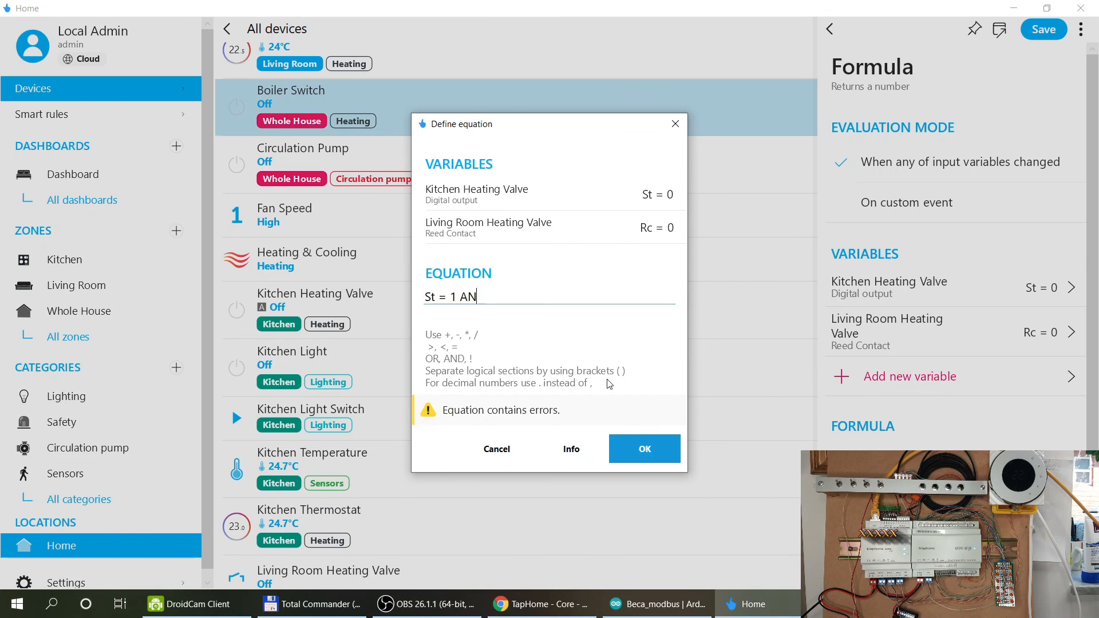
text(D Rc = 1)
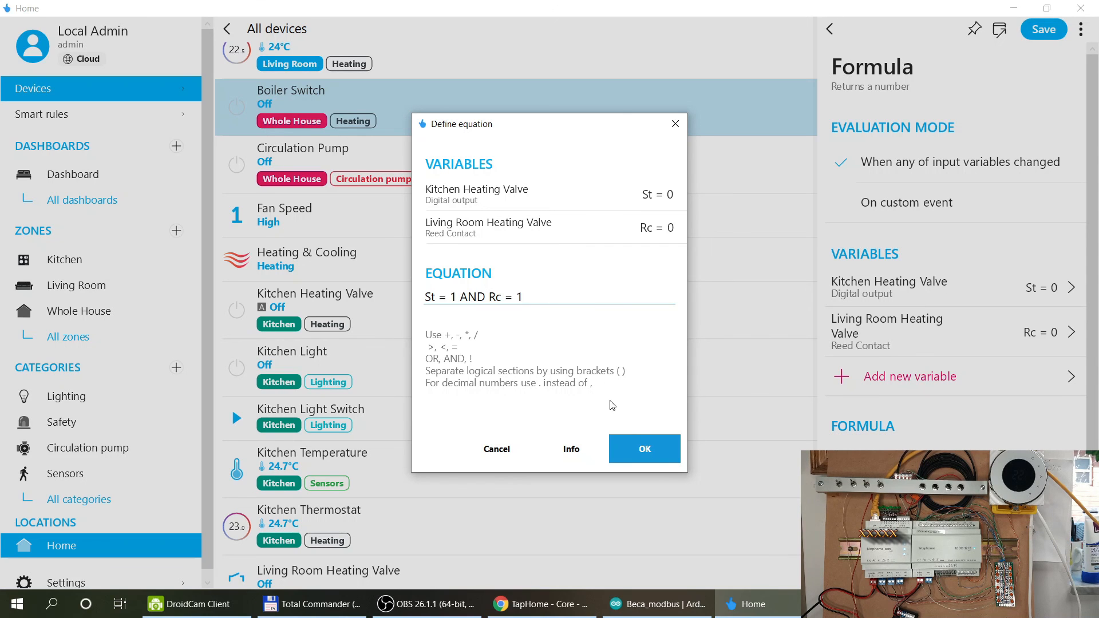
click(634, 452)
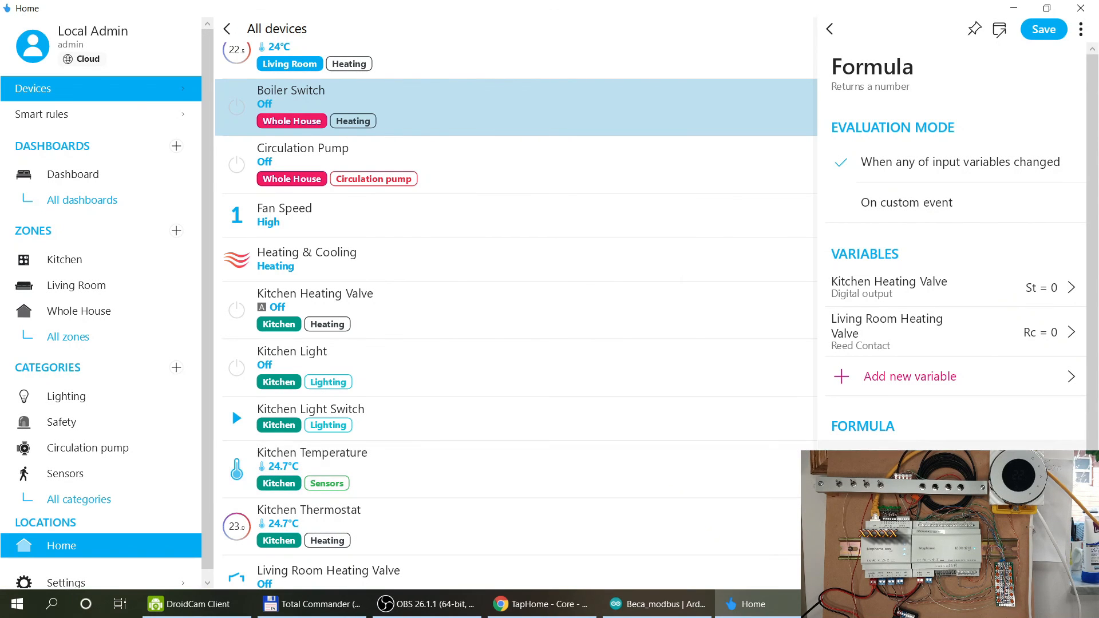
Replace AND with OR so the equation reads St = 1 OR Rc = 1.
click(858, 461)
click(481, 300)
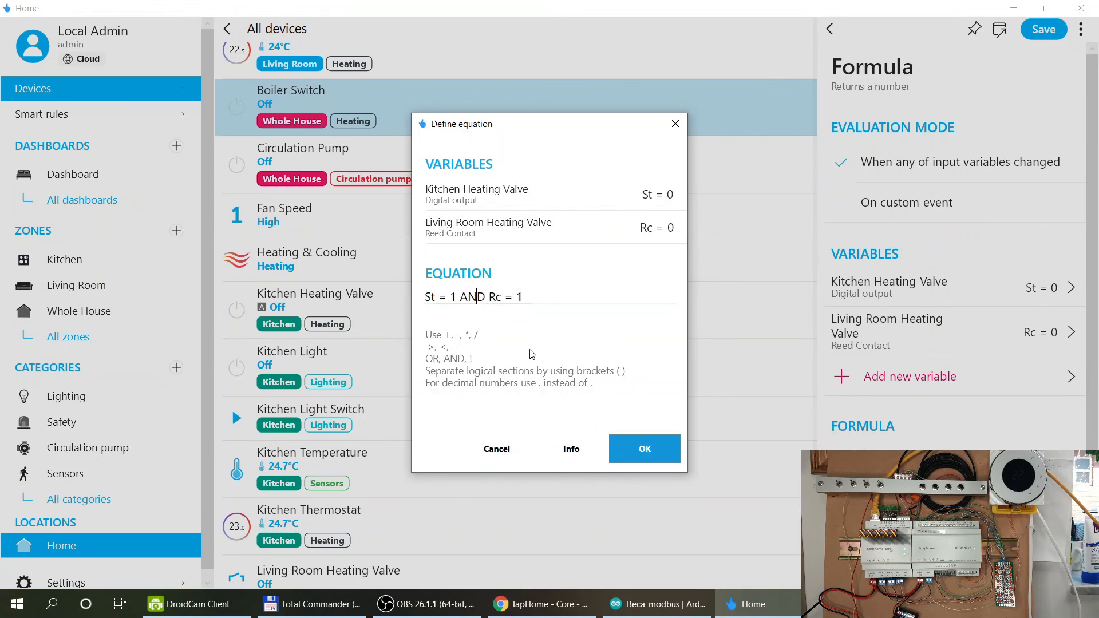
key(shift+Left)
key(shift+Left)
key(shift+Left)
key(shift+Left)
text(OR)
key(Left)
key(Left)
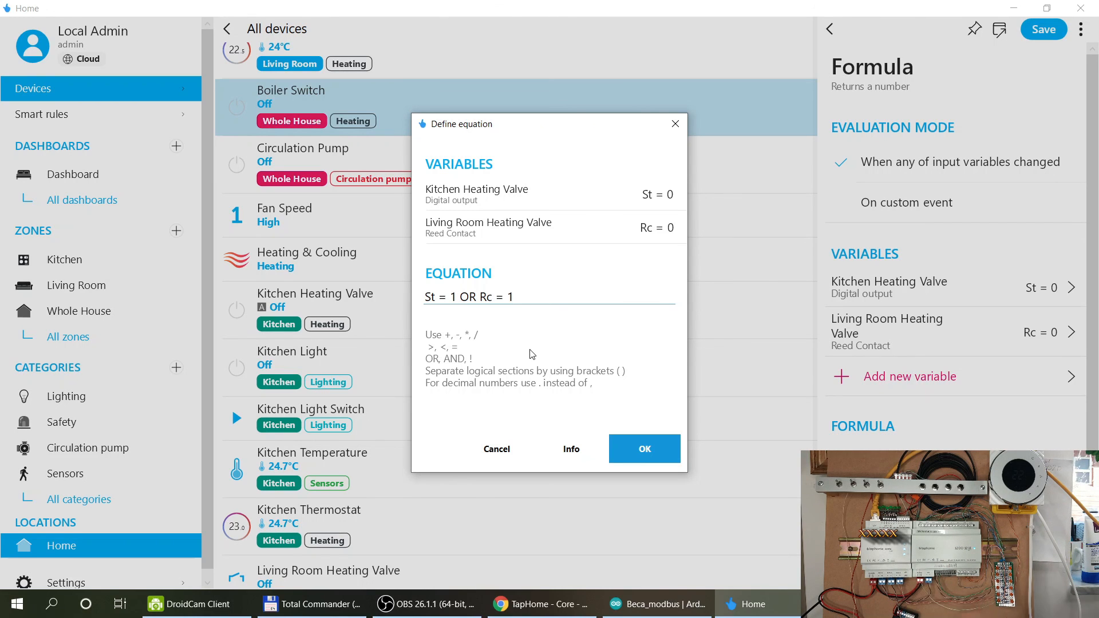
click(629, 450)
scroll(1003, 392, down, 3)
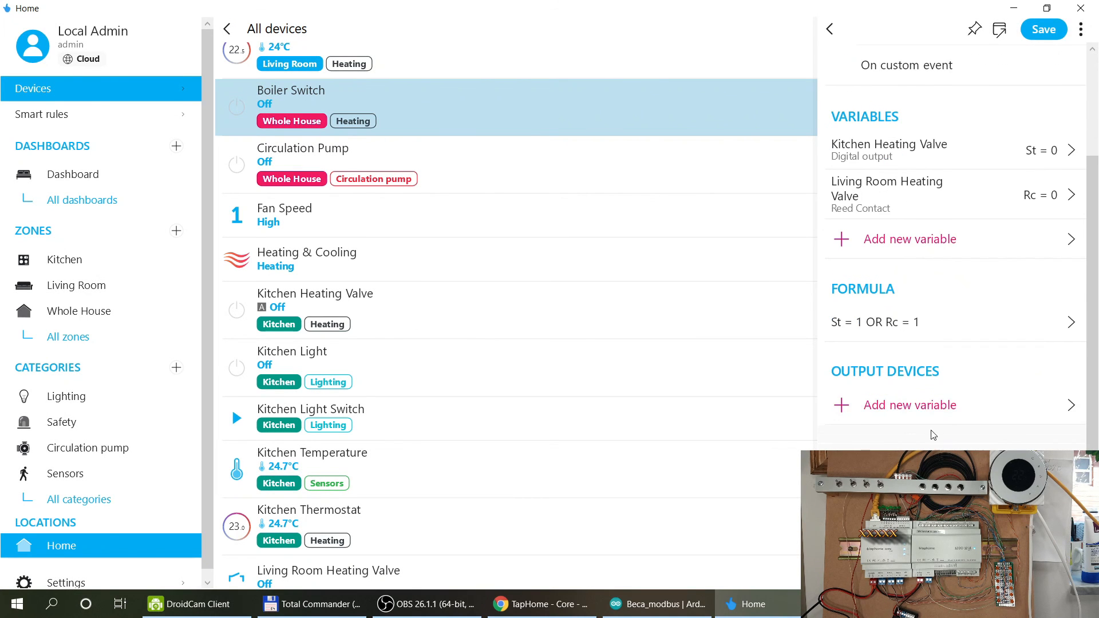
Add the Boiler Switch as the rule's Digital output device and save the Formula rule.
click(887, 406)
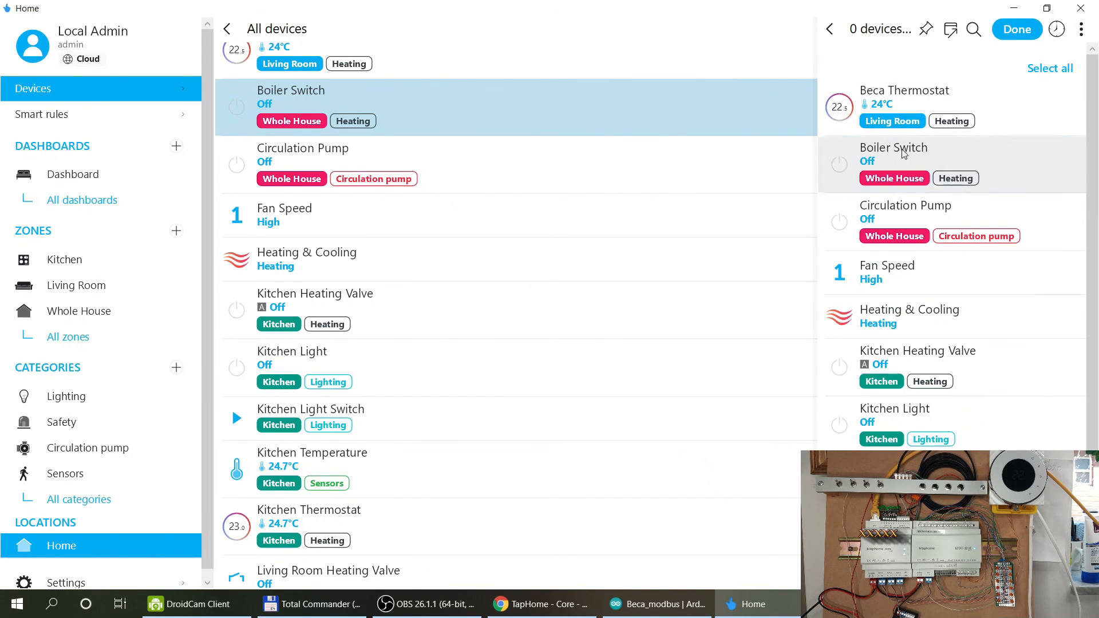
click(890, 163)
click(1017, 31)
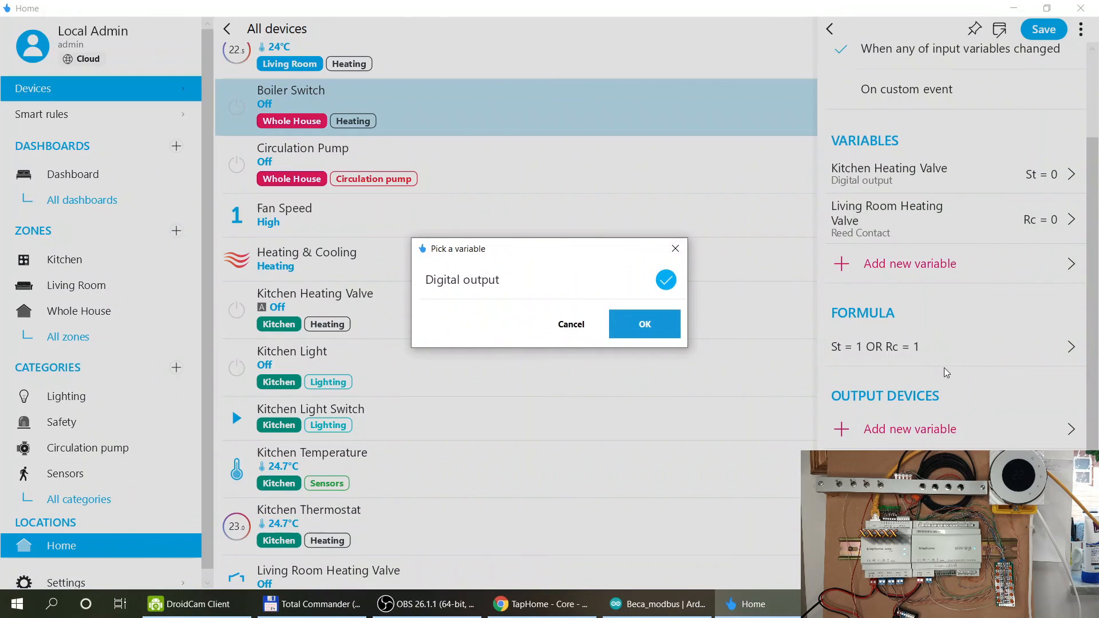
click(673, 336)
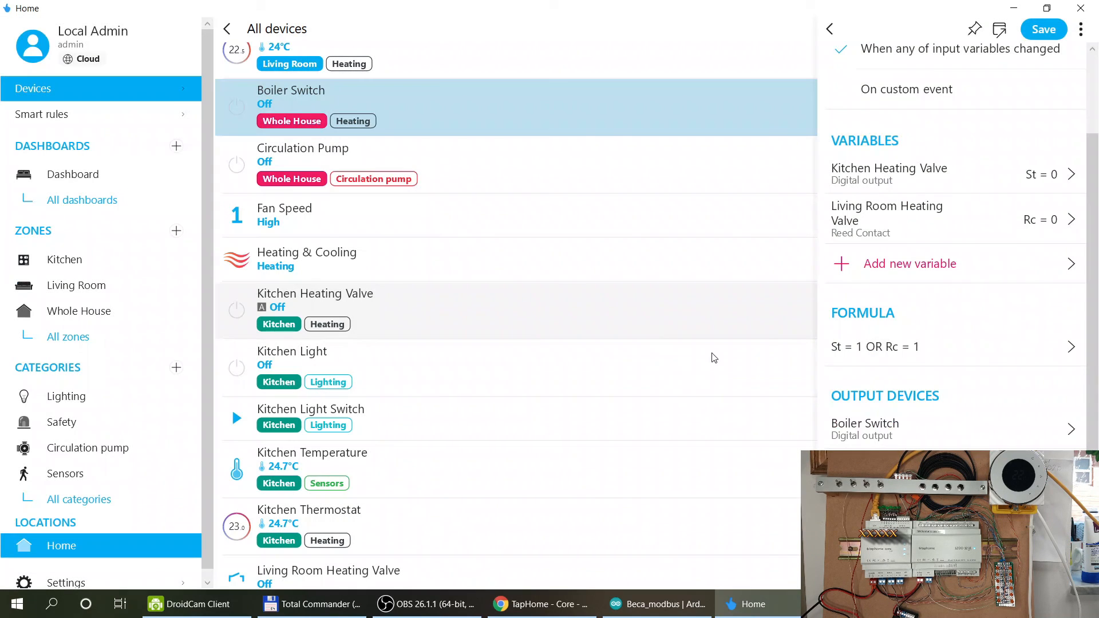
scroll(967, 307, down, 2)
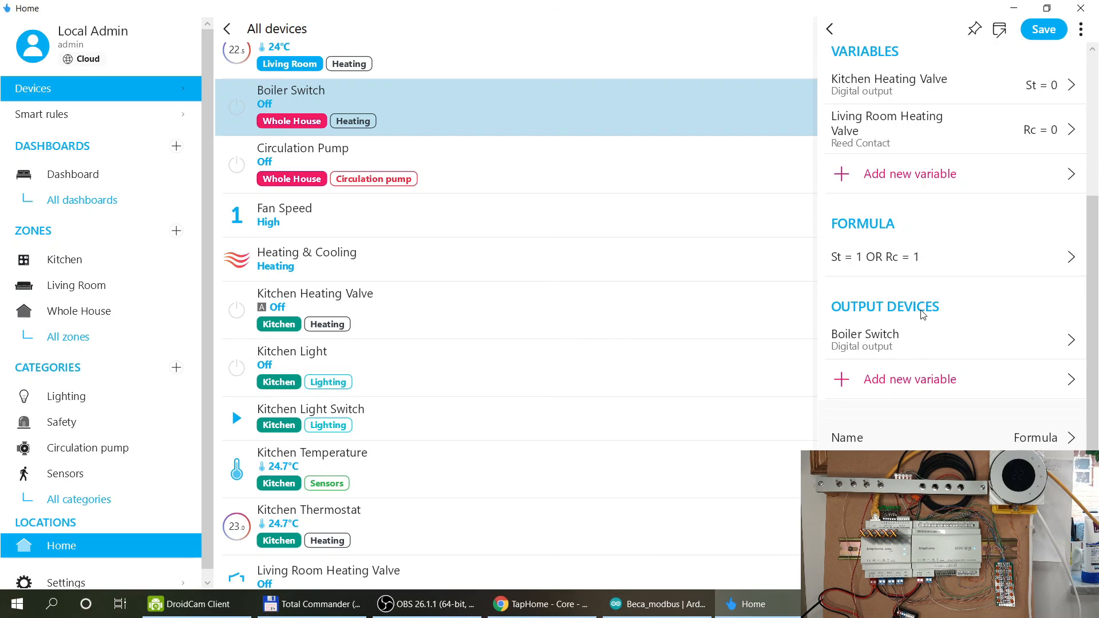
click(1044, 29)
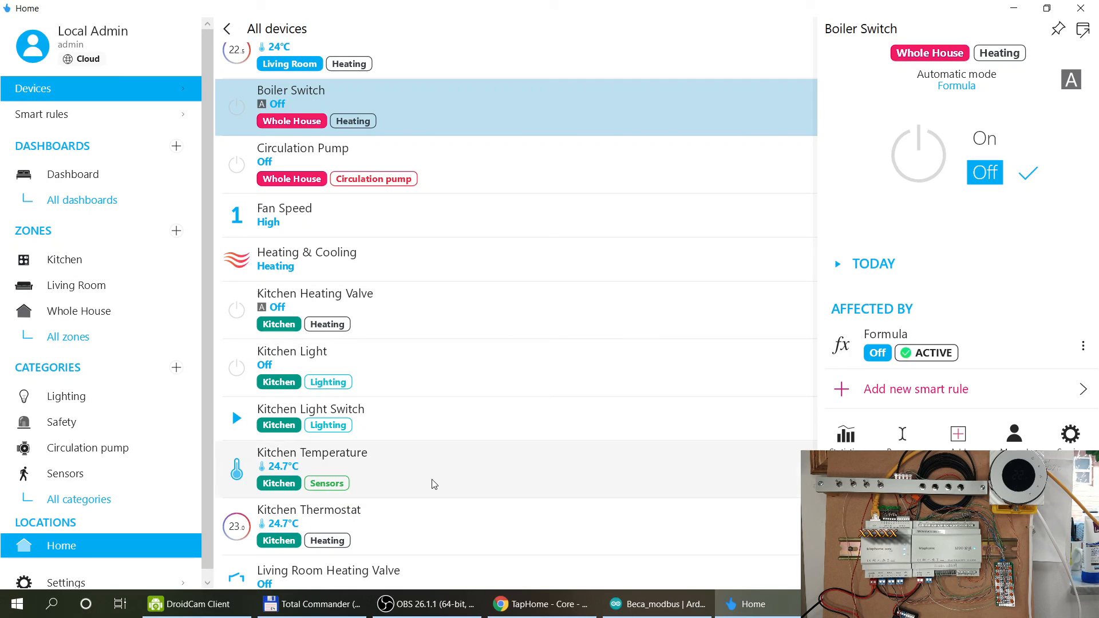
Raise the Kitchen Thermostat set point to 26.5°.
click(411, 533)
drag(1017, 121, 1041, 228)
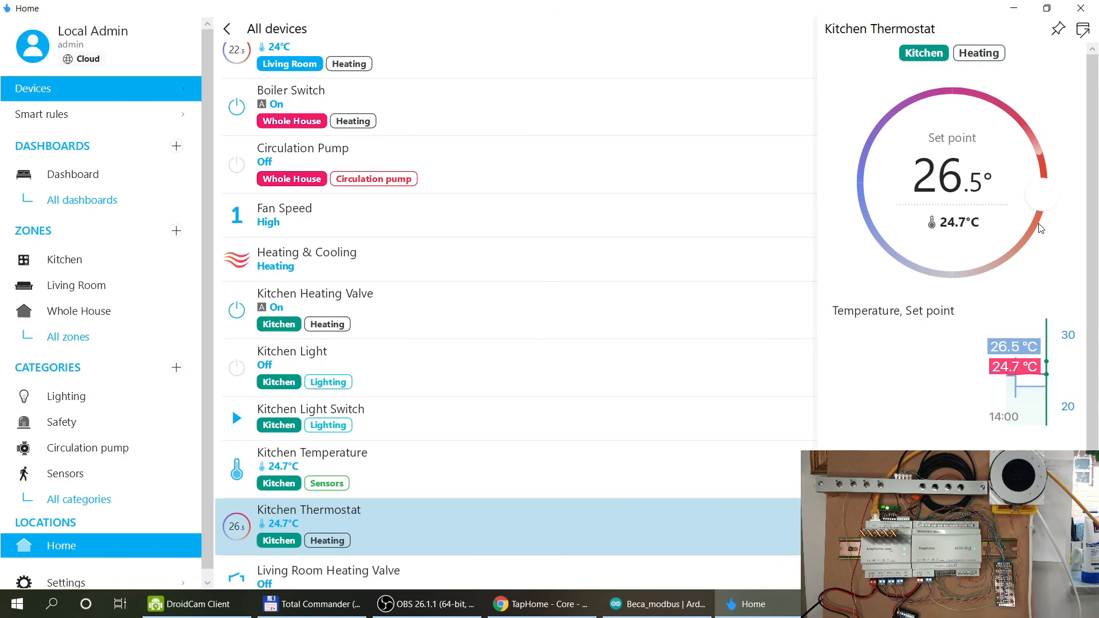
scroll(496, 146, up, 1)
Set the Beca Thermostat to 27.0°, turning the Boiler Switch On.
click(471, 103)
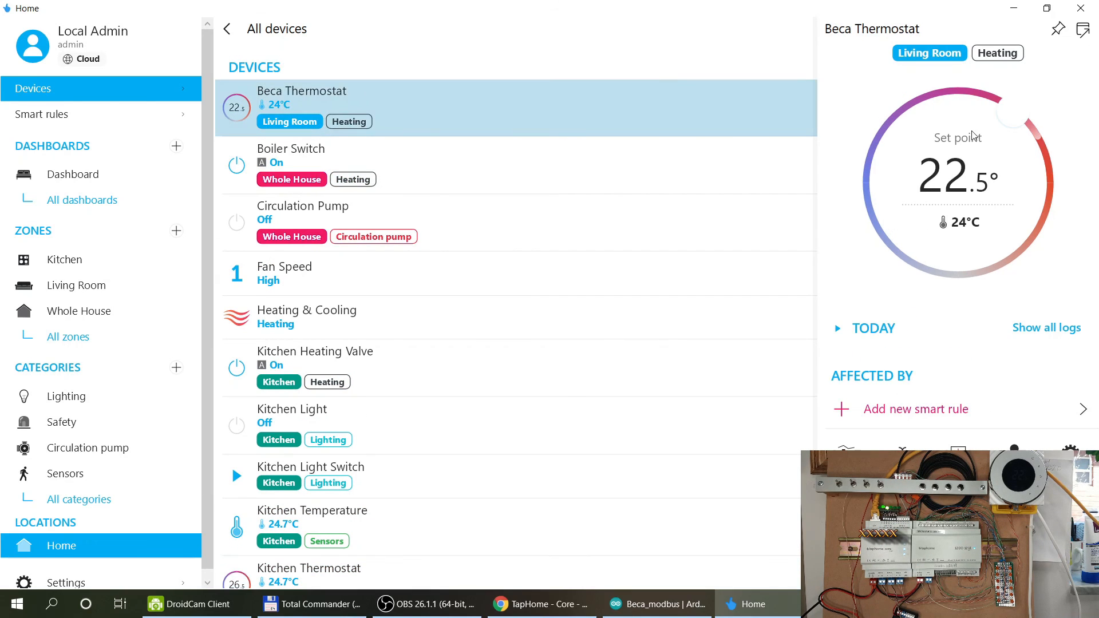
click(1043, 229)
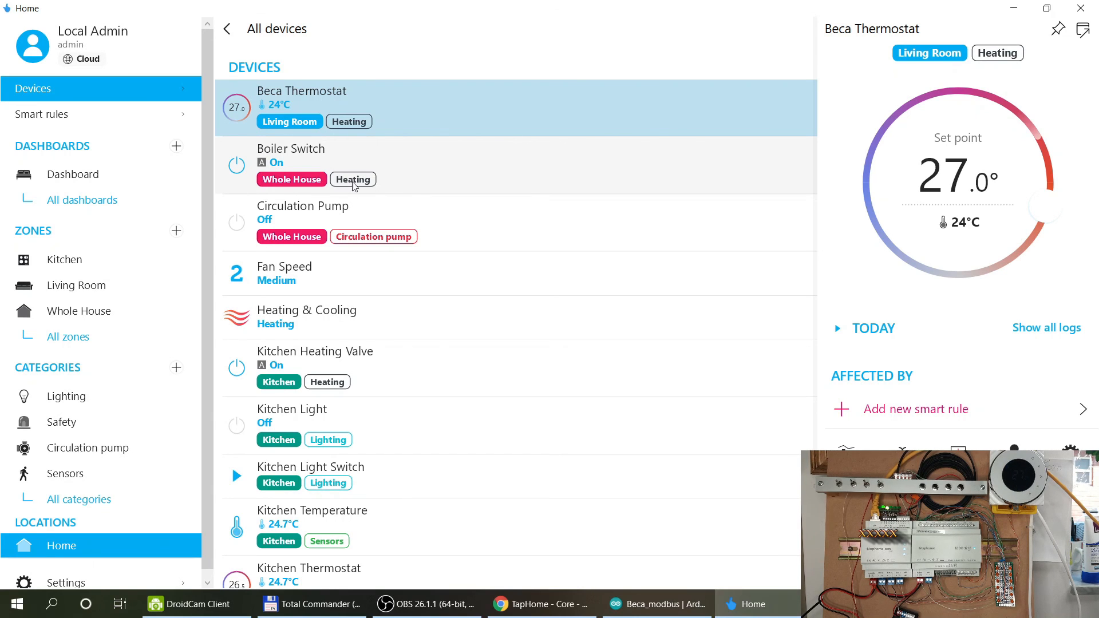
scroll(450, 266, down, 1)
scroll(450, 265, down, 2)
scroll(429, 191, up, 2)
scroll(429, 181, down, 2)
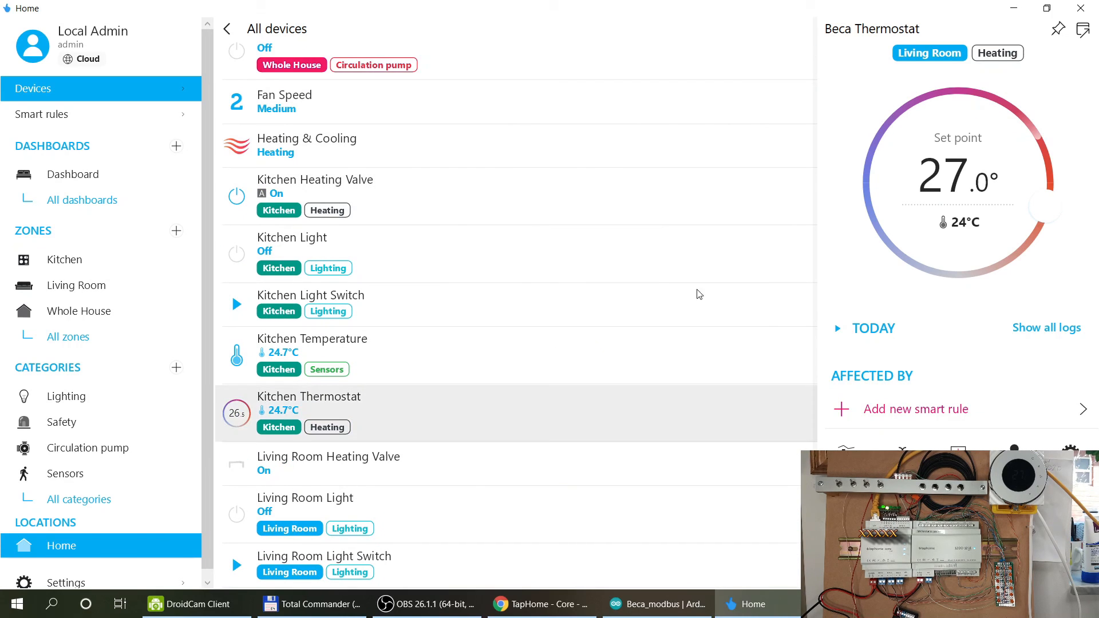
click(433, 401)
Lower the Kitchen Thermostat to 21.0° and view its Temperature, Set point chart.
drag(1041, 201, 957, 97)
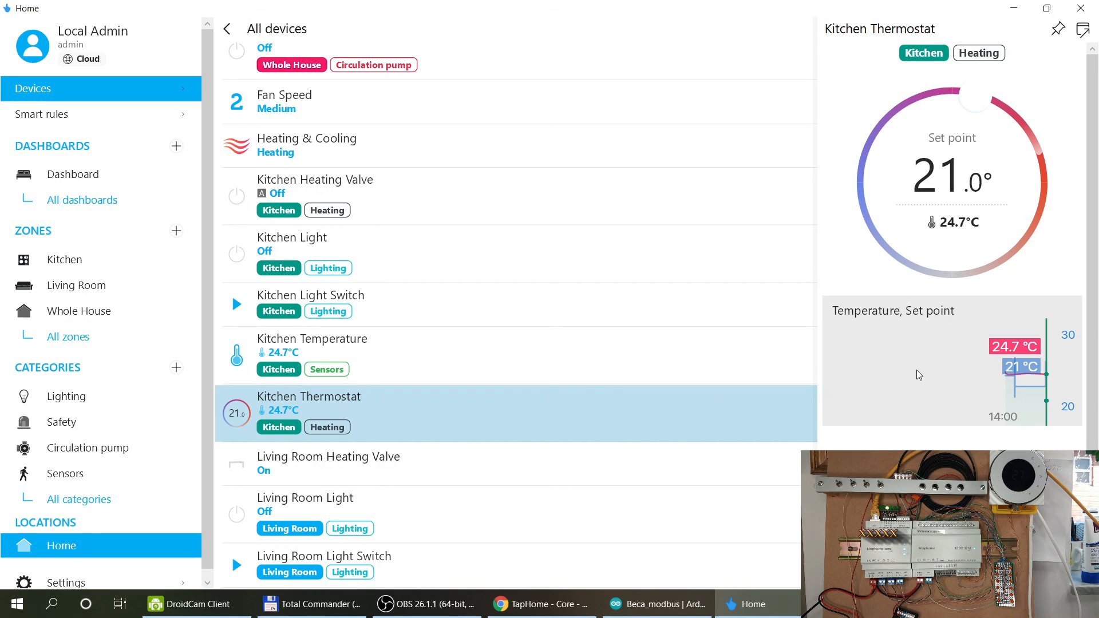
click(975, 384)
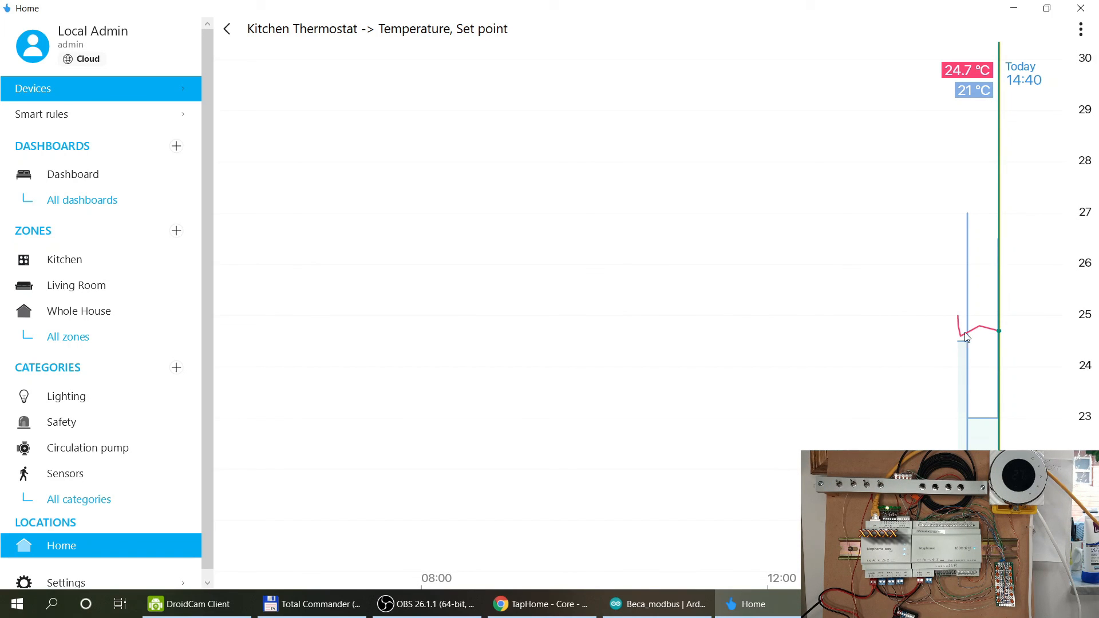
Go back to All devices and select the Living Room Heating Valve, still On.
click(227, 29)
scroll(784, 285, up, 3)
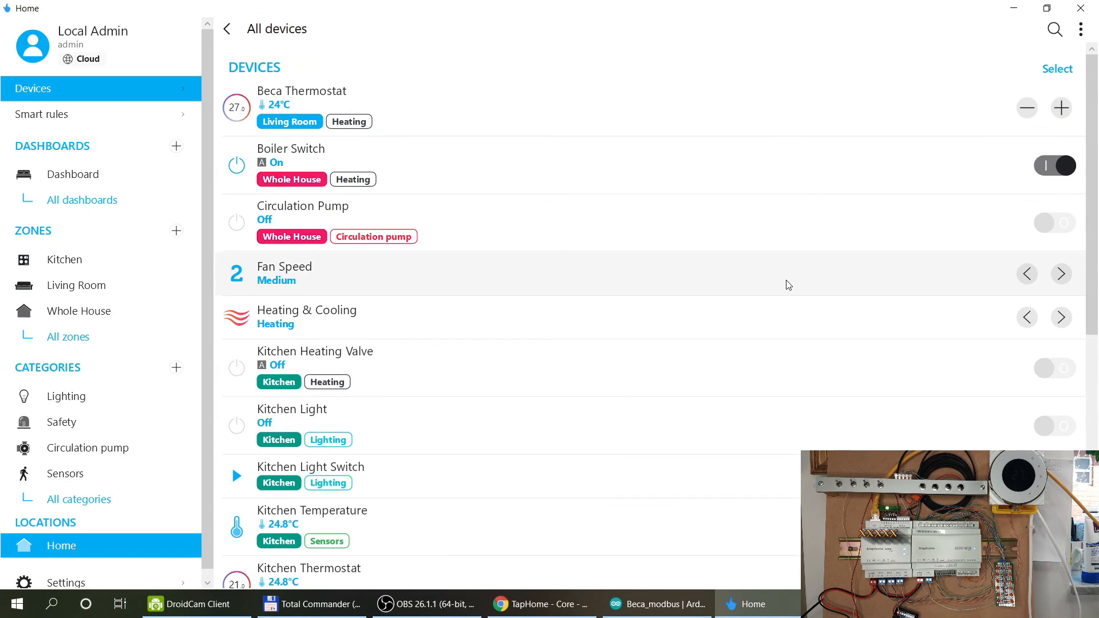
scroll(788, 285, down, 3)
scroll(788, 284, up, 3)
scroll(546, 287, down, 5)
click(546, 287)
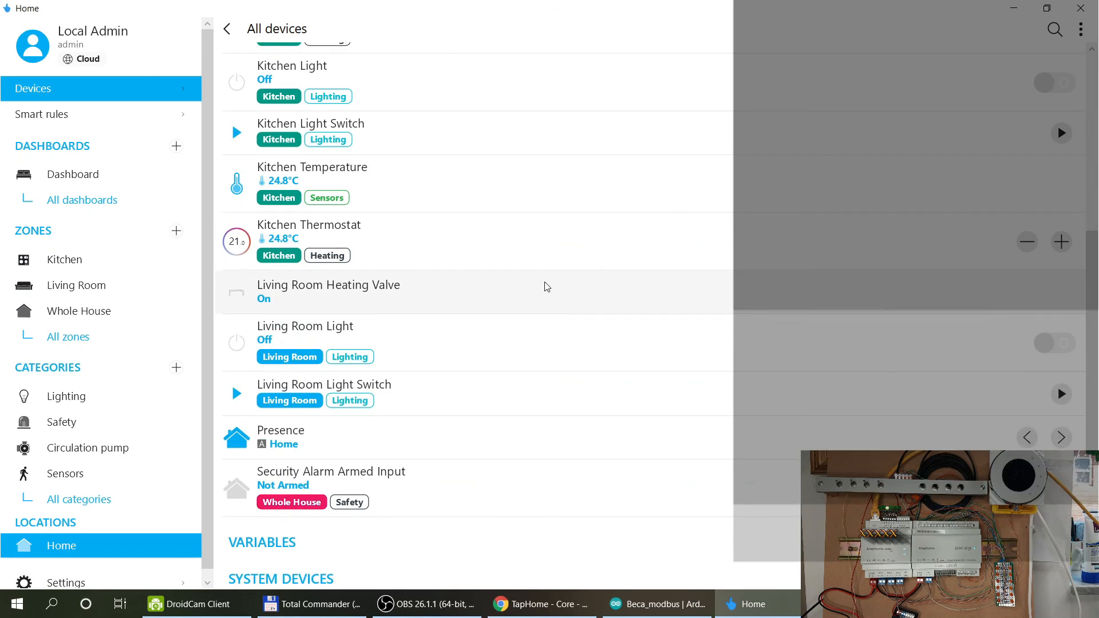